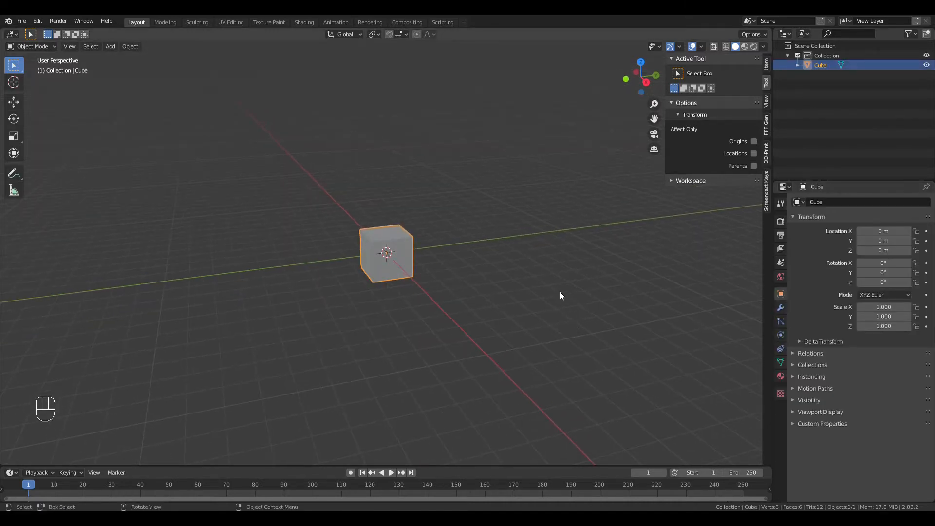
{"action": "middle_click_drag", "start_coordinate": [514, 249], "coordinate": [531, 272], "text": "shift"}
{"action": "middle_click_drag", "start_coordinate": [581, 293], "coordinate": [591, 326]}
{"action": "scroll", "coordinate": [581, 301], "scroll_direction": "up", "scroll_amount": 2}
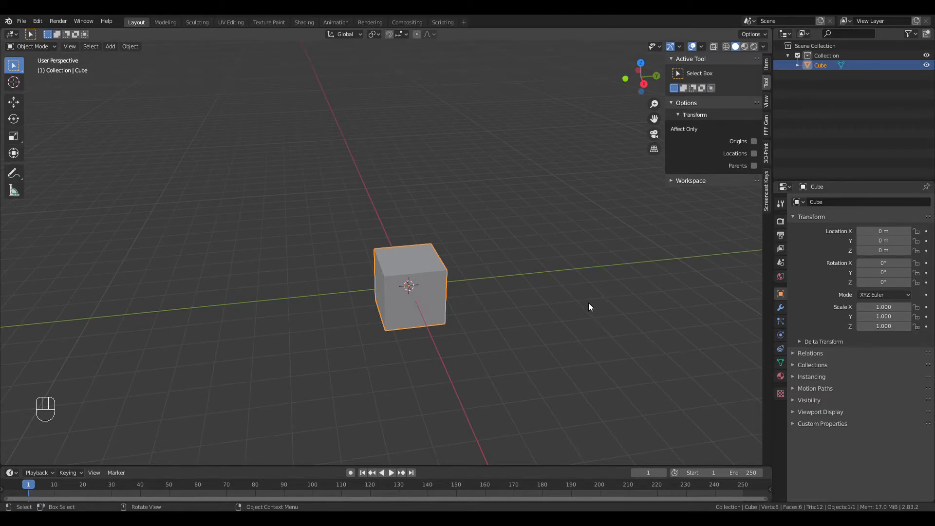
{"action": "scroll", "coordinate": [586, 302], "scroll_direction": "down", "scroll_amount": 2}
{"action": "middle_click_drag", "start_coordinate": [540, 303], "coordinate": [525, 280]}
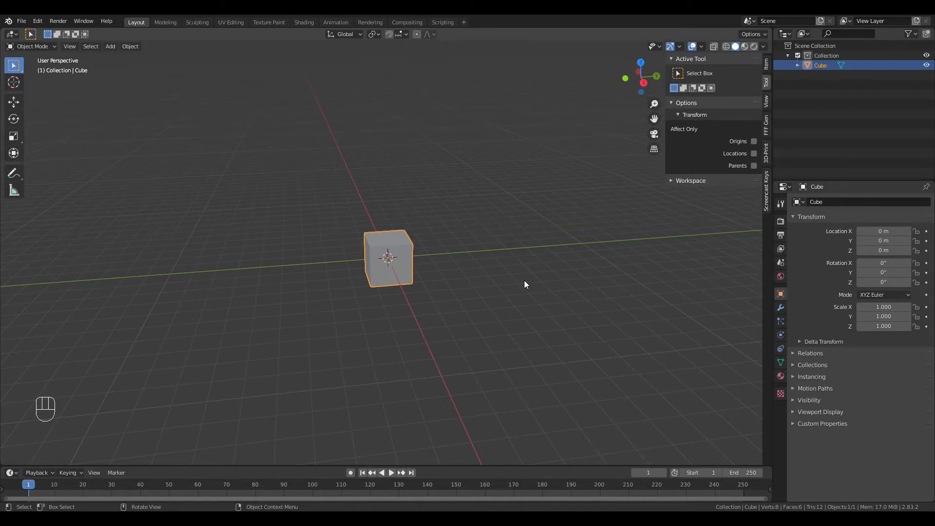
{"action": "middle_click_drag", "start_coordinate": [524, 280], "coordinate": [534, 289]}
{"action": "scroll", "coordinate": [534, 292], "scroll_direction": "up", "scroll_amount": 4}
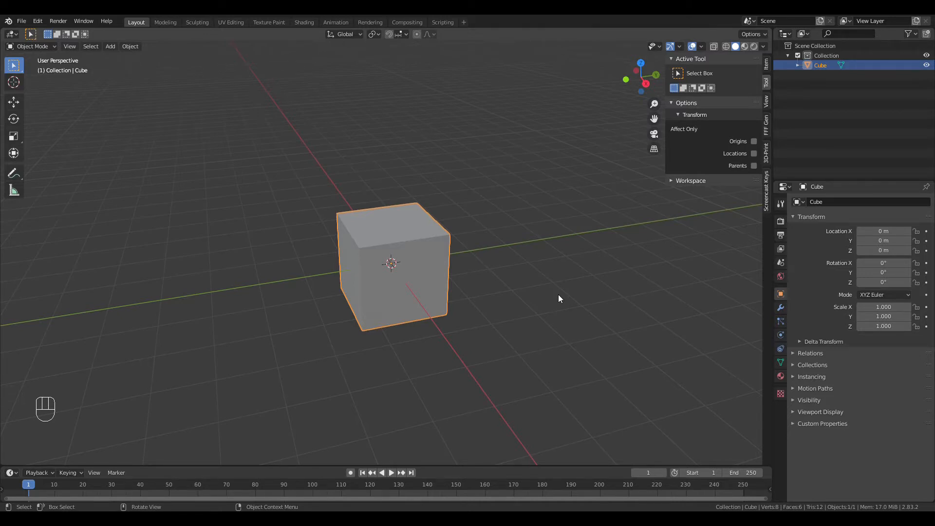
{"action": "scroll", "coordinate": [559, 299], "scroll_direction": "down", "scroll_amount": 3}
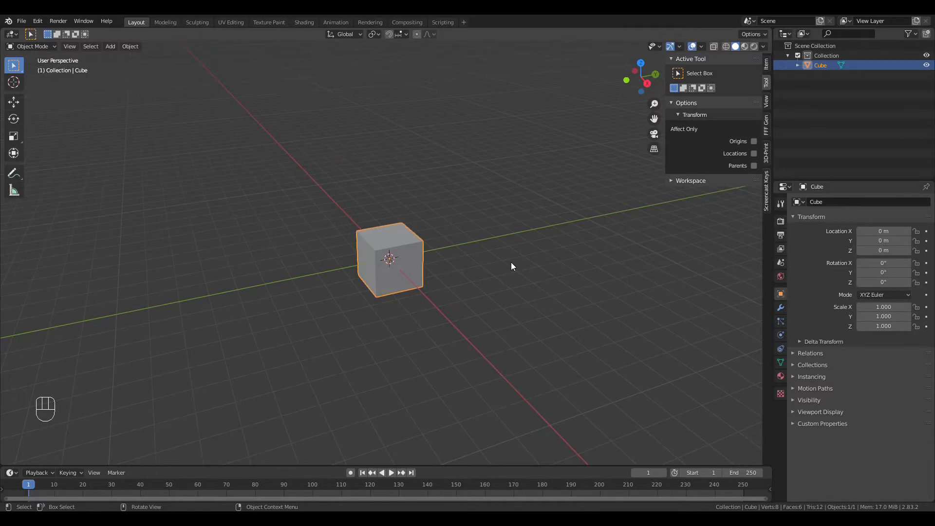
{"action": "scroll", "coordinate": [507, 277], "scroll_direction": "up", "scroll_amount": 1}
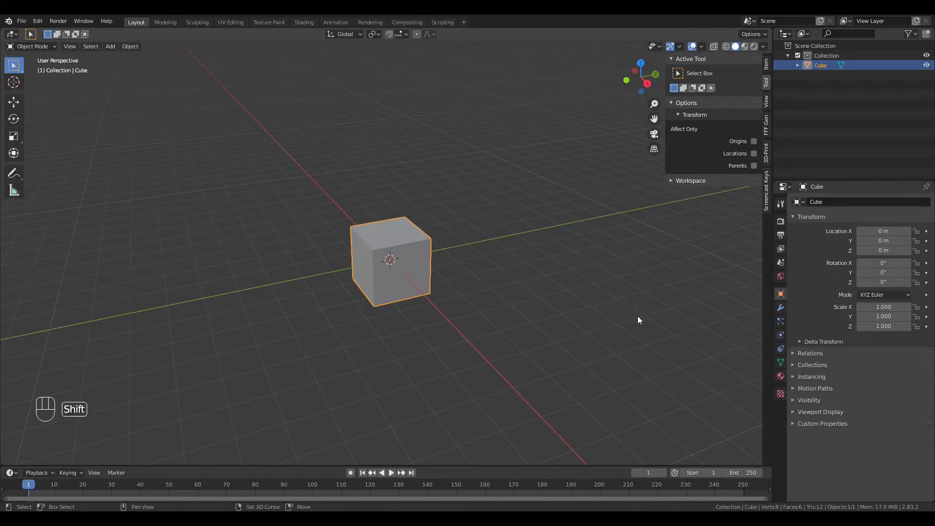
{"action": "middle_click_drag", "start_coordinate": [639, 320], "coordinate": [614, 312], "text": "shift"}
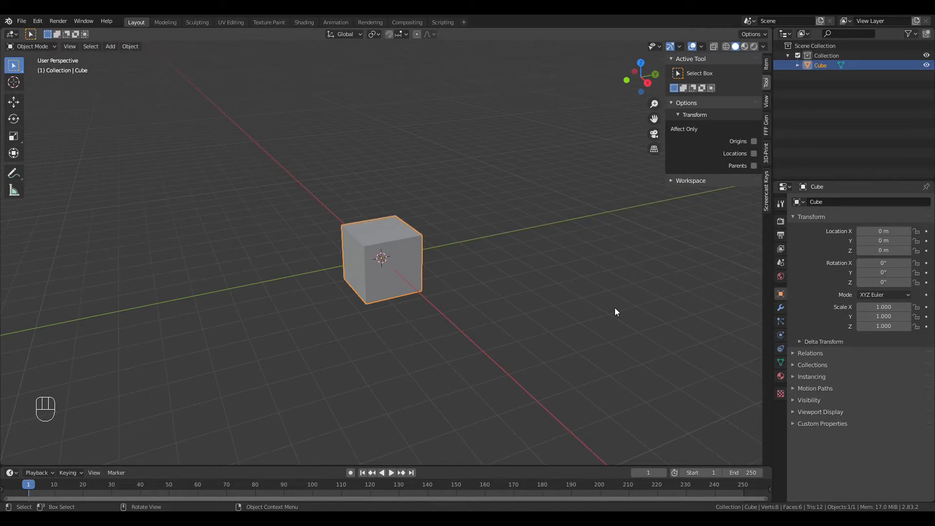
Step: Initialize the FFF Gen add-on and import the mandible and fibula STL models into the scene
{"action": "left_click", "coordinate": [767, 128]}
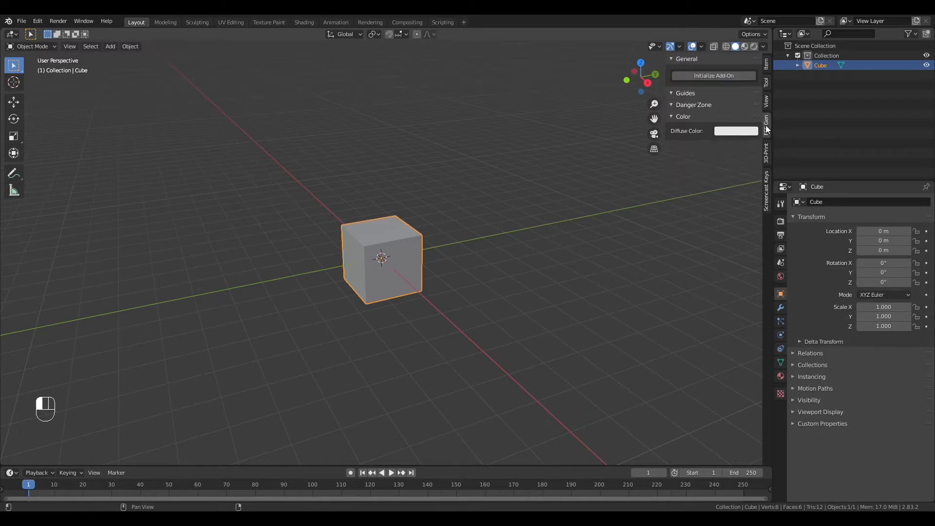
{"action": "left_click", "coordinate": [715, 76]}
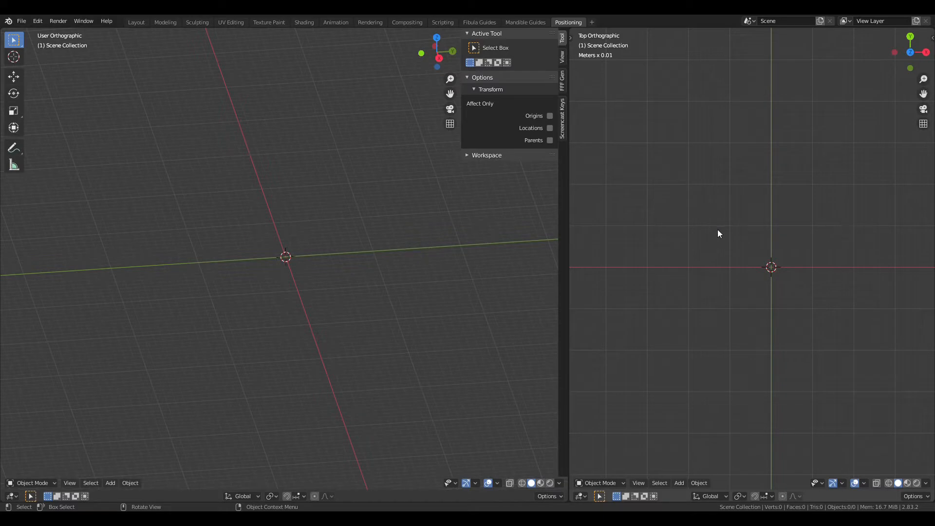
{"action": "left_click", "coordinate": [22, 23]}
{"action": "mouse_move", "coordinate": [101, 156]}
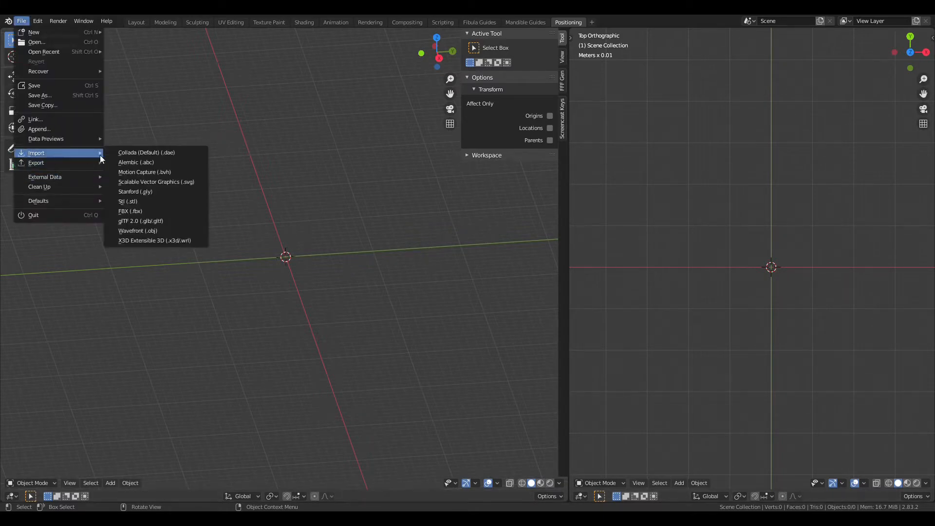
{"action": "left_click", "coordinate": [128, 201]}
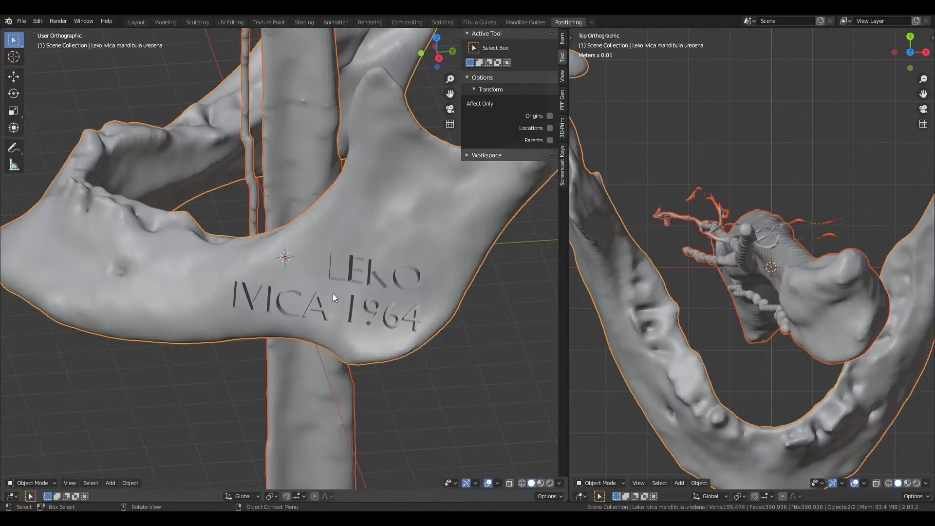
Step: Examine the imported mandible and fibula models from several angles
{"action": "middle_click_drag", "start_coordinate": [332, 294], "coordinate": [314, 127]}
{"action": "scroll", "coordinate": [360, 272], "scroll_direction": "down", "scroll_amount": 3}
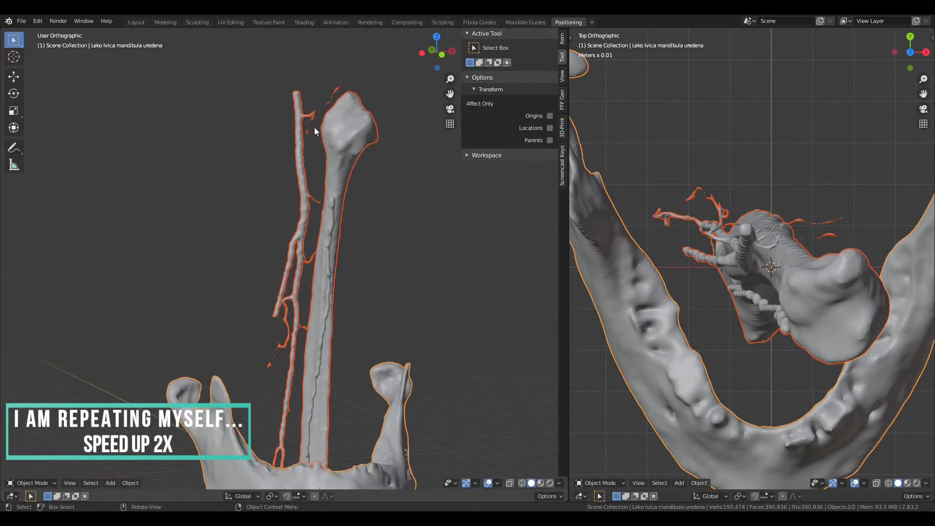
{"action": "middle_click_drag", "start_coordinate": [344, 323], "coordinate": [292, 278]}
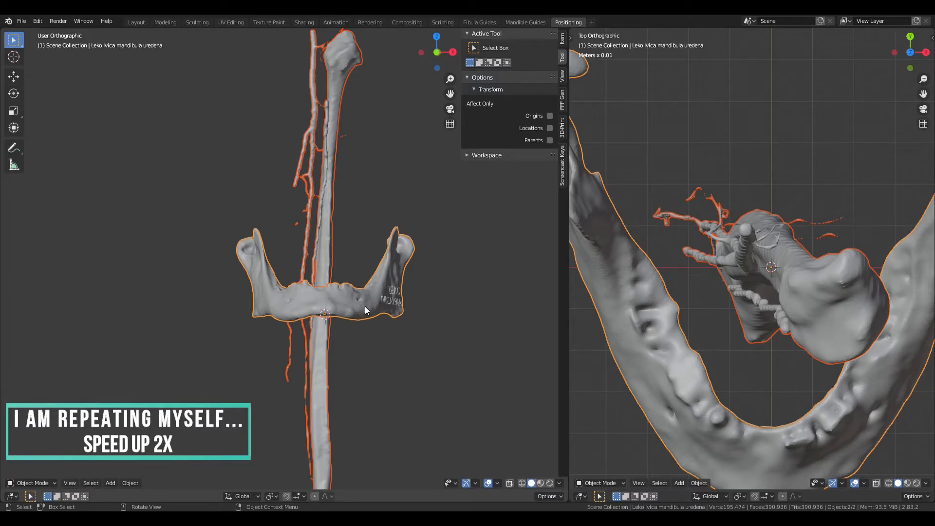
{"action": "scroll", "coordinate": [368, 317], "scroll_direction": "up", "scroll_amount": 3}
{"action": "mouse_move", "coordinate": [368, 316]}
{"action": "middle_mouse_down"}
{"action": "mouse_move", "coordinate": [370, 334]}
{"action": "mouse_move", "coordinate": [370, 325]}
{"action": "middle_mouse_up"}
{"action": "scroll", "coordinate": [365, 327], "scroll_direction": "down", "scroll_amount": 2}
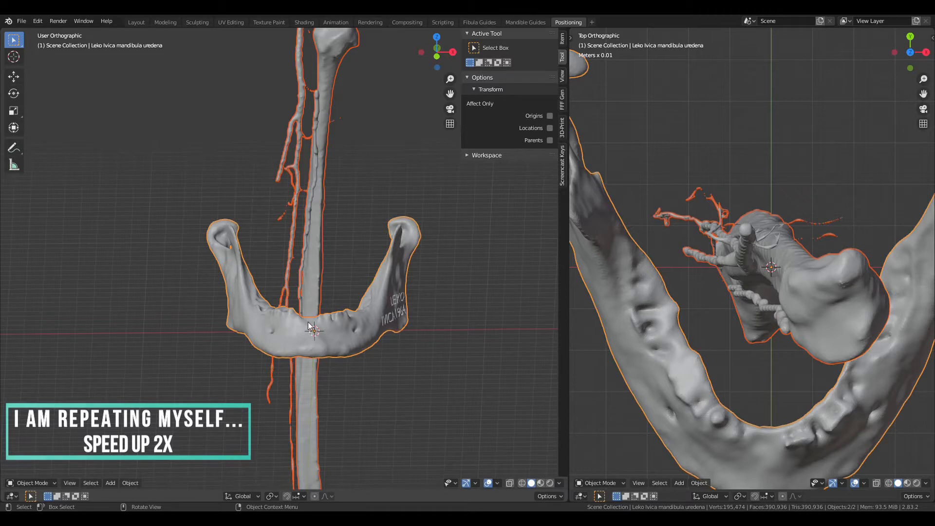
{"action": "middle_click_drag", "start_coordinate": [317, 325], "coordinate": [375, 345]}
Step: Scale the mandible and the fibula each by a factor of 0.1
{"action": "left_click", "coordinate": [399, 354]}
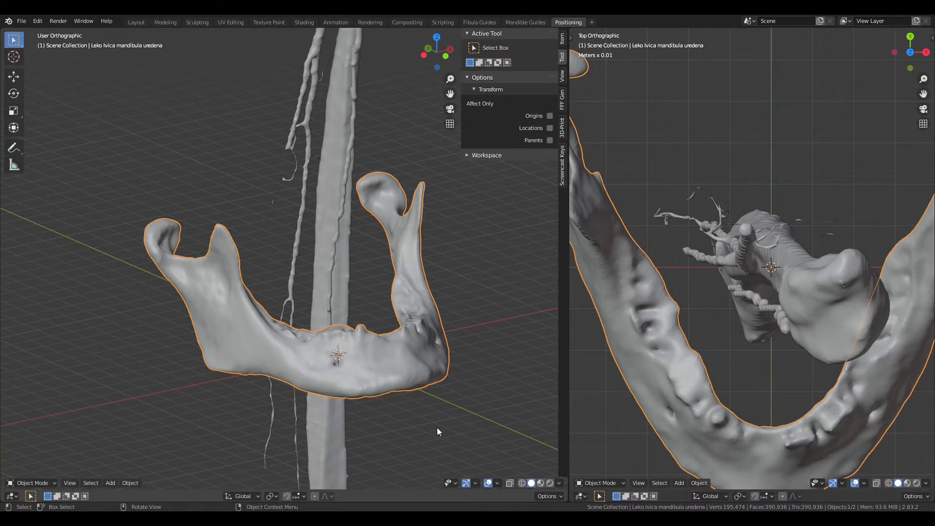
{"action": "type", "text": "s0.1"}
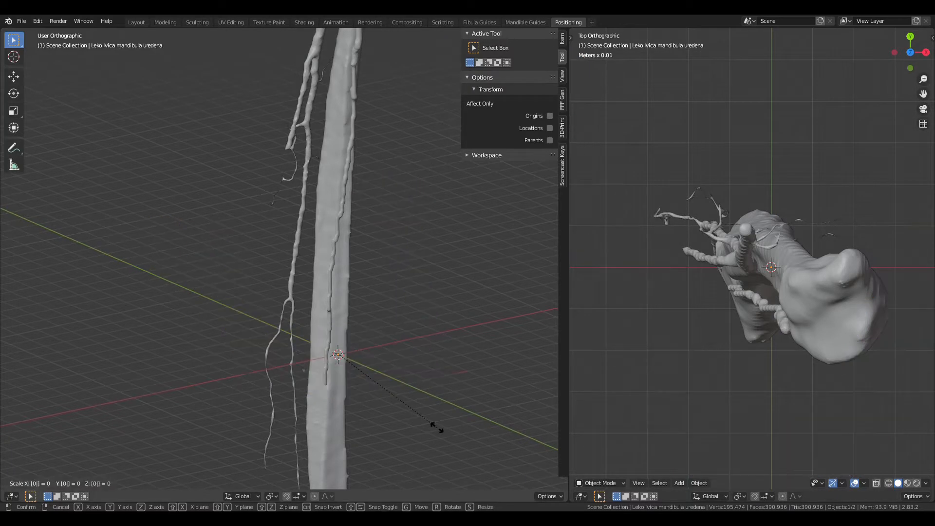
{"action": "key", "text": "Return"}
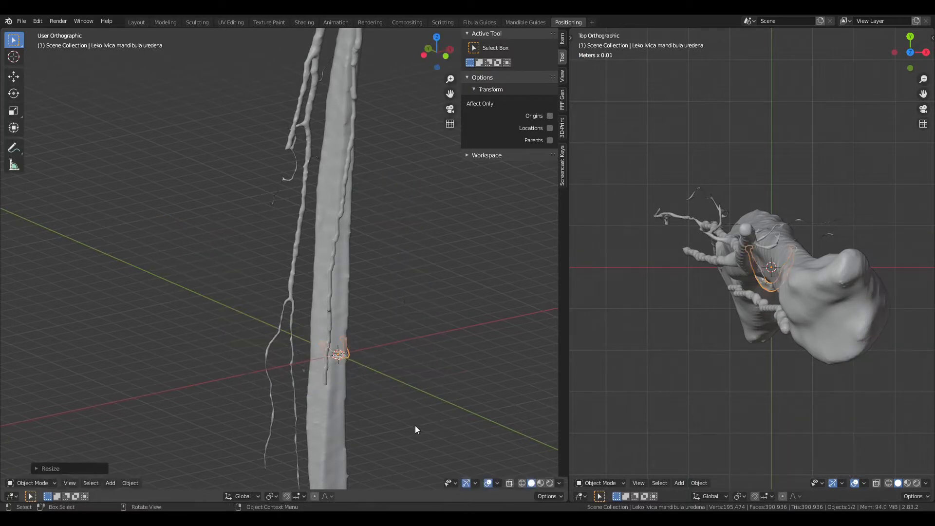
{"action": "left_click", "coordinate": [334, 213]}
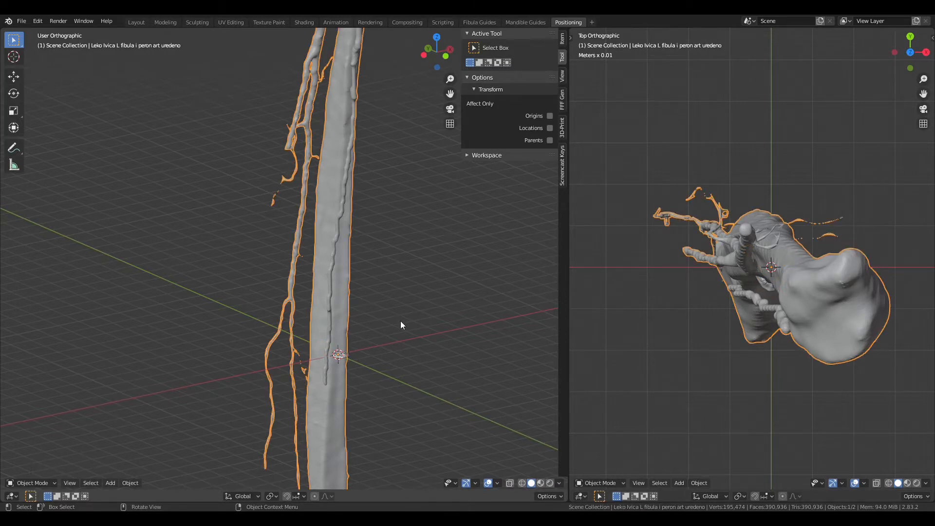
{"action": "type", "text": "s0.1"}
{"action": "key", "text": "Return"}
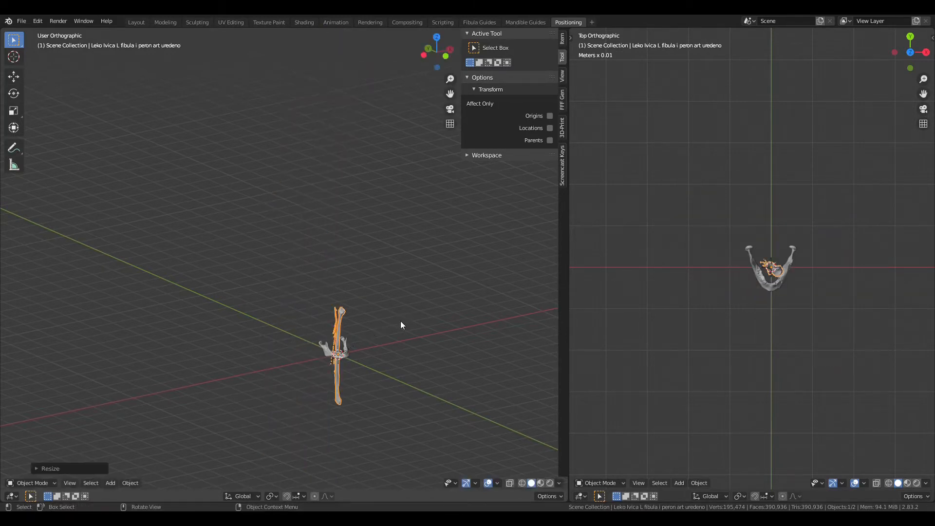
Step: In the left side view, rotate the mandible about -4.8° and raise it about 0.19 cm along the global Z axis
{"action": "scroll", "coordinate": [375, 375], "scroll_direction": "up", "scroll_amount": 4}
{"action": "middle_click_drag", "start_coordinate": [340, 248], "coordinate": [386, 241]}
{"action": "key", "text": "ctrl+KP_3"}
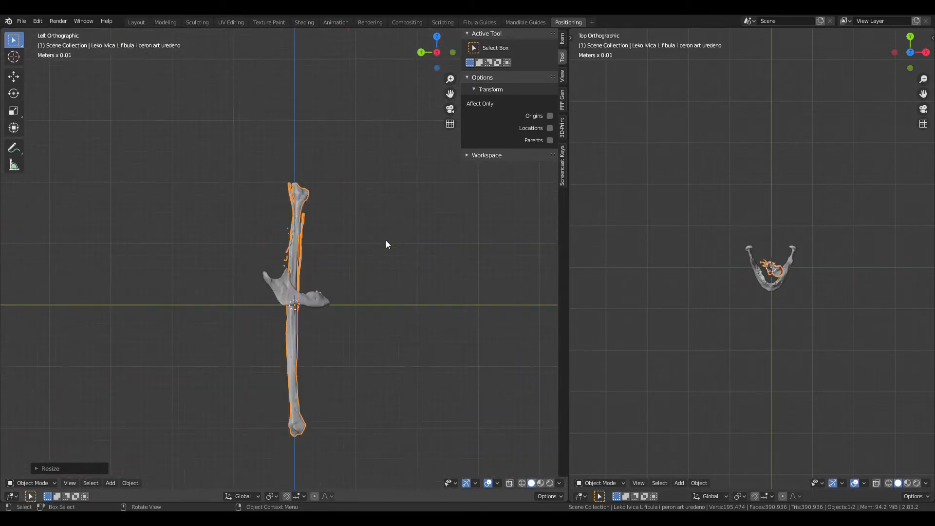
{"action": "scroll", "coordinate": [386, 242], "scroll_direction": "up", "scroll_amount": 6}
{"action": "left_click", "coordinate": [423, 302]}
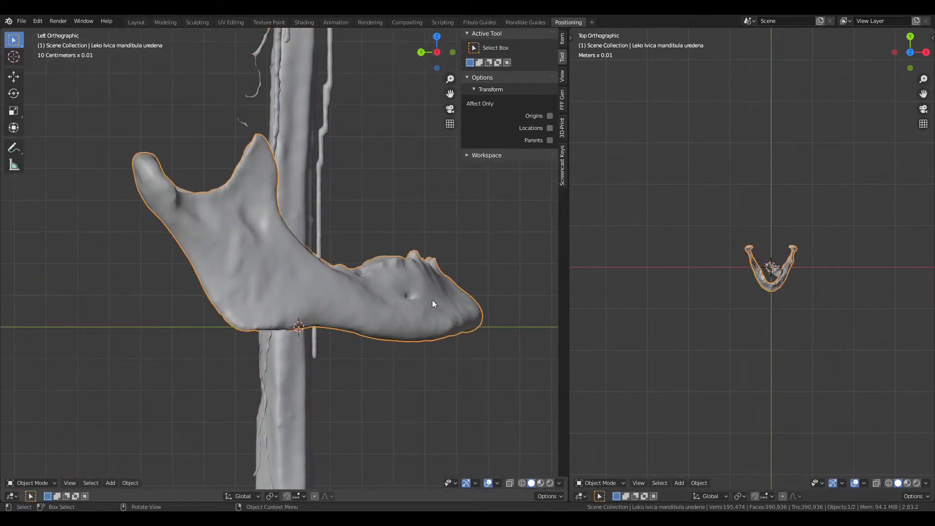
{"action": "key", "text": "r"}
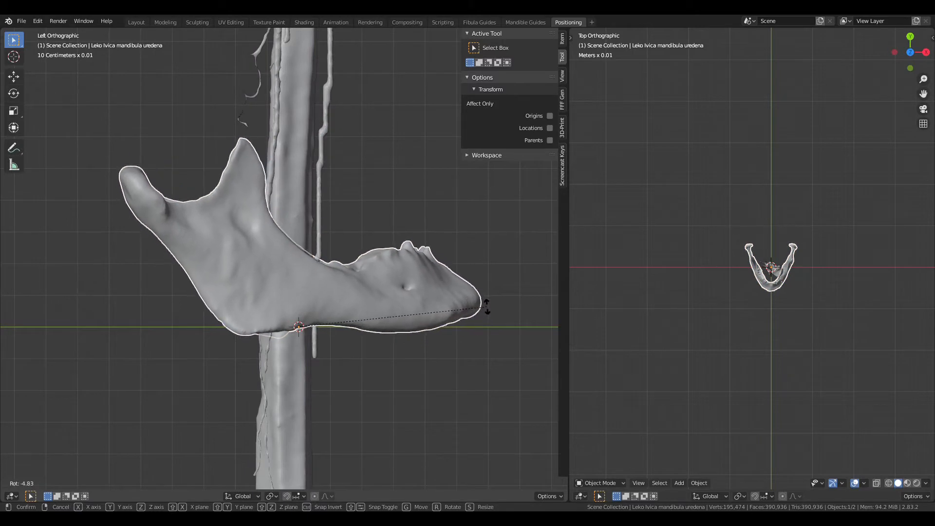
{"action": "left_click", "coordinate": [487, 308]}
{"action": "key", "text": "g"}
{"action": "key", "text": "z"}
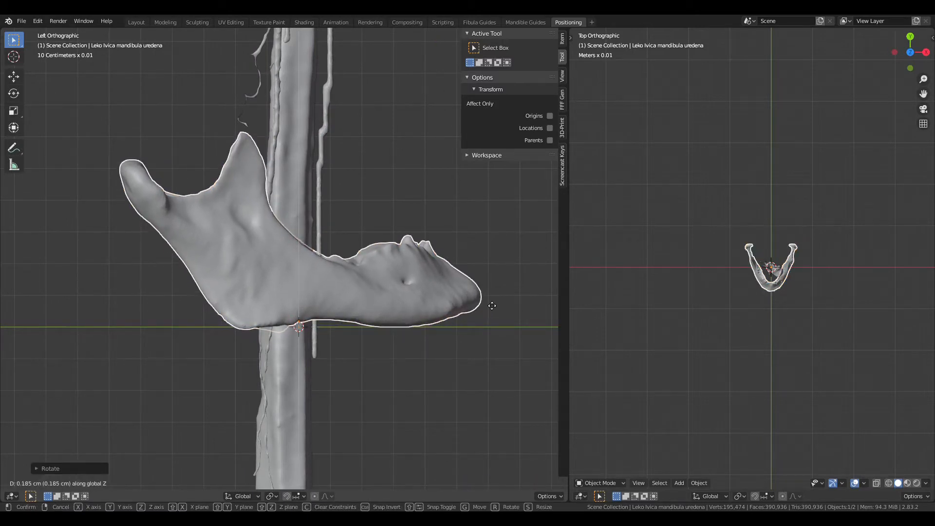
{"action": "left_click", "coordinate": [492, 306]}
Step: Level the mandible in the front view by rotating it about -0.5° around the global Y axis
{"action": "key", "text": "ctrl+KP_1"}
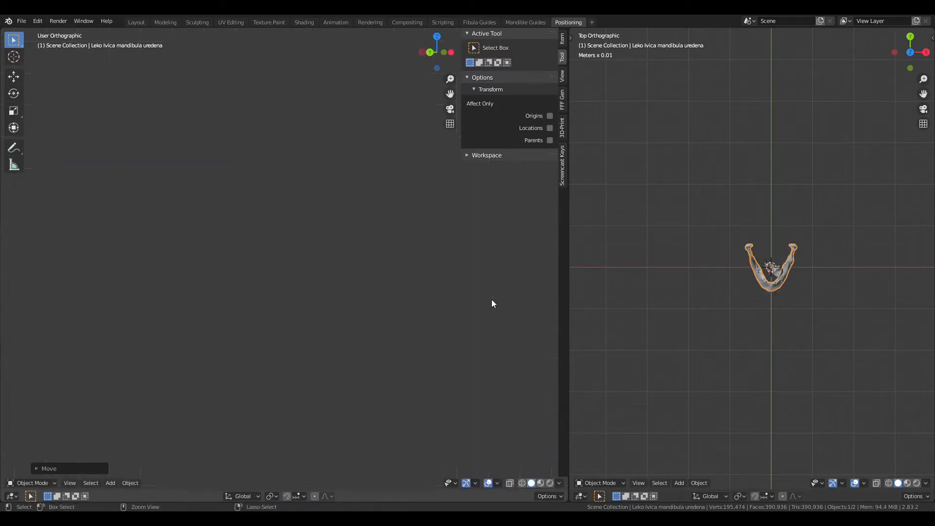
{"action": "scroll", "coordinate": [492, 300], "scroll_direction": "down", "scroll_amount": 5}
{"action": "middle_click_drag", "start_coordinate": [200, 243], "coordinate": [388, 241], "text": "shift"}
{"action": "scroll", "coordinate": [306, 260], "scroll_direction": "up", "scroll_amount": 3}
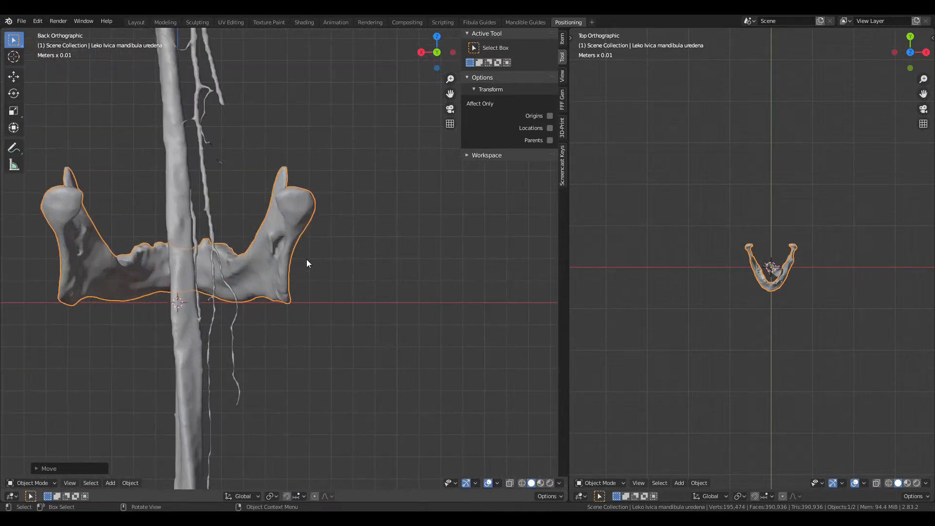
{"action": "key", "text": "KP_1"}
{"action": "middle_click_drag", "start_coordinate": [396, 285], "coordinate": [384, 285], "text": "shift"}
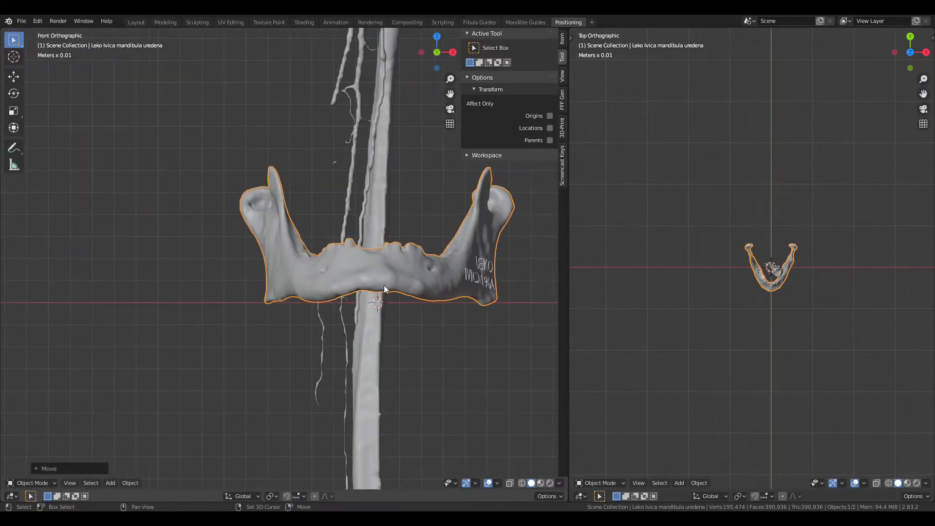
{"action": "scroll", "coordinate": [385, 285], "scroll_direction": "up", "scroll_amount": 1}
{"action": "middle_click_drag", "start_coordinate": [455, 295], "coordinate": [392, 293], "text": "shift"}
{"action": "key", "text": "r"}
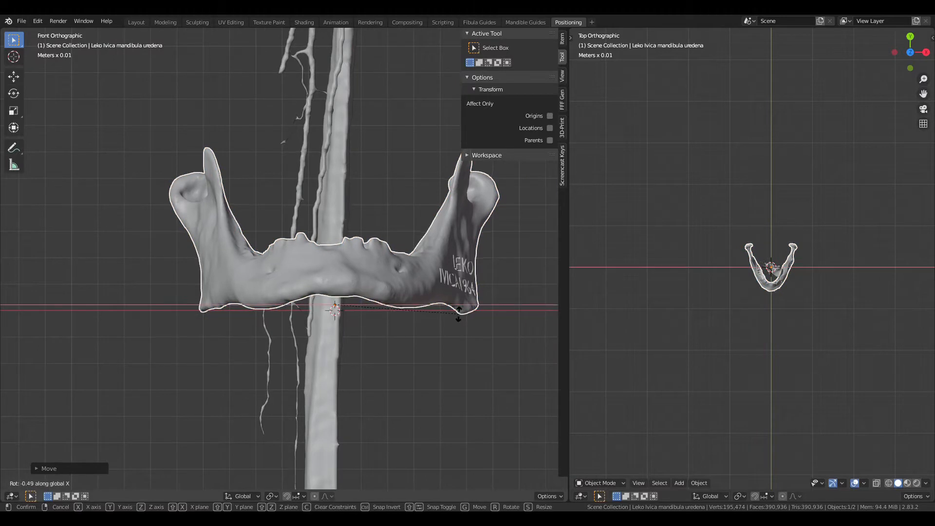
{"action": "left_click", "coordinate": [458, 310]}
{"action": "key", "text": "r"}
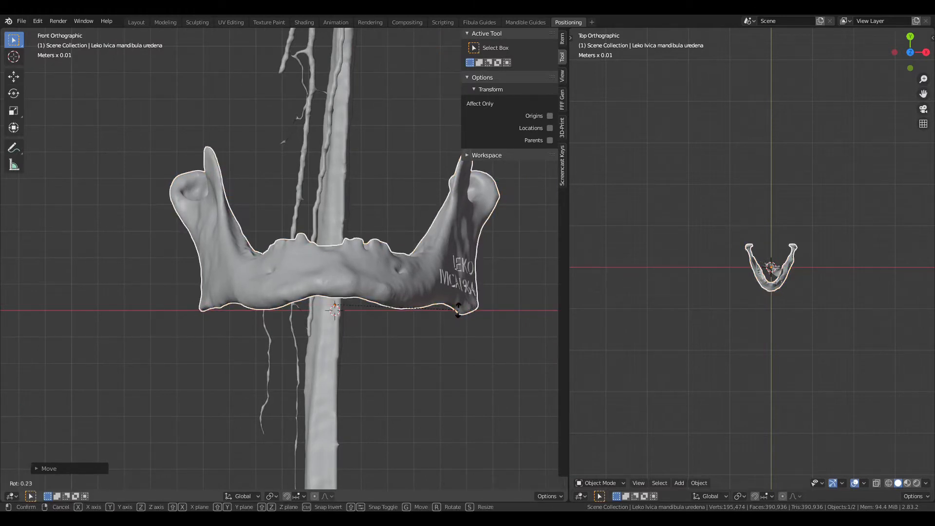
{"action": "key", "text": "y"}
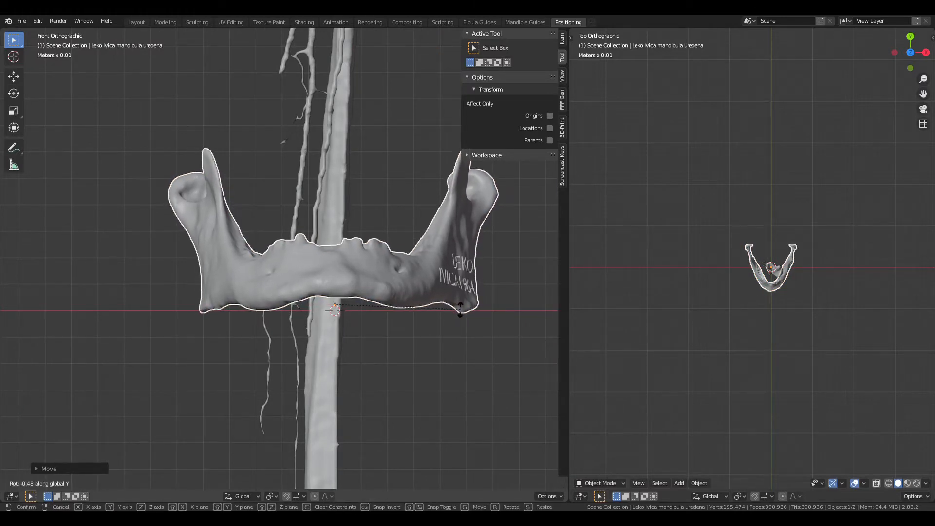
{"action": "left_click", "coordinate": [461, 309]}
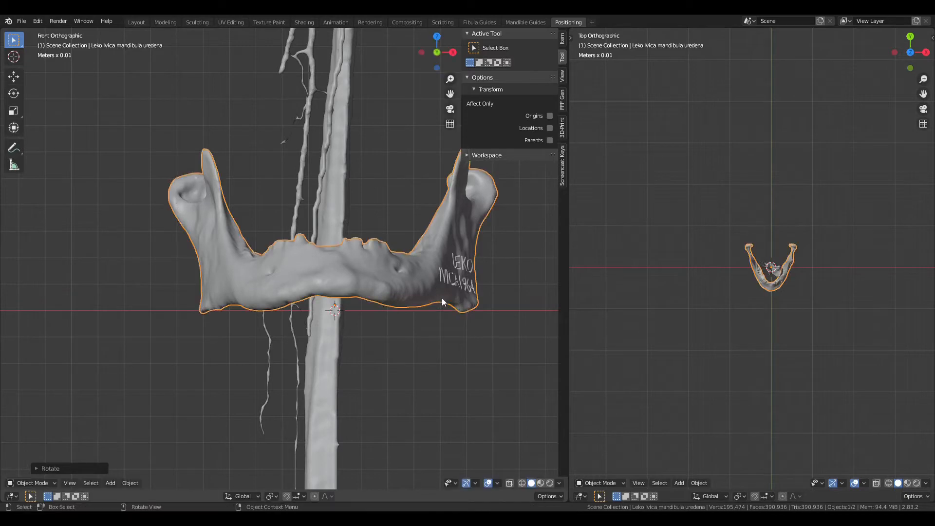
Step: Lay the fibula horizontally by rotating it about -92° around the global X axis
{"action": "scroll", "coordinate": [442, 302], "scroll_direction": "down", "scroll_amount": 1}
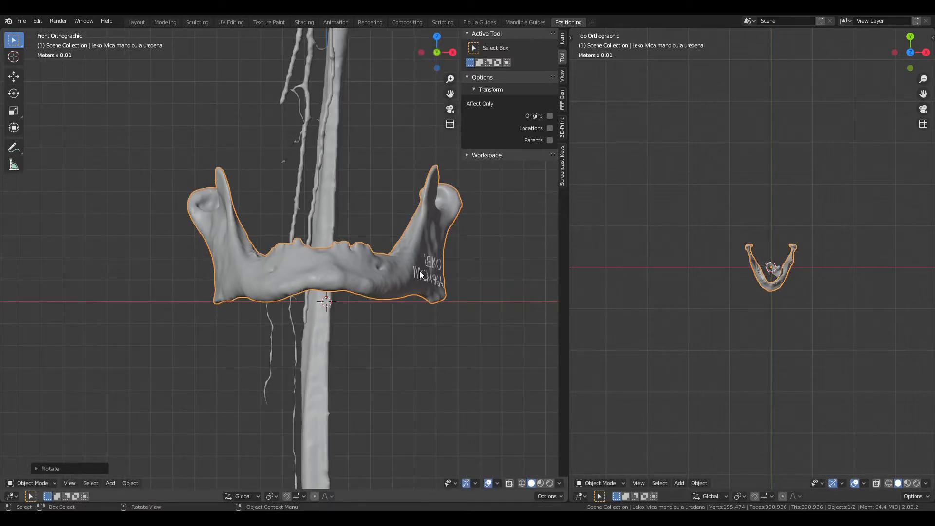
{"action": "key", "text": "KP_7"}
{"action": "left_click", "coordinate": [349, 280]}
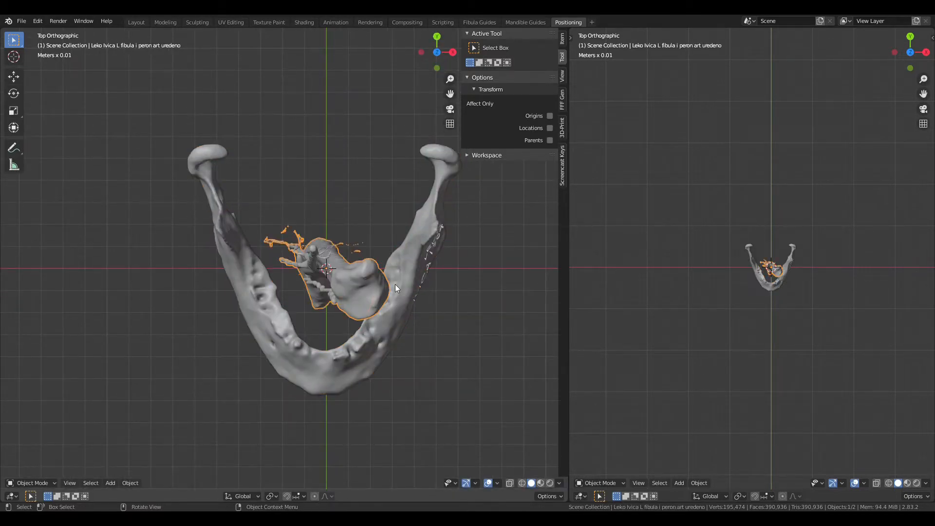
{"action": "middle_click_drag", "start_coordinate": [396, 284], "coordinate": [469, 297]}
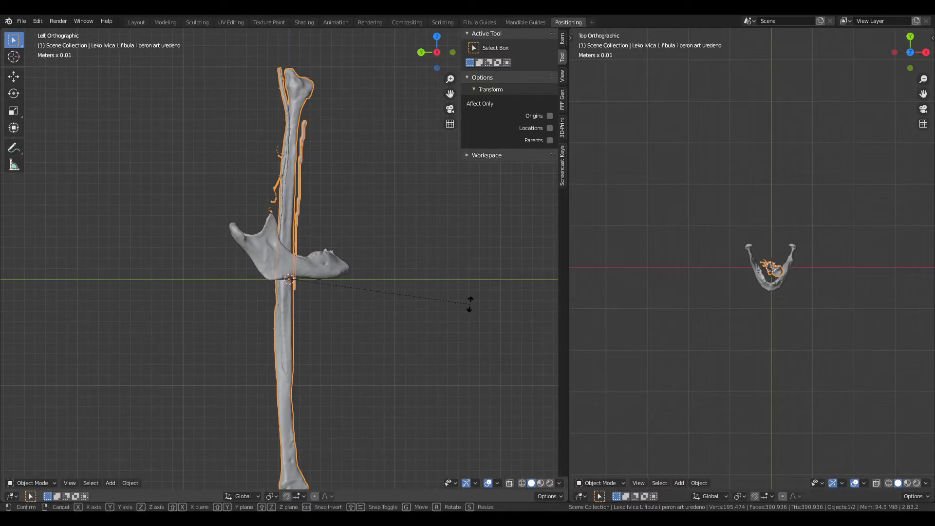
{"action": "key", "text": "r"}
{"action": "key", "text": "x"}
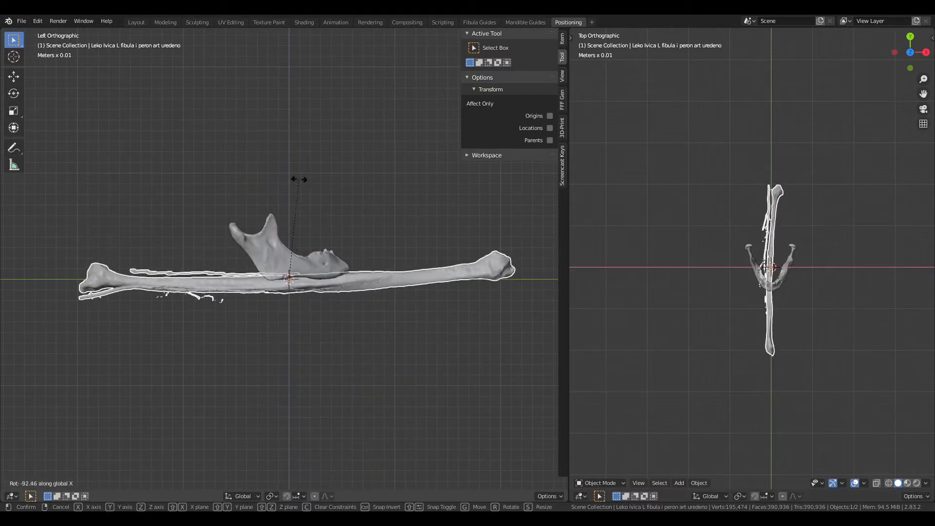
{"action": "left_click", "coordinate": [300, 179]}
Step: Raise the fibula about 1.1 cm along the global Z axis so its underside sits at the origin level
{"action": "scroll", "coordinate": [341, 270], "scroll_direction": "up", "scroll_amount": 5}
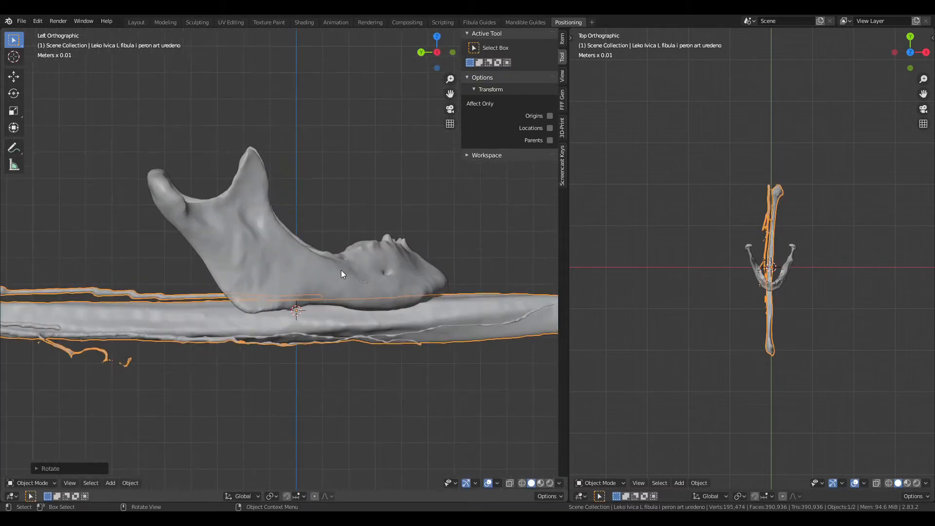
{"action": "key", "text": "g"}
{"action": "key", "text": "z"}
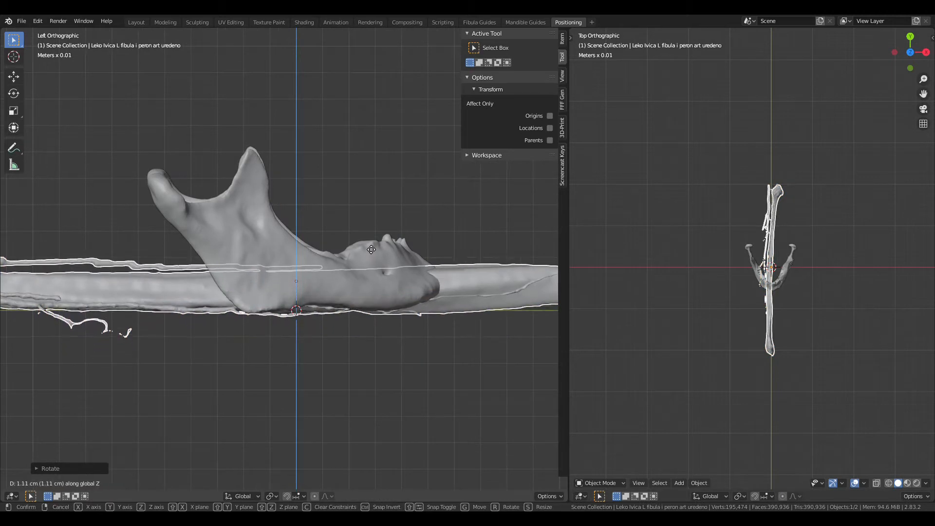
{"action": "left_click", "coordinate": [367, 241]}
Step: Rotate the fibula around the global Y axis so its vessels lie on the underside of the bone
{"action": "scroll", "coordinate": [369, 271], "scroll_direction": "down", "scroll_amount": 3}
{"action": "middle_click_drag", "start_coordinate": [369, 270], "coordinate": [309, 292]}
{"action": "key", "text": "r"}
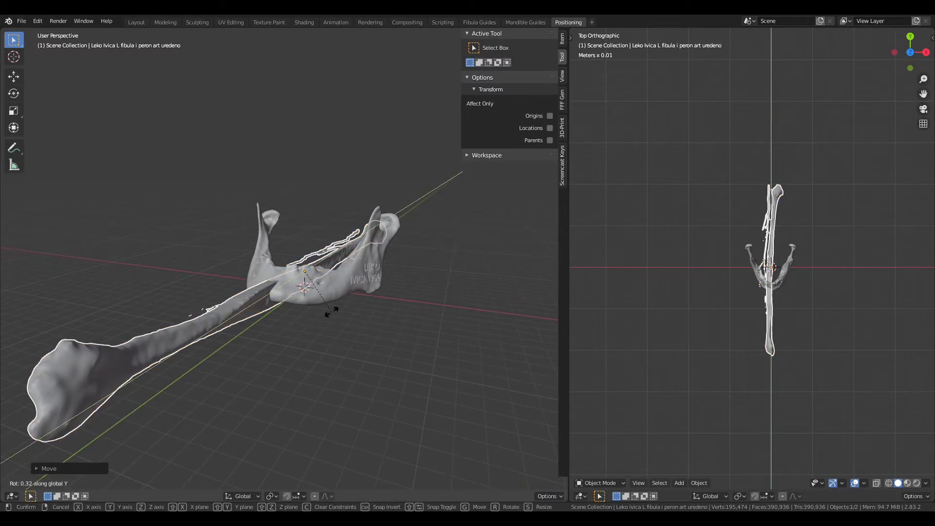
{"action": "right_click", "coordinate": [332, 312]}
{"action": "key", "text": "r"}
{"action": "key", "text": "y"}
{"action": "left_click", "coordinate": [338, 280]}
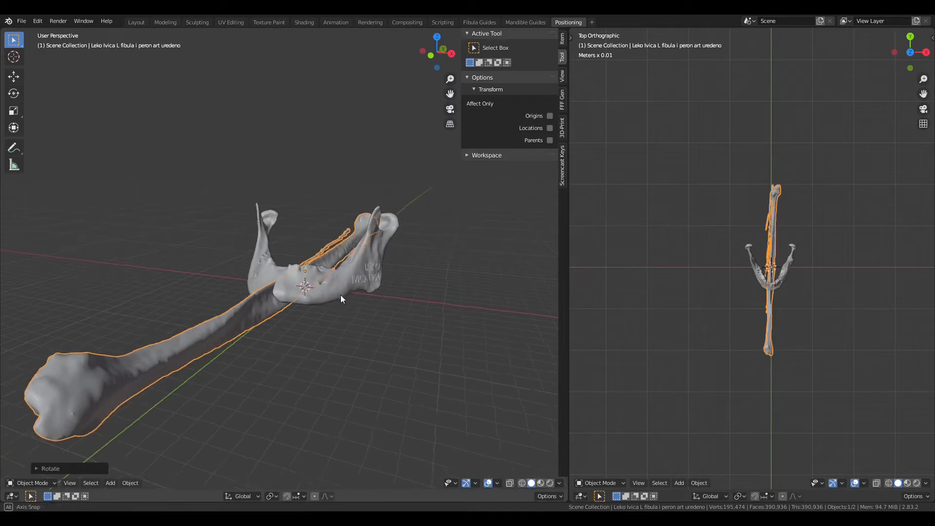
Step: In the top view, align the fibula with the Y axis by rotating it about 2° around the global Z axis
{"action": "middle_click_drag", "start_coordinate": [341, 294], "coordinate": [284, 328]}
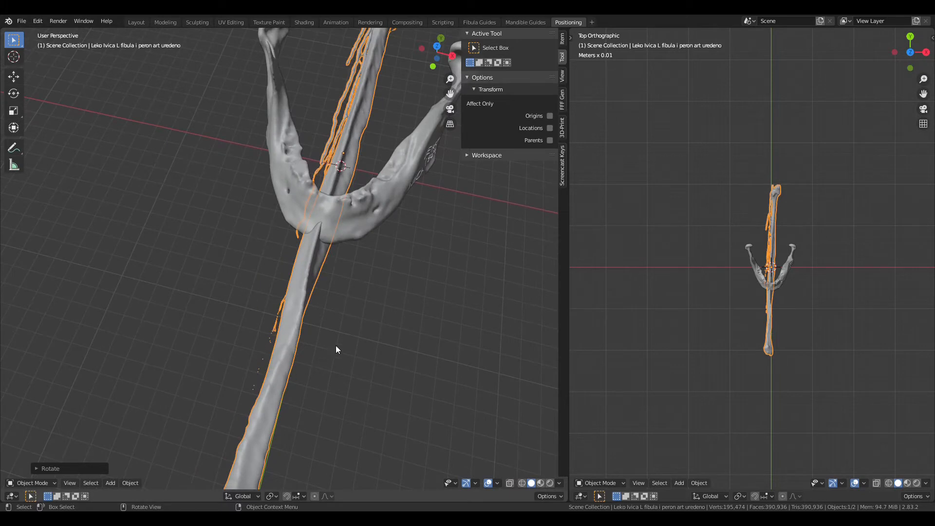
{"action": "middle_click_drag", "start_coordinate": [261, 212], "coordinate": [355, 199]}
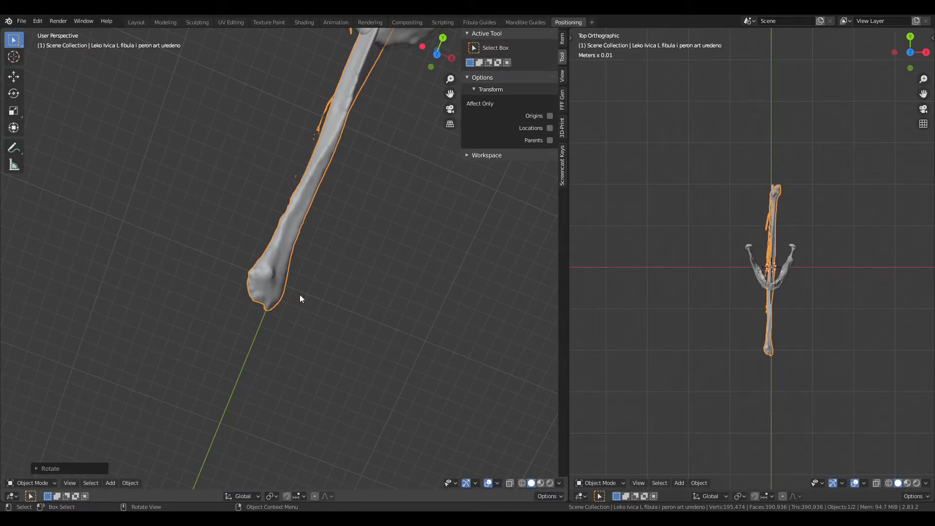
{"action": "middle_click_drag", "start_coordinate": [363, 234], "coordinate": [393, 239]}
{"action": "scroll", "coordinate": [330, 250], "scroll_direction": "up", "scroll_amount": 3}
{"action": "key", "text": "ctrl+KP_3"}
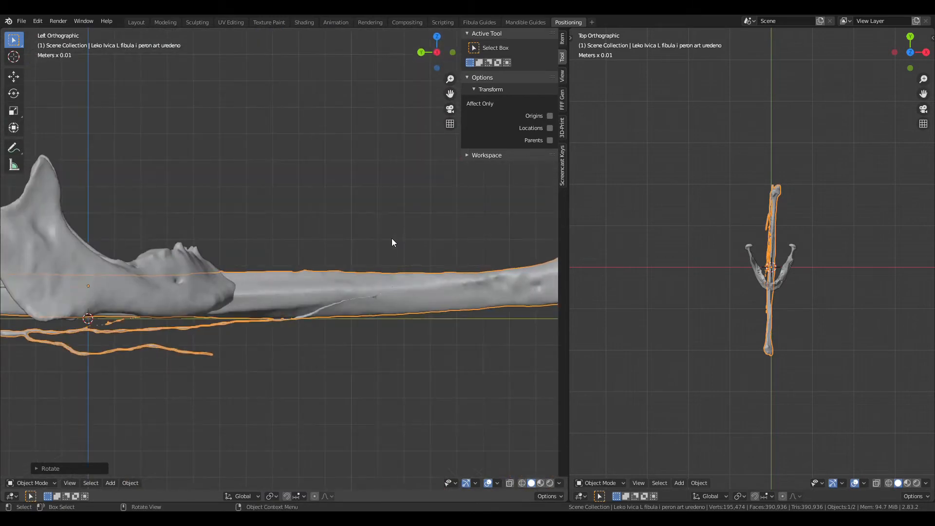
{"action": "scroll", "coordinate": [391, 238], "scroll_direction": "down", "scroll_amount": 2}
{"action": "middle_click_drag", "start_coordinate": [328, 279], "coordinate": [405, 261], "text": "shift"}
{"action": "key", "text": "KP_7"}
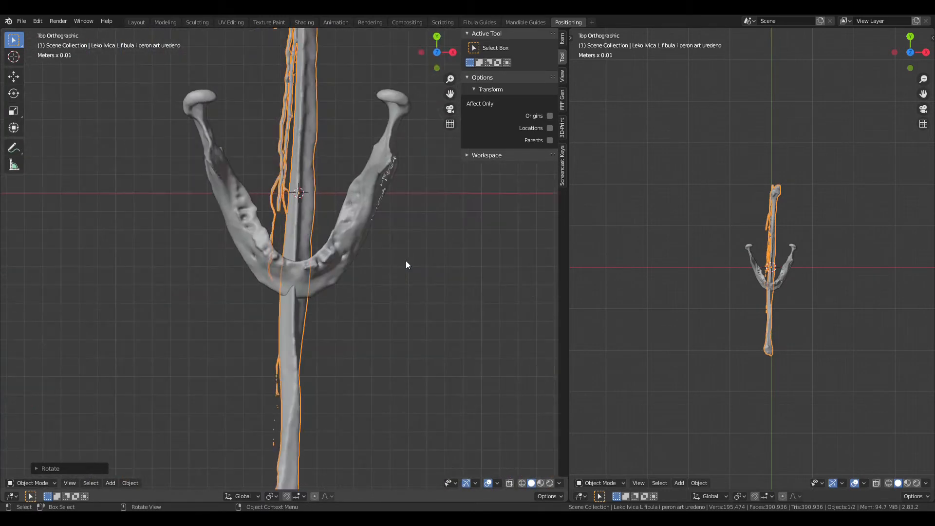
{"action": "scroll", "coordinate": [406, 261], "scroll_direction": "down", "scroll_amount": 2}
{"action": "middle_click_drag", "start_coordinate": [387, 207], "coordinate": [388, 234], "text": "shift"}
{"action": "key", "text": "r"}
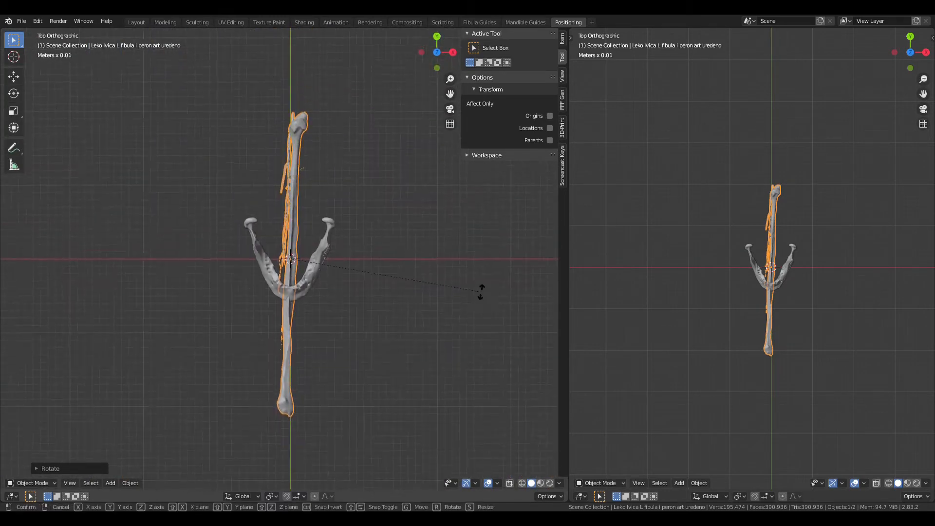
{"action": "key", "text": "z"}
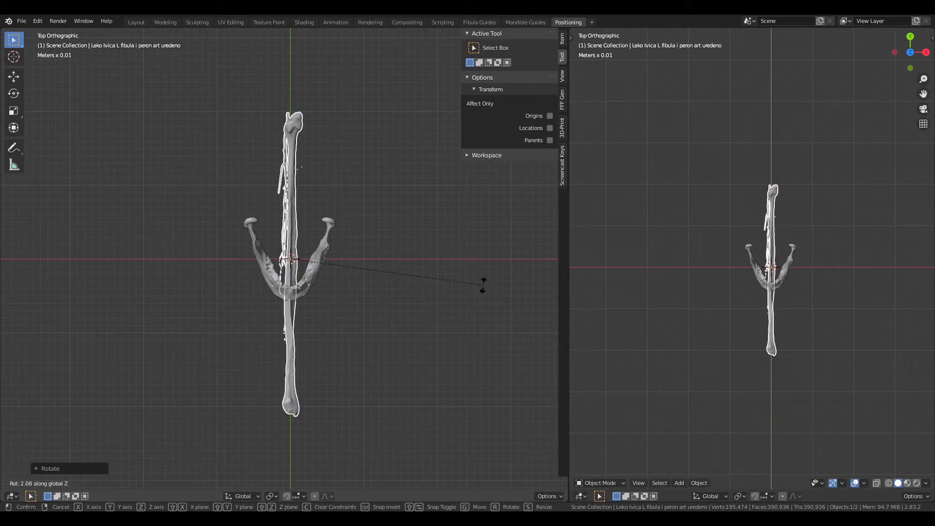
{"action": "left_click", "coordinate": [484, 283]}
{"action": "scroll", "coordinate": [321, 292], "scroll_direction": "up", "scroll_amount": 4}
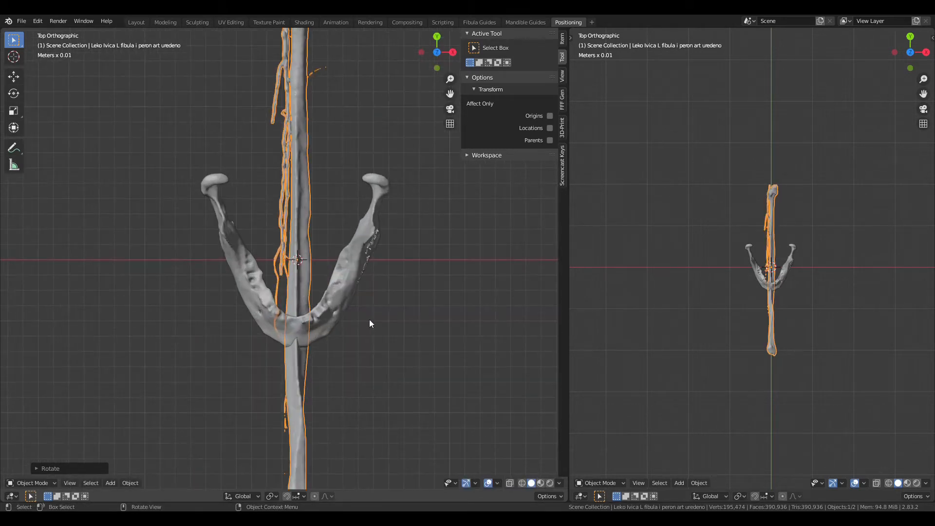
Step: Apply all transforms to the fibula and the mandible
{"action": "middle_click_drag", "start_coordinate": [374, 330], "coordinate": [374, 310]}
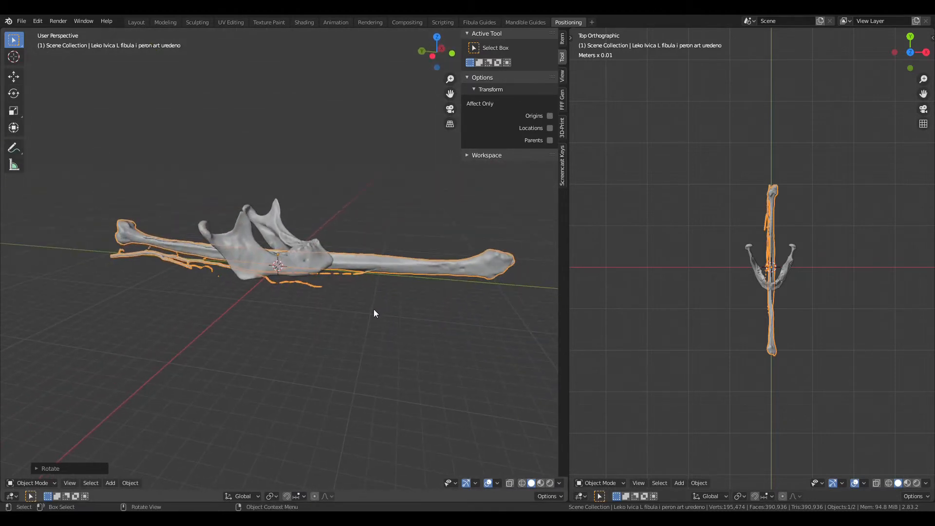
{"action": "left_click", "coordinate": [133, 484]}
{"action": "mouse_move", "coordinate": [142, 433]}
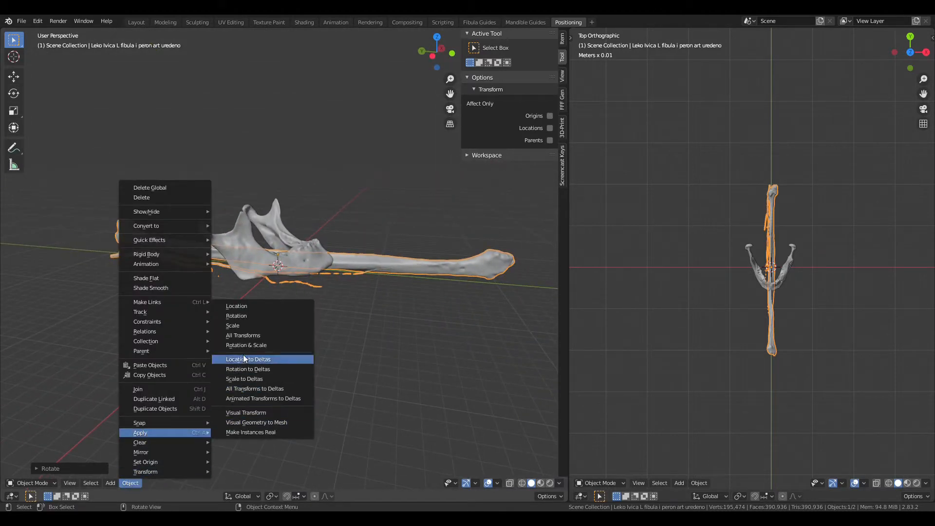
{"action": "left_click", "coordinate": [243, 337]}
{"action": "left_click", "coordinate": [274, 215]}
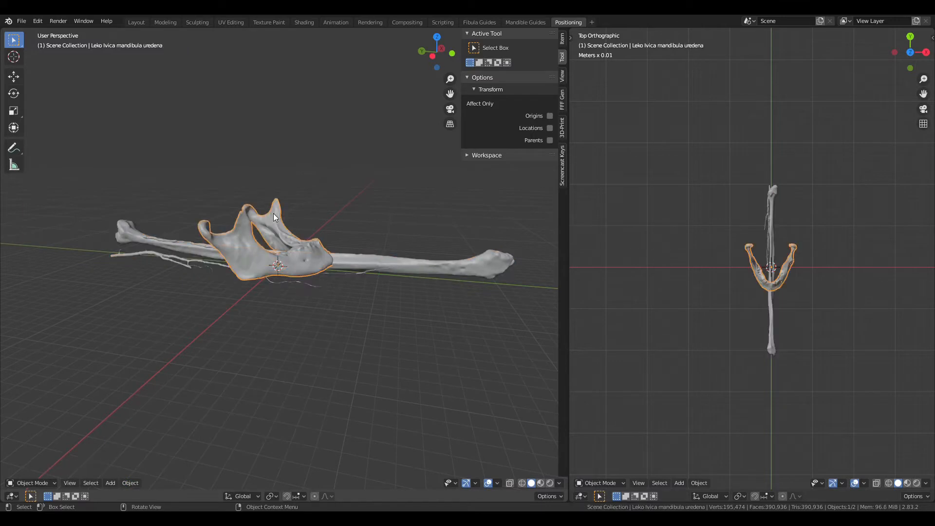
{"action": "left_click", "coordinate": [131, 483]}
{"action": "mouse_move", "coordinate": [163, 430]}
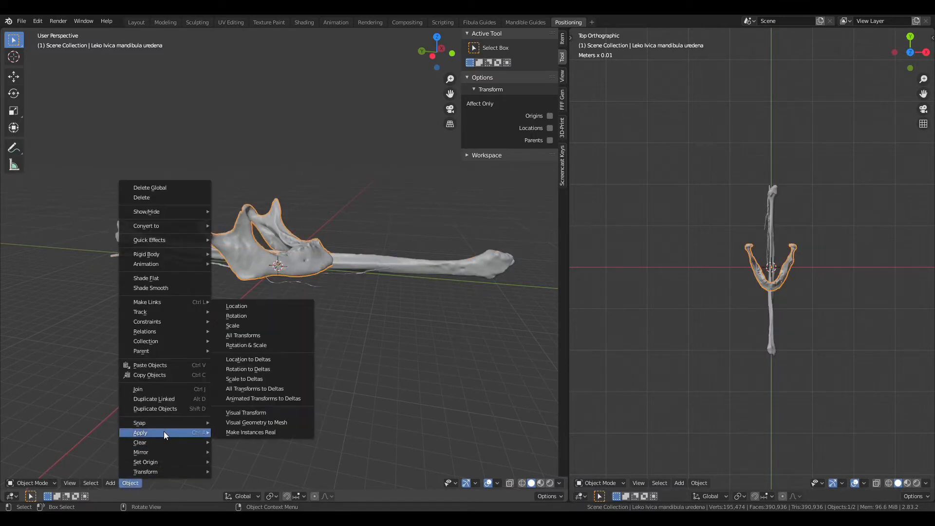
{"action": "left_click", "coordinate": [250, 336]}
Step: Assign the mandible and the fibula models to their object slots in the FFF Gen general settings
{"action": "middle_click_drag", "start_coordinate": [267, 337], "coordinate": [360, 357]}
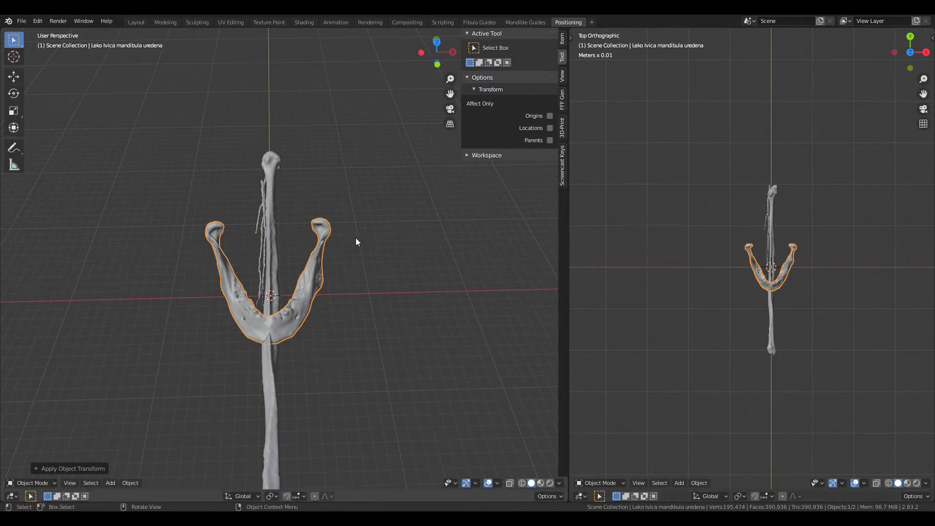
{"action": "left_click", "coordinate": [563, 103]}
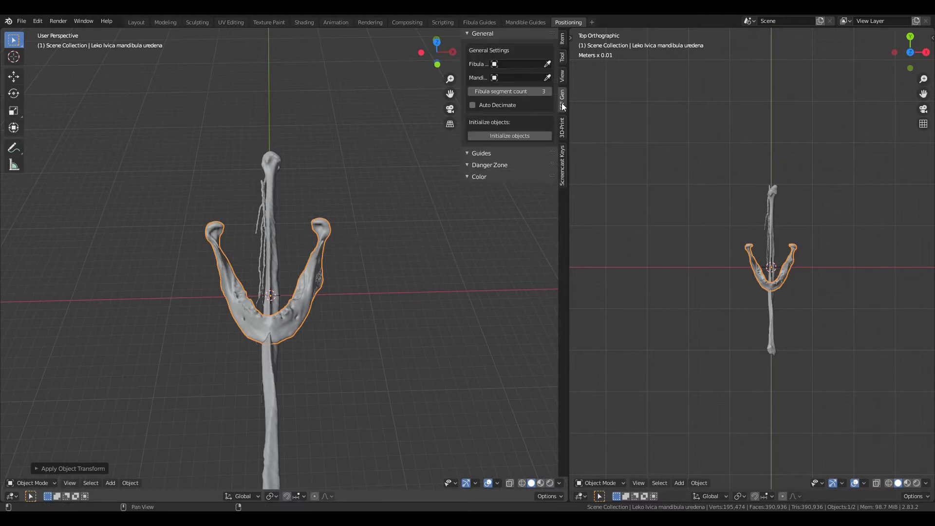
{"action": "left_click", "coordinate": [547, 78]}
{"action": "left_click", "coordinate": [330, 249]}
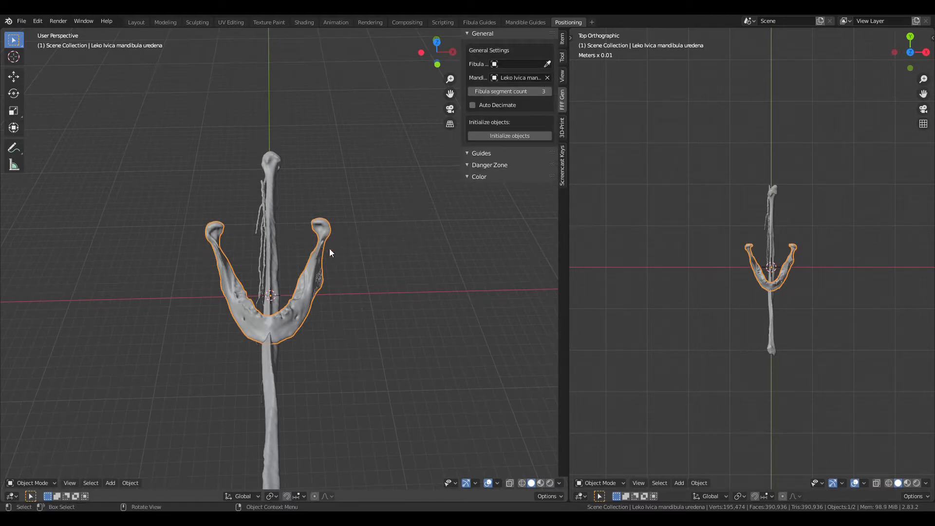
{"action": "left_click", "coordinate": [548, 64]}
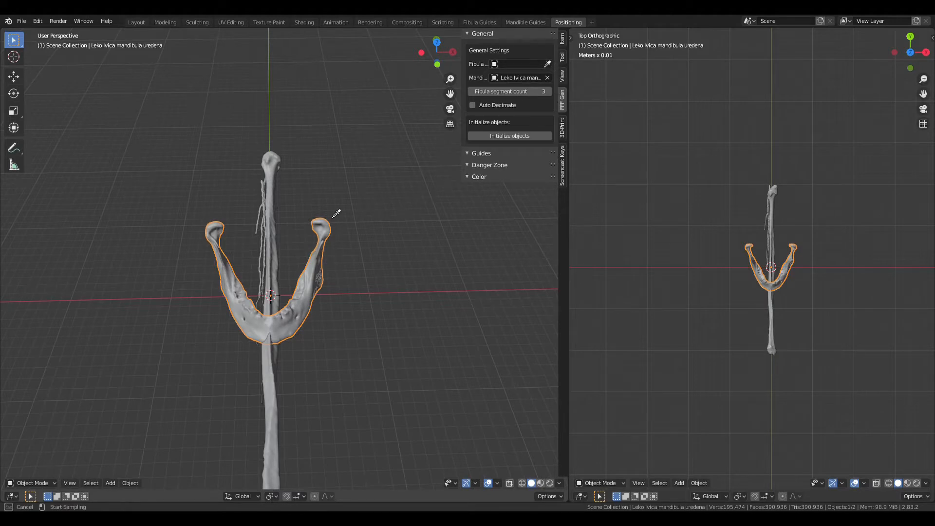
{"action": "left_click", "coordinate": [547, 67]}
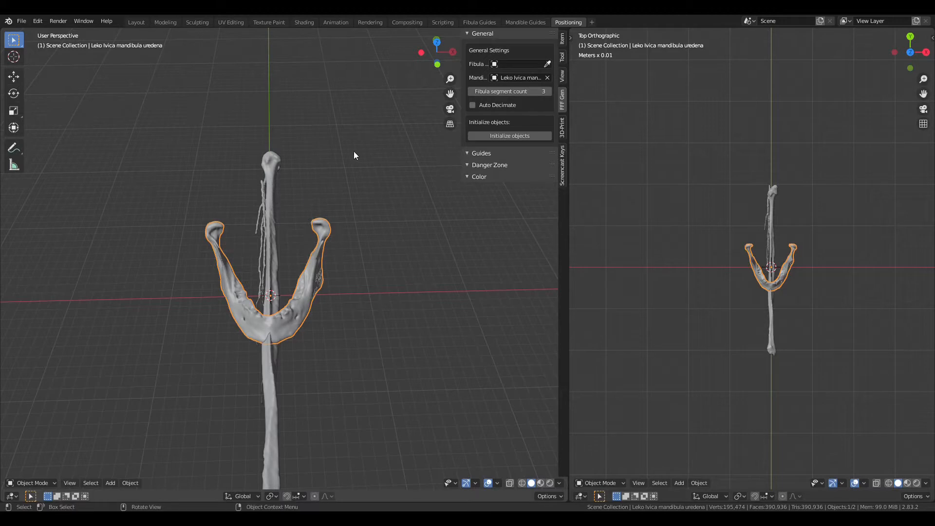
{"action": "left_click", "coordinate": [271, 192]}
{"action": "left_click", "coordinate": [548, 64]}
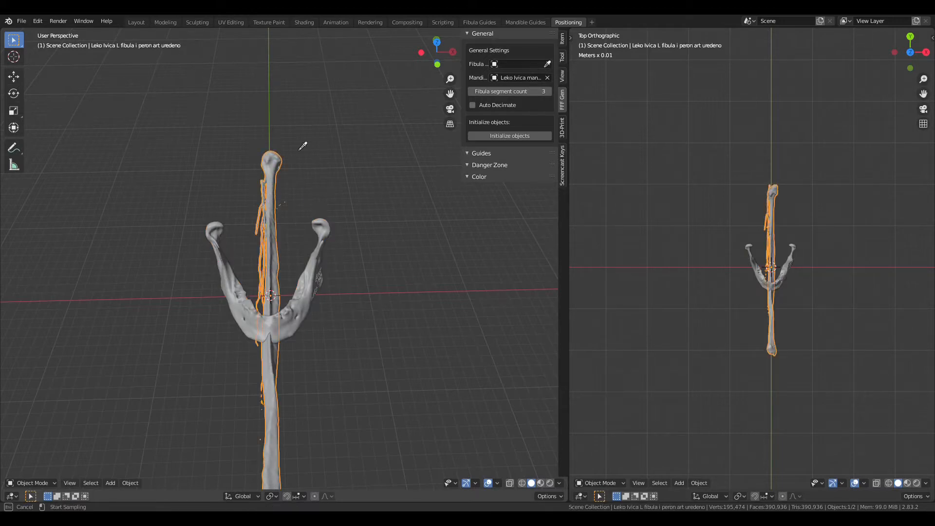
{"action": "left_click", "coordinate": [277, 172]}
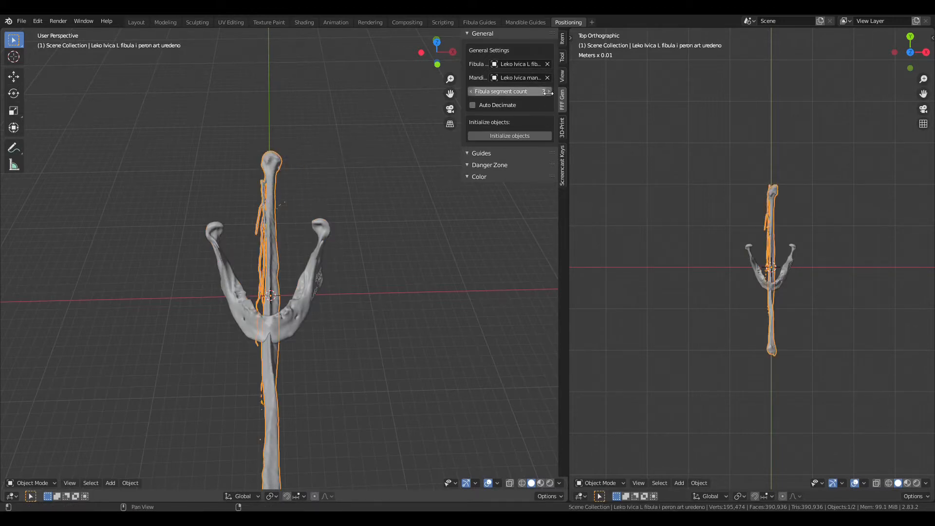
Step: Initialize the planning objects with a fibula segment count of 2 and Auto Decimate enabled
{"action": "left_click", "coordinate": [472, 91]}
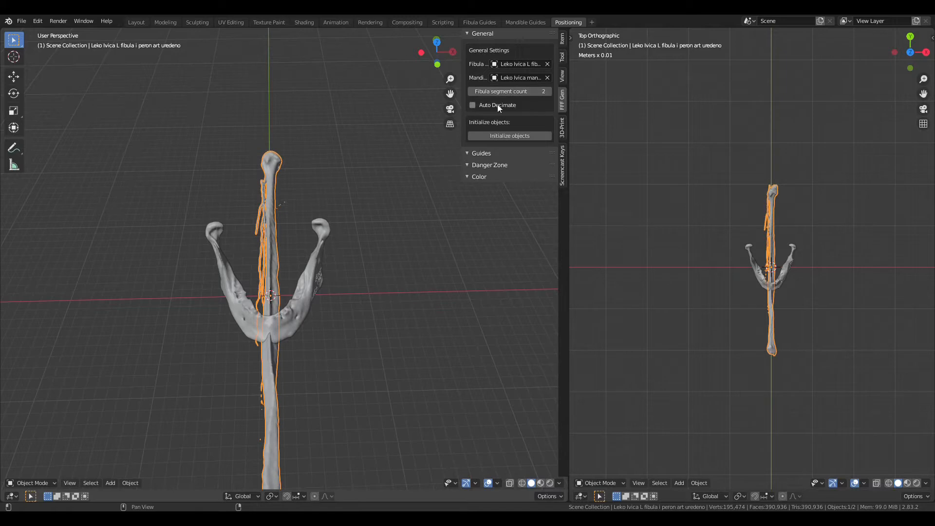
{"action": "left_click", "coordinate": [472, 106]}
{"action": "left_click", "coordinate": [518, 137]}
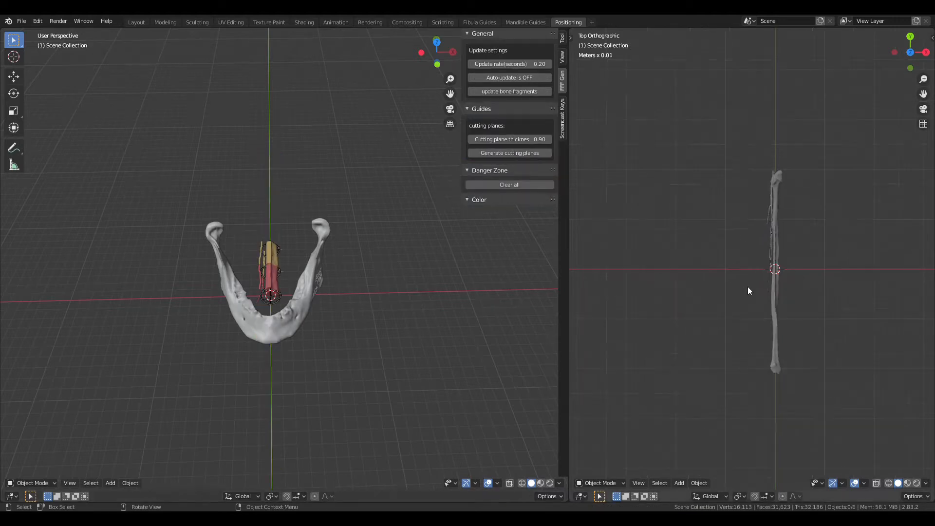
Step: Turn on auto update for the bone fragments and widen the mandible viewport
{"action": "scroll", "coordinate": [749, 291], "scroll_direction": "up", "scroll_amount": 3}
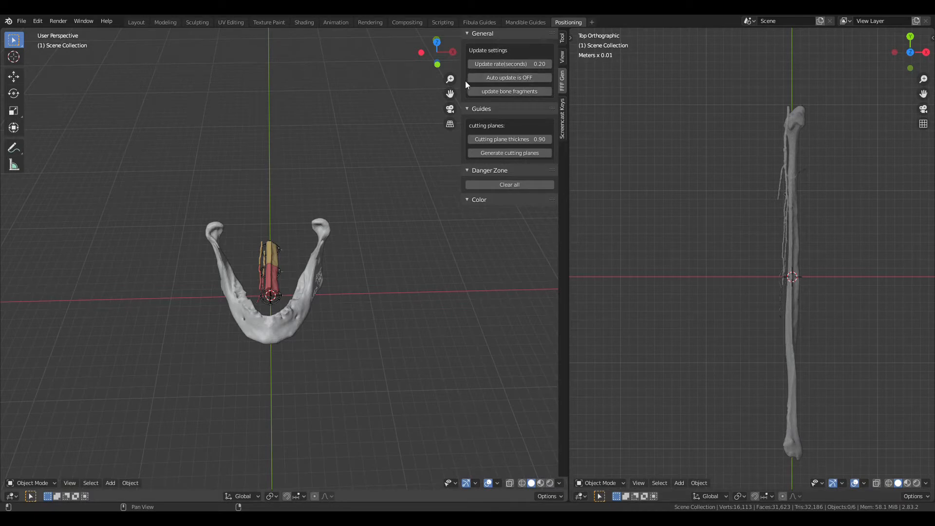
{"action": "left_click", "coordinate": [523, 77]}
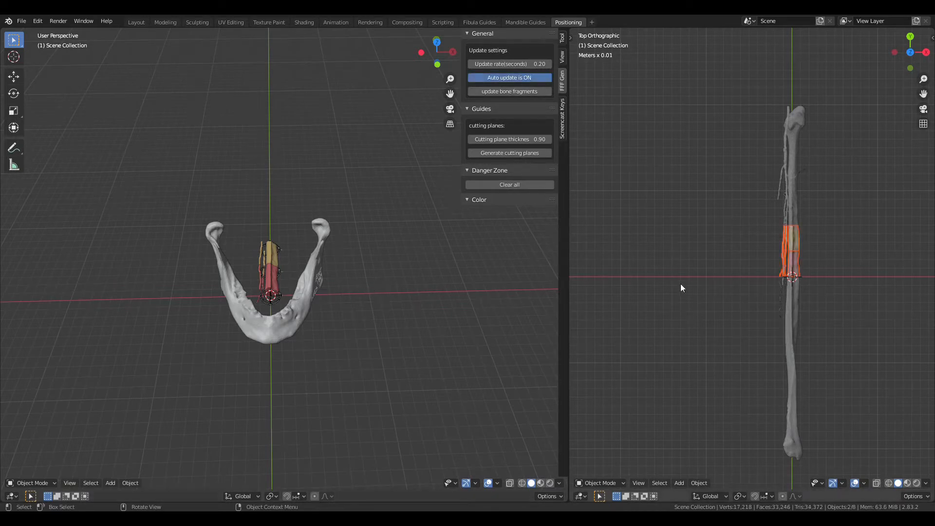
{"action": "scroll", "coordinate": [814, 262], "scroll_direction": "up", "scroll_amount": 3}
{"action": "middle_click_drag", "start_coordinate": [784, 265], "coordinate": [715, 272], "text": "shift"}
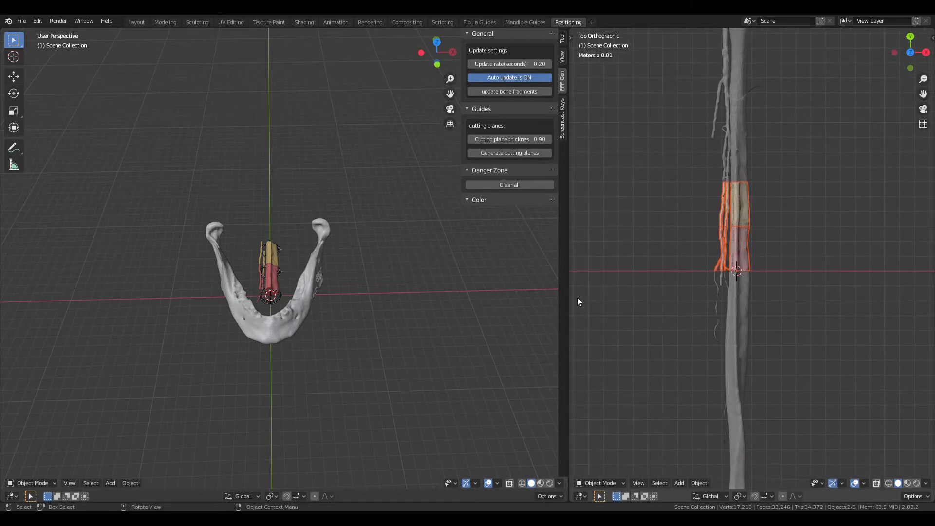
{"action": "left_click_drag", "start_coordinate": [568, 298], "coordinate": [624, 299]}
{"action": "scroll", "coordinate": [788, 271], "scroll_direction": "down", "scroll_amount": 1}
{"action": "scroll", "coordinate": [813, 265], "scroll_direction": "down", "scroll_amount": 3, "text": "shift"}
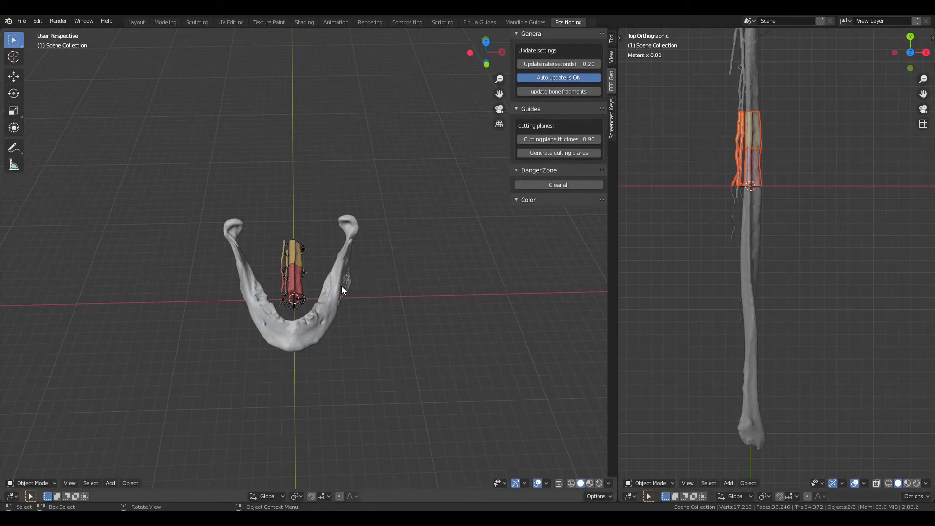
Step: Select both fibula segments between the branches of the mandible
{"action": "left_click", "coordinate": [296, 285]}
{"action": "key", "text": "ctrl+Tab"}
{"action": "middle_click_drag", "start_coordinate": [300, 264], "coordinate": [407, 282]}
{"action": "key", "text": "ctrl+Tab"}
{"action": "left_click", "coordinate": [384, 274]}
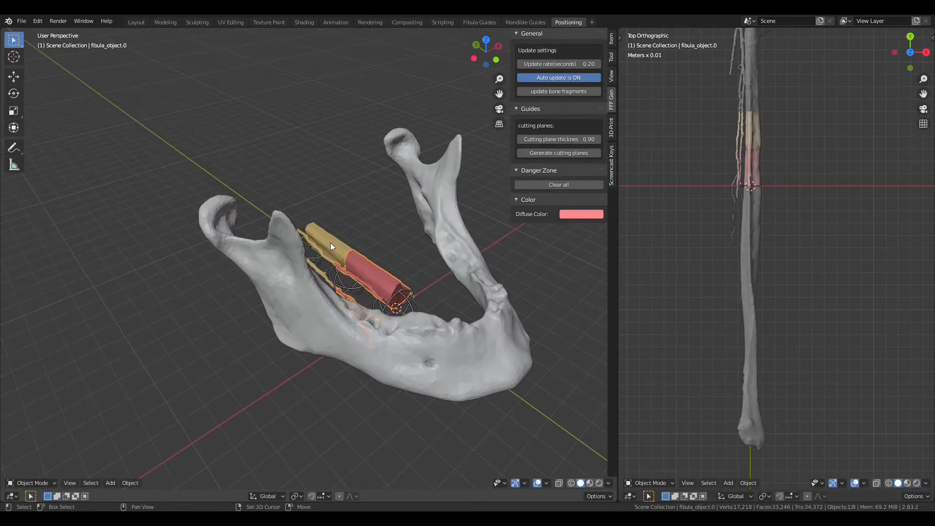
{"action": "left_click", "coordinate": [330, 242]}
{"action": "key", "text": "ctrl+Tab"}
{"action": "middle_click_drag", "start_coordinate": [357, 246], "coordinate": [379, 421]}
{"action": "left_click", "coordinate": [378, 279]}
{"action": "key", "text": "ctrl+Tab"}
{"action": "left_click", "coordinate": [391, 410]}
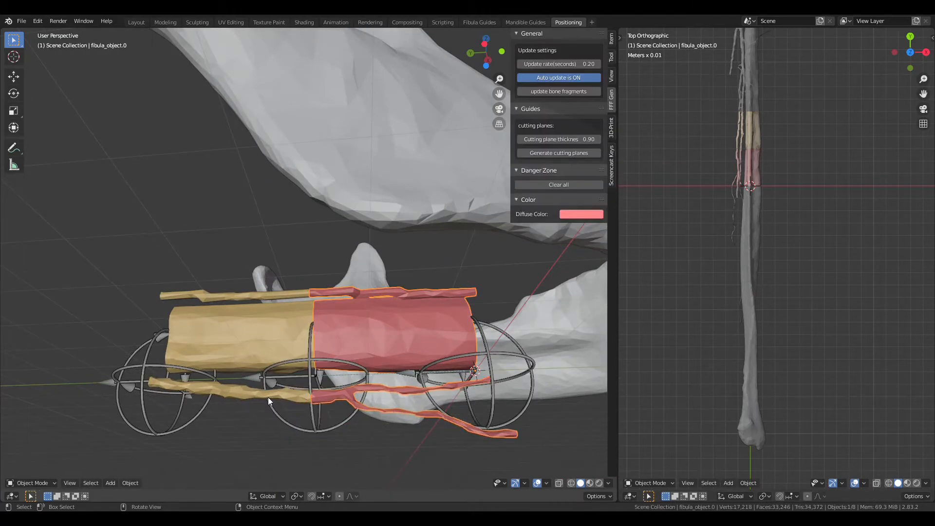
{"action": "left_click", "coordinate": [249, 392], "text": "shift"}
Step: Move the two selected fibula segments along the global Y axis to shift the harvested portion along the bone
{"action": "middle_click_drag", "start_coordinate": [248, 393], "coordinate": [386, 361]}
{"action": "middle_click_drag", "start_coordinate": [401, 299], "coordinate": [403, 331]}
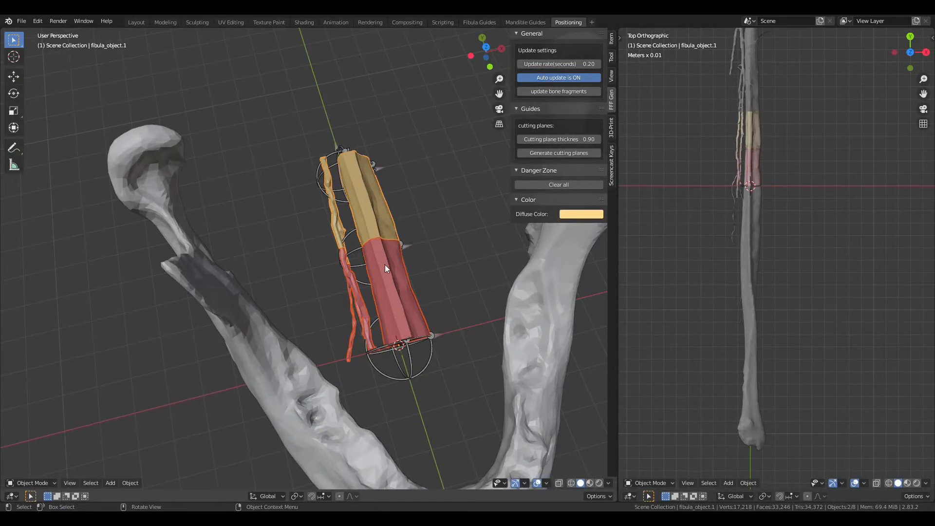
{"action": "middle_click_drag", "start_coordinate": [421, 301], "coordinate": [403, 298]}
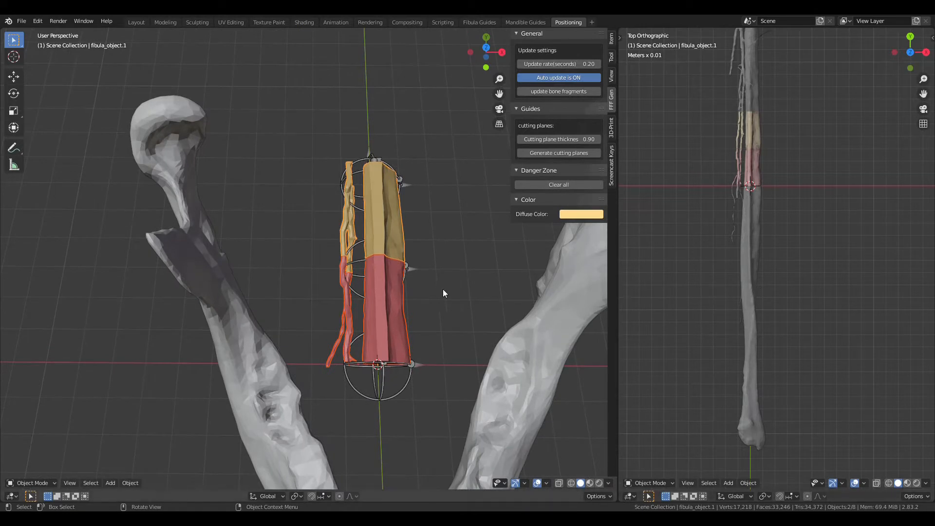
{"action": "key", "text": "g"}
{"action": "key", "text": "y"}
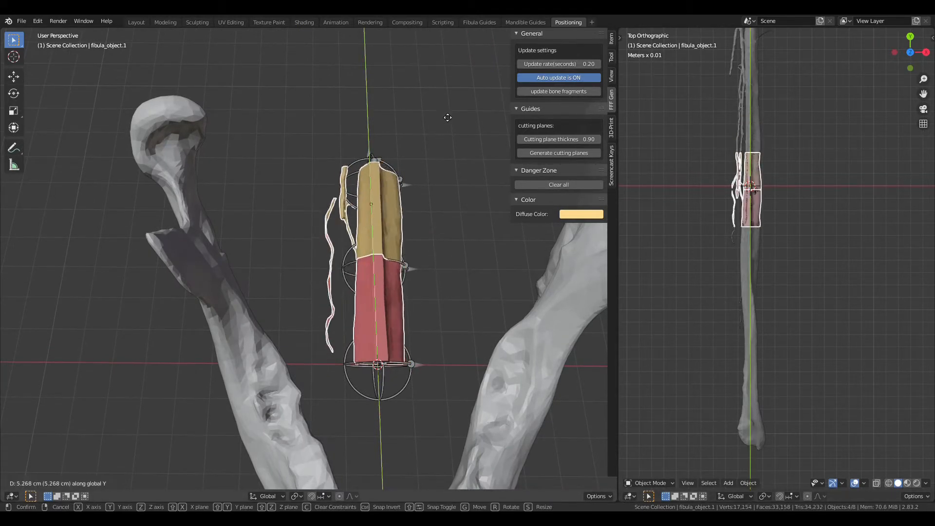
{"action": "left_click", "coordinate": [453, 431]}
Step: Lower the two selected fibula segments along the global Z axis so they sit within the full bone thickness
{"action": "middle_click_drag", "start_coordinate": [797, 450], "coordinate": [770, 342]}
{"action": "middle_click_drag", "start_coordinate": [336, 324], "coordinate": [405, 354]}
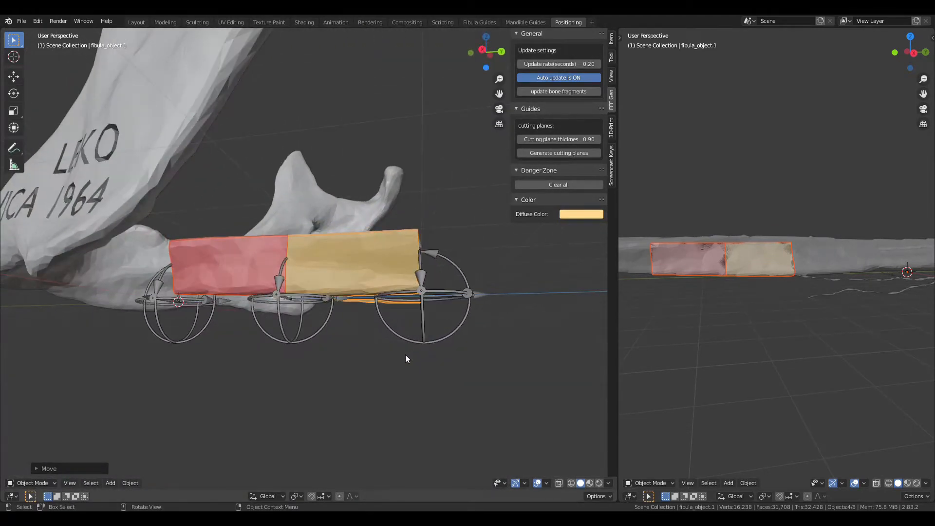
{"action": "key", "text": "g"}
{"action": "key", "text": "z"}
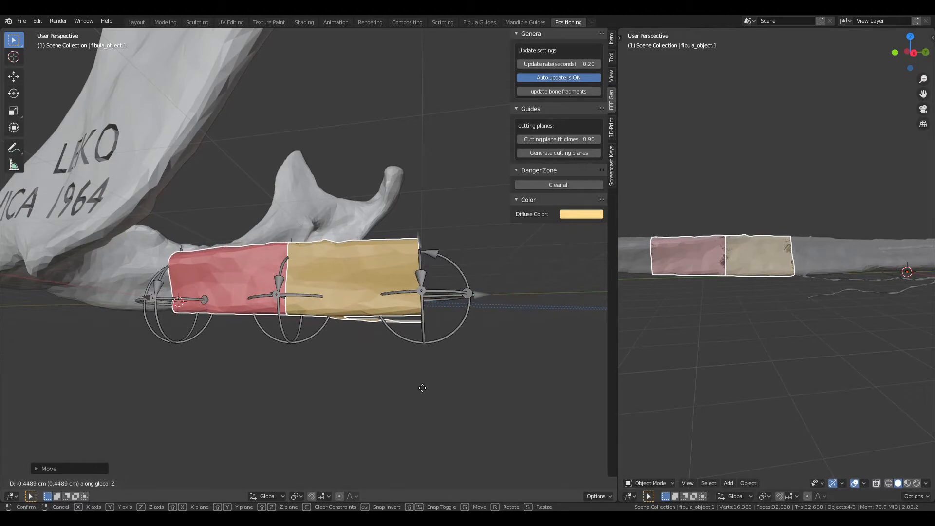
{"action": "left_click", "coordinate": [417, 384]}
{"action": "middle_click_drag", "start_coordinate": [414, 382], "coordinate": [449, 335]}
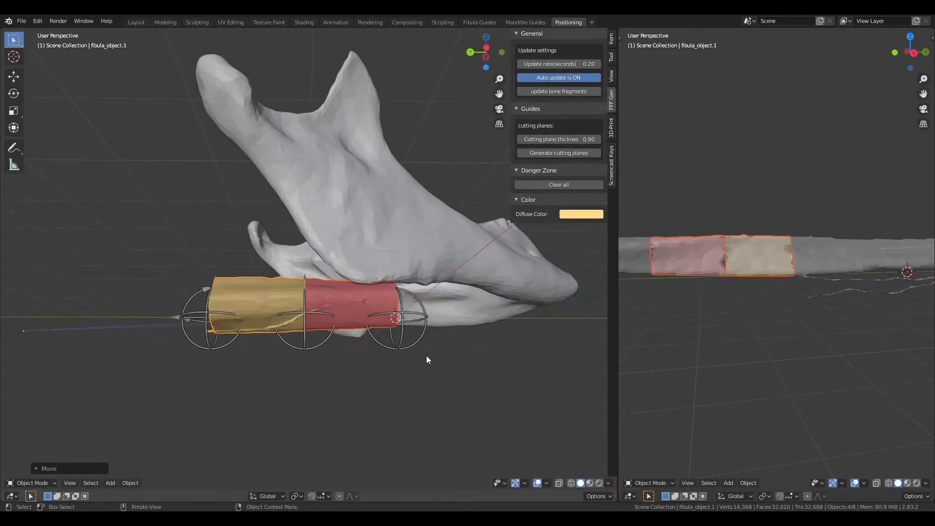
Step: Draw an annotation line along the distal end of the fibula in the top view and undo it
{"action": "middle_click_drag", "start_coordinate": [793, 329], "coordinate": [769, 318]}
{"action": "key", "text": "KP_7"}
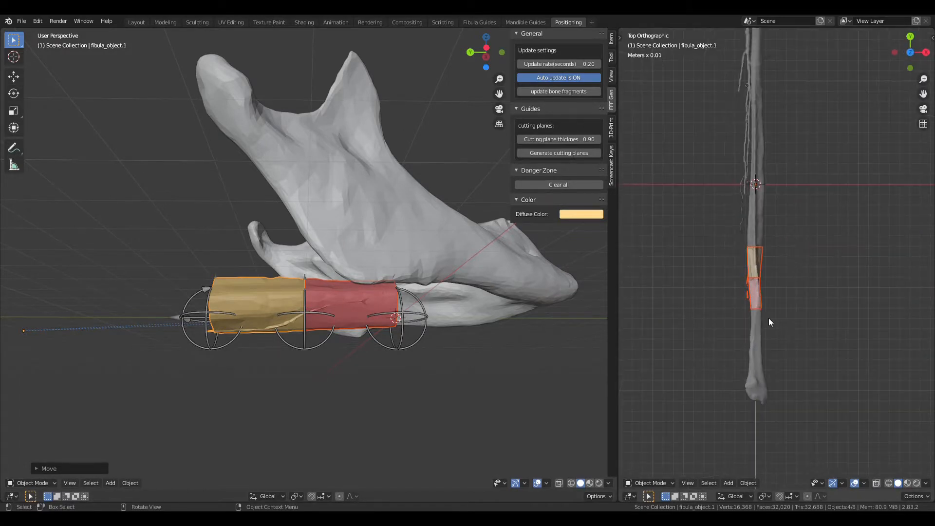
{"action": "scroll", "coordinate": [775, 385], "scroll_direction": "up", "scroll_amount": 2}
{"action": "middle_click_drag", "start_coordinate": [750, 482], "coordinate": [741, 379], "text": "shift"}
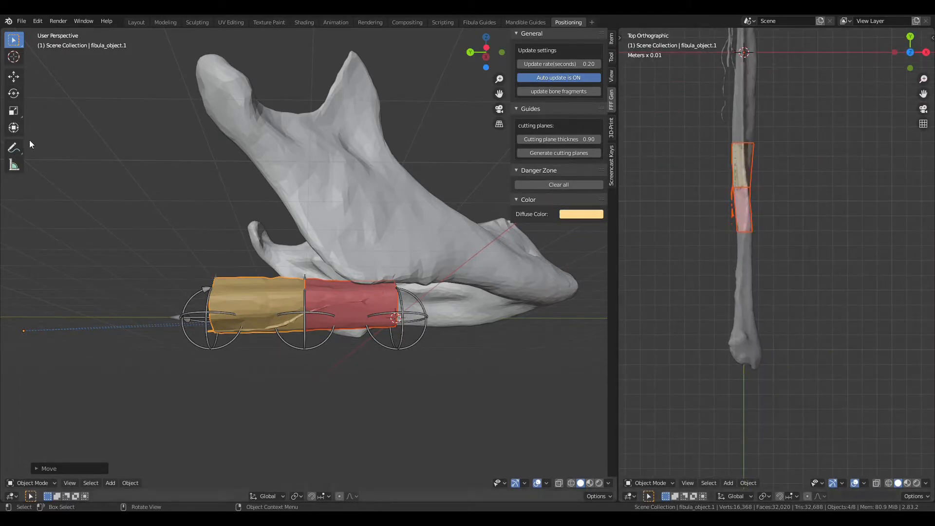
{"action": "left_click", "coordinate": [15, 149]}
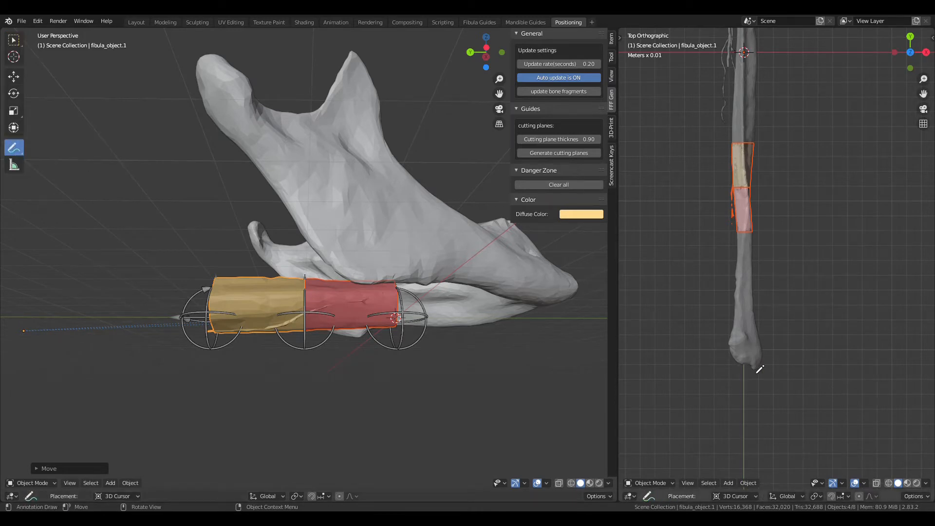
{"action": "left_click_drag", "start_coordinate": [756, 368], "coordinate": [755, 263]}
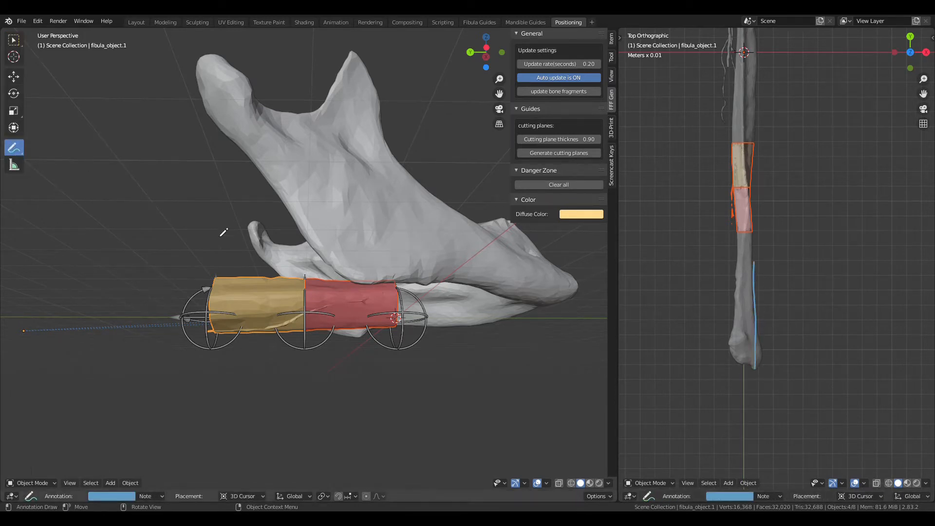
{"action": "key", "text": "ctrl+z"}
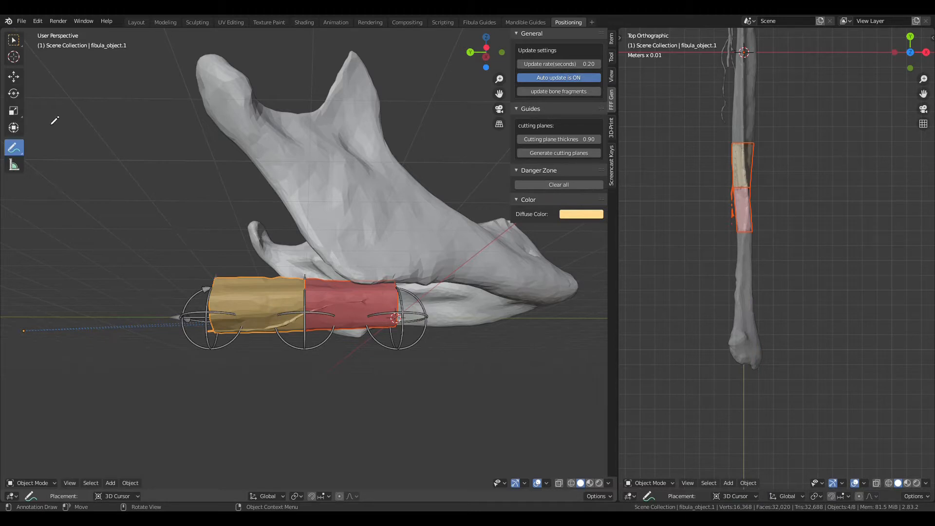
Step: Measure the distal fibula from its tip to the nearer end of the red segment
{"action": "left_click", "coordinate": [21, 170]}
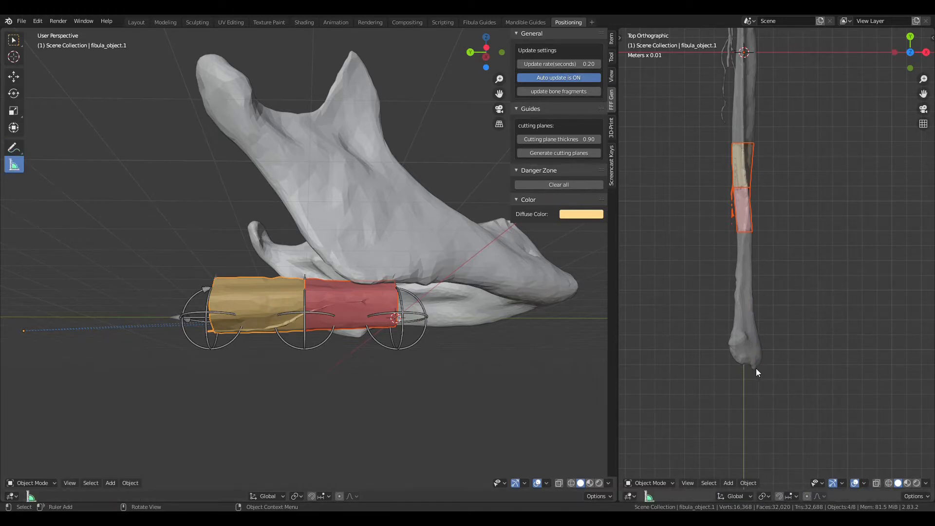
{"action": "left_click_drag", "start_coordinate": [755, 369], "coordinate": [754, 233]}
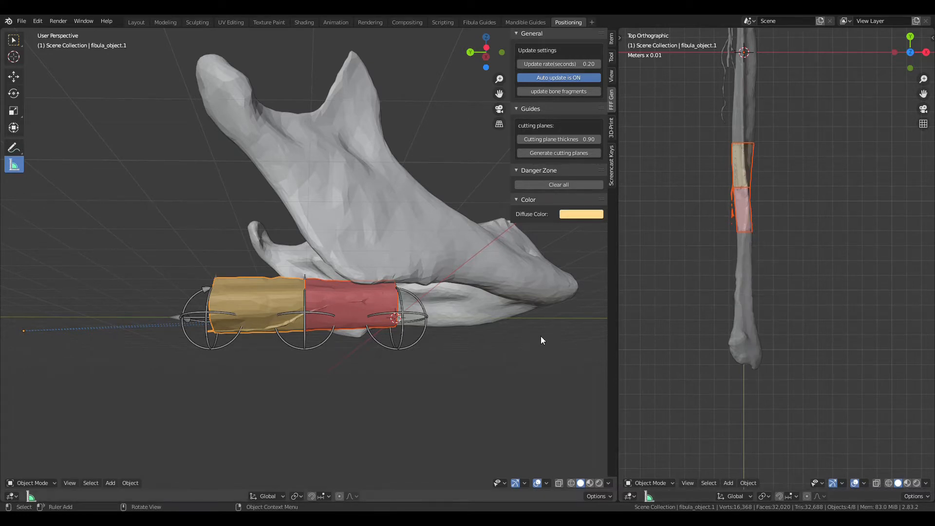
Step: Shift both fibula segments about 1 cm along the global Y axis toward the distal end, and nudge them slightly back
{"action": "key", "text": "g"}
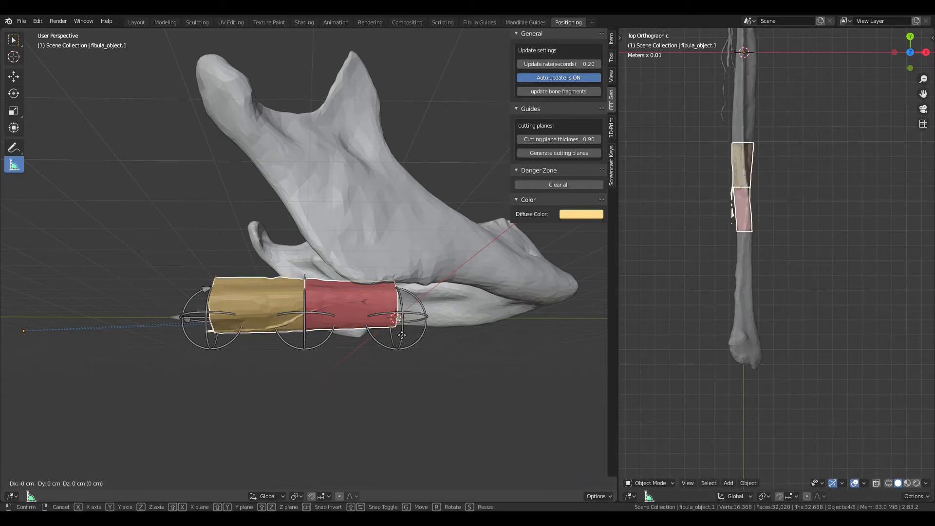
{"action": "key", "text": "y"}
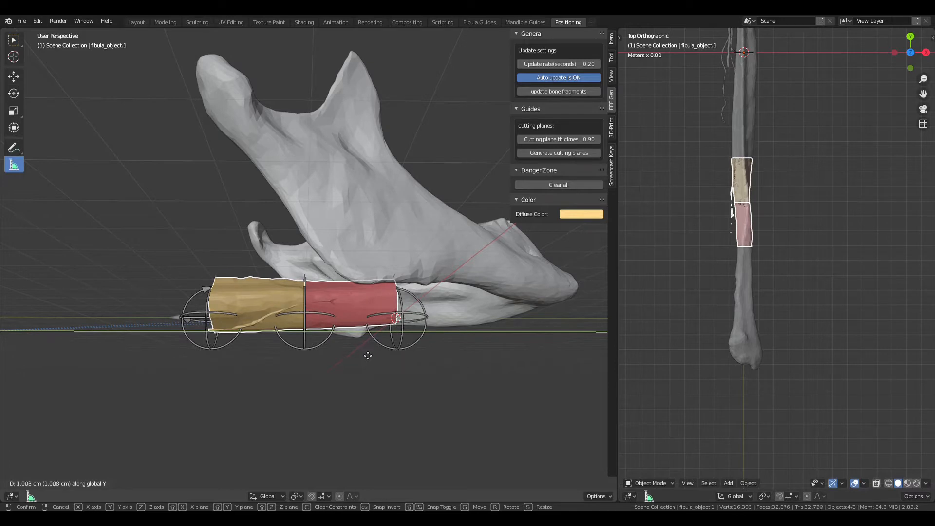
{"action": "left_click", "coordinate": [368, 356]}
{"action": "middle_click_drag", "start_coordinate": [841, 320], "coordinate": [780, 302]}
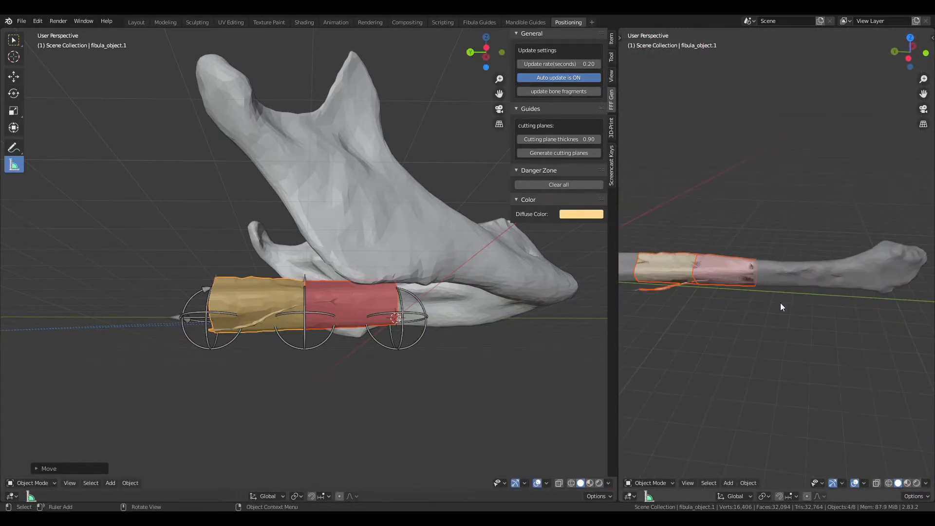
{"action": "key", "text": "g"}
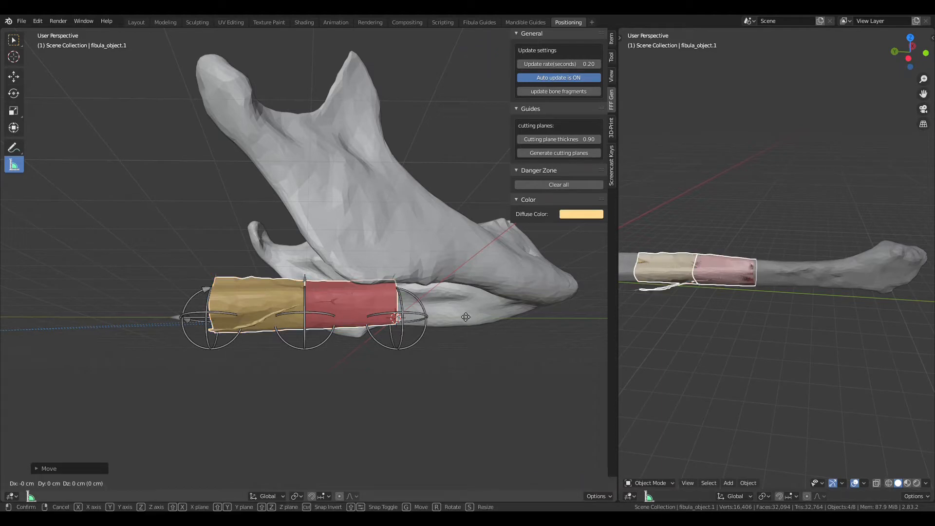
{"action": "key", "text": "y"}
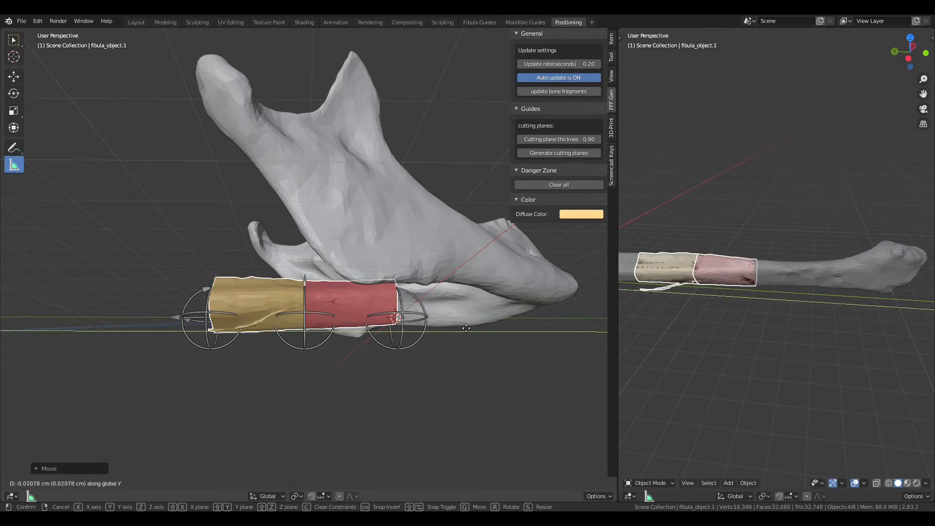
{"action": "left_click", "coordinate": [472, 366]}
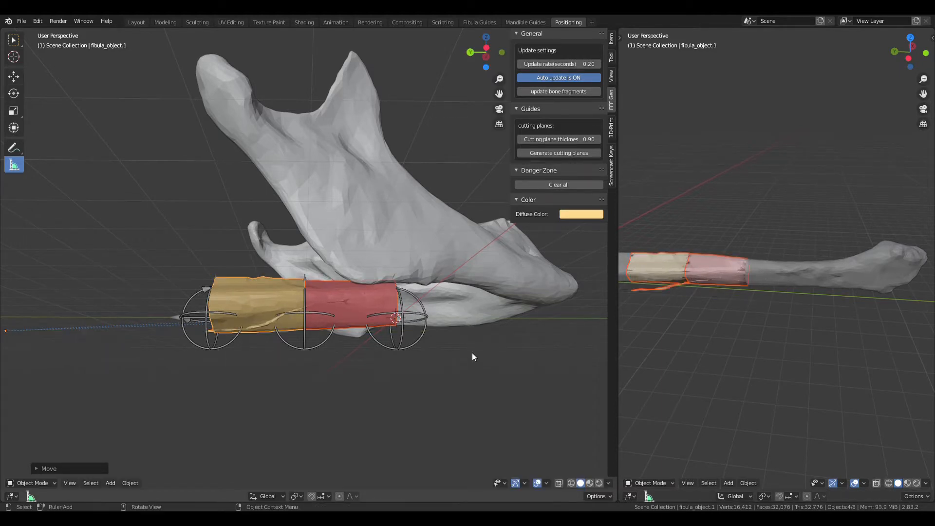
Step: Rotate both fibula segments about the global Y axis to turn the bone and its vessel around its length
{"action": "middle_click_drag", "start_coordinate": [472, 354], "coordinate": [423, 291]}
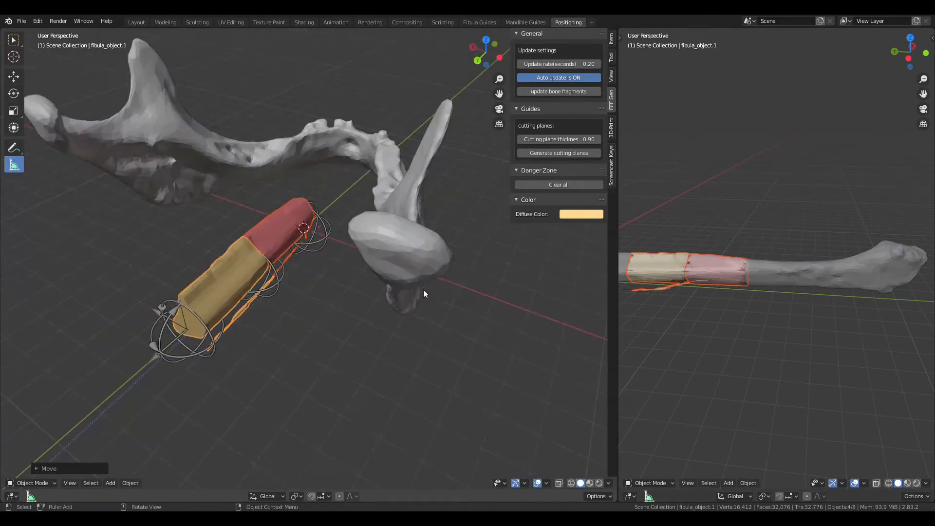
{"action": "middle_click_drag", "start_coordinate": [451, 250], "coordinate": [442, 314]}
{"action": "key", "text": "KP_7"}
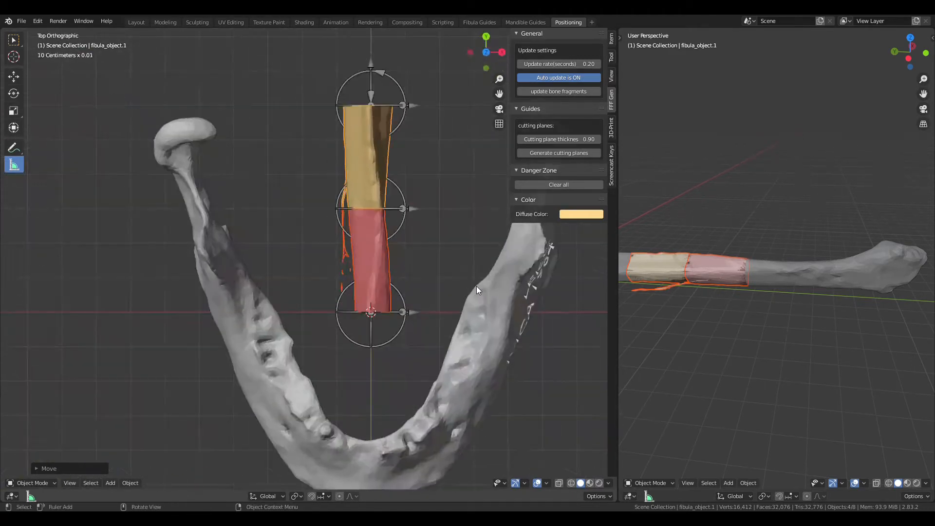
{"action": "middle_click_drag", "start_coordinate": [343, 320], "coordinate": [441, 357]}
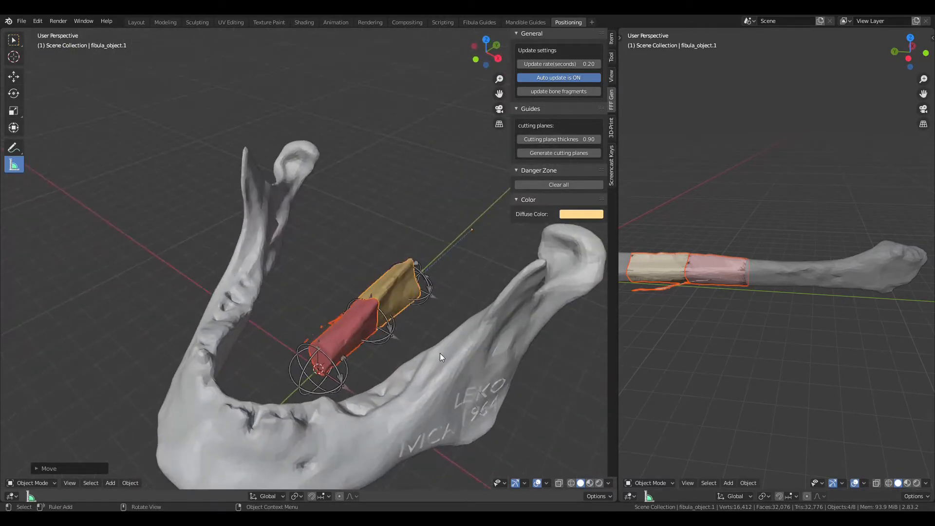
{"action": "key", "text": "r"}
{"action": "key", "text": "y"}
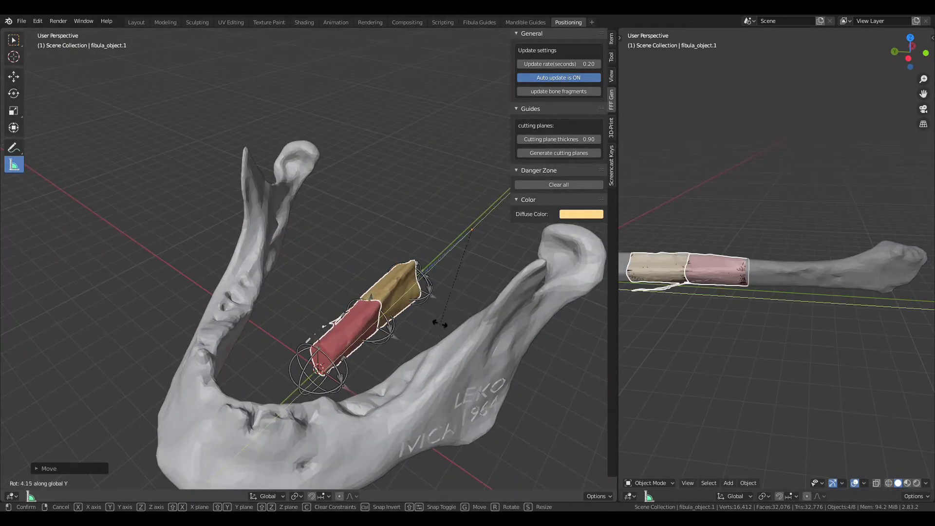
{"action": "left_click", "coordinate": [510, 463]}
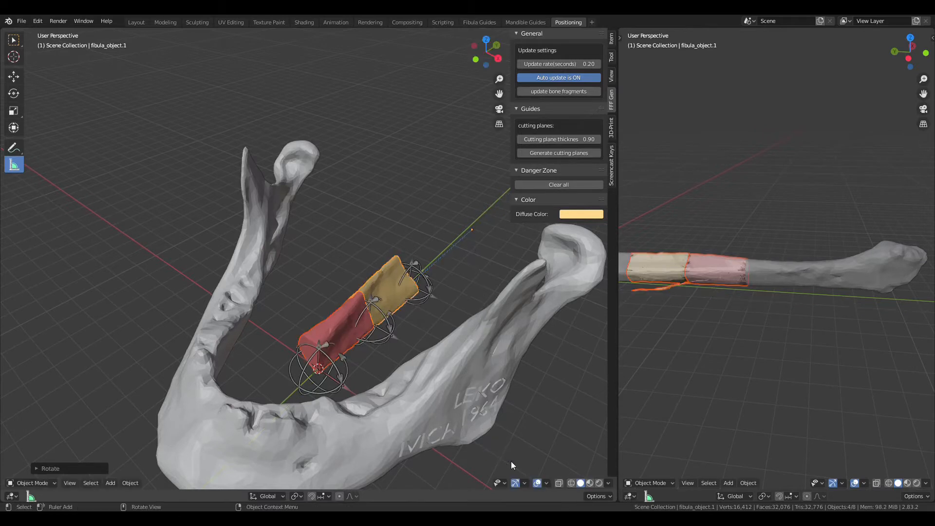
Step: Fine-tune the rotation of both fibula segments about the global Y axis, checking them against the front of the mandible
{"action": "middle_click_drag", "start_coordinate": [375, 385], "coordinate": [427, 381]}
{"action": "middle_click_drag", "start_coordinate": [738, 335], "coordinate": [761, 282]}
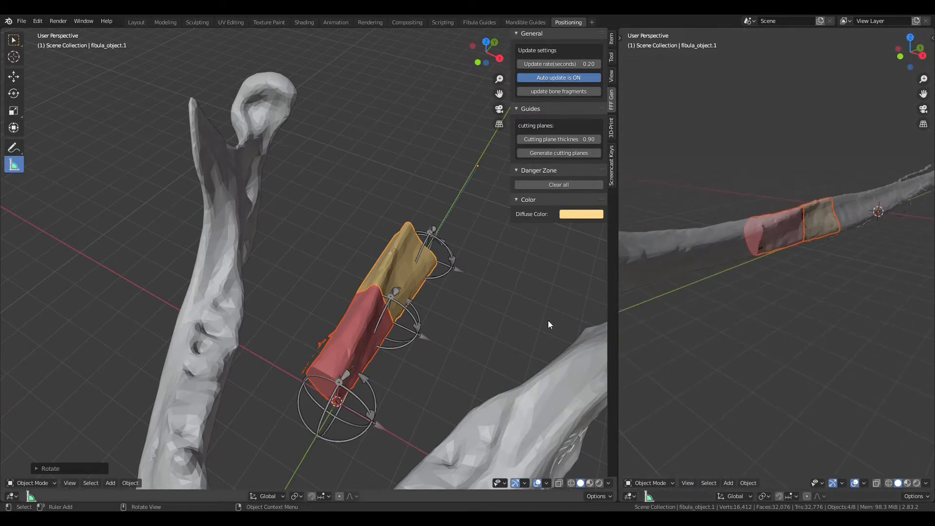
{"action": "middle_click_drag", "start_coordinate": [397, 331], "coordinate": [432, 340], "text": "shift"}
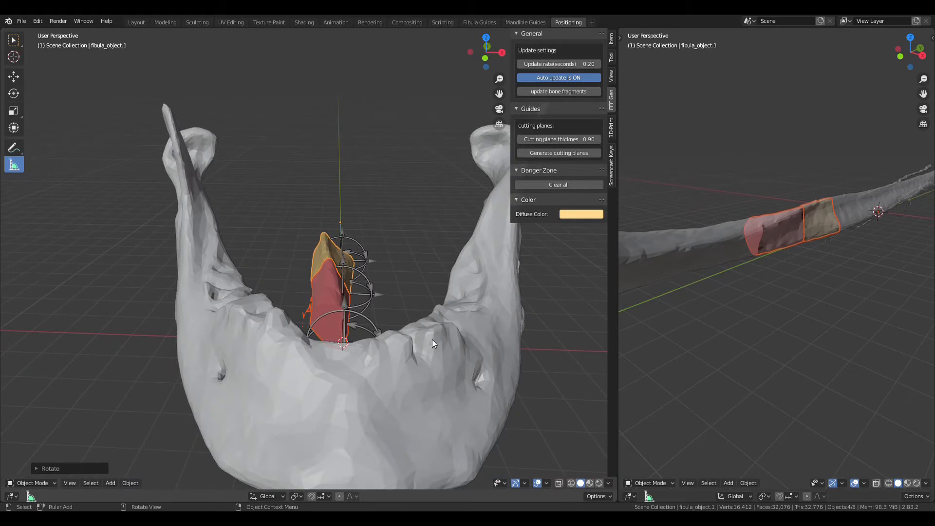
{"action": "key", "text": "r"}
{"action": "key", "text": "z"}
{"action": "key", "text": "y"}
{"action": "key", "text": "y"}
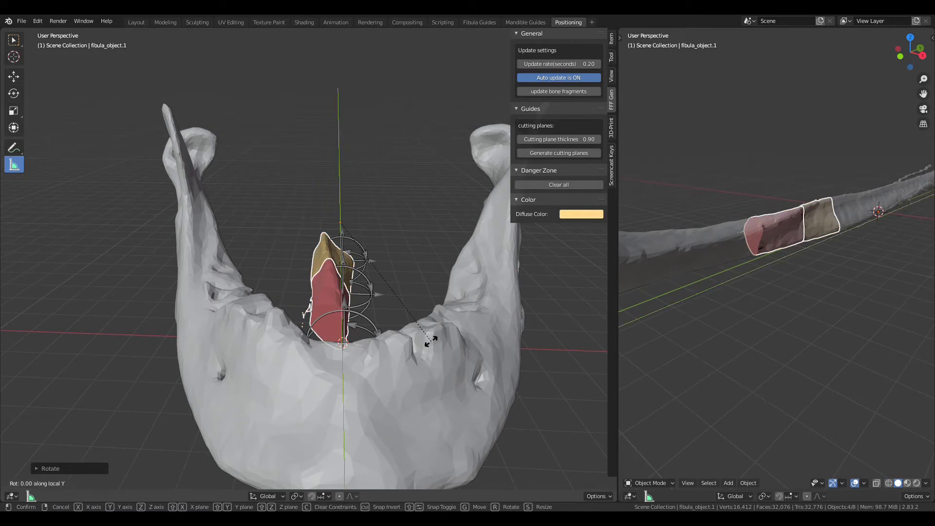
{"action": "left_click", "coordinate": [419, 306]}
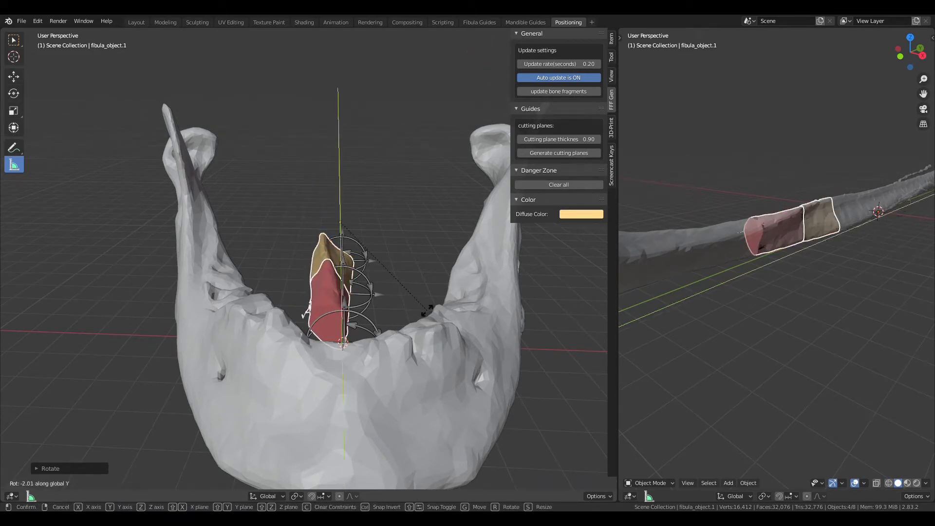
Step: In the top view, move the red segment's free-end control against the mandible branch opposite the engraved text and rotate it to set the cut angle
{"action": "middle_click_drag", "start_coordinate": [425, 312], "coordinate": [390, 390]}
{"action": "left_click", "coordinate": [363, 317]}
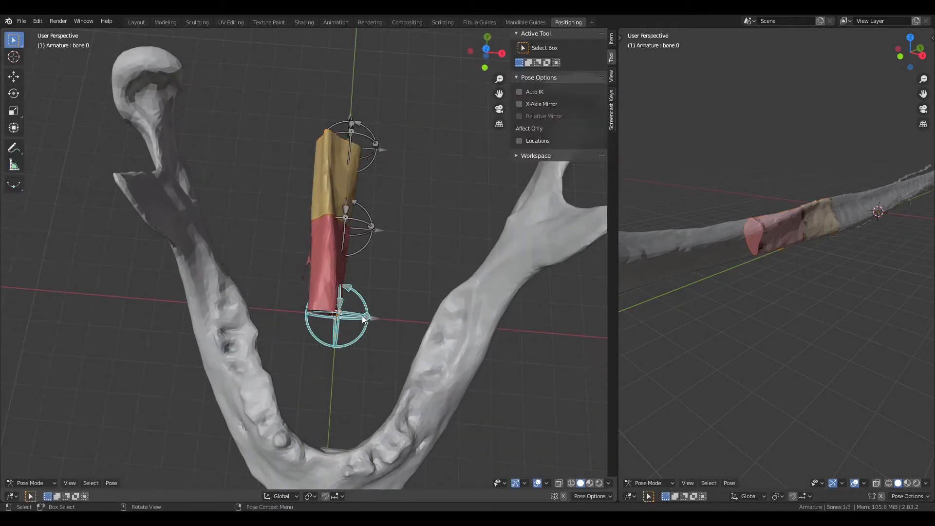
{"action": "key", "text": "KP_7"}
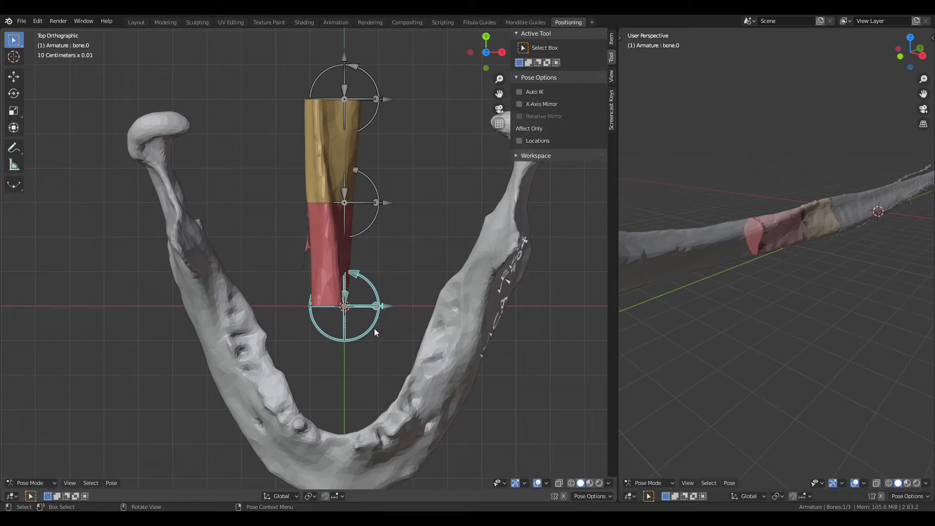
{"action": "key", "text": "r"}
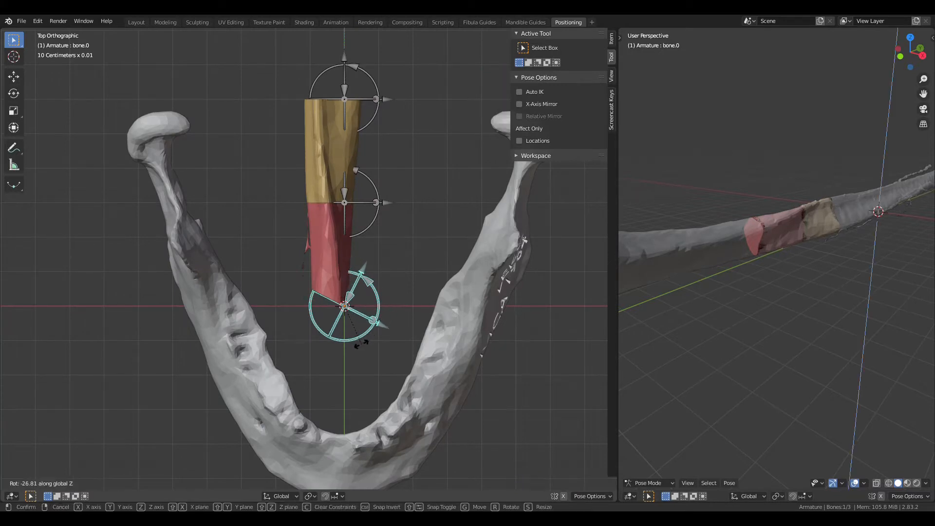
{"action": "left_click", "coordinate": [362, 339]}
{"action": "key", "text": "g"}
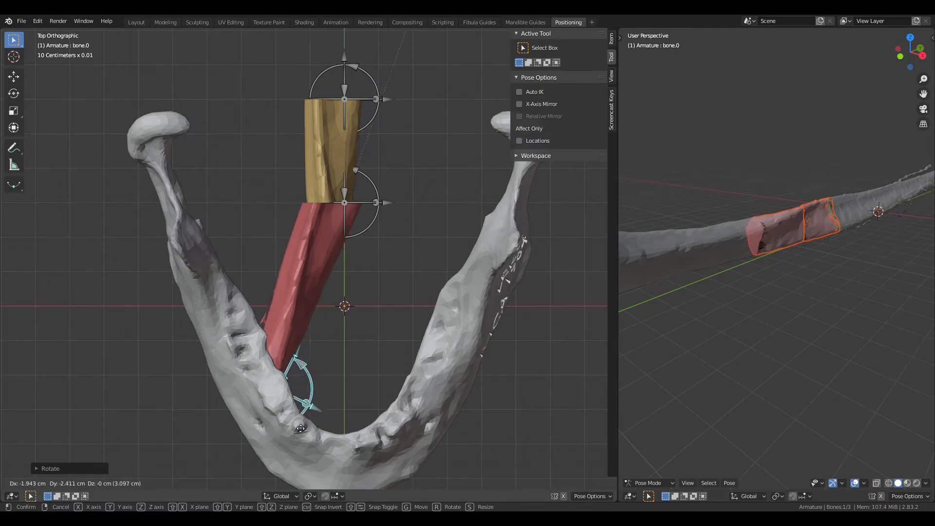
{"action": "left_click", "coordinate": [312, 418]}
{"action": "key", "text": "r"}
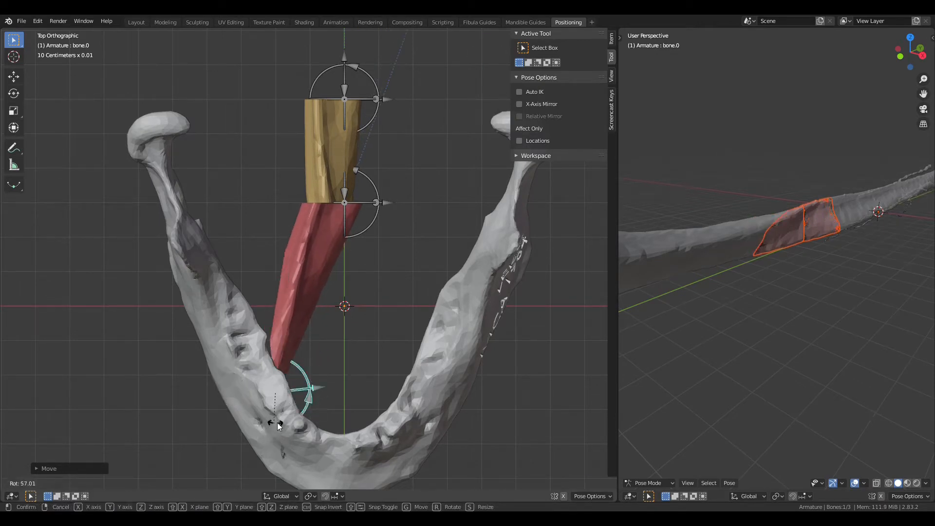
{"action": "left_click", "coordinate": [300, 366]}
Step: Move the control joining the two segments toward the chin, just past the midline, and rotate it to angle the joint
{"action": "left_click", "coordinate": [366, 205]}
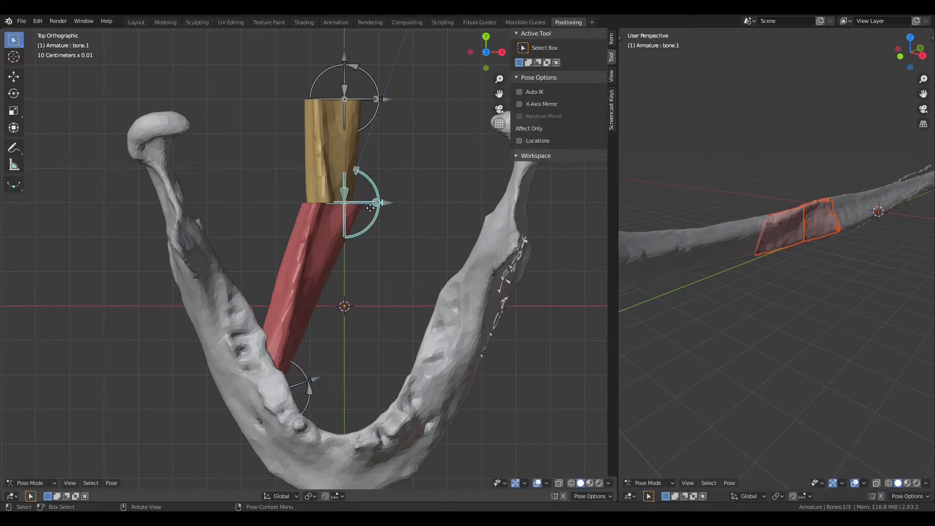
{"action": "key", "text": "g"}
{"action": "left_click", "coordinate": [395, 282]}
{"action": "key", "text": "r"}
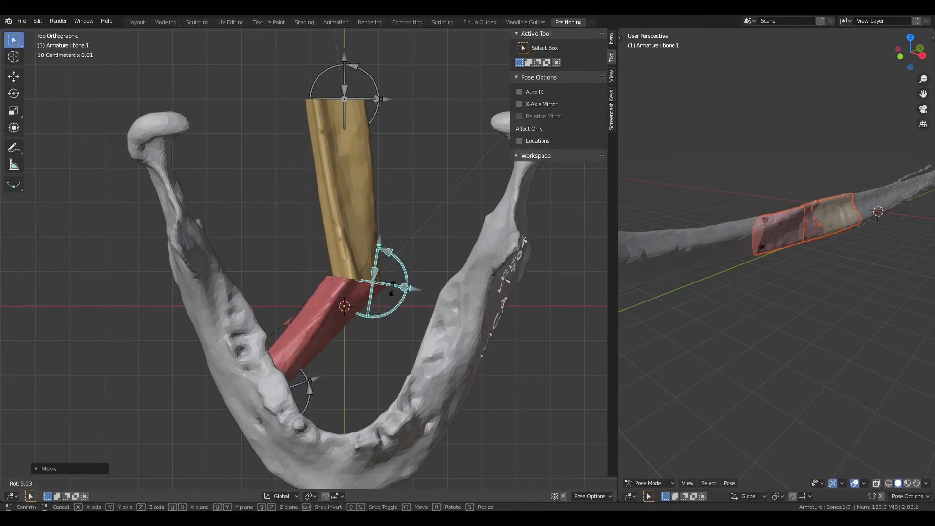
{"action": "left_click", "coordinate": [384, 295]}
{"action": "key", "text": "g"}
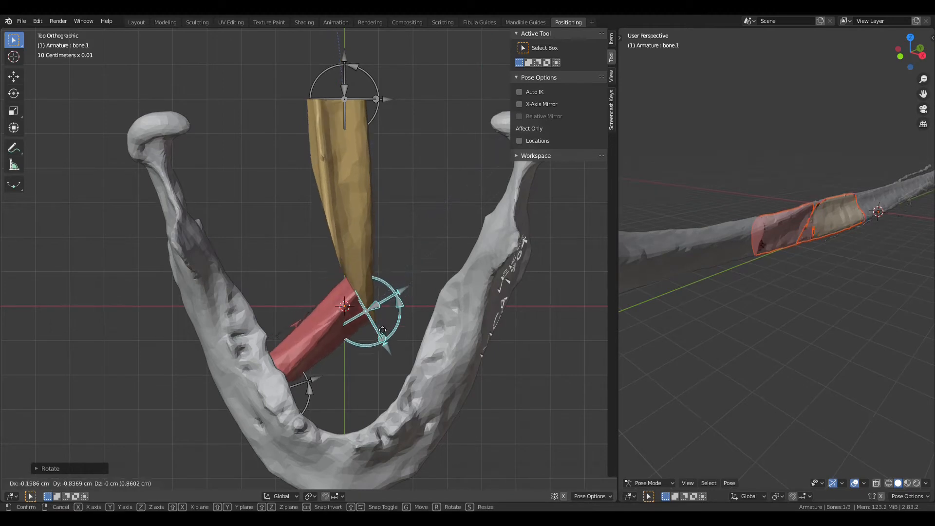
{"action": "left_click", "coordinate": [369, 351]}
Step: Move the yellow segment's free-end control toward the mandible branch with the engraved text and rotate it to set the cut angle
{"action": "left_click", "coordinate": [377, 97]}
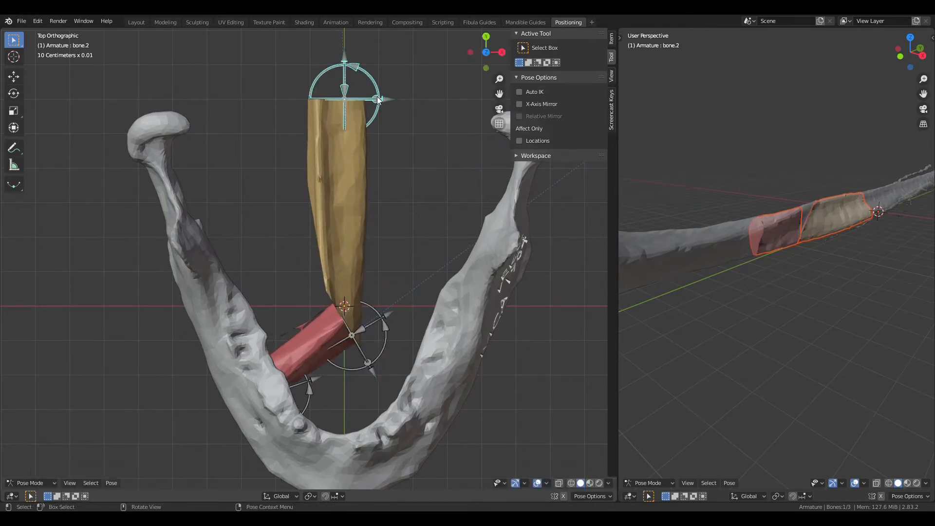
{"action": "key", "text": "g"}
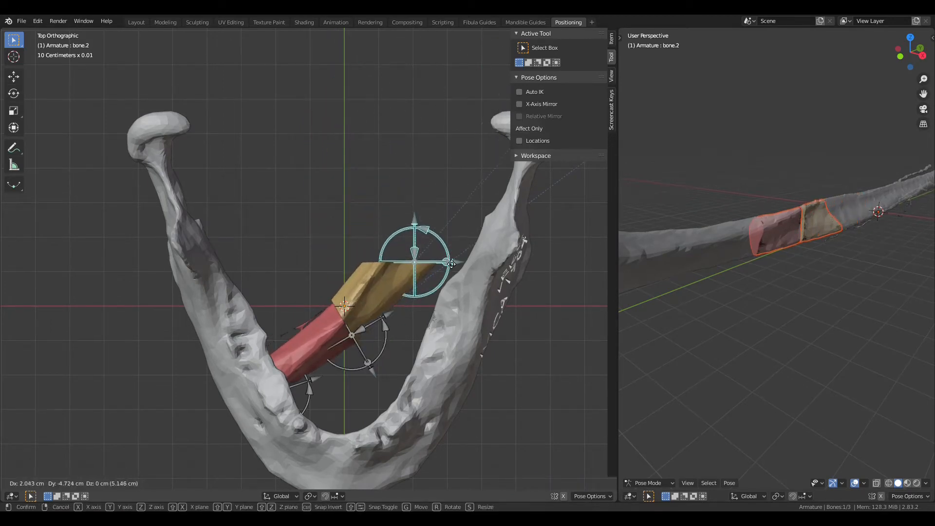
{"action": "left_click", "coordinate": [449, 255]}
{"action": "key", "text": "r"}
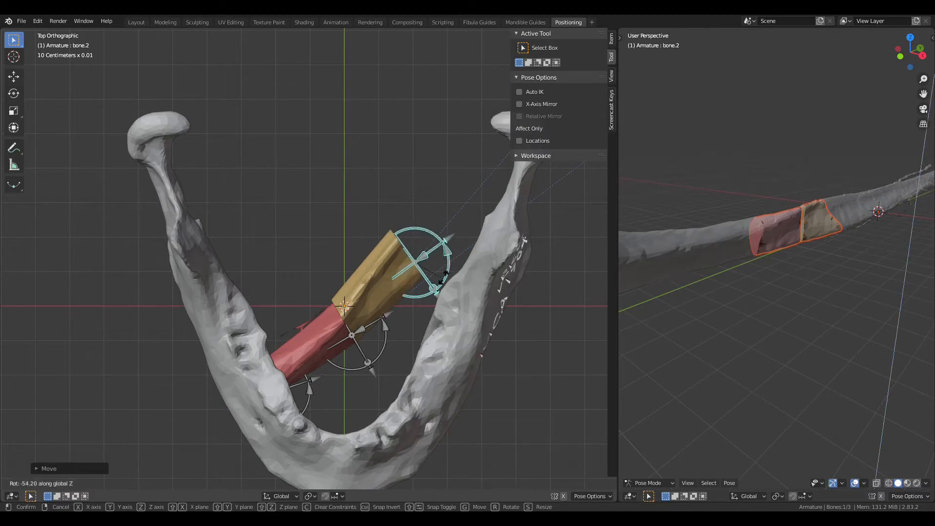
{"action": "left_click", "coordinate": [445, 274]}
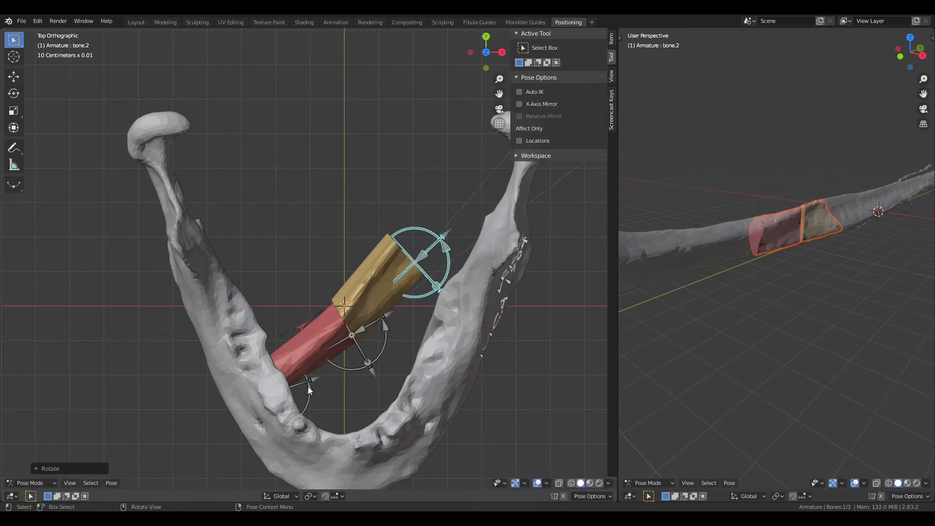
Step: Adjust the cut angle at the red segment's free end and move the control joining both segments toward the chin
{"action": "left_click", "coordinate": [308, 386]}
{"action": "key", "text": "r"}
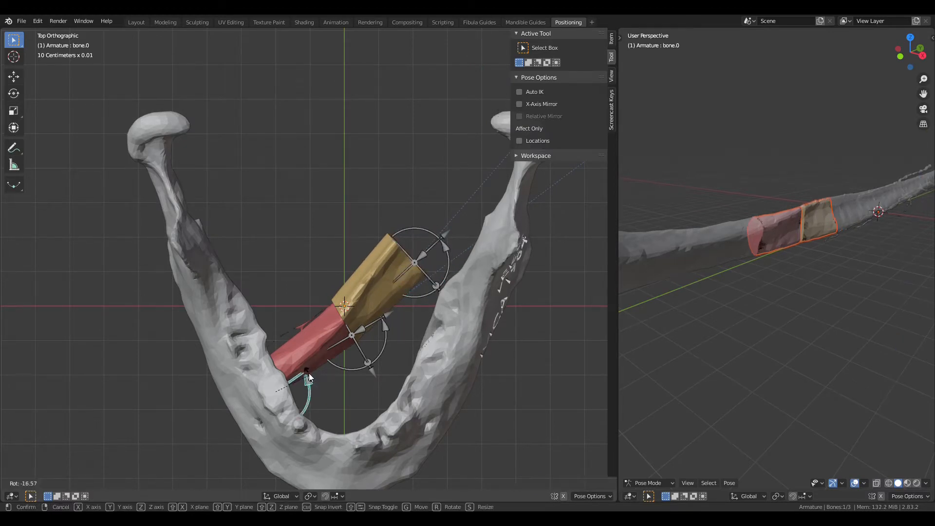
{"action": "left_click", "coordinate": [311, 372]}
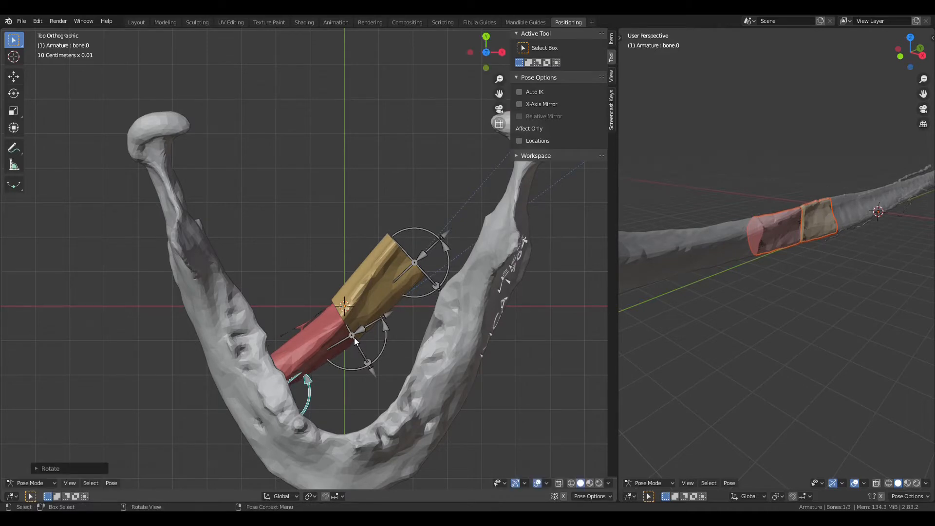
{"action": "left_click", "coordinate": [354, 338]}
{"action": "key", "text": "g"}
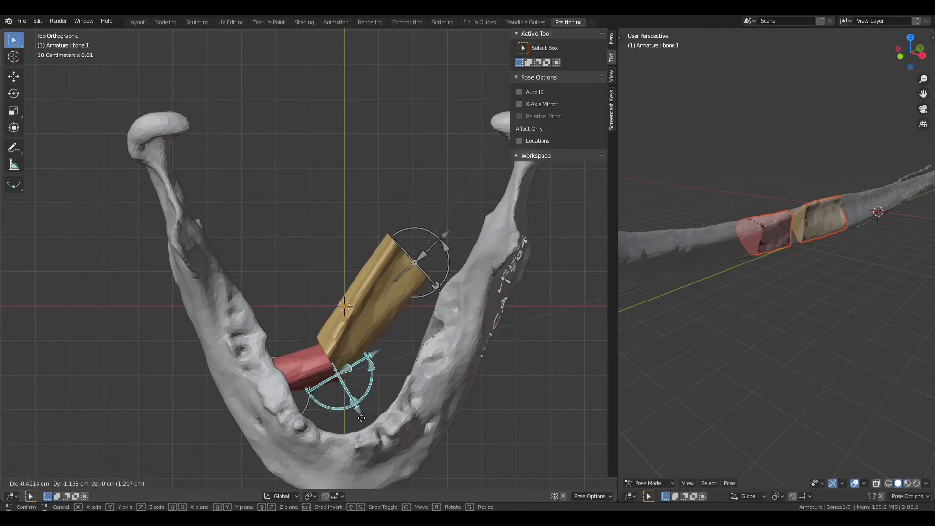
{"action": "left_click", "coordinate": [366, 414]}
Step: Move the yellow segment's free-end control forward into the front part of the mandible branch with the engraved text
{"action": "left_click", "coordinate": [446, 275]}
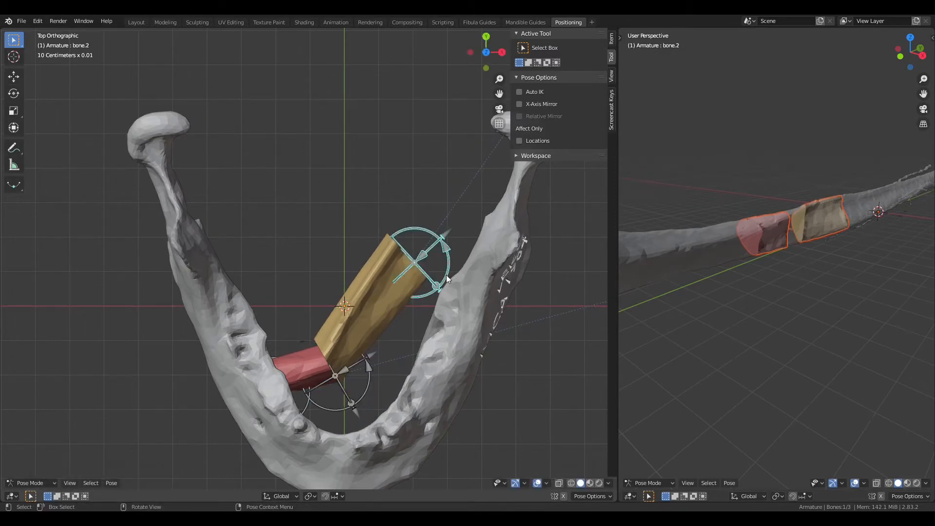
{"action": "key", "text": "g"}
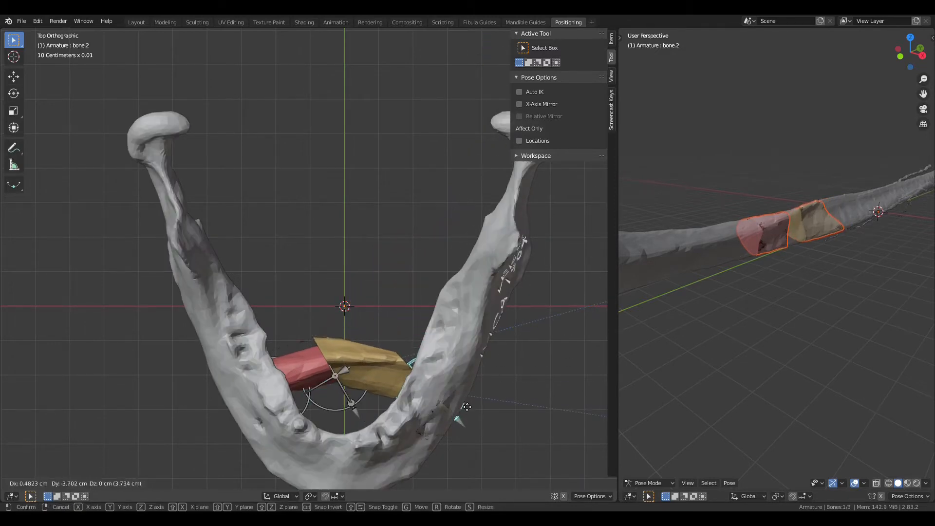
{"action": "left_click", "coordinate": [463, 405]}
Step: In the bottom view, rotate the red segment's free-end control to change the angle of its end cut
{"action": "middle_click_drag", "start_coordinate": [364, 417], "coordinate": [372, 339], "text": "shift"}
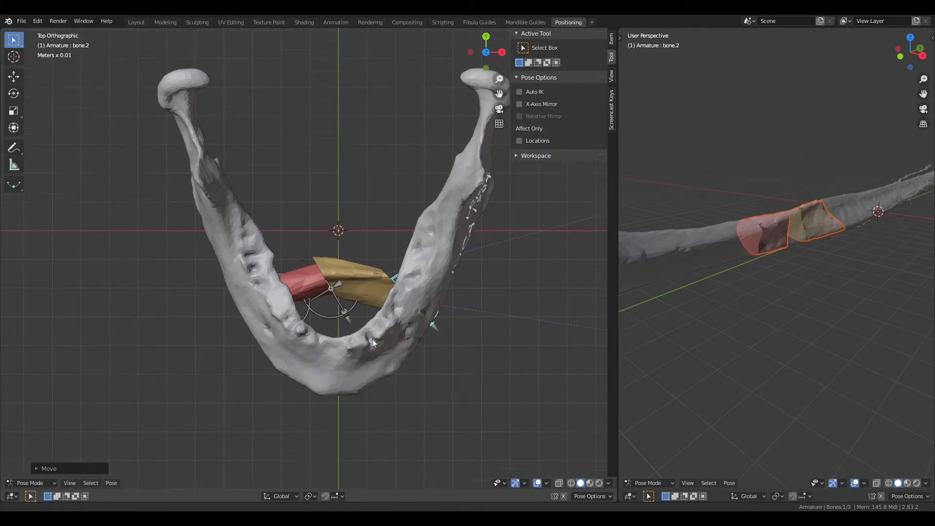
{"action": "scroll", "coordinate": [340, 326], "scroll_direction": "up", "scroll_amount": 2}
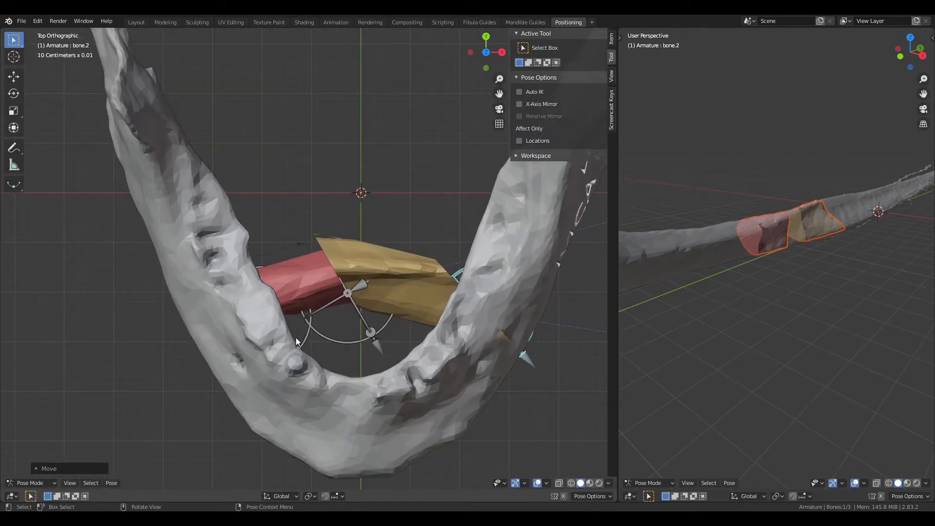
{"action": "middle_click_drag", "start_coordinate": [297, 338], "coordinate": [364, 189]}
{"action": "left_click", "coordinate": [358, 379]}
{"action": "middle_click_drag", "start_coordinate": [408, 365], "coordinate": [337, 452]}
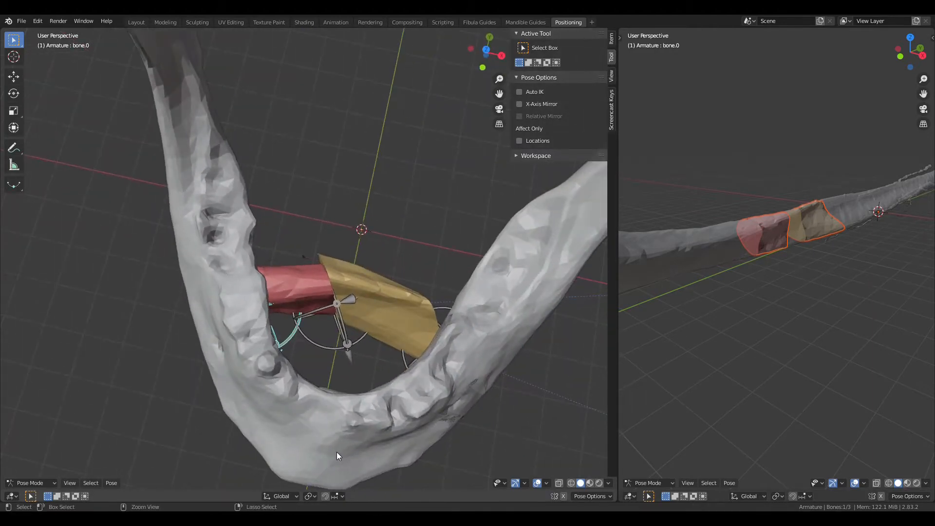
{"action": "key", "text": "ctrl+KP_7"}
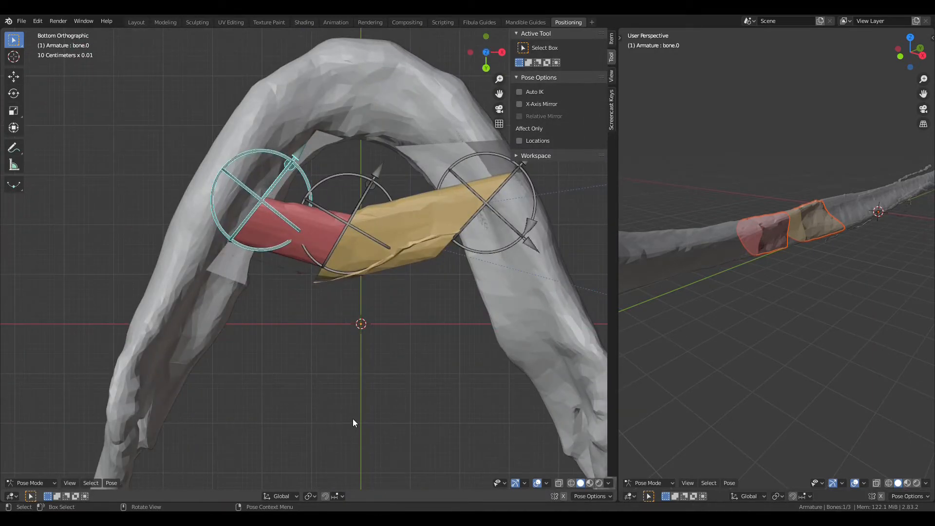
{"action": "key", "text": "r"}
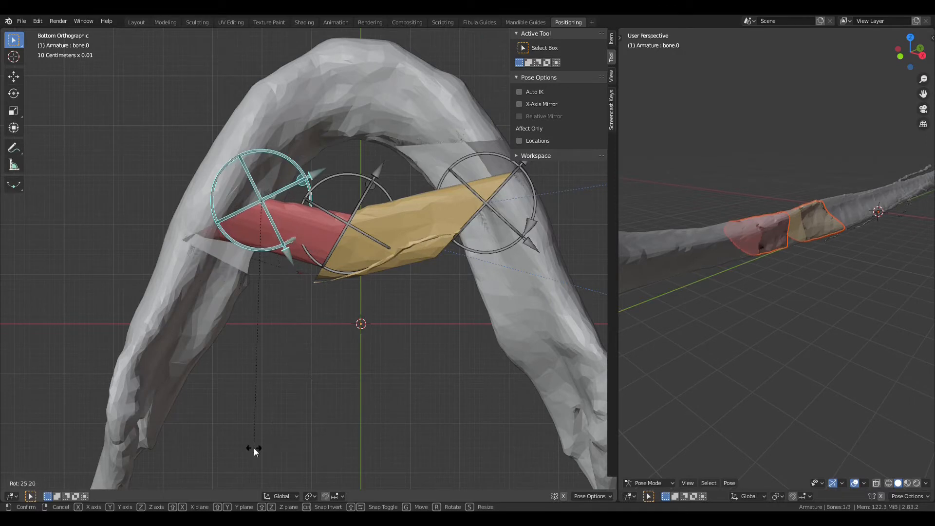
{"action": "left_click", "coordinate": [324, 210]}
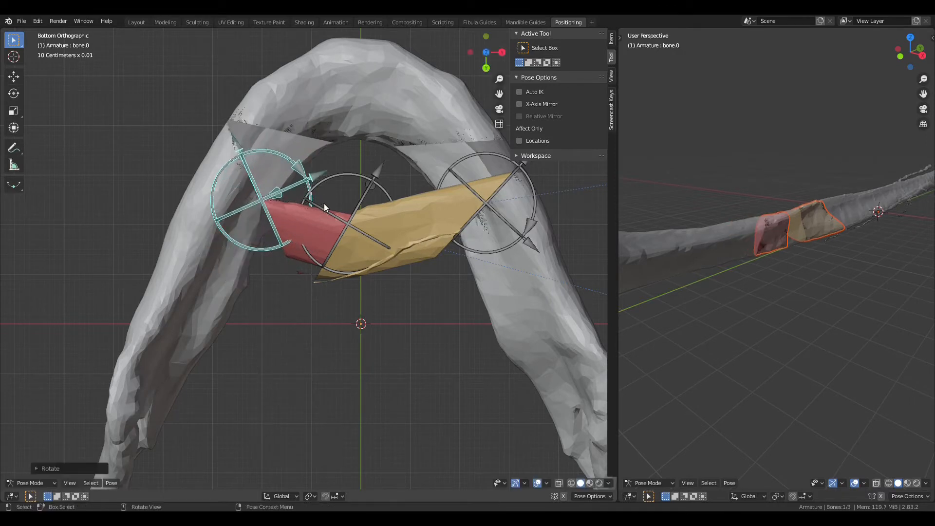
Step: Rotate the control joining the two segments so the joint runs parallel to the midline, and move it to the front of the chin
{"action": "left_click", "coordinate": [350, 229]}
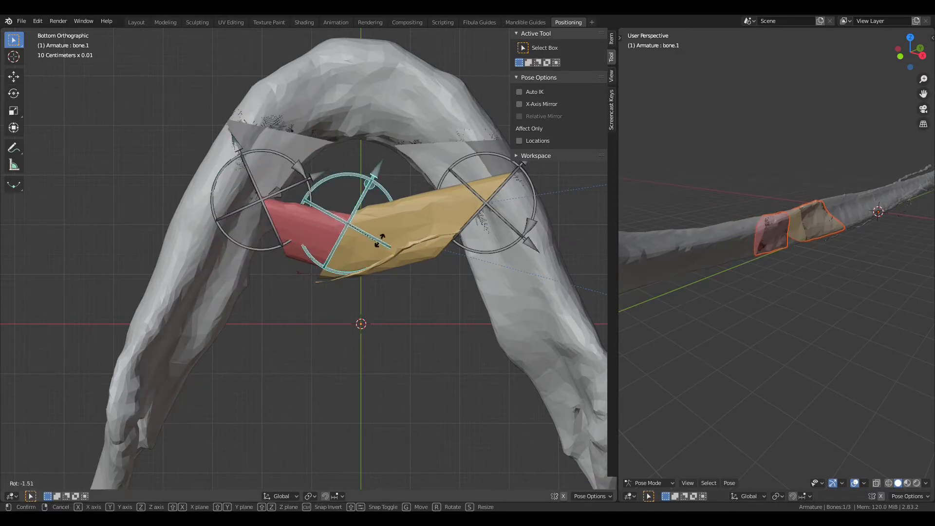
{"action": "key", "text": "r"}
{"action": "left_click", "coordinate": [384, 226]}
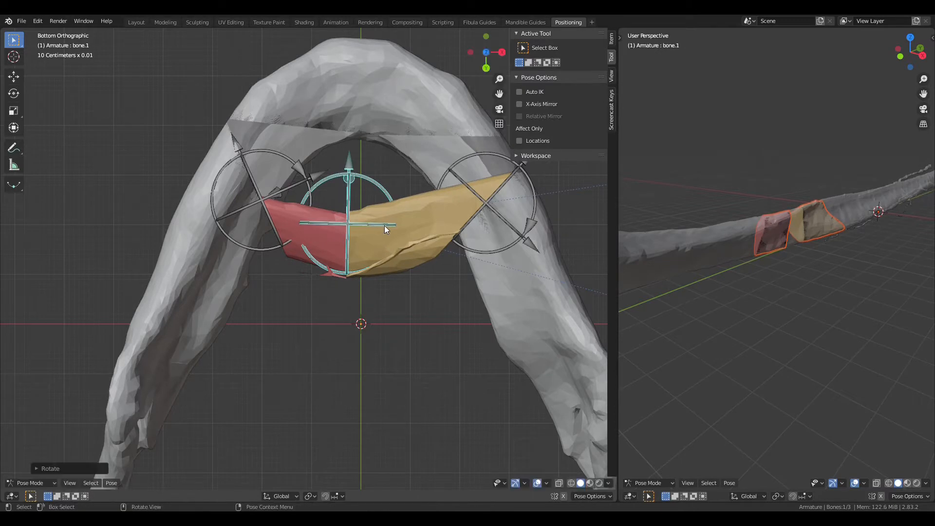
{"action": "key", "text": "g"}
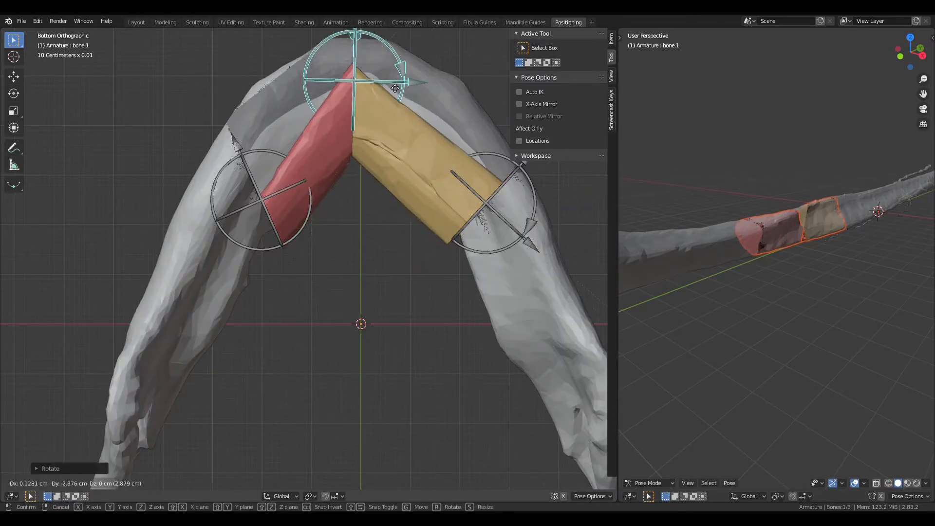
{"action": "left_click", "coordinate": [392, 68]}
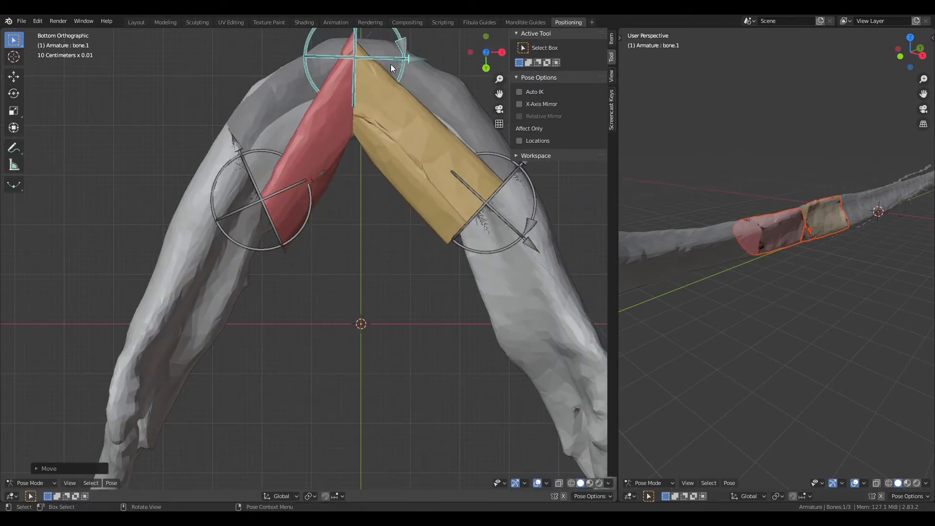
Step: Rotate the red segment's free-end control to square its cut to the mandible branch and move it outward onto the bone
{"action": "left_click", "coordinate": [280, 222]}
{"action": "key", "text": "r"}
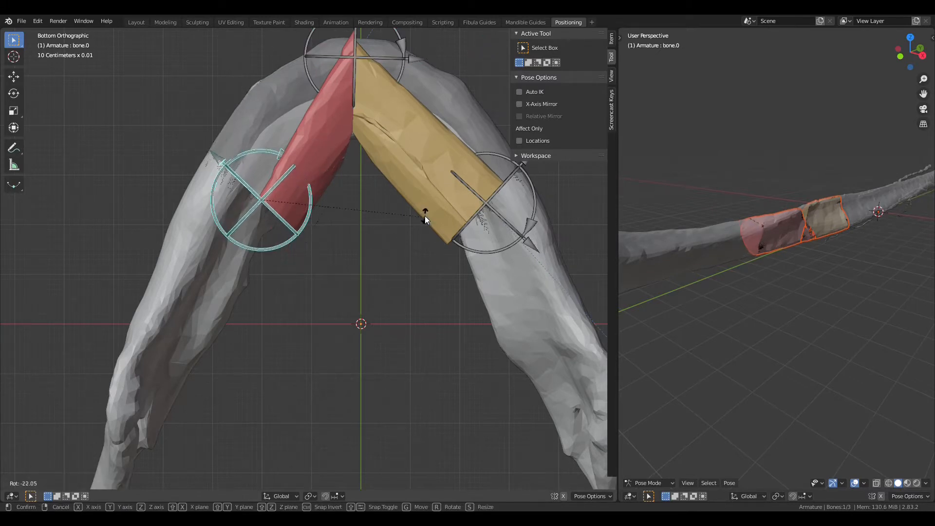
{"action": "left_click", "coordinate": [425, 220]}
{"action": "key", "text": "g"}
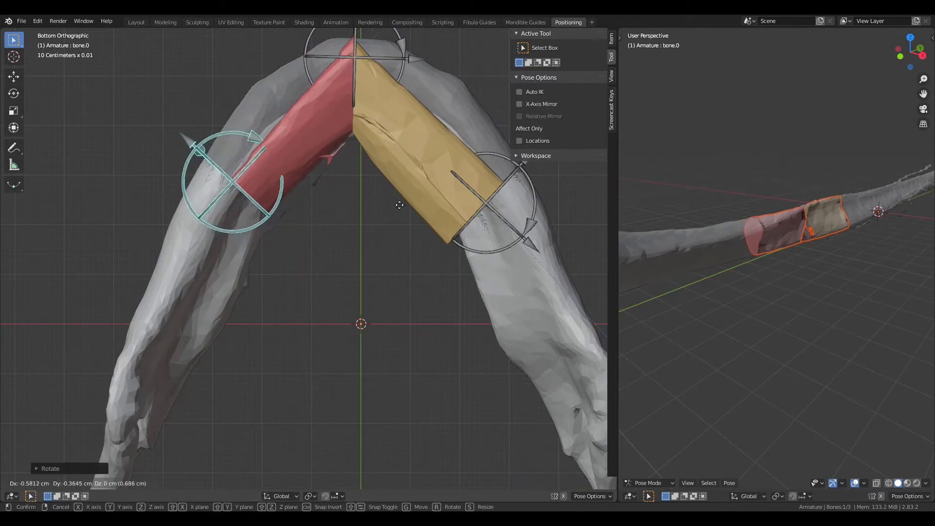
{"action": "left_click", "coordinate": [400, 205]}
Step: Raise the yellow segment's free-end control along global Z and shift it into the mandible body on the engraved side
{"action": "middle_click_drag", "start_coordinate": [412, 209], "coordinate": [267, 420]}
{"action": "left_click", "coordinate": [322, 399]}
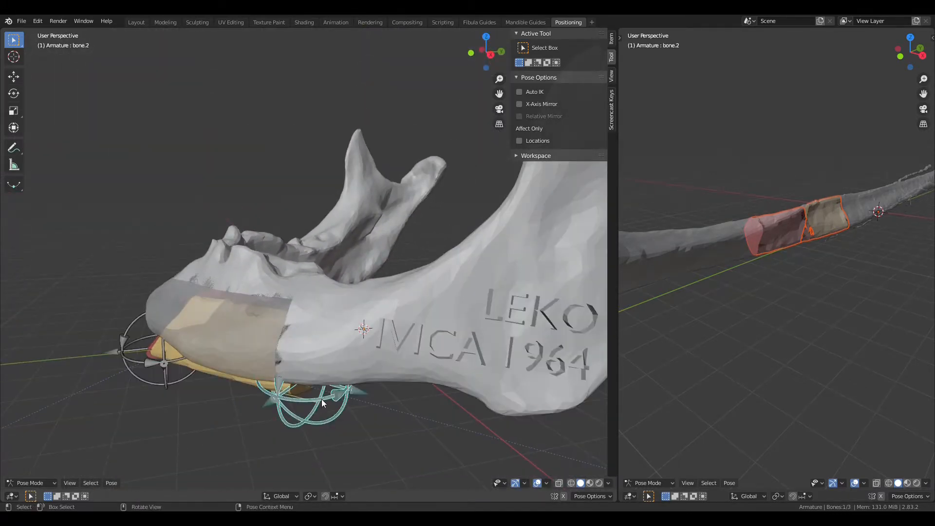
{"action": "key", "text": "g"}
{"action": "key", "text": "z"}
{"action": "left_click", "coordinate": [344, 407]}
{"action": "middle_click_drag", "start_coordinate": [344, 407], "coordinate": [291, 383]}
{"action": "key", "text": "g"}
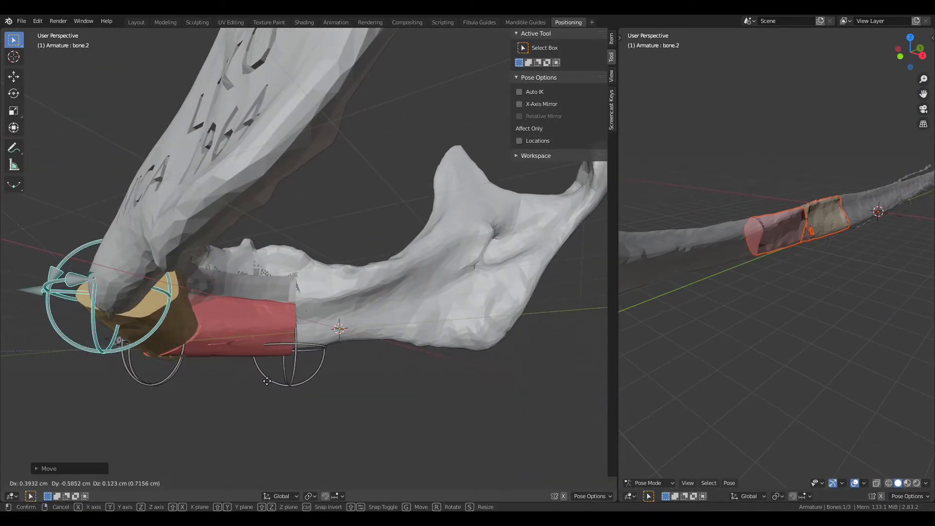
{"action": "left_click", "coordinate": [275, 380]}
Step: Move the red segment's free-end control into the mandible body on the side opposite the engraved text
{"action": "middle_click_drag", "start_coordinate": [275, 380], "coordinate": [421, 375]}
{"action": "left_click", "coordinate": [453, 354]}
{"action": "key", "text": "g"}
{"action": "left_click", "coordinate": [469, 361]}
Step: Raise the control joining the two segments about 0.59 cm along global Z into the chin
{"action": "left_click", "coordinate": [402, 390]}
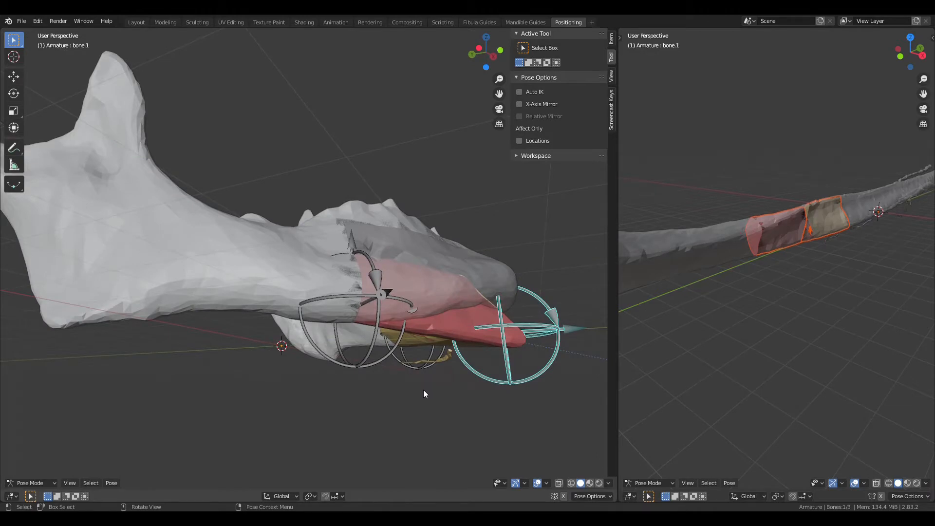
{"action": "key", "text": "g"}
{"action": "key", "text": "z"}
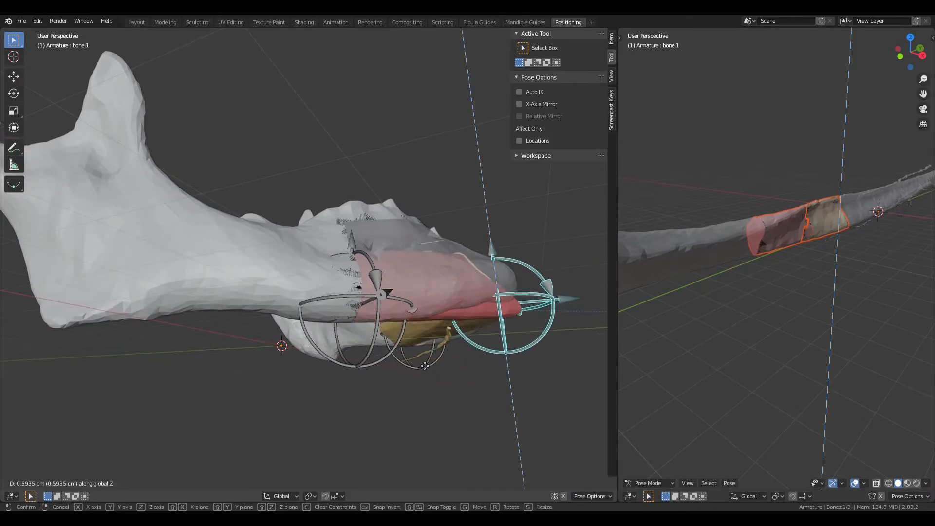
{"action": "left_click", "coordinate": [425, 365]}
Step: Shift the yellow segment's free-end control about 0.09 cm to refine its fit inside the mandible
{"action": "middle_click_drag", "start_coordinate": [425, 366], "coordinate": [498, 320]}
{"action": "left_click", "coordinate": [224, 247]}
{"action": "key", "text": "g"}
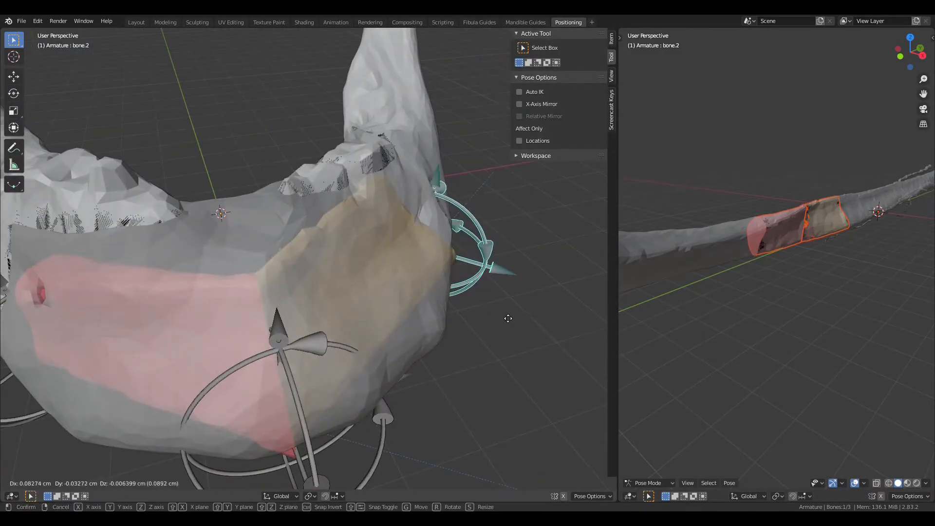
{"action": "left_click", "coordinate": [508, 318]}
Step: Check both segments from several sides, and shift the red segment's free-end control slightly against the mandible branch in the top view
{"action": "middle_click_drag", "start_coordinate": [476, 312], "coordinate": [516, 307]}
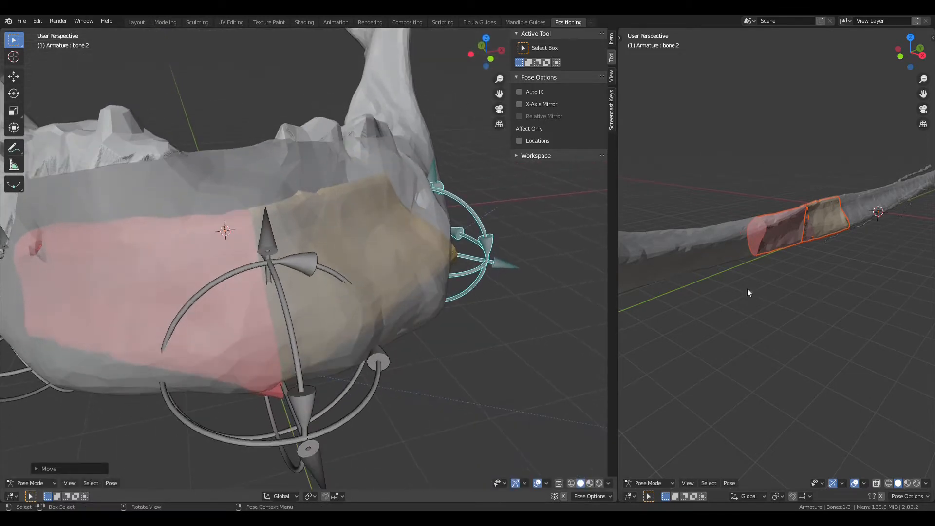
{"action": "middle_click_drag", "start_coordinate": [748, 289], "coordinate": [803, 286]}
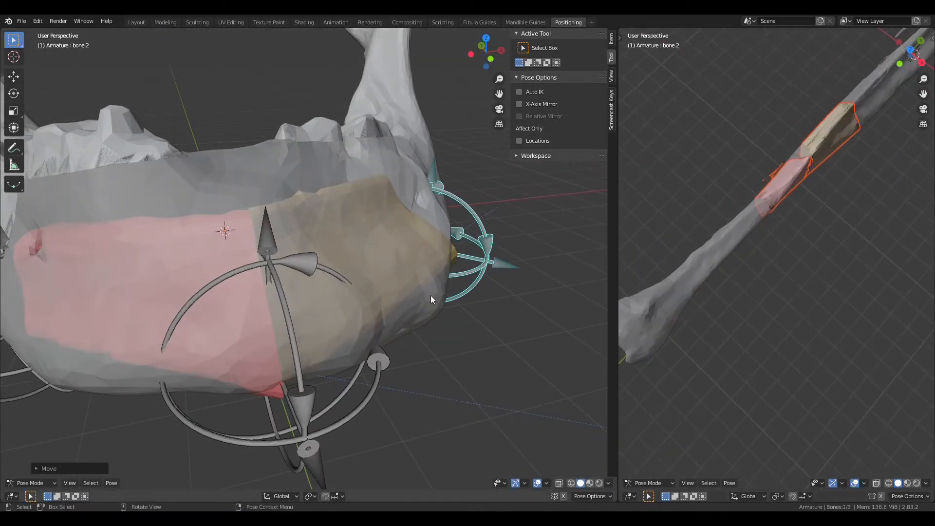
{"action": "middle_click_drag", "start_coordinate": [430, 295], "coordinate": [457, 247]}
{"action": "scroll", "coordinate": [409, 303], "scroll_direction": "down", "scroll_amount": 5}
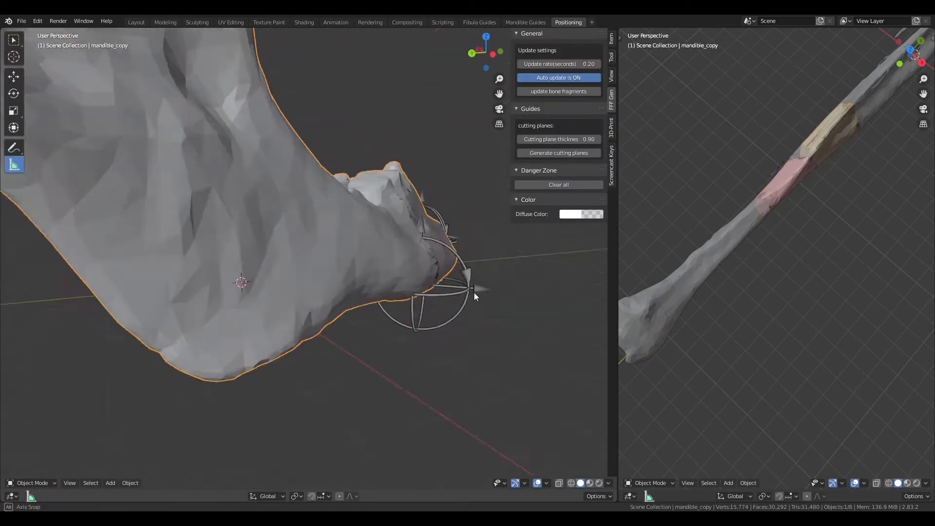
{"action": "middle_click_drag", "start_coordinate": [474, 292], "coordinate": [452, 325]}
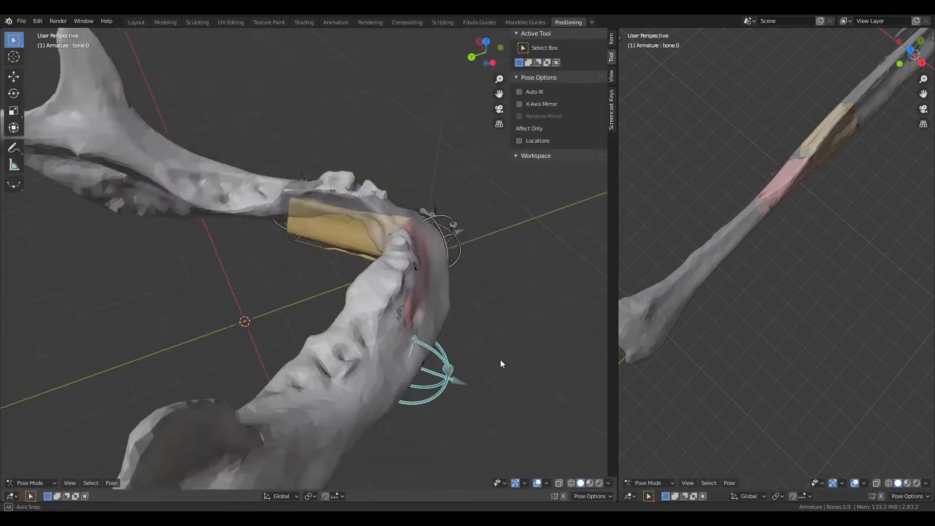
{"action": "middle_click_drag", "start_coordinate": [501, 359], "coordinate": [448, 317]}
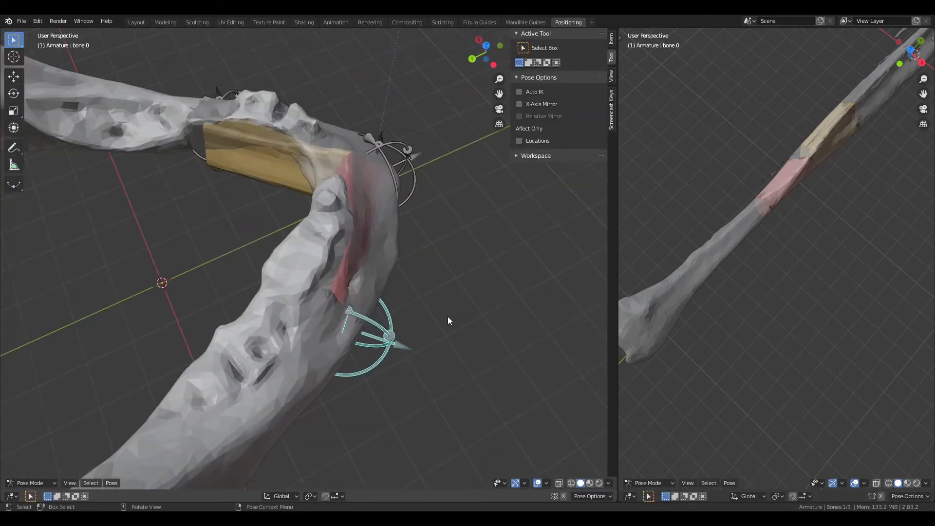
{"action": "key", "text": "KP_7"}
{"action": "key", "text": "g"}
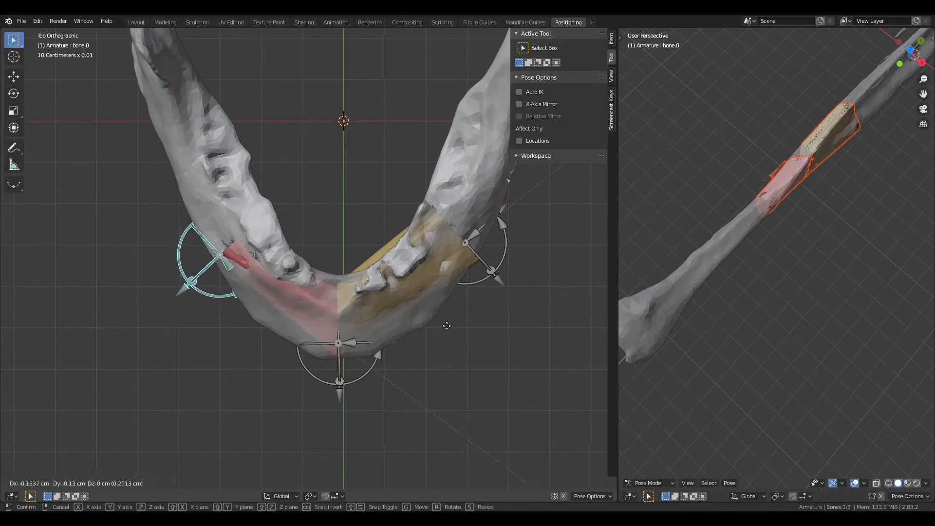
{"action": "left_click", "coordinate": [443, 321]}
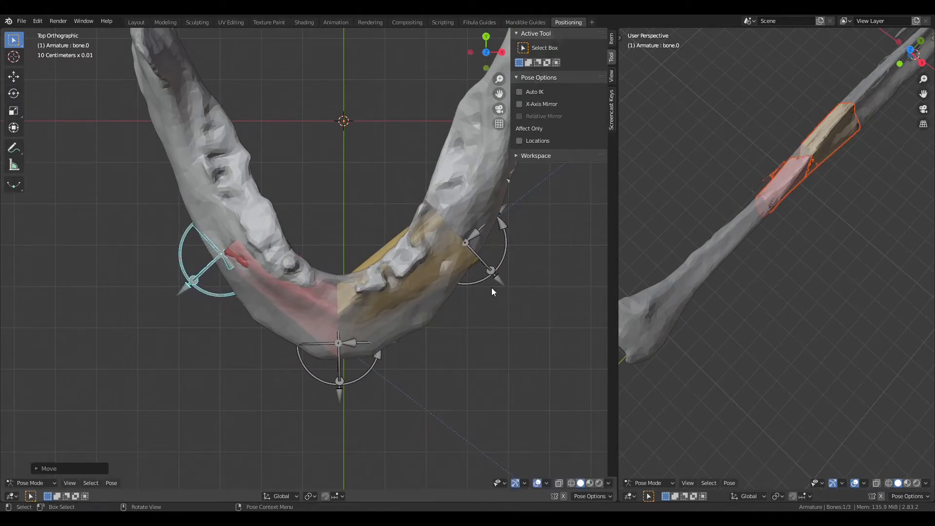
Step: Rotate the yellow segment's free-end control slightly, and shift it about 0.16 cm against the mandible in the top view
{"action": "left_click", "coordinate": [494, 275]}
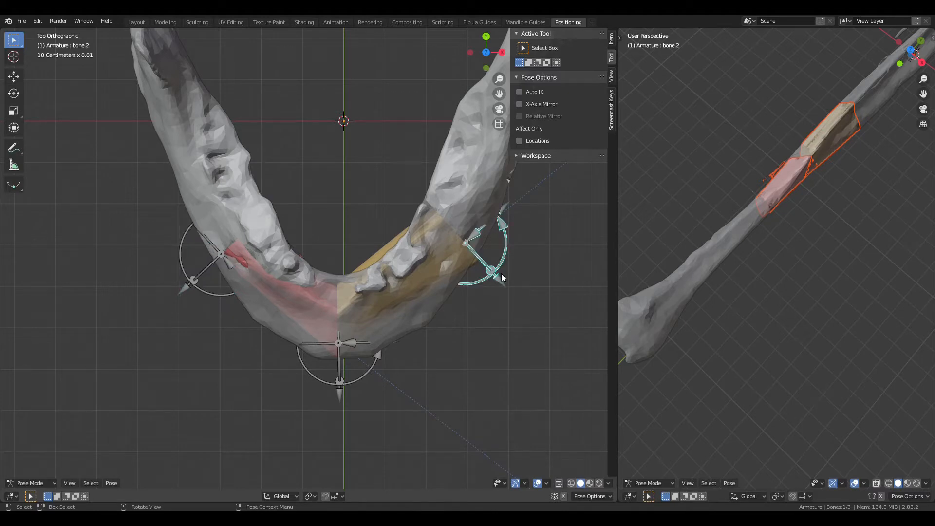
{"action": "left_click_drag", "start_coordinate": [502, 275], "coordinate": [507, 264]}
{"action": "key", "text": "g"}
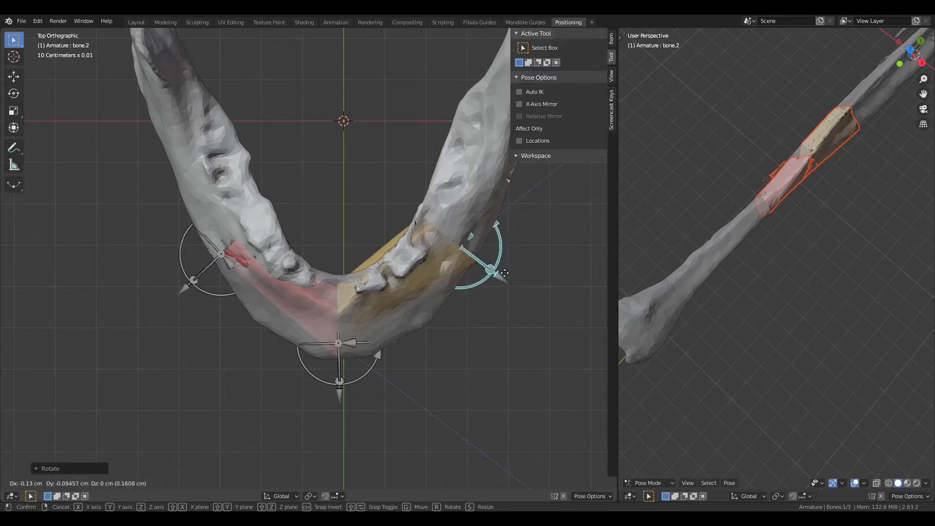
{"action": "left_click", "coordinate": [501, 275]}
Step: Move the control joining the two segments about 0.3 cm forward at the chin, and refine it by about 0.06 cm in the top view
{"action": "middle_click_drag", "start_coordinate": [501, 275], "coordinate": [463, 247]}
{"action": "left_click", "coordinate": [460, 248]}
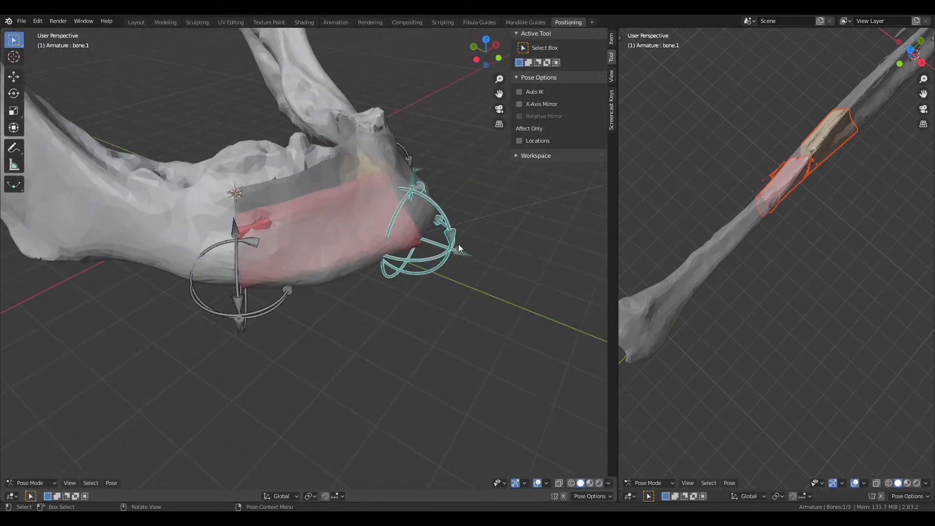
{"action": "key", "text": "KP_7"}
{"action": "key", "text": "g"}
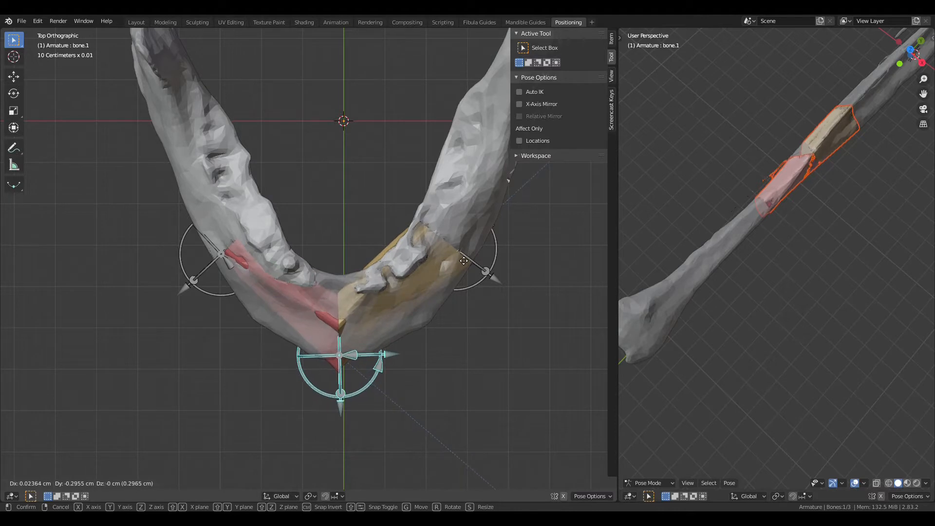
{"action": "left_click", "coordinate": [461, 257]}
{"action": "middle_click_drag", "start_coordinate": [460, 256], "coordinate": [443, 238]}
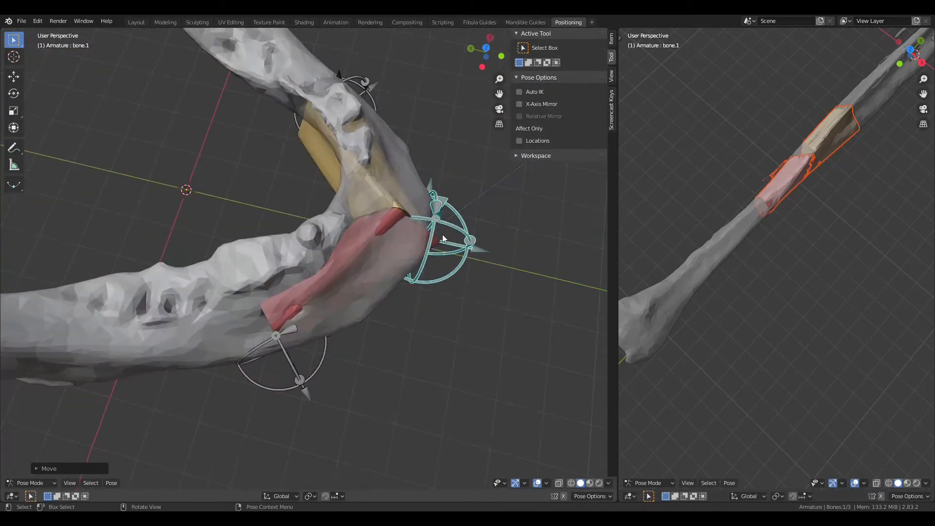
{"action": "key", "text": "KP_7"}
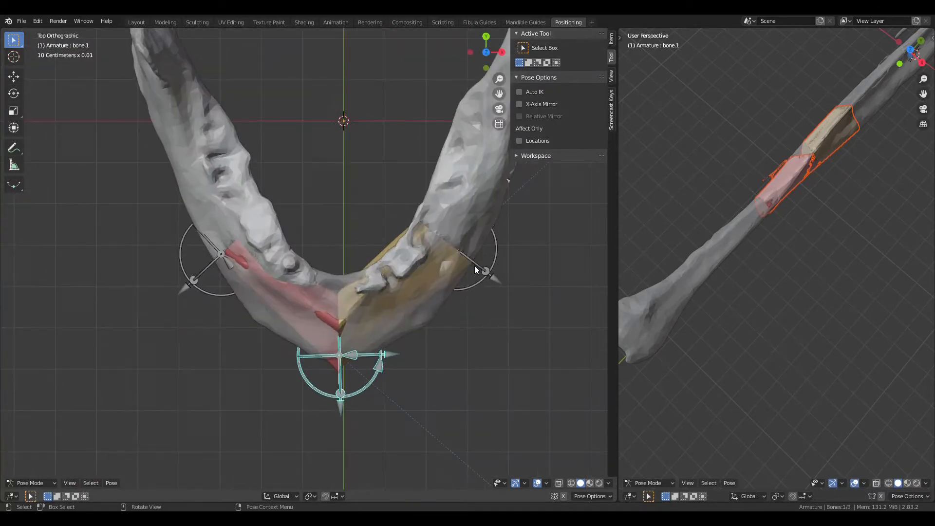
{"action": "key", "text": "g"}
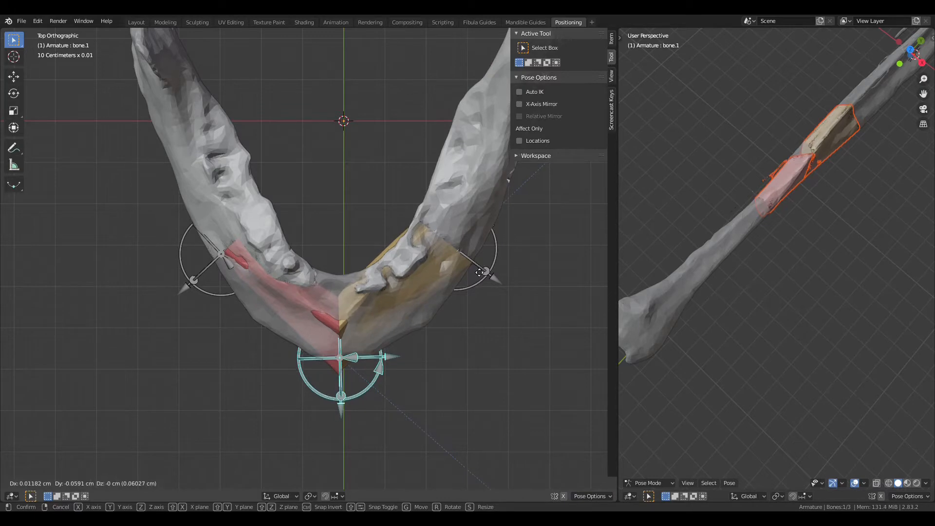
{"action": "left_click", "coordinate": [479, 273]}
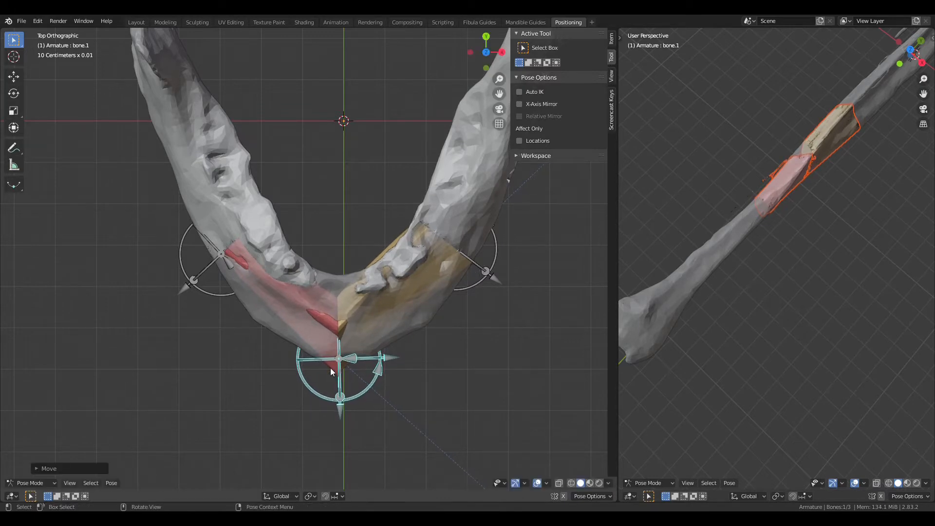
Step: Check the joint from below and on the fibula, and move the red segment about 0.44 cm in the negative global Y direction
{"action": "middle_click_drag", "start_coordinate": [358, 365], "coordinate": [434, 281]}
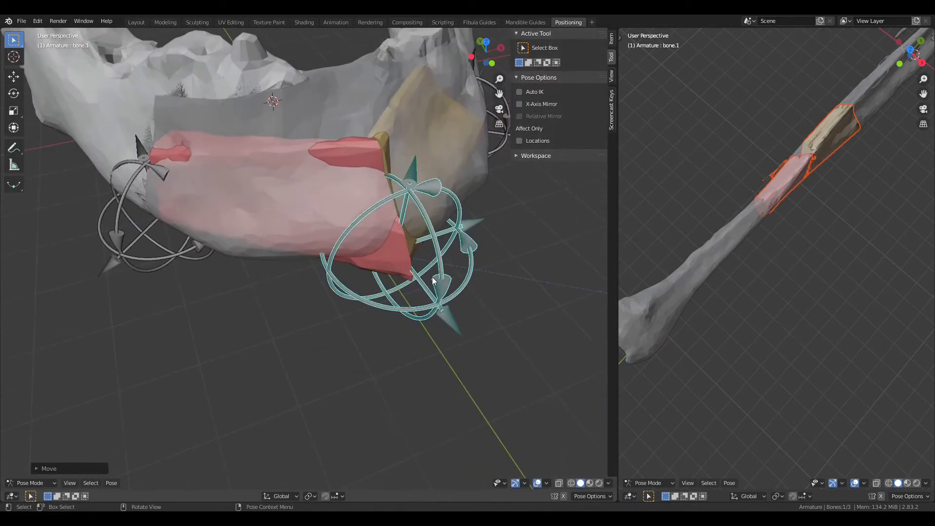
{"action": "middle_click_drag", "start_coordinate": [381, 265], "coordinate": [347, 172]}
{"action": "scroll", "coordinate": [350, 203], "scroll_direction": "down", "scroll_amount": 2}
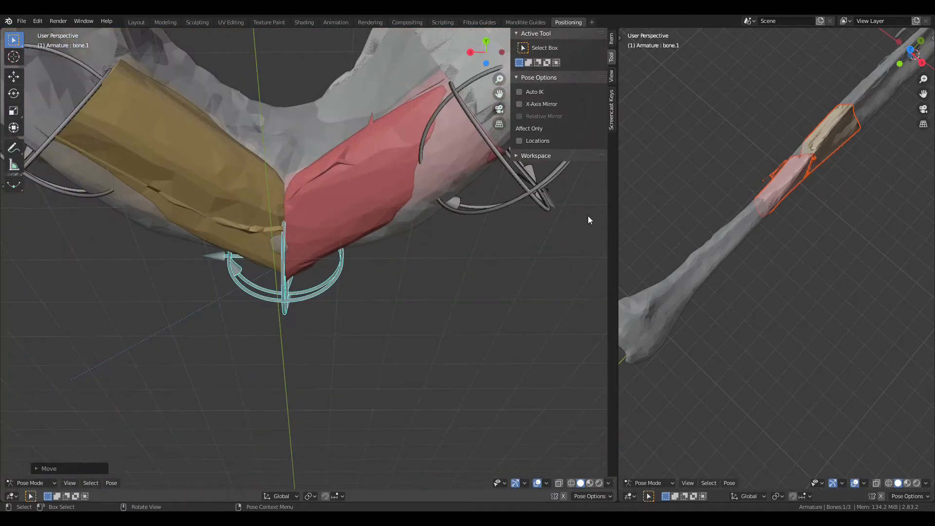
{"action": "middle_click_drag", "start_coordinate": [804, 236], "coordinate": [788, 263]}
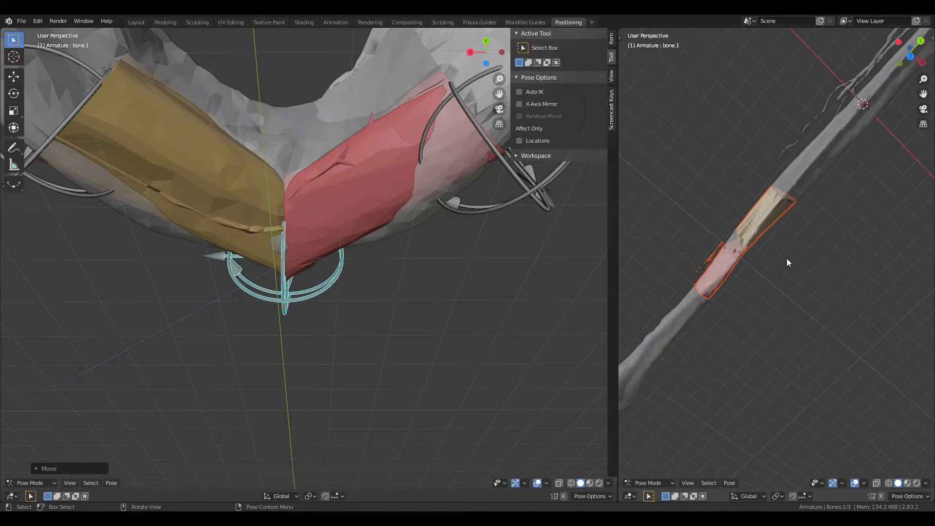
{"action": "scroll", "coordinate": [789, 244], "scroll_direction": "up", "scroll_amount": 3}
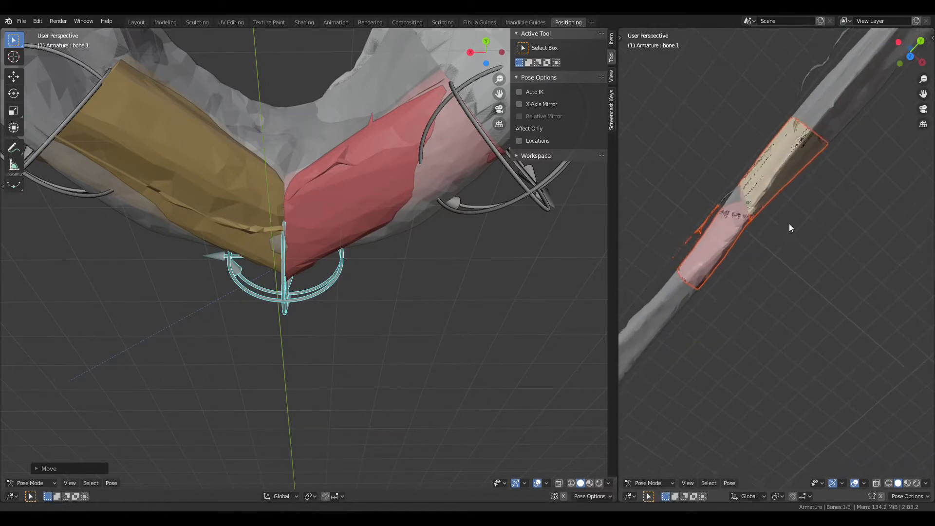
{"action": "left_click", "coordinate": [366, 190]}
{"action": "key", "text": "g"}
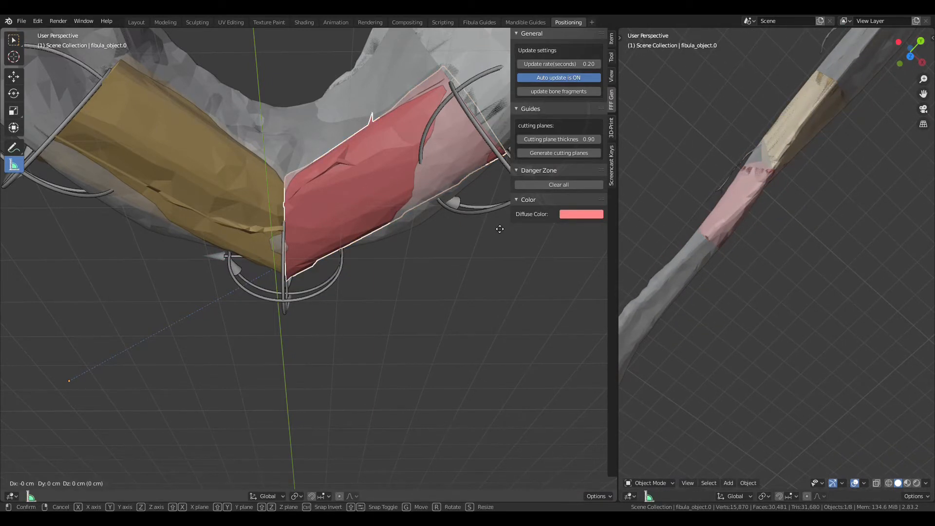
{"action": "key", "text": "y"}
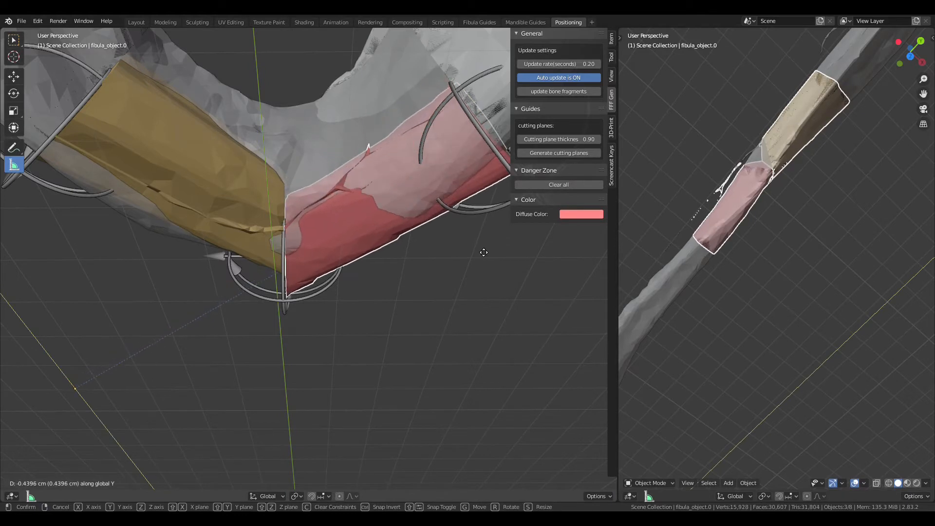
{"action": "left_click", "coordinate": [484, 254]}
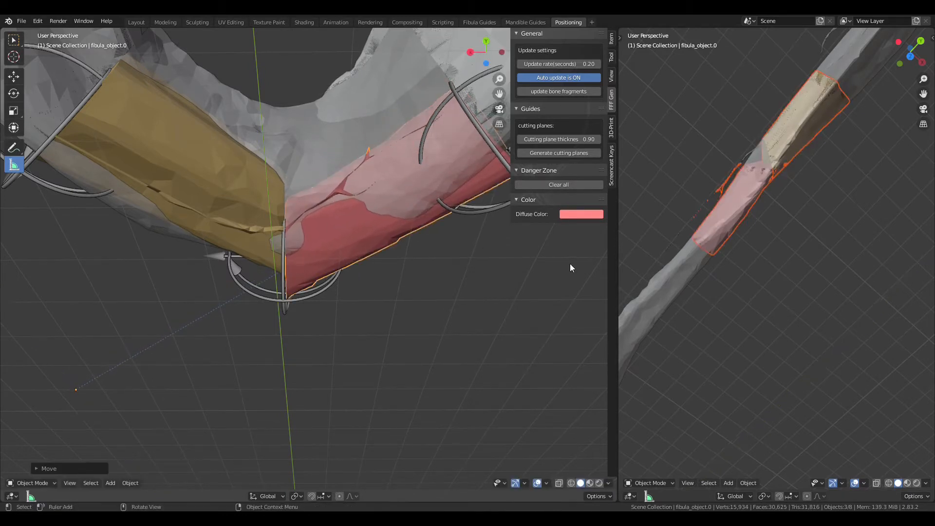
Step: Move the yellow segment forward along global Y to bring its joint end in line with the red segment at the chin
{"action": "scroll", "coordinate": [820, 319], "scroll_direction": "down", "scroll_amount": 3}
{"action": "key", "text": "KP_7"}
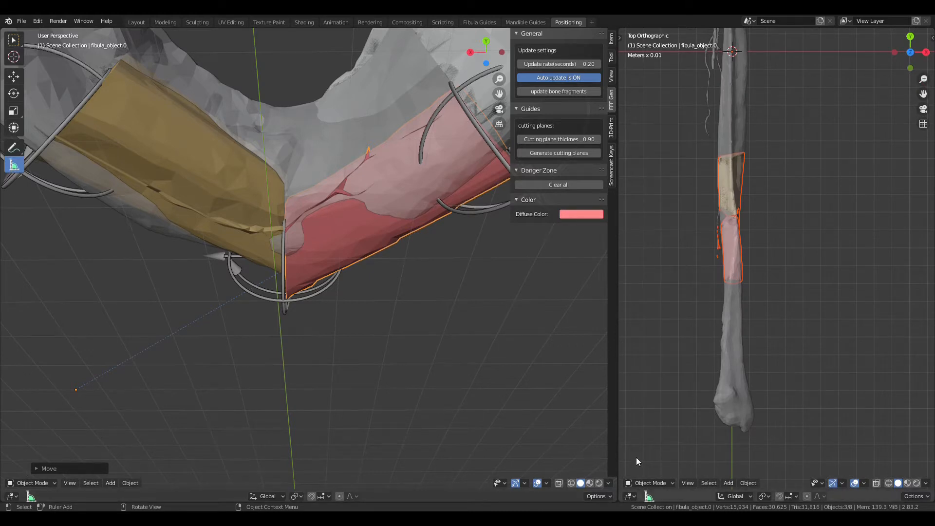
{"action": "left_click_drag", "start_coordinate": [744, 431], "coordinate": [747, 285]}
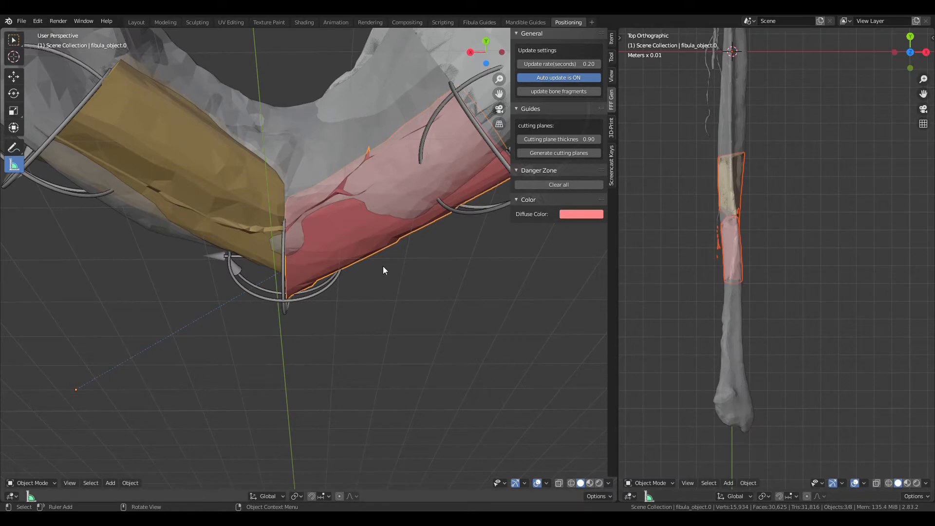
{"action": "middle_click_drag", "start_coordinate": [332, 247], "coordinate": [377, 341]}
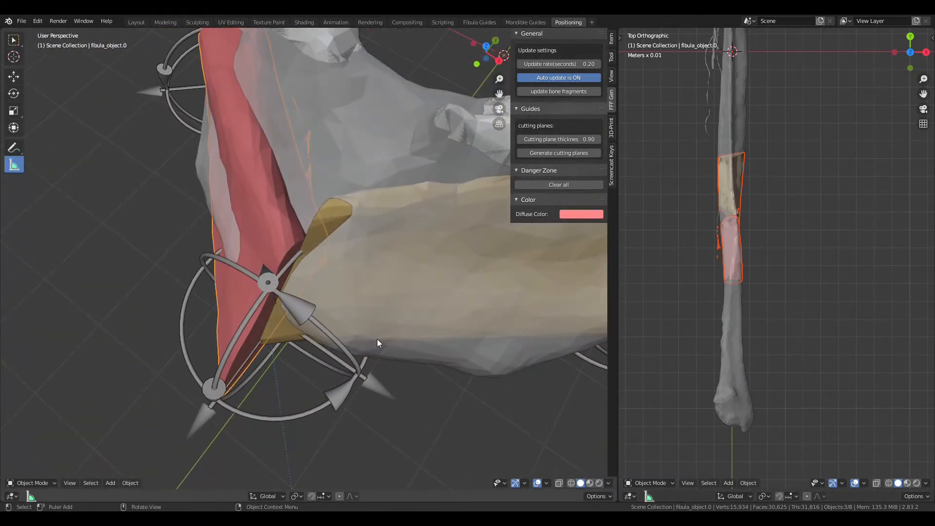
{"action": "left_click", "coordinate": [332, 214]}
{"action": "key", "text": "g"}
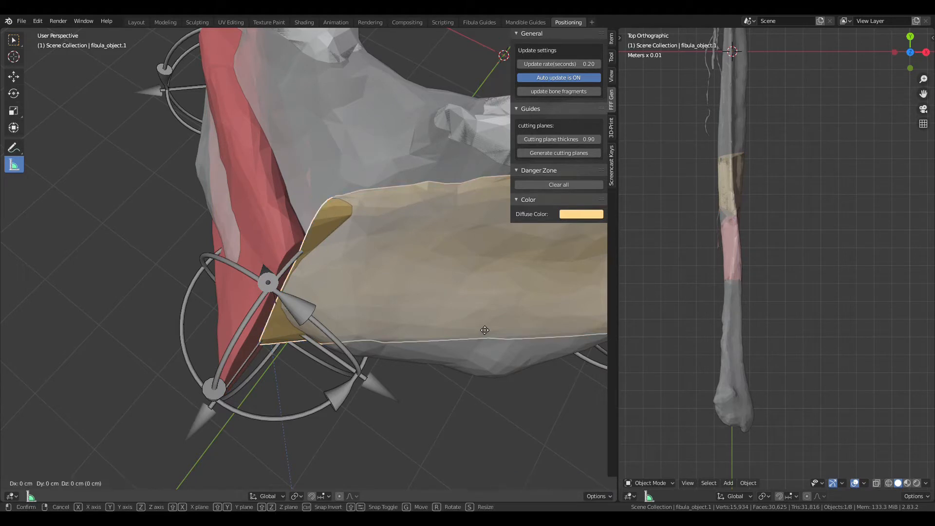
{"action": "key", "text": "y"}
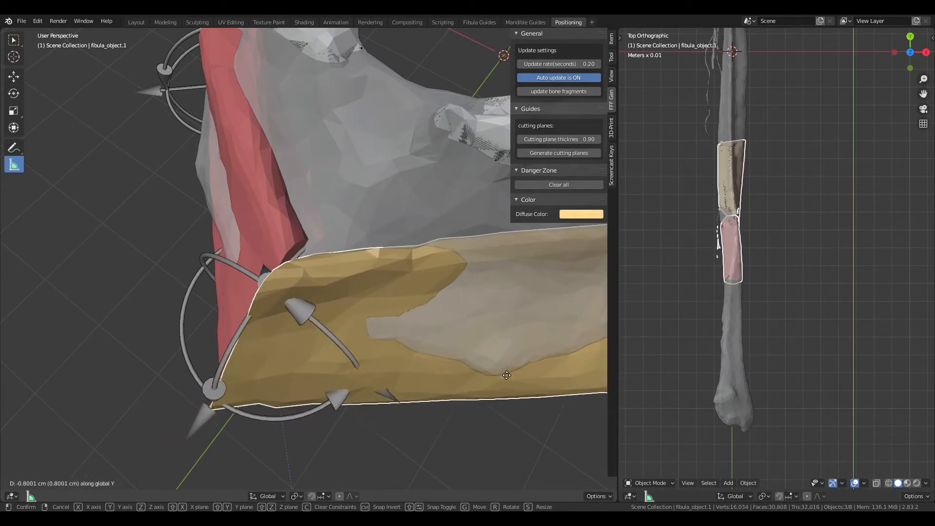
{"action": "left_click", "coordinate": [516, 364]}
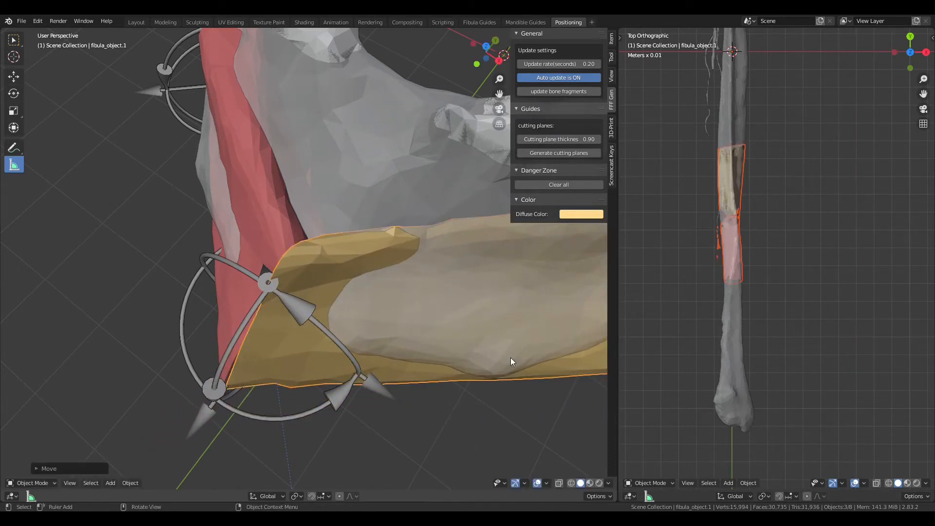
Step: Slide the yellow segment along its local Y axis to take it from a different stretch of the fibula
{"action": "middle_click_drag", "start_coordinate": [688, 312], "coordinate": [634, 353]}
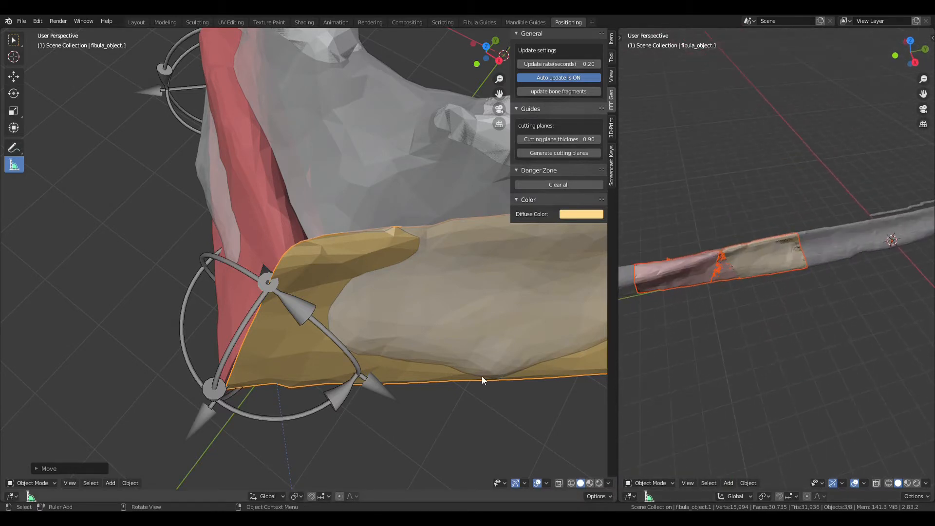
{"action": "key", "text": "g"}
{"action": "key", "text": "y"}
{"action": "key", "text": "y"}
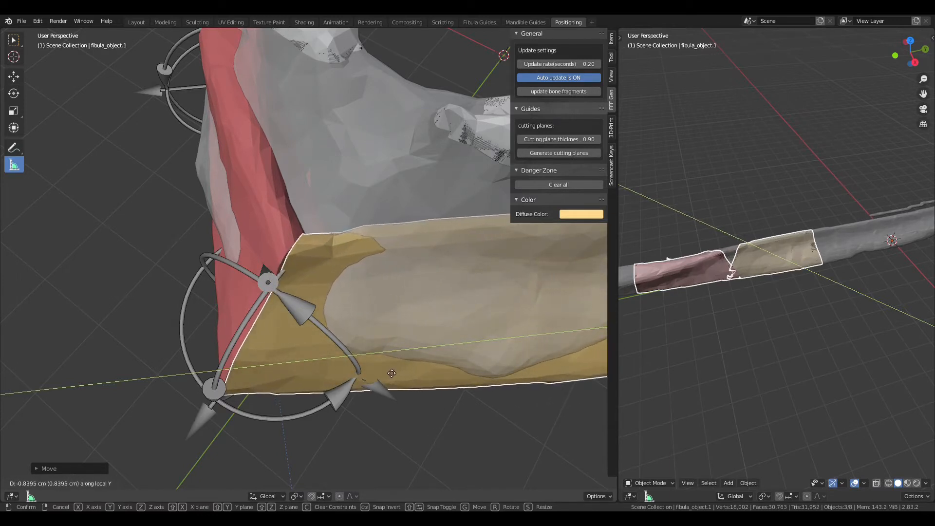
{"action": "left_click", "coordinate": [336, 392]}
Step: Rotate the control joining the two segments slightly around global Z to adjust the shared cut angle at the chin
{"action": "middle_click_drag", "start_coordinate": [306, 364], "coordinate": [368, 335]}
{"action": "left_click", "coordinate": [289, 292]}
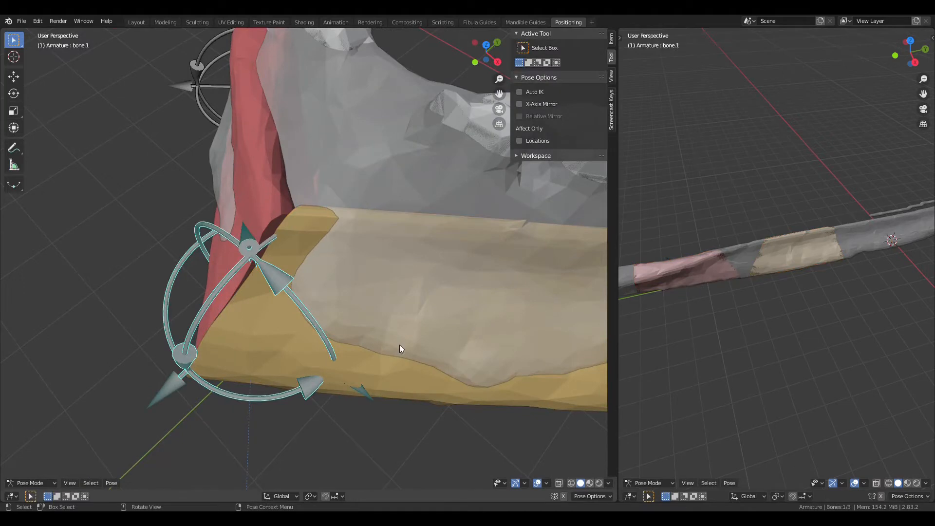
{"action": "key", "text": "r"}
{"action": "key", "text": "z"}
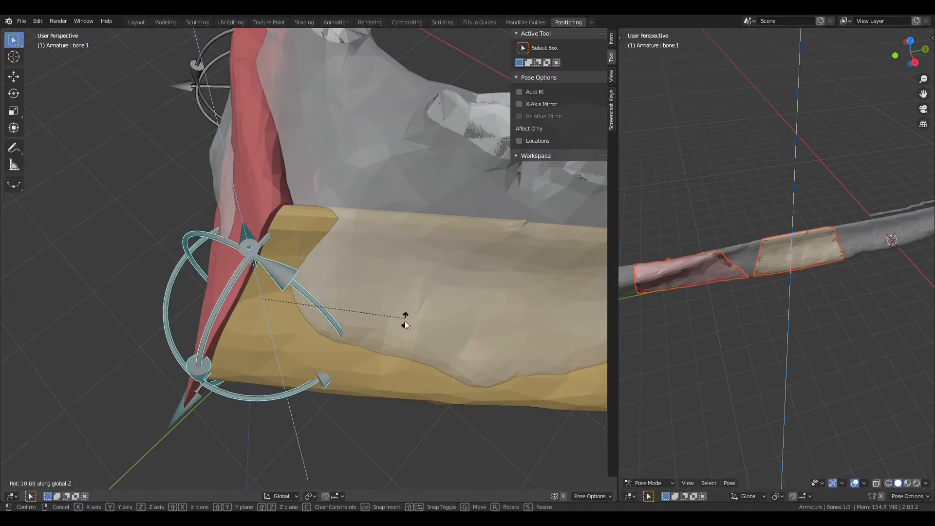
{"action": "left_click", "coordinate": [402, 341]}
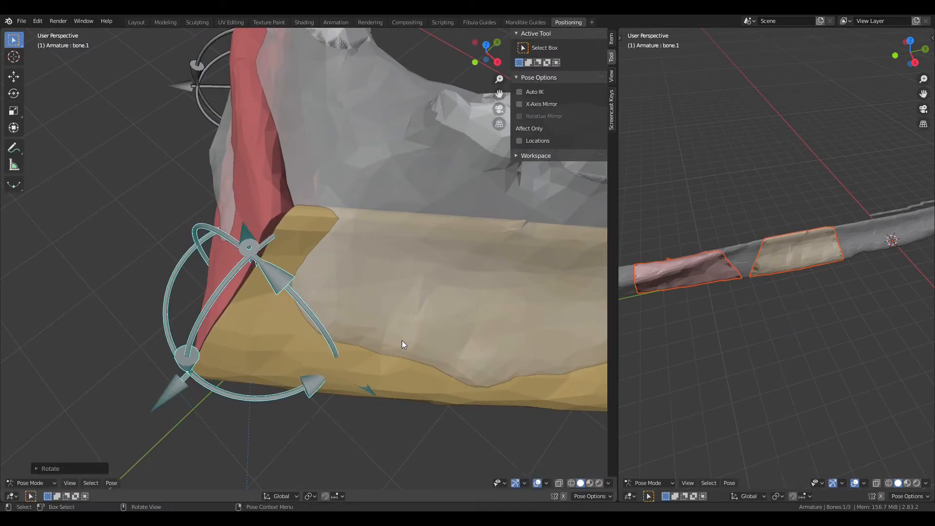
Step: Rotate the yellow segment about 2 degrees around its local Y axis to match the red segment at the chin joint
{"action": "middle_click_drag", "start_coordinate": [402, 341], "coordinate": [431, 360]}
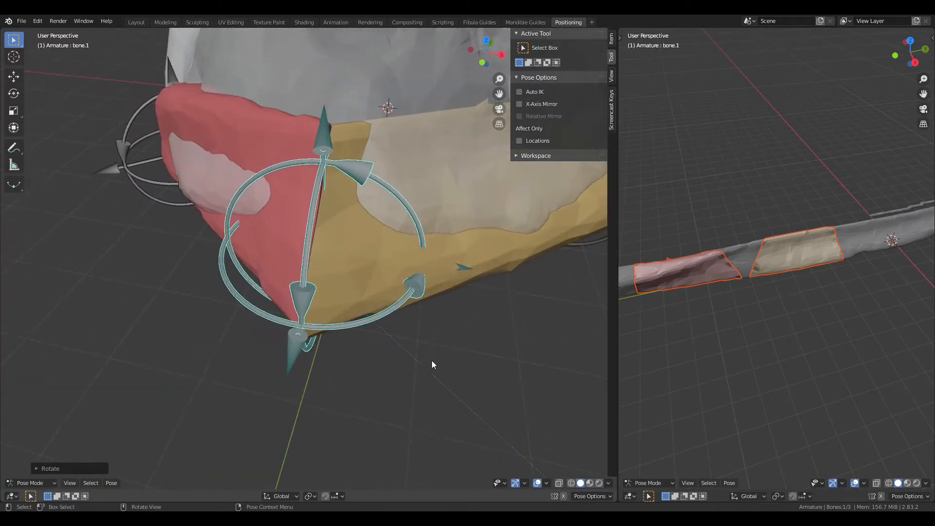
{"action": "left_click", "coordinate": [493, 260]}
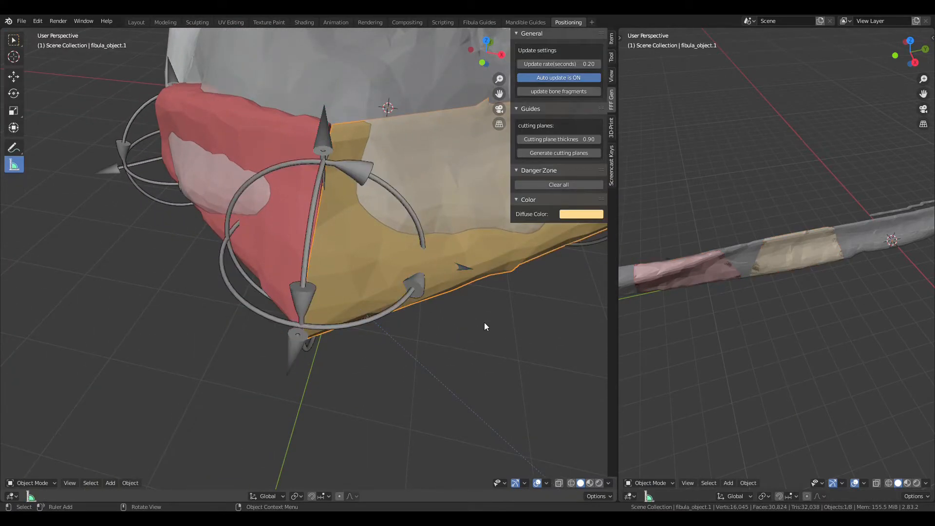
{"action": "key", "text": "r"}
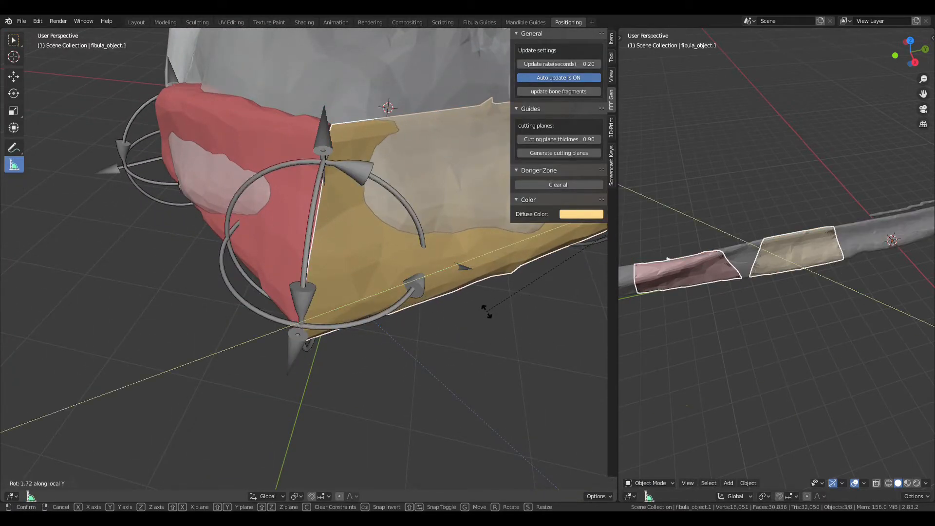
{"action": "left_click", "coordinate": [486, 313]}
{"action": "middle_click_drag", "start_coordinate": [486, 313], "coordinate": [464, 316]}
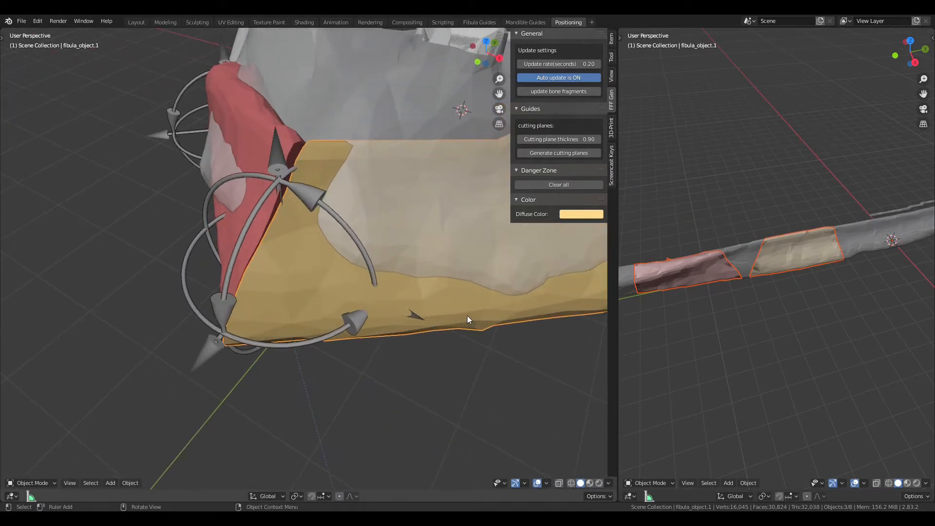
{"action": "key", "text": "r"}
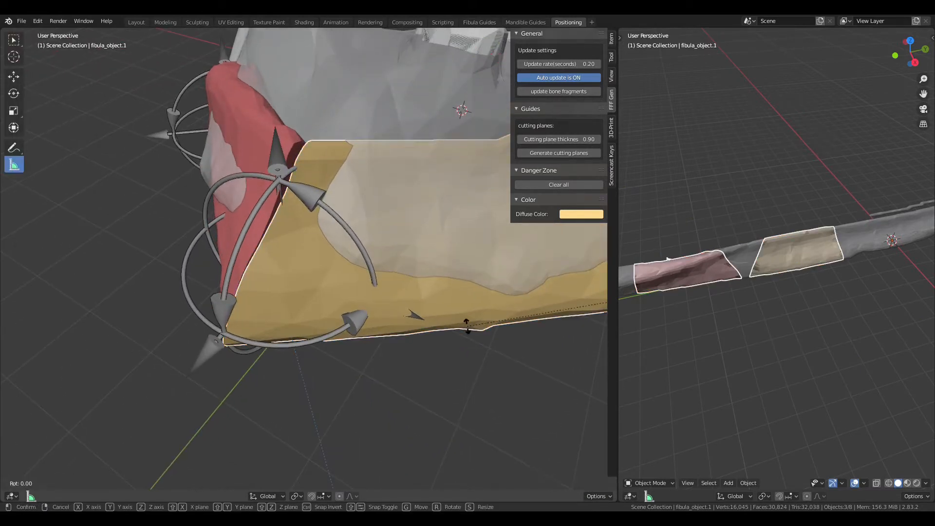
{"action": "key", "text": "y"}
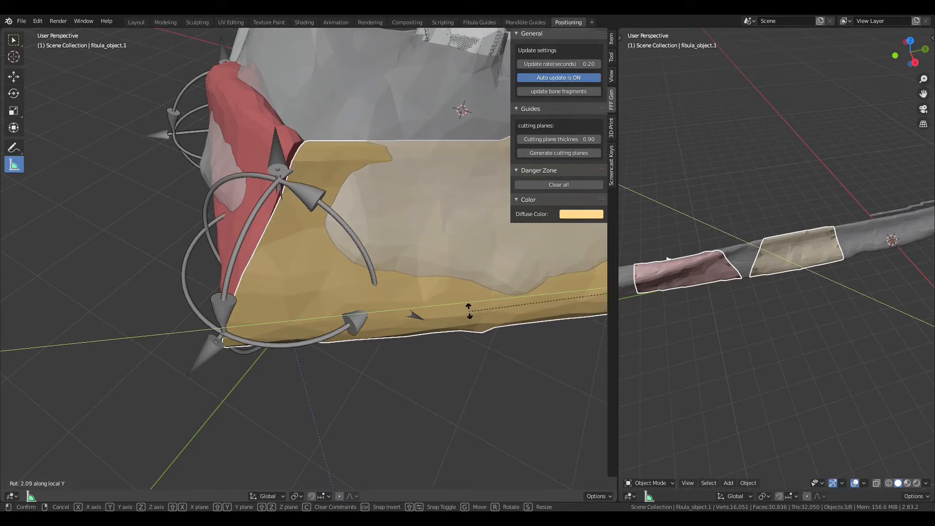
{"action": "left_click", "coordinate": [469, 301]}
Step: Move the control at the yellow segment's outer end about 0.2 cm to bring that end closer to the mandible stump
{"action": "middle_click_drag", "start_coordinate": [364, 353], "coordinate": [307, 296]}
{"action": "key", "text": "g"}
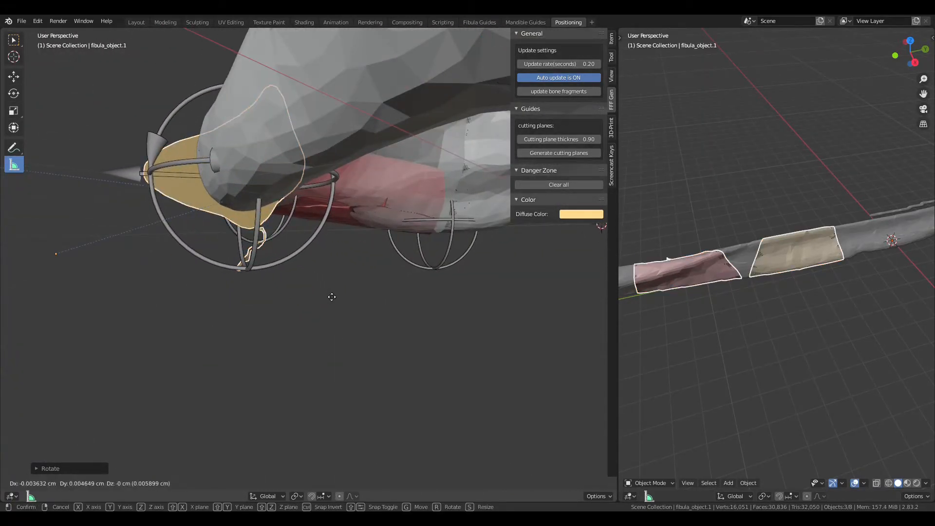
{"action": "right_click", "coordinate": [330, 291]}
{"action": "left_click", "coordinate": [294, 258]}
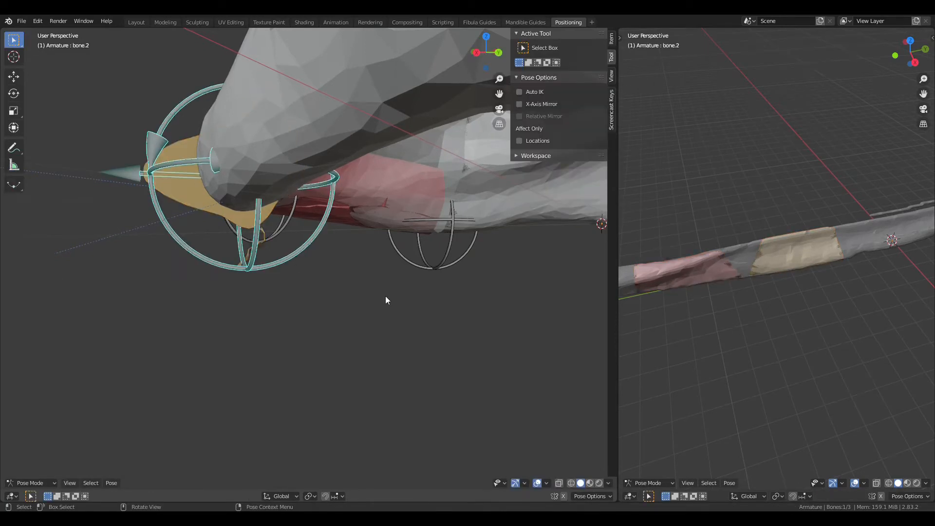
{"action": "key", "text": "g"}
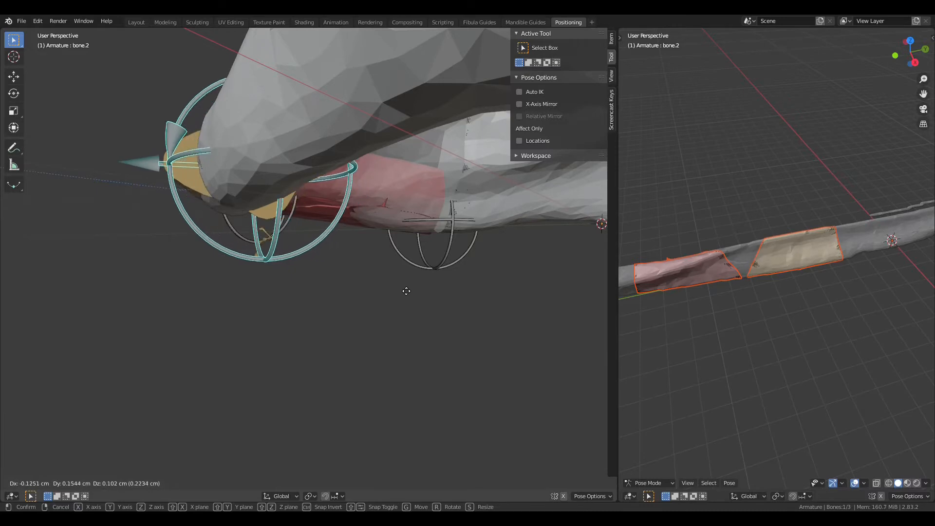
{"action": "left_click", "coordinate": [400, 289]}
{"action": "middle_click_drag", "start_coordinate": [400, 289], "coordinate": [441, 316]}
Step: Rotate the yellow segment slightly around its local Y axis to refine its fit against the red segment at the chin
{"action": "left_click", "coordinate": [401, 265]}
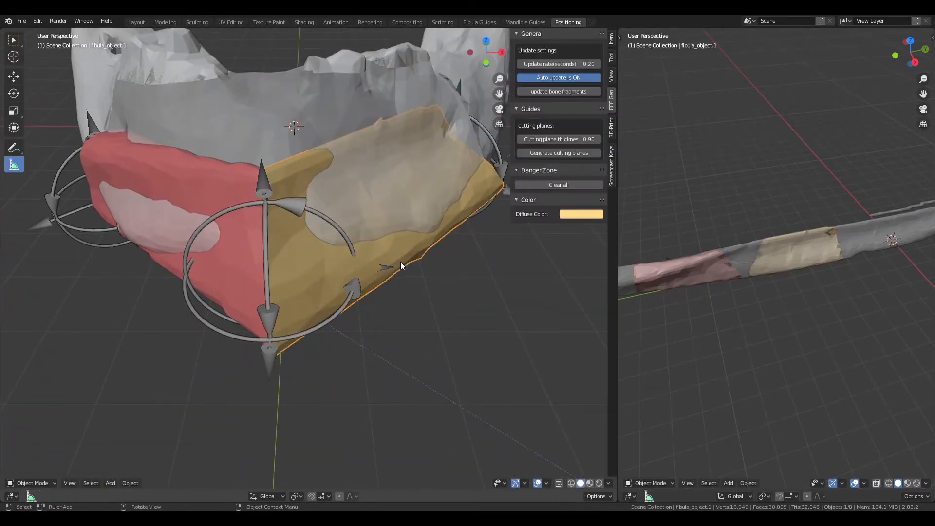
{"action": "key", "text": "r"}
{"action": "key", "text": "y"}
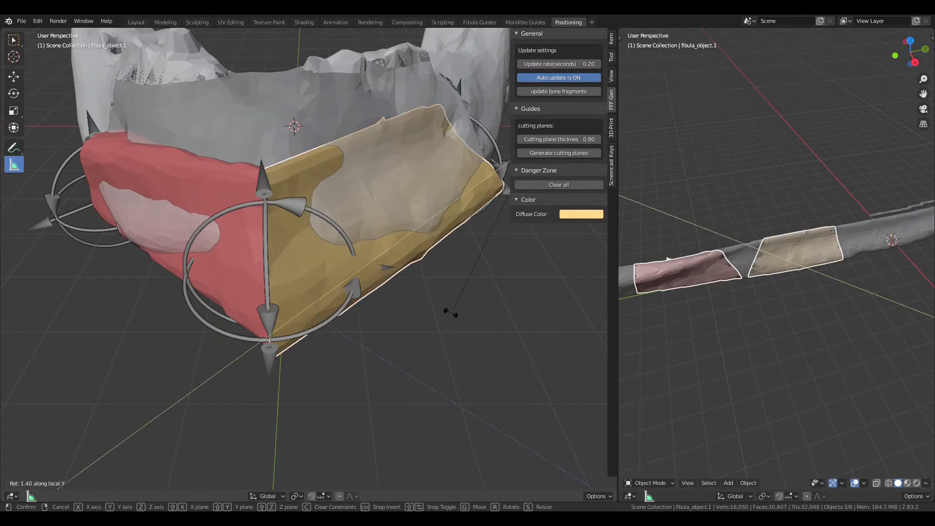
{"action": "left_click", "coordinate": [419, 318]}
{"action": "middle_click_drag", "start_coordinate": [419, 318], "coordinate": [500, 308]}
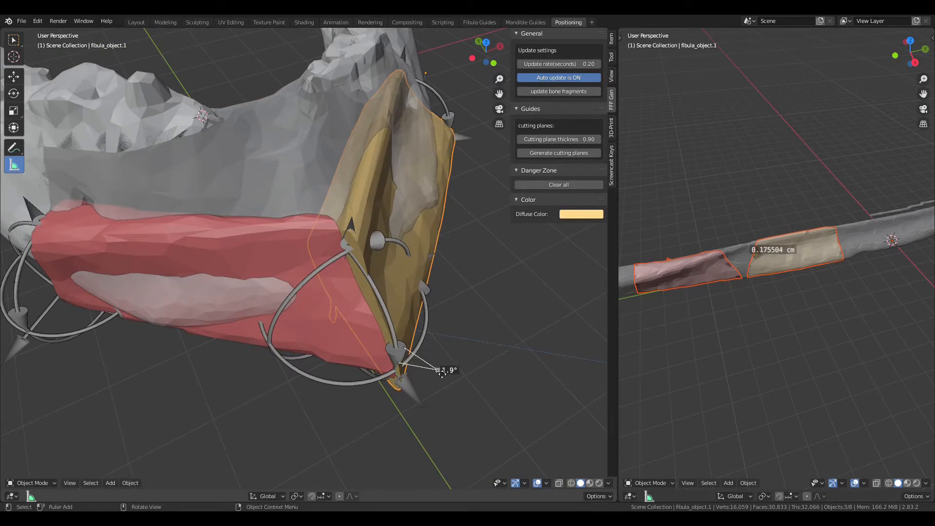
Step: Remove the stray ruler measurement and rotate the control joining the two segments around global Z to adjust the chin cut angle
{"action": "key", "text": "Delete"}
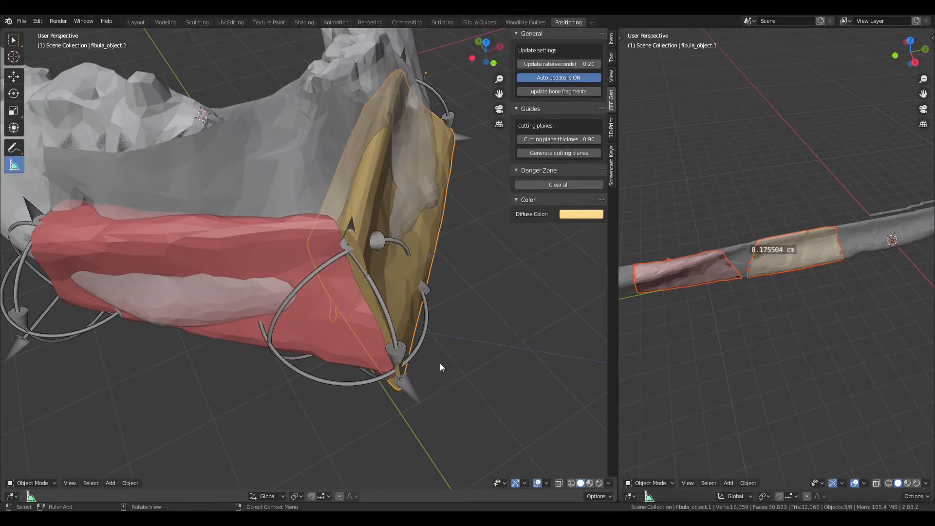
{"action": "left_click", "coordinate": [10, 40]}
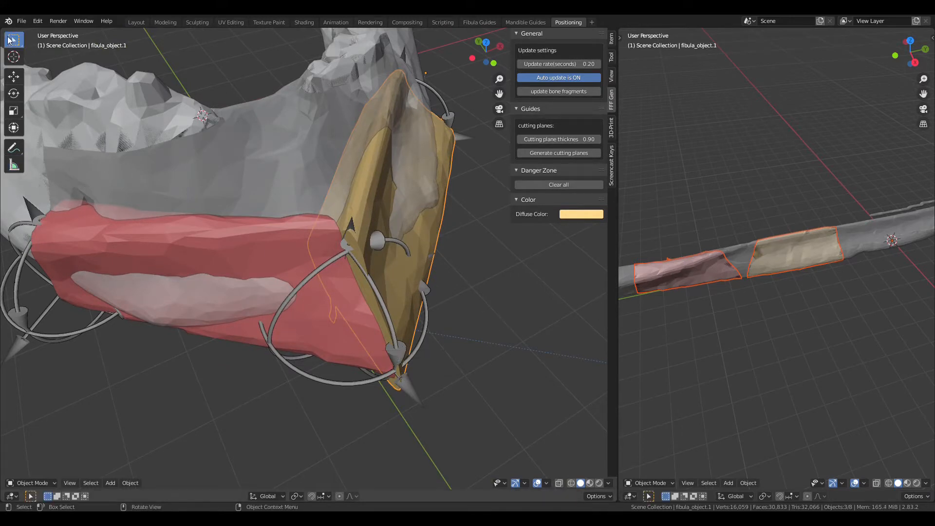
{"action": "left_click", "coordinate": [393, 349]}
{"action": "key", "text": "r"}
{"action": "left_click", "coordinate": [403, 325]}
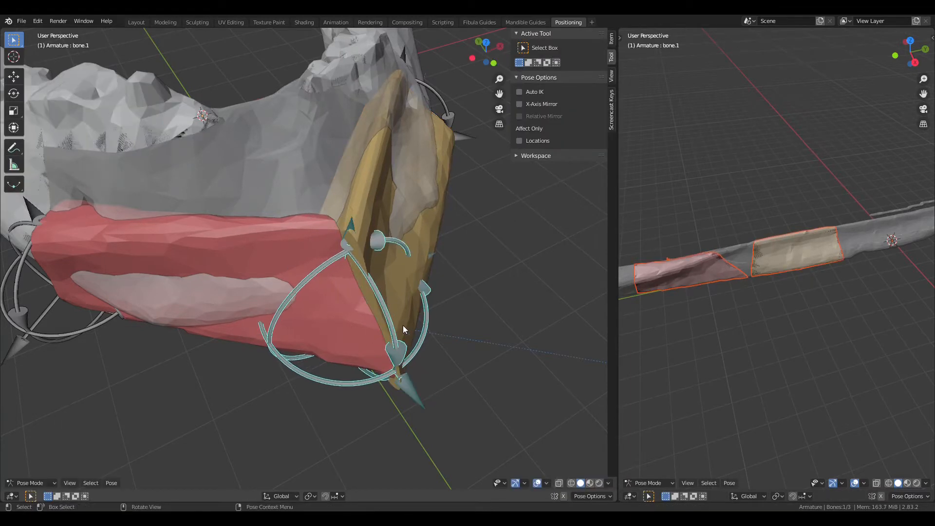
{"action": "key", "text": "r"}
{"action": "key", "text": "z"}
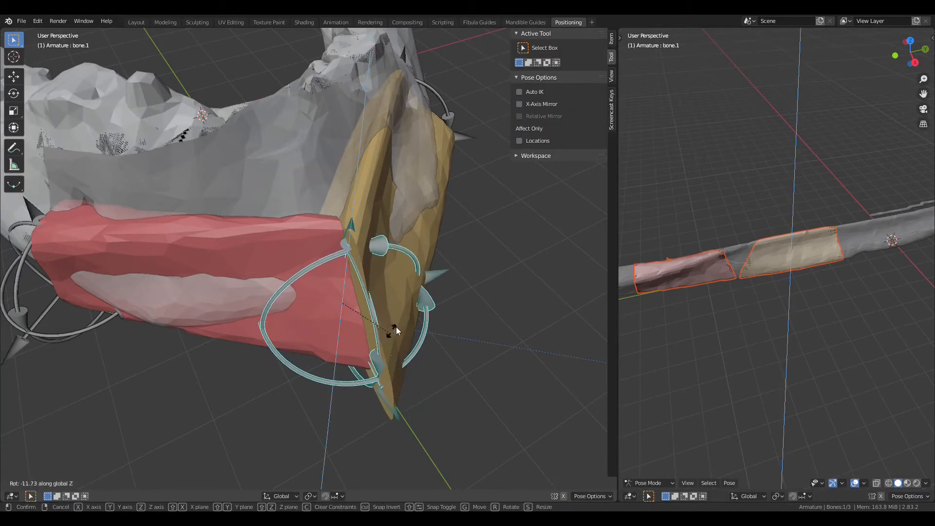
{"action": "left_click", "coordinate": [416, 324]}
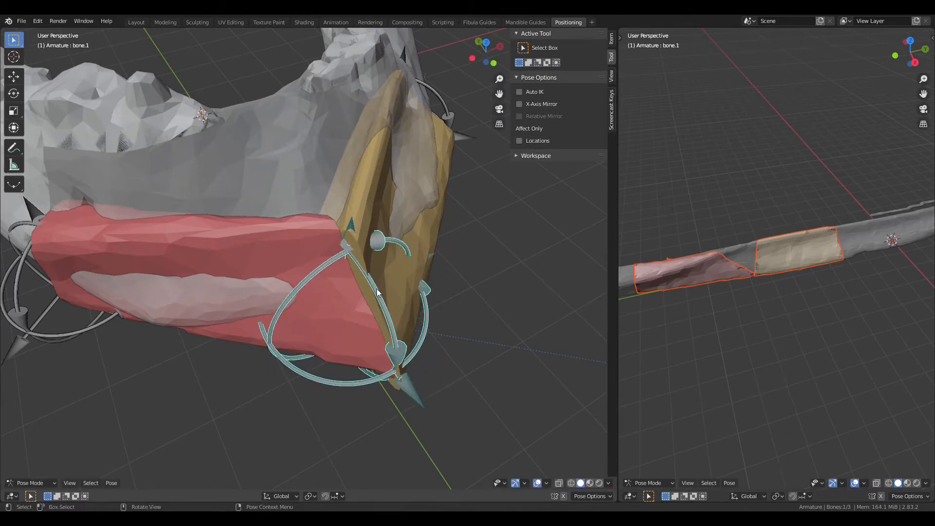
Step: Rotate the red segment about 8 degrees around its local Y axis to match the yellow segment at the chin
{"action": "key", "text": "ctrl+Tab"}
{"action": "left_click", "coordinate": [291, 239]}
{"action": "key", "text": "KP_Decimal"}
{"action": "key", "text": "r"}
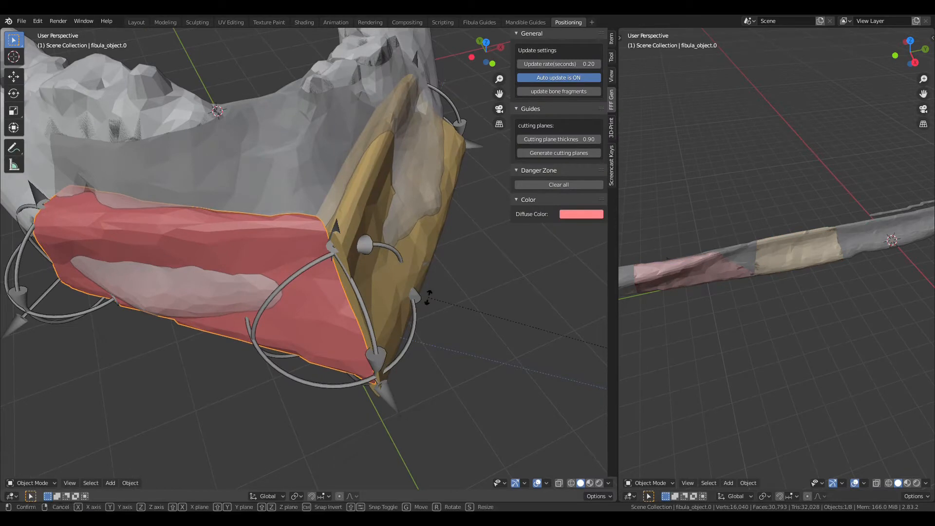
{"action": "key", "text": "y"}
{"action": "key", "text": "y"}
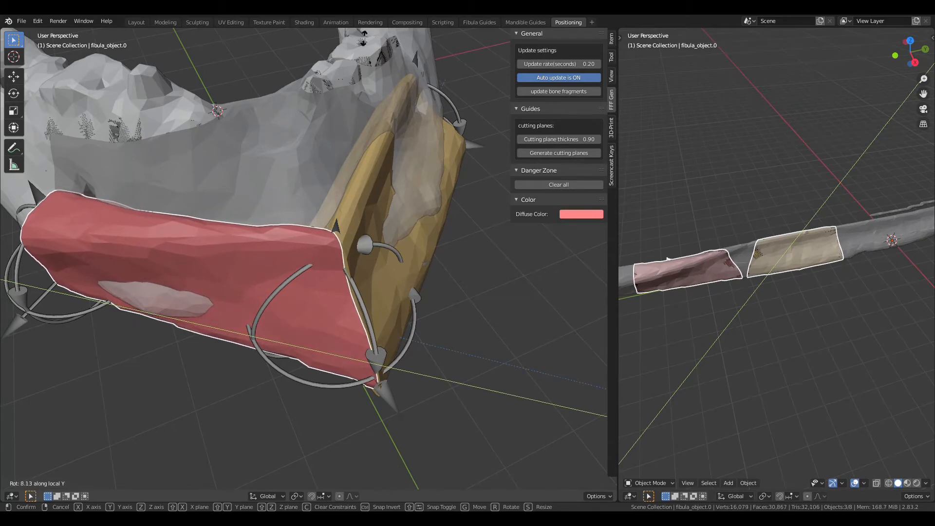
{"action": "left_click", "coordinate": [368, 54]}
Step: Shift the control at the yellow segment's outer end about 0.13 cm further toward the mandible
{"action": "middle_click_drag", "start_coordinate": [250, 153], "coordinate": [280, 154]}
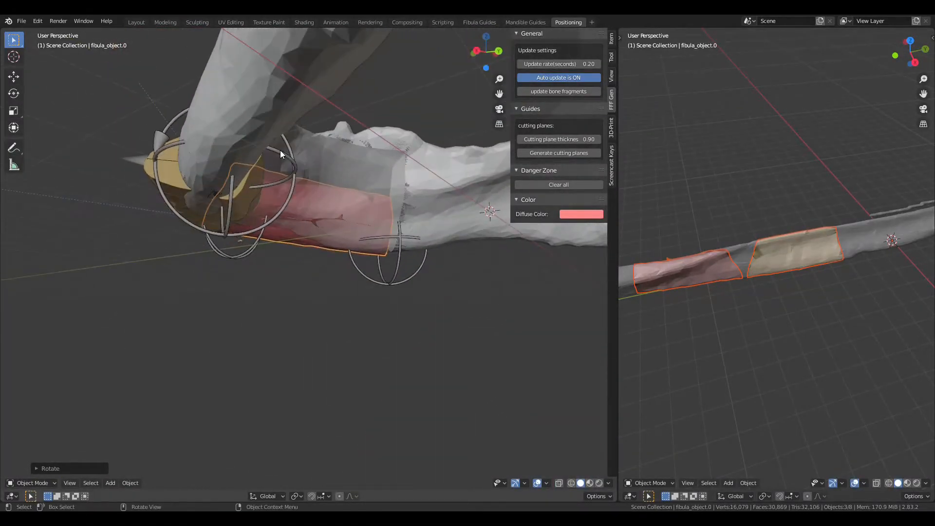
{"action": "left_click", "coordinate": [291, 172]}
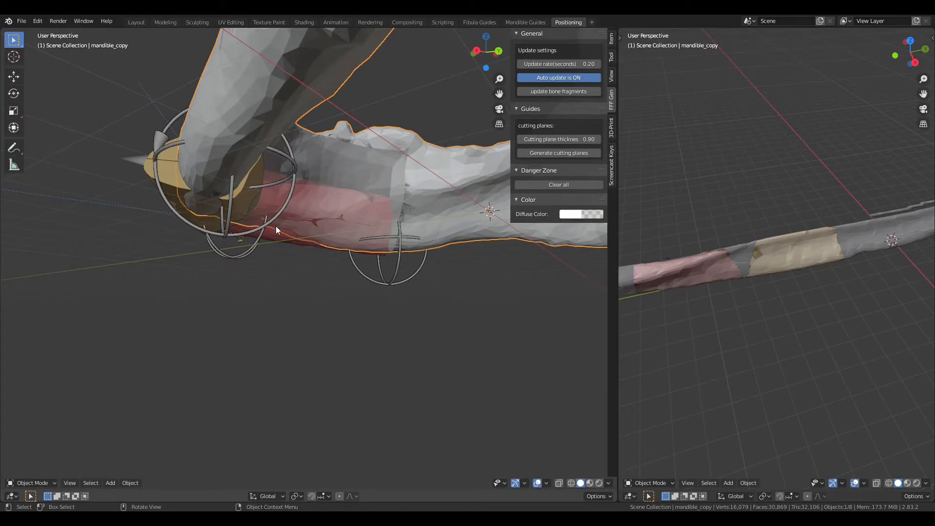
{"action": "left_click", "coordinate": [245, 232]}
{"action": "key", "text": "g"}
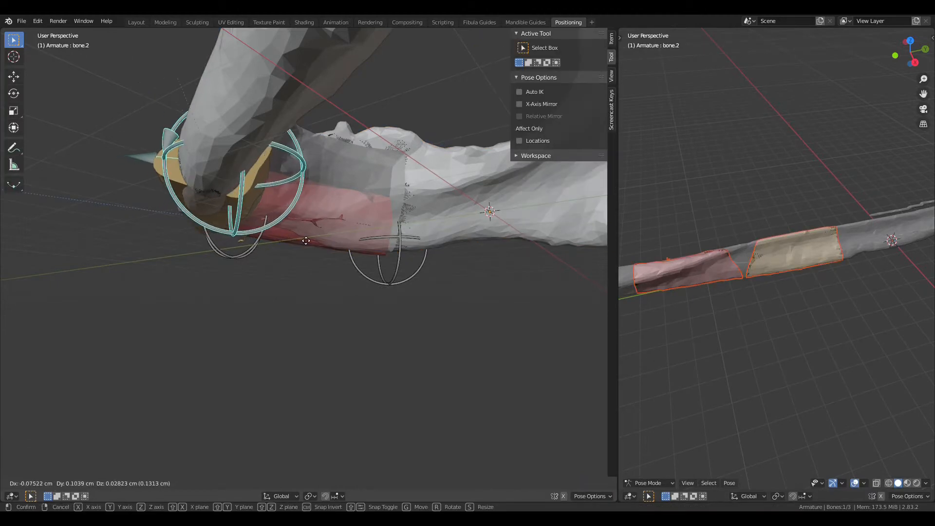
{"action": "left_click", "coordinate": [306, 239]}
{"action": "middle_click_drag", "start_coordinate": [306, 239], "coordinate": [448, 262]}
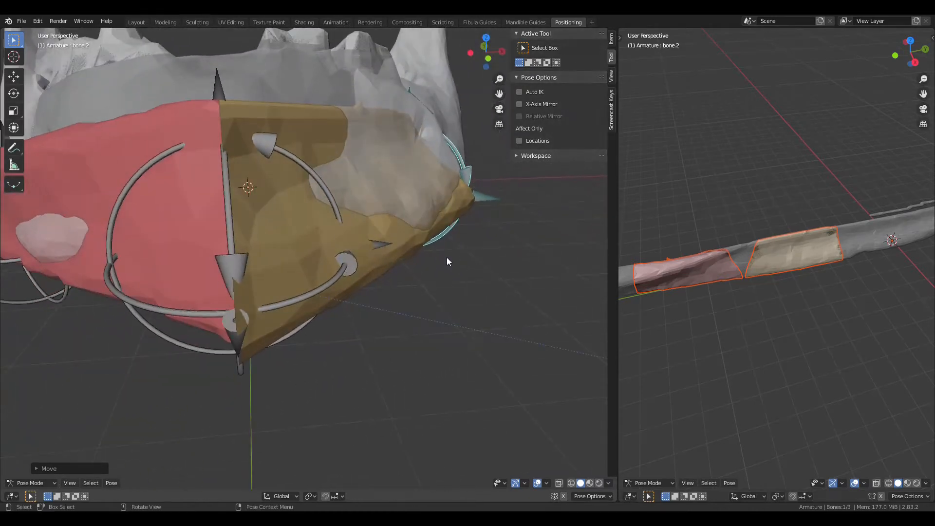
{"action": "scroll", "coordinate": [288, 245], "scroll_direction": "down", "scroll_amount": 3}
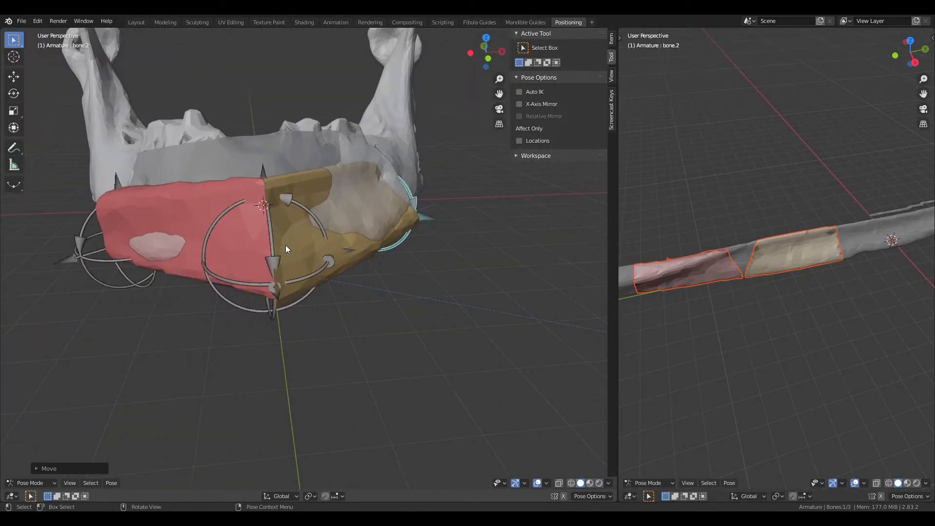
{"action": "middle_click_drag", "start_coordinate": [286, 244], "coordinate": [307, 254]}
{"action": "left_click", "coordinate": [256, 243]}
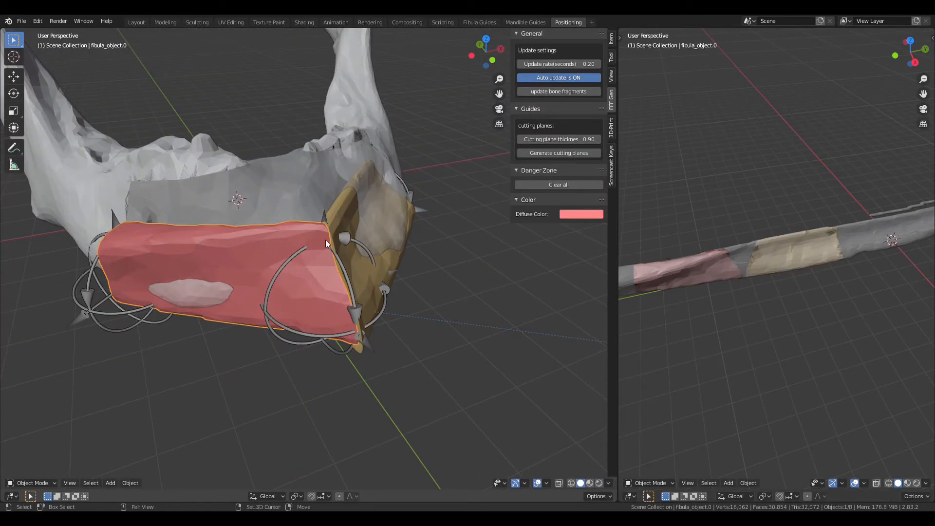
{"action": "key", "text": "ctrl+z"}
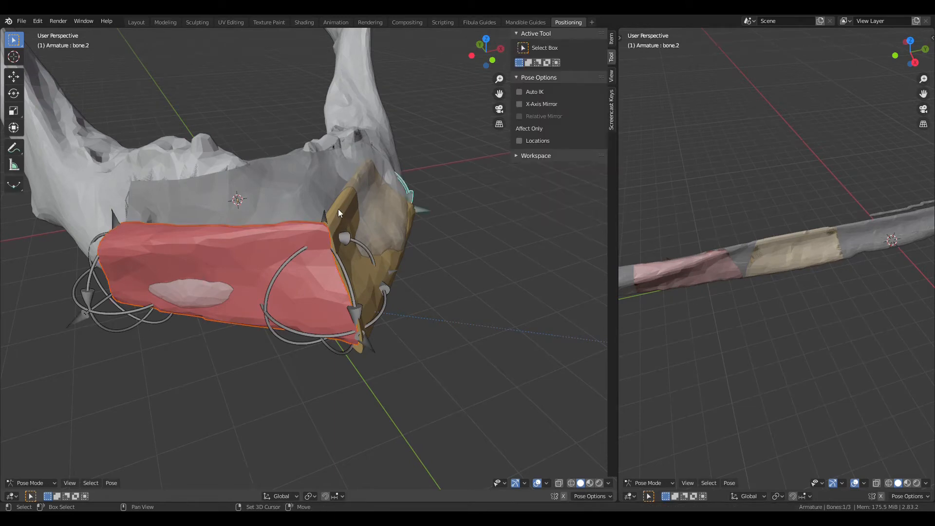
{"action": "left_click", "coordinate": [400, 269]}
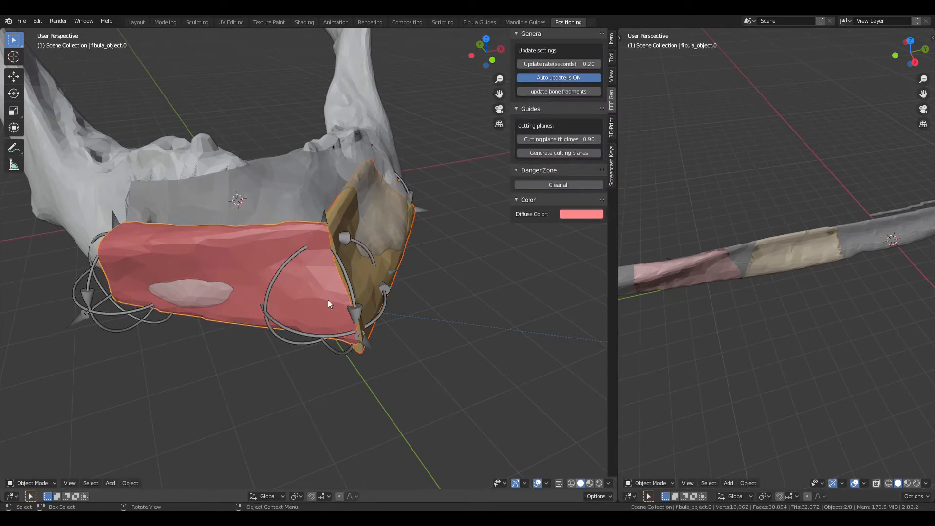
{"action": "middle_click_drag", "start_coordinate": [361, 287], "coordinate": [416, 249]}
{"action": "key", "text": "r"}
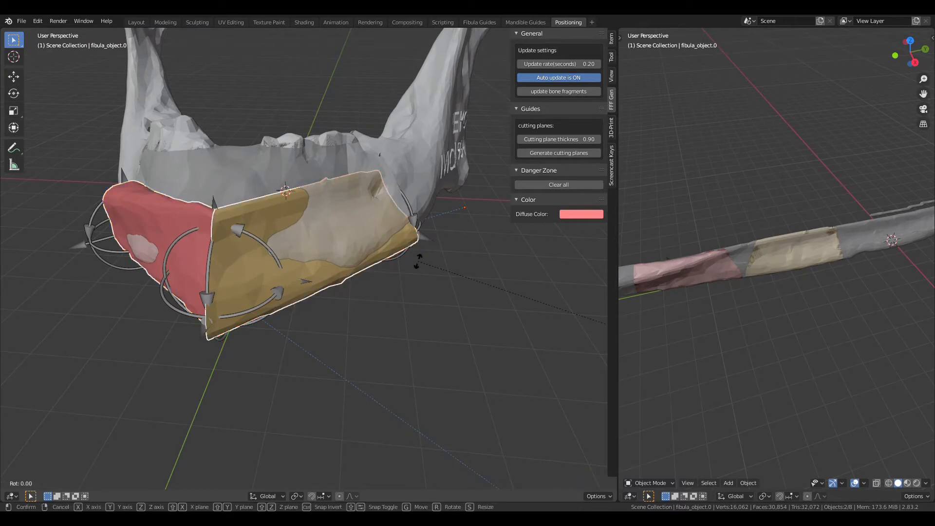
{"action": "key", "text": "y"}
{"action": "key", "text": "y"}
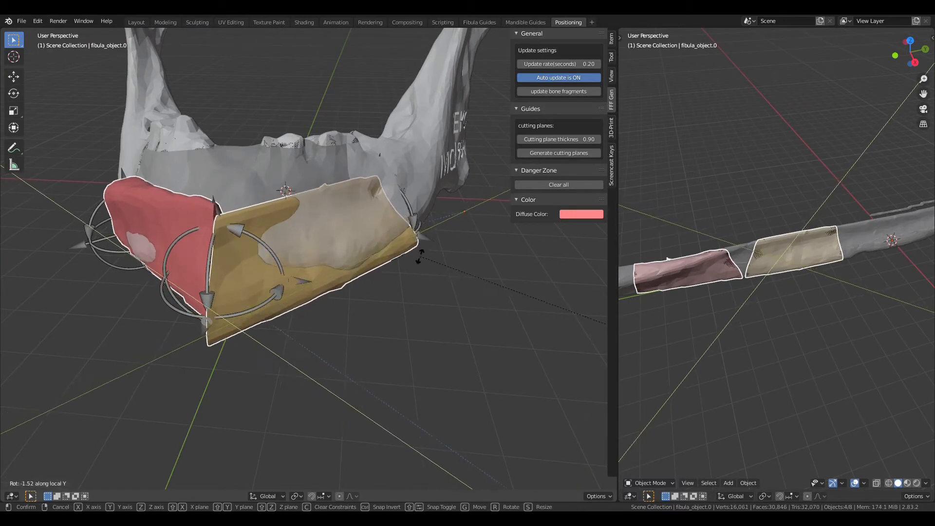
{"action": "left_click", "coordinate": [408, 253]}
{"action": "left_click", "coordinate": [408, 245]}
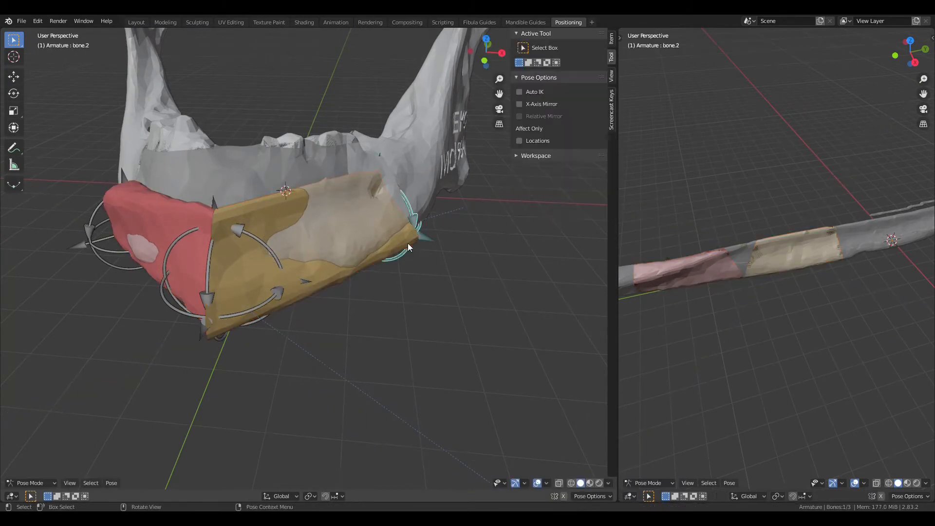
{"action": "middle_click_drag", "start_coordinate": [408, 245], "coordinate": [441, 263]}
{"action": "left_click", "coordinate": [396, 288]}
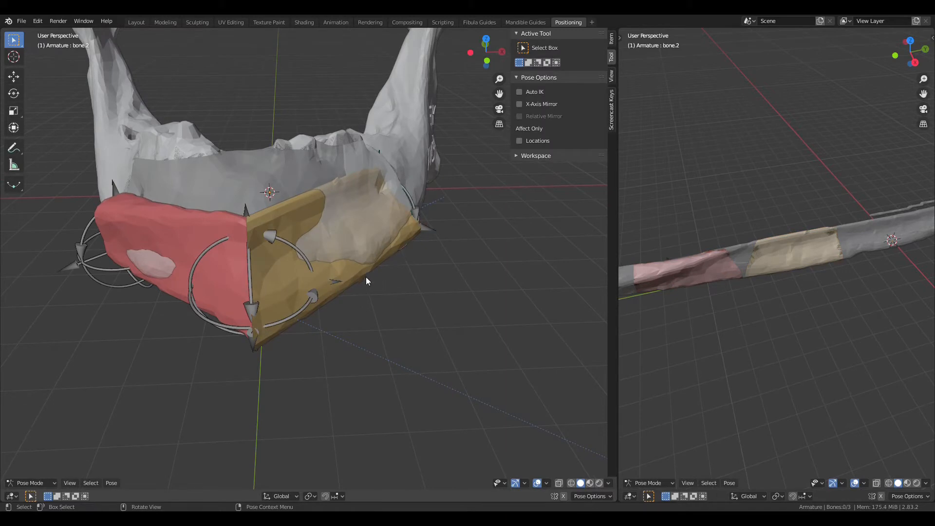
Step: Rotate the yellow segment about 10 degrees around its local Y axis to align its surface with the mandible contour
{"action": "left_click", "coordinate": [362, 276]}
{"action": "middle_click_drag", "start_coordinate": [419, 277], "coordinate": [422, 277]}
{"action": "key", "text": "r"}
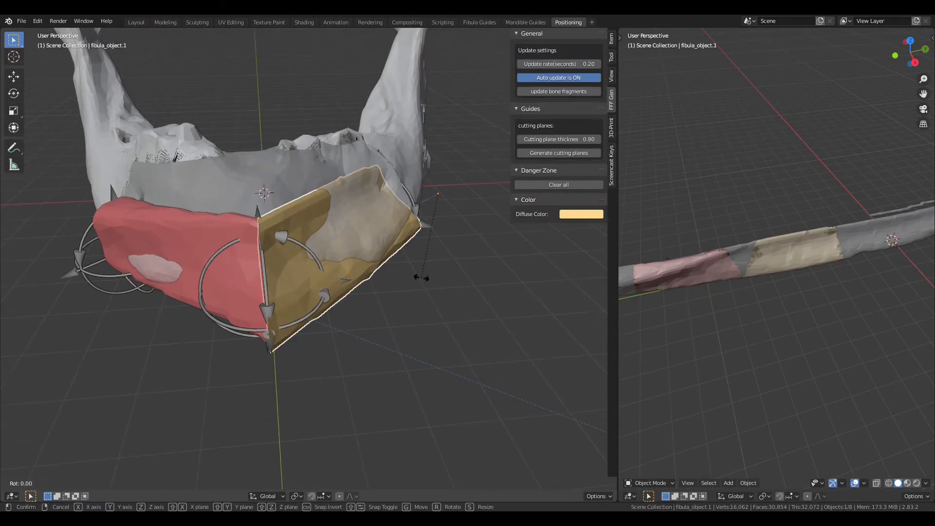
{"action": "key", "text": "y"}
{"action": "key", "text": "y"}
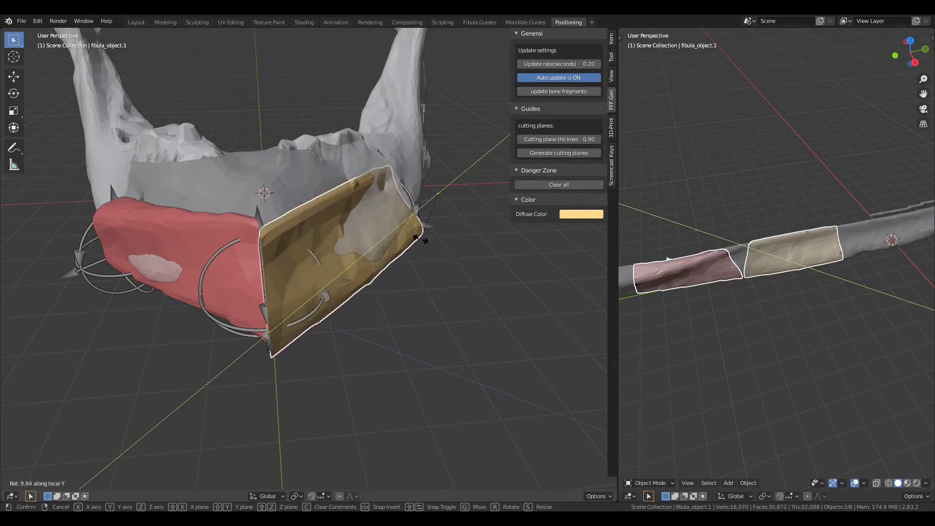
{"action": "left_click", "coordinate": [422, 247]}
Step: Rotate the red segment around its local Y axis to match the yellow segment's new orientation at the chin joint
{"action": "middle_click_drag", "start_coordinate": [426, 234], "coordinate": [346, 270]}
{"action": "left_click", "coordinate": [286, 264]}
{"action": "middle_click_drag", "start_coordinate": [287, 267], "coordinate": [454, 297]}
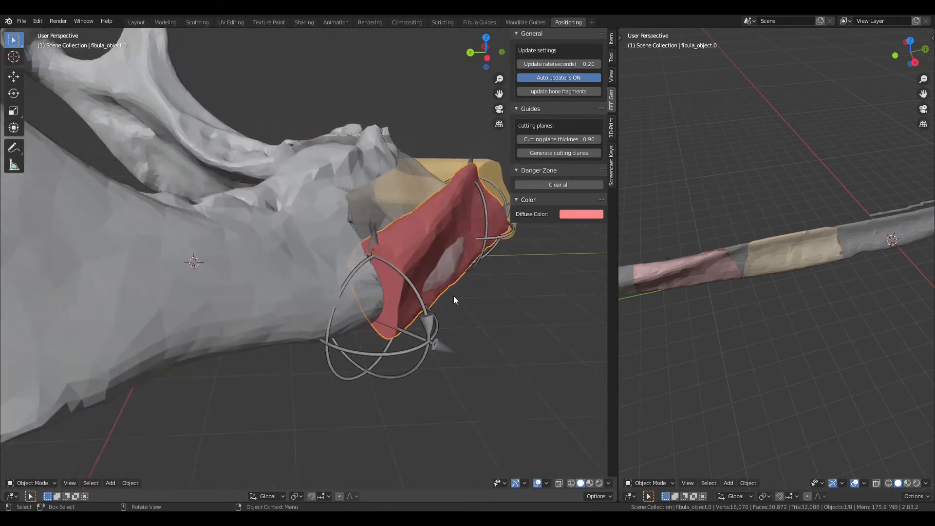
{"action": "key", "text": "r"}
{"action": "key", "text": "y"}
{"action": "key", "text": "y"}
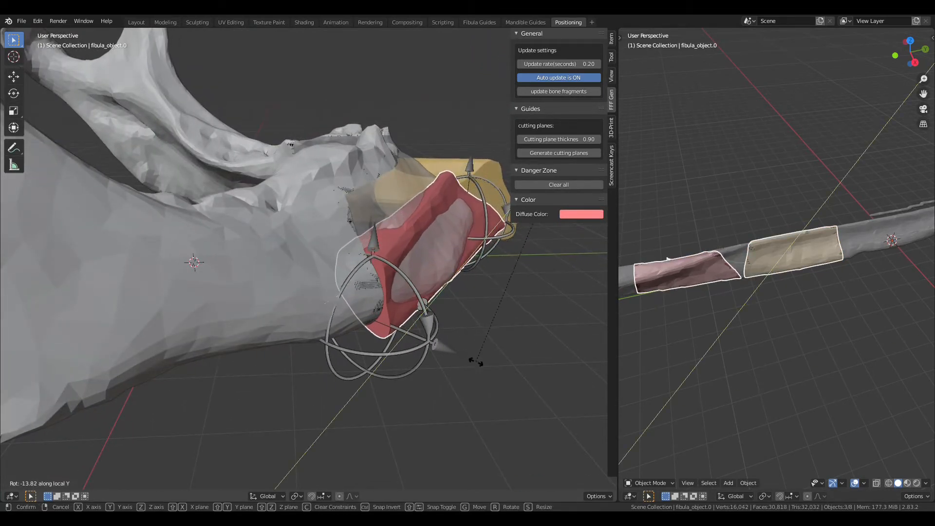
{"action": "left_click", "coordinate": [428, 278]}
{"action": "middle_click_drag", "start_coordinate": [429, 278], "coordinate": [367, 281]}
Step: Slide the yellow segment about -0.7 cm along its local Y axis to take it from a different stretch of the fibula
{"action": "left_click", "coordinate": [366, 280]}
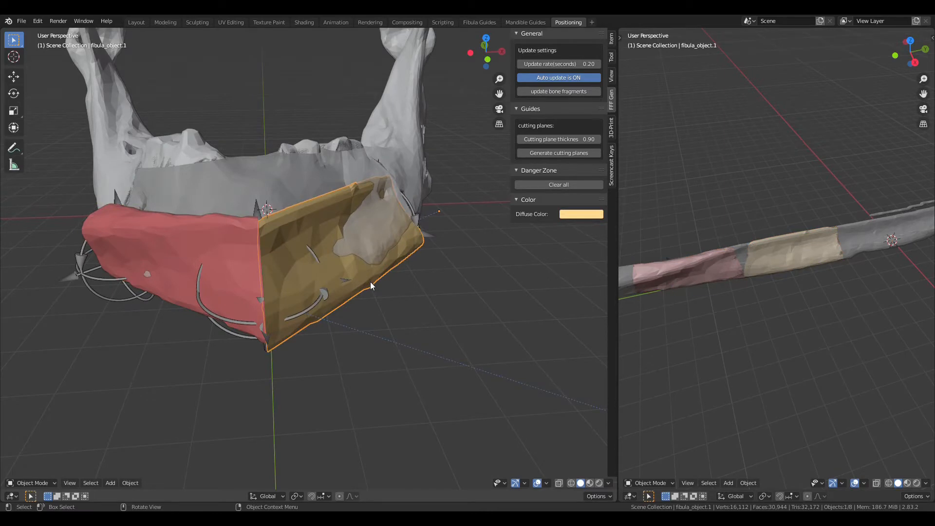
{"action": "key", "text": "g"}
{"action": "key", "text": "y"}
{"action": "key", "text": "y"}
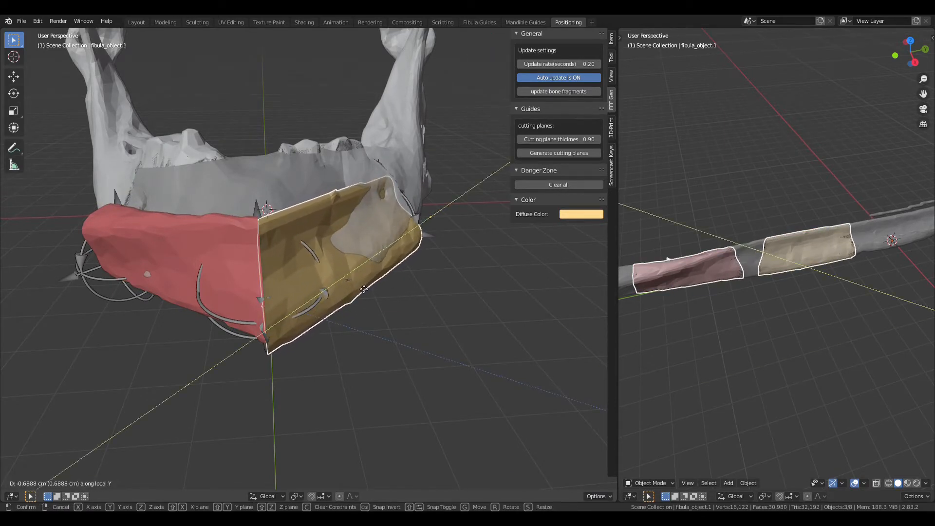
{"action": "left_click", "coordinate": [365, 288]}
Step: Rotate the control joining the two segments a few degrees around global Z to correct the shared cut angle
{"action": "middle_click_drag", "start_coordinate": [365, 288], "coordinate": [417, 330]}
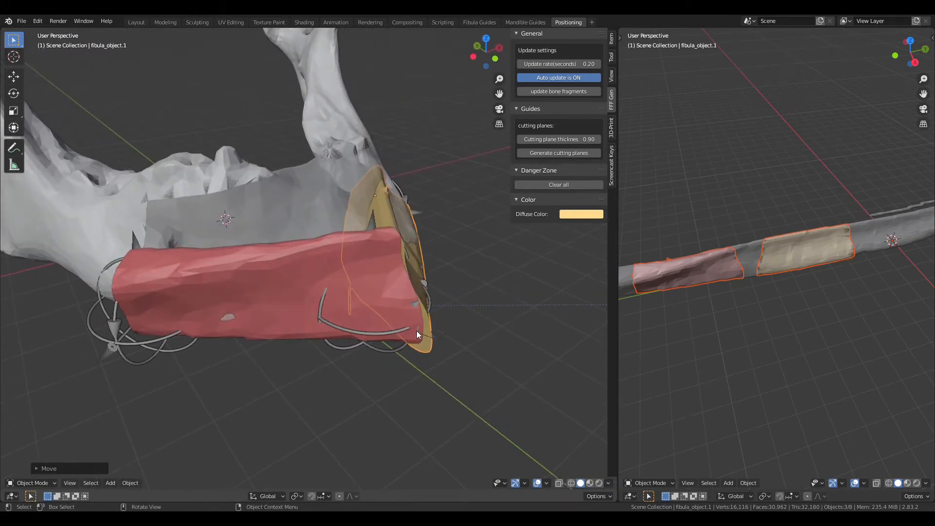
{"action": "left_click", "coordinate": [399, 348]}
{"action": "key", "text": "ctrl+Tab"}
{"action": "key", "text": "r"}
{"action": "key", "text": "z"}
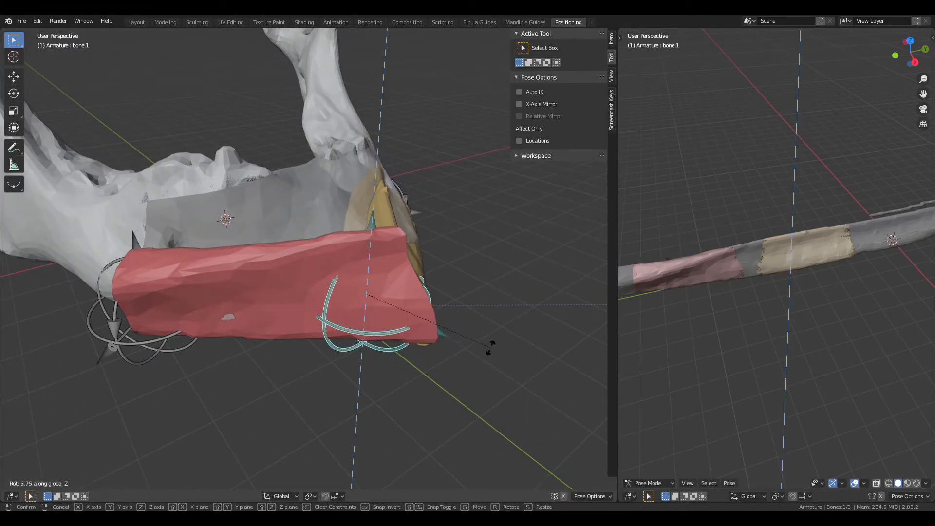
{"action": "left_click", "coordinate": [487, 355]}
Step: Nudge the control at the yellow segment's outer end to seat that end against the mandible stump
{"action": "middle_click_drag", "start_coordinate": [482, 341], "coordinate": [513, 298]}
{"action": "left_click", "coordinate": [465, 278]}
{"action": "key", "text": "g"}
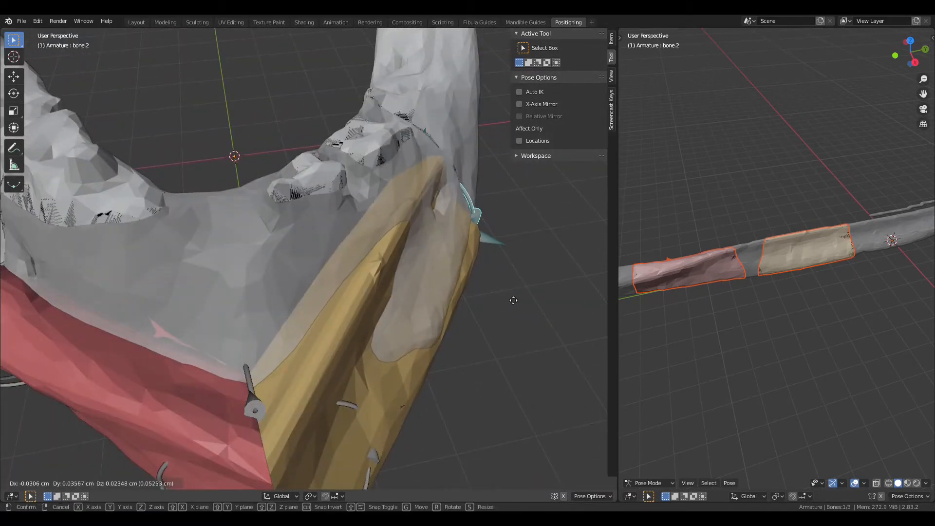
{"action": "left_click", "coordinate": [498, 301]}
Step: Move the control joining the two segments about 0.93 cm along global Y toward the mandible in the top view
{"action": "middle_click_drag", "start_coordinate": [498, 302], "coordinate": [325, 429]}
{"action": "left_click", "coordinate": [327, 444]}
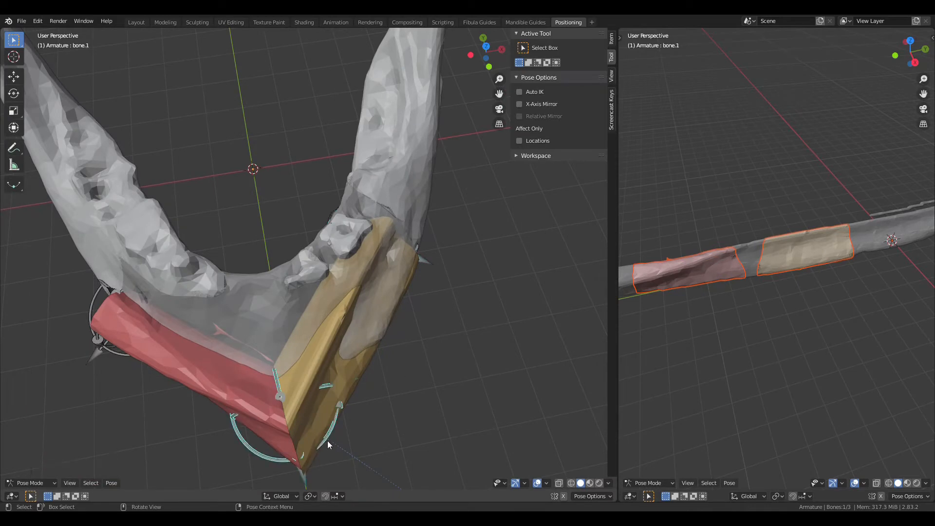
{"action": "key", "text": "KP_7"}
{"action": "key", "text": "g"}
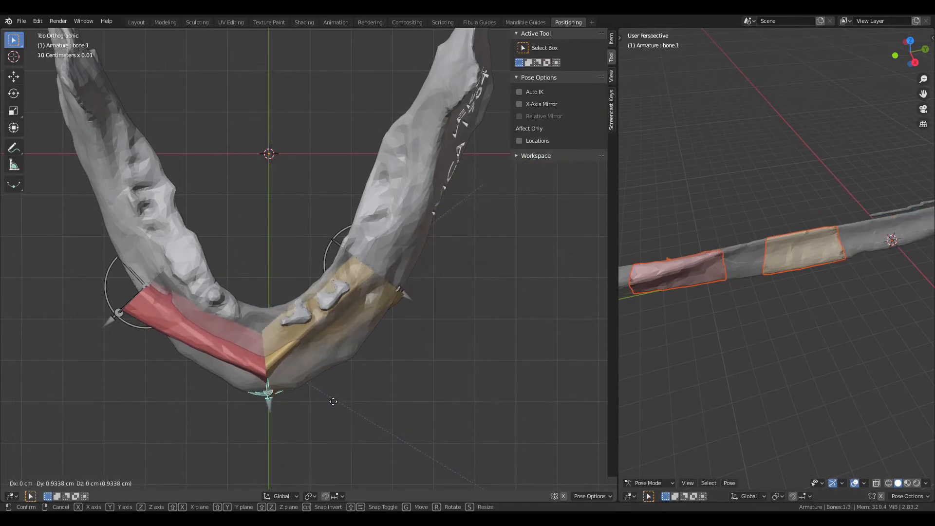
{"action": "left_click", "coordinate": [333, 402]}
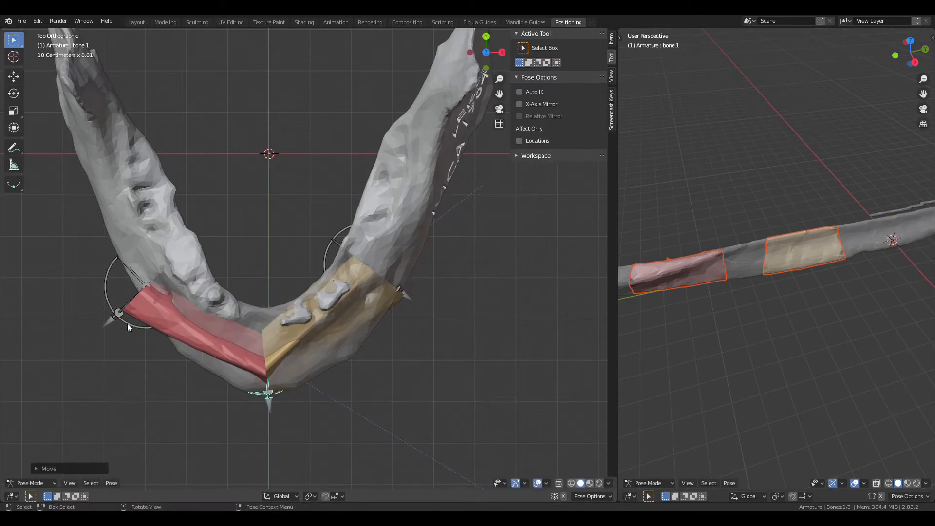
Step: Shift the control at the red segment's outer end inward in the top view and rotate it to match the mandible stump
{"action": "key", "text": "g"}
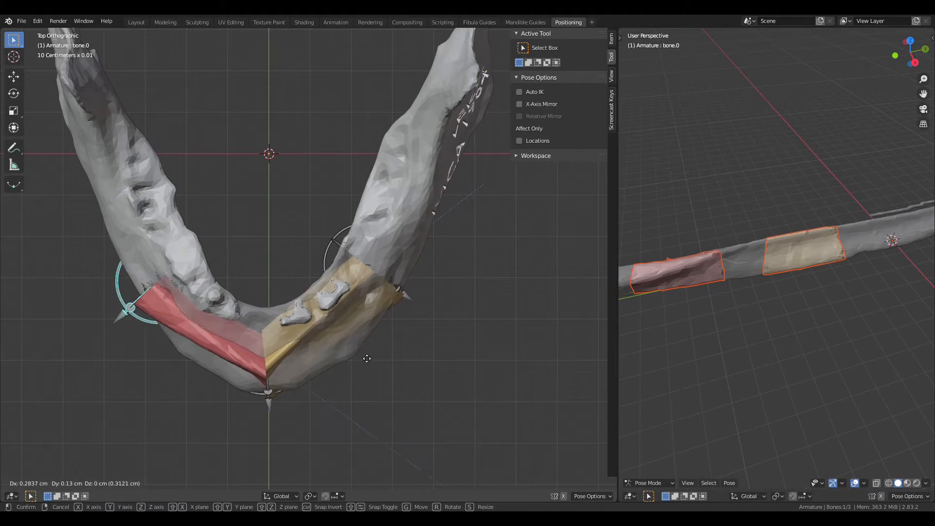
{"action": "left_click", "coordinate": [370, 350]}
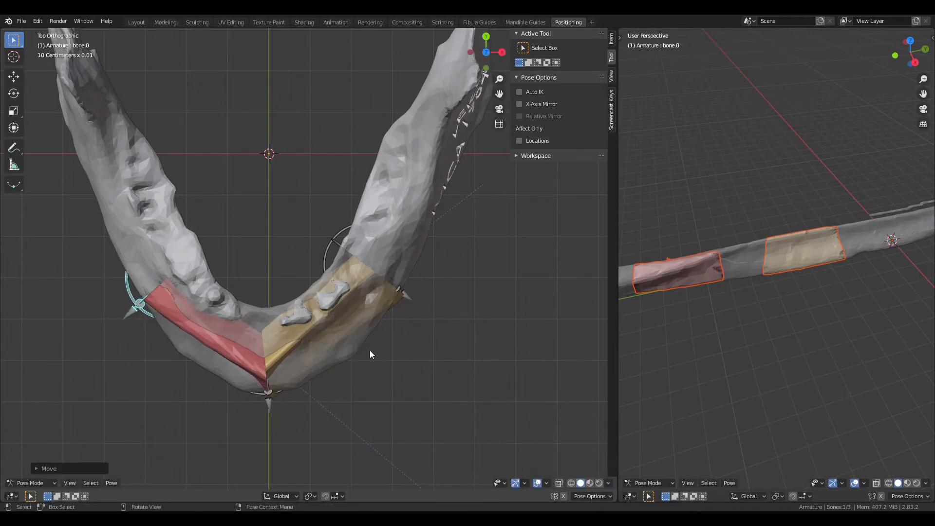
{"action": "key", "text": "r"}
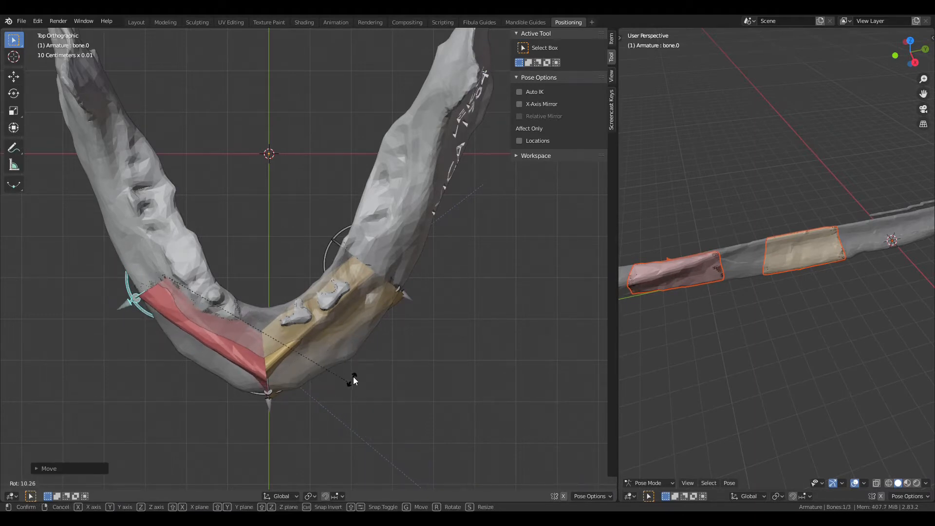
{"action": "left_click", "coordinate": [148, 346]}
Step: Rotate the red segment's outer-end control about -10 degrees around global Z and nudge it against the mandible stump
{"action": "middle_click_drag", "start_coordinate": [148, 346], "coordinate": [419, 355]}
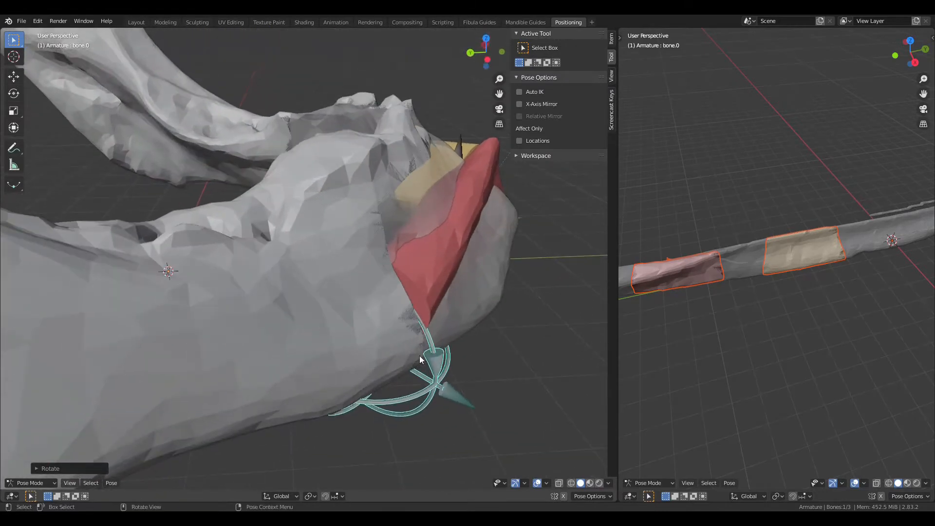
{"action": "key", "text": "r"}
{"action": "key", "text": "z"}
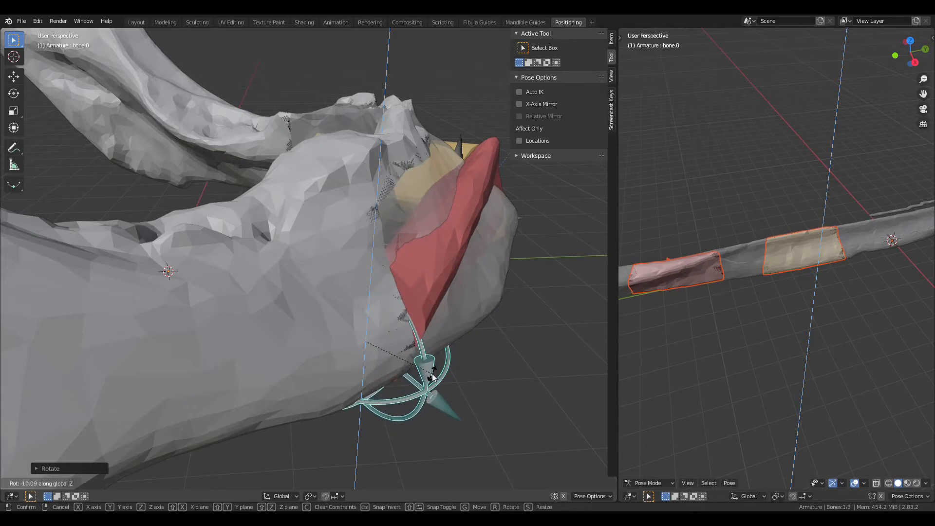
{"action": "left_click", "coordinate": [433, 378]}
{"action": "middle_click_drag", "start_coordinate": [433, 378], "coordinate": [466, 369]}
{"action": "key", "text": "g"}
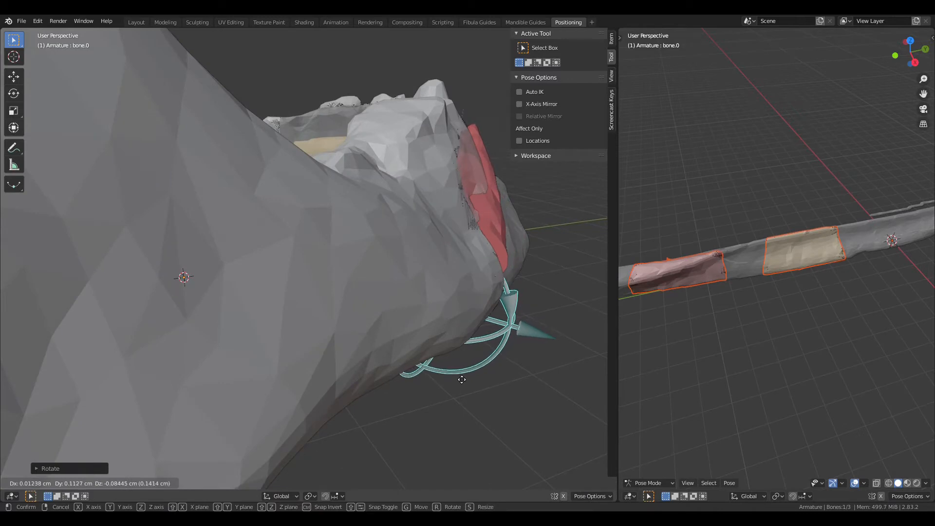
{"action": "left_click", "coordinate": [458, 378]}
Step: Lower the control joining the two segments about 0.23 cm along global Z
{"action": "middle_click_drag", "start_coordinate": [457, 376], "coordinate": [246, 265]}
{"action": "left_click", "coordinate": [229, 256]}
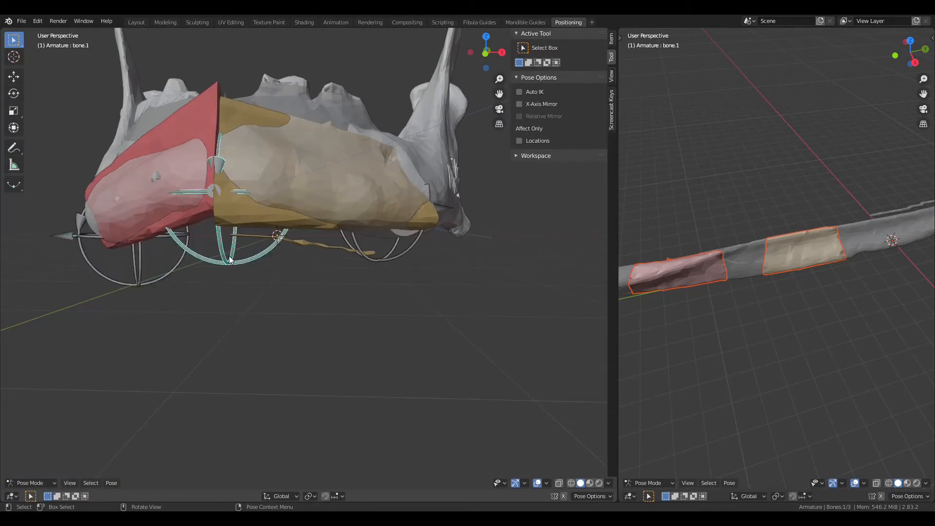
{"action": "key", "text": "g"}
{"action": "key", "text": "z"}
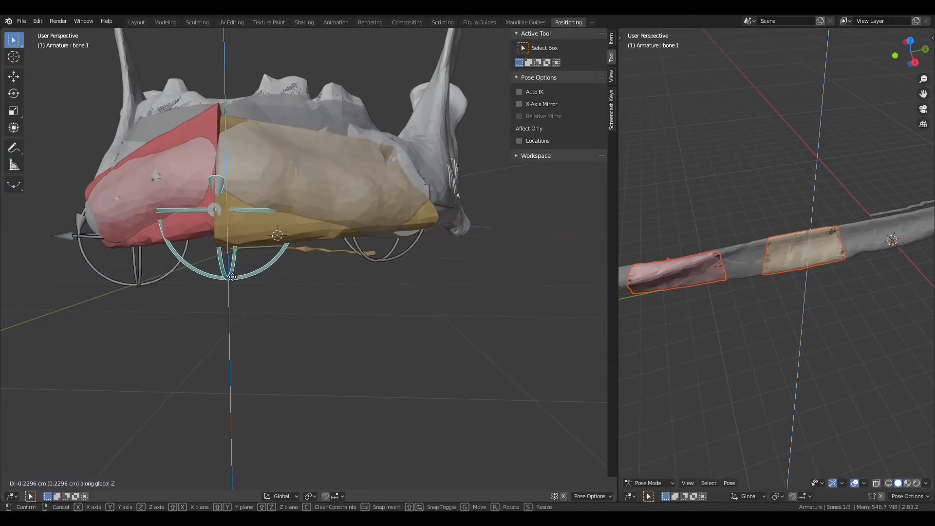
{"action": "left_click", "coordinate": [232, 276]}
Step: Rotate the red segment around its local Y axis to align its surface with the front of the mandible
{"action": "middle_click_drag", "start_coordinate": [232, 276], "coordinate": [290, 320]}
{"action": "left_click", "coordinate": [315, 278]}
{"action": "key", "text": "r"}
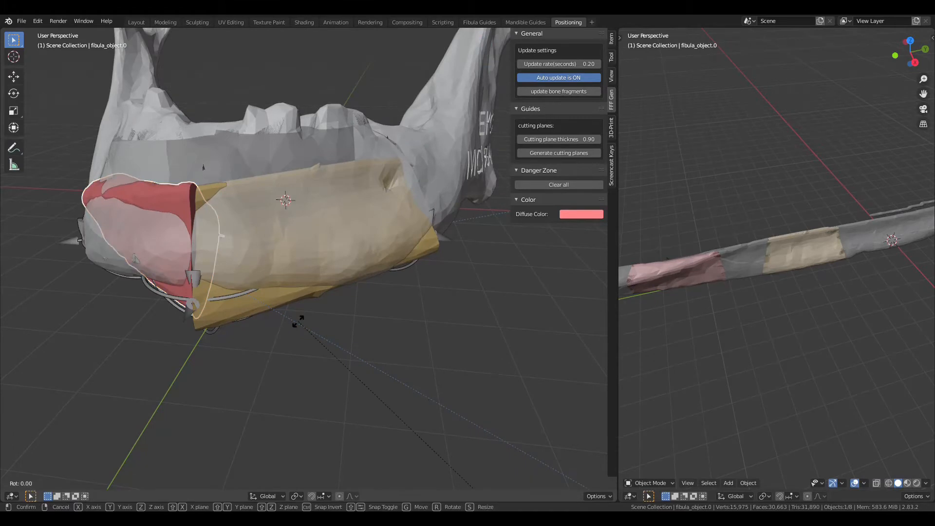
{"action": "key", "text": "y"}
{"action": "key", "text": "y"}
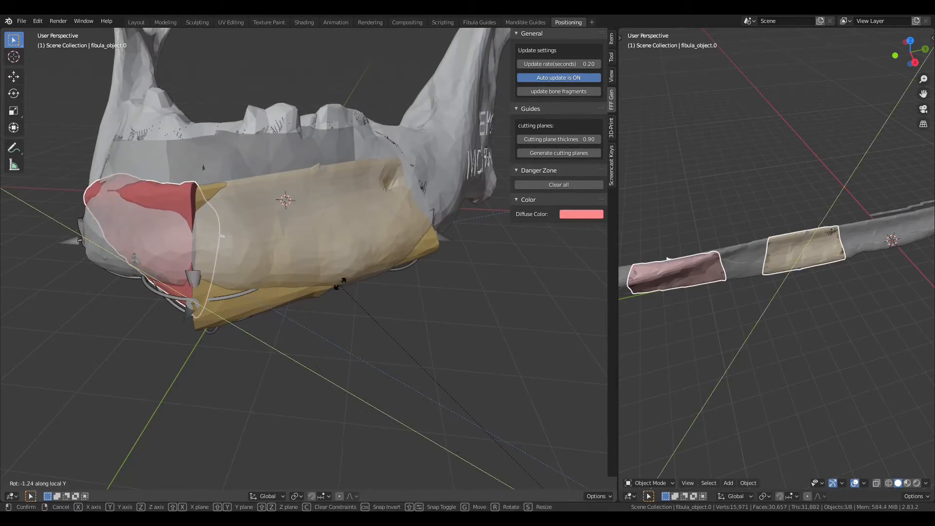
{"action": "left_click", "coordinate": [488, 242]}
Step: Shift the red segment slightly downward along global Z
{"action": "key", "text": "g"}
{"action": "key", "text": "z"}
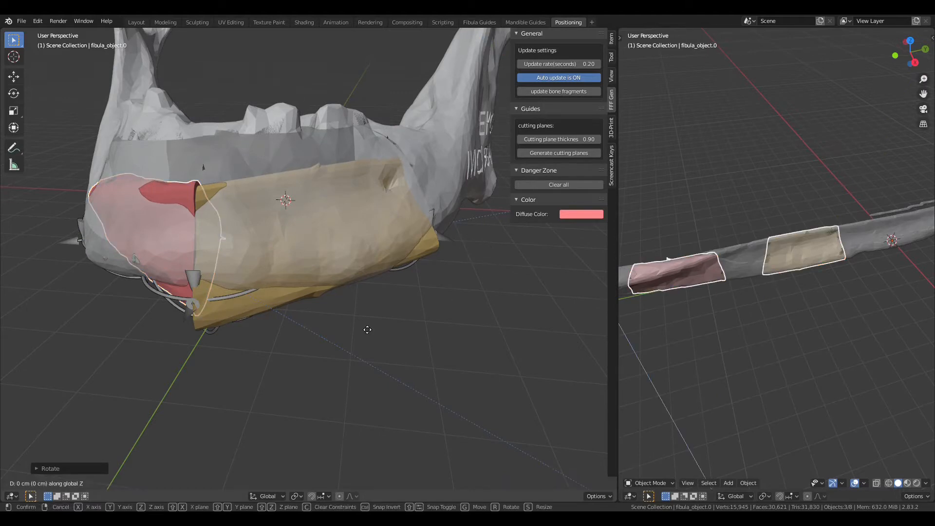
{"action": "left_click", "coordinate": [367, 358]}
Step: Switch to the armature's pose controls and raise the red segment's outer-end control slightly along global Z
{"action": "middle_click_drag", "start_coordinate": [264, 338], "coordinate": [383, 309]}
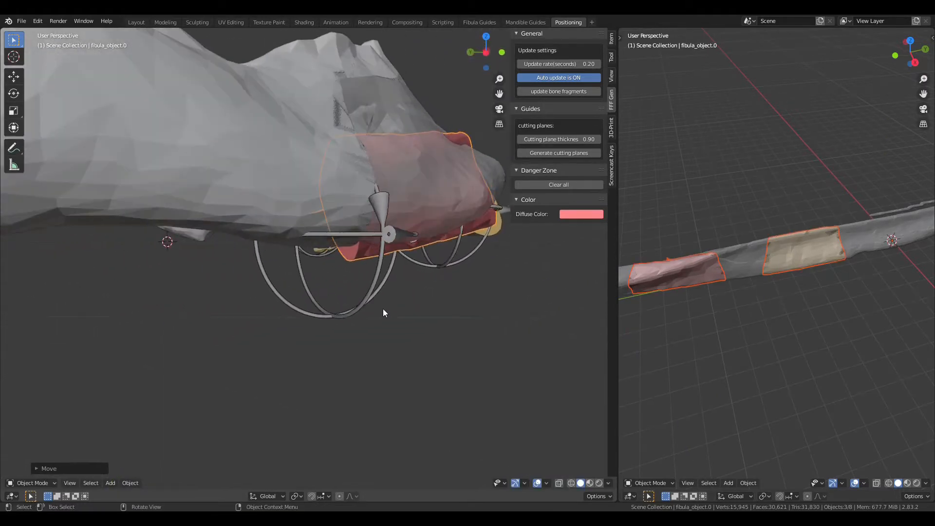
{"action": "left_click", "coordinate": [365, 307]}
{"action": "key", "text": "ctrl+Tab"}
{"action": "key", "text": "g"}
{"action": "key", "text": "z"}
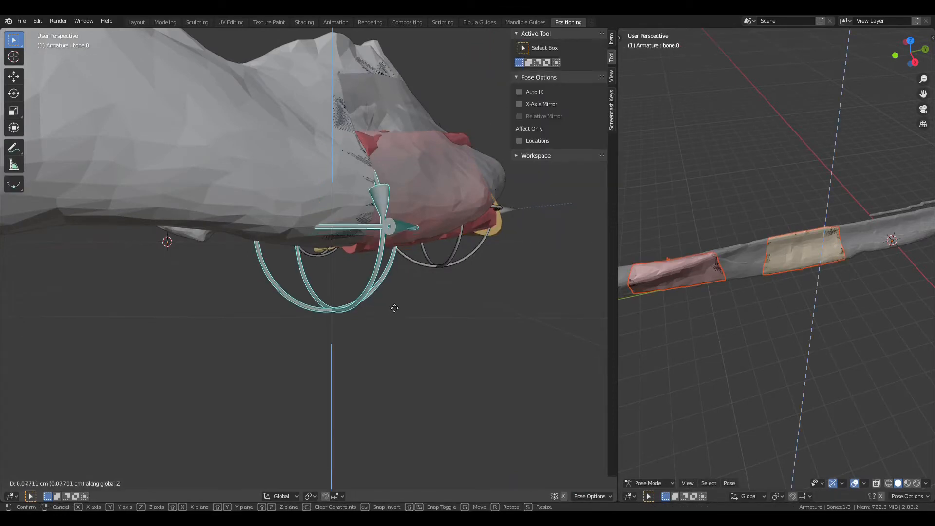
{"action": "left_click", "coordinate": [391, 299]}
Step: Raise the control joining the two segments slightly more than 0.1 cm along global Z
{"action": "middle_click_drag", "start_coordinate": [391, 299], "coordinate": [412, 270]}
{"action": "left_click", "coordinate": [227, 253]}
{"action": "middle_click_drag", "start_coordinate": [279, 295], "coordinate": [297, 320]}
{"action": "key", "text": "g"}
{"action": "key", "text": "z"}
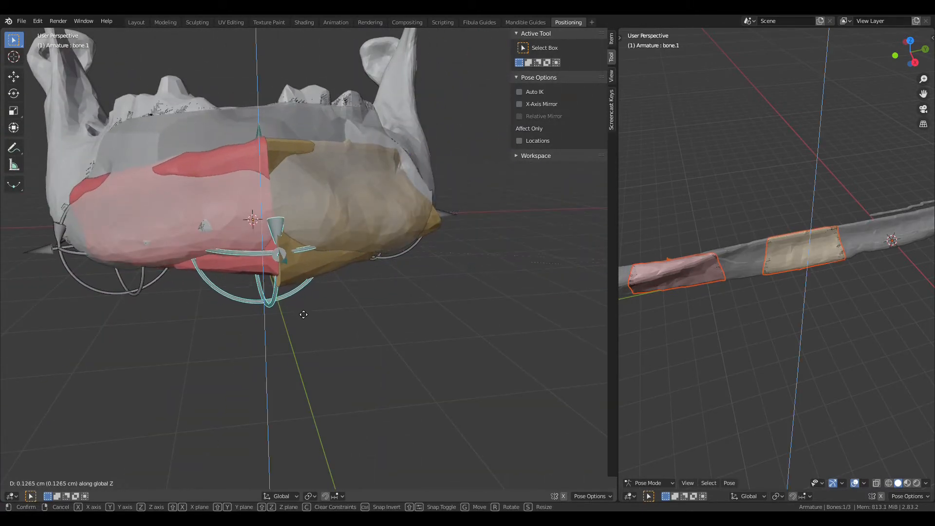
{"action": "left_click", "coordinate": [299, 308]}
Step: Adjust the yellow segment's height along global Z so it lines up with the red segment at the chin joint
{"action": "middle_click_drag", "start_coordinate": [300, 309], "coordinate": [341, 316]}
{"action": "left_click", "coordinate": [390, 264]}
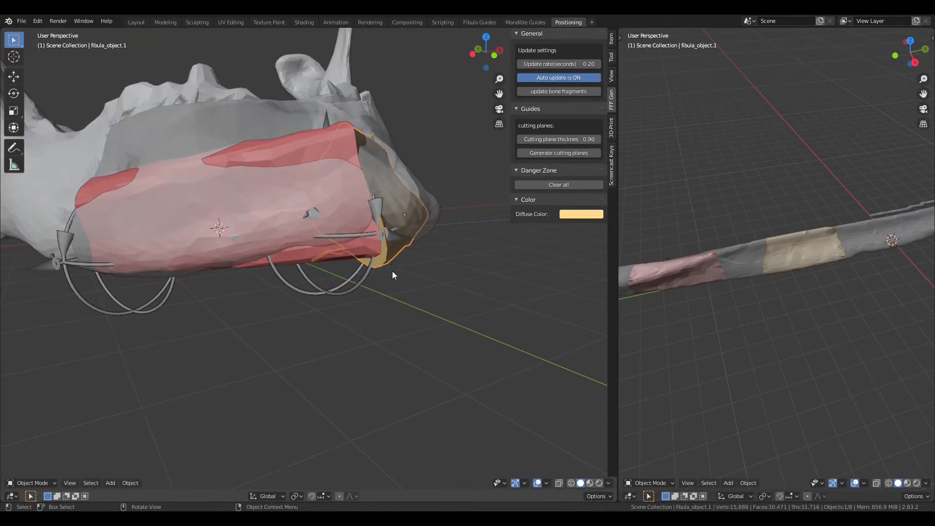
{"action": "key", "text": "g"}
{"action": "key", "text": "z"}
{"action": "left_click", "coordinate": [405, 307]}
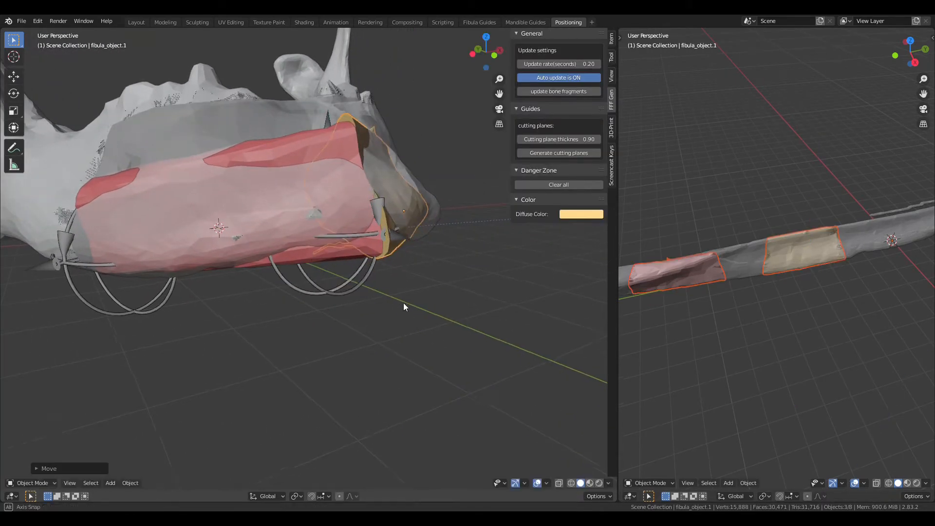
{"action": "middle_click_drag", "start_coordinate": [403, 302], "coordinate": [405, 332]}
{"action": "key", "text": "g"}
{"action": "key", "text": "z"}
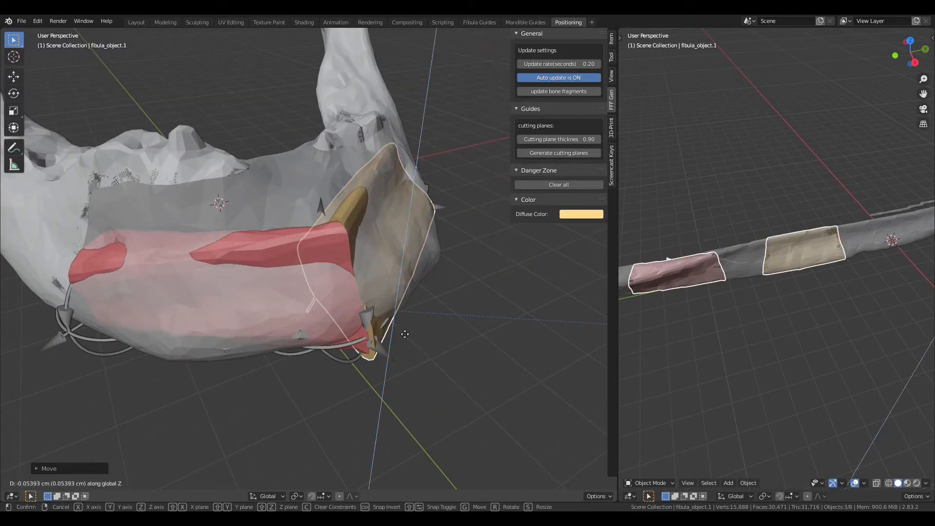
{"action": "left_click", "coordinate": [403, 331]}
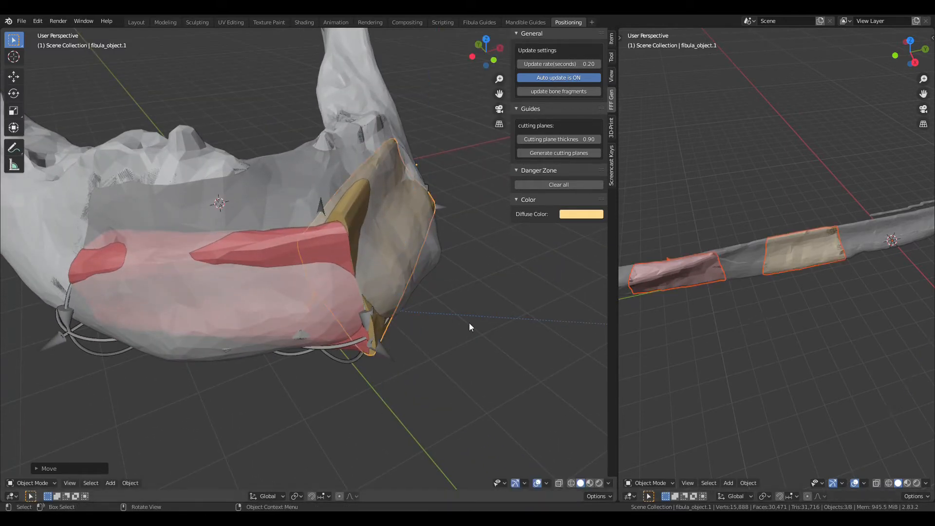
Step: Slide the yellow segment about 1.39 cm along its local Y axis to take it from closer to the red segment's fibula stretch
{"action": "middle_click_drag", "start_coordinate": [469, 322], "coordinate": [449, 326]}
{"action": "key", "text": "g"}
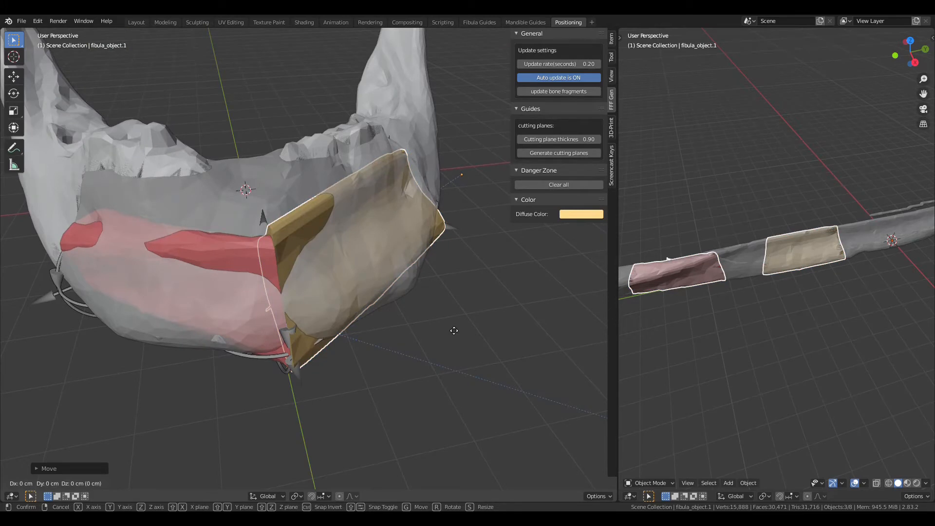
{"action": "key", "text": "y"}
{"action": "key", "text": "y"}
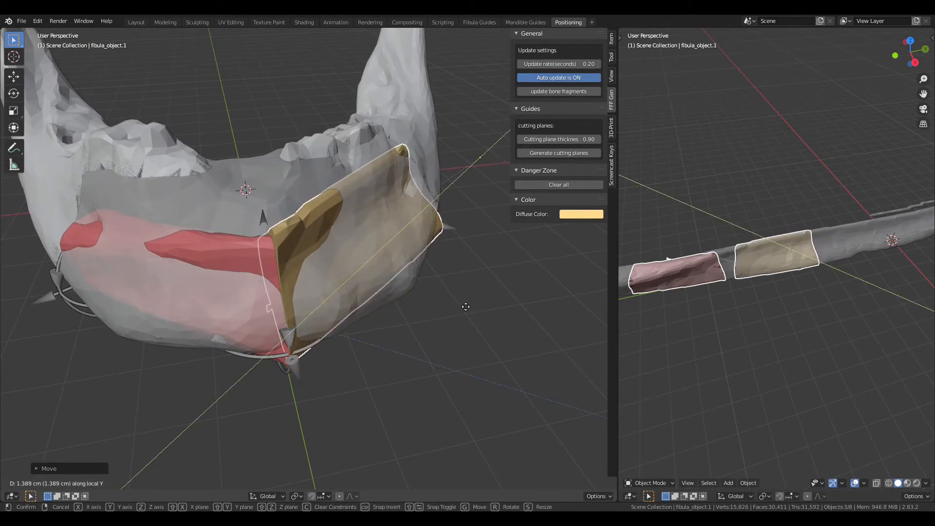
{"action": "left_click", "coordinate": [466, 306]}
Step: Measure the narrowest gap between the two segments on the fibula in the top view, and delete the ruler
{"action": "middle_click_drag", "start_coordinate": [826, 289], "coordinate": [813, 356]}
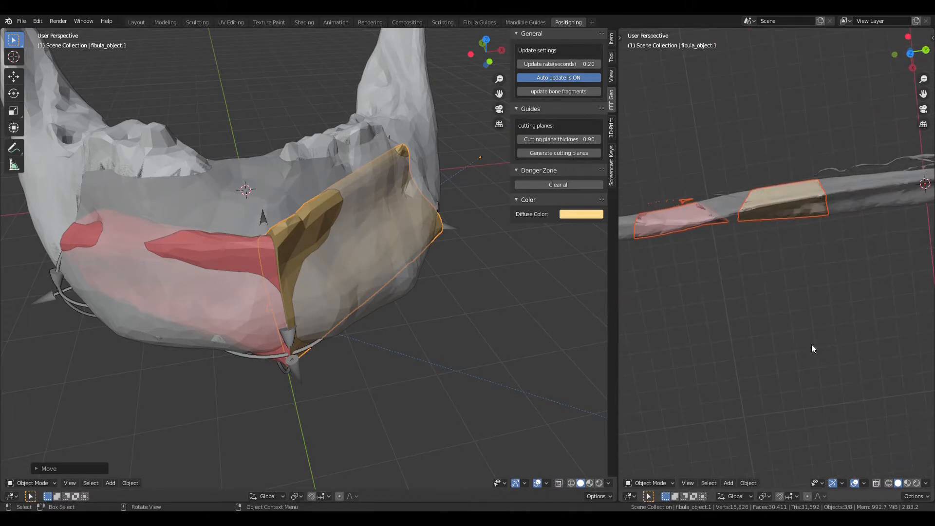
{"action": "key", "text": "KP_7"}
{"action": "middle_click_drag", "start_coordinate": [741, 332], "coordinate": [787, 218], "text": "shift"}
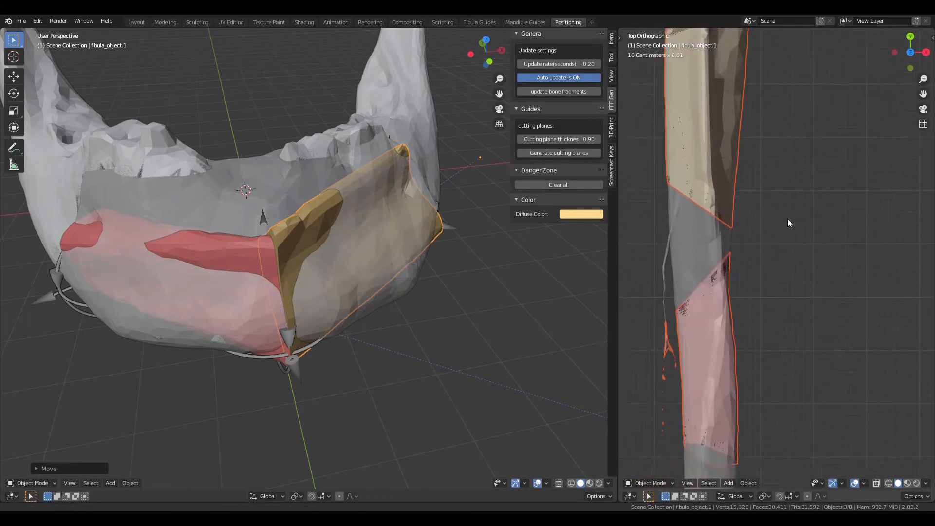
{"action": "scroll", "coordinate": [787, 218], "scroll_direction": "up", "scroll_amount": 2}
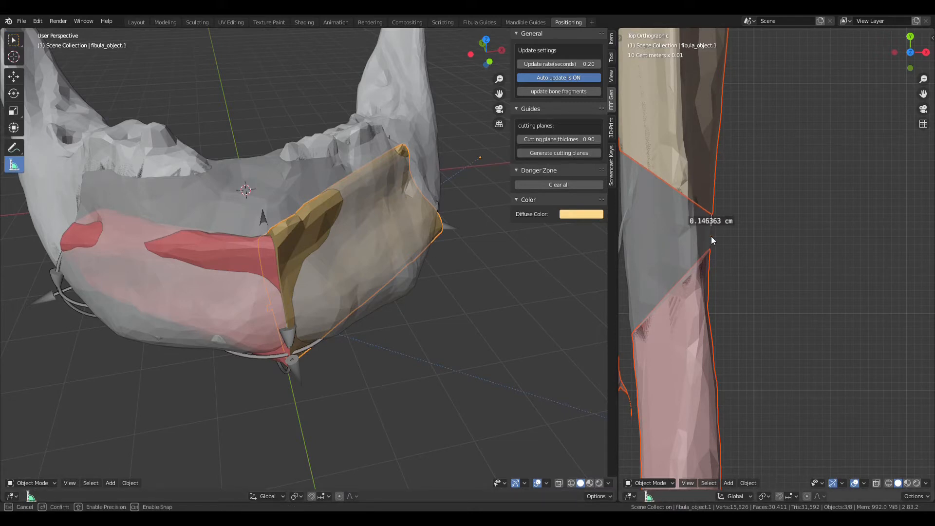
{"action": "left_click_drag", "start_coordinate": [710, 244], "coordinate": [711, 248]}
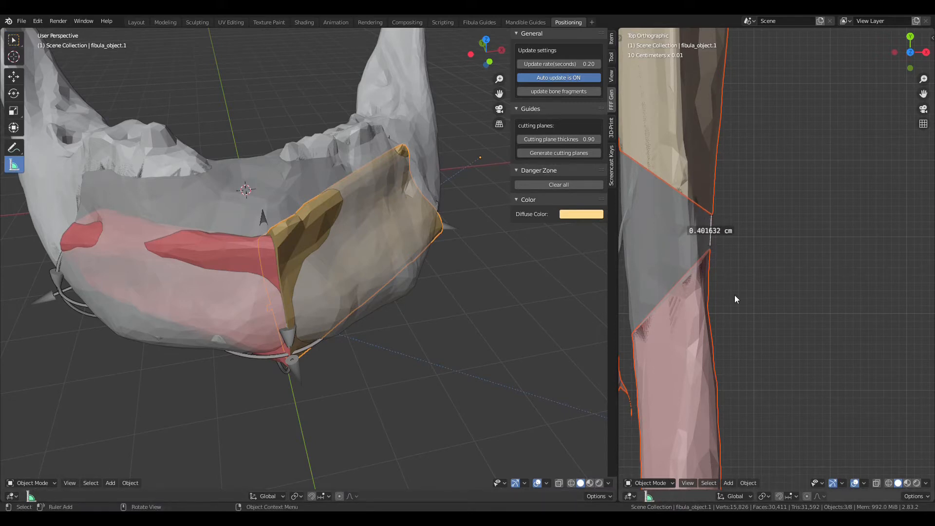
{"action": "key", "text": "Delete"}
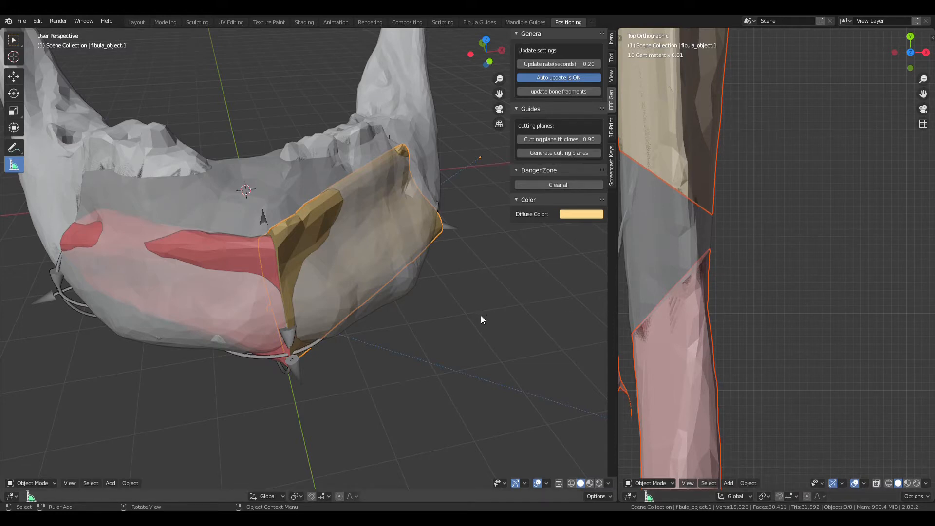
Step: Slide the yellow segment about -0.2 cm along its local Y axis and lower it about 0.07 cm along global Z
{"action": "key", "text": "g"}
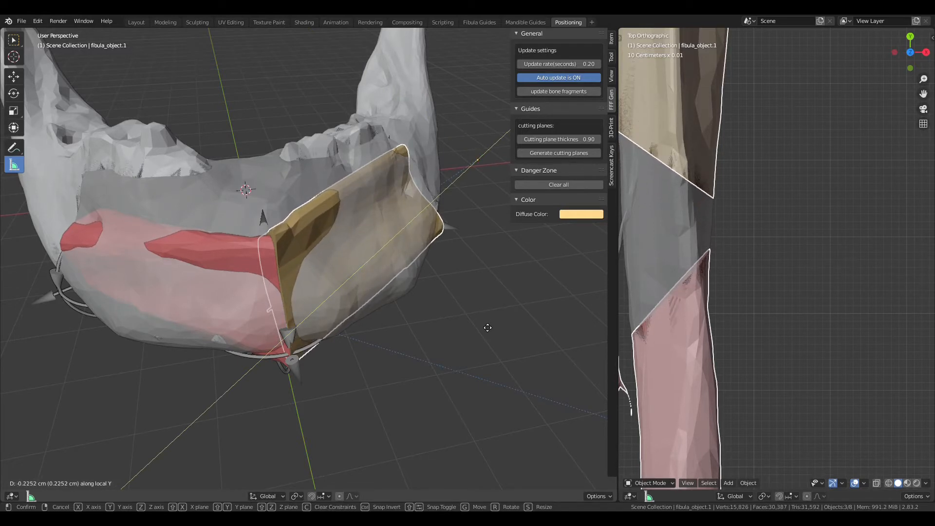
{"action": "left_click", "coordinate": [485, 325]}
{"action": "middle_click_drag", "start_coordinate": [467, 306], "coordinate": [434, 284]}
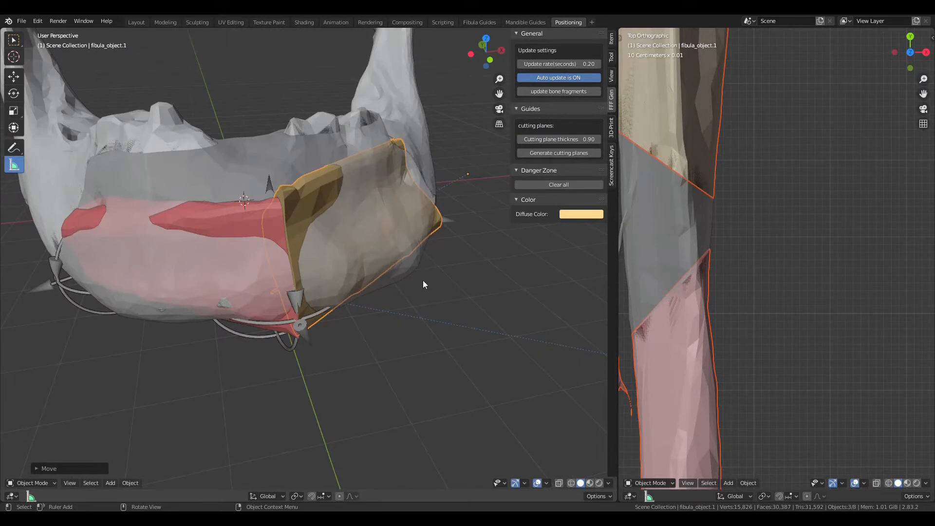
{"action": "key", "text": "g"}
{"action": "key", "text": "z"}
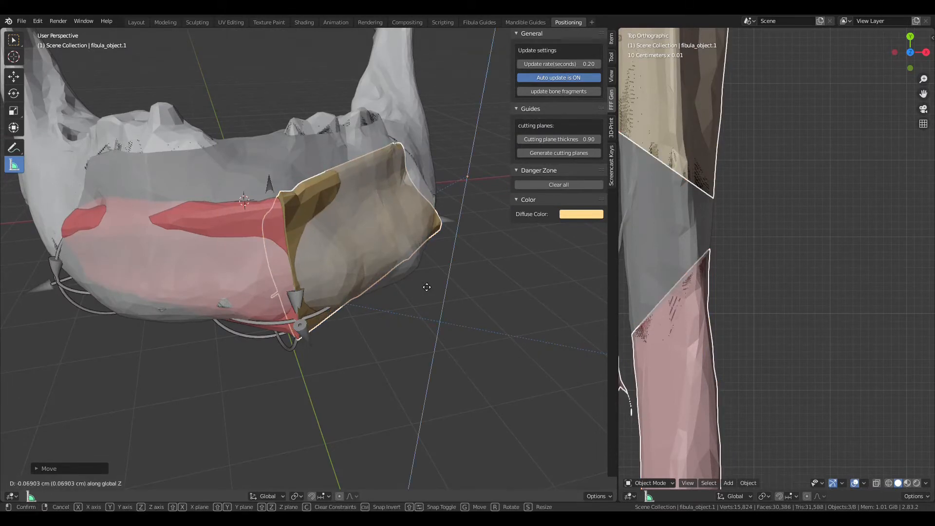
{"action": "left_click", "coordinate": [427, 288]}
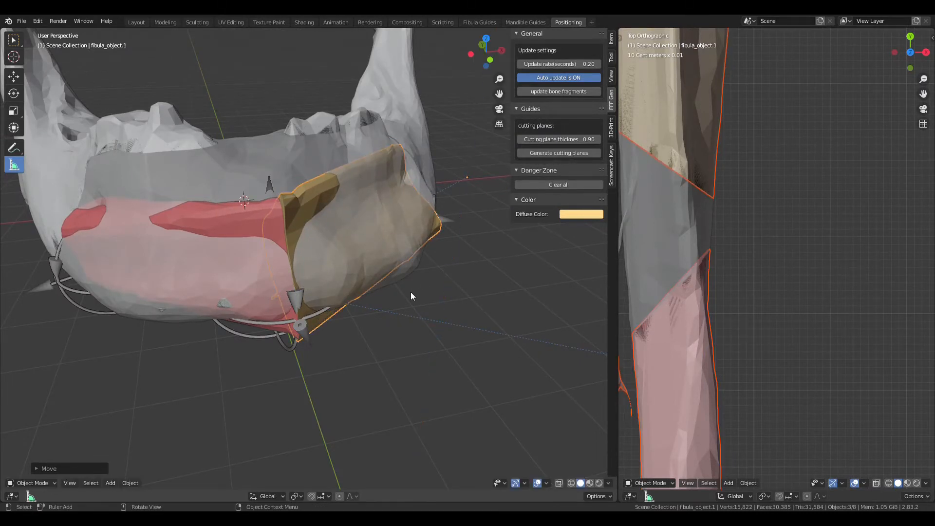
Step: Nudge the control at the yellow segment's outer end about 0.08 cm to refine its fit against the mandible stump
{"action": "middle_click_drag", "start_coordinate": [411, 291], "coordinate": [477, 303]}
{"action": "left_click", "coordinate": [408, 259]}
{"action": "key", "text": "ctrl+Tab"}
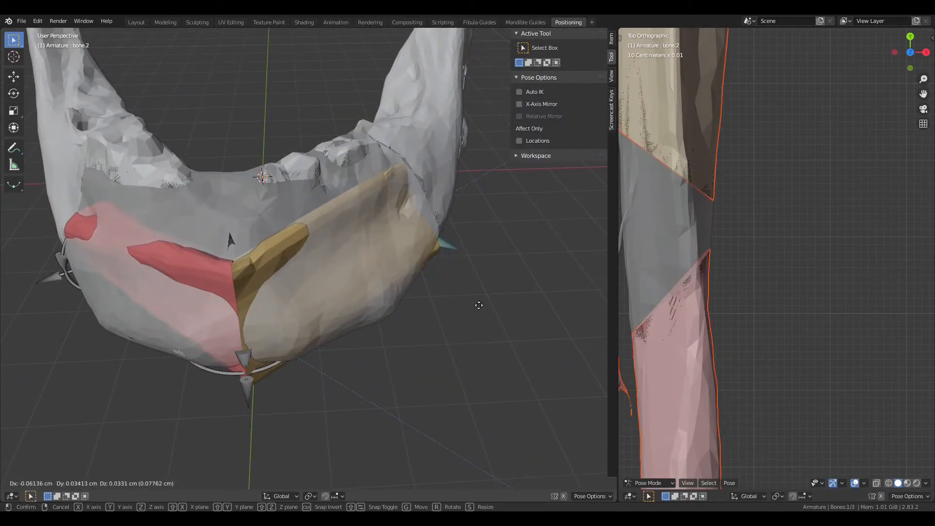
{"action": "left_click", "coordinate": [479, 305]}
Step: Fine-tune the height of the yellow segment's outer end along global Z and nudge the control where the two segments meet
{"action": "middle_click_drag", "start_coordinate": [478, 287], "coordinate": [399, 238]}
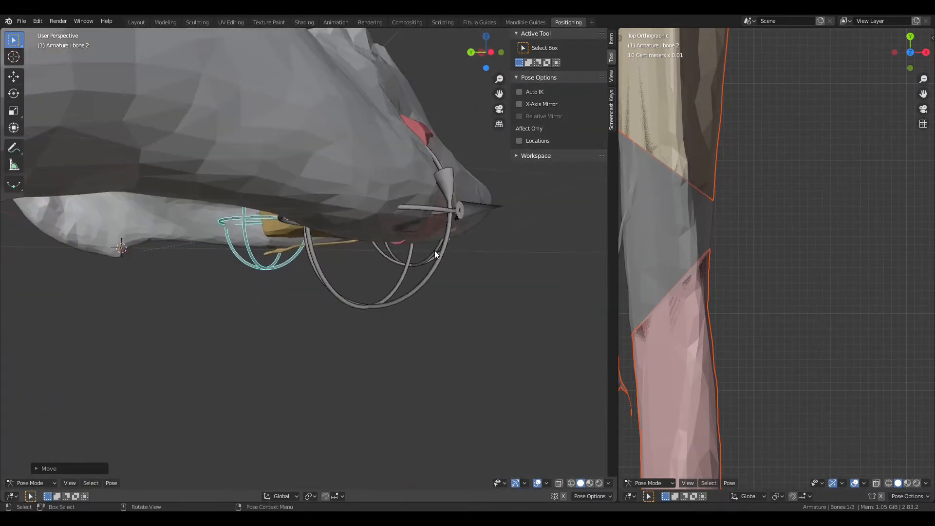
{"action": "middle_click_drag", "start_coordinate": [456, 248], "coordinate": [333, 286]}
{"action": "key", "text": "g"}
{"action": "key", "text": "z"}
{"action": "left_click", "coordinate": [506, 243]}
{"action": "left_click", "coordinate": [374, 321]}
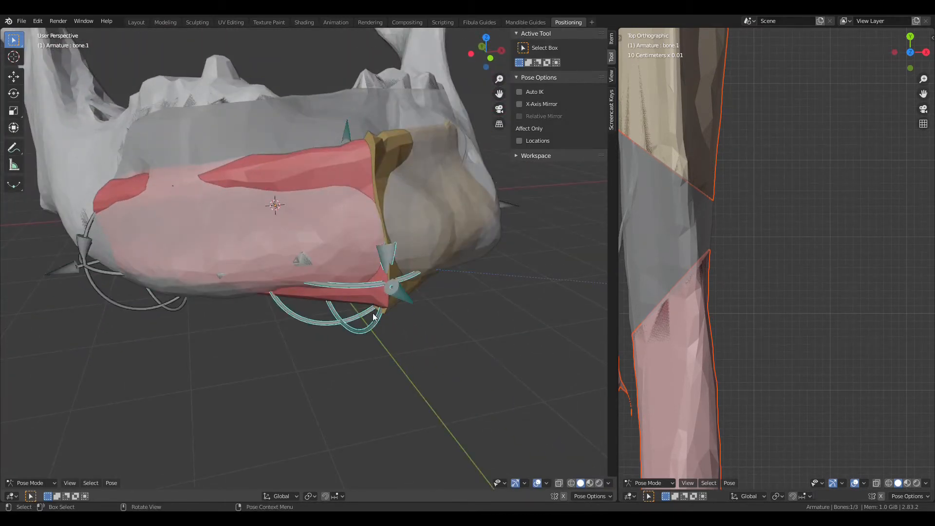
{"action": "middle_click_drag", "start_coordinate": [421, 281], "coordinate": [279, 293]}
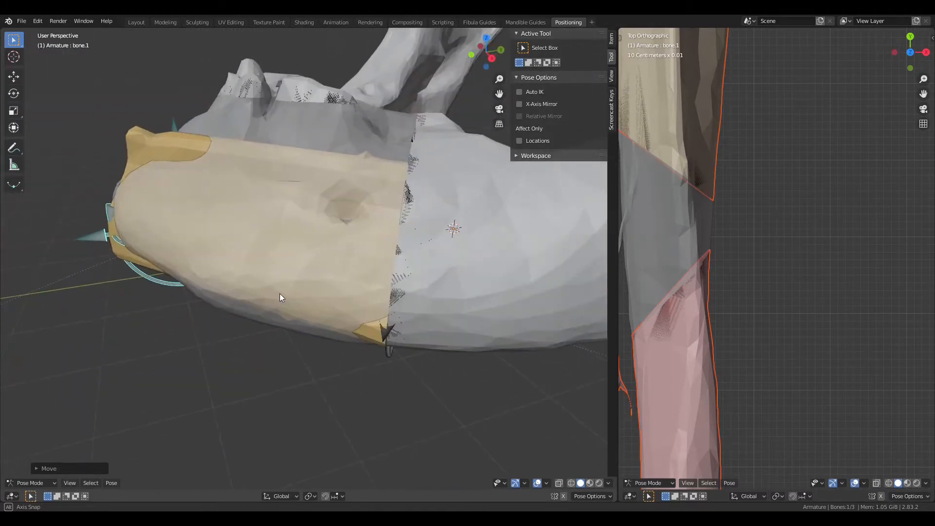
Step: Examine how both segments fit the mandible from the front, sides, above and below, and how they lie along the fibula
{"action": "middle_click_drag", "start_coordinate": [374, 242], "coordinate": [428, 244]}
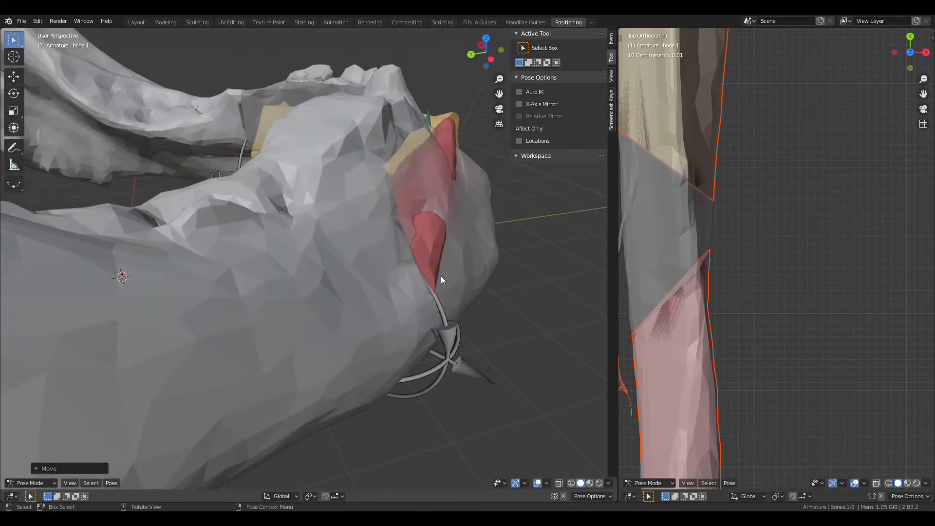
{"action": "middle_click_drag", "start_coordinate": [441, 276], "coordinate": [450, 320]}
{"action": "scroll", "coordinate": [451, 320], "scroll_direction": "down", "scroll_amount": 5}
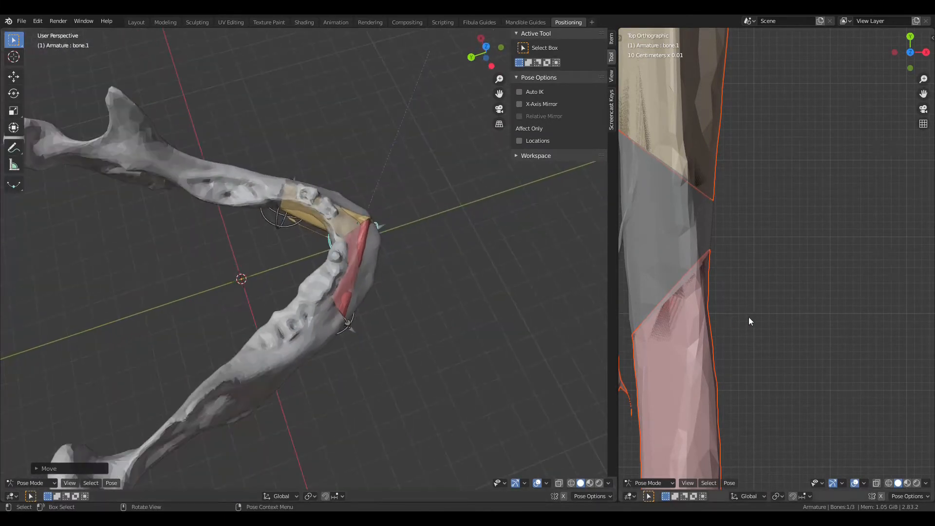
{"action": "scroll", "coordinate": [749, 322], "scroll_direction": "down", "scroll_amount": 5}
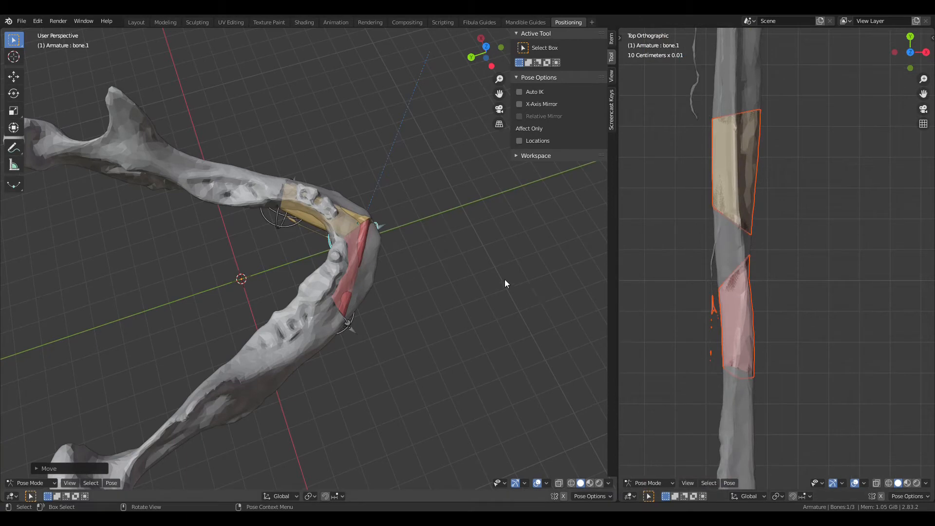
{"action": "middle_click_drag", "start_coordinate": [503, 203], "coordinate": [400, 218]}
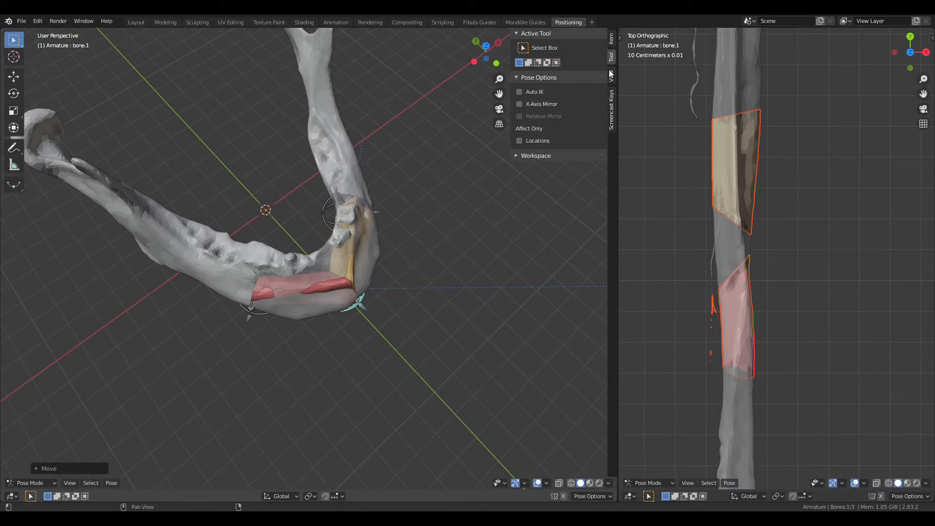
{"action": "middle_click_drag", "start_coordinate": [447, 183], "coordinate": [371, 229]}
{"action": "left_click", "coordinate": [417, 279]}
{"action": "middle_click_drag", "start_coordinate": [417, 279], "coordinate": [389, 152]}
{"action": "scroll", "coordinate": [343, 272], "scroll_direction": "up", "scroll_amount": 3}
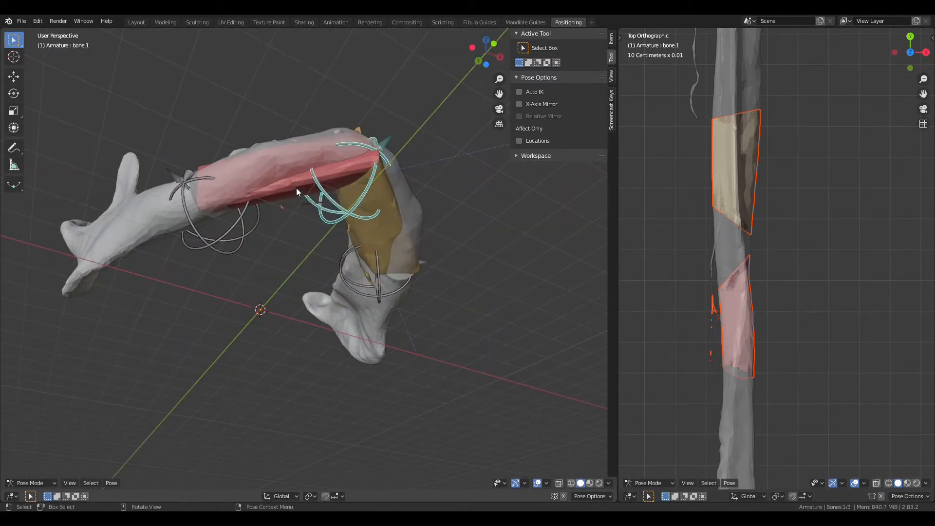
{"action": "scroll", "coordinate": [401, 229], "scroll_direction": "up", "scroll_amount": 2}
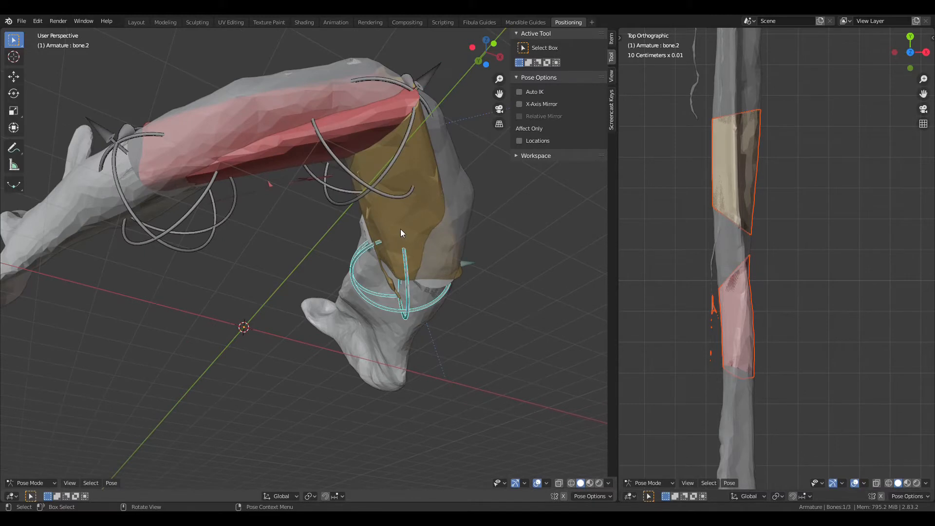
Step: Select the yellow segment in Object Mode, bring up the cutting plane settings, and examine the mandible reconstruction from the front, above and behind
{"action": "left_click", "coordinate": [392, 218]}
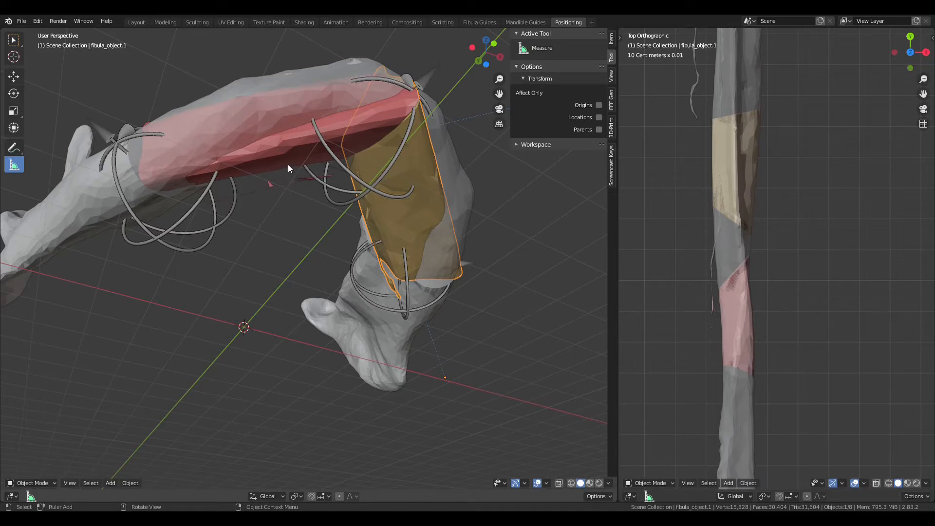
{"action": "left_click", "coordinate": [612, 101]}
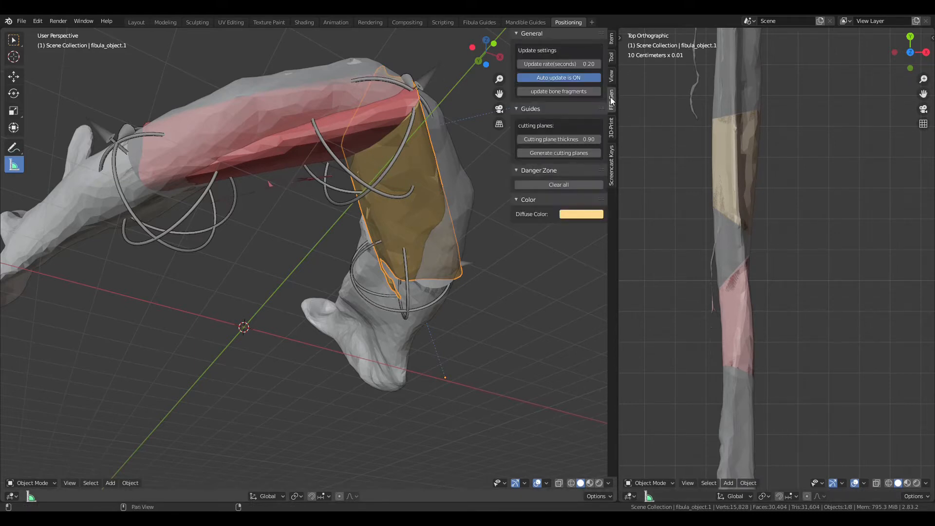
{"action": "middle_click_drag", "start_coordinate": [332, 264], "coordinate": [379, 303]}
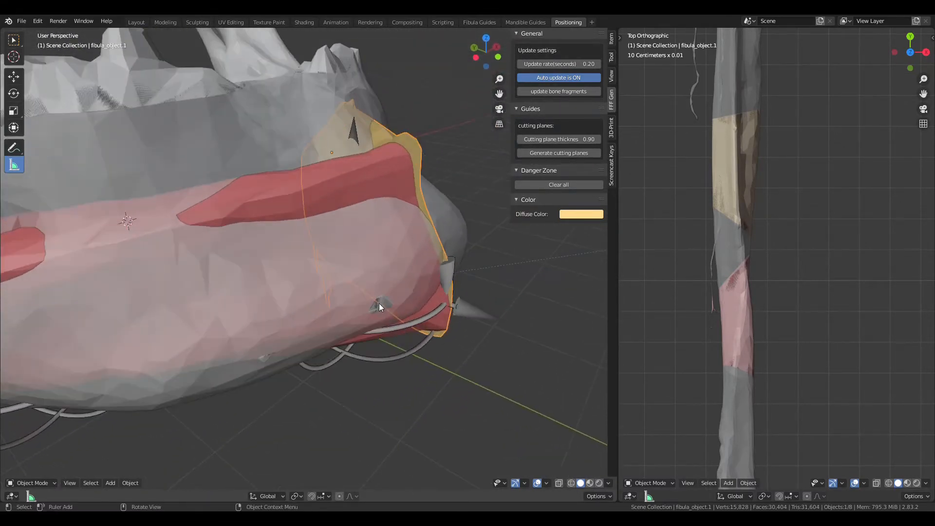
{"action": "scroll", "coordinate": [380, 304], "scroll_direction": "down", "scroll_amount": 4}
{"action": "scroll", "coordinate": [777, 312], "scroll_direction": "down", "scroll_amount": 3}
{"action": "mouse_move", "coordinate": [776, 314]}
{"action": "middle_mouse_down"}
{"action": "mouse_move", "coordinate": [756, 318]}
{"action": "mouse_move", "coordinate": [735, 288]}
{"action": "mouse_move", "coordinate": [814, 299]}
{"action": "mouse_move", "coordinate": [751, 264]}
{"action": "mouse_move", "coordinate": [860, 307]}
{"action": "mouse_move", "coordinate": [820, 282]}
{"action": "mouse_move", "coordinate": [753, 326]}
{"action": "mouse_move", "coordinate": [838, 301]}
{"action": "mouse_move", "coordinate": [746, 302]}
{"action": "mouse_move", "coordinate": [794, 312]}
{"action": "mouse_move", "coordinate": [779, 307]}
{"action": "middle_mouse_up"}
{"action": "middle_click_drag", "start_coordinate": [474, 300], "coordinate": [387, 328]}
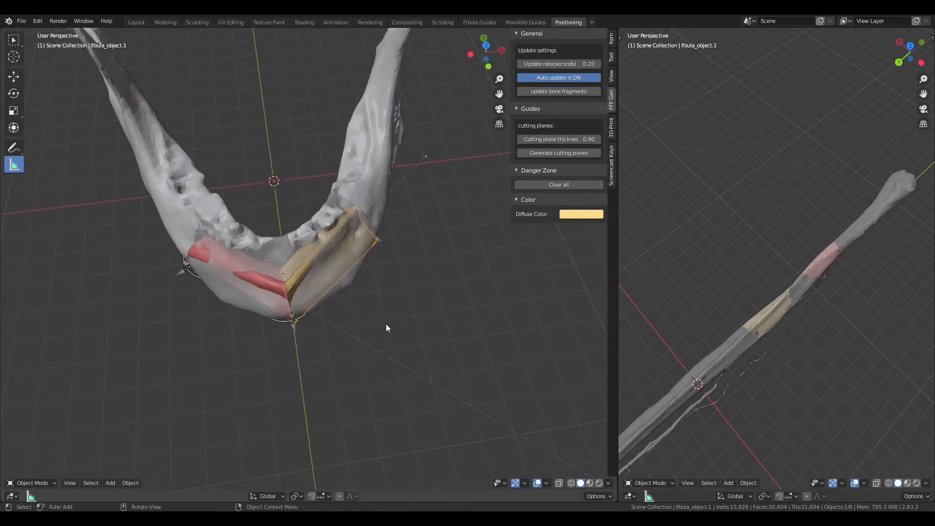
{"action": "middle_click_drag", "start_coordinate": [564, 340], "coordinate": [492, 289]}
{"action": "scroll", "coordinate": [393, 320], "scroll_direction": "up", "scroll_amount": 3}
{"action": "scroll", "coordinate": [495, 317], "scroll_direction": "up", "scroll_amount": 3}
{"action": "scroll", "coordinate": [806, 316], "scroll_direction": "up", "scroll_amount": 5}
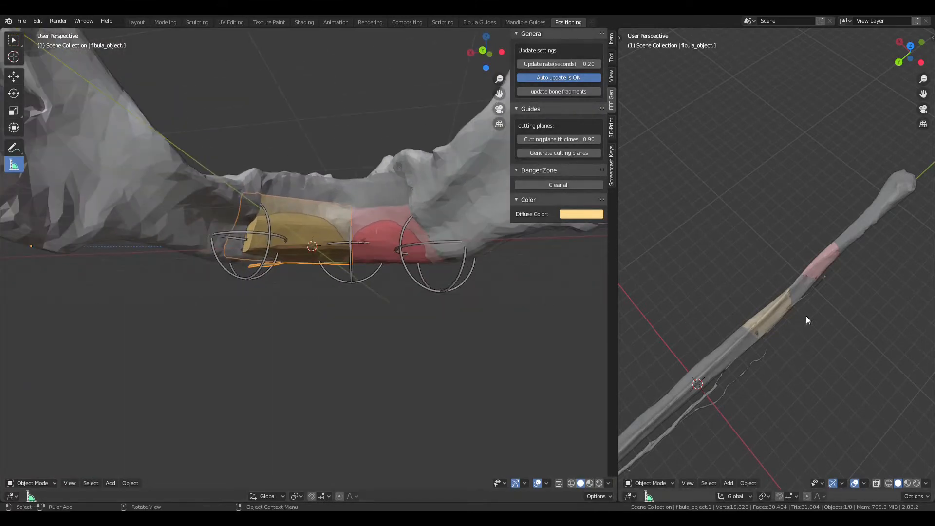
Step: Inspect the spacing between the yellow and red segments along the fibula in an oblique side view
{"action": "middle_click_drag", "start_coordinate": [826, 321], "coordinate": [799, 347]}
{"action": "scroll", "coordinate": [829, 332], "scroll_direction": "up", "scroll_amount": 4}
{"action": "scroll", "coordinate": [800, 347], "scroll_direction": "down", "scroll_amount": 4}
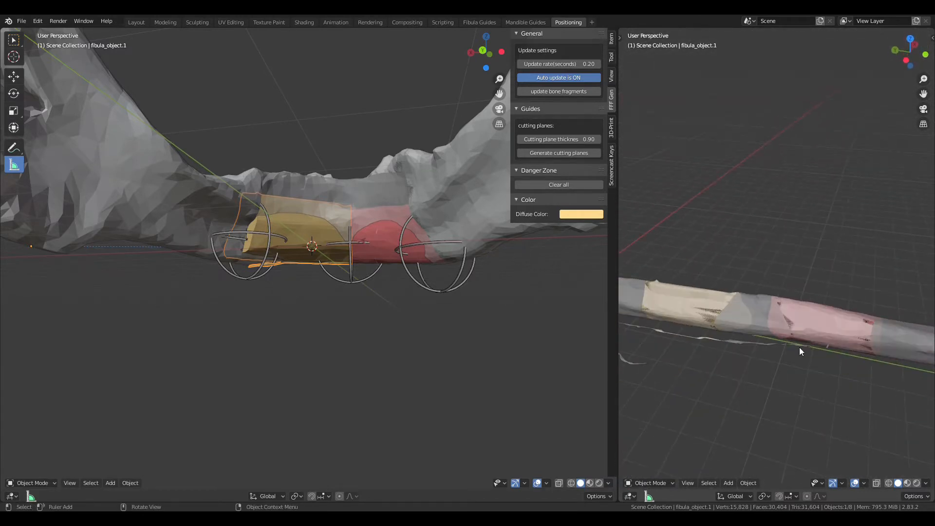
{"action": "scroll", "coordinate": [814, 345], "scroll_direction": "up", "scroll_amount": 5}
{"action": "scroll", "coordinate": [786, 343], "scroll_direction": "down", "scroll_amount": 4}
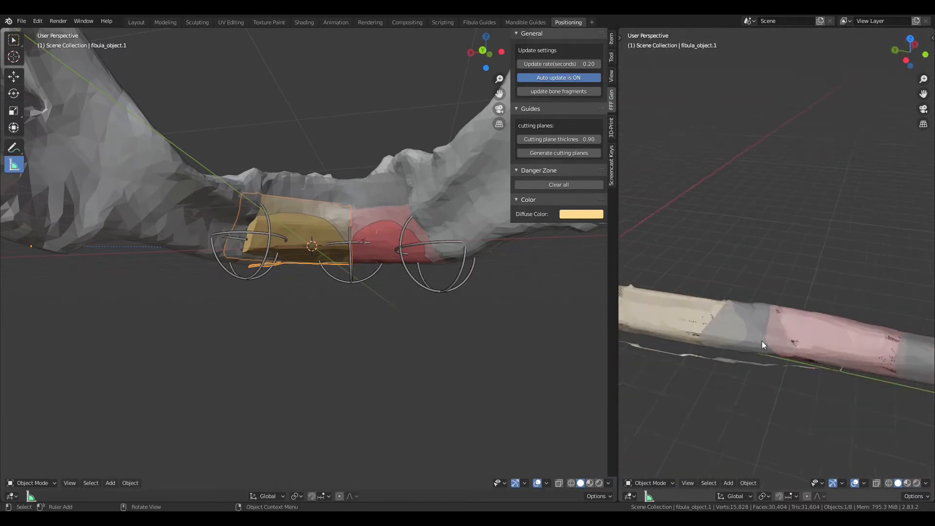
{"action": "middle_click_drag", "start_coordinate": [762, 341], "coordinate": [825, 338]}
Step: Rotate the control at the red segment's outer end about 3° in Pose Mode to match the mandible's cut edge
{"action": "middle_click_drag", "start_coordinate": [458, 261], "coordinate": [408, 244]}
{"action": "left_click", "coordinate": [408, 254]}
{"action": "key", "text": "ctrl+Tab"}
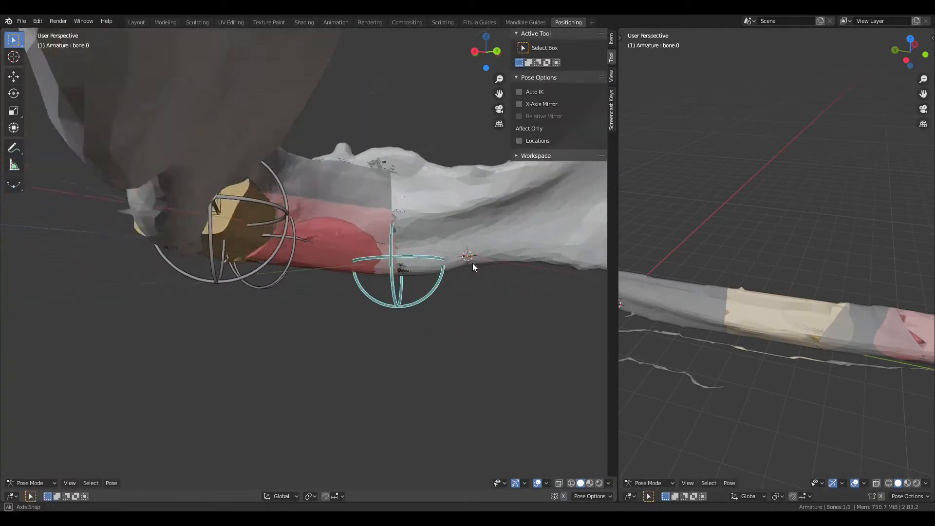
{"action": "scroll", "coordinate": [478, 264], "scroll_direction": "up", "scroll_amount": 3}
{"action": "middle_click_drag", "start_coordinate": [501, 282], "coordinate": [435, 340]}
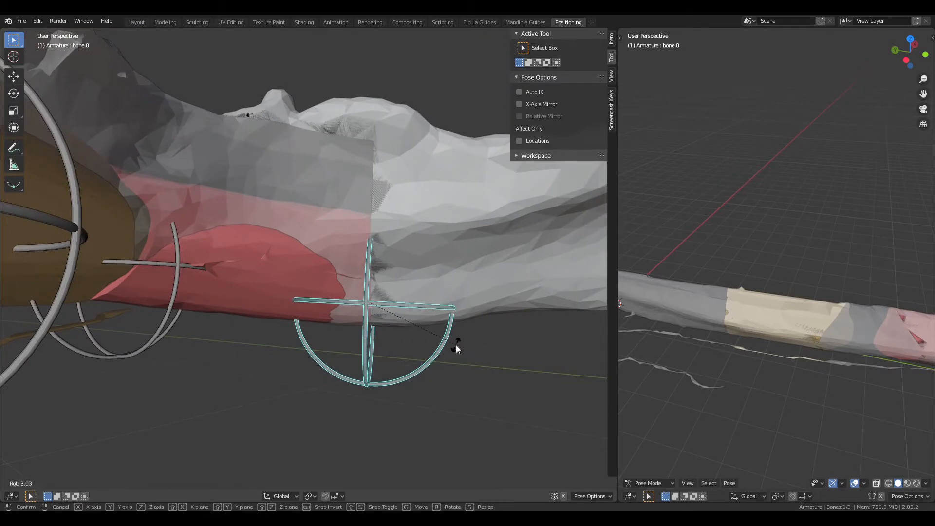
{"action": "left_click", "coordinate": [456, 343]}
Step: Rotate the control at the yellow segment's outer end slightly to align its cut with the mandible stump
{"action": "middle_click_drag", "start_coordinate": [456, 344], "coordinate": [577, 218]}
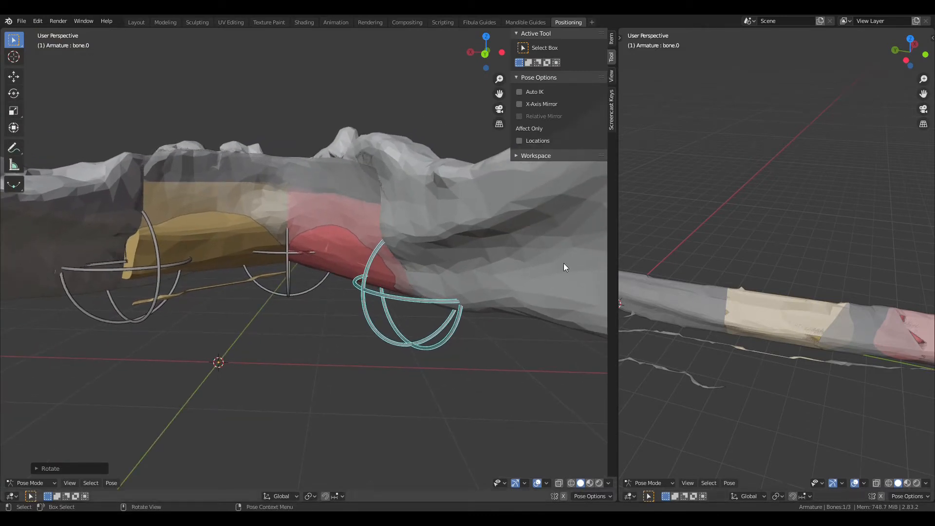
{"action": "middle_click_drag", "start_coordinate": [389, 268], "coordinate": [428, 267]}
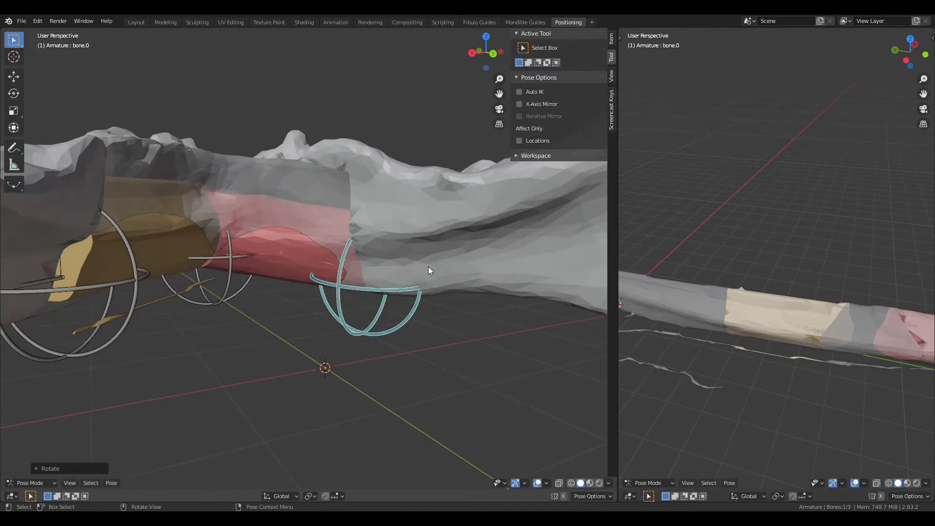
{"action": "scroll", "coordinate": [424, 270], "scroll_direction": "up", "scroll_amount": 4}
{"action": "middle_click_drag", "start_coordinate": [437, 298], "coordinate": [441, 380]}
{"action": "scroll", "coordinate": [412, 293], "scroll_direction": "up", "scroll_amount": 4}
{"action": "scroll", "coordinate": [460, 277], "scroll_direction": "down", "scroll_amount": 2}
{"action": "left_click", "coordinate": [384, 325]}
{"action": "middle_click_drag", "start_coordinate": [442, 339], "coordinate": [406, 292]}
{"action": "scroll", "coordinate": [457, 351], "scroll_direction": "up", "scroll_amount": 3}
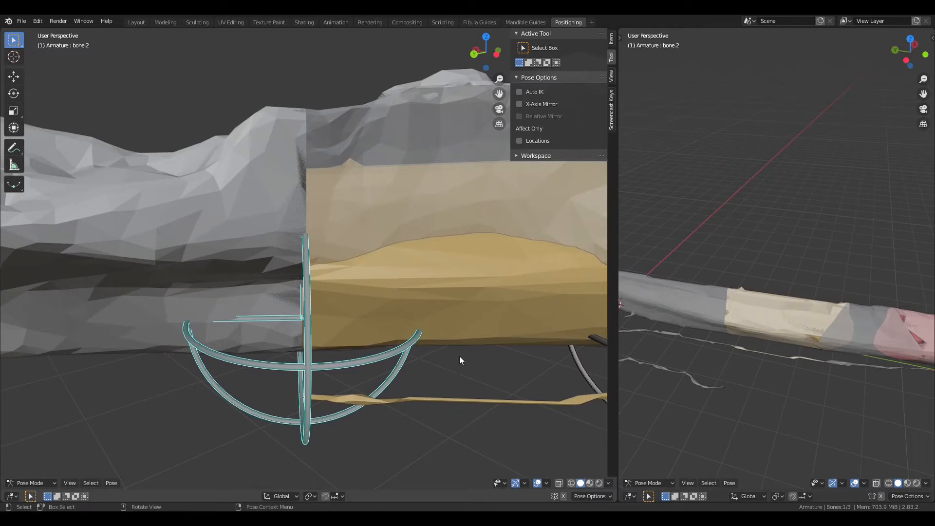
{"action": "key", "text": "r"}
{"action": "left_click", "coordinate": [442, 364]}
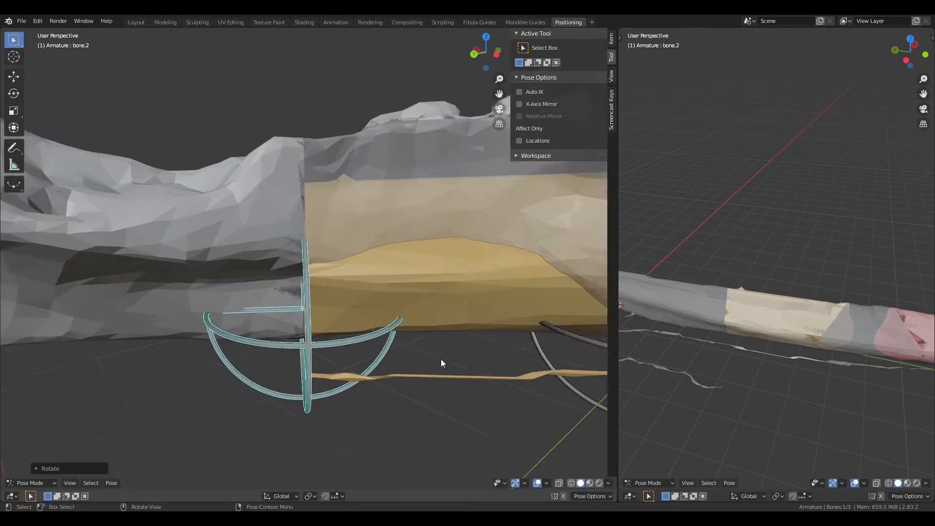
Step: Set the cutting plane thickness to 1.30 in Object Mode and generate the cutting planes
{"action": "middle_click_drag", "start_coordinate": [467, 320], "coordinate": [476, 297]}
{"action": "scroll", "coordinate": [475, 298], "scroll_direction": "down", "scroll_amount": 2}
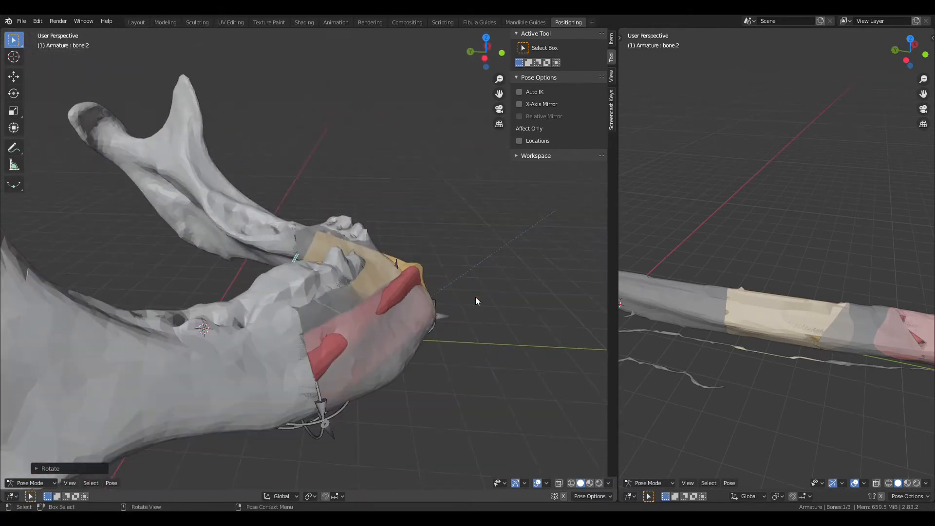
{"action": "left_click", "coordinate": [417, 271]}
{"action": "middle_click_drag", "start_coordinate": [475, 267], "coordinate": [422, 244]}
{"action": "scroll", "coordinate": [438, 309], "scroll_direction": "up", "scroll_amount": 3}
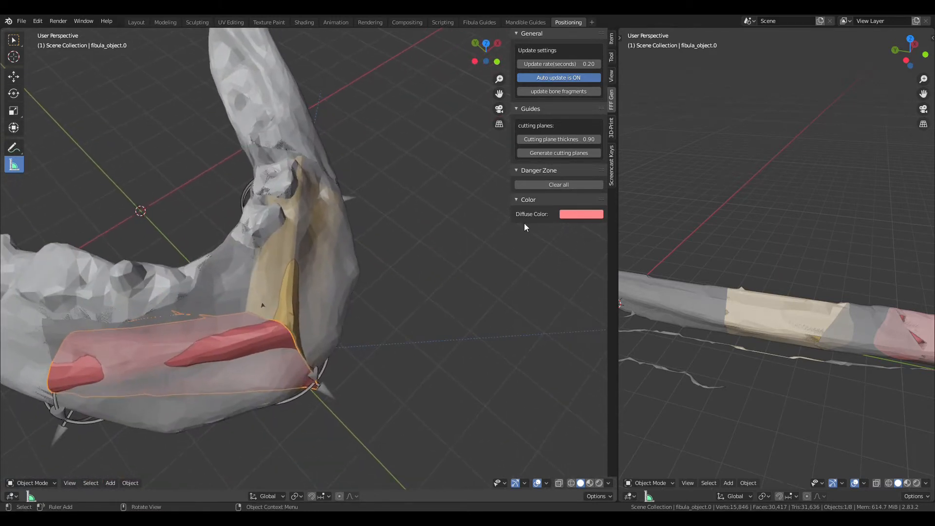
{"action": "left_click", "coordinate": [589, 140]}
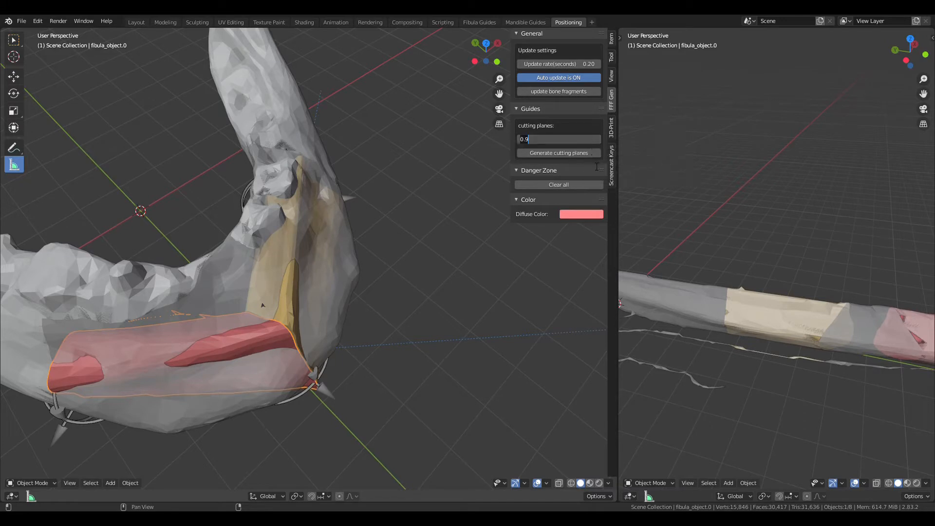
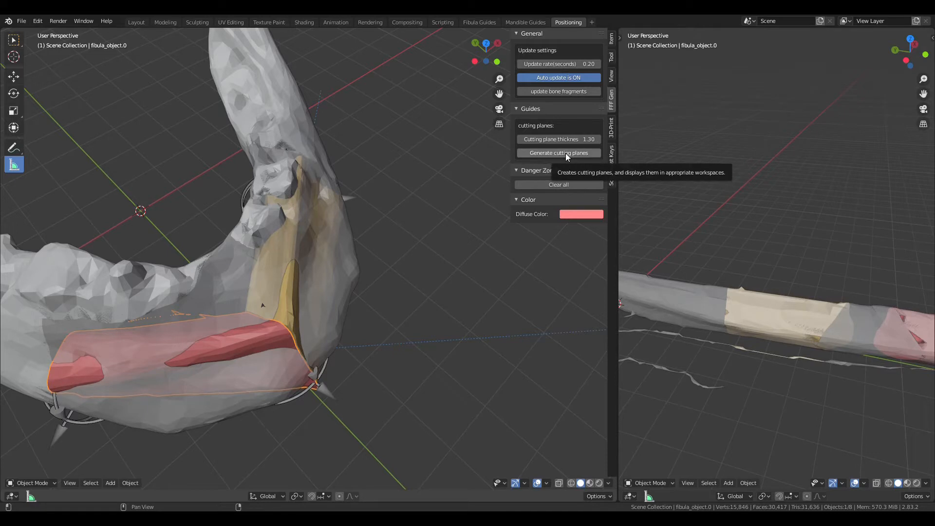
{"action": "left_click", "coordinate": [566, 153]}
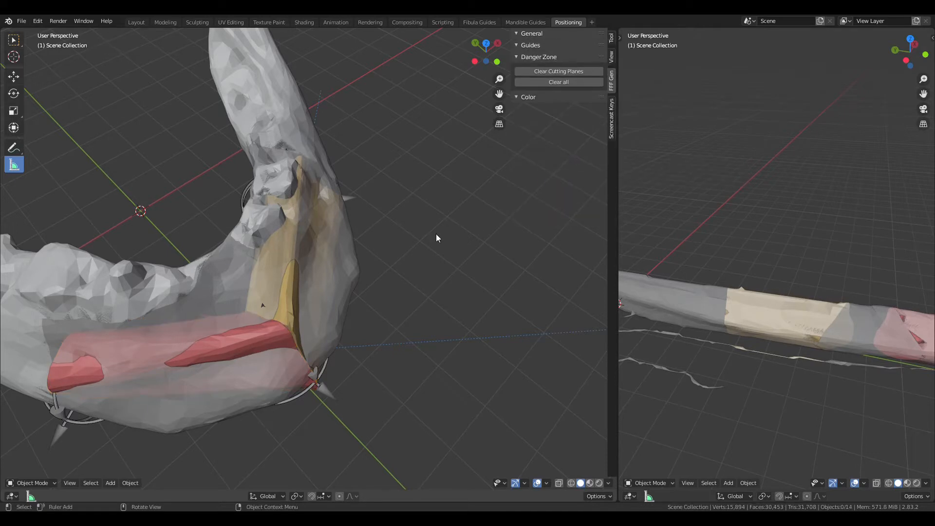
Step: Switch to the Fibula Guides workspace and generate the fibula guide
{"action": "middle_click_drag", "start_coordinate": [399, 220], "coordinate": [439, 207]}
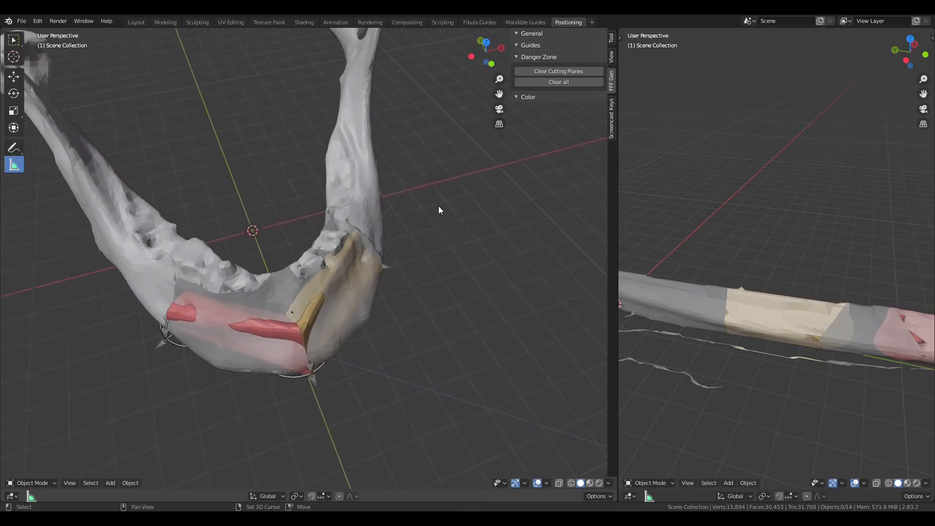
{"action": "left_click", "coordinate": [479, 22]}
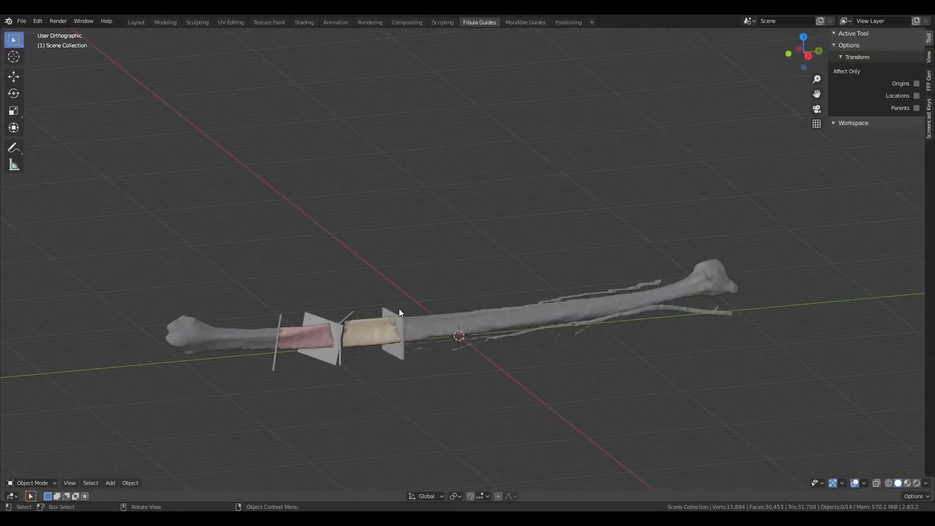
{"action": "scroll", "coordinate": [410, 328], "scroll_direction": "up", "scroll_amount": 3}
{"action": "middle_click_drag", "start_coordinate": [455, 344], "coordinate": [540, 262]}
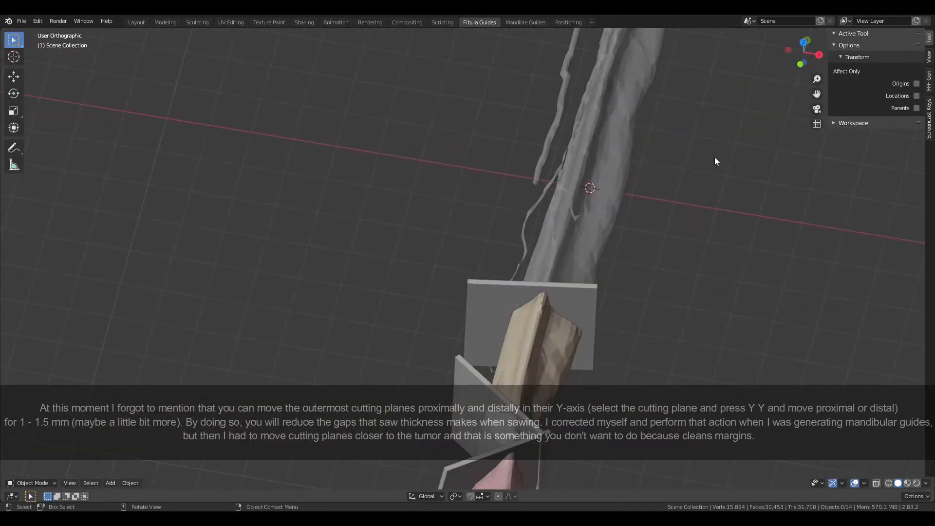
{"action": "left_click", "coordinate": [931, 82]}
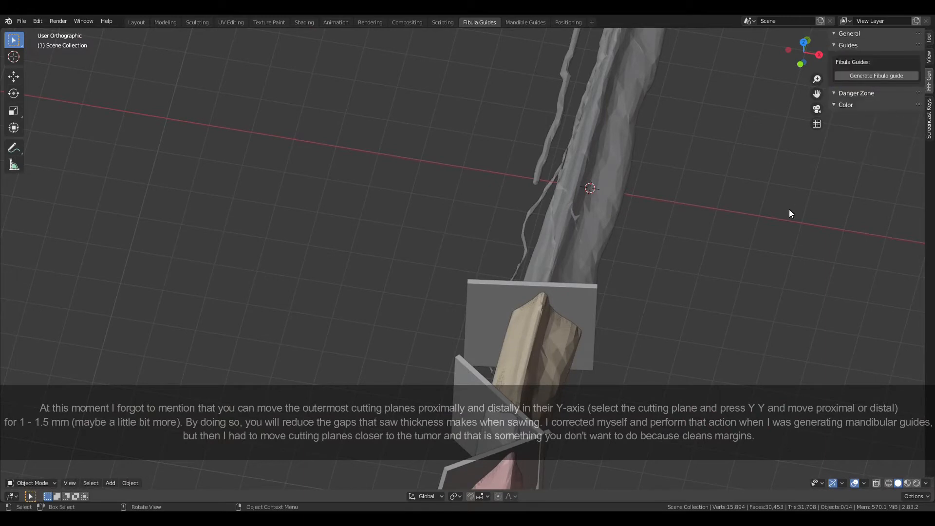
{"action": "left_click", "coordinate": [896, 78]}
Step: Slide the fibula guide about -8.1 cm along its local Y axis so it spans both segments
{"action": "middle_click_drag", "start_coordinate": [732, 250], "coordinate": [645, 221]}
{"action": "scroll", "coordinate": [621, 231], "scroll_direction": "up", "scroll_amount": 2}
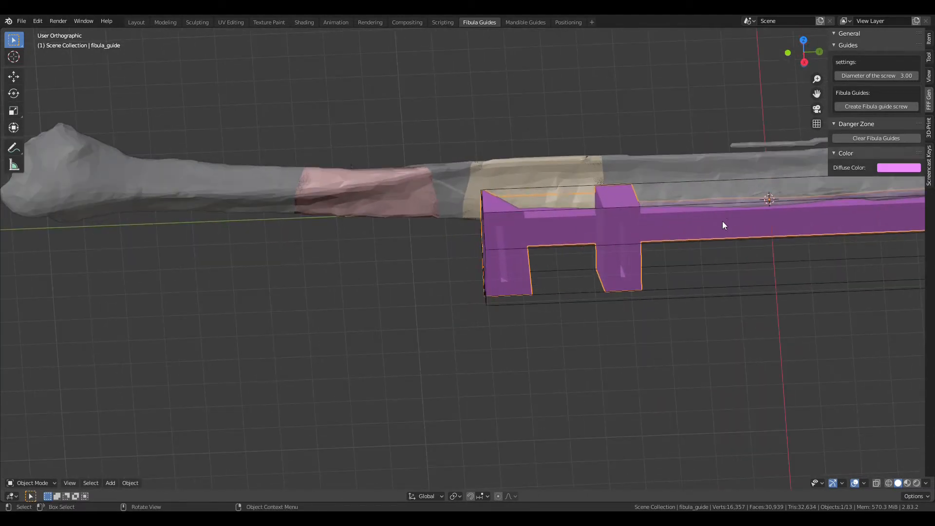
{"action": "key", "text": "g"}
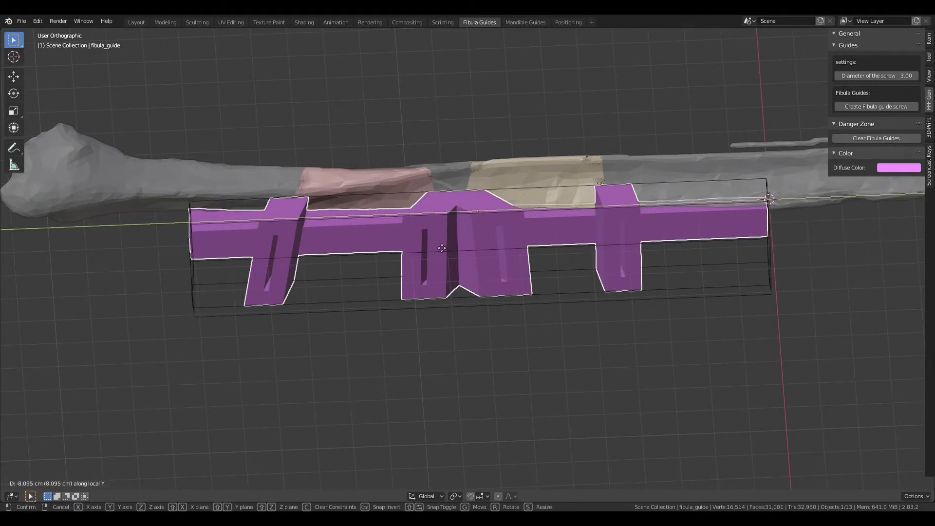
{"action": "left_click", "coordinate": [441, 246]}
Step: Scale the fibula guide up along global Z to make its cutting towers taller
{"action": "scroll", "coordinate": [451, 224], "scroll_direction": "up", "scroll_amount": 2}
{"action": "middle_click_drag", "start_coordinate": [451, 223], "coordinate": [576, 207]}
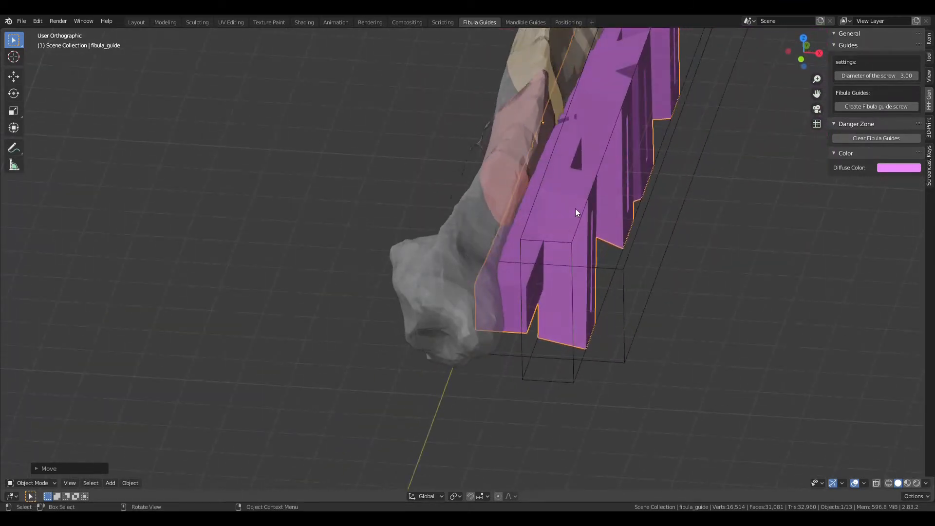
{"action": "key", "text": "s"}
{"action": "key", "text": "z"}
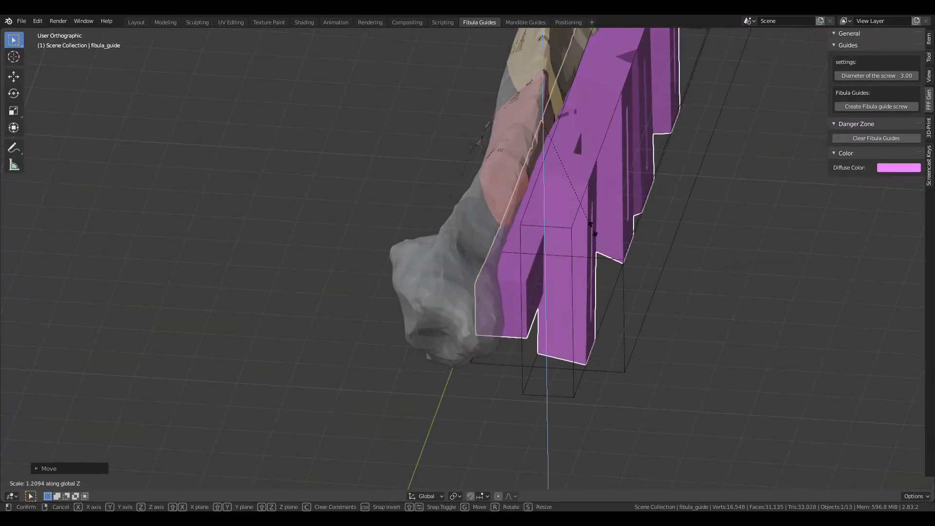
{"action": "left_click", "coordinate": [577, 254]}
{"action": "left_click", "coordinate": [604, 222]}
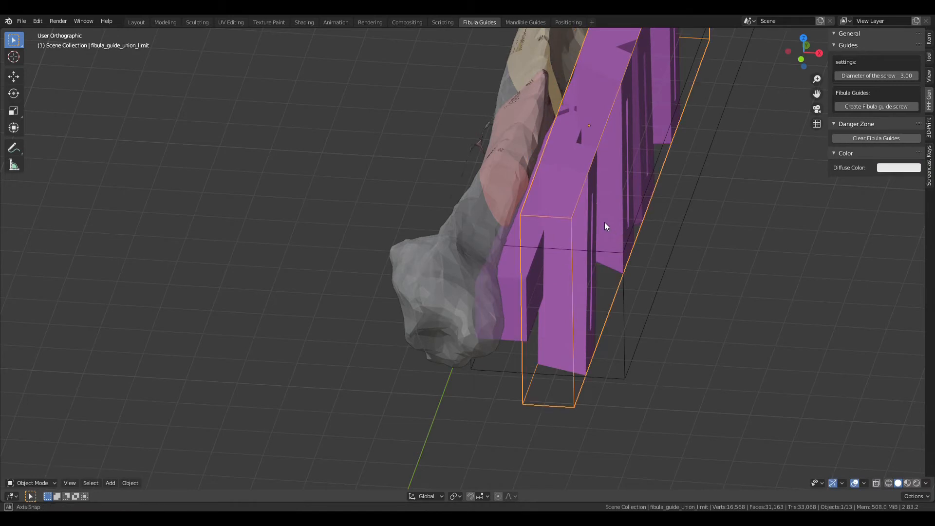
{"action": "middle_click_drag", "start_coordinate": [604, 222], "coordinate": [546, 214]}
Step: Stretch the fibula guide again by about 1.55 along global Z and raise it slightly along Z to centre it on the bone
{"action": "left_click", "coordinate": [516, 170]}
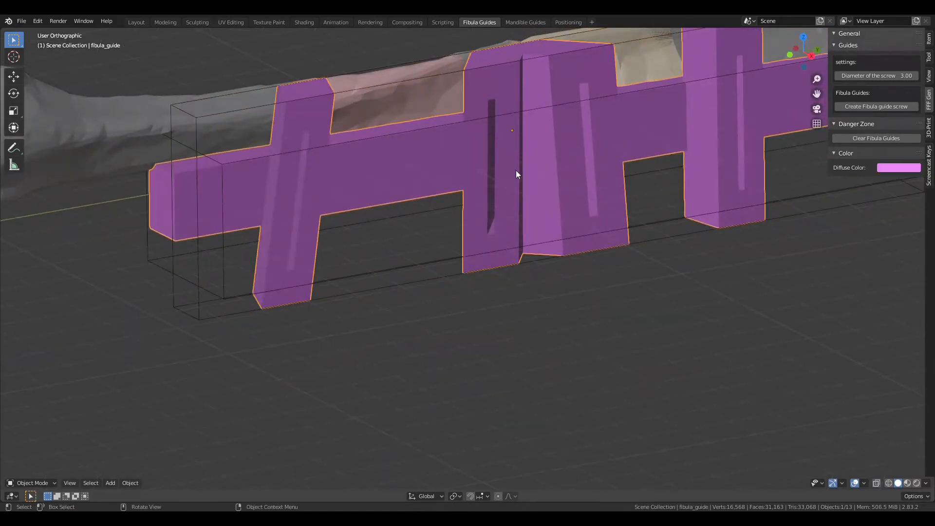
{"action": "middle_click_drag", "start_coordinate": [516, 170], "coordinate": [518, 179]}
{"action": "key", "text": "s"}
{"action": "key", "text": "z"}
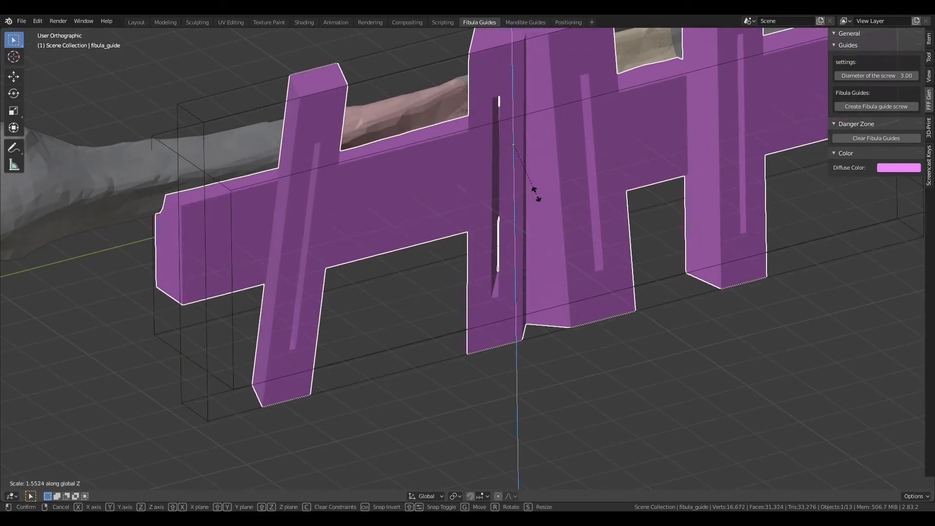
{"action": "left_click", "coordinate": [536, 189]}
{"action": "key", "text": "g"}
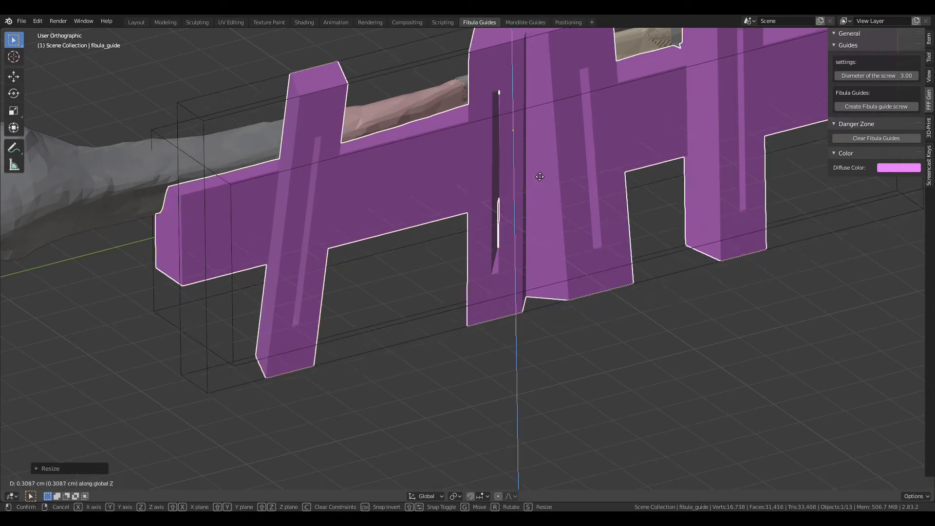
{"action": "left_click", "coordinate": [480, 133]}
{"action": "middle_click_drag", "start_coordinate": [480, 134], "coordinate": [566, 194]}
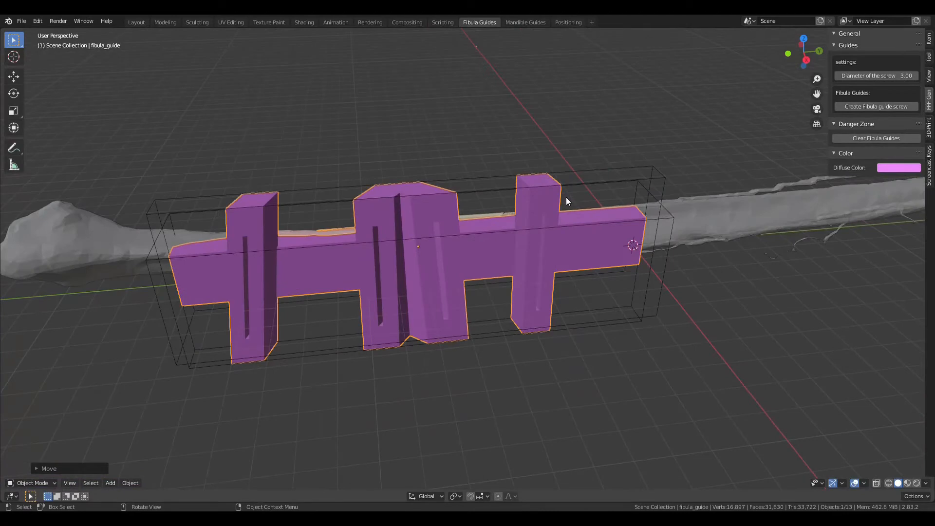
Step: Shorten the guide's connecting bar along global Y and shift it slightly in the negative Y direction to centre it over both segments
{"action": "key", "text": "s"}
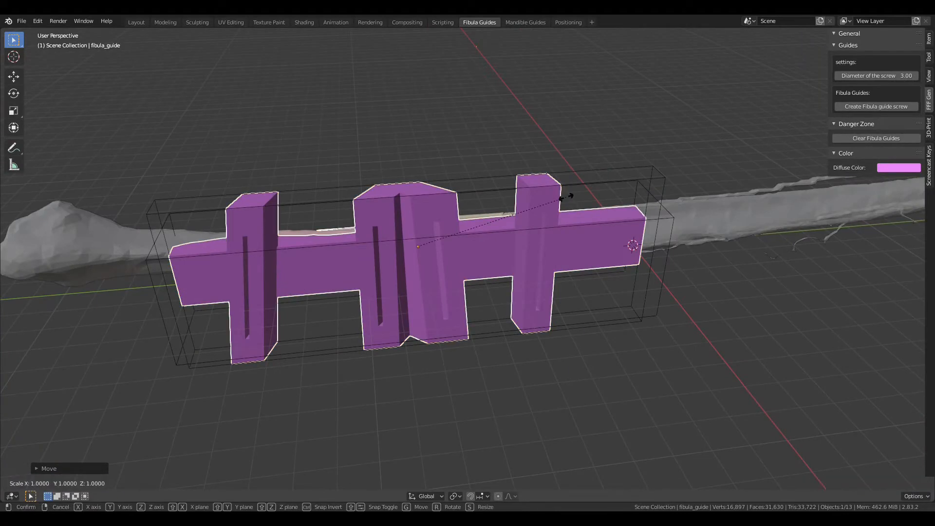
{"action": "key", "text": "y"}
{"action": "left_click", "coordinate": [541, 204]}
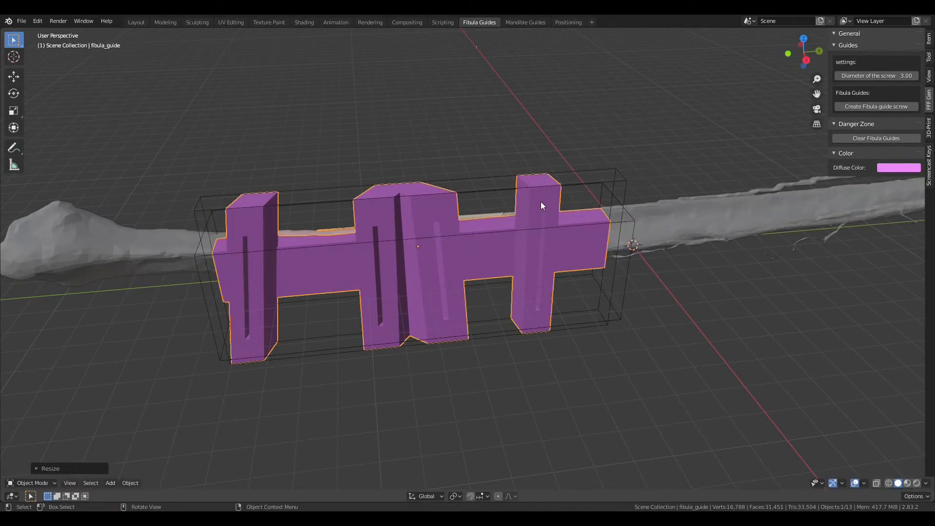
{"action": "key", "text": "g"}
{"action": "key", "text": "y"}
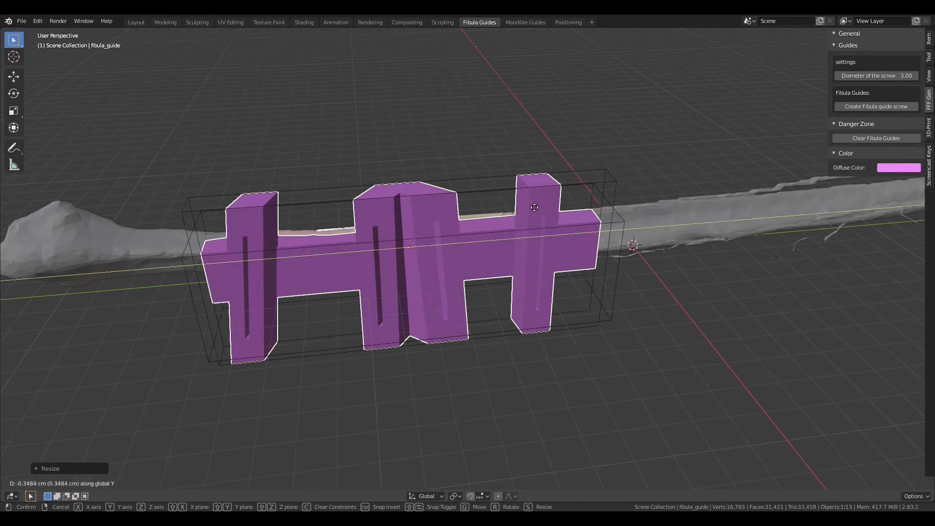
{"action": "left_click", "coordinate": [516, 206]}
{"action": "middle_click_drag", "start_coordinate": [516, 207], "coordinate": [496, 192]}
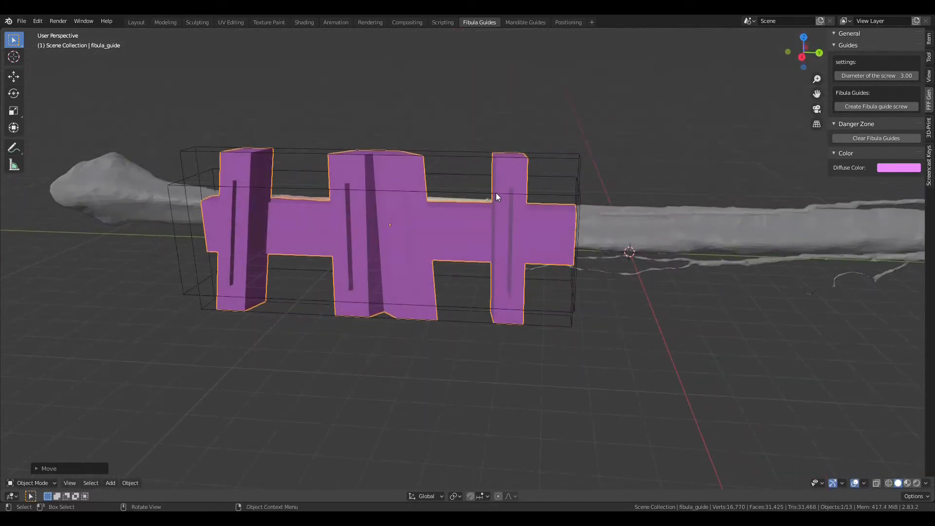
Step: Raise the fibula guide about 0.1 cm along global Z to fit the bone's profile
{"action": "scroll", "coordinate": [496, 192], "scroll_direction": "up", "scroll_amount": 4}
{"action": "middle_click_drag", "start_coordinate": [608, 230], "coordinate": [565, 268]}
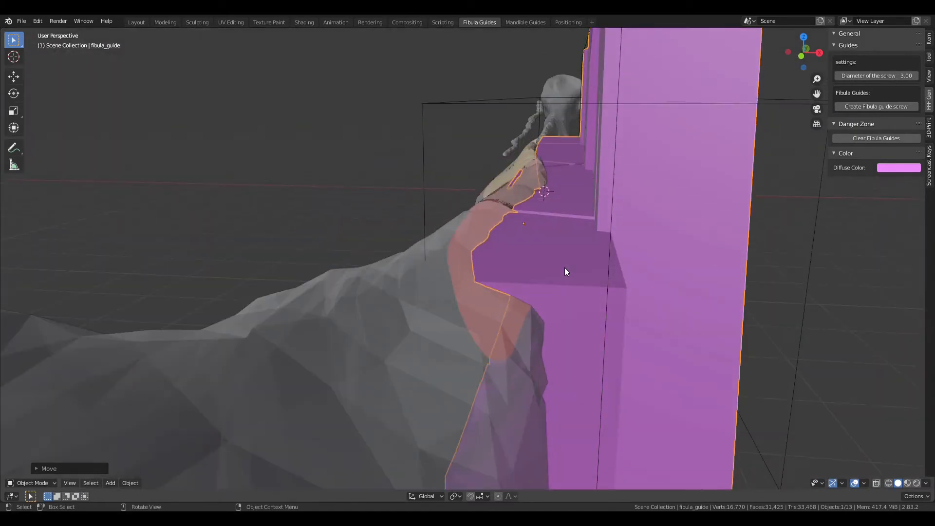
{"action": "mouse_move", "coordinate": [593, 300]}
{"action": "middle_mouse_down"}
{"action": "mouse_move", "coordinate": [598, 290]}
{"action": "mouse_move", "coordinate": [595, 298]}
{"action": "middle_mouse_up"}
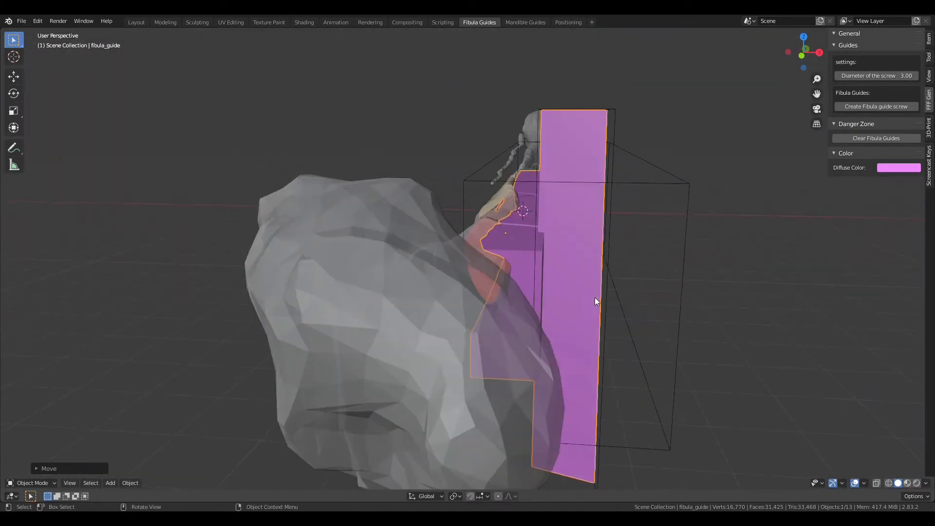
{"action": "key", "text": "g"}
{"action": "key", "text": "z"}
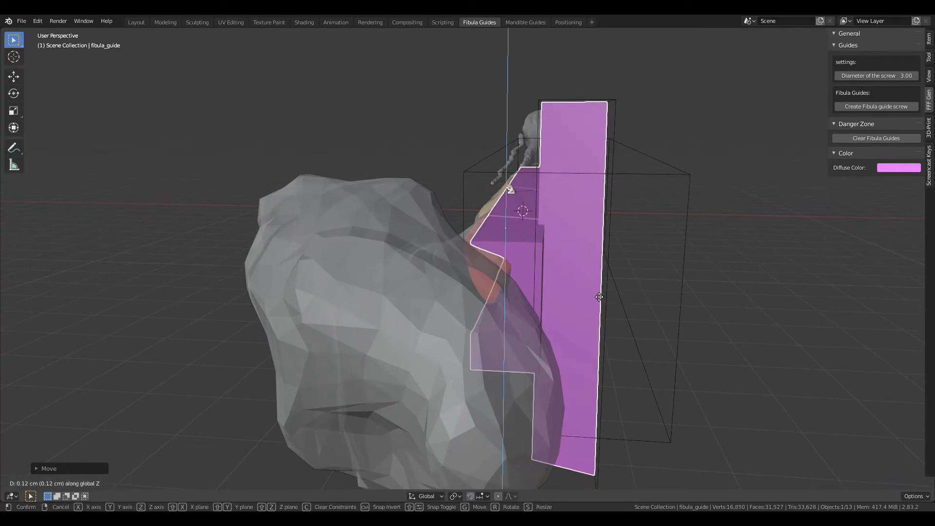
{"action": "left_click", "coordinate": [596, 294]}
{"action": "middle_click_drag", "start_coordinate": [595, 293], "coordinate": [659, 297]}
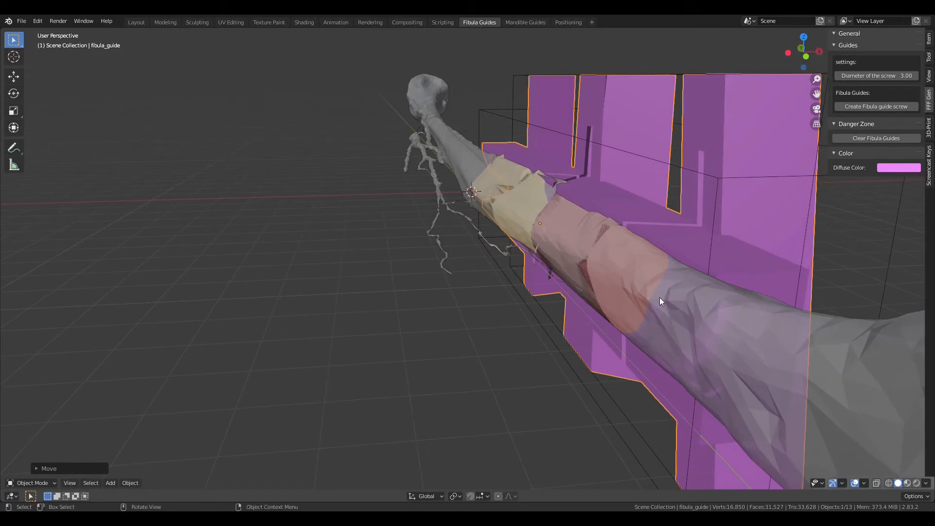
Step: Shift the fibula guide slightly along its local X axis to adjust how deeply it overlaps the bone
{"action": "key", "text": "g"}
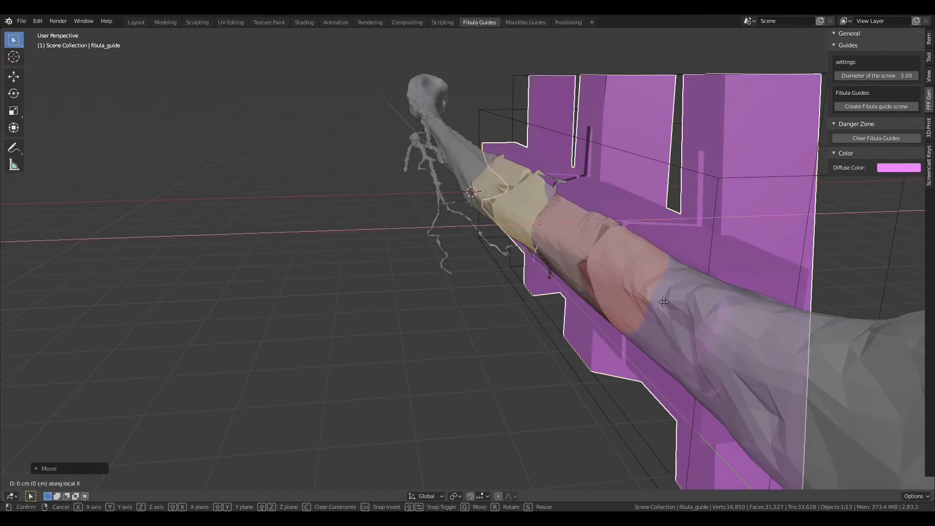
{"action": "left_click", "coordinate": [692, 303]}
{"action": "middle_click_drag", "start_coordinate": [692, 303], "coordinate": [715, 307]}
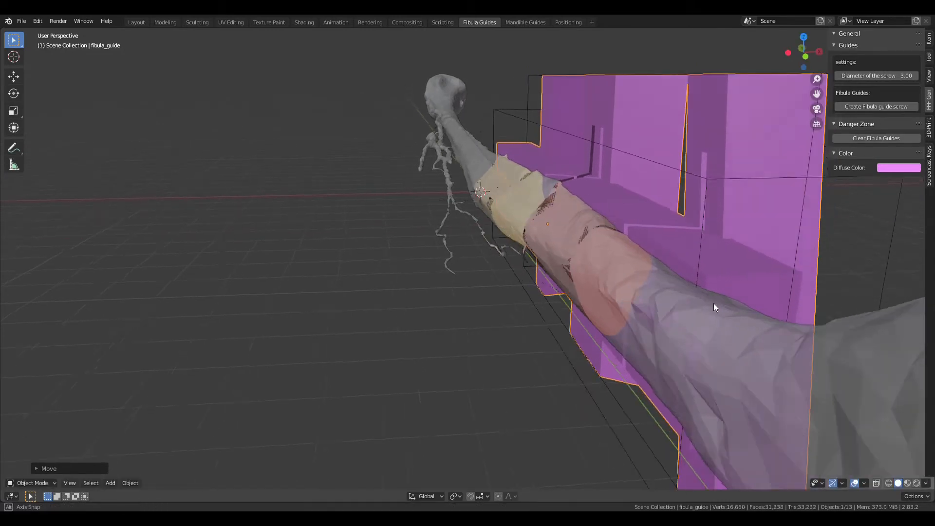
Step: Examine from both ends how the fibula guide's cradle wraps around the bone and the two segments
{"action": "scroll", "coordinate": [707, 303], "scroll_direction": "up", "scroll_amount": 8}
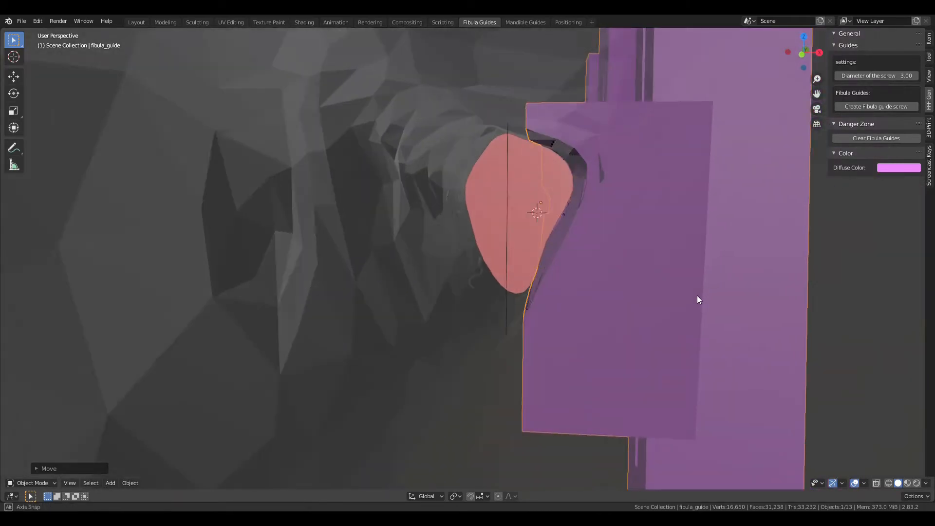
{"action": "scroll", "coordinate": [697, 296], "scroll_direction": "down", "scroll_amount": 8}
{"action": "middle_click_drag", "start_coordinate": [703, 297], "coordinate": [773, 290]}
{"action": "scroll", "coordinate": [648, 294], "scroll_direction": "up", "scroll_amount": 4}
{"action": "middle_click_drag", "start_coordinate": [648, 294], "coordinate": [497, 261]}
{"action": "scroll", "coordinate": [689, 278], "scroll_direction": "up", "scroll_amount": 6}
{"action": "scroll", "coordinate": [496, 262], "scroll_direction": "down", "scroll_amount": 3}
{"action": "scroll", "coordinate": [494, 267], "scroll_direction": "up", "scroll_amount": 4}
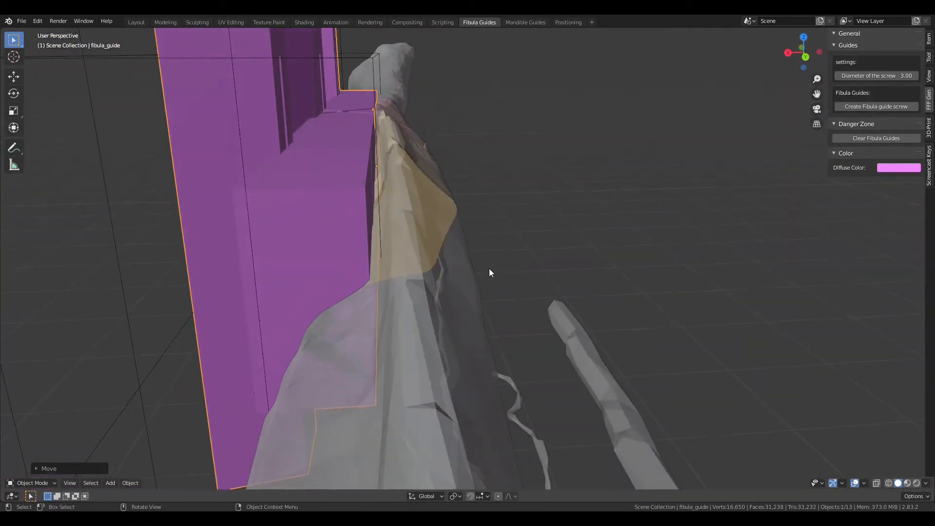
{"action": "scroll", "coordinate": [489, 268], "scroll_direction": "up", "scroll_amount": 2}
{"action": "scroll", "coordinate": [466, 257], "scroll_direction": "down", "scroll_amount": 5}
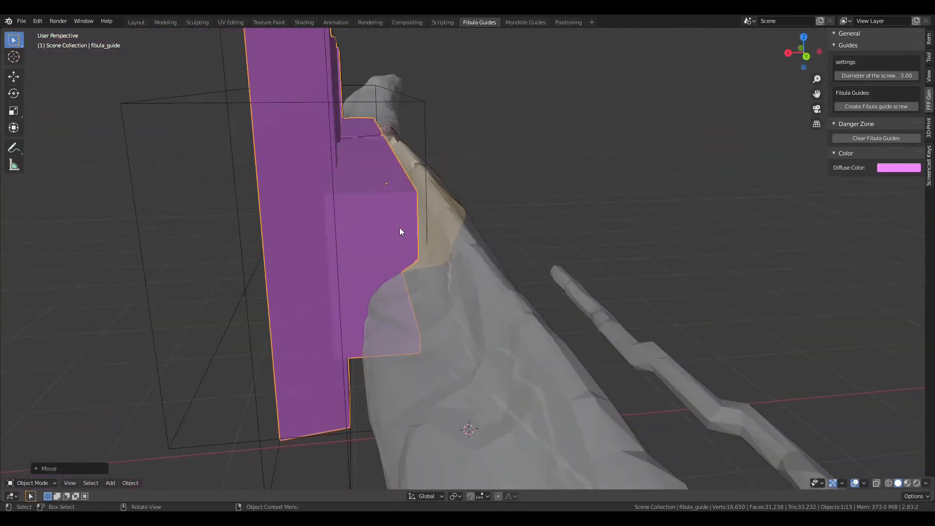
Step: Rotate the fibula guide about -7.3° around global Y to match the bone's inclination at the yellow segment's end
{"action": "middle_click_drag", "start_coordinate": [401, 232], "coordinate": [502, 229]}
{"action": "left_click", "coordinate": [453, 223]}
{"action": "left_click", "coordinate": [385, 218]}
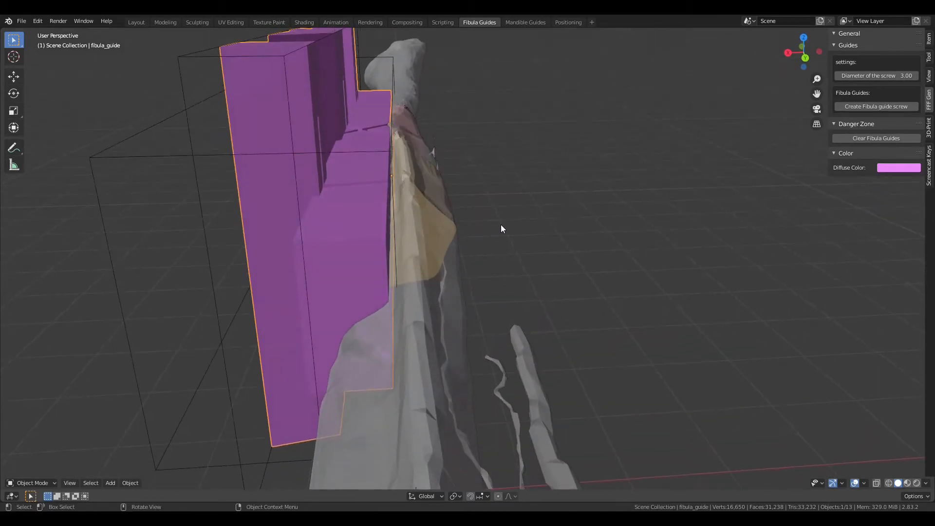
{"action": "key", "text": "r"}
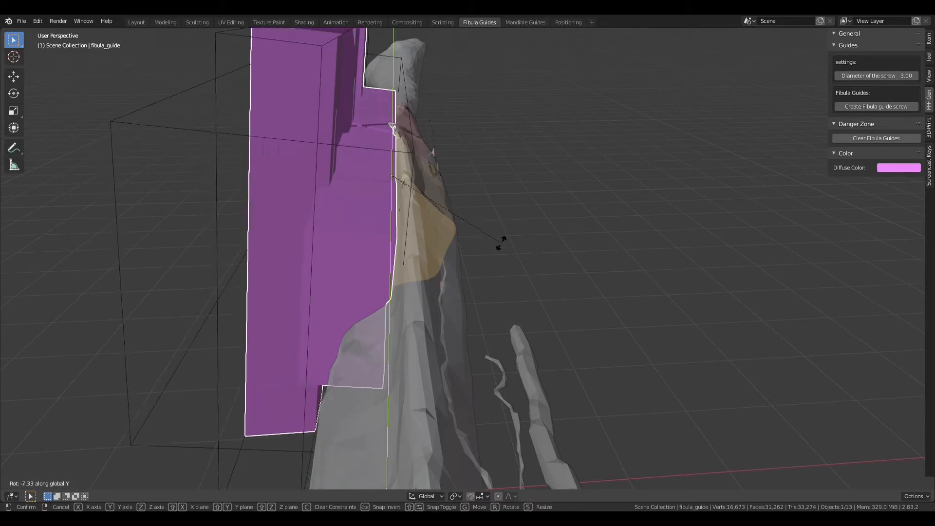
{"action": "left_click", "coordinate": [501, 243]}
{"action": "middle_click_drag", "start_coordinate": [501, 244], "coordinate": [499, 141]}
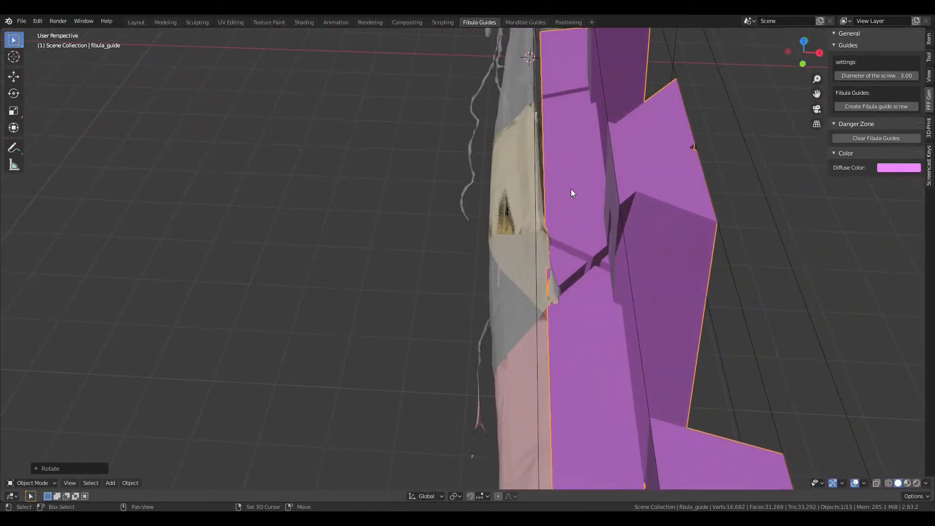
Step: Try to rotate the fibula guide slightly around global Z at the pink segment's end, and undo that rotation
{"action": "middle_click_drag", "start_coordinate": [572, 193], "coordinate": [627, 184]}
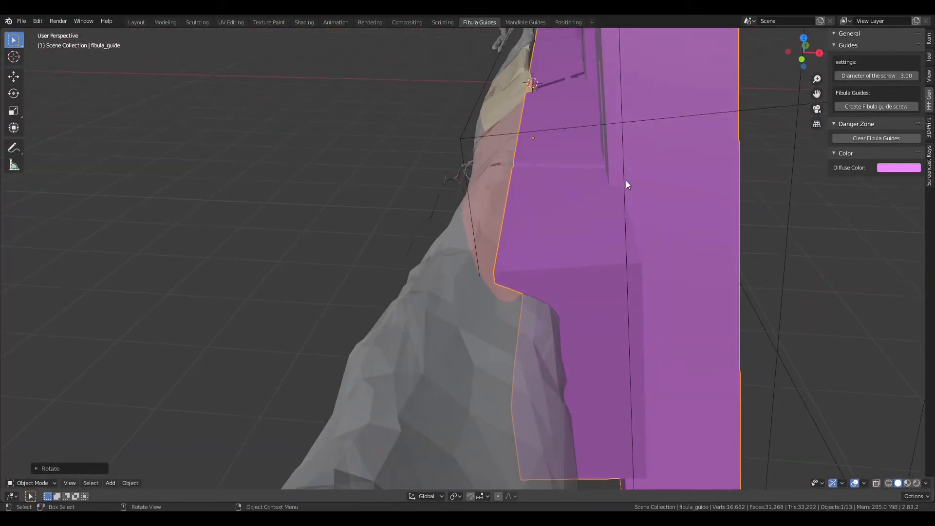
{"action": "key", "text": "r"}
{"action": "key", "text": "z"}
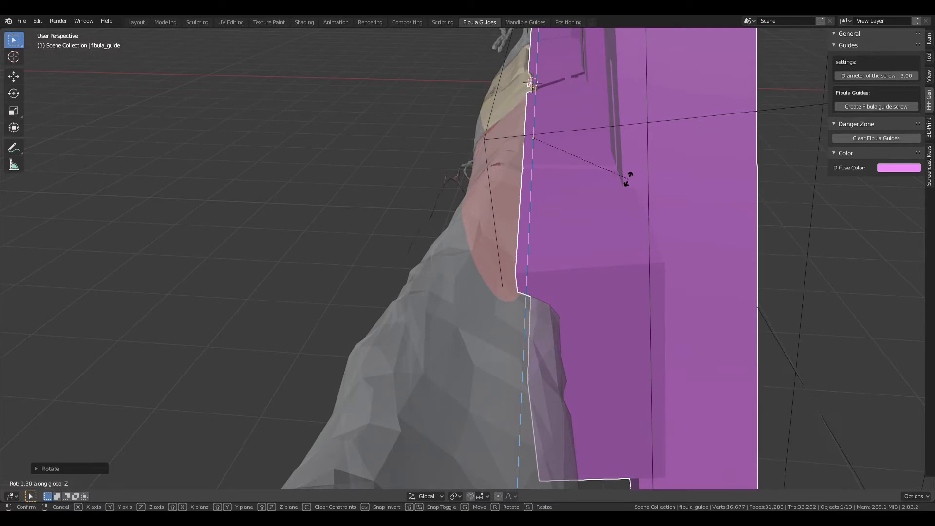
{"action": "left_click", "coordinate": [607, 218]}
{"action": "middle_click_drag", "start_coordinate": [607, 218], "coordinate": [606, 203]}
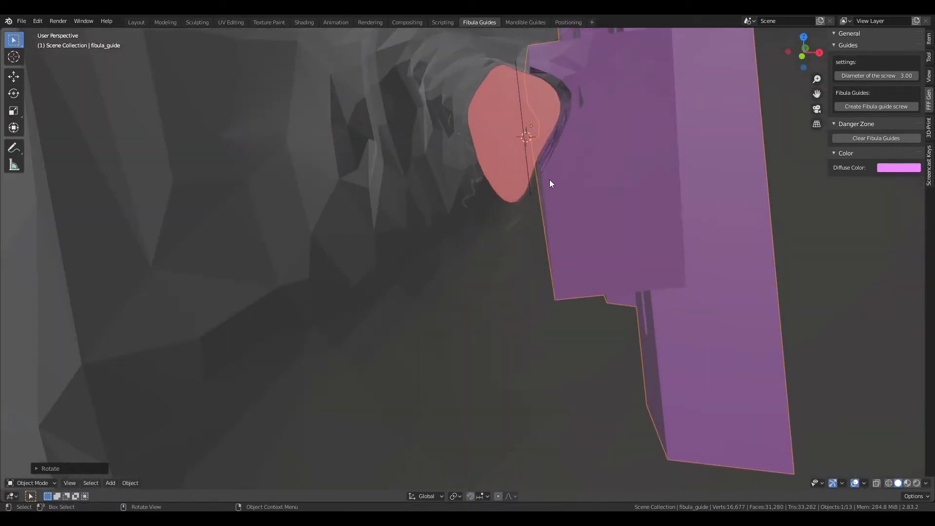
{"action": "middle_click_drag", "start_coordinate": [551, 184], "coordinate": [645, 204]}
{"action": "key", "text": "ctrl+z"}
Step: Resize the fibula guide slightly to fine-tune its fit against the bone
{"action": "scroll", "coordinate": [542, 214], "scroll_direction": "up", "scroll_amount": 6}
{"action": "scroll", "coordinate": [538, 224], "scroll_direction": "down", "scroll_amount": 6}
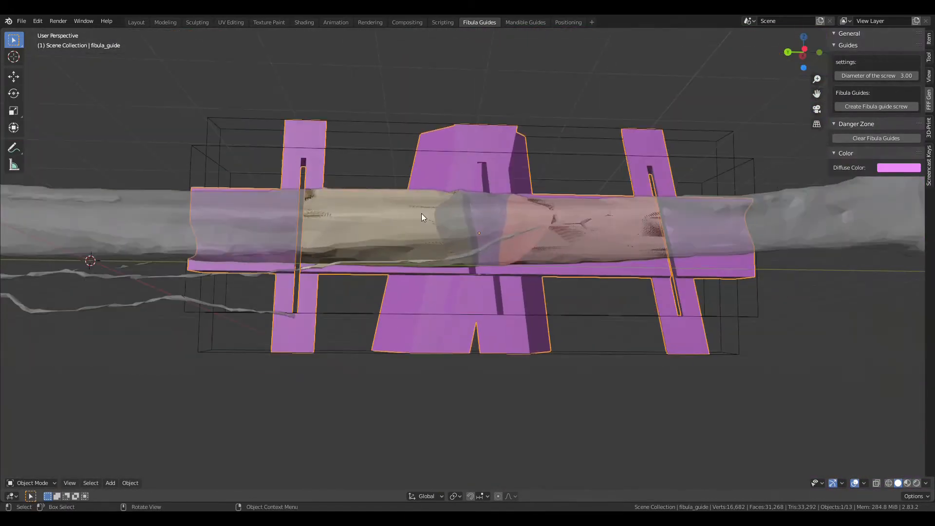
{"action": "middle_click_drag", "start_coordinate": [399, 223], "coordinate": [474, 249]}
{"action": "key", "text": "s"}
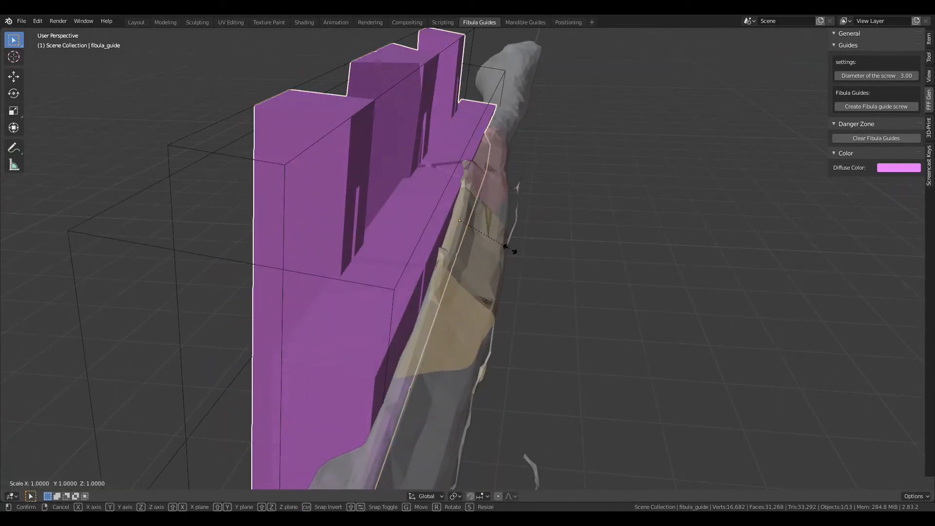
{"action": "left_click", "coordinate": [516, 250]}
{"action": "middle_click_drag", "start_coordinate": [516, 251], "coordinate": [688, 177]}
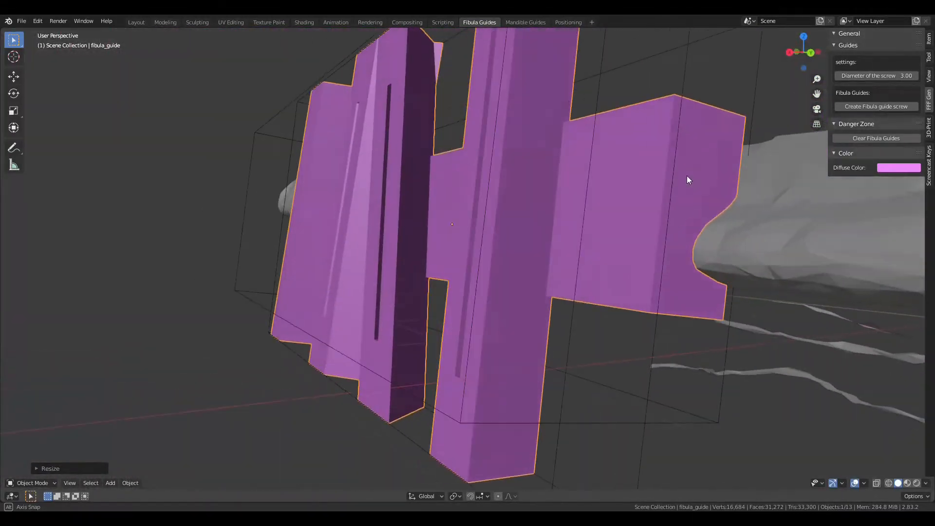
{"action": "left_click", "coordinate": [525, 431]}
{"action": "middle_click_drag", "start_coordinate": [526, 419], "coordinate": [502, 327]}
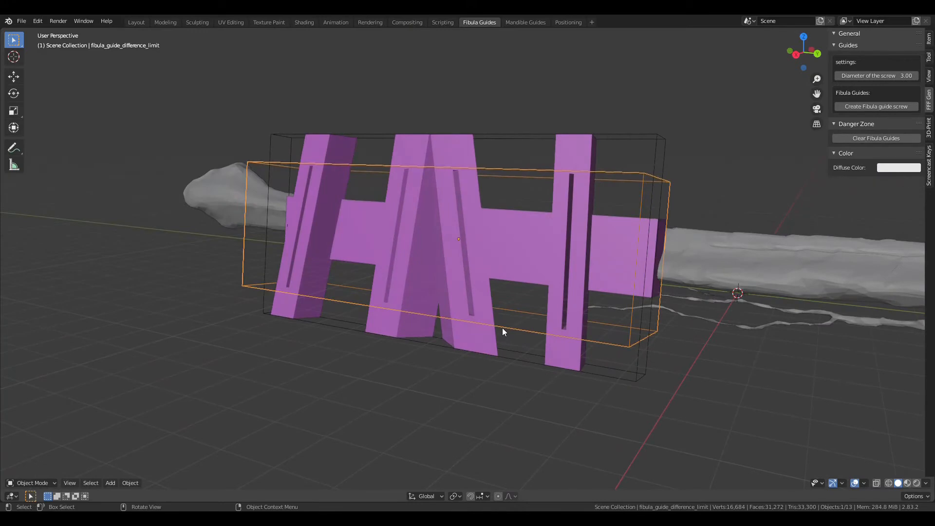
{"action": "key", "text": "s"}
{"action": "key", "text": "z"}
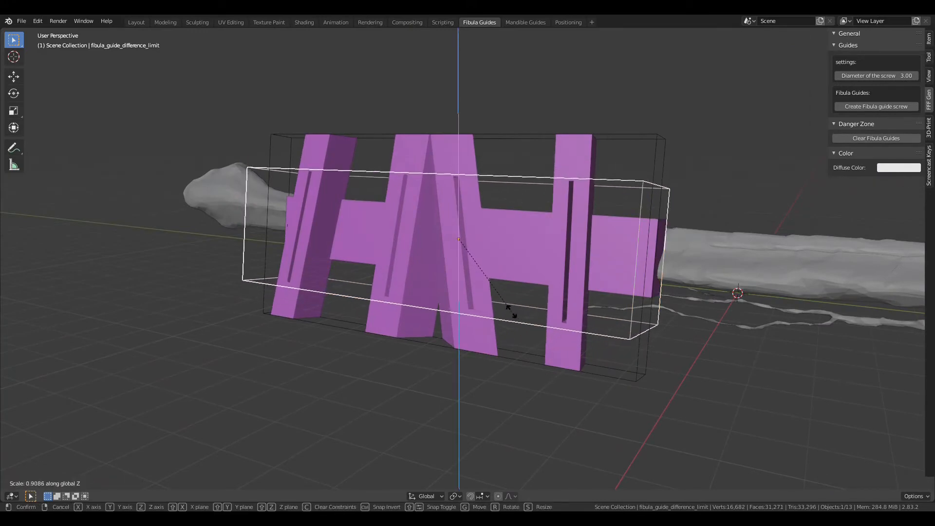
{"action": "left_click", "coordinate": [511, 330]}
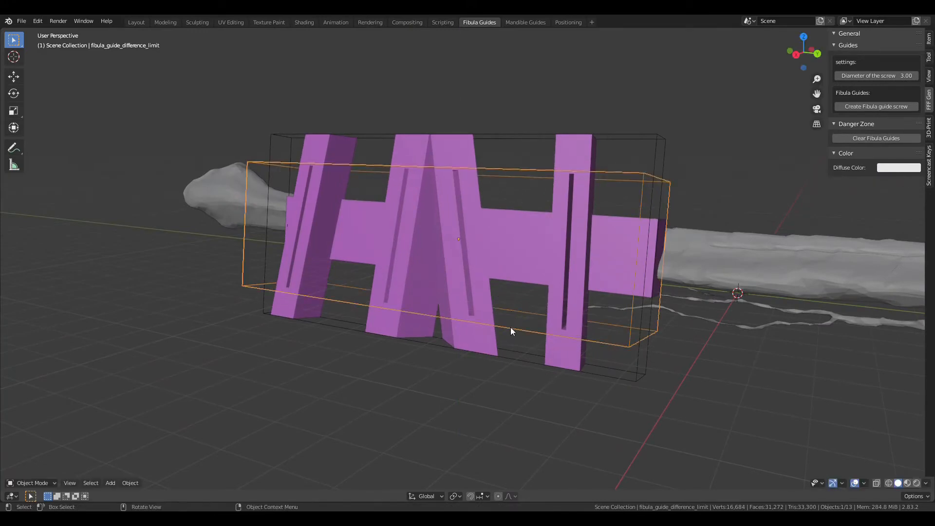
Step: Scale the guide's union limit box along global Z to about half its height to shorten the cutting towers
{"action": "left_click", "coordinate": [583, 371]}
{"action": "key", "text": "s"}
{"action": "key", "text": "z"}
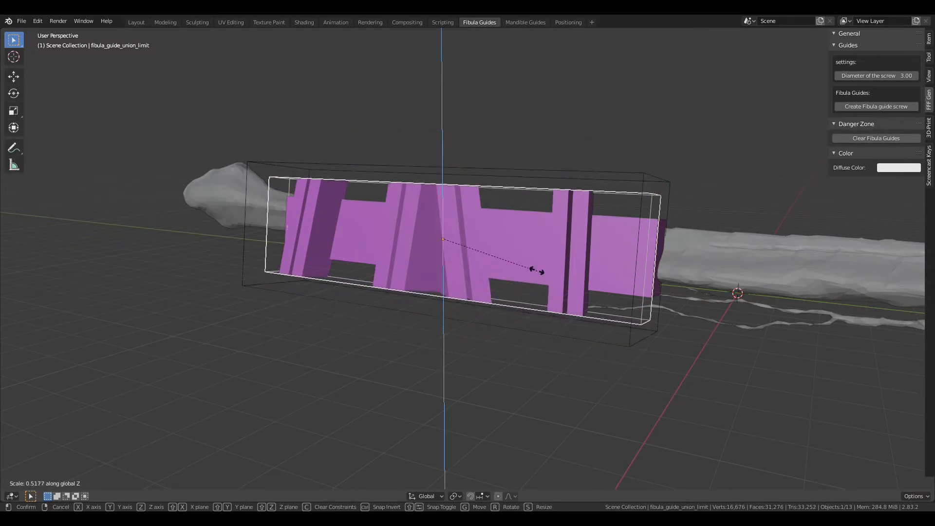
{"action": "left_click", "coordinate": [528, 250]}
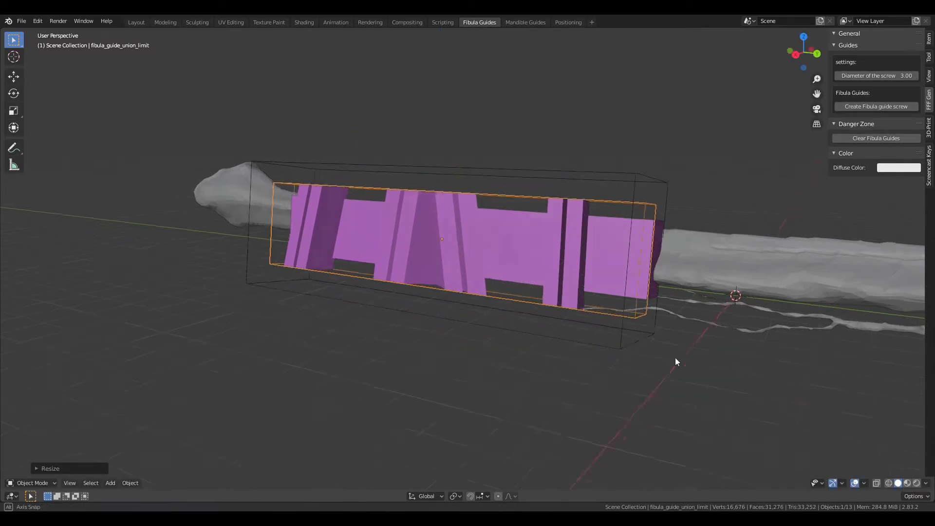
{"action": "middle_click_drag", "start_coordinate": [675, 358], "coordinate": [540, 386]}
{"action": "scroll", "coordinate": [537, 393], "scroll_direction": "up", "scroll_amount": 3}
{"action": "scroll", "coordinate": [537, 393], "scroll_direction": "up", "scroll_amount": 1}
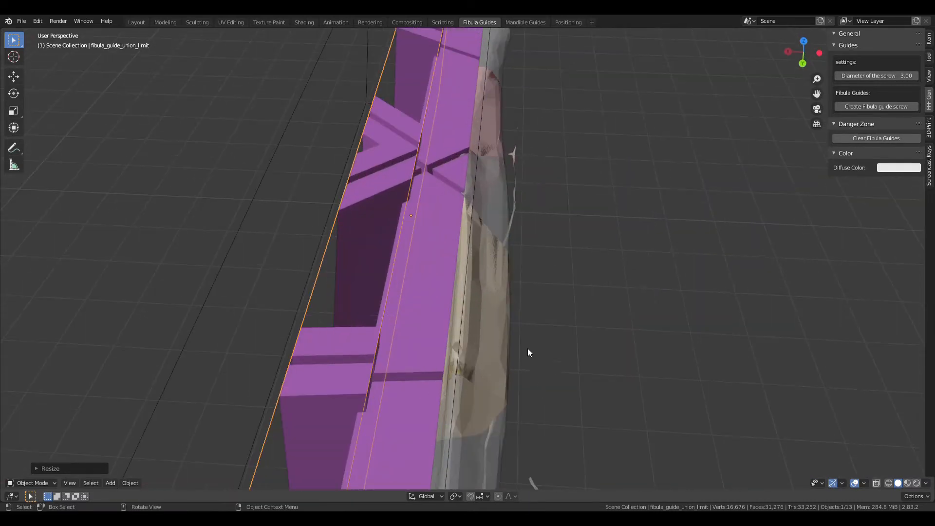
Step: Move the guide's union limit box about -0.5 cm along its local X axis
{"action": "middle_click_drag", "start_coordinate": [505, 310], "coordinate": [503, 317], "text": "shift"}
{"action": "scroll", "coordinate": [502, 321], "scroll_direction": "up", "scroll_amount": 1}
{"action": "key", "text": "g"}
{"action": "key", "text": "x"}
{"action": "key", "text": "x"}
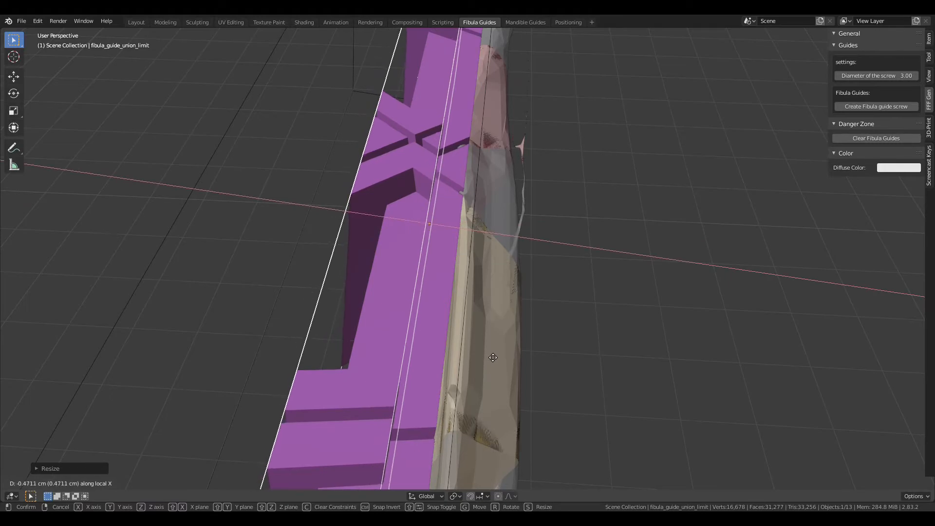
{"action": "left_click", "coordinate": [488, 358]}
Step: Move the fibula guide about -0.07 cm along global X, closer to the bone segments
{"action": "middle_click_drag", "start_coordinate": [487, 358], "coordinate": [396, 339]}
{"action": "scroll", "coordinate": [531, 324], "scroll_direction": "up", "scroll_amount": 2}
{"action": "middle_click_drag", "start_coordinate": [535, 322], "coordinate": [598, 281]}
{"action": "middle_click_drag", "start_coordinate": [641, 261], "coordinate": [695, 300]}
{"action": "scroll", "coordinate": [653, 301], "scroll_direction": "down", "scroll_amount": 3}
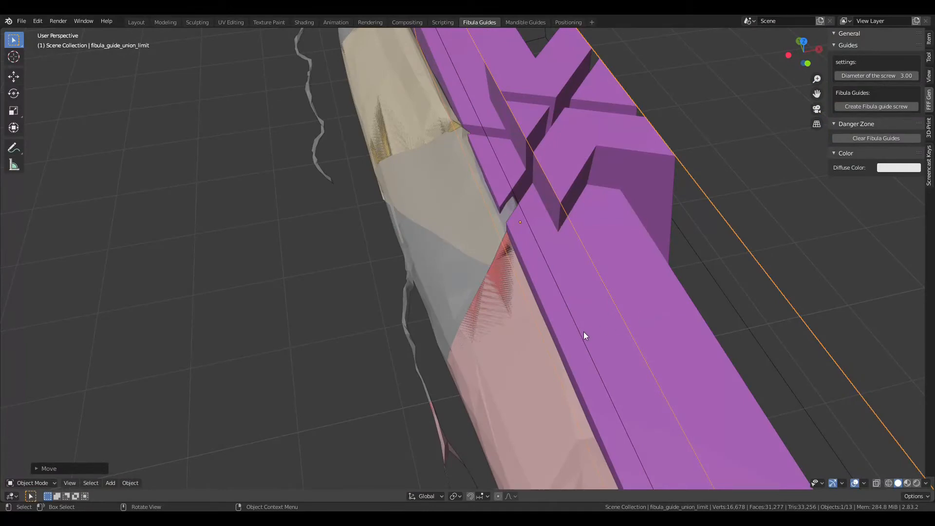
{"action": "left_click", "coordinate": [637, 326]}
{"action": "scroll", "coordinate": [638, 325], "scroll_direction": "down", "scroll_amount": 2}
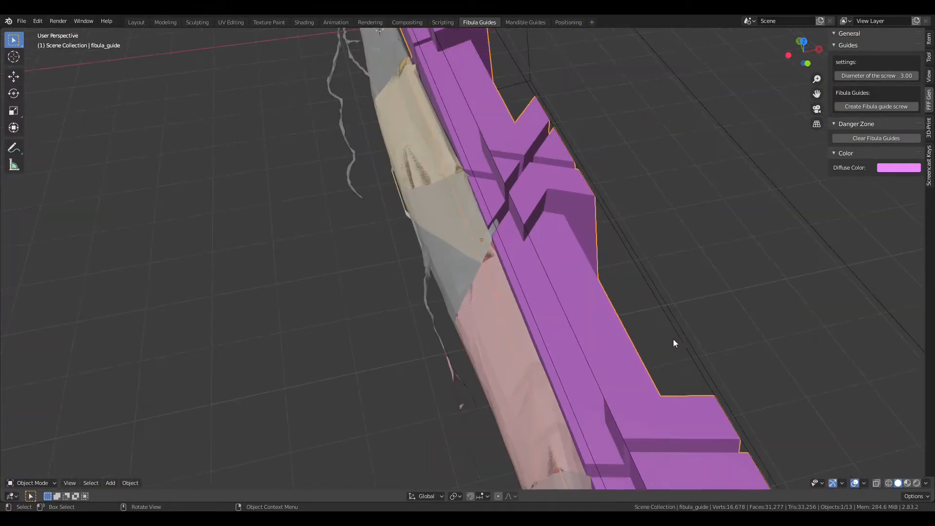
{"action": "middle_click_drag", "start_coordinate": [675, 341], "coordinate": [629, 316]}
{"action": "key", "text": "g"}
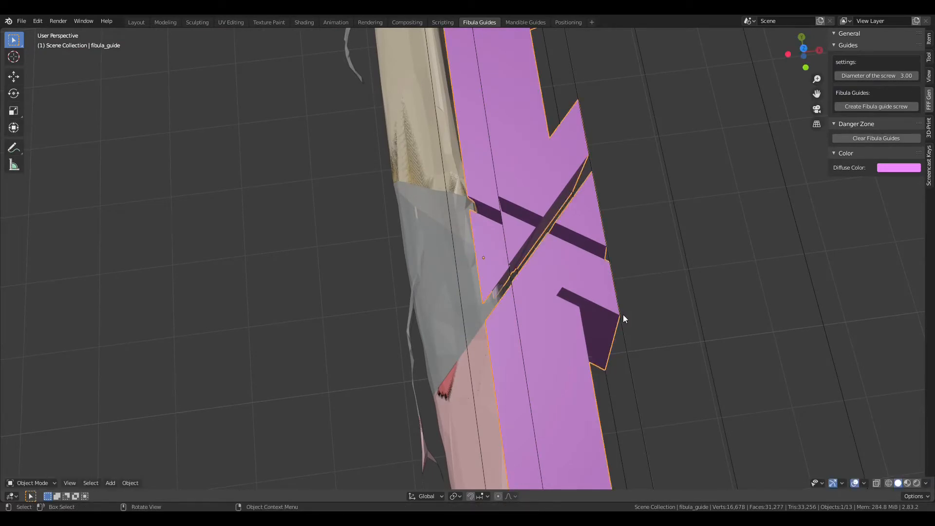
{"action": "key", "text": "x"}
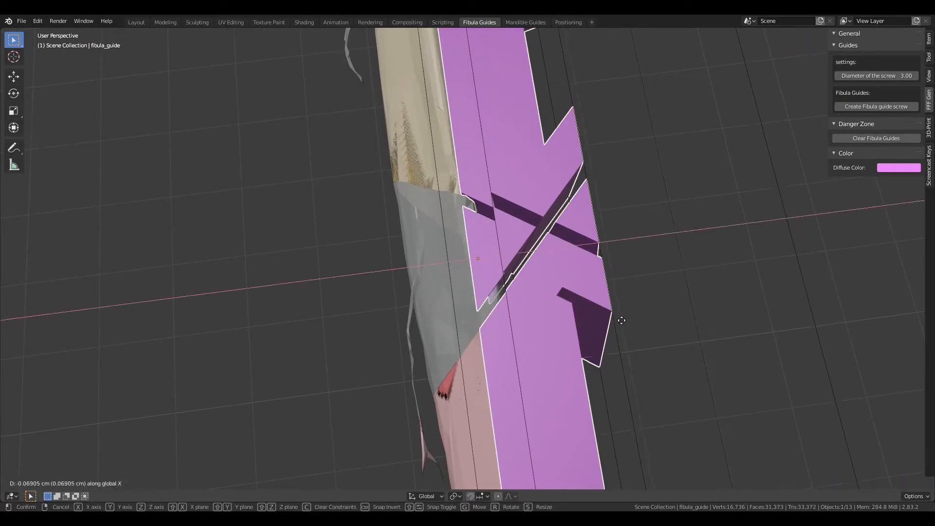
{"action": "left_click", "coordinate": [623, 319]}
Step: Scale the guide's difference limit box along global Z to about 60% of its height
{"action": "middle_click_drag", "start_coordinate": [596, 326], "coordinate": [785, 438]}
{"action": "scroll", "coordinate": [560, 361], "scroll_direction": "up", "scroll_amount": 2}
{"action": "scroll", "coordinate": [553, 368], "scroll_direction": "down", "scroll_amount": 4}
{"action": "left_click", "coordinate": [828, 431]}
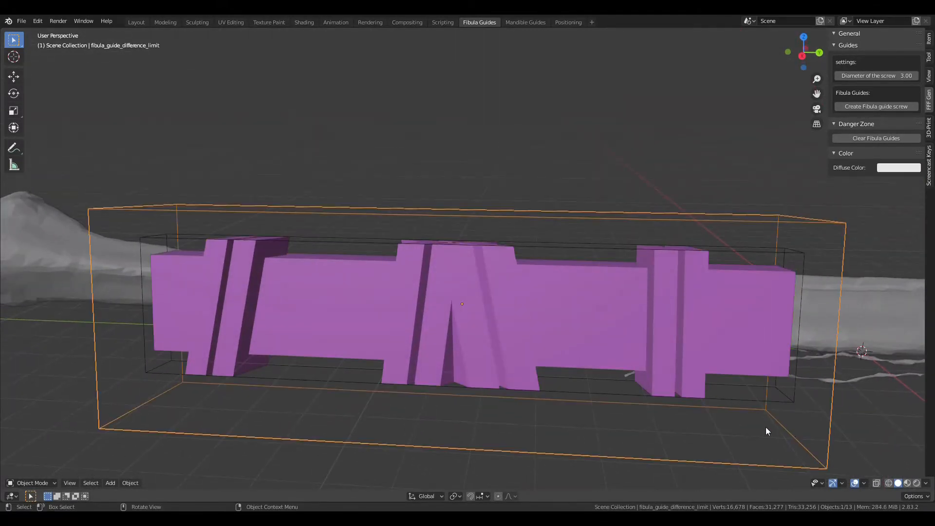
{"action": "scroll", "coordinate": [766, 426], "scroll_direction": "down", "scroll_amount": 2}
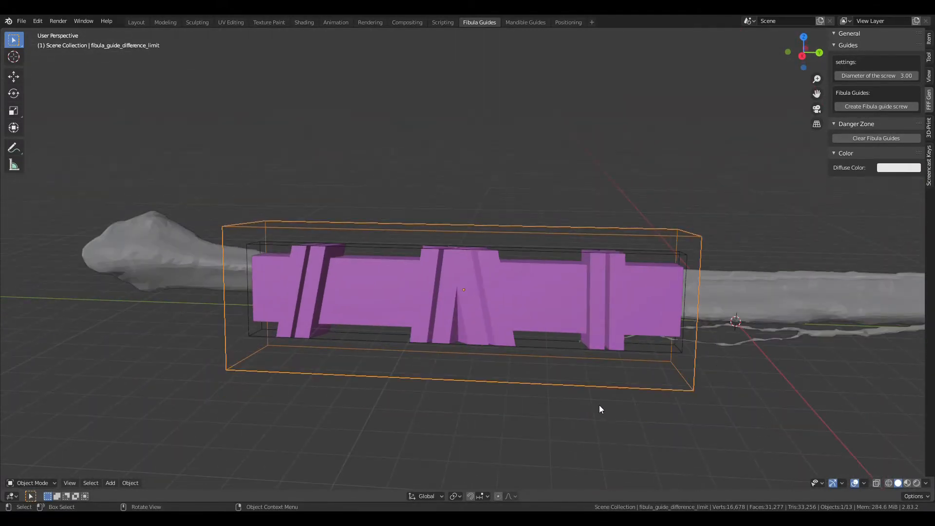
{"action": "key", "text": "s"}
{"action": "key", "text": "z"}
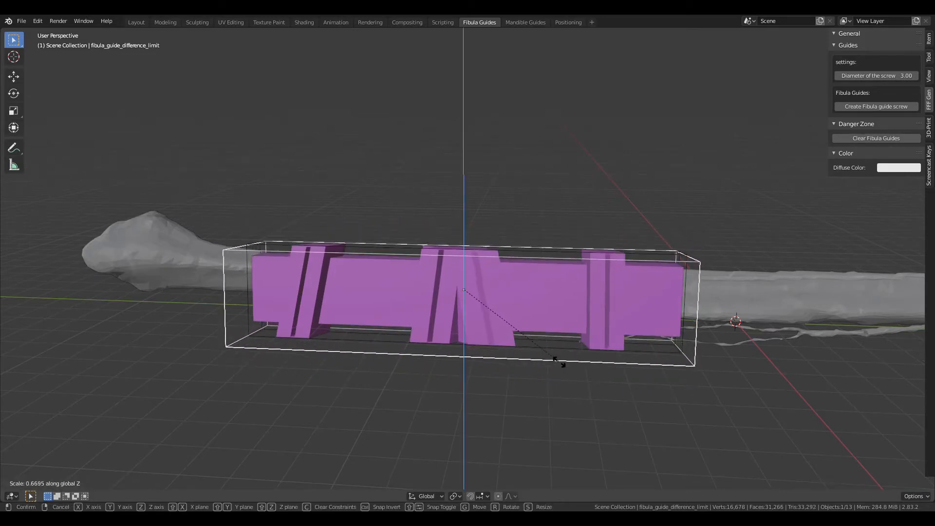
{"action": "left_click", "coordinate": [556, 340]}
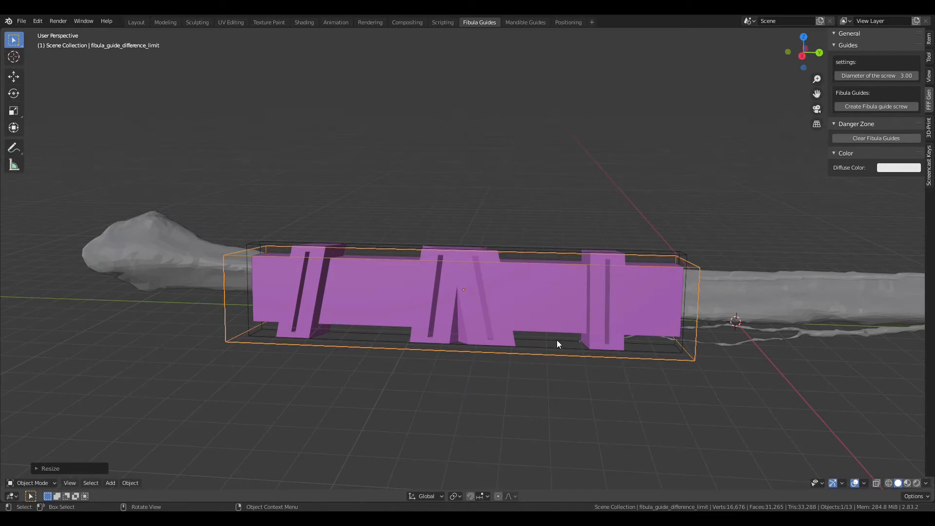
Step: Raise the difference limit box about 0.45 cm along global Z, and fine-tune its height against the guide's lower edge
{"action": "key", "text": "g"}
{"action": "key", "text": "z"}
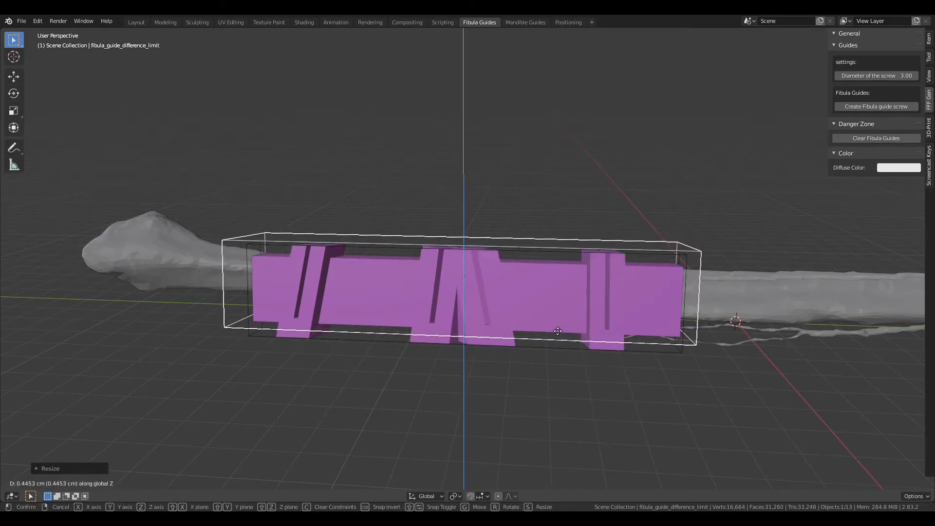
{"action": "left_click", "coordinate": [557, 330]}
{"action": "scroll", "coordinate": [581, 364], "scroll_direction": "up", "scroll_amount": 3}
{"action": "middle_click_drag", "start_coordinate": [581, 364], "coordinate": [377, 346]}
{"action": "scroll", "coordinate": [478, 358], "scroll_direction": "up", "scroll_amount": 4}
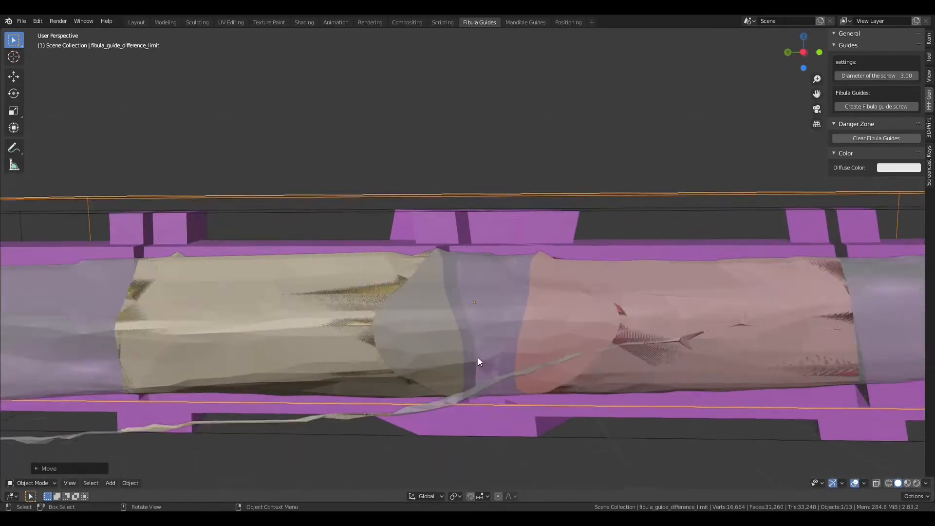
{"action": "middle_click_drag", "start_coordinate": [478, 362], "coordinate": [549, 369]}
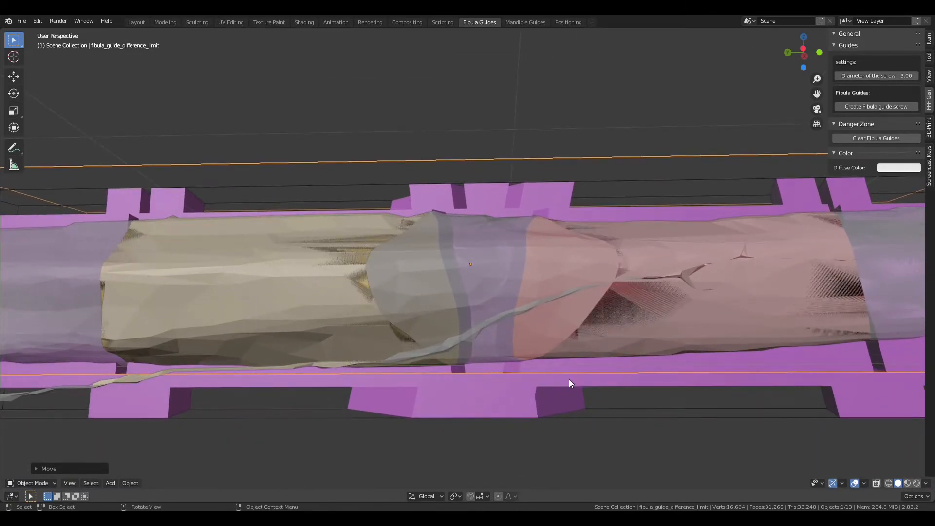
{"action": "key", "text": "g"}
{"action": "key", "text": "z"}
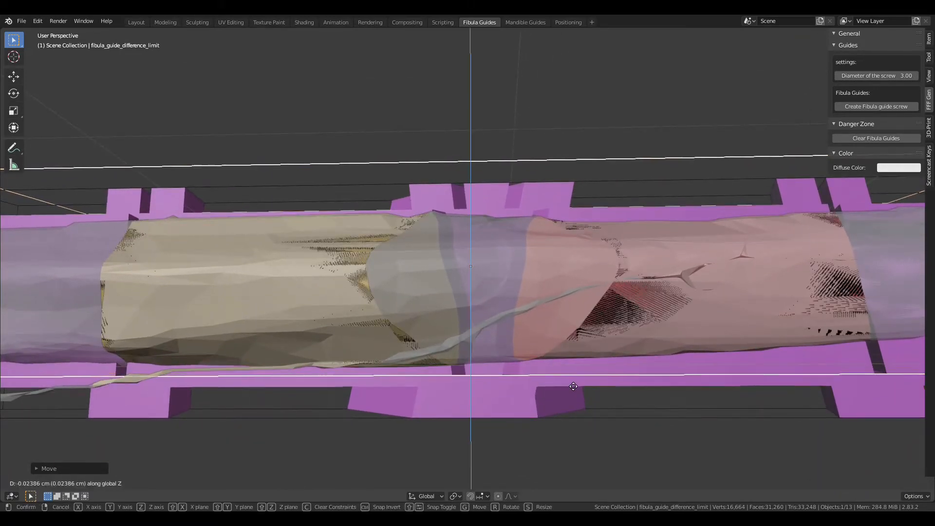
{"action": "left_click", "coordinate": [573, 391]}
Step: Rotate the fibula guide about -0.8° around global X to line it up with the bone's long axis
{"action": "scroll", "coordinate": [569, 391], "scroll_direction": "down", "scroll_amount": 2}
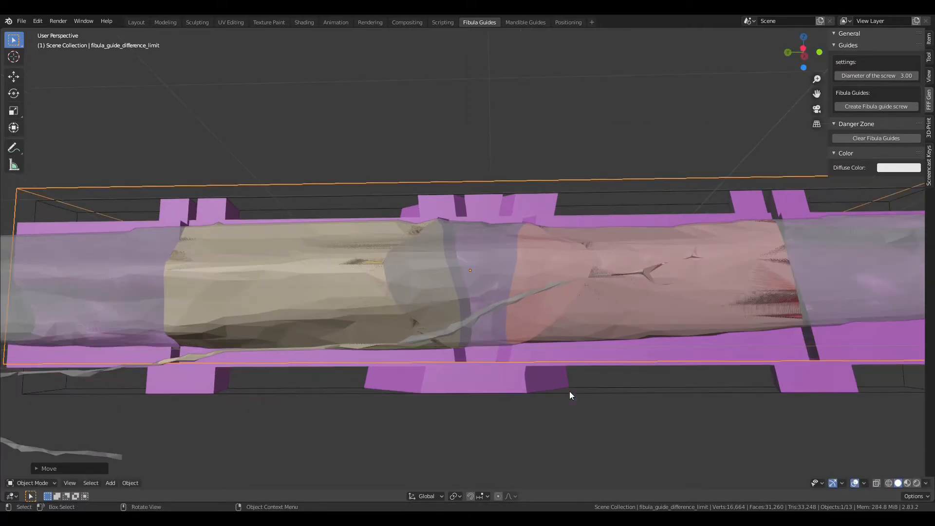
{"action": "middle_click_drag", "start_coordinate": [734, 368], "coordinate": [629, 390]}
{"action": "left_click", "coordinate": [855, 373]}
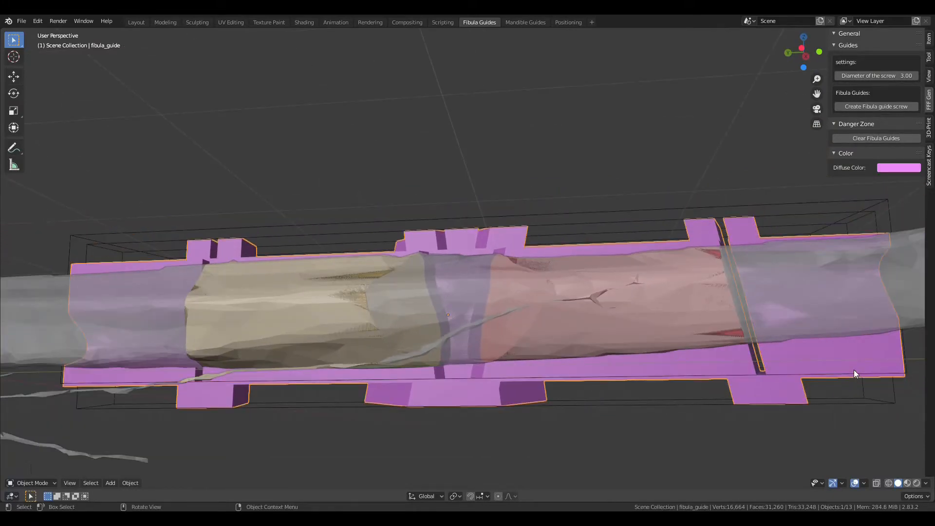
{"action": "middle_click_drag", "start_coordinate": [768, 381], "coordinate": [639, 376]}
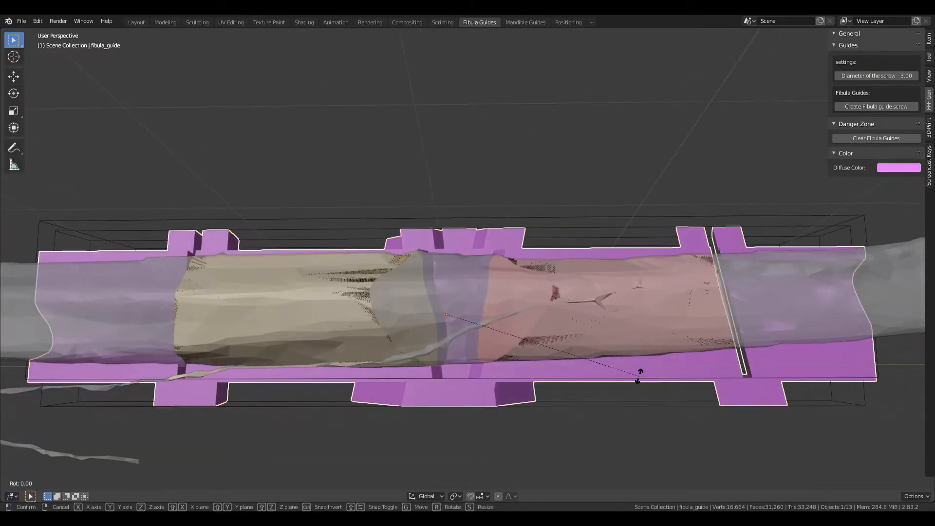
{"action": "key", "text": "r"}
{"action": "key", "text": "x"}
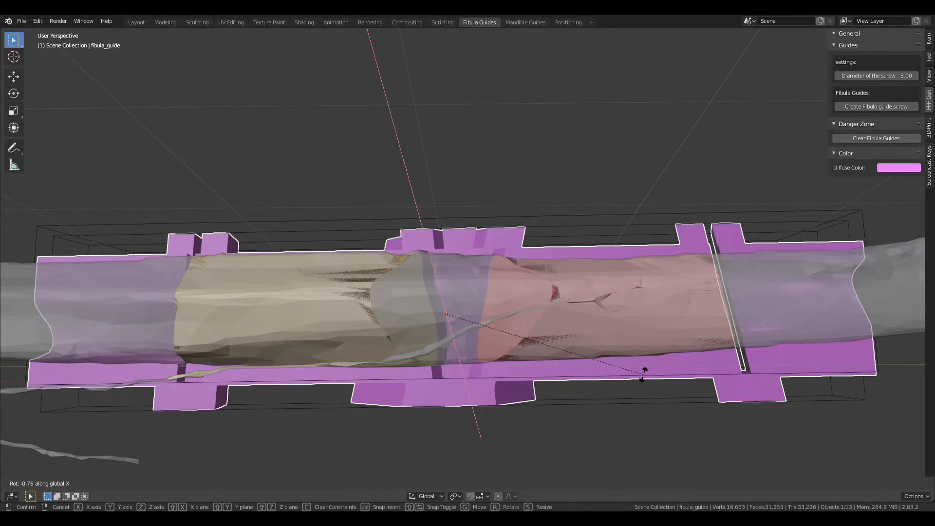
{"action": "left_click", "coordinate": [645, 374]}
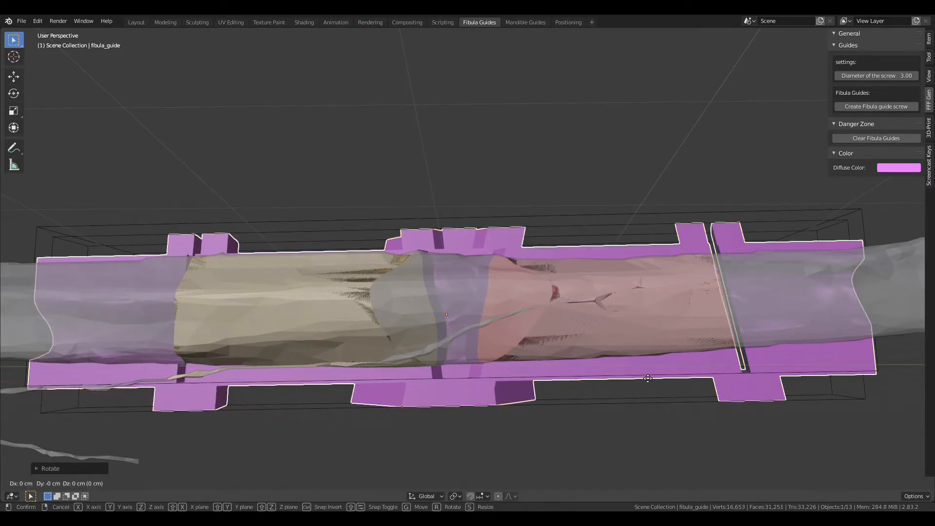
Step: Raise the fibula guide about 0.1 cm along its local Z axis to centre it on the bone
{"action": "key", "text": "g"}
{"action": "key", "text": "z"}
{"action": "key", "text": "z"}
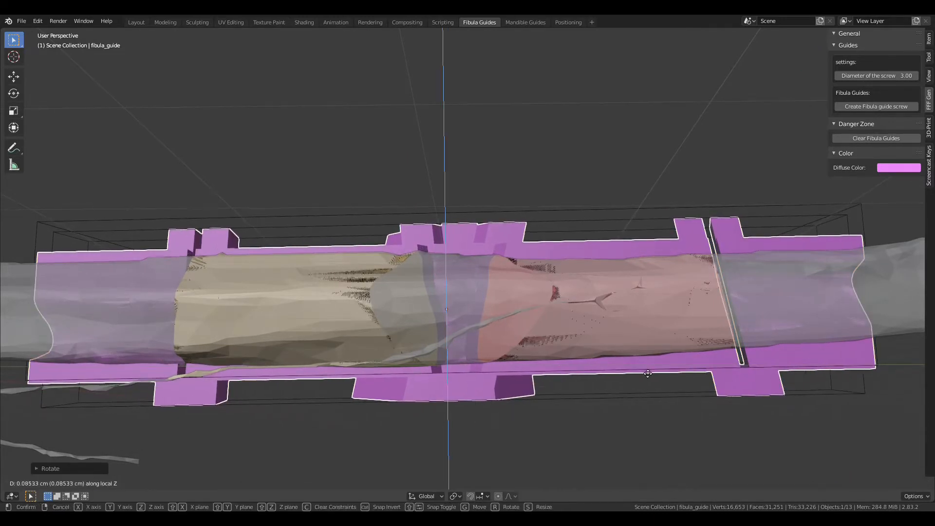
{"action": "left_click", "coordinate": [646, 372]}
Step: Nudge the fibula guide along its local X axis to adjust its depth against the bone
{"action": "middle_click_drag", "start_coordinate": [644, 370], "coordinate": [569, 309]}
{"action": "key", "text": "g"}
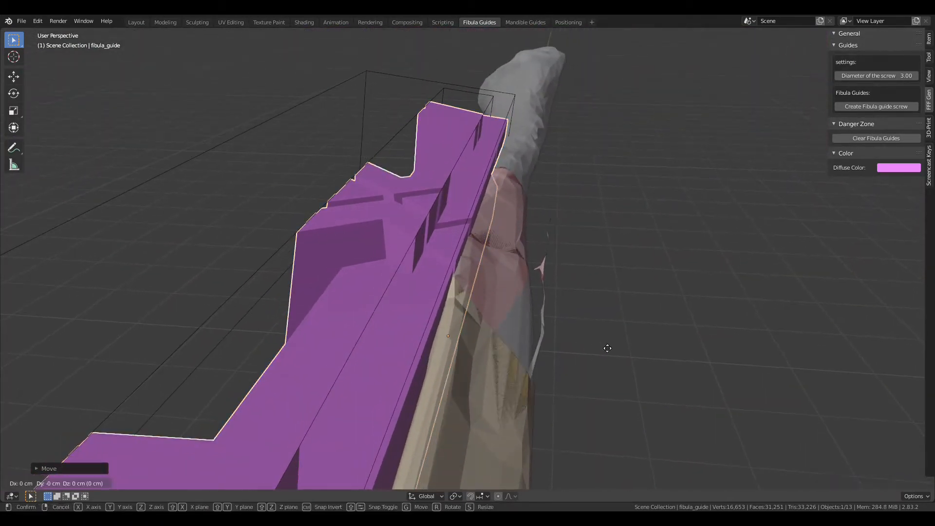
{"action": "key", "text": "x"}
{"action": "key", "text": "x"}
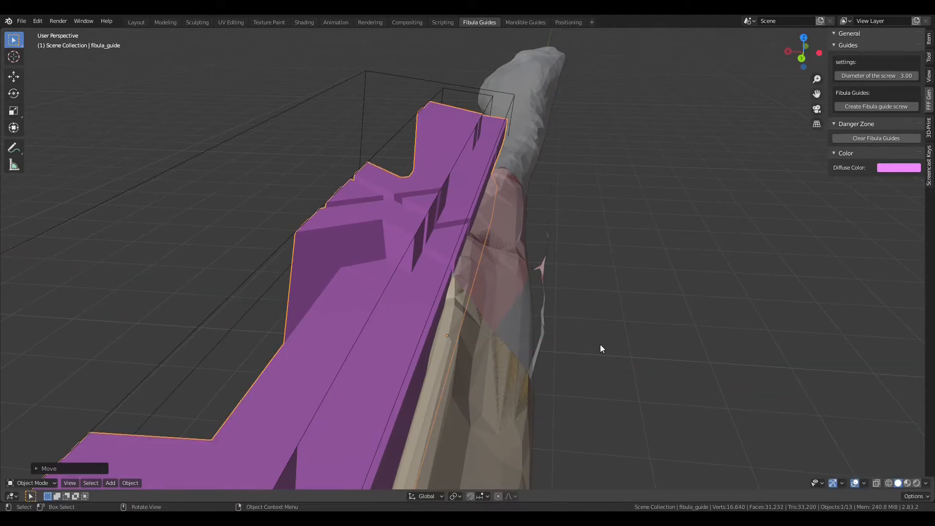
{"action": "middle_click_drag", "start_coordinate": [600, 344], "coordinate": [520, 305]}
{"action": "key", "text": "g"}
{"action": "key", "text": "x"}
{"action": "key", "text": "x"}
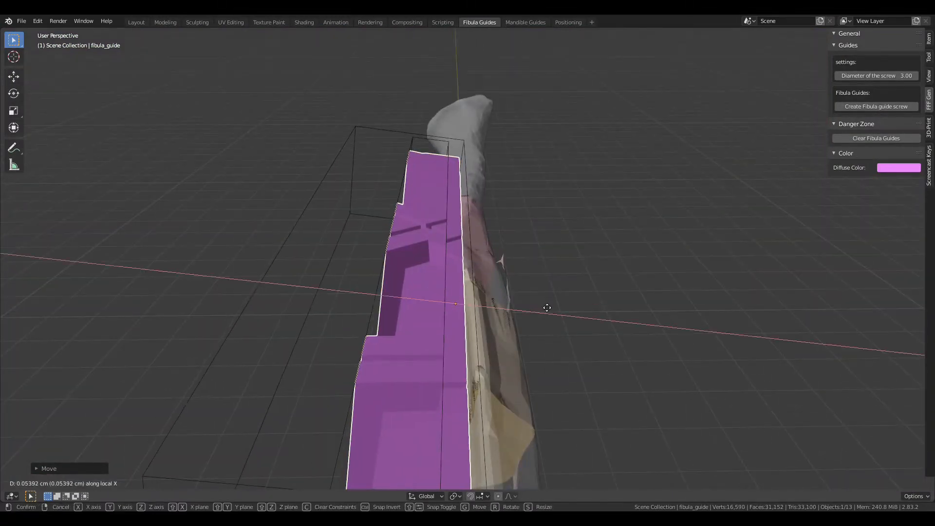
Step: Rotate the fibula guide about 2.3° around global Z to follow the bone's direction
{"action": "mouse_move", "coordinate": [541, 299]}
{"action": "middle_mouse_down"}
{"action": "mouse_move", "coordinate": [540, 277]}
{"action": "mouse_move", "coordinate": [540, 287]}
{"action": "middle_mouse_up"}
{"action": "key", "text": "r"}
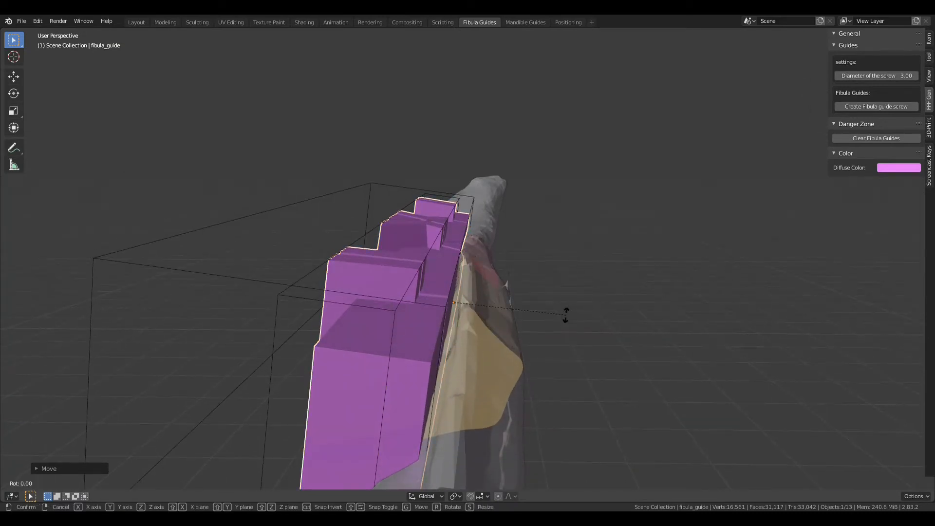
{"action": "key", "text": "z"}
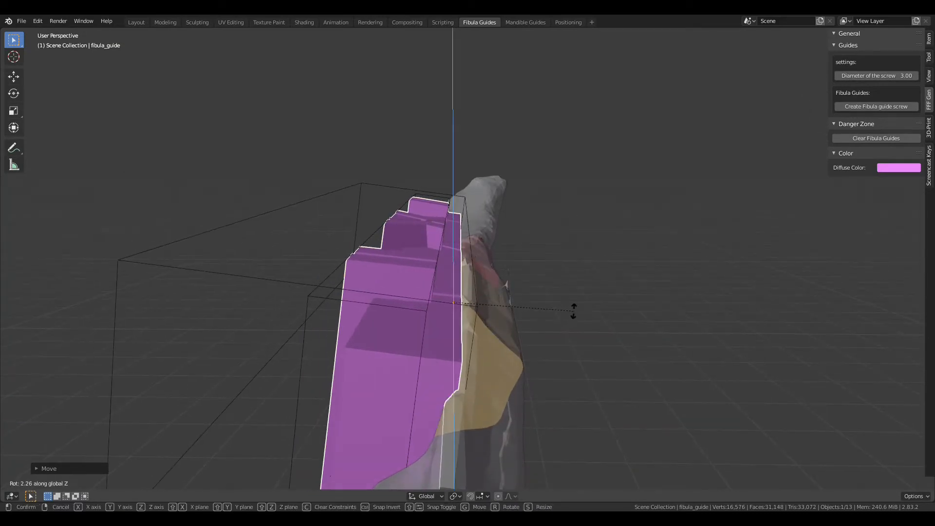
{"action": "left_click", "coordinate": [573, 311]}
Step: Rotate the fibula guide around global Y to match the bone's cross-section, and shift it toward the bone along local X
{"action": "middle_click_drag", "start_coordinate": [573, 312], "coordinate": [516, 286]}
{"action": "scroll", "coordinate": [533, 325], "scroll_direction": "up", "scroll_amount": 6}
{"action": "scroll", "coordinate": [502, 291], "scroll_direction": "down", "scroll_amount": 5}
{"action": "key", "text": "r"}
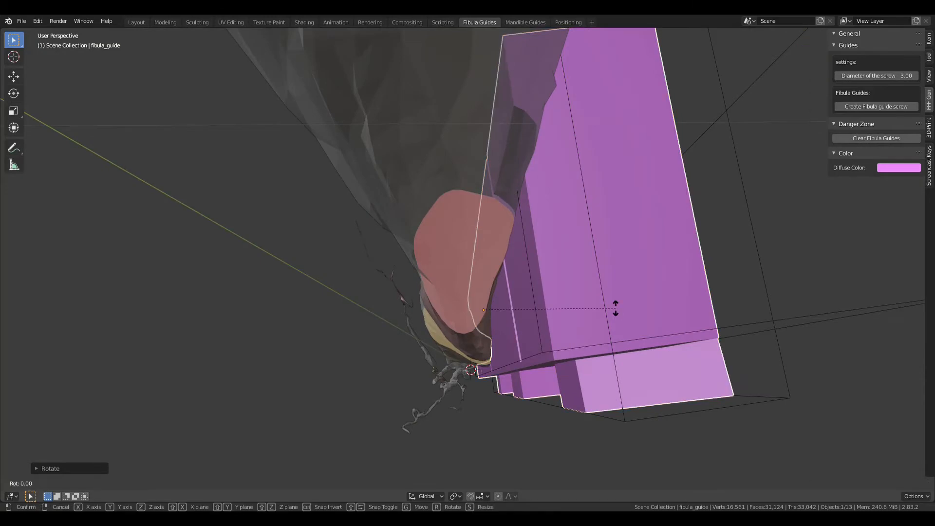
{"action": "key", "text": "y"}
{"action": "left_click", "coordinate": [590, 335]}
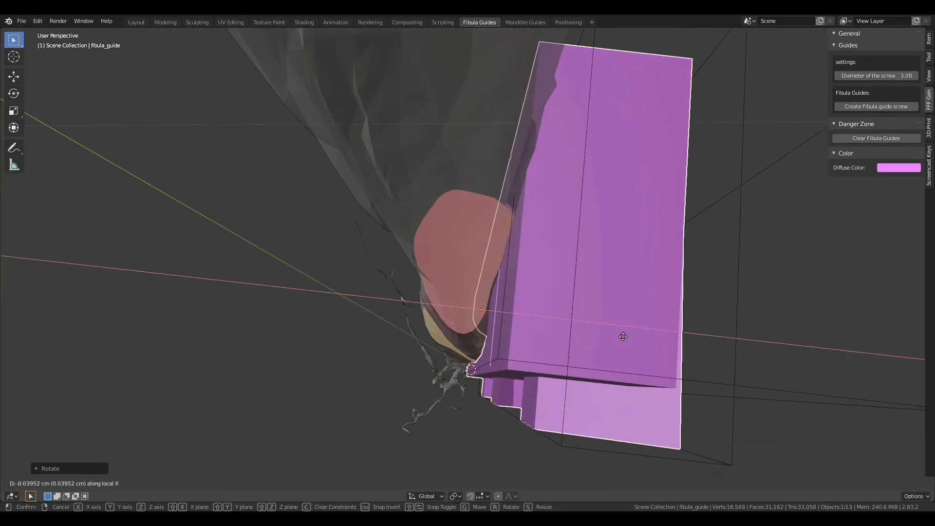
{"action": "left_click", "coordinate": [560, 326]}
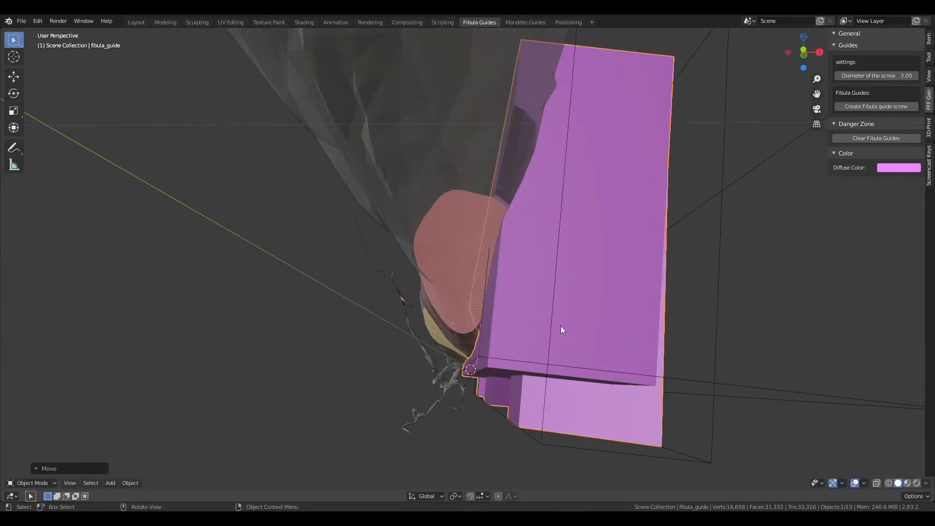
Step: Rotate the fibula guide slightly around global Z to refine its alignment along both bone segments
{"action": "middle_click_drag", "start_coordinate": [560, 326], "coordinate": [603, 334]}
{"action": "key", "text": "r"}
{"action": "key", "text": "z"}
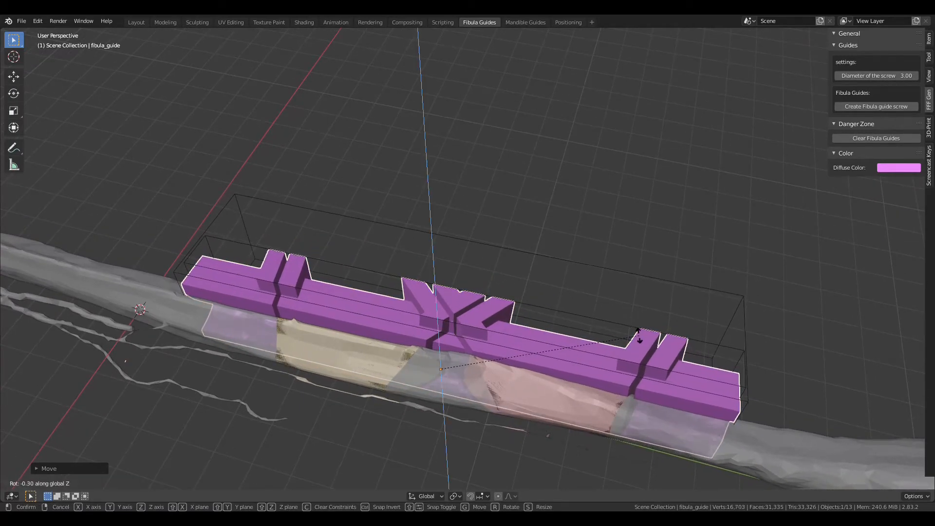
{"action": "left_click", "coordinate": [507, 345]}
Step: Lower the union limit box about 0.05 cm along global Z to re-centre the cutting towers
{"action": "middle_click_drag", "start_coordinate": [507, 345], "coordinate": [583, 268]}
{"action": "scroll", "coordinate": [585, 272], "scroll_direction": "down", "scroll_amount": 6}
{"action": "middle_click_drag", "start_coordinate": [648, 266], "coordinate": [461, 242]}
{"action": "scroll", "coordinate": [491, 248], "scroll_direction": "up", "scroll_amount": 10}
{"action": "left_click", "coordinate": [542, 100]}
{"action": "scroll", "coordinate": [542, 102], "scroll_direction": "down", "scroll_amount": 1}
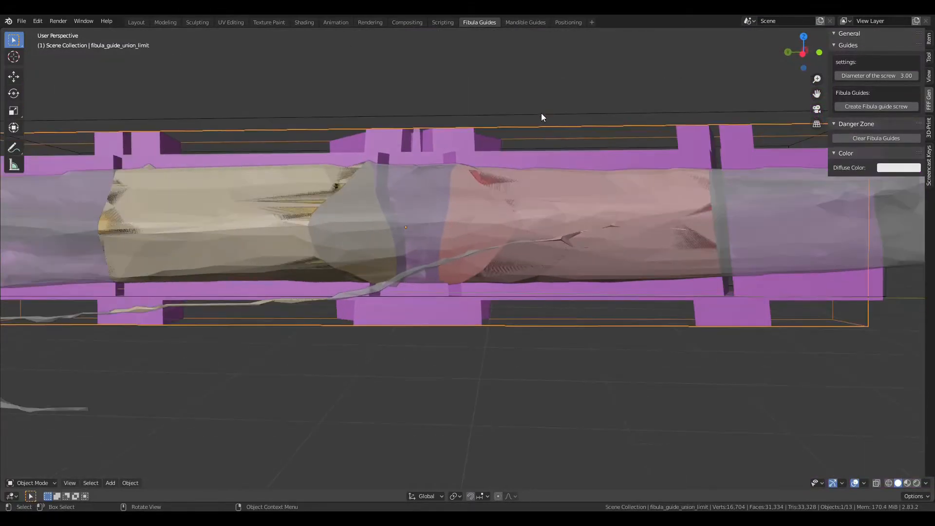
{"action": "middle_click_drag", "start_coordinate": [495, 210], "coordinate": [494, 253], "text": "shift"}
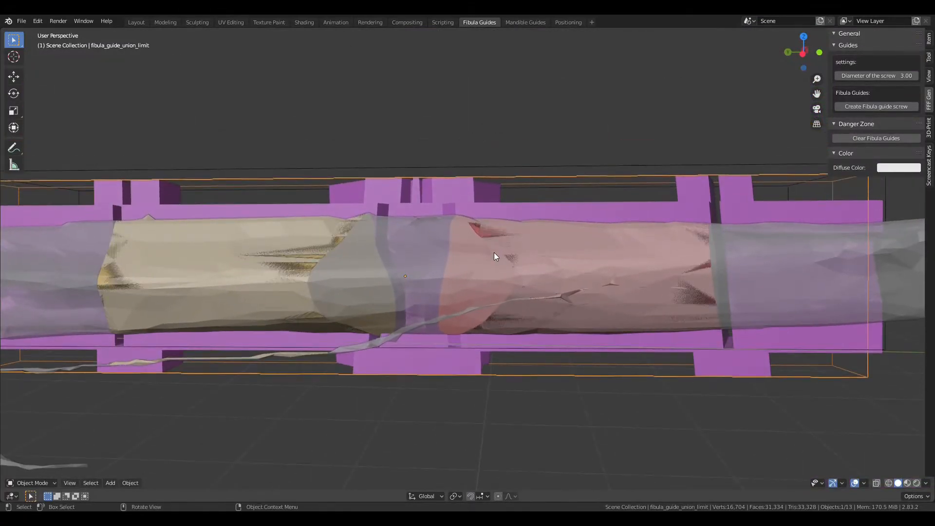
{"action": "key", "text": "g"}
{"action": "key", "text": "z"}
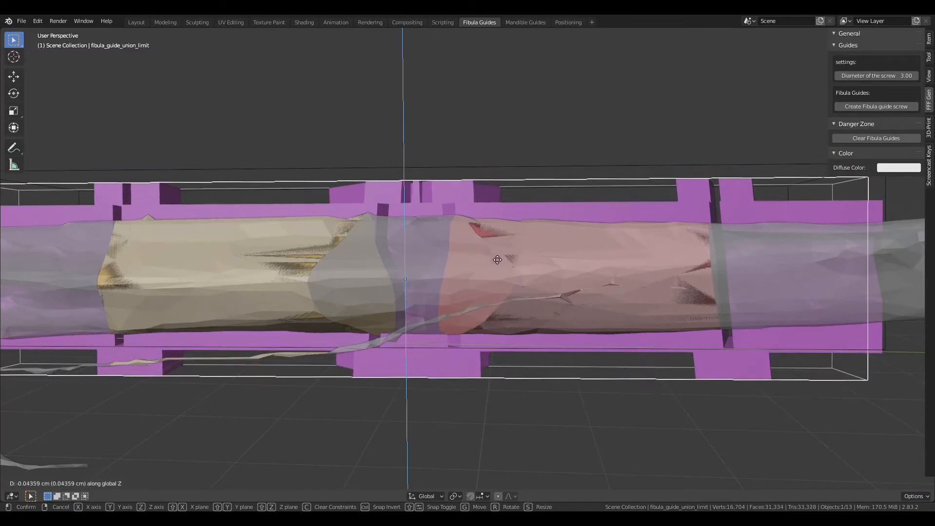
{"action": "left_click", "coordinate": [497, 261]}
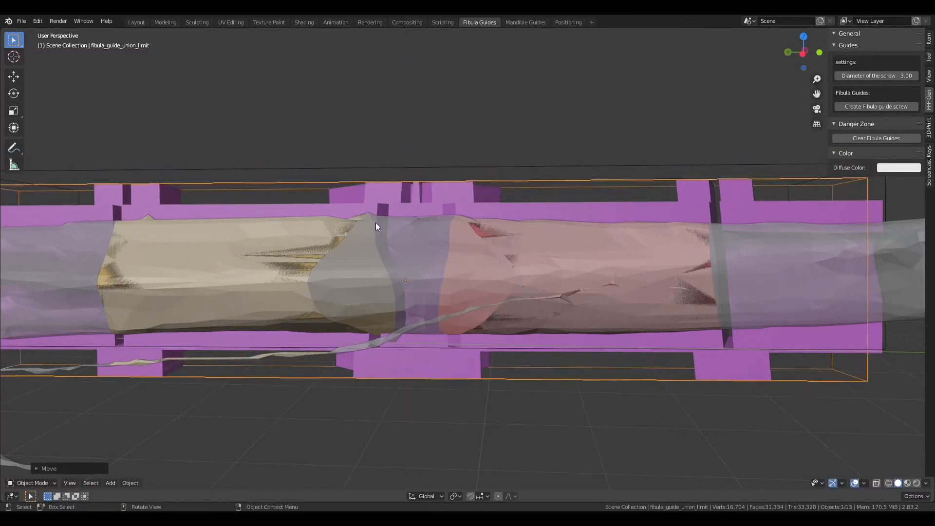
Step: Lower the difference limit box about 0.08 cm along global Z to extend the cutting slots downward
{"action": "left_click", "coordinate": [561, 164]}
{"action": "key", "text": "g"}
{"action": "key", "text": "z"}
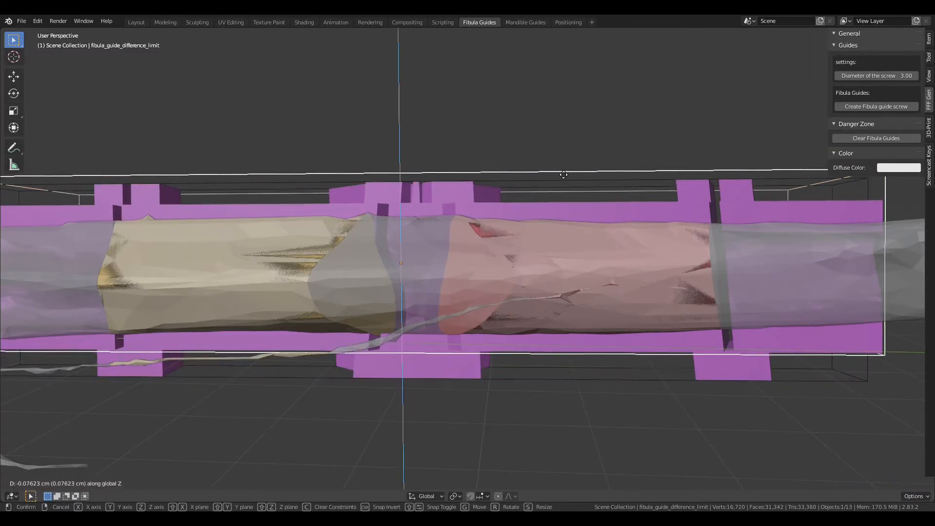
{"action": "left_click", "coordinate": [560, 174]}
Step: Raise the difference limit box slightly along global Z so the slots stop inside the guide's lower edge
{"action": "scroll", "coordinate": [456, 318], "scroll_direction": "up", "scroll_amount": 1}
{"action": "middle_click_drag", "start_coordinate": [456, 319], "coordinate": [503, 308]}
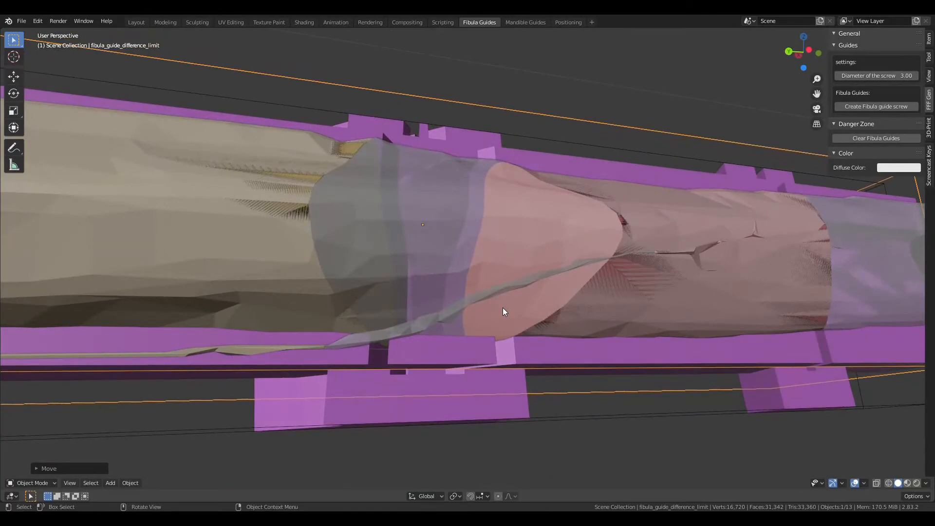
{"action": "key", "text": "g"}
{"action": "key", "text": "z"}
{"action": "left_click", "coordinate": [490, 322]}
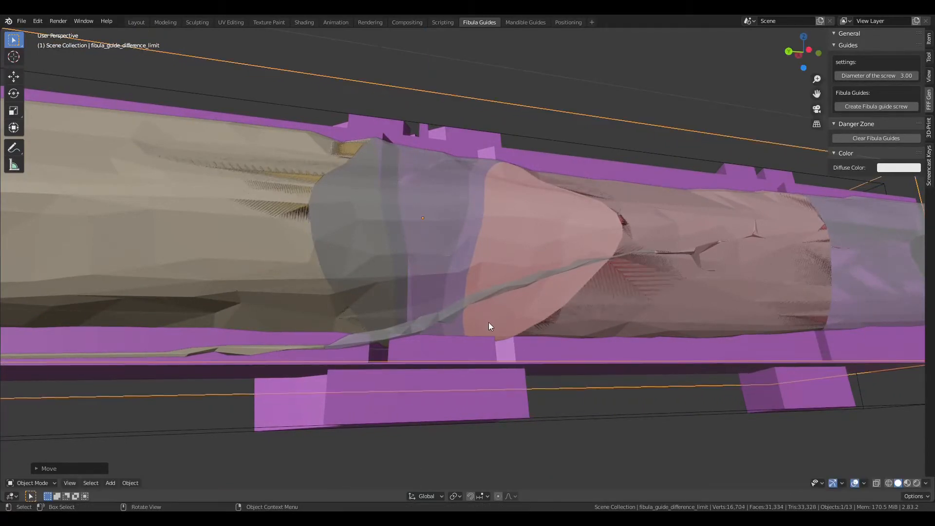
Step: Measure the guide wall left between the middle cutting slot's lower end and the guide's lower edge, then remove the ruler
{"action": "middle_click_drag", "start_coordinate": [489, 323], "coordinate": [508, 334]}
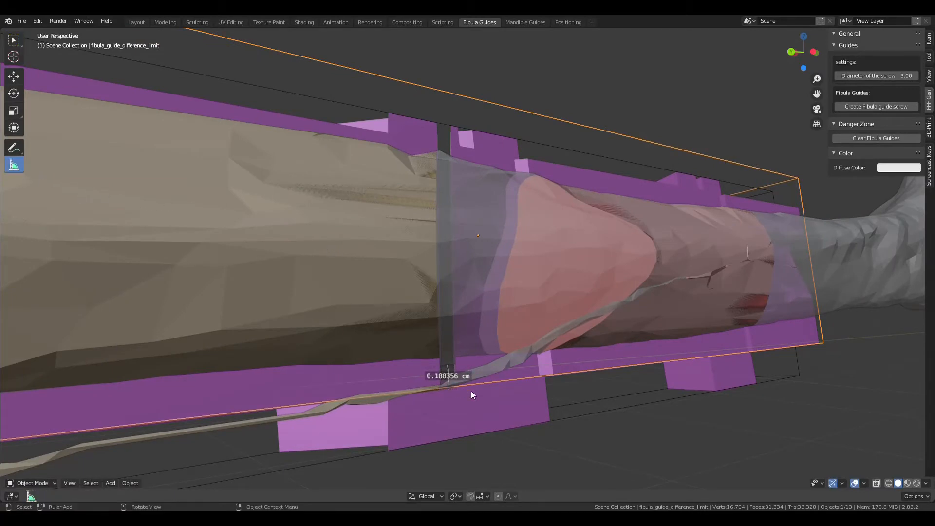
{"action": "key", "text": "Delete"}
{"action": "middle_click_drag", "start_coordinate": [493, 410], "coordinate": [425, 358]}
{"action": "scroll", "coordinate": [417, 359], "scroll_direction": "up", "scroll_amount": 2}
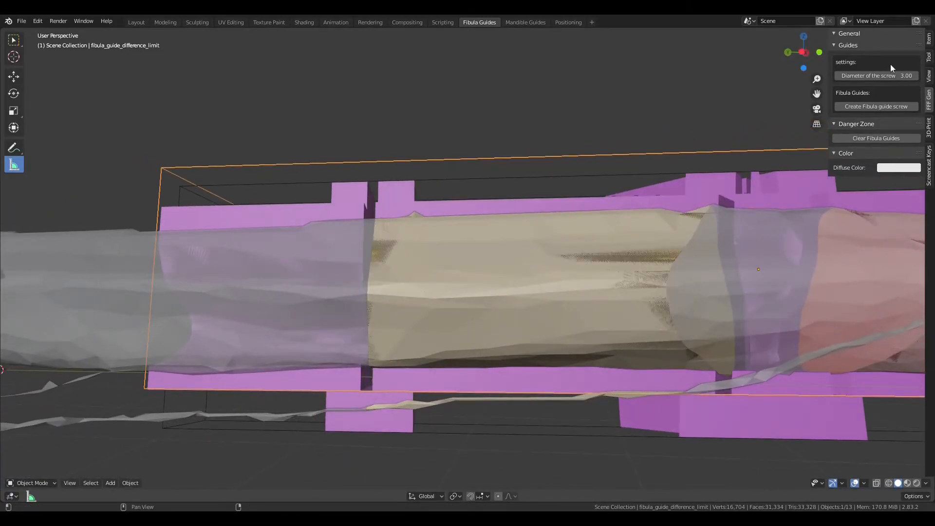
Step: Move the union limit box about 0.15 cm along its local X toward the bone to shorten the protruding cutting towers
{"action": "middle_click_drag", "start_coordinate": [632, 276], "coordinate": [674, 295]}
{"action": "scroll", "coordinate": [675, 295], "scroll_direction": "up", "scroll_amount": 2}
{"action": "scroll", "coordinate": [675, 291], "scroll_direction": "down", "scroll_amount": 3}
{"action": "middle_click_drag", "start_coordinate": [641, 396], "coordinate": [659, 367], "text": "shift"}
{"action": "middle_click_drag", "start_coordinate": [429, 361], "coordinate": [498, 347]}
{"action": "middle_click_drag", "start_coordinate": [501, 354], "coordinate": [608, 340]}
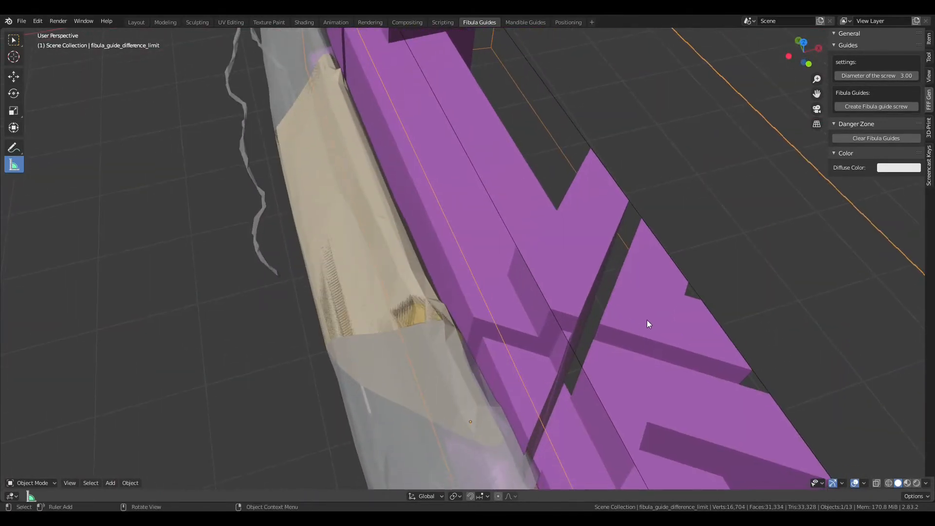
{"action": "scroll", "coordinate": [647, 320], "scroll_direction": "down", "scroll_amount": 3}
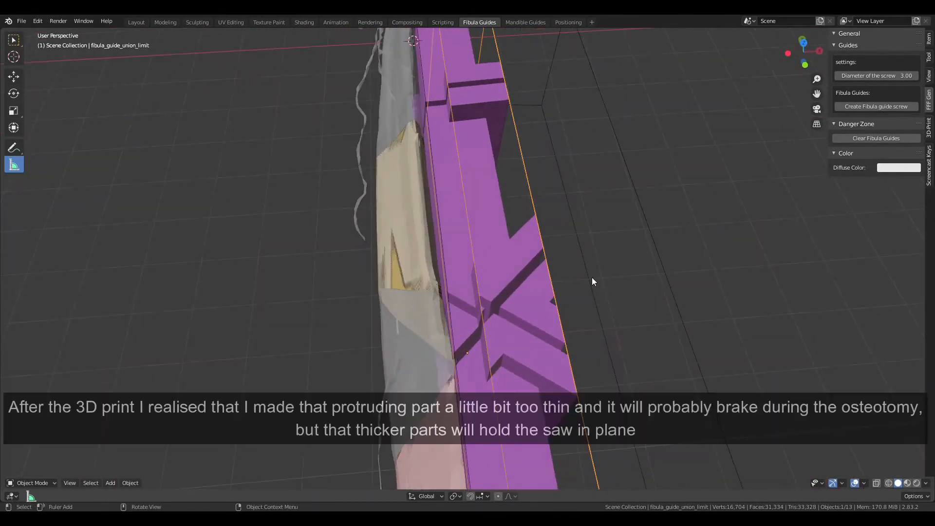
{"action": "key", "text": "g"}
{"action": "key", "text": "x"}
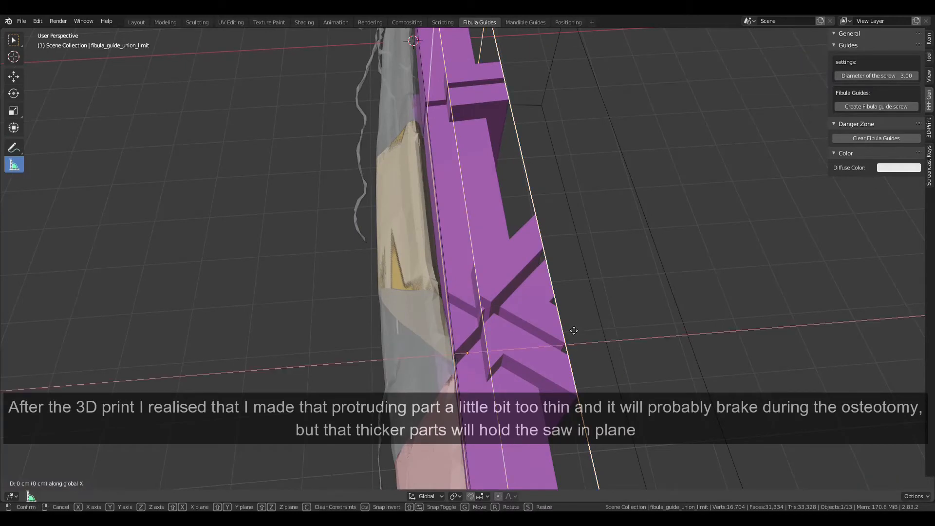
{"action": "key", "text": "x"}
{"action": "mouse_move", "coordinate": [564, 334]}
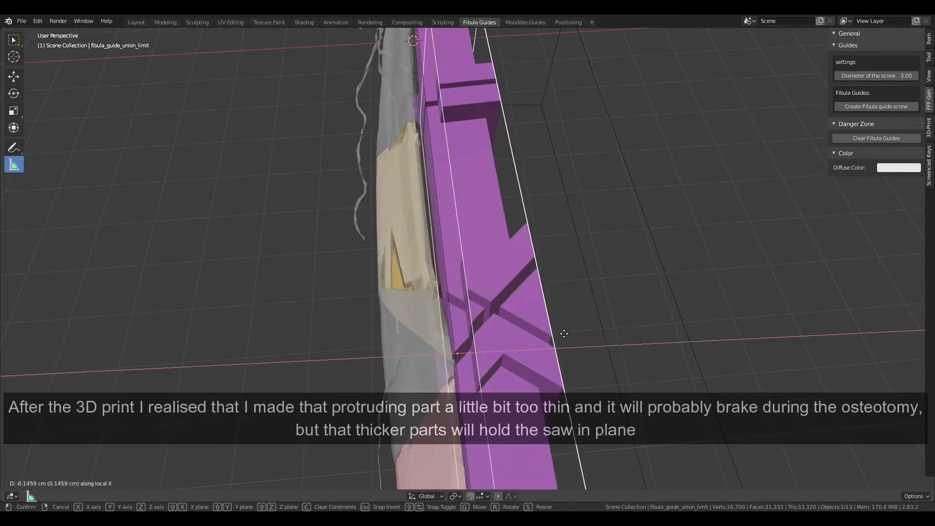
{"action": "left_click", "coordinate": [564, 334]}
Step: Enlarge the union limit box slightly along global X and shift it about 0.2 cm along that axis toward the bone
{"action": "key", "text": "s"}
{"action": "key", "text": "x"}
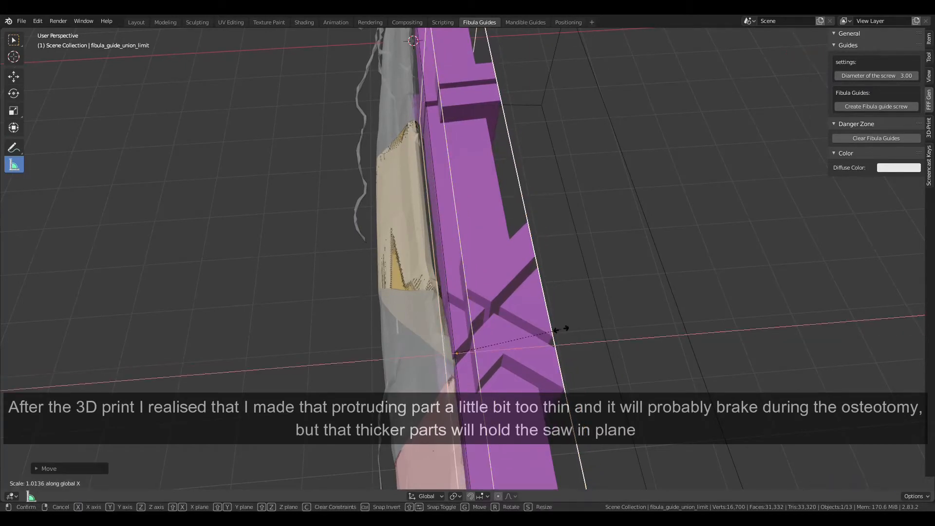
{"action": "left_click", "coordinate": [583, 332]}
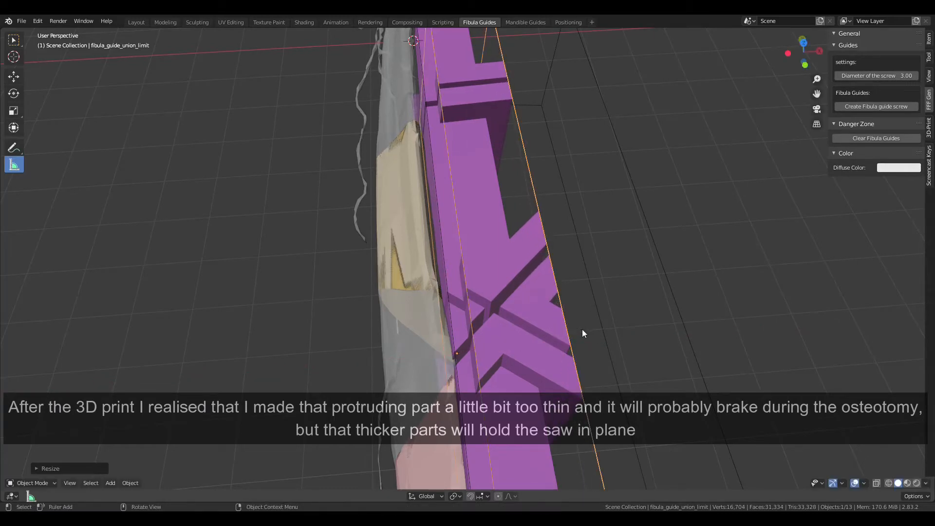
{"action": "key", "text": "g"}
{"action": "key", "text": "x"}
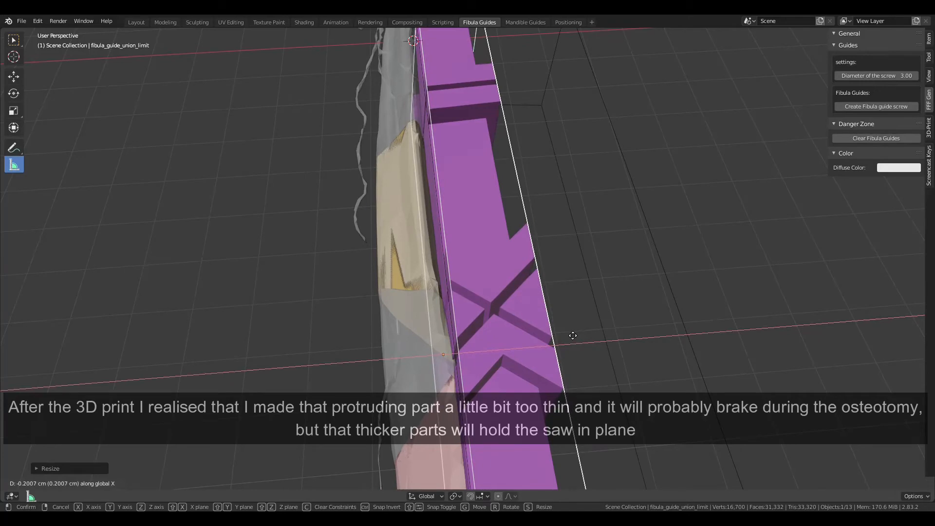
{"action": "left_click", "coordinate": [573, 336]}
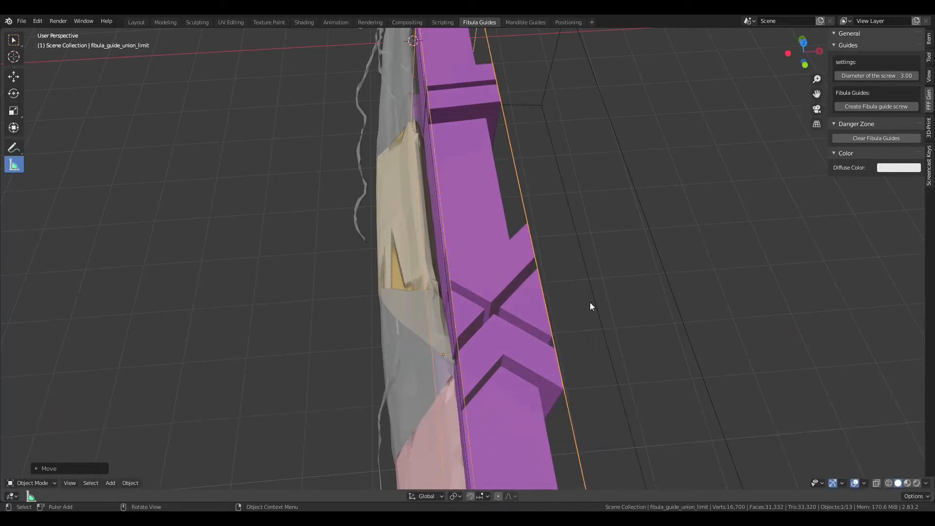
Step: Fine-tune the union limit box's position with a very small move along its local X
{"action": "middle_click_drag", "start_coordinate": [621, 264], "coordinate": [679, 280]}
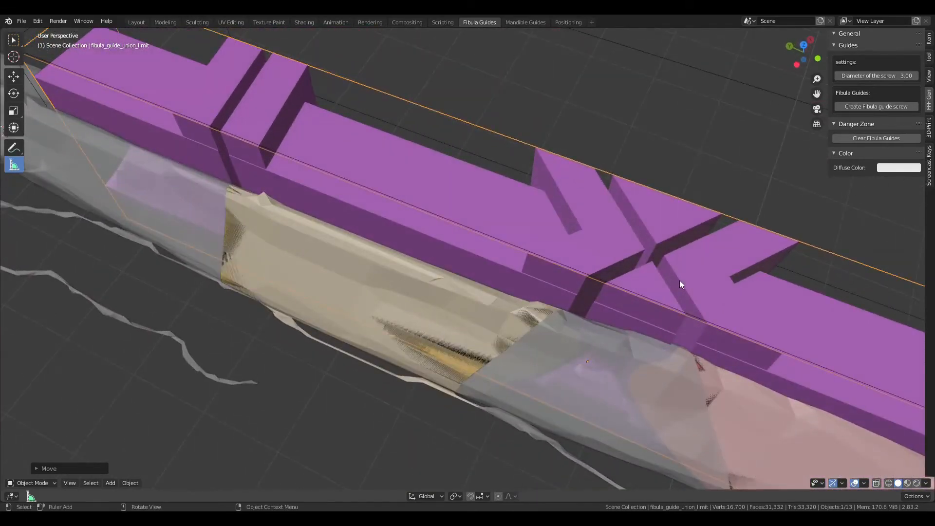
{"action": "key", "text": "g"}
{"action": "key", "text": "x"}
{"action": "key", "text": "x"}
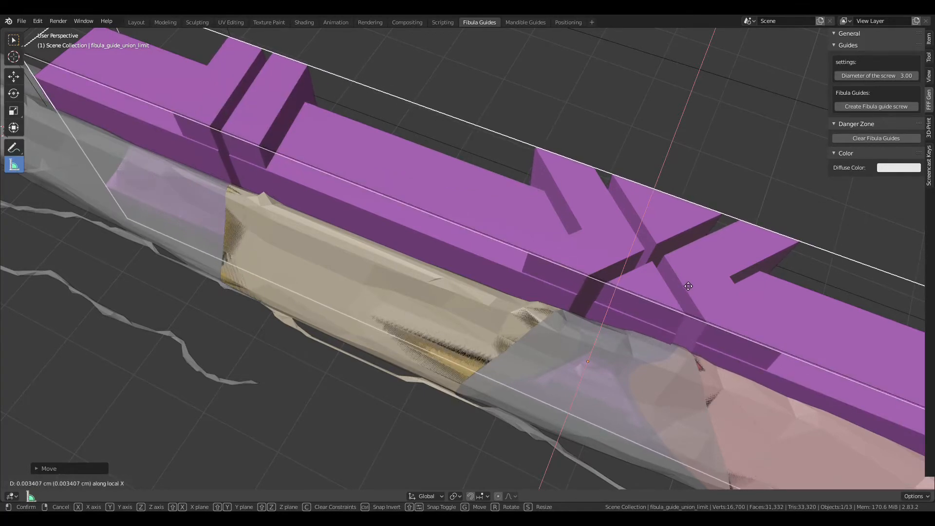
{"action": "left_click", "coordinate": [684, 284]}
Step: Create a fibula guide screw with a diameter of 3.00
{"action": "scroll", "coordinate": [454, 247], "scroll_direction": "down", "scroll_amount": 4}
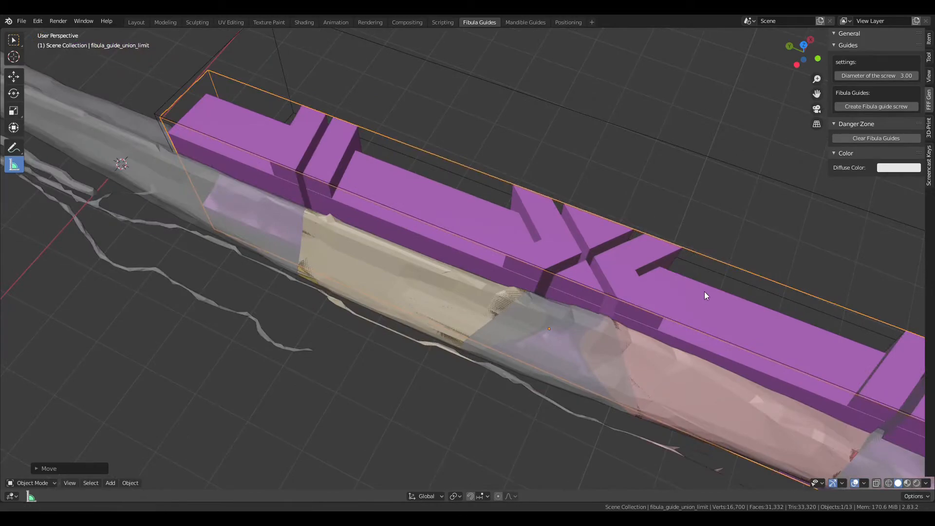
{"action": "middle_click_drag", "start_coordinate": [705, 291], "coordinate": [743, 230]}
{"action": "scroll", "coordinate": [432, 234], "scroll_direction": "down", "scroll_amount": 3}
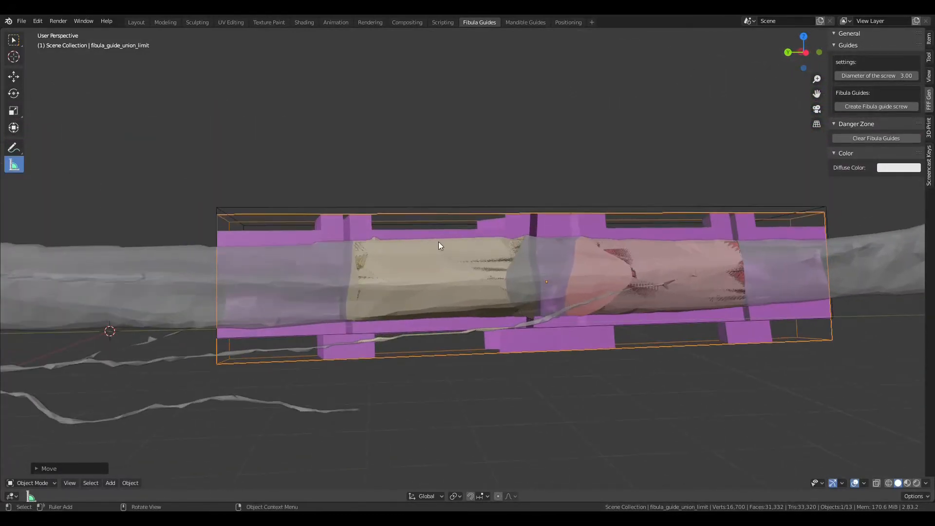
{"action": "middle_click_drag", "start_coordinate": [439, 242], "coordinate": [680, 238]}
{"action": "middle_click_drag", "start_coordinate": [509, 248], "coordinate": [590, 241]}
{"action": "scroll", "coordinate": [487, 305], "scroll_direction": "up", "scroll_amount": 5}
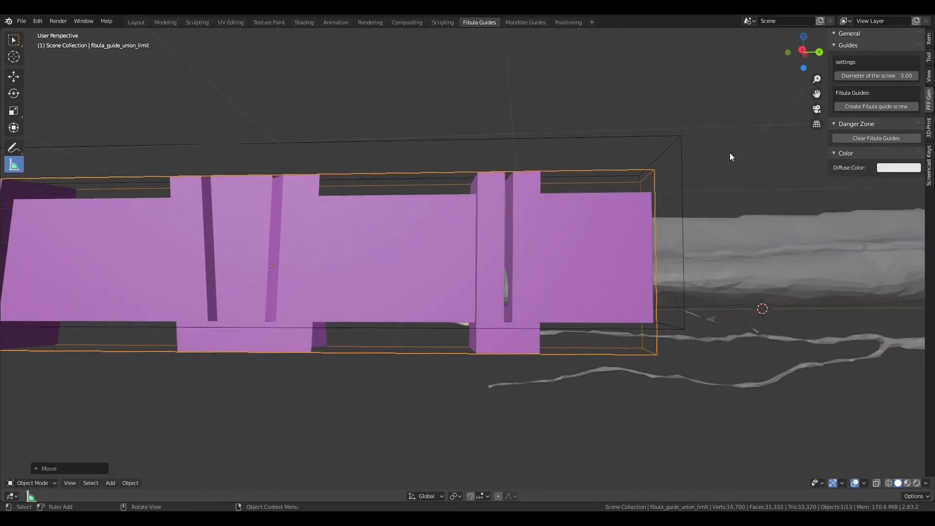
{"action": "left_click", "coordinate": [877, 106]}
{"action": "scroll", "coordinate": [671, 261], "scroll_direction": "down", "scroll_amount": 2}
{"action": "middle_click_drag", "start_coordinate": [733, 217], "coordinate": [694, 282]}
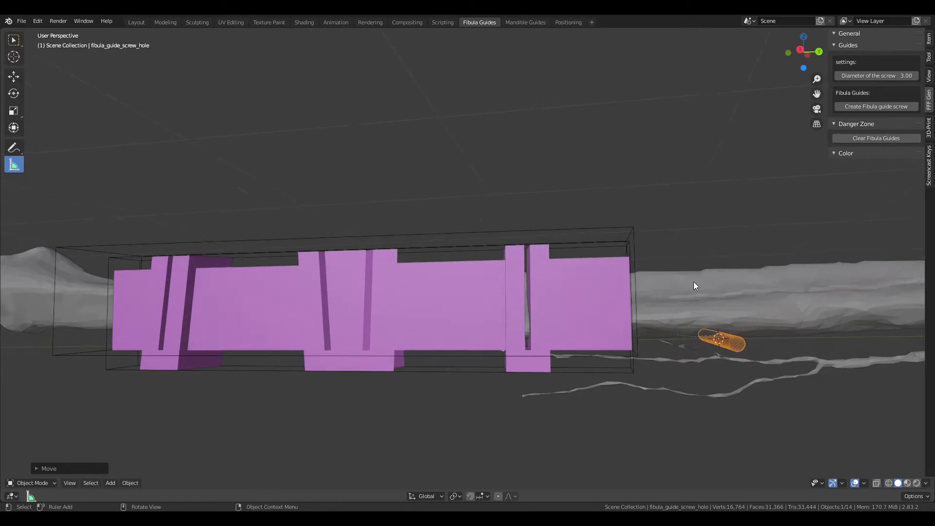
Step: Place the screw through the upper half of the guide's end block, beyond the outermost cutting slot near the origin
{"action": "key", "text": "g"}
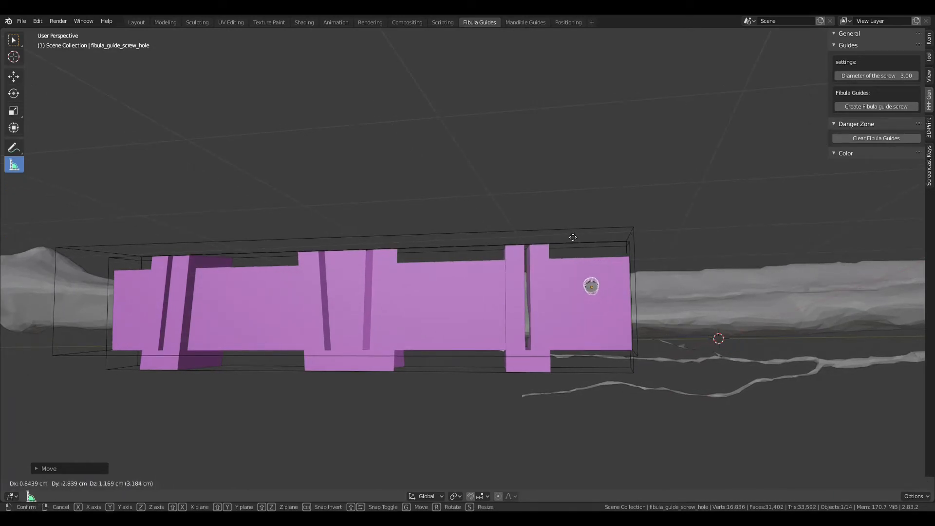
{"action": "left_click", "coordinate": [572, 233]}
{"action": "middle_click_drag", "start_coordinate": [642, 299], "coordinate": [593, 295]}
{"action": "scroll", "coordinate": [686, 314], "scroll_direction": "up", "scroll_amount": 4}
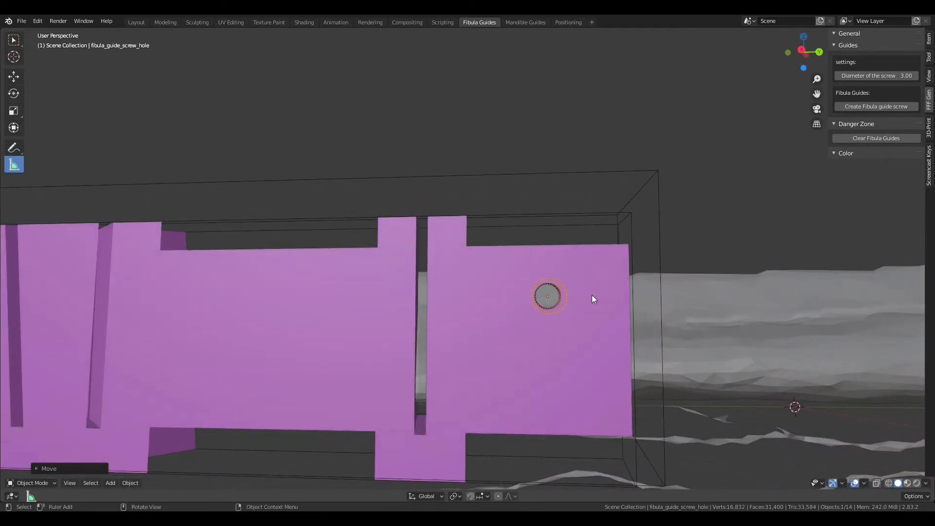
{"action": "key", "text": "g"}
{"action": "left_click", "coordinate": [590, 305]}
Step: Create a second 3.00 fibula guide screw and place it below the first one in the same end block
{"action": "left_click", "coordinate": [861, 104]}
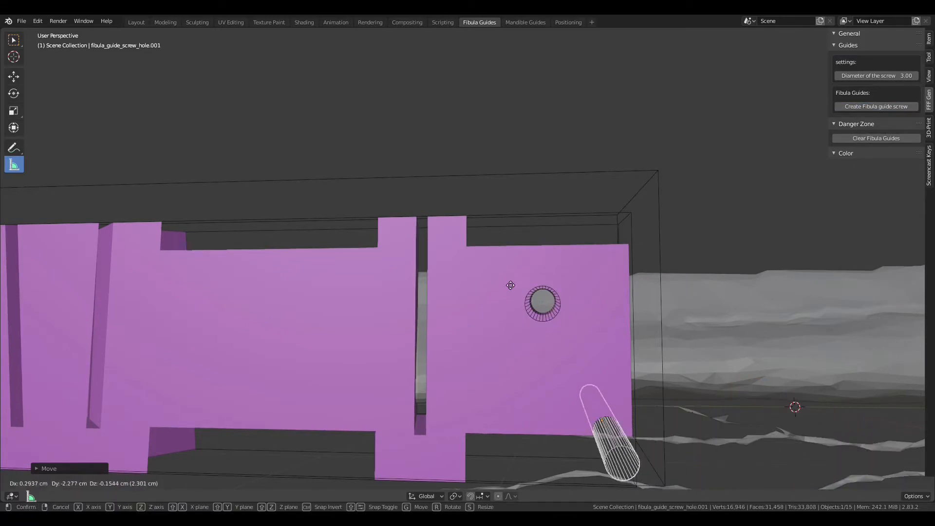
{"action": "middle_click_drag", "start_coordinate": [461, 255], "coordinate": [554, 314]}
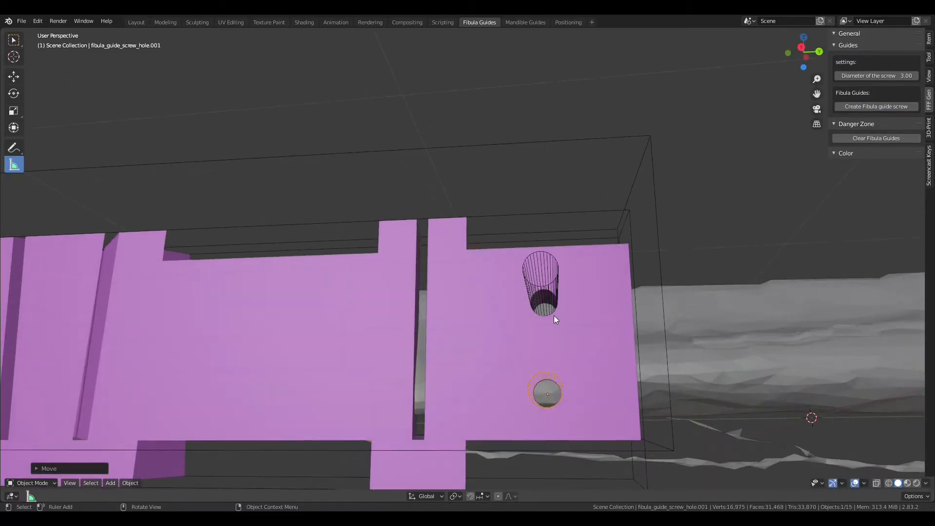
{"action": "left_click", "coordinate": [559, 319]}
{"action": "middle_click_drag", "start_coordinate": [617, 314], "coordinate": [609, 333]}
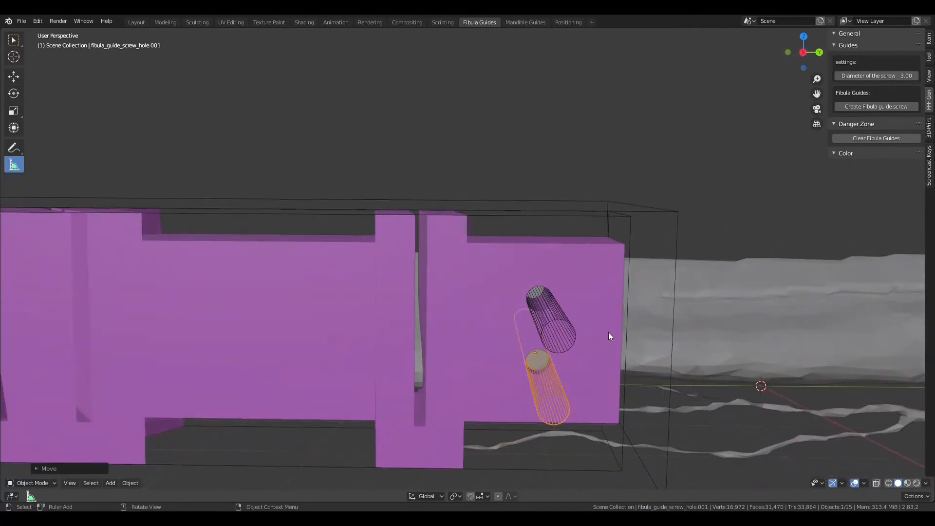
Step: Raise the upper guide screw slightly along global Z
{"action": "left_click", "coordinate": [557, 328]}
{"action": "key", "text": "g"}
{"action": "key", "text": "z"}
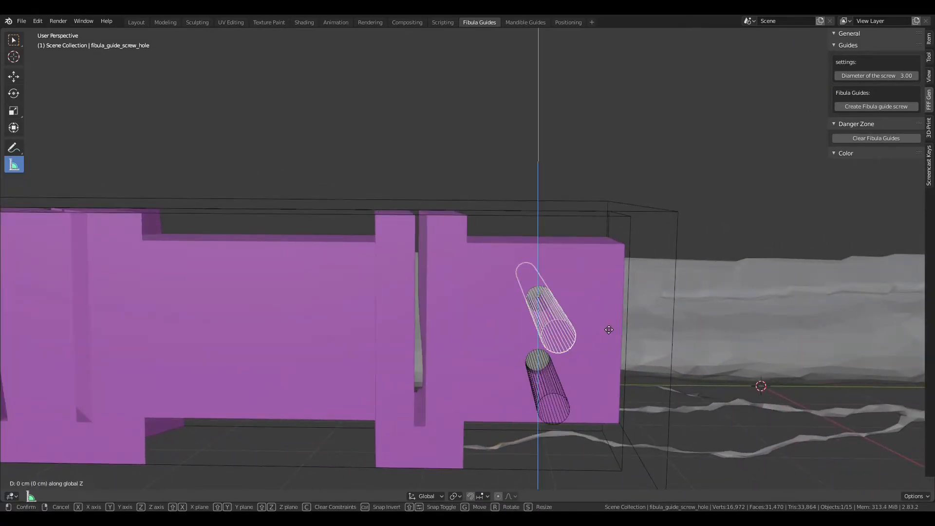
{"action": "left_click", "coordinate": [606, 324]}
Step: Stagger the two screws by moving the lower one toward the guide's outer end and the upper one about 0.12 cm toward the slot
{"action": "left_click", "coordinate": [581, 387]}
{"action": "middle_click_drag", "start_coordinate": [600, 380], "coordinate": [595, 358]}
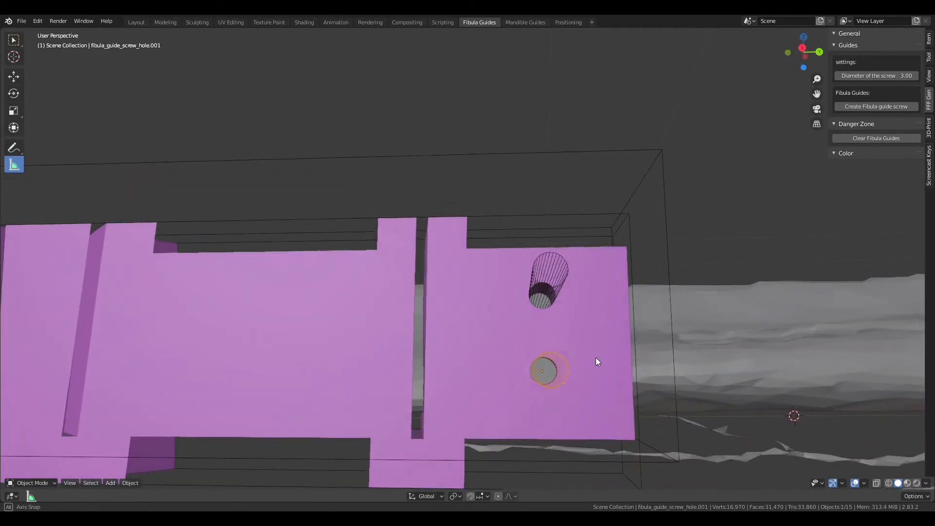
{"action": "type", "text": "rz90"}
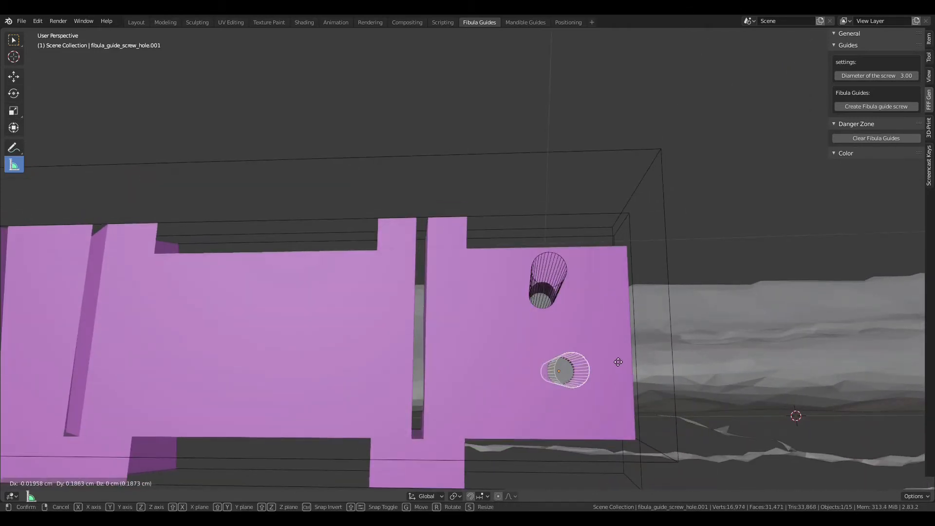
{"action": "key", "text": "Return"}
{"action": "left_click", "coordinate": [565, 294]}
{"action": "key", "text": "g"}
{"action": "key", "text": "z"}
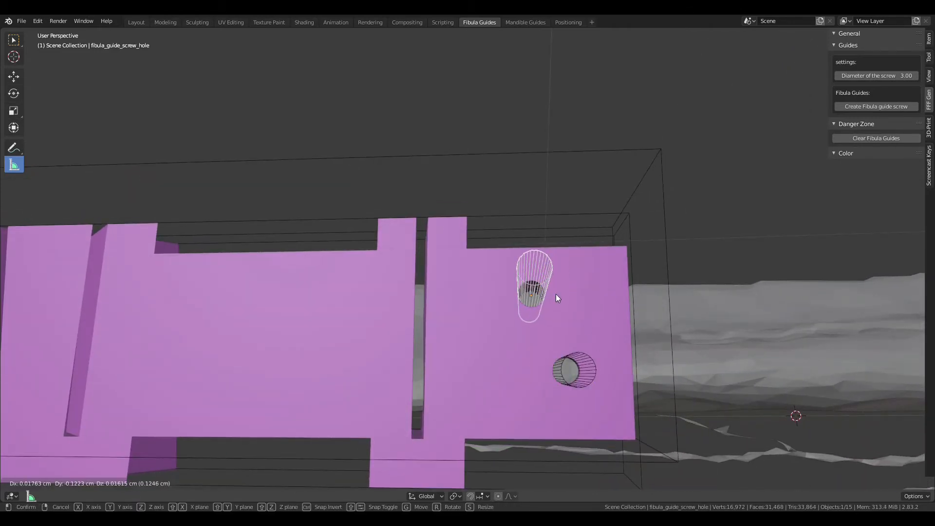
{"action": "left_click", "coordinate": [556, 294]}
Step: Create a third fibula guide screw with a diameter of 3.00
{"action": "middle_click_drag", "start_coordinate": [557, 294], "coordinate": [573, 327]}
{"action": "scroll", "coordinate": [577, 329], "scroll_direction": "down", "scroll_amount": 4}
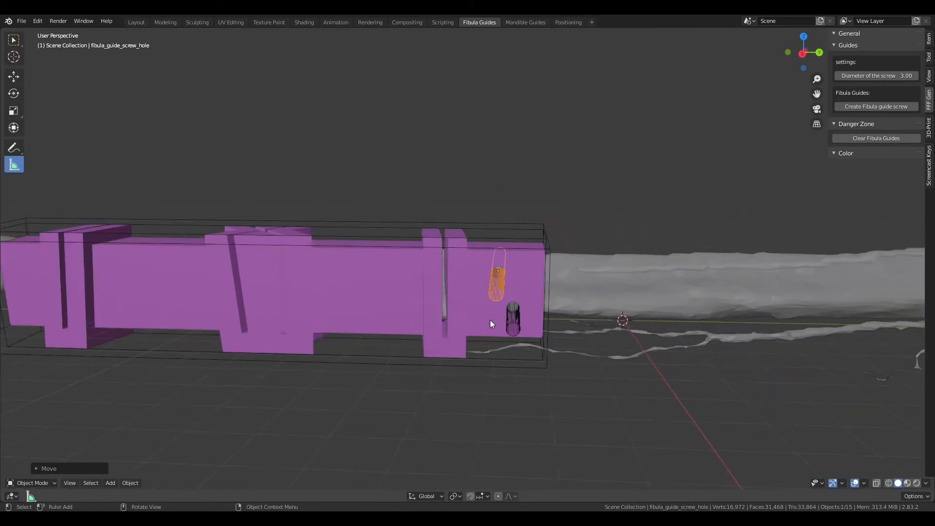
{"action": "middle_click_drag", "start_coordinate": [490, 320], "coordinate": [610, 302]}
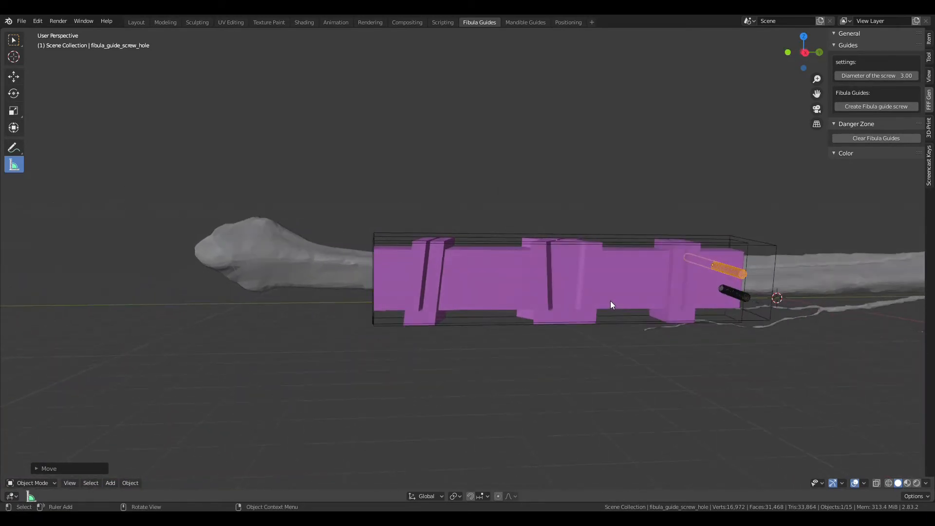
{"action": "left_click", "coordinate": [887, 105]}
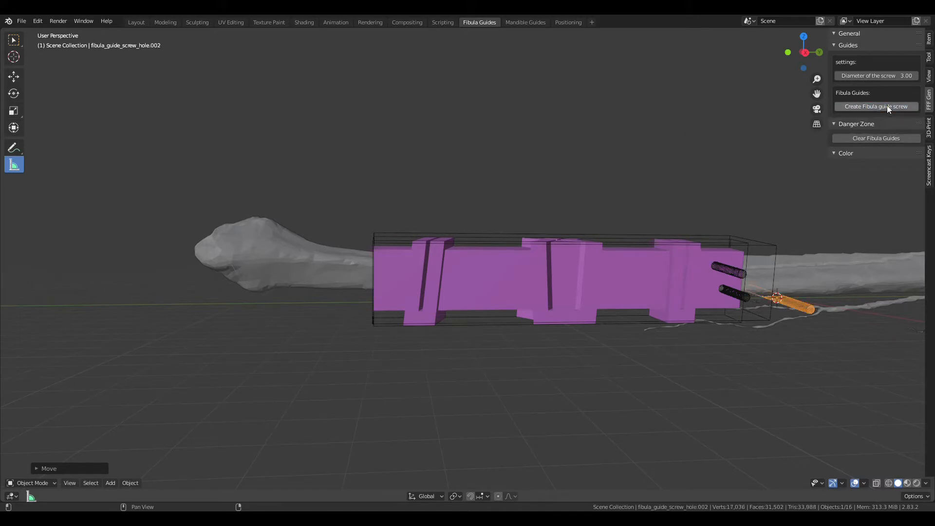
Step: Move the selected screw hole to the end of the fibula guide opposite the two existing screw holes
{"action": "middle_click_drag", "start_coordinate": [738, 281], "coordinate": [707, 285]}
{"action": "key", "text": "g"}
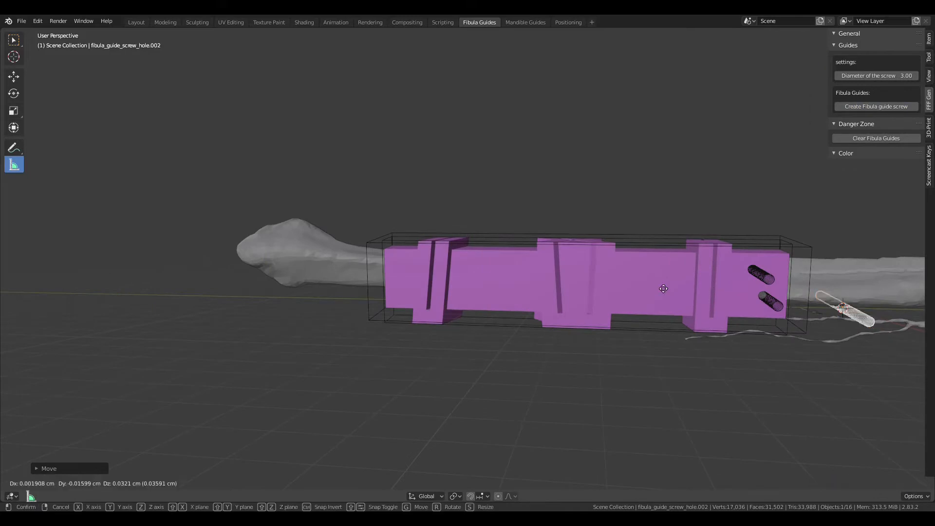
{"action": "left_click", "coordinate": [267, 267]}
Step: Slide the selected screw hole along its local X axis until it passes through both the guide and the fibula
{"action": "middle_click_drag", "start_coordinate": [375, 291], "coordinate": [518, 318]}
{"action": "scroll", "coordinate": [408, 287], "scroll_direction": "up", "scroll_amount": 4}
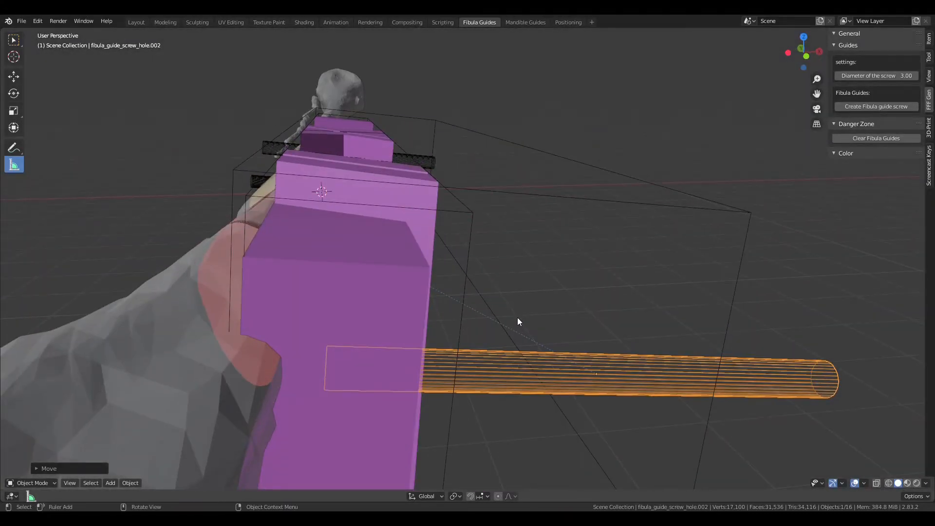
{"action": "key", "text": "g"}
{"action": "key", "text": "x"}
{"action": "key", "text": "x"}
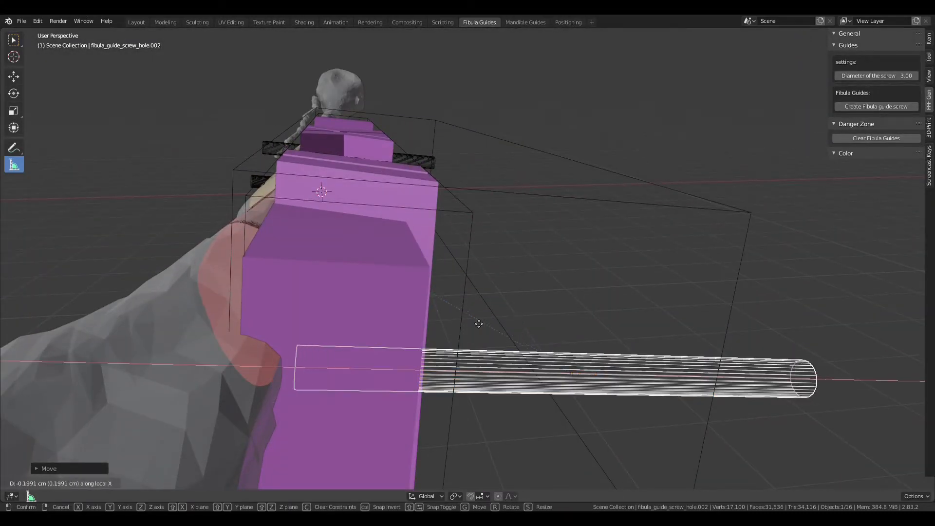
{"action": "left_click", "coordinate": [329, 321]}
Step: Measure in top view the distance from the fibula's tip to the guide's nearest edge, and delete the ruler
{"action": "middle_click_drag", "start_coordinate": [329, 320], "coordinate": [419, 340]}
{"action": "key", "text": "KP_7"}
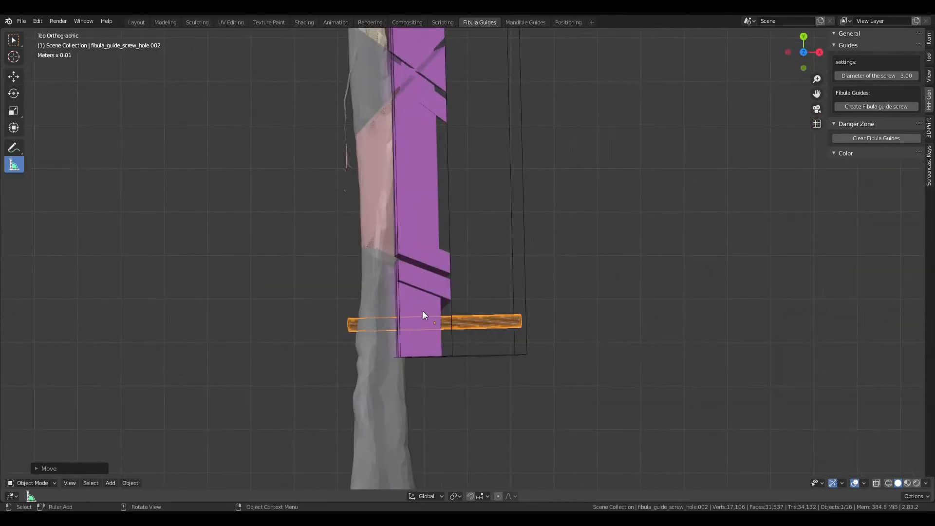
{"action": "scroll", "coordinate": [441, 317], "scroll_direction": "down", "scroll_amount": 2}
{"action": "scroll", "coordinate": [361, 263], "scroll_direction": "down", "scroll_amount": 3, "text": "shift"}
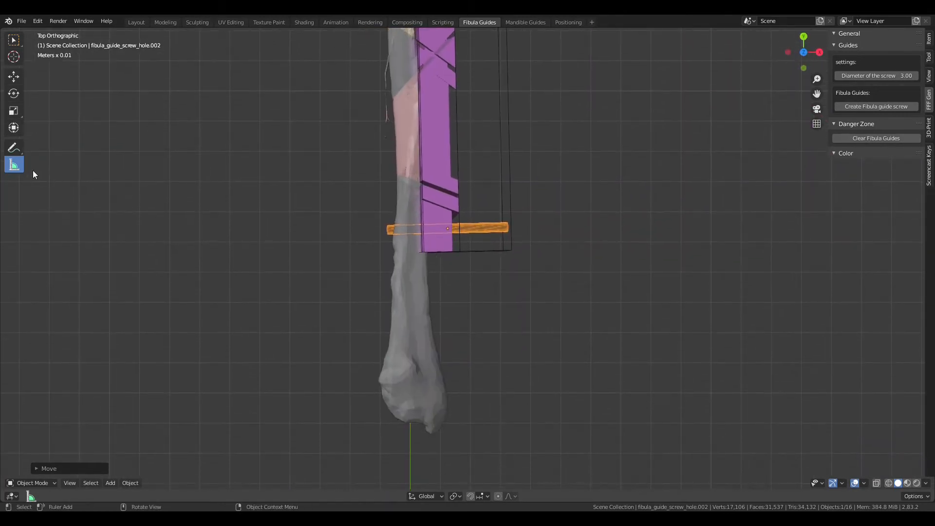
{"action": "left_click_drag", "start_coordinate": [431, 434], "coordinate": [426, 252]}
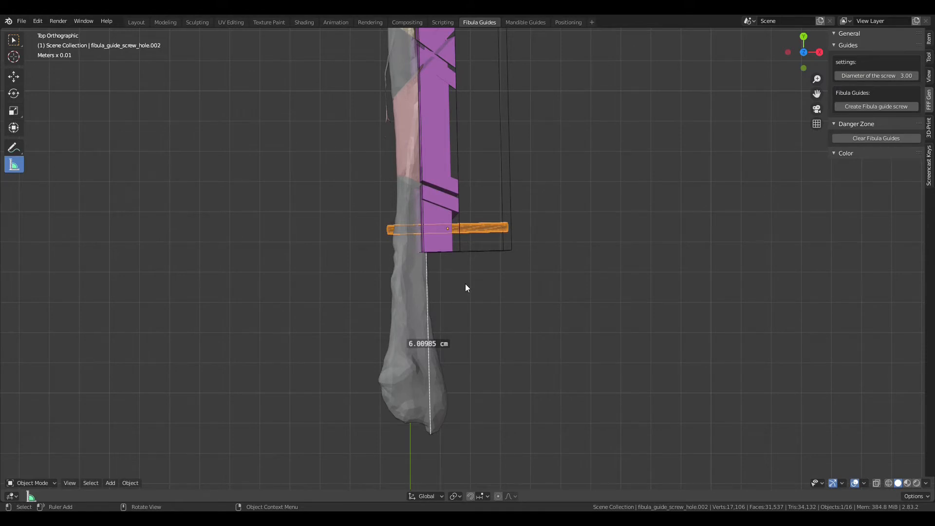
{"action": "key", "text": "Delete"}
{"action": "middle_click_drag", "start_coordinate": [568, 298], "coordinate": [489, 246]}
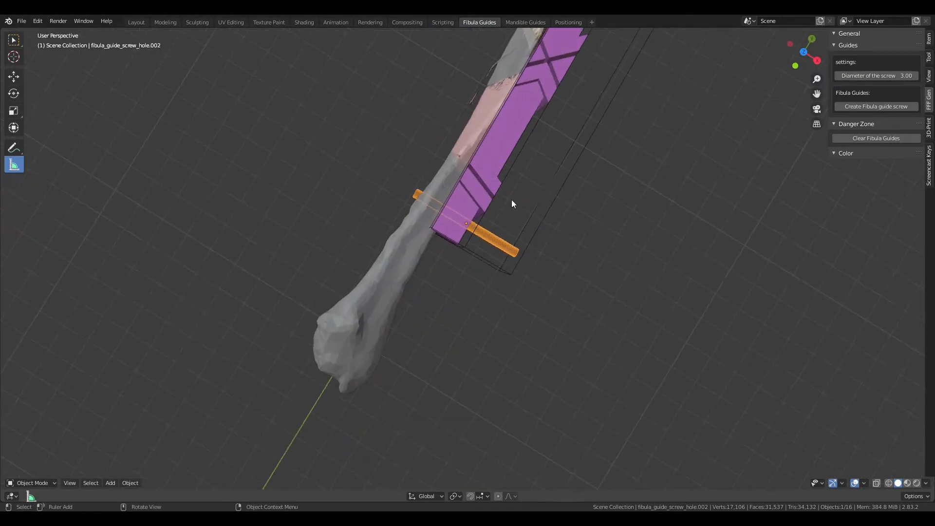
{"action": "middle_click_drag", "start_coordinate": [512, 204], "coordinate": [451, 349]}
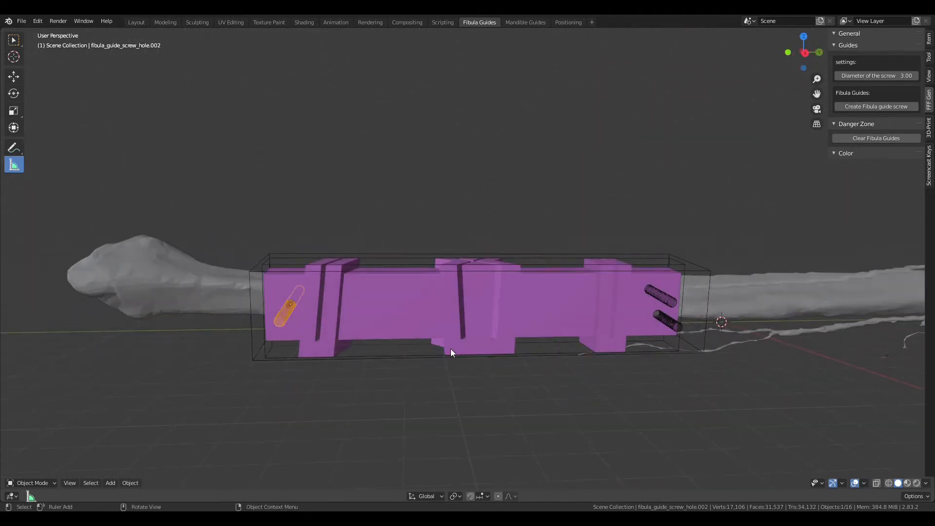
{"action": "middle_click_drag", "start_coordinate": [528, 325], "coordinate": [551, 342]}
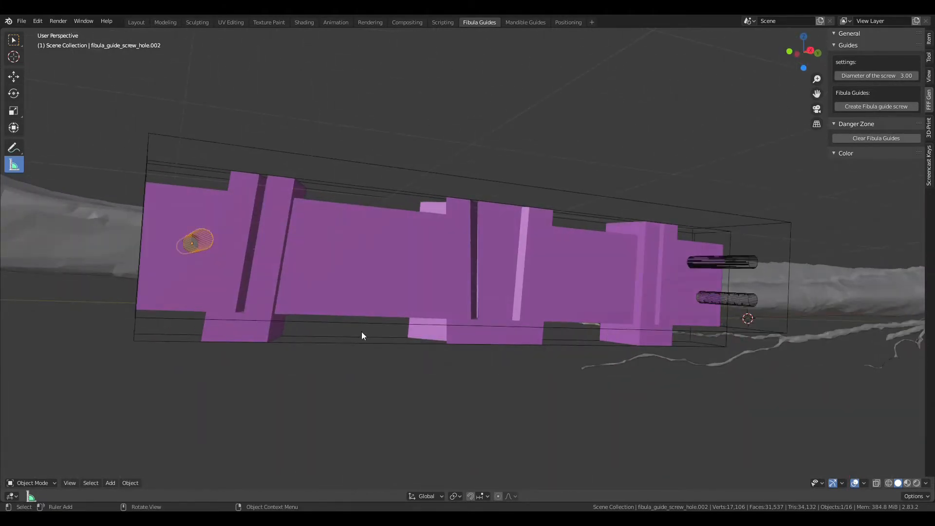
{"action": "middle_click_drag", "start_coordinate": [434, 340], "coordinate": [418, 320]}
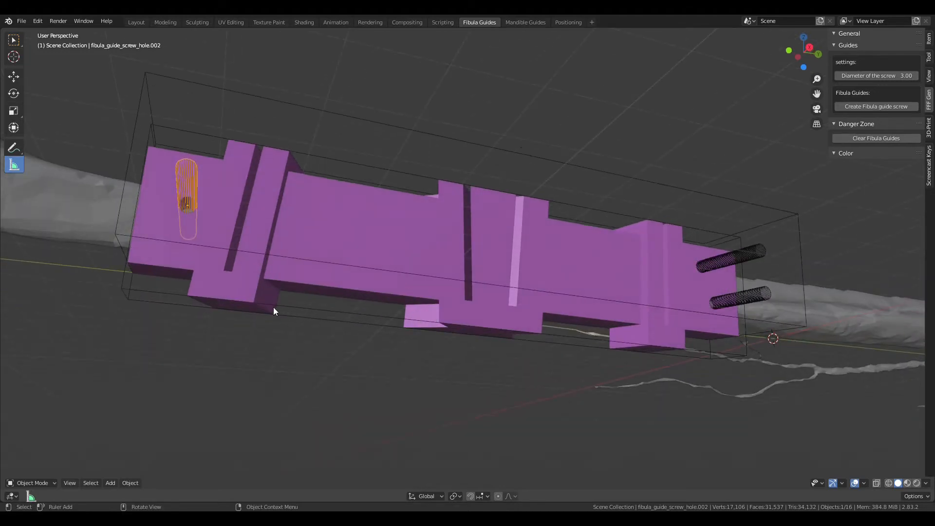
Step: Select the fibula_guide_union_limit box around the fibula guide and scale it down slightly along the global X axis
{"action": "middle_click_drag", "start_coordinate": [500, 300], "coordinate": [554, 246]}
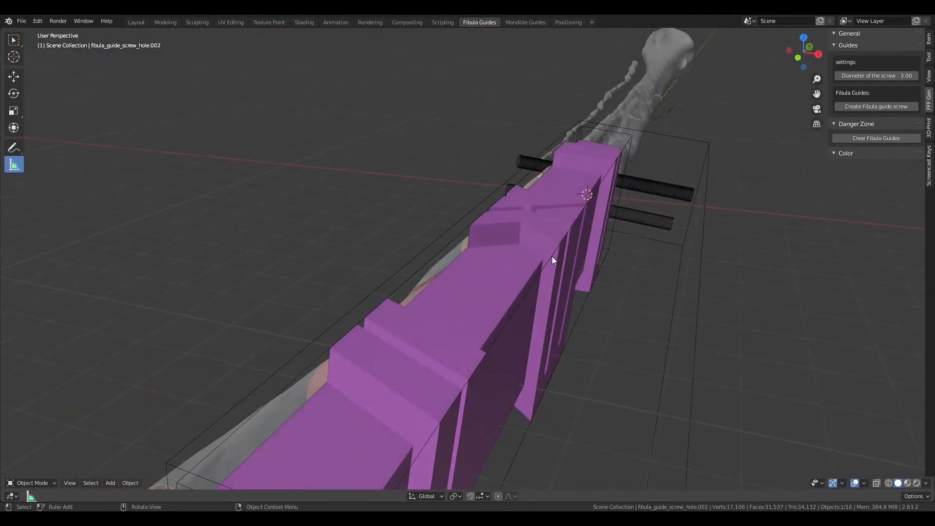
{"action": "left_click", "coordinate": [551, 257]}
{"action": "middle_click_drag", "start_coordinate": [585, 292], "coordinate": [590, 271]}
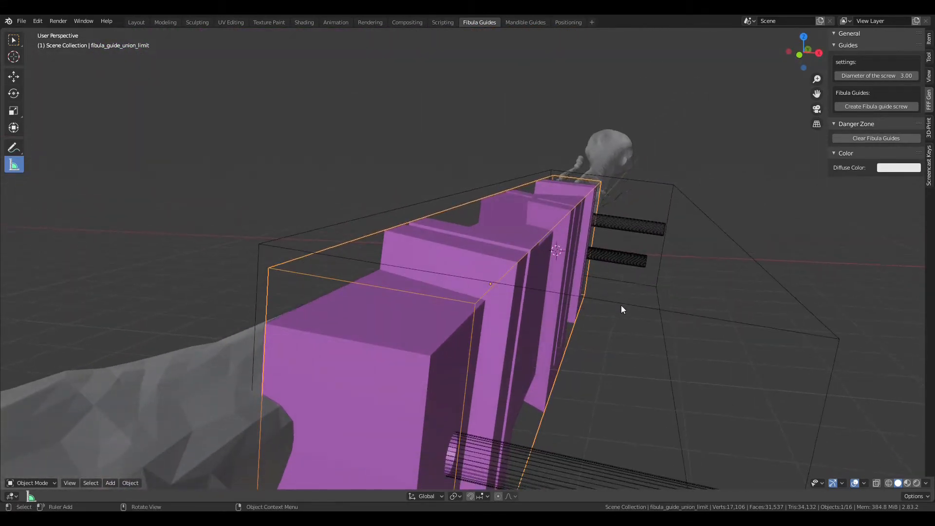
{"action": "key", "text": "ctrl+KP_7"}
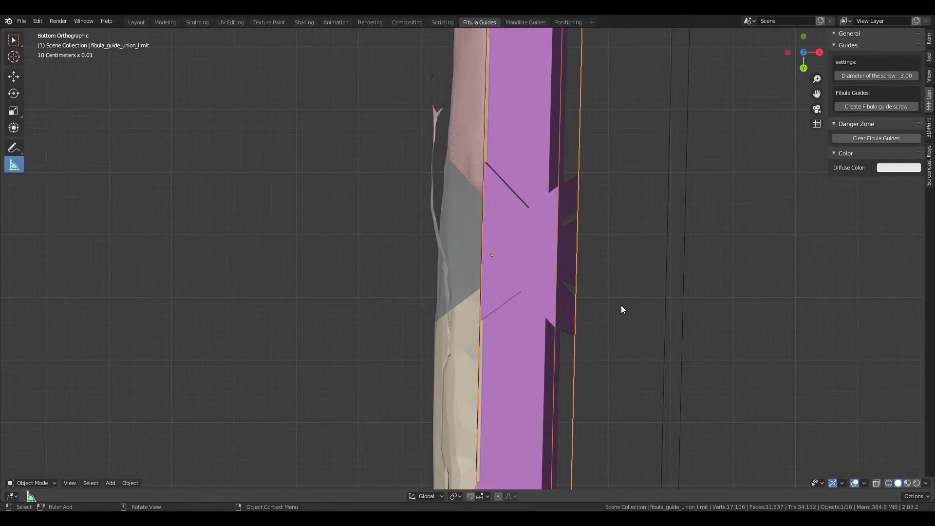
{"action": "middle_click_drag", "start_coordinate": [621, 310], "coordinate": [668, 291]}
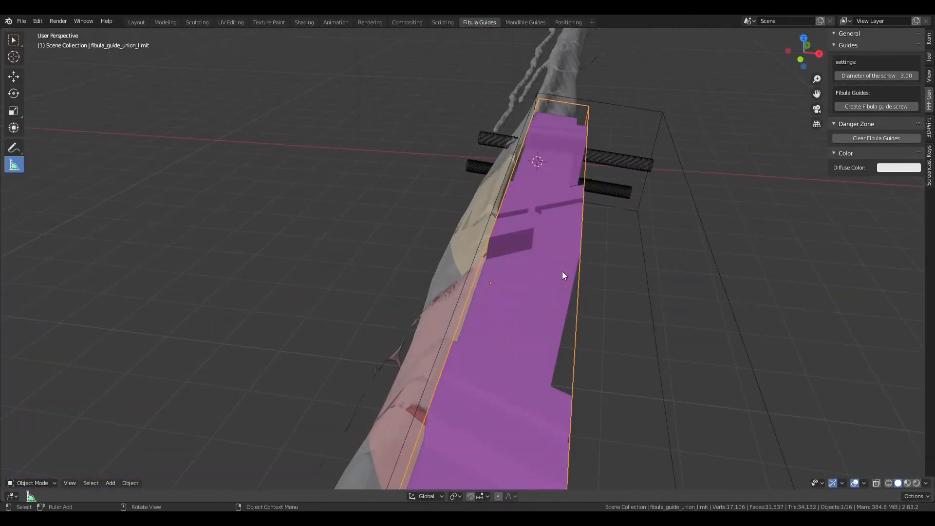
{"action": "key", "text": "s"}
{"action": "key", "text": "x"}
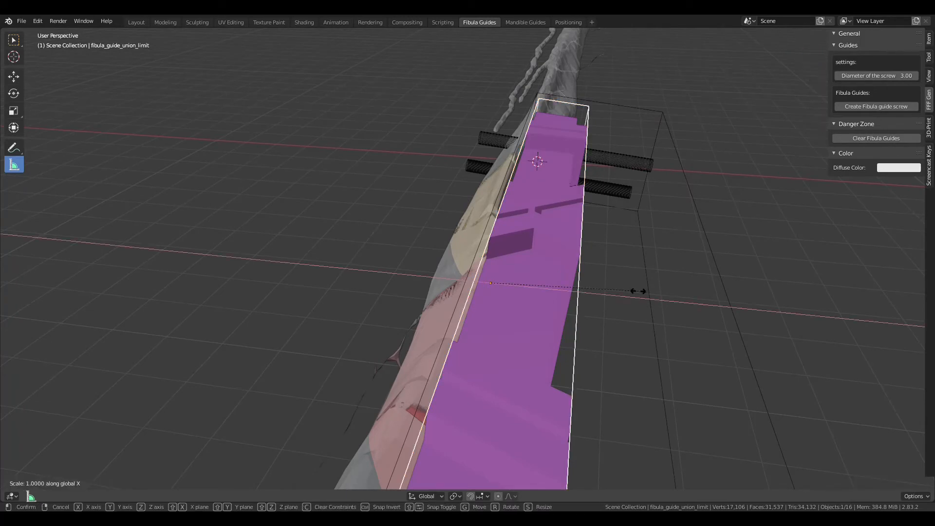
{"action": "left_click", "coordinate": [630, 293]}
{"action": "middle_click_drag", "start_coordinate": [630, 293], "coordinate": [601, 296]}
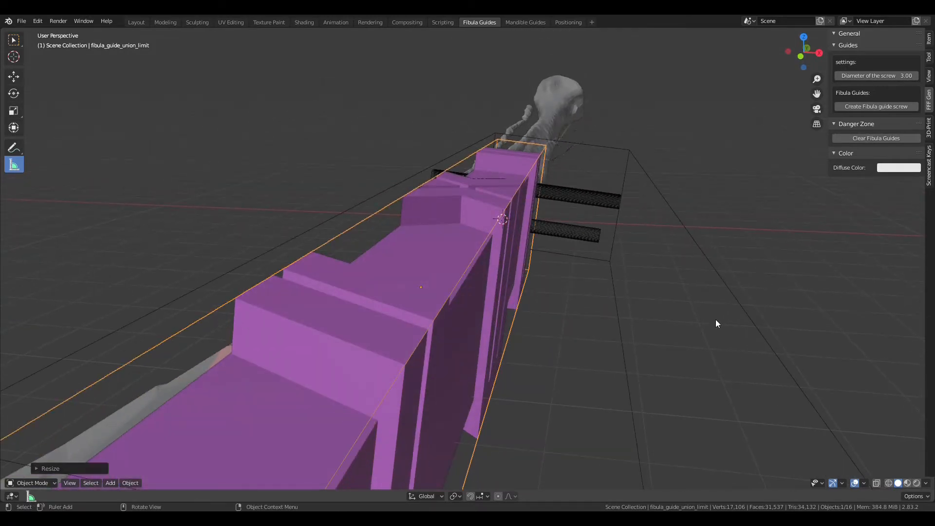
{"action": "key", "text": "s"}
{"action": "key", "text": "x"}
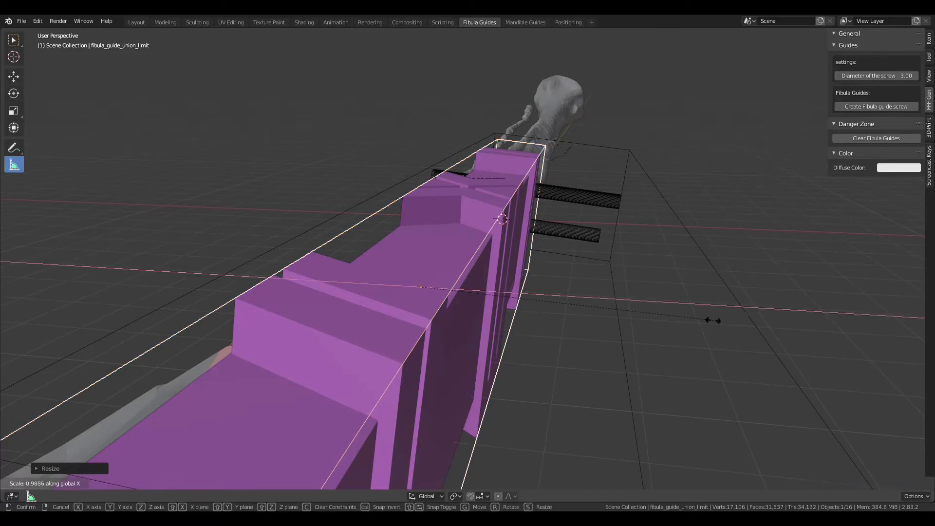
{"action": "left_click", "coordinate": [685, 317]}
{"action": "middle_click_drag", "start_coordinate": [594, 319], "coordinate": [621, 364]}
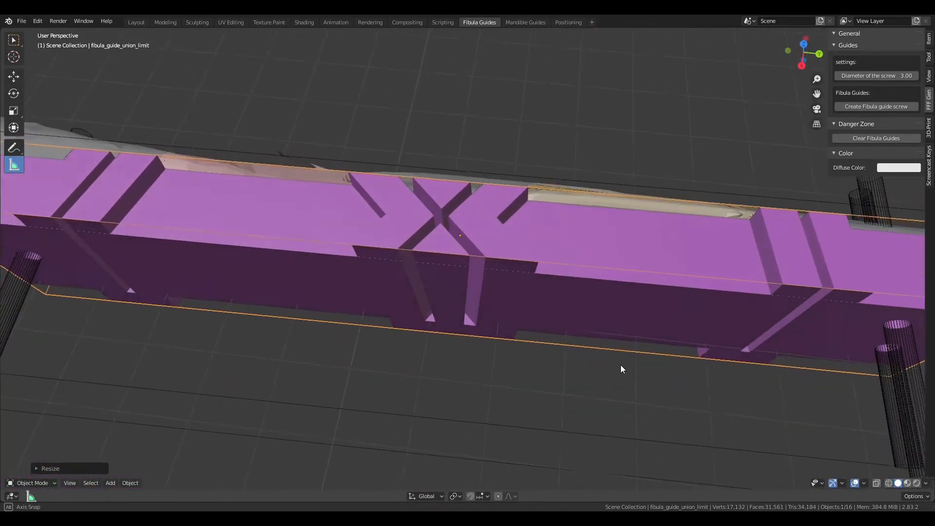
{"action": "scroll", "coordinate": [677, 317], "scroll_direction": "down", "scroll_amount": 3}
{"action": "middle_click_drag", "start_coordinate": [677, 316], "coordinate": [638, 273]}
{"action": "scroll", "coordinate": [533, 309], "scroll_direction": "down", "scroll_amount": 5}
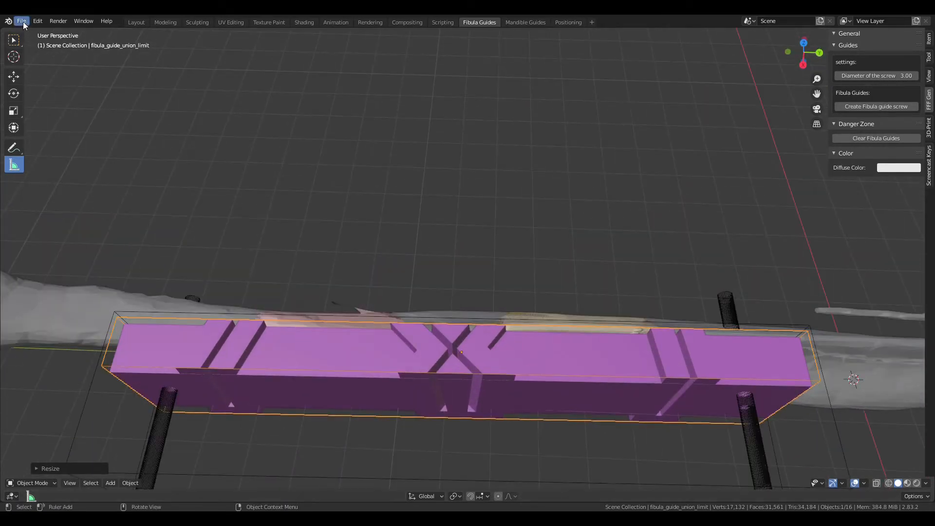
{"action": "left_click", "coordinate": [21, 21]}
{"action": "mouse_move", "coordinate": [34, 162]}
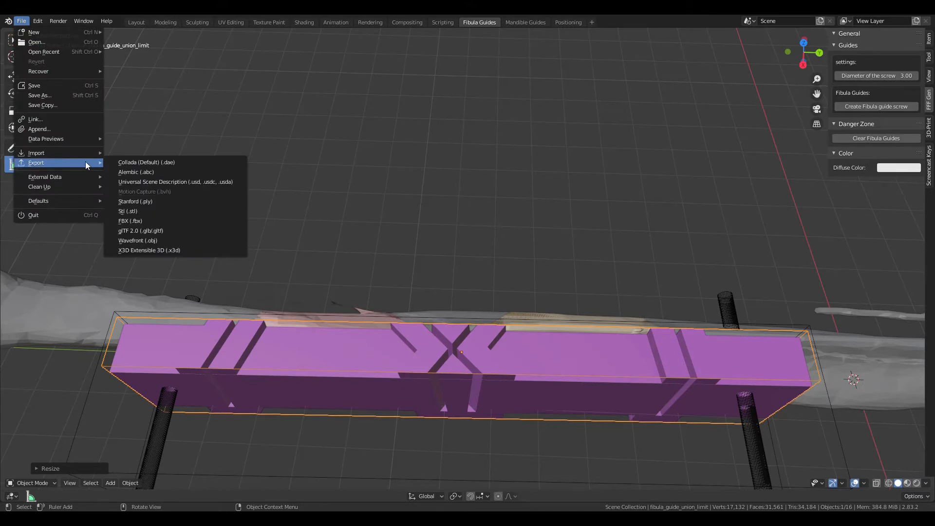
{"action": "left_click", "coordinate": [133, 205]}
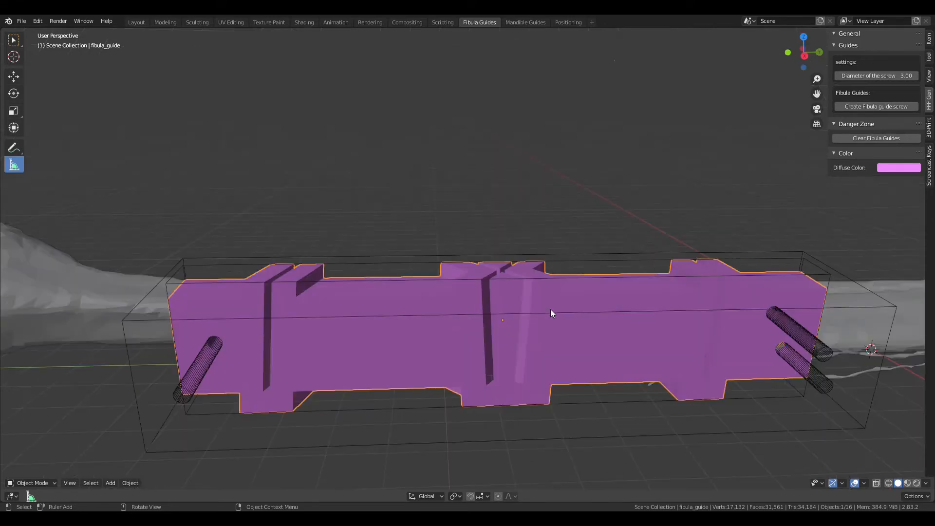
Step: Export the selected fibula_guide object in STL format
{"action": "middle_click_drag", "start_coordinate": [551, 309], "coordinate": [592, 297]}
{"action": "scroll", "coordinate": [660, 364], "scroll_direction": "down", "scroll_amount": 2}
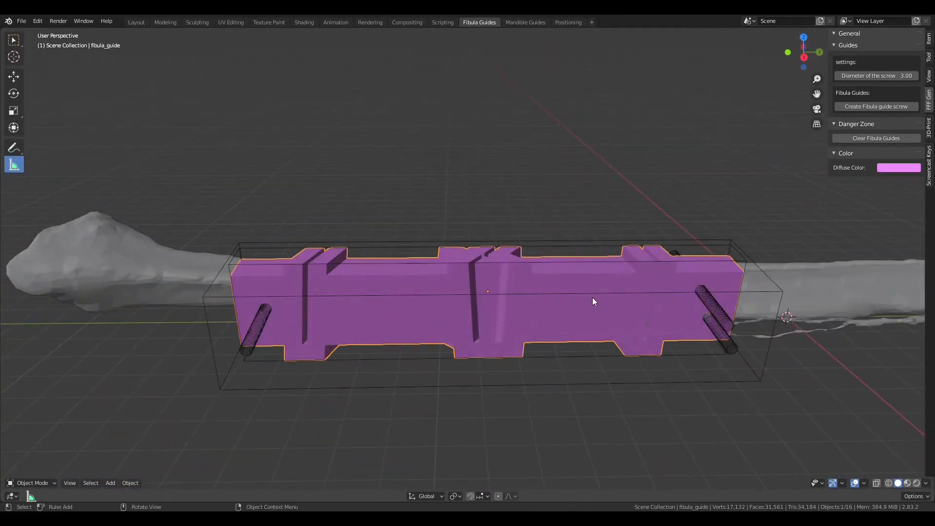
{"action": "left_click", "coordinate": [22, 21]}
{"action": "mouse_move", "coordinate": [41, 163]}
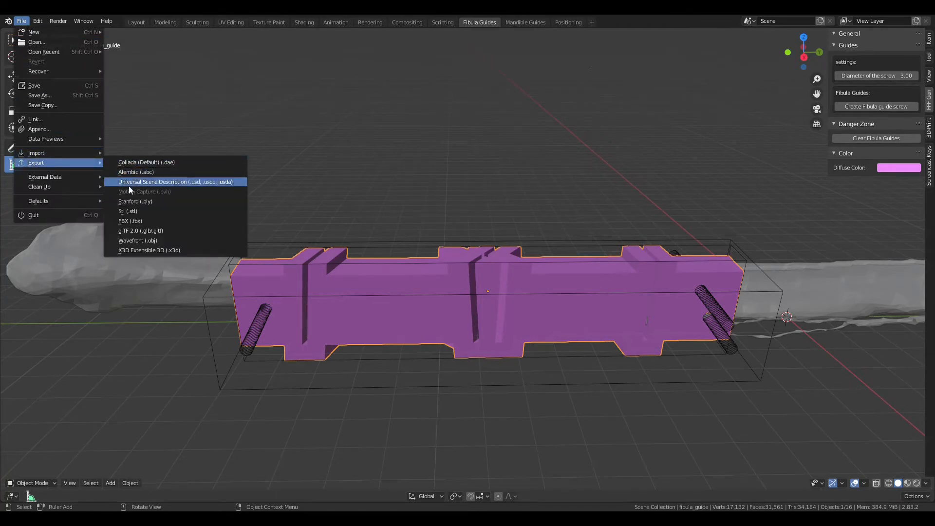
{"action": "left_click", "coordinate": [127, 213]}
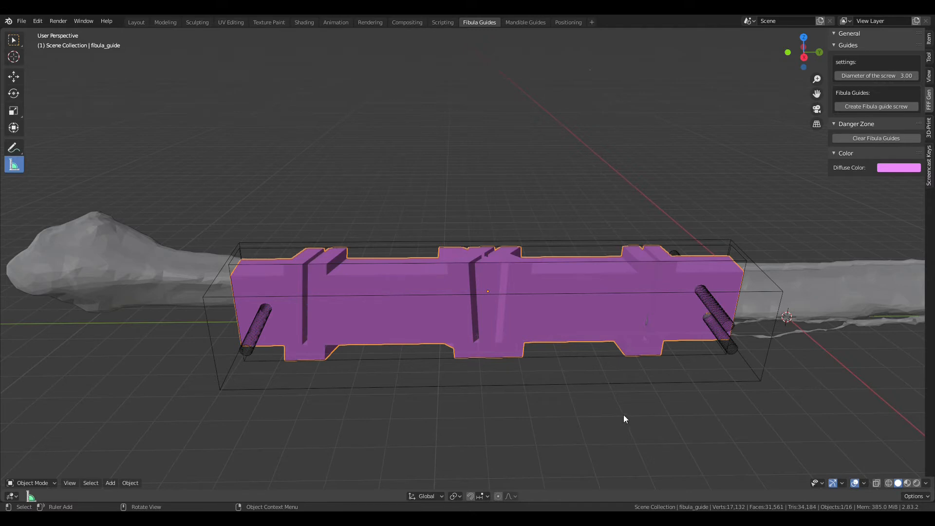
Step: Switch to the Mandible Guides workspace and create the mandible guides with the FFF Gen add-on
{"action": "middle_click_drag", "start_coordinate": [804, 317], "coordinate": [618, 347]}
{"action": "scroll", "coordinate": [682, 340], "scroll_direction": "down", "scroll_amount": 2}
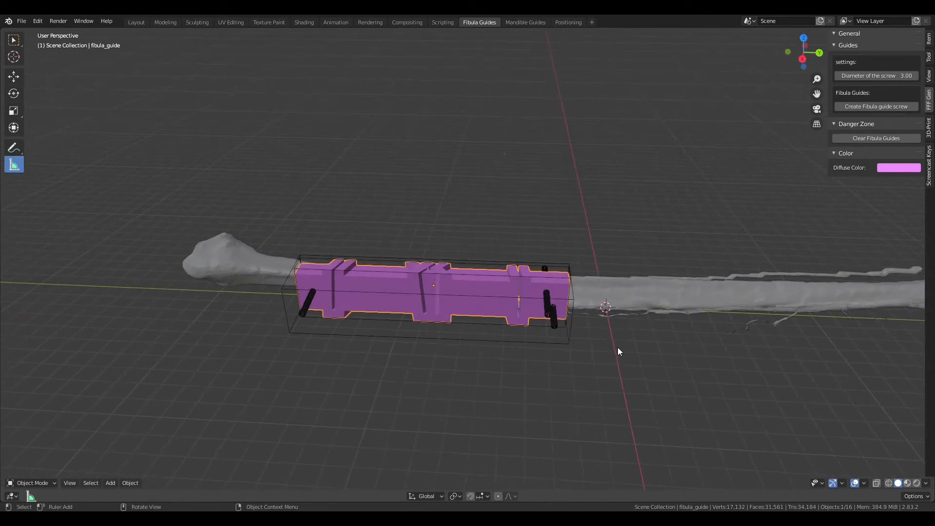
{"action": "left_click", "coordinate": [519, 22]}
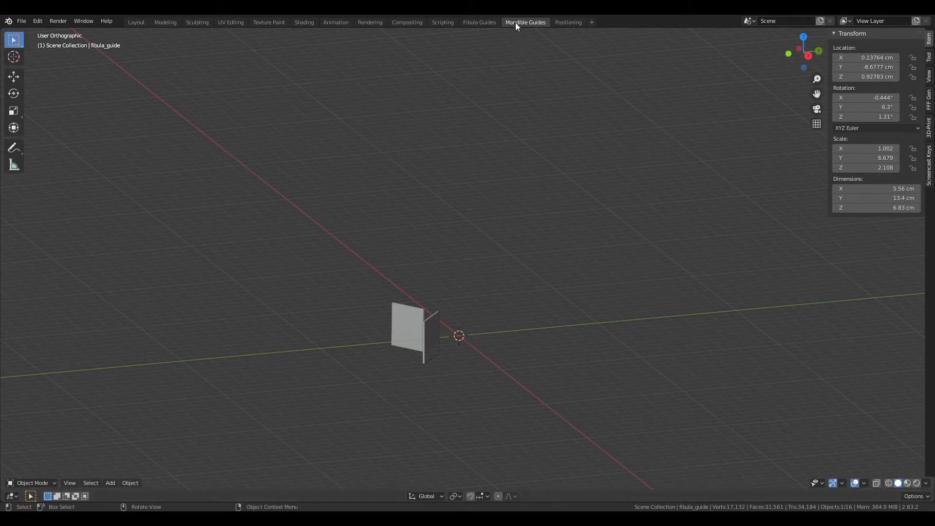
{"action": "left_click", "coordinate": [930, 106]}
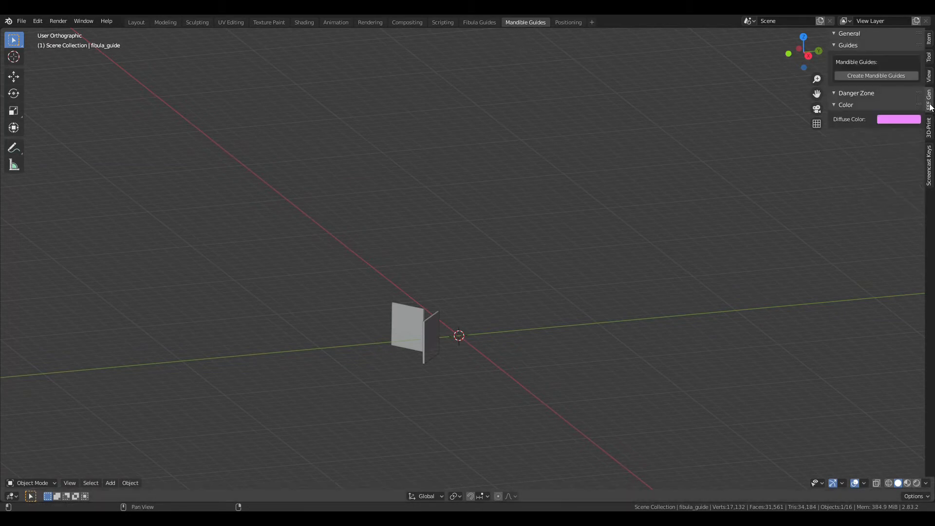
{"action": "left_click", "coordinate": [873, 77]}
{"action": "middle_click_drag", "start_coordinate": [546, 285], "coordinate": [635, 307]}
{"action": "scroll", "coordinate": [604, 302], "scroll_direction": "up", "scroll_amount": 5}
{"action": "scroll", "coordinate": [627, 318], "scroll_direction": "down", "scroll_amount": 3}
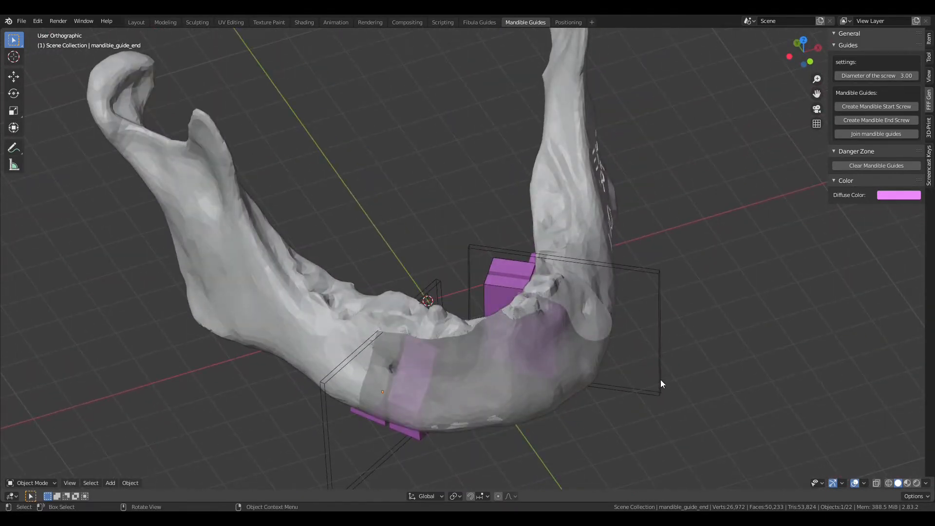
Step: Move mandible_guide_start along its local X axis from the inner side of the mandible to its outer side
{"action": "middle_click_drag", "start_coordinate": [661, 384], "coordinate": [654, 365]}
{"action": "scroll", "coordinate": [648, 349], "scroll_direction": "up", "scroll_amount": 4}
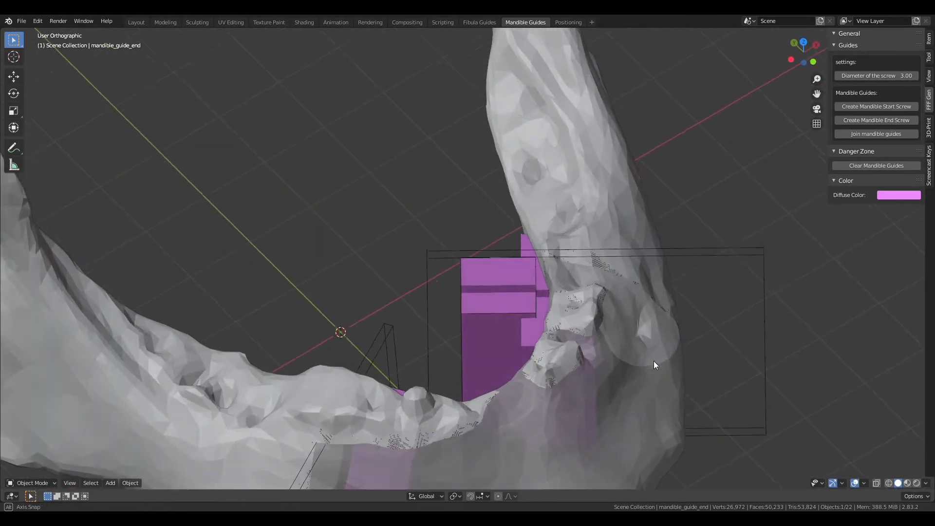
{"action": "left_click", "coordinate": [539, 331]}
{"action": "middle_click_drag", "start_coordinate": [558, 327], "coordinate": [605, 351]}
{"action": "key", "text": "KP_7"}
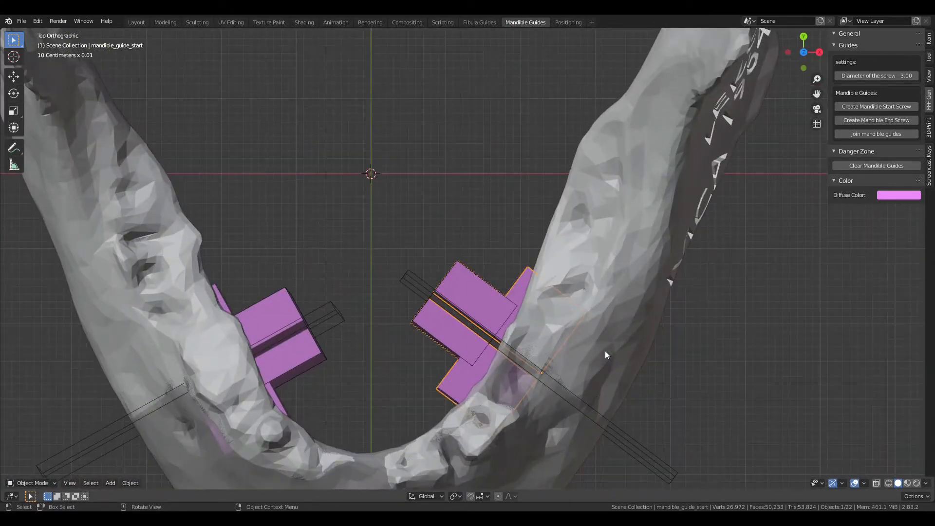
{"action": "key", "text": "g"}
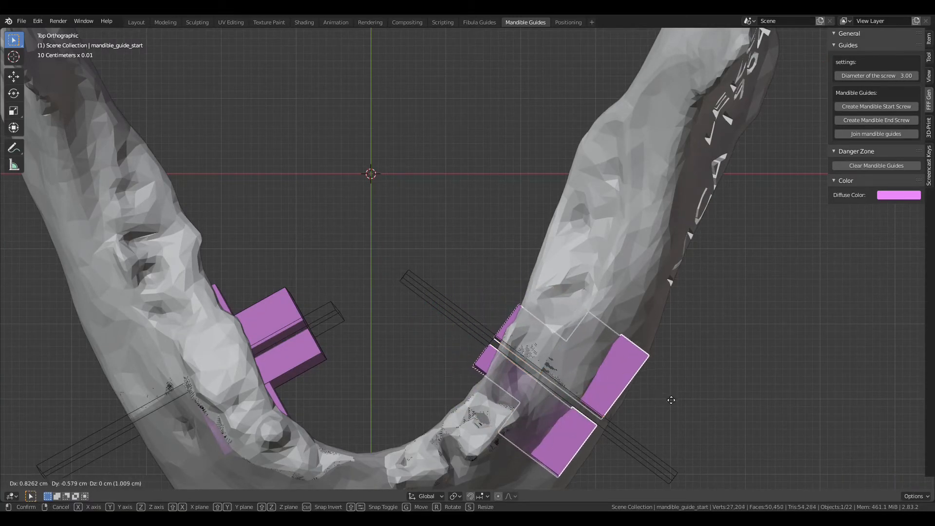
{"action": "key", "text": "Escape"}
{"action": "key", "text": "g"}
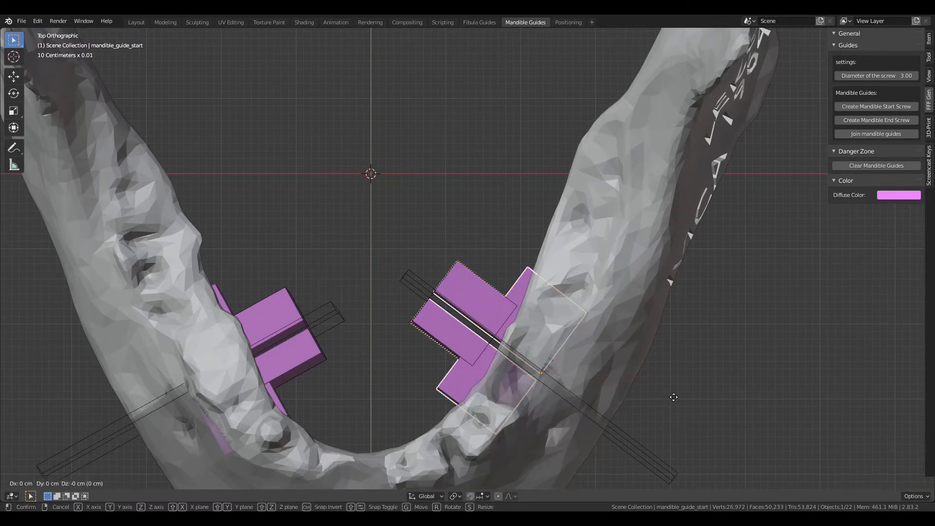
{"action": "key", "text": "x"}
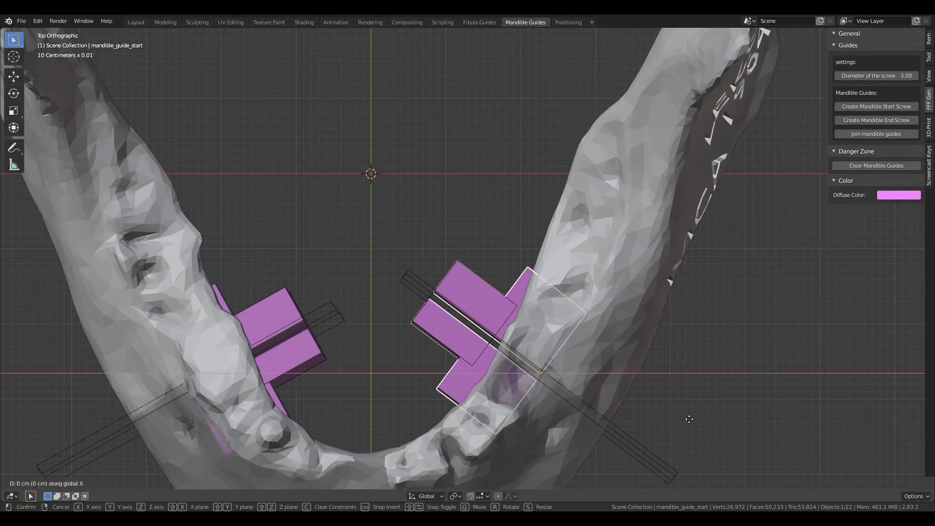
{"action": "key", "text": "x"}
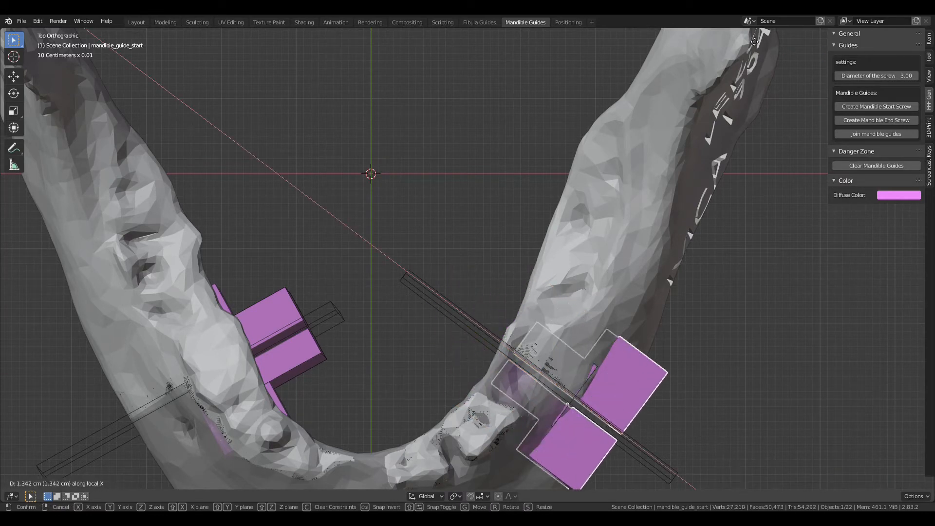
{"action": "left_click", "coordinate": [775, 64]}
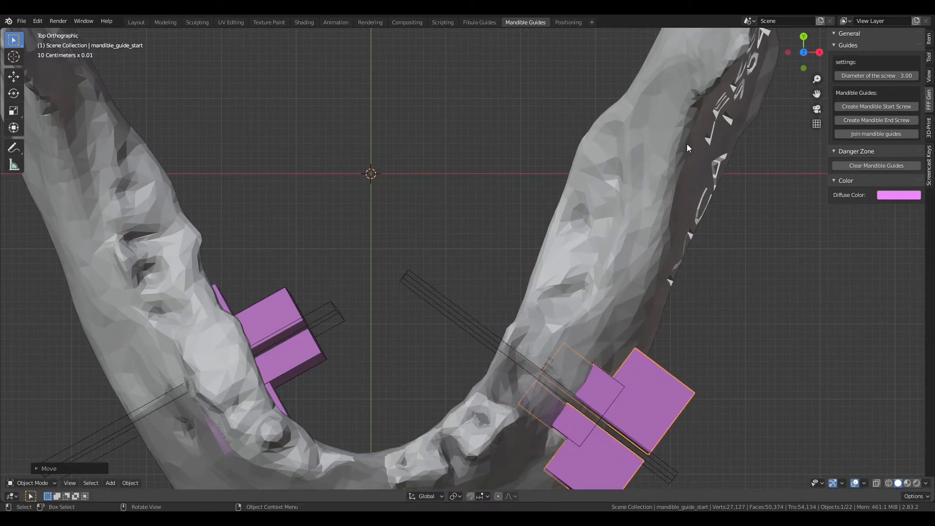
Step: Move mandible_guide_start_union outward along its local X axis, away from the outer side of the mandible
{"action": "middle_click_drag", "start_coordinate": [621, 388], "coordinate": [685, 348]}
{"action": "left_click", "coordinate": [645, 343]}
{"action": "key", "text": "g"}
{"action": "key", "text": "x"}
{"action": "key", "text": "x"}
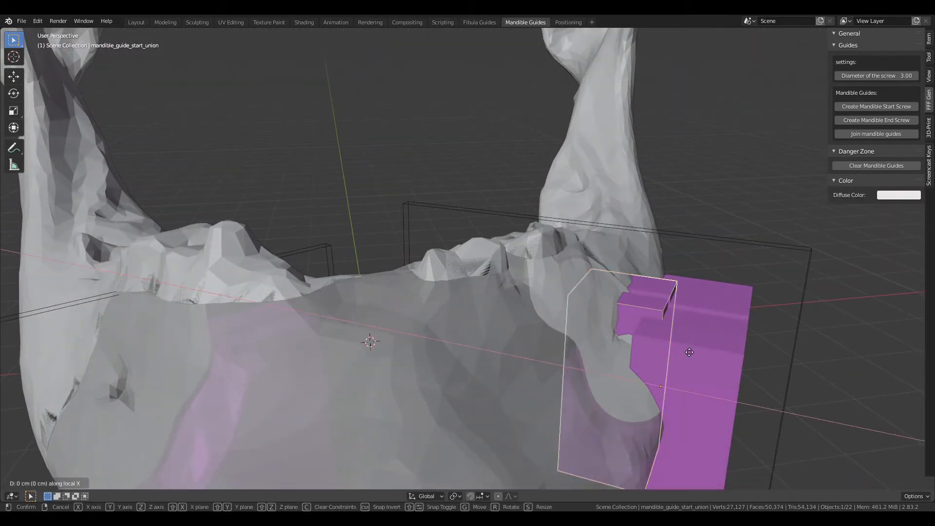
{"action": "left_click", "coordinate": [744, 381]}
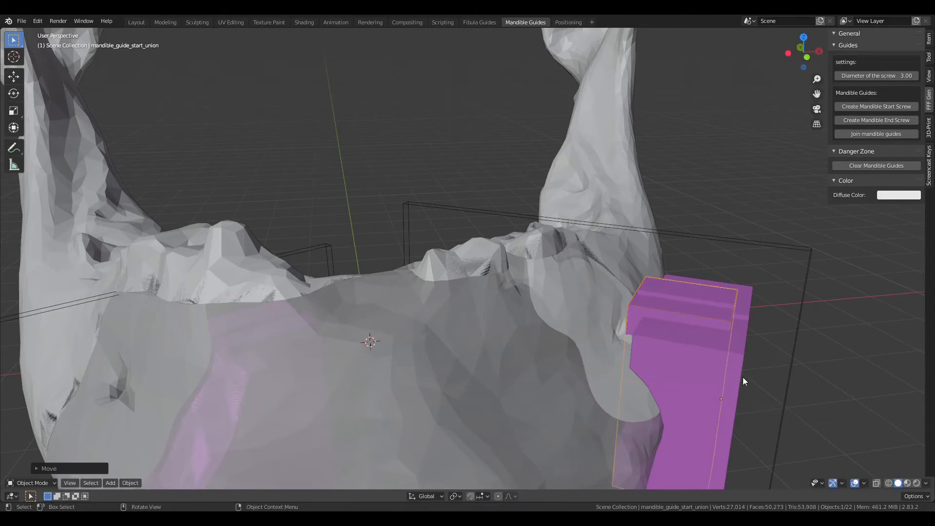
Step: Enlarge mandible_guide_start_union, and shorten it along the global Z axis so it extends only slightly past the guide's ends
{"action": "key", "text": "s"}
{"action": "left_click", "coordinate": [764, 384]}
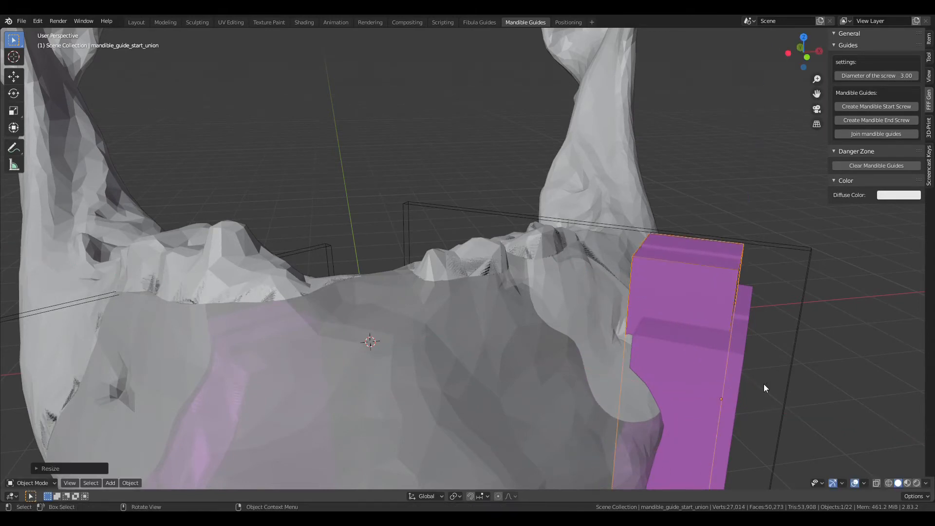
{"action": "middle_click_drag", "start_coordinate": [764, 384], "coordinate": [602, 335]}
{"action": "scroll", "coordinate": [600, 358], "scroll_direction": "up", "scroll_amount": 3}
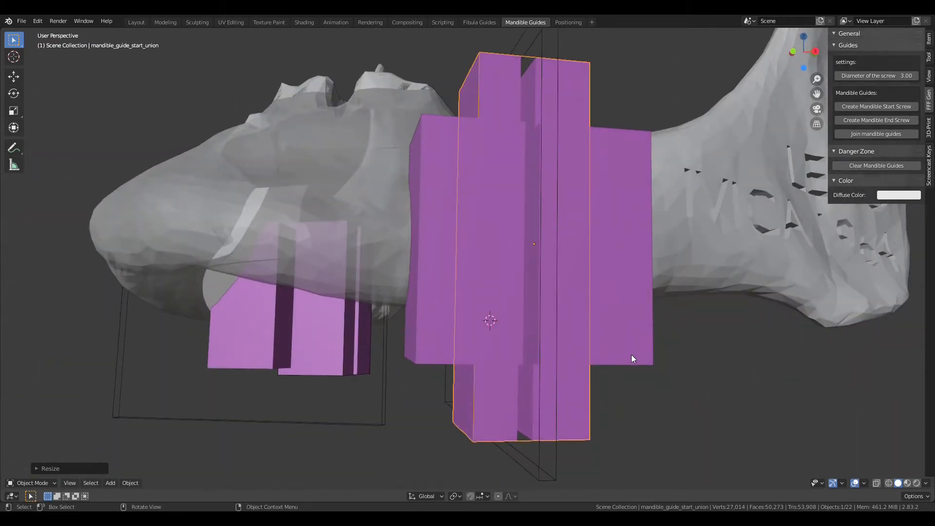
{"action": "key", "text": "s"}
{"action": "key", "text": "z"}
{"action": "left_click", "coordinate": [612, 332]}
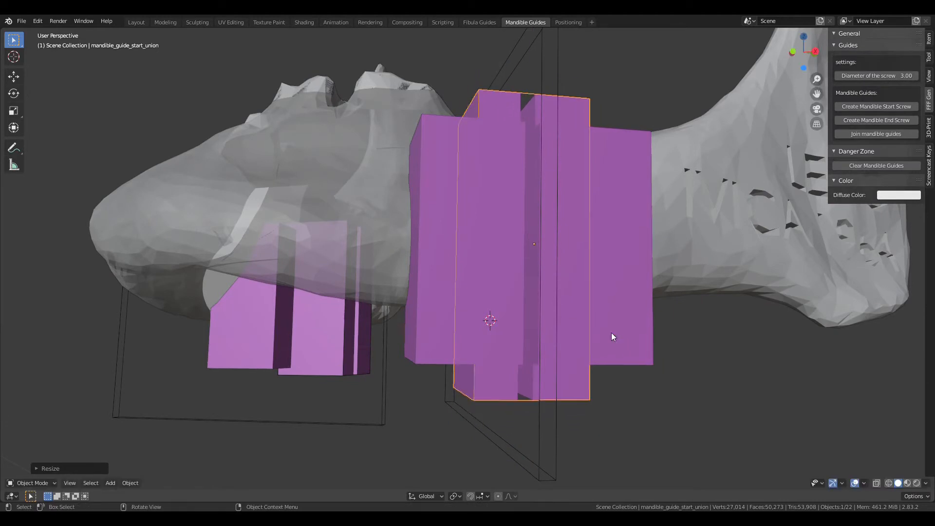
Step: Raise mandible_guide_start_union along the global Z axis until its base sits inside the guide, and select mandible_guide_start_difference
{"action": "middle_click_drag", "start_coordinate": [612, 333], "coordinate": [607, 343]}
{"action": "left_click", "coordinate": [529, 339]}
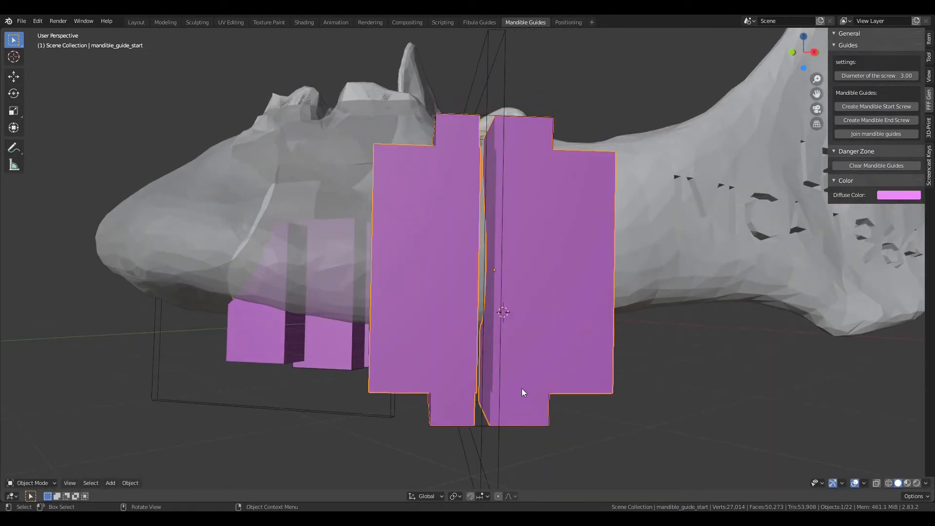
{"action": "left_click", "coordinate": [545, 424]}
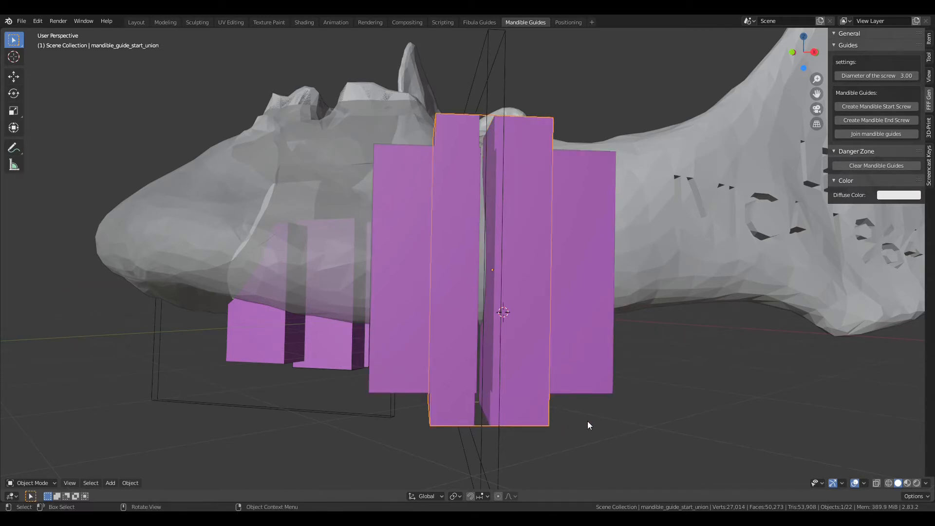
{"action": "key", "text": "g"}
{"action": "key", "text": "z"}
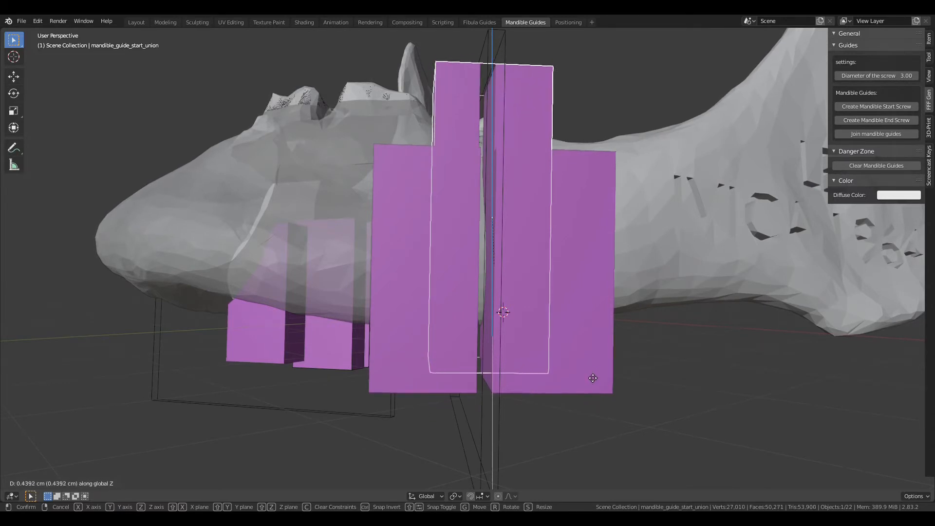
{"action": "left_click", "coordinate": [587, 390]}
{"action": "left_click", "coordinate": [495, 441]}
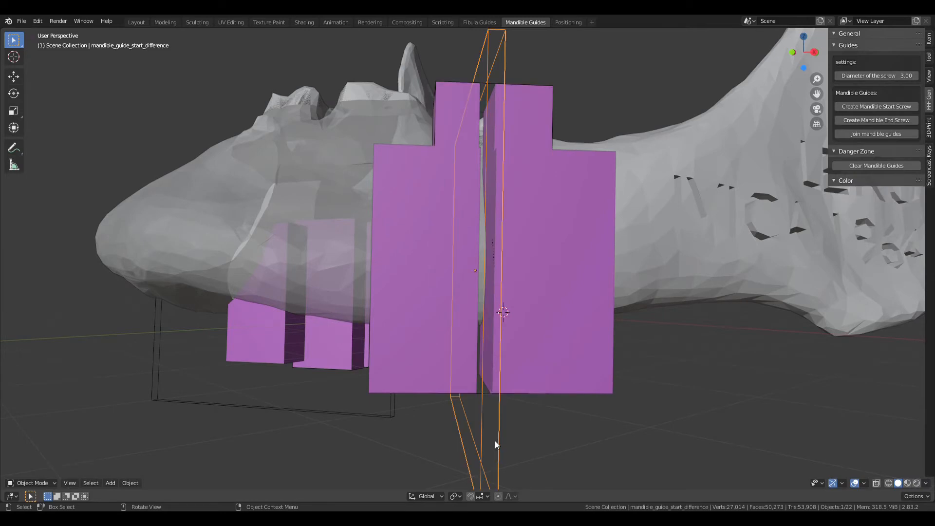
{"action": "key", "text": "g"}
{"action": "key", "text": "z"}
{"action": "key", "text": "z"}
{"action": "right_click", "coordinate": [500, 446]}
{"action": "key", "text": "g"}
{"action": "key", "text": "z"}
{"action": "right_click", "coordinate": [503, 375]}
Step: Raise mandible_guide_start_difference along its local Z axis so the cutting slot no longer runs through the guide's lower edge
{"action": "middle_click_drag", "start_coordinate": [542, 420], "coordinate": [527, 419]}
{"action": "key", "text": "g"}
{"action": "key", "text": "z"}
{"action": "key", "text": "z"}
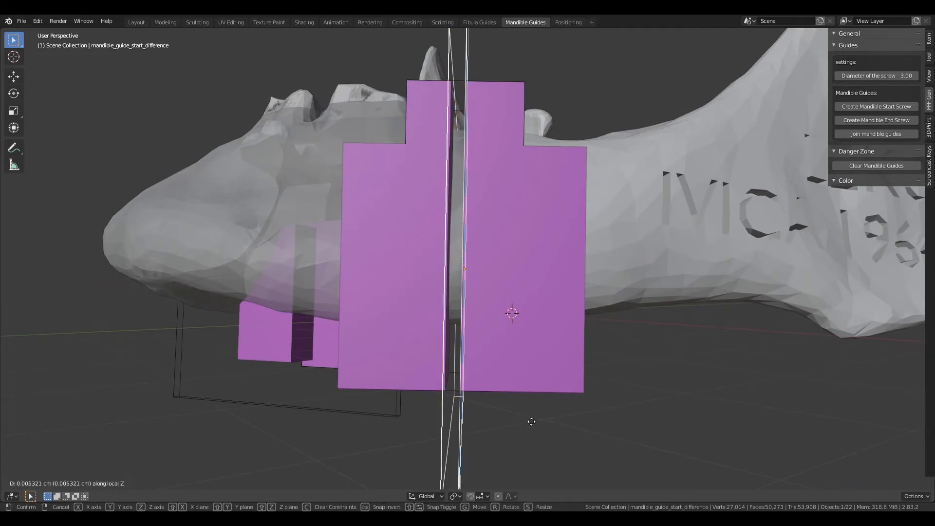
{"action": "left_click", "coordinate": [538, 314]}
Step: Lower mandible_guide_start_difference slightly along its local Z axis to bring the slot's end closer to the guide's lower edge
{"action": "middle_click_drag", "start_coordinate": [536, 312], "coordinate": [534, 335]}
{"action": "key", "text": "g"}
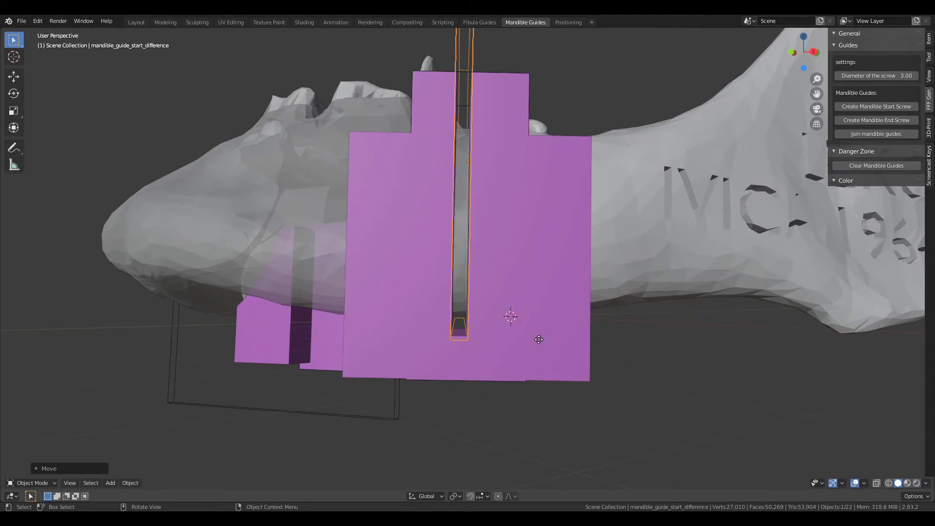
{"action": "key", "text": "z"}
{"action": "key", "text": "z"}
{"action": "left_click", "coordinate": [525, 358]}
{"action": "middle_click_drag", "start_coordinate": [526, 358], "coordinate": [524, 357]}
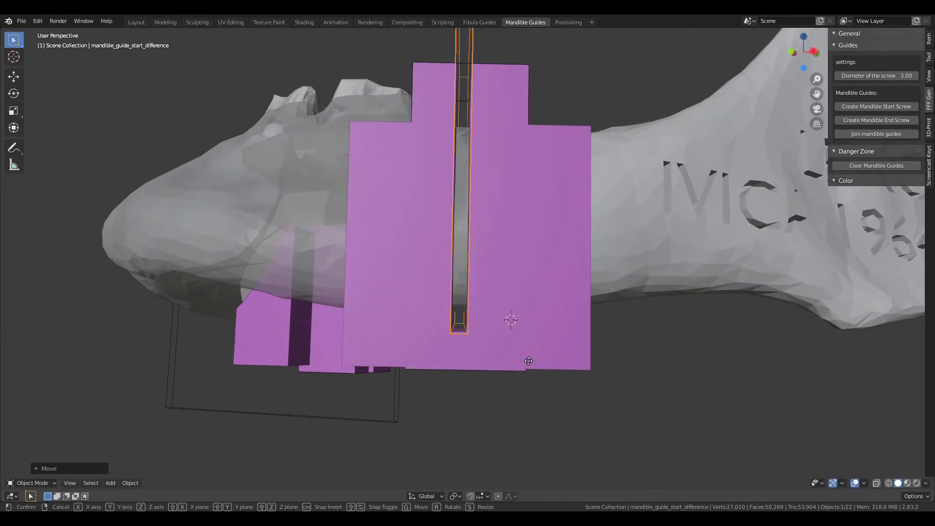
{"action": "key", "text": "g"}
{"action": "key", "text": "z"}
{"action": "key", "text": "z"}
{"action": "left_click", "coordinate": [525, 364]}
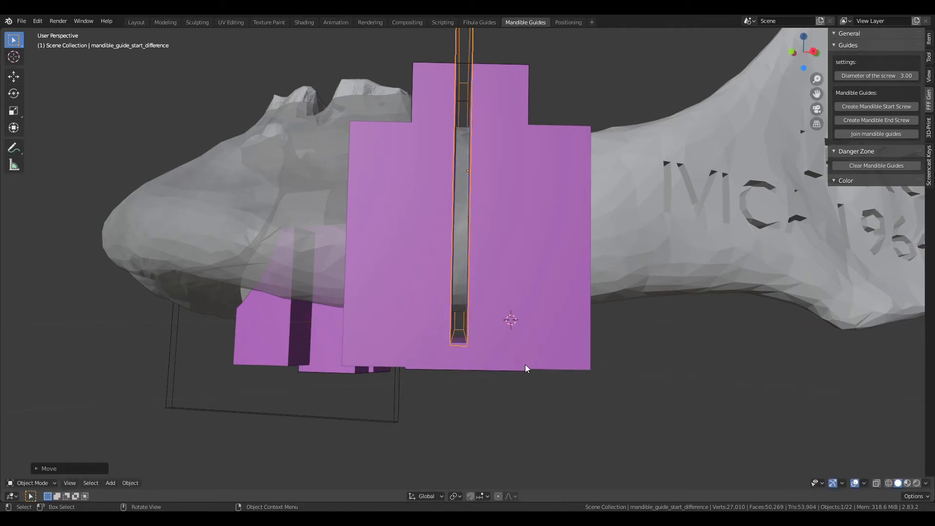
Step: Select mandible_guide_start_union and shift it further outward along its local X axis
{"action": "middle_click_drag", "start_coordinate": [526, 364], "coordinate": [609, 420]}
{"action": "left_click", "coordinate": [525, 337]}
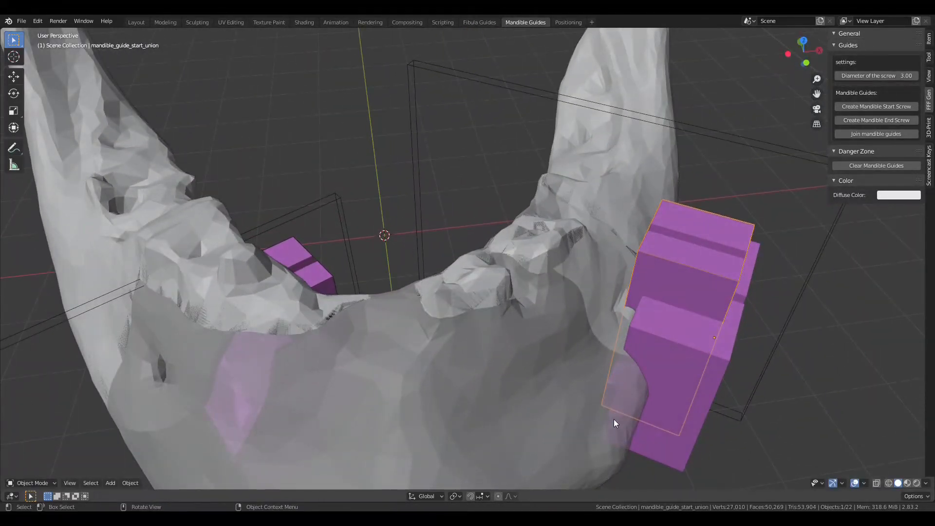
{"action": "key", "text": "g"}
{"action": "key", "text": "x"}
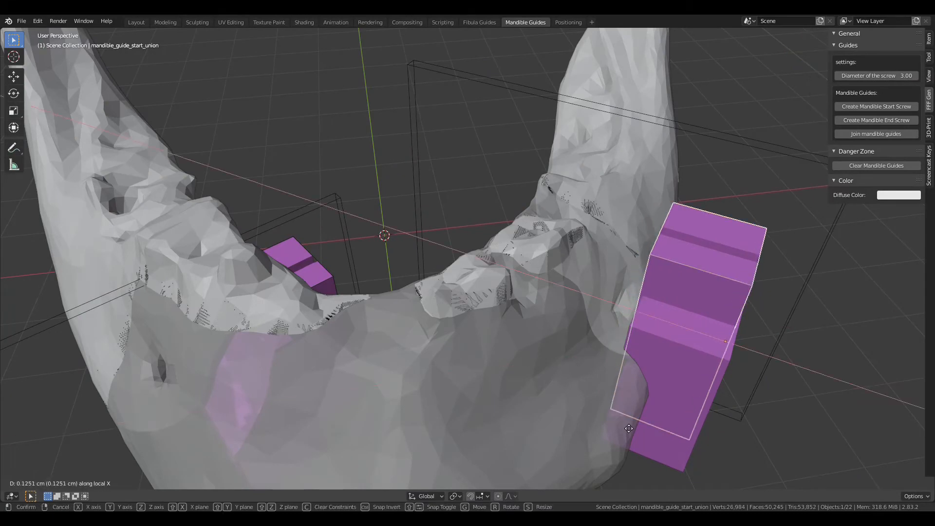
{"action": "left_click", "coordinate": [653, 432]}
Step: Scale mandible_guide_start_union slightly along the global X axis and nudge it outward along its local X axis
{"action": "middle_click_drag", "start_coordinate": [651, 428], "coordinate": [642, 411]}
{"action": "middle_click_drag", "start_coordinate": [659, 412], "coordinate": [662, 412]}
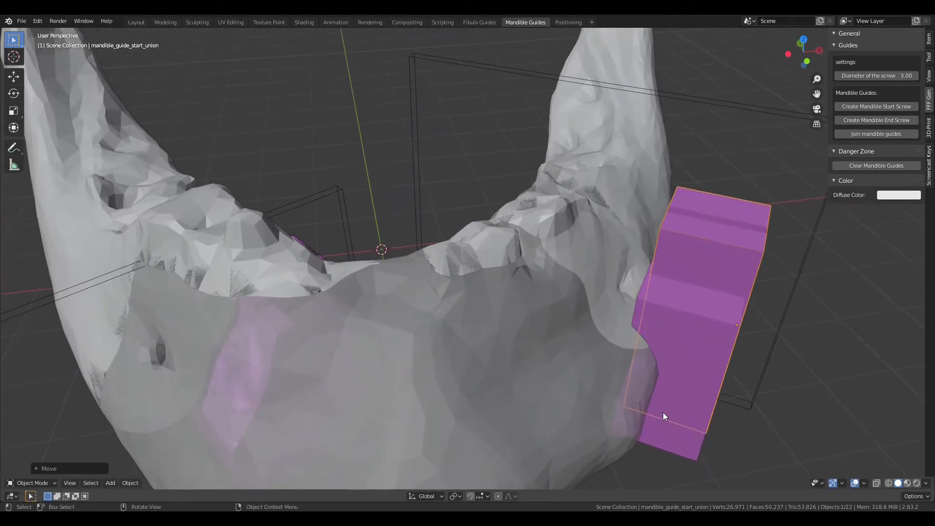
{"action": "key", "text": "s"}
{"action": "key", "text": "x"}
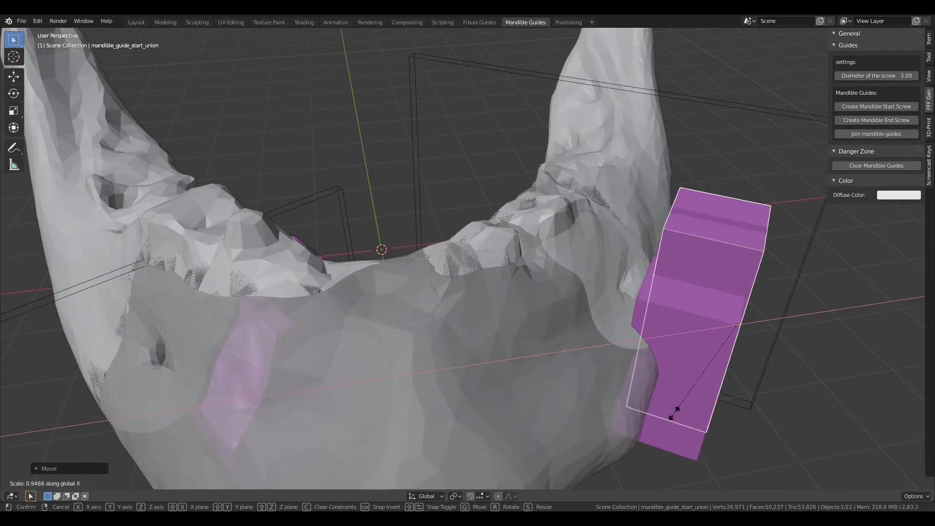
{"action": "left_click", "coordinate": [642, 399]}
{"action": "key", "text": "g"}
{"action": "key", "text": "x"}
{"action": "key", "text": "x"}
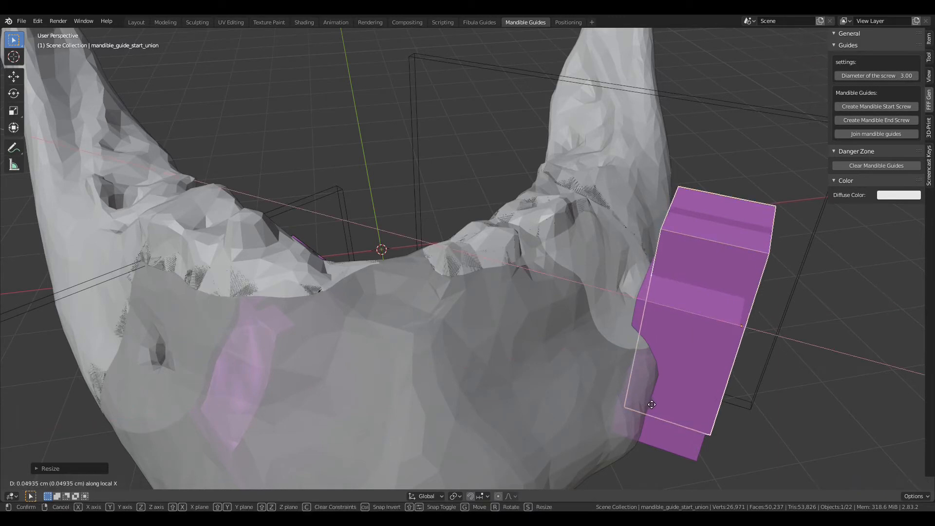
{"action": "left_click", "coordinate": [645, 399]}
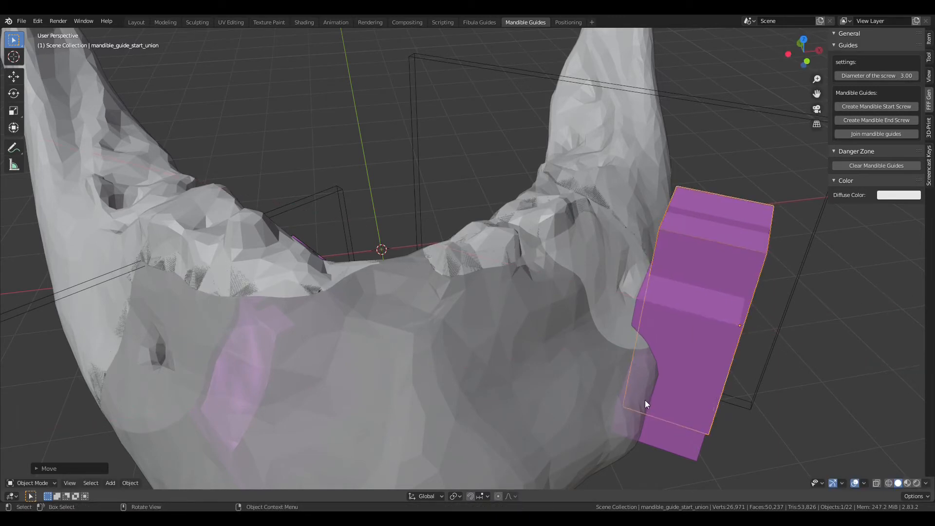
Step: Widen mandible_guide_start_union a little more along the global X axis and move it outward from the bone
{"action": "key", "text": "s"}
{"action": "key", "text": "x"}
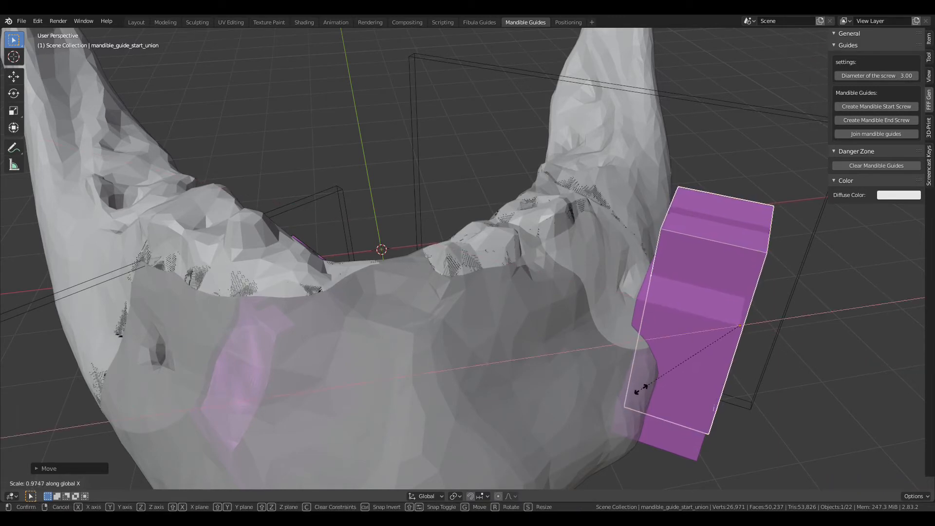
{"action": "left_click", "coordinate": [618, 374]}
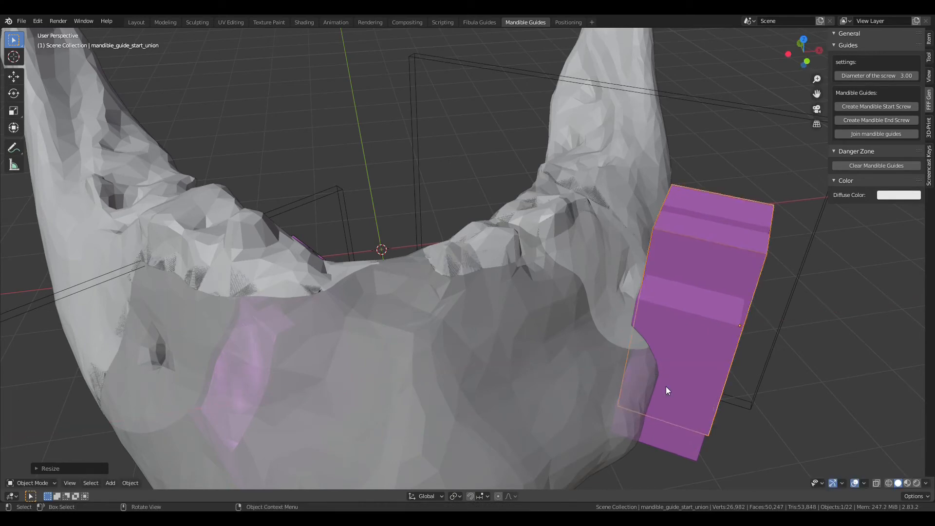
{"action": "key", "text": "g"}
{"action": "left_click", "coordinate": [735, 402]}
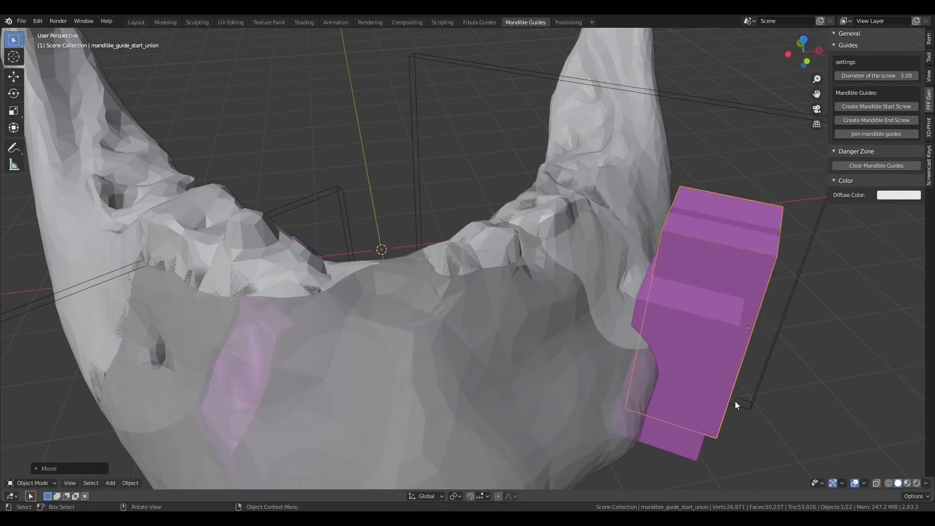
Step: Select mandible_guide_start and move it about 0.32 cm along its local X axis toward the mandible
{"action": "middle_click_drag", "start_coordinate": [735, 401], "coordinate": [526, 337]}
{"action": "left_click", "coordinate": [556, 335]}
{"action": "middle_click_drag", "start_coordinate": [594, 357], "coordinate": [533, 392]}
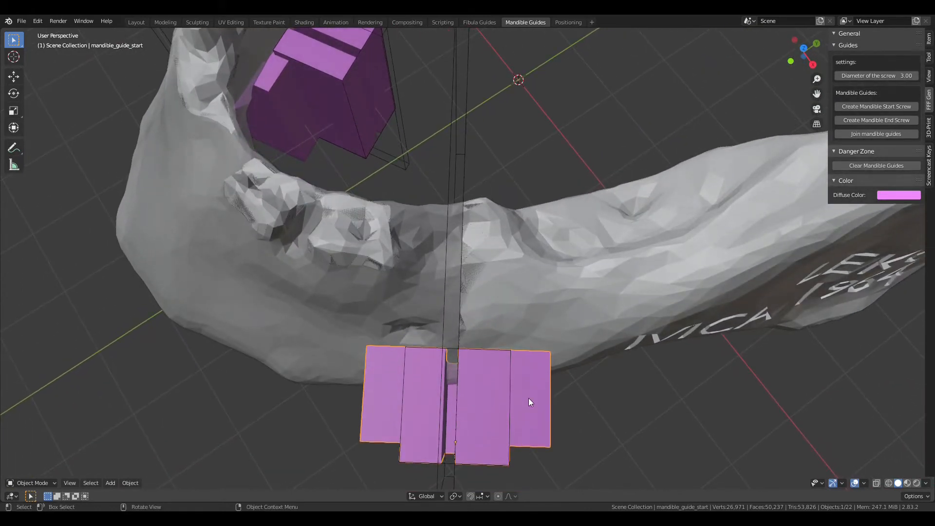
{"action": "key", "text": "g"}
{"action": "key", "text": "x"}
{"action": "key", "text": "x"}
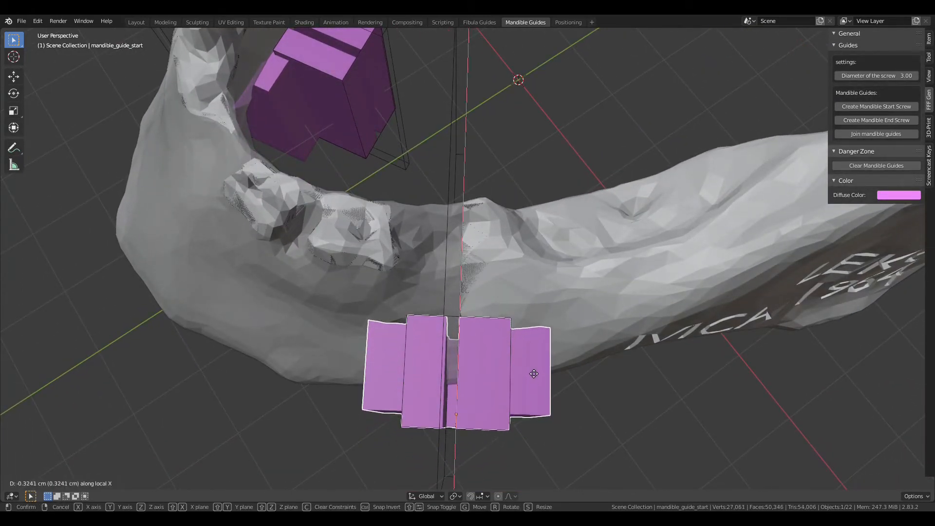
{"action": "left_click", "coordinate": [531, 373]}
Step: Rotate mandible_guide_start a few degrees about the global Z axis to follow the mandible's outer surface
{"action": "key", "text": "r"}
{"action": "key", "text": "z"}
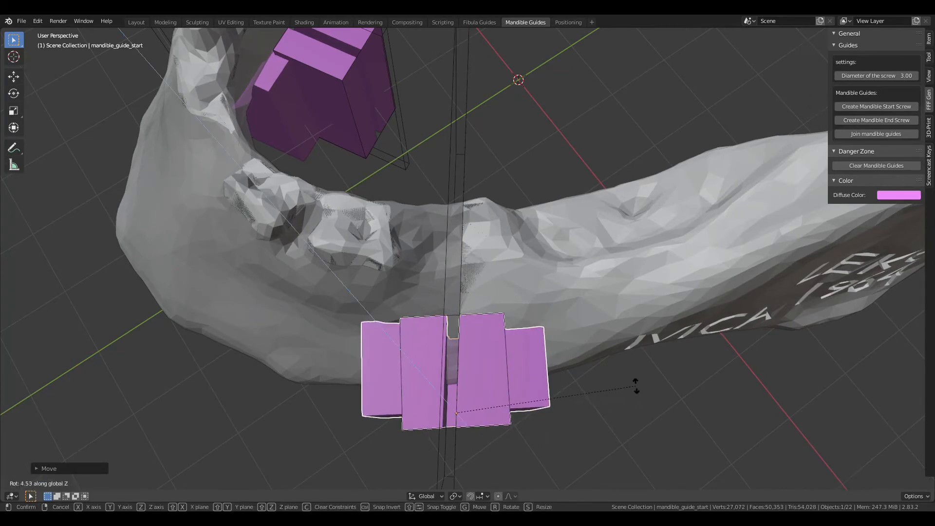
{"action": "left_click", "coordinate": [633, 390]}
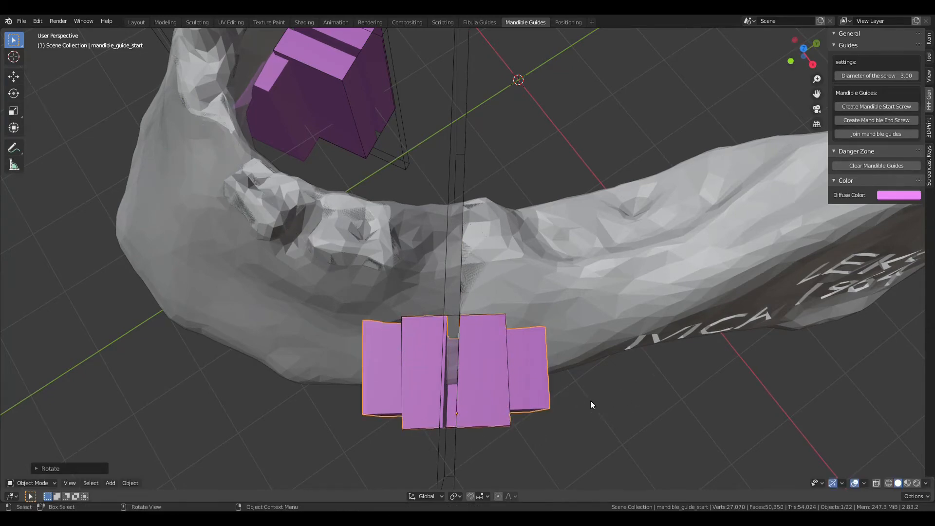
Step: Raise mandible_guide_start about 0.2 cm along the global Z axis so less of it extends below the mandible
{"action": "middle_click_drag", "start_coordinate": [591, 400], "coordinate": [693, 369]}
{"action": "middle_click_drag", "start_coordinate": [636, 298], "coordinate": [487, 270]}
{"action": "scroll", "coordinate": [602, 328], "scroll_direction": "up", "scroll_amount": 3}
{"action": "scroll", "coordinate": [540, 323], "scroll_direction": "up", "scroll_amount": 4}
{"action": "middle_click_drag", "start_coordinate": [565, 261], "coordinate": [551, 337]}
{"action": "scroll", "coordinate": [519, 253], "scroll_direction": "down", "scroll_amount": 5}
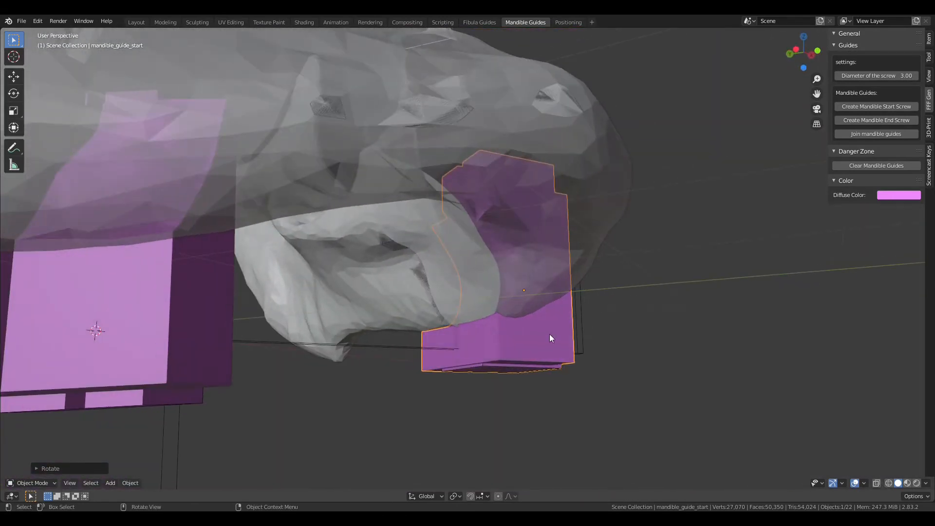
{"action": "key", "text": "g"}
{"action": "key", "text": "z"}
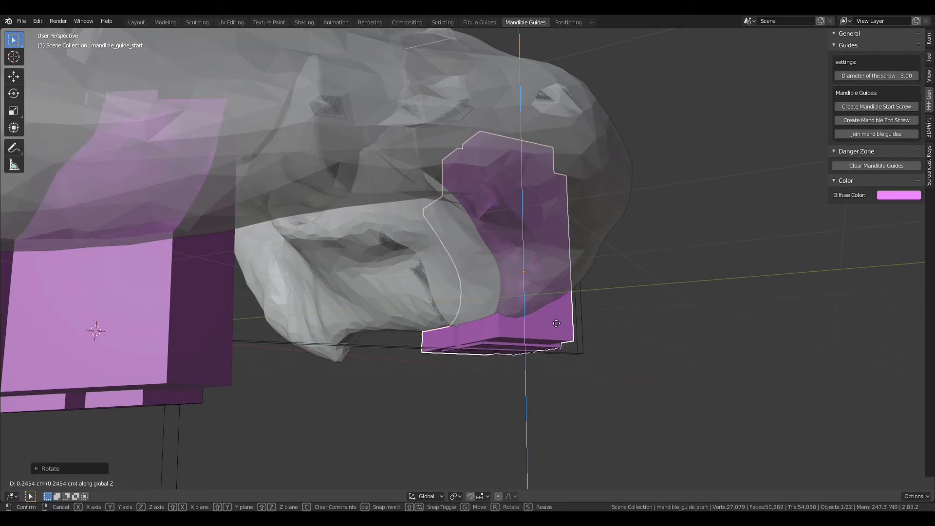
{"action": "left_click", "coordinate": [556, 325]}
Step: Nudge mandible_guide_start_difference along its local Z axis so the slot stops just short of the guide's lower edge
{"action": "middle_click_drag", "start_coordinate": [552, 321], "coordinate": [508, 345]}
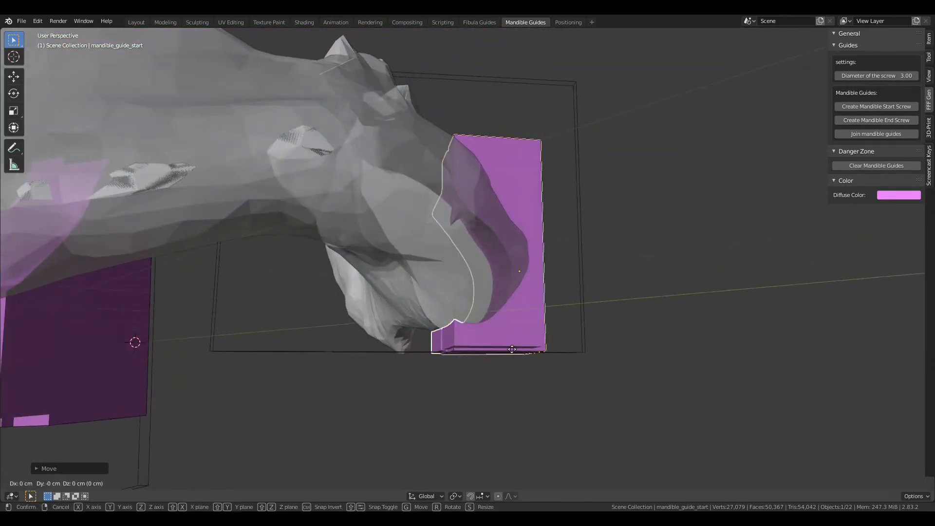
{"action": "left_click", "coordinate": [570, 349]}
{"action": "middle_click_drag", "start_coordinate": [570, 349], "coordinate": [485, 354]}
{"action": "key", "text": "g"}
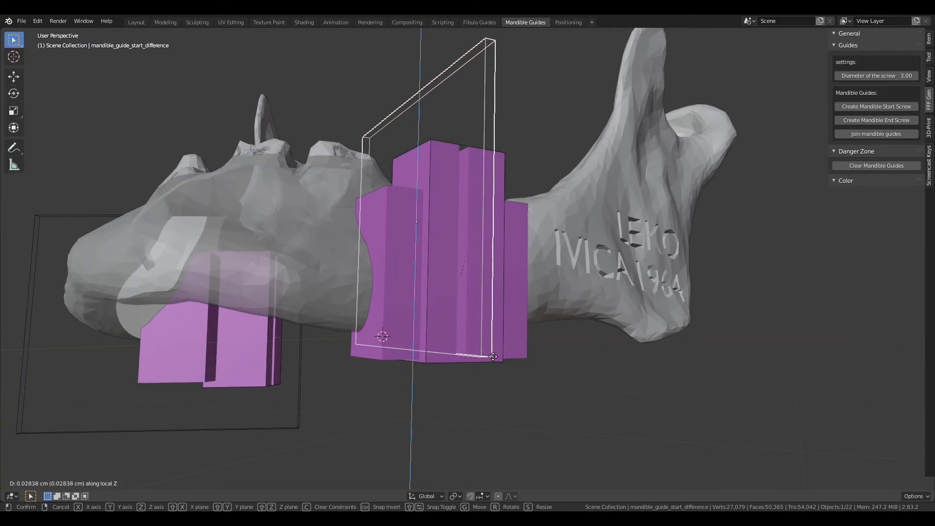
{"action": "left_click", "coordinate": [492, 359]}
{"action": "middle_click_drag", "start_coordinate": [547, 350], "coordinate": [525, 360]}
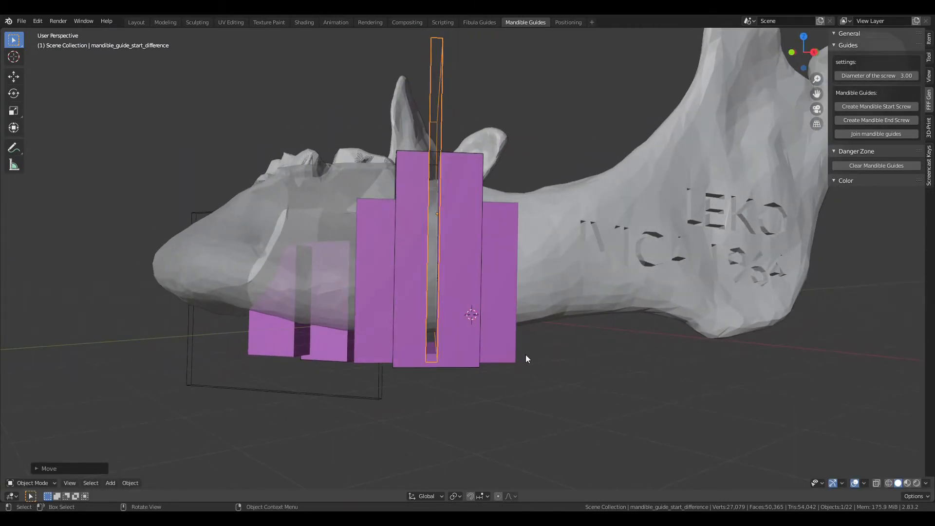
Step: Examine the start guide's cutting slot and fit against the mandible from above, and select mandible_guide_start
{"action": "middle_click_drag", "start_coordinate": [499, 359], "coordinate": [538, 320]}
{"action": "scroll", "coordinate": [525, 338], "scroll_direction": "up", "scroll_amount": 2}
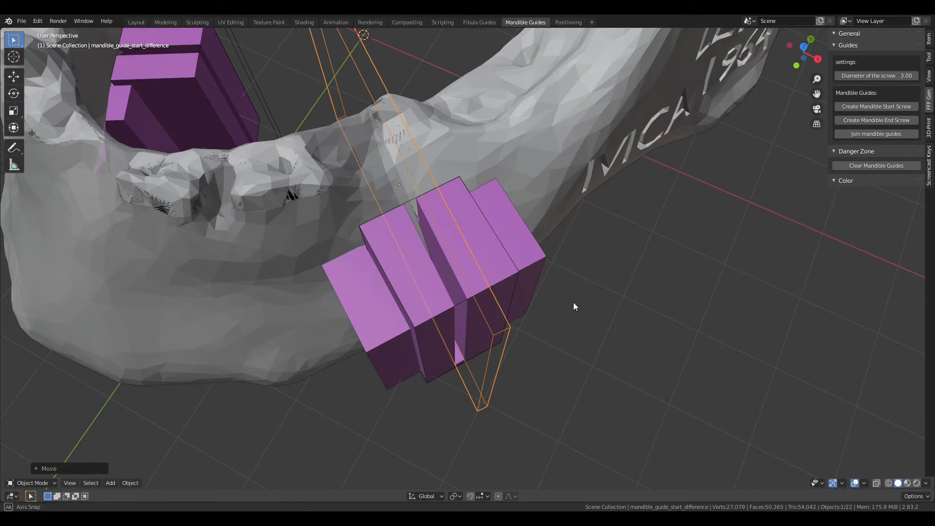
{"action": "middle_click_drag", "start_coordinate": [574, 307], "coordinate": [520, 310]}
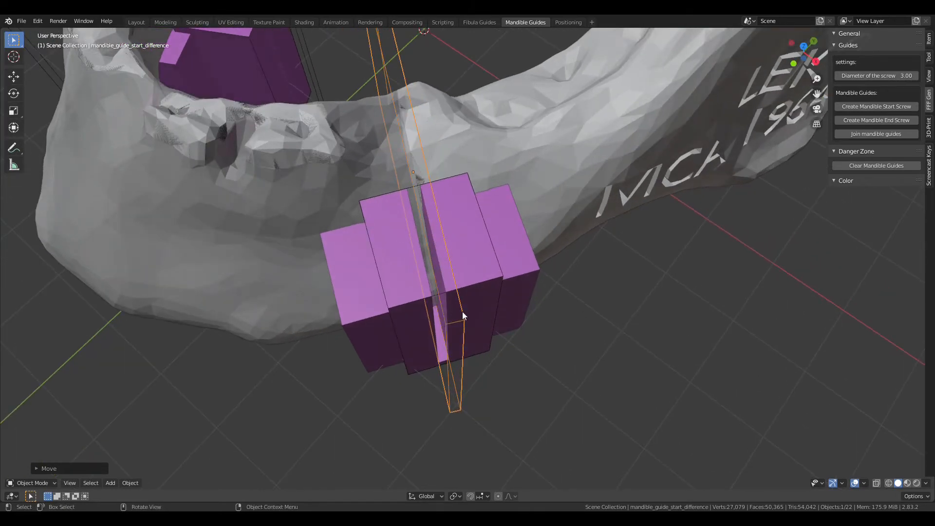
{"action": "middle_click_drag", "start_coordinate": [545, 265], "coordinate": [539, 267]}
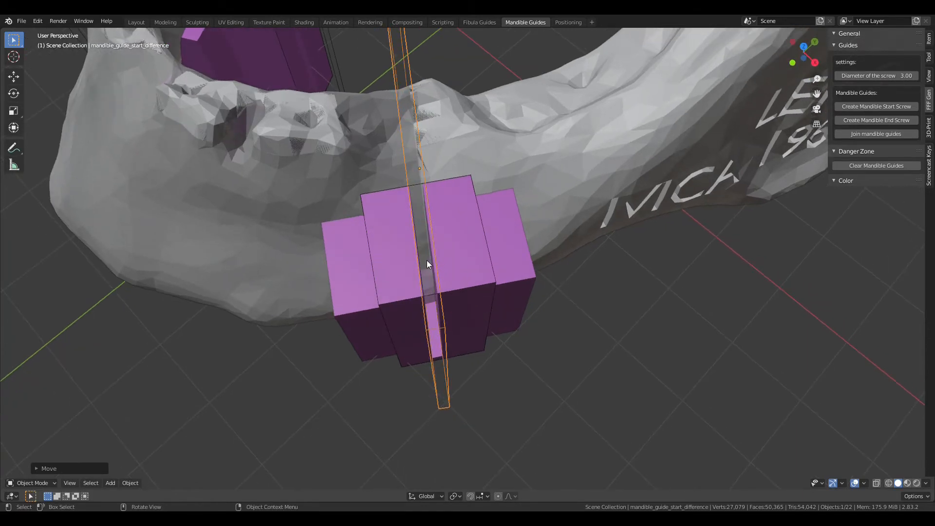
{"action": "scroll", "coordinate": [496, 300], "scroll_direction": "up", "scroll_amount": 1}
{"action": "mouse_move", "coordinate": [472, 300]}
{"action": "middle_mouse_down"}
{"action": "mouse_move", "coordinate": [491, 305]}
{"action": "mouse_move", "coordinate": [473, 302]}
{"action": "middle_mouse_up"}
{"action": "left_click", "coordinate": [464, 303]}
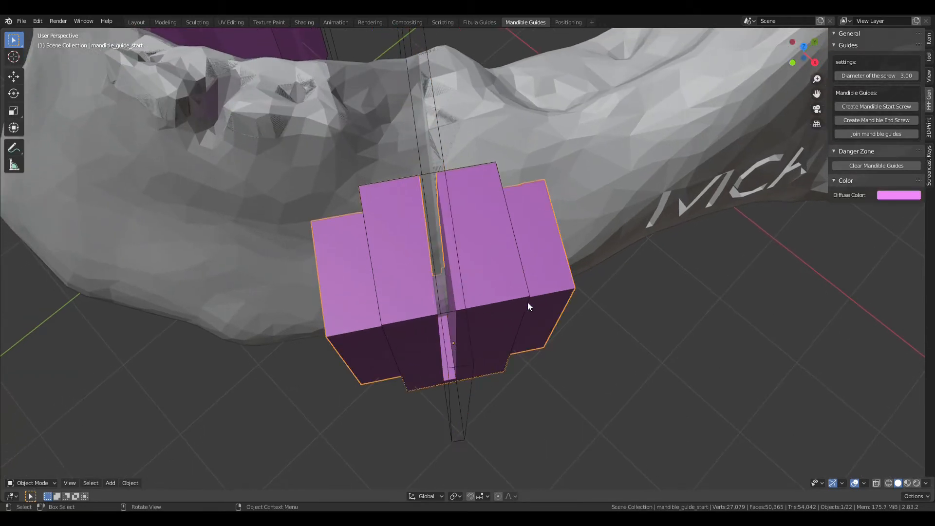
Step: Move mandible_guide_start_difference about 0.06 cm in the negative direction along its local Y axis to shift the saw slot in the start guide
{"action": "left_click", "coordinate": [475, 337]}
{"action": "middle_click_drag", "start_coordinate": [493, 337], "coordinate": [493, 346]}
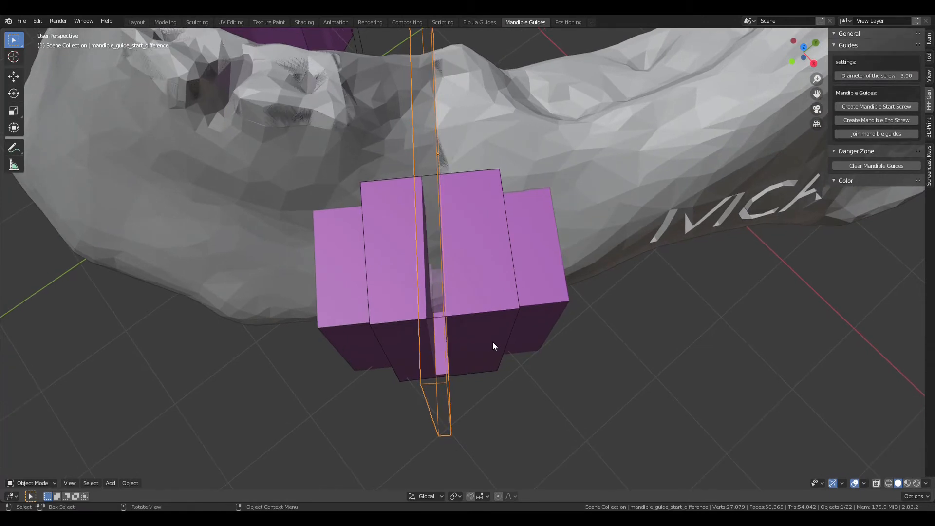
{"action": "key", "text": "g"}
{"action": "key", "text": "y"}
{"action": "key", "text": "y"}
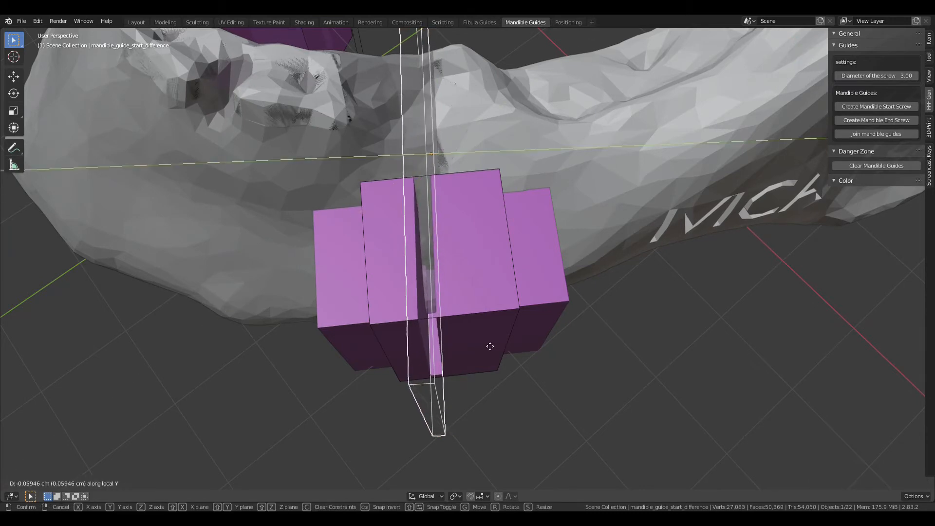
{"action": "left_click", "coordinate": [490, 346]}
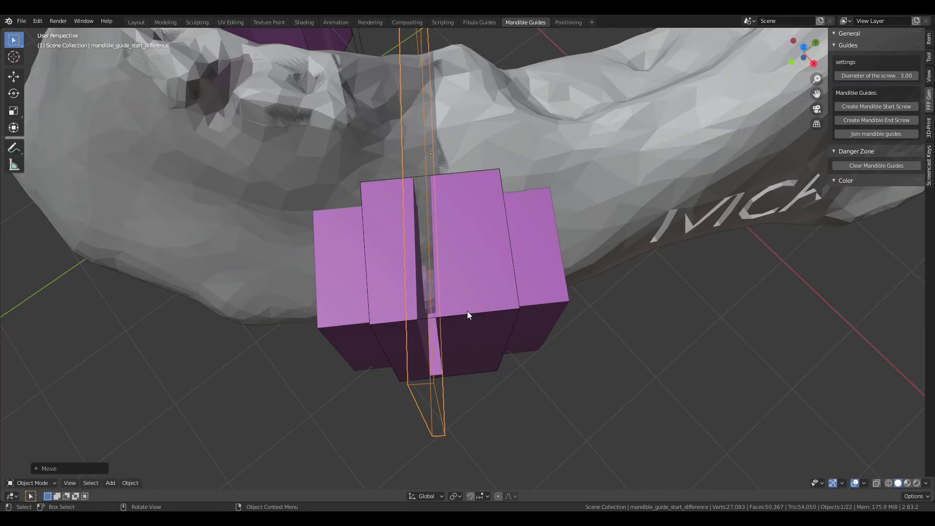
Step: Examine the saw slot's alignment with the bone cut from the mandible's inner side, and select mandible_guide_start
{"action": "middle_click_drag", "start_coordinate": [477, 308], "coordinate": [631, 263]}
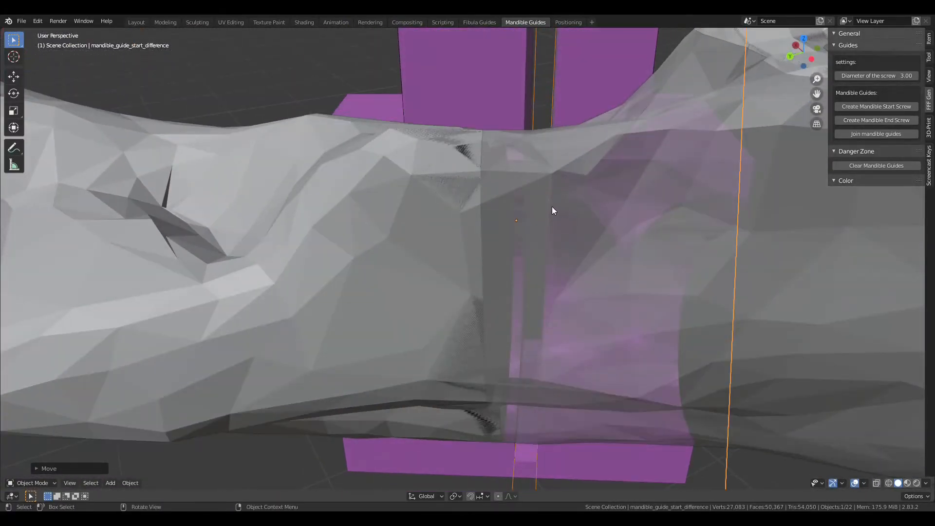
{"action": "middle_click_drag", "start_coordinate": [601, 217], "coordinate": [442, 231]}
{"action": "scroll", "coordinate": [429, 235], "scroll_direction": "down", "scroll_amount": 5}
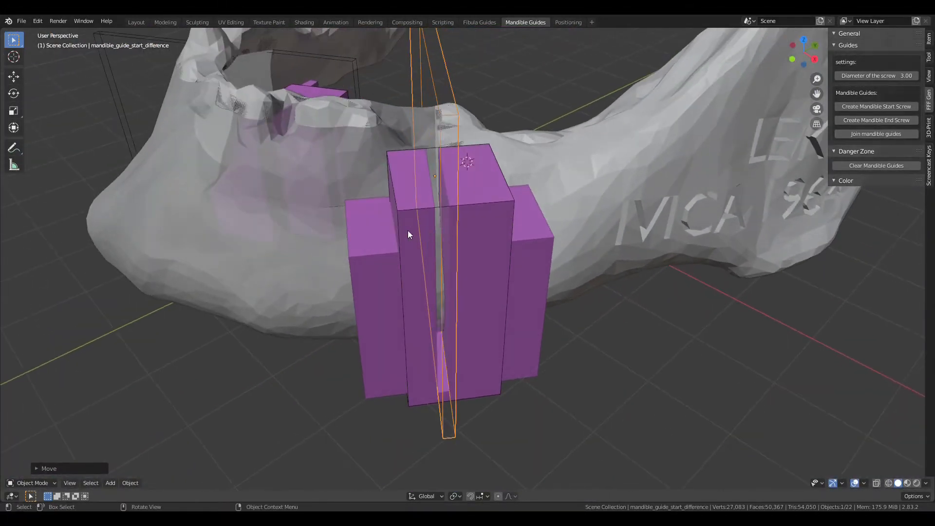
{"action": "left_click", "coordinate": [404, 263]}
{"action": "middle_click_drag", "start_coordinate": [461, 273], "coordinate": [528, 265]}
{"action": "key", "text": "s"}
{"action": "key", "text": "x"}
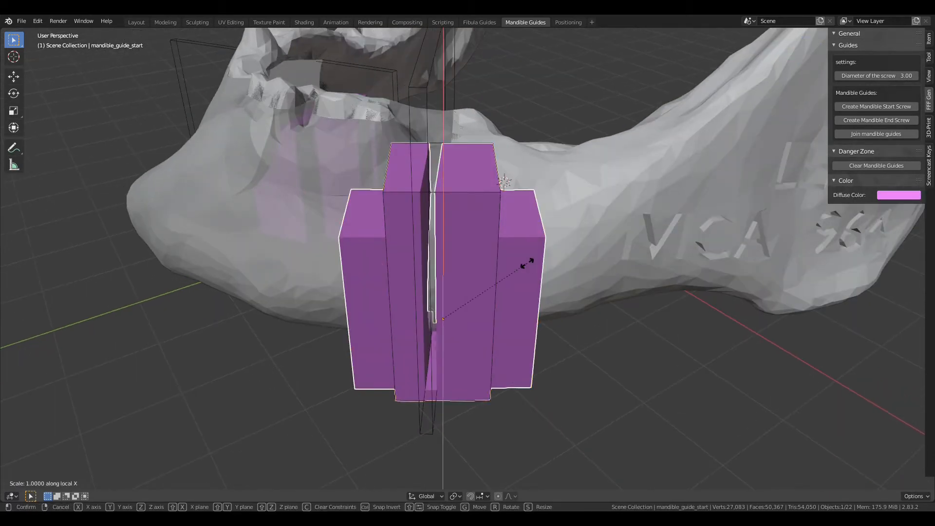
{"action": "key", "text": "Escape"}
{"action": "key", "text": "g"}
{"action": "key", "text": "y"}
{"action": "key", "text": "y"}
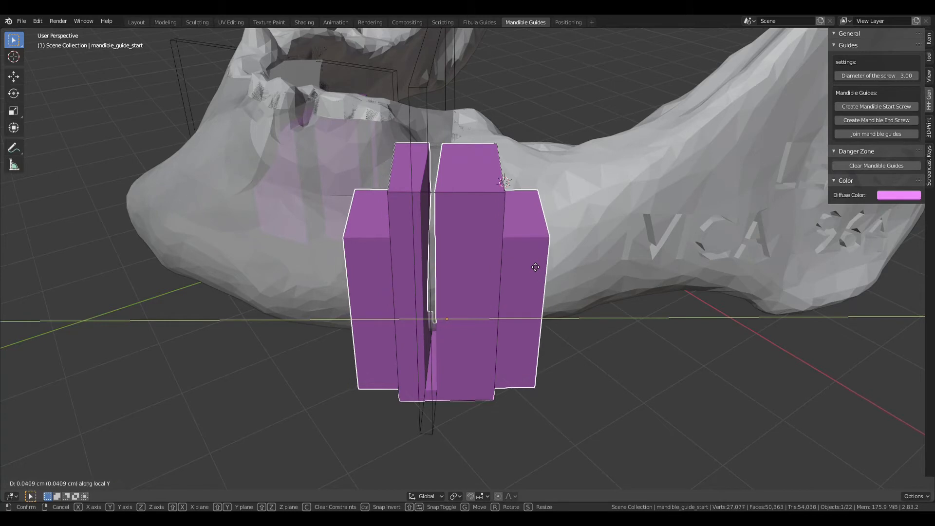
{"action": "left_click", "coordinate": [531, 267]}
Step: Widen mandible_guide_start slightly along its local Y axis and shift it along that axis toward the chin
{"action": "key", "text": "s"}
{"action": "key", "text": "y"}
{"action": "key", "text": "y"}
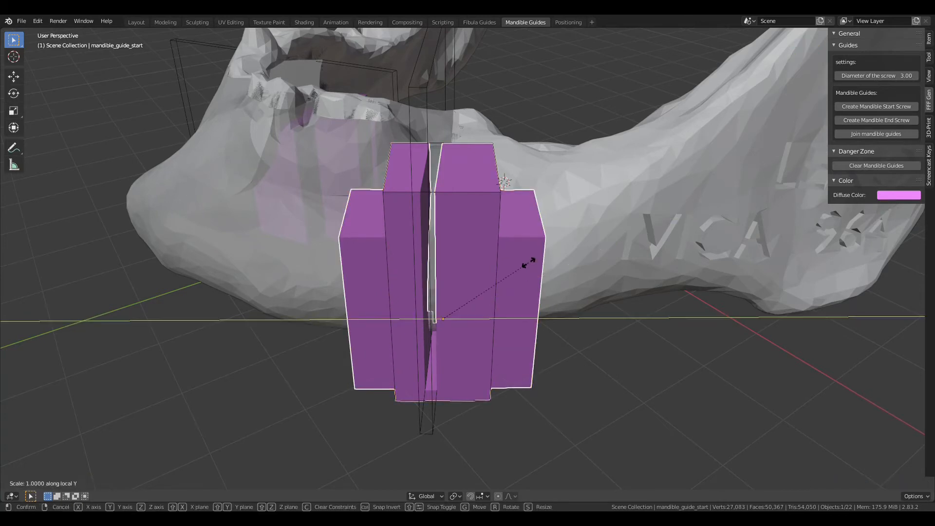
{"action": "left_click", "coordinate": [541, 262]}
{"action": "key", "text": "g"}
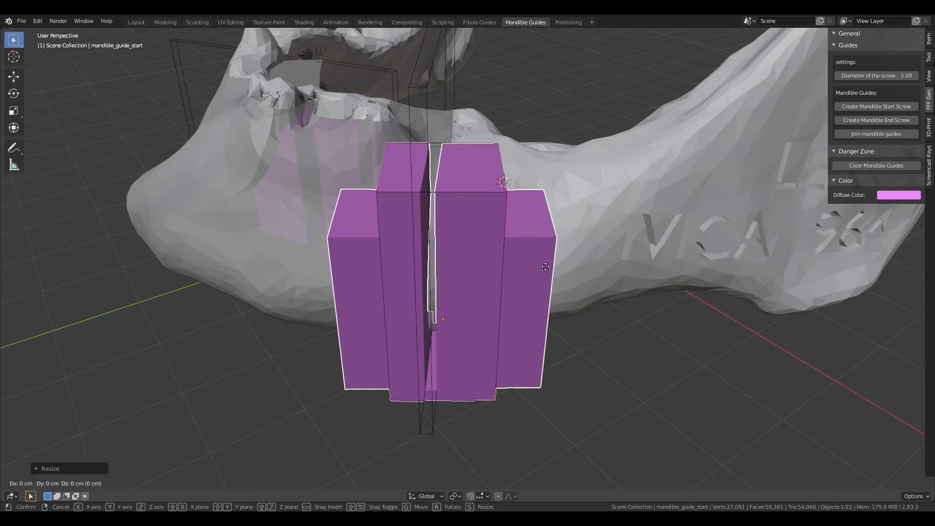
{"action": "key", "text": "y"}
{"action": "key", "text": "y"}
{"action": "left_click", "coordinate": [534, 262]}
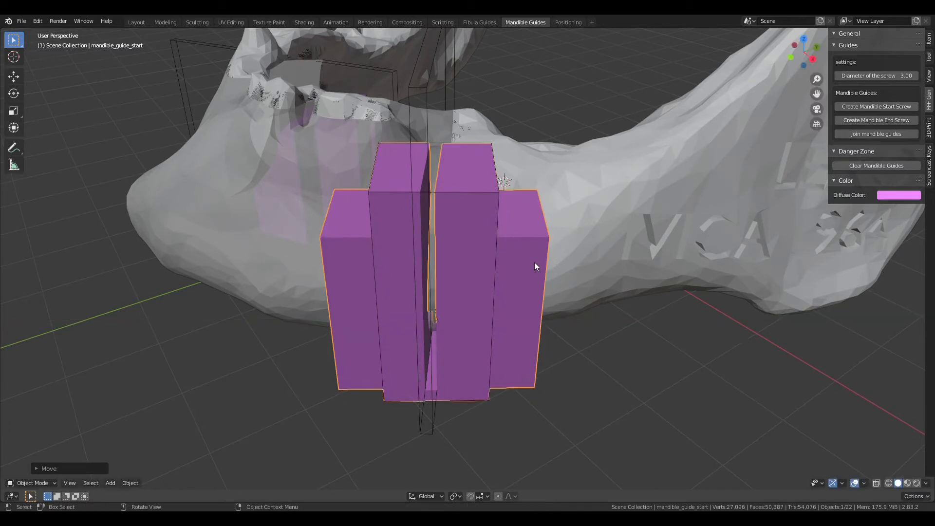
{"action": "middle_click_drag", "start_coordinate": [533, 262], "coordinate": [533, 248]}
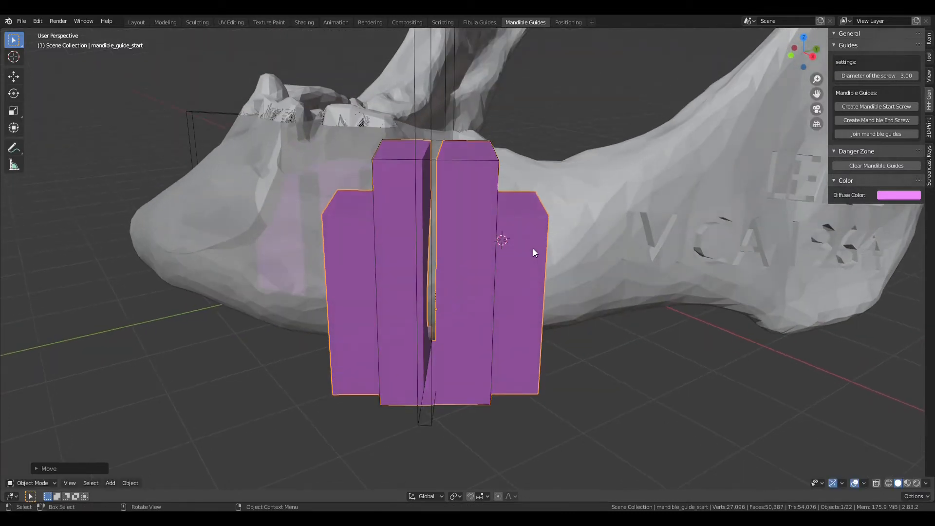
{"action": "left_click", "coordinate": [493, 271]}
{"action": "left_click", "coordinate": [490, 357]}
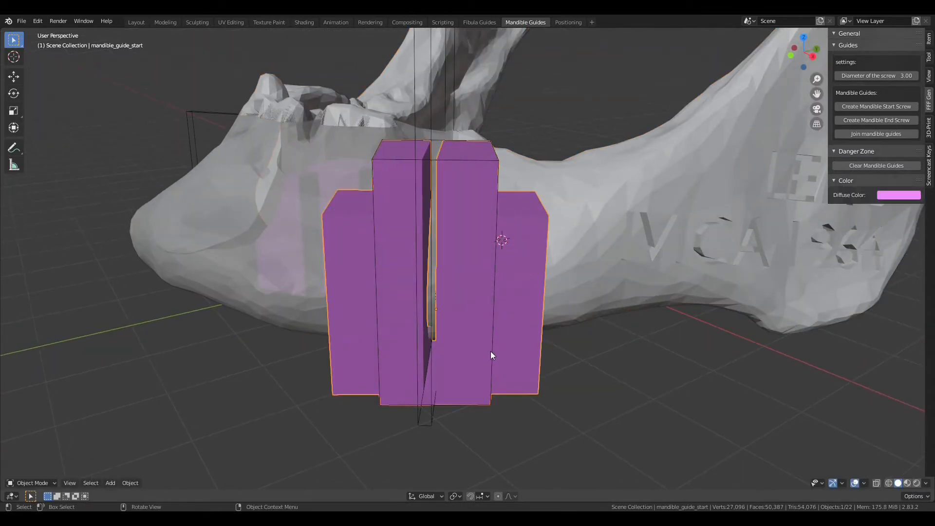
{"action": "key", "text": "s"}
{"action": "key", "text": "y"}
{"action": "key", "text": "Escape"}
Step: Nudge mandible_guide_start_union about 0.01 cm along its local Y axis
{"action": "left_click", "coordinate": [490, 348]}
{"action": "key", "text": "g"}
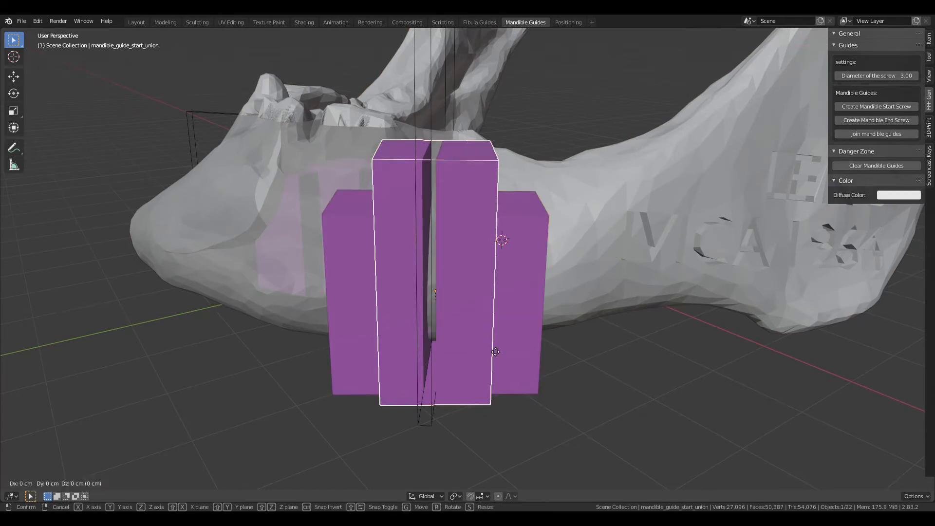
{"action": "key", "text": "y"}
{"action": "key", "text": "y"}
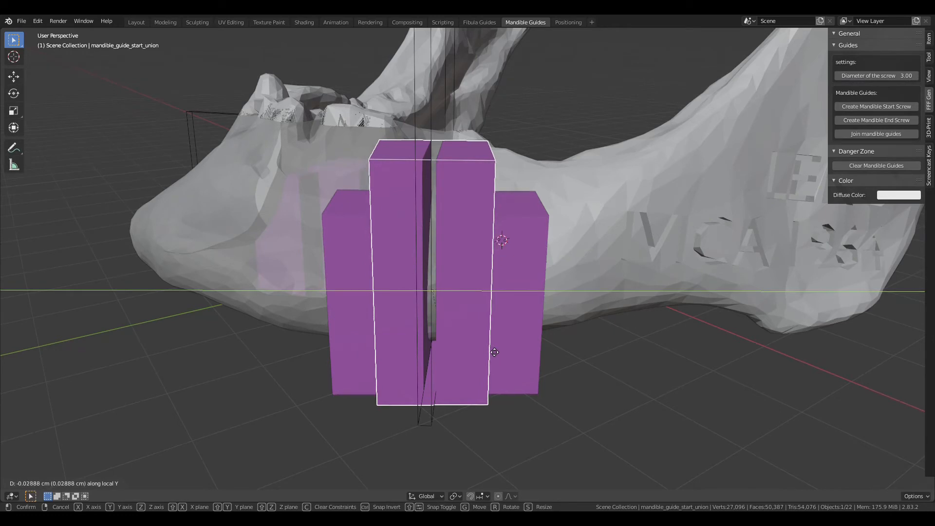
{"action": "left_click", "coordinate": [508, 348]}
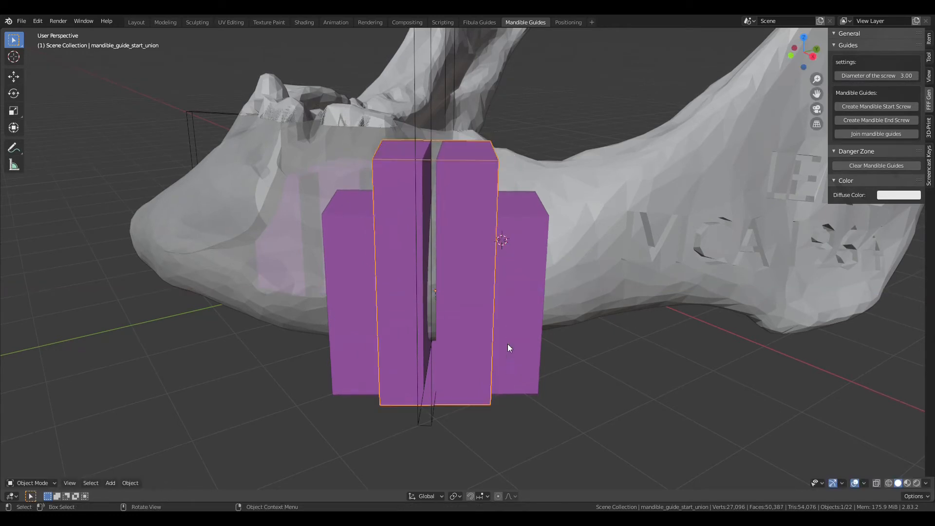
{"action": "key", "text": "g"}
{"action": "key", "text": "y"}
{"action": "key", "text": "y"}
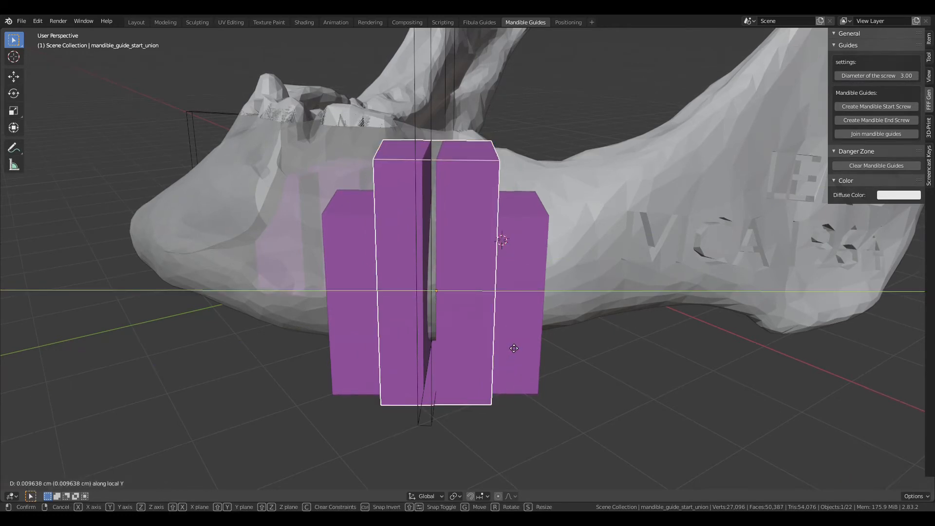
{"action": "left_click", "coordinate": [513, 346]}
Step: Move mandible_guide_start about 0.1 cm along its local Y axis toward the chin
{"action": "middle_click_drag", "start_coordinate": [513, 345], "coordinate": [533, 332]}
{"action": "left_click", "coordinate": [536, 329]}
{"action": "key", "text": "g"}
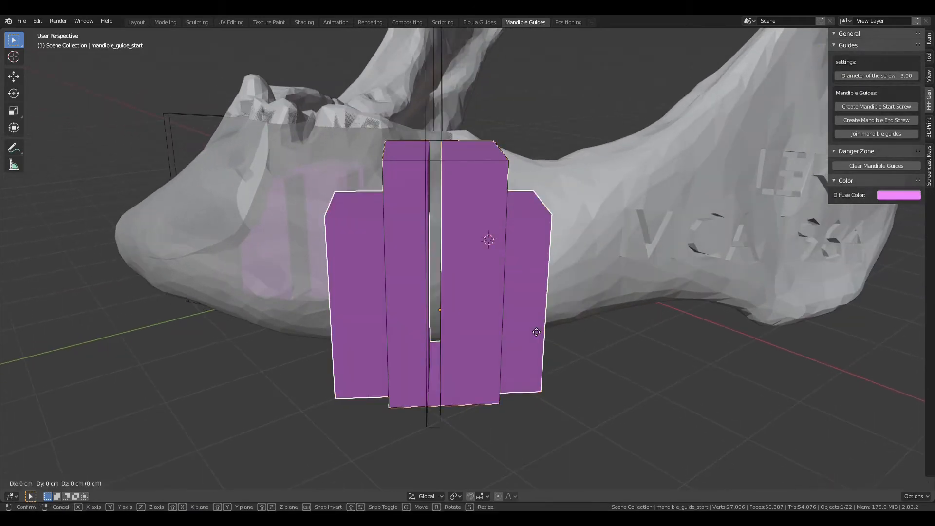
{"action": "key", "text": "y"}
{"action": "key", "text": "y"}
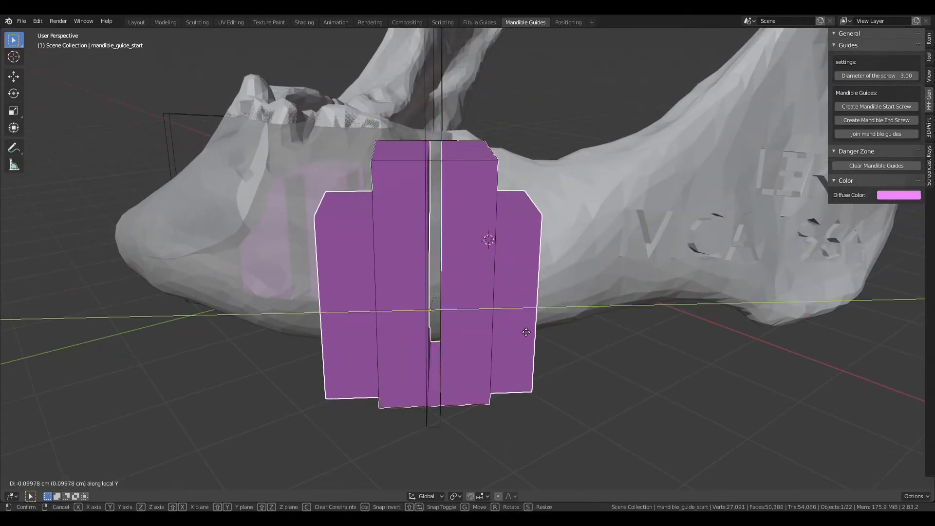
{"action": "left_click", "coordinate": [523, 332]}
Step: Shift mandible_guide_start_union along the Y axis, away from the chin, relative to the start guide
{"action": "left_click", "coordinate": [488, 328]}
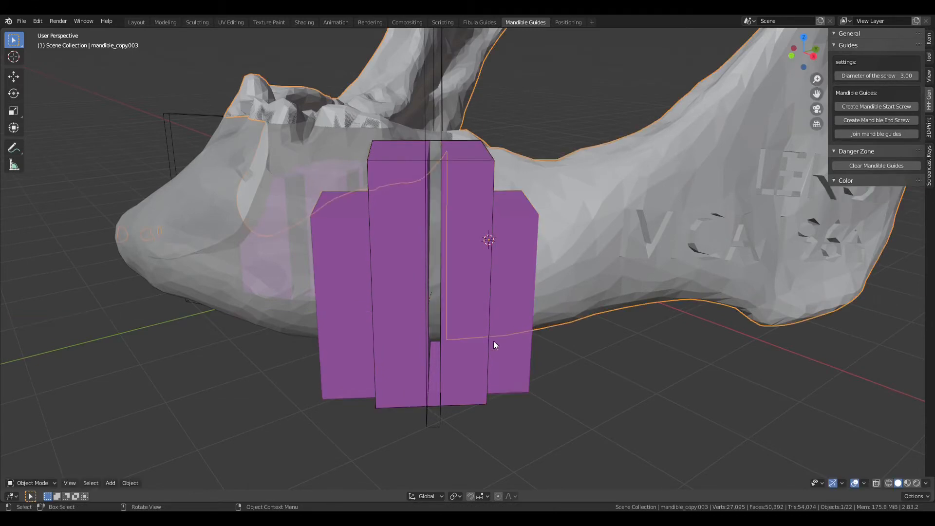
{"action": "left_click", "coordinate": [487, 367]}
{"action": "key", "text": "g"}
{"action": "key", "text": "y"}
{"action": "key", "text": "y"}
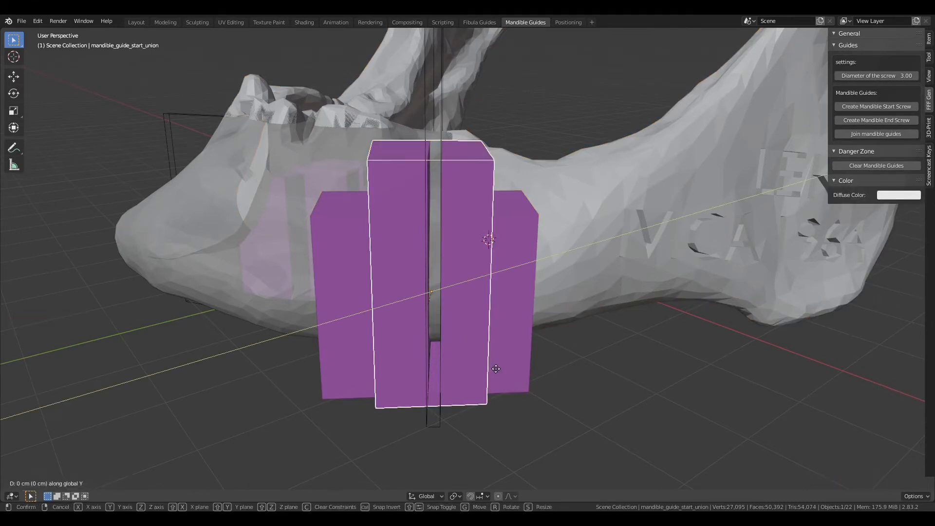
{"action": "left_click", "coordinate": [510, 368]}
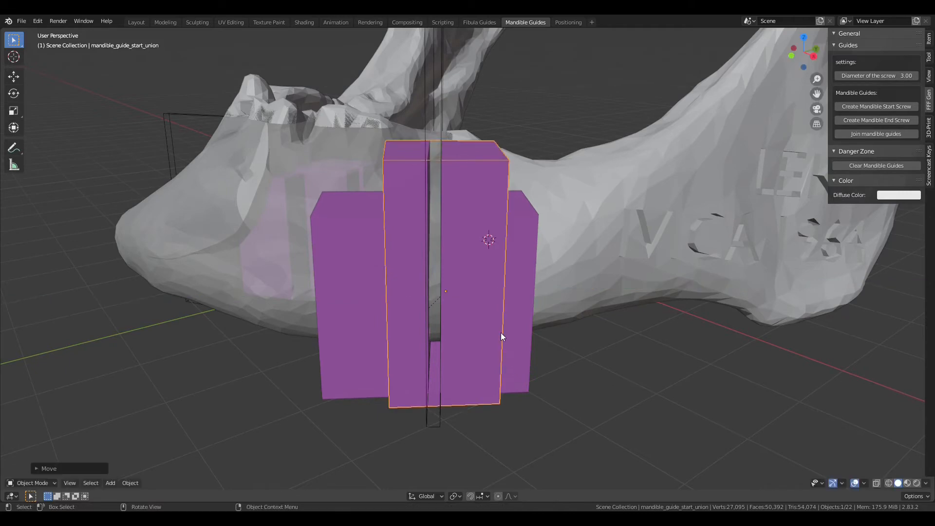
Step: Tilt mandible_guide_start a few degrees about its local Y axis so its top leans toward the mandible's sloping outer surface
{"action": "middle_click_drag", "start_coordinate": [501, 332], "coordinate": [399, 303]}
{"action": "middle_click_drag", "start_coordinate": [369, 267], "coordinate": [549, 329]}
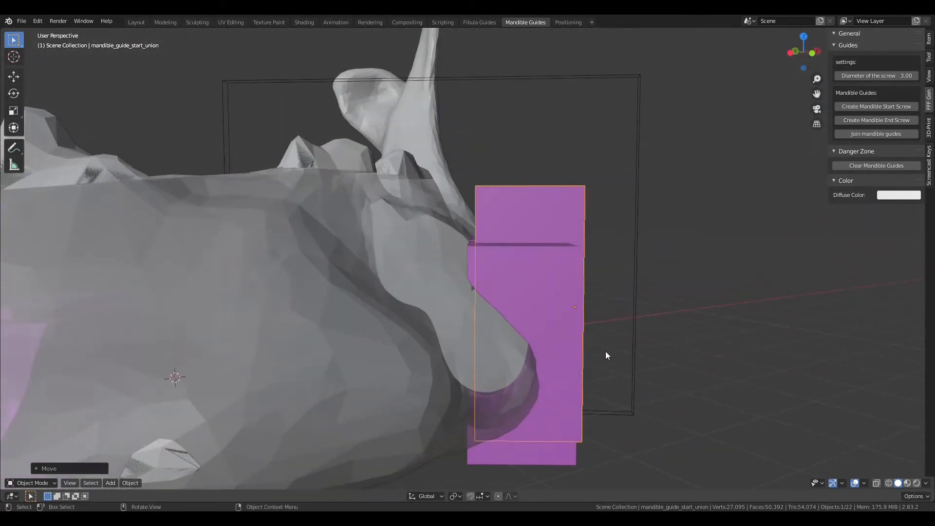
{"action": "key", "text": "r"}
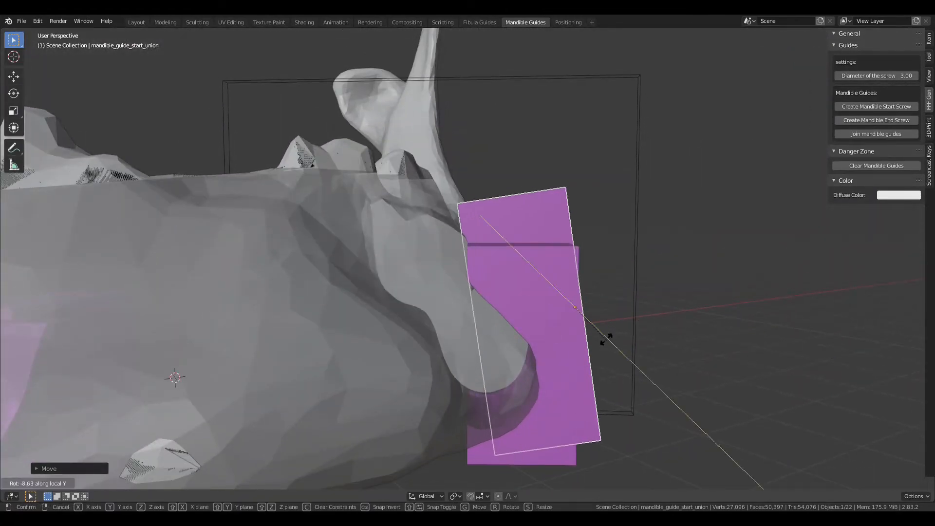
{"action": "right_click", "coordinate": [588, 410]}
{"action": "left_click", "coordinate": [574, 455]}
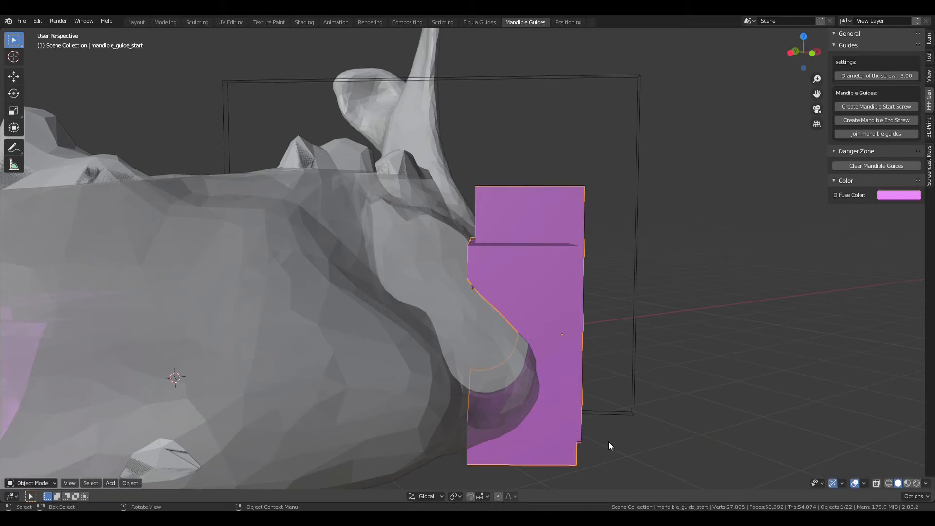
{"action": "key", "text": "r"}
{"action": "key", "text": "y"}
{"action": "key", "text": "y"}
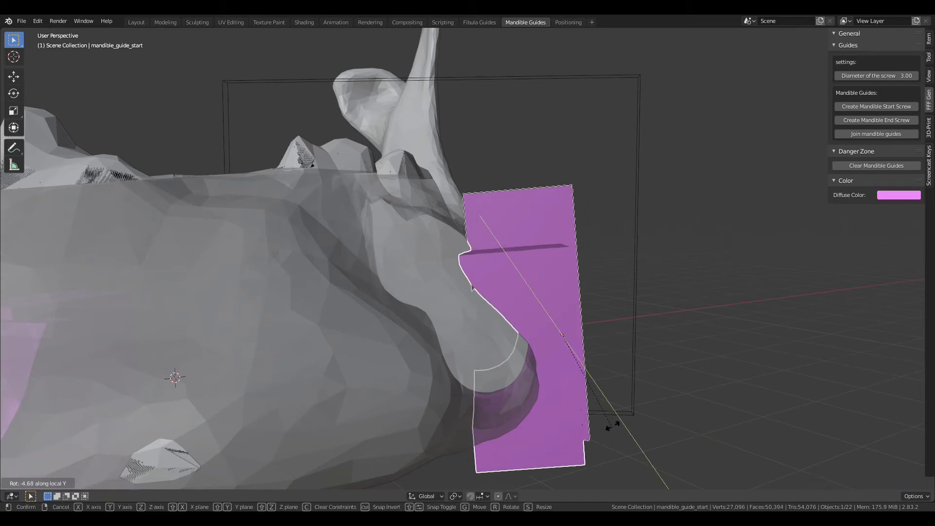
{"action": "left_click", "coordinate": [613, 417]}
Step: Raise the tilted mandible_guide_start slightly along its local Z axis
{"action": "key", "text": "g"}
{"action": "key", "text": "z"}
{"action": "key", "text": "z"}
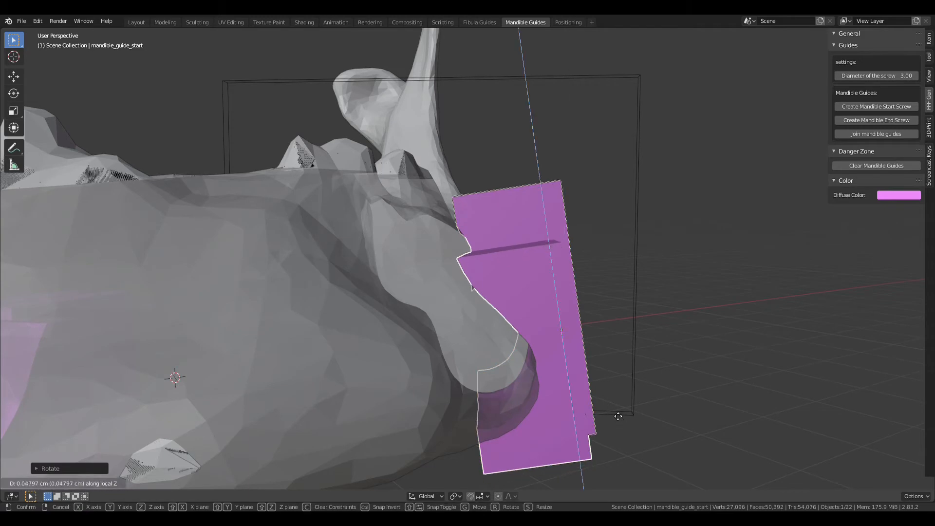
{"action": "left_click", "coordinate": [616, 408]}
Step: Raise mandible_guide_start_difference about 0.12 cm along its local Z axis so the slot no longer extends below the guide
{"action": "middle_click_drag", "start_coordinate": [617, 408], "coordinate": [504, 438]}
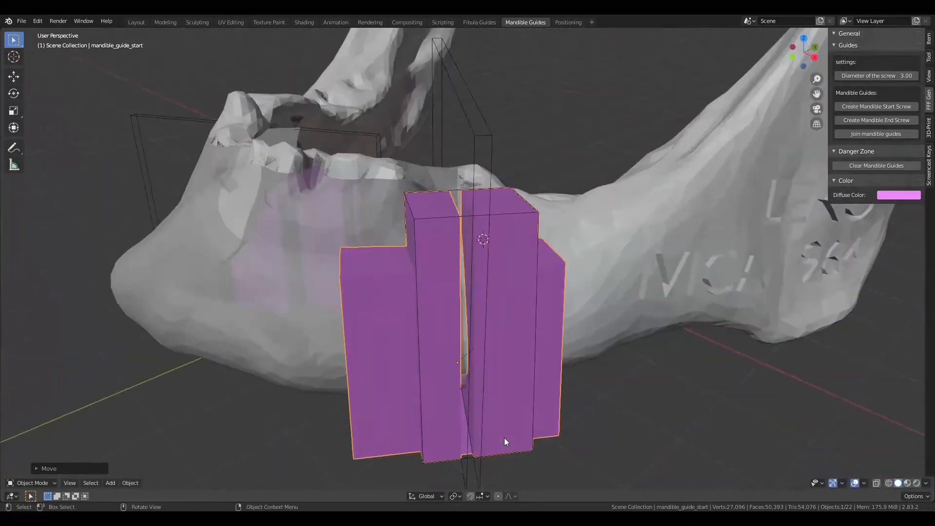
{"action": "middle_click_drag", "start_coordinate": [621, 305], "coordinate": [415, 250]}
{"action": "left_click", "coordinate": [465, 166]}
{"action": "middle_click_drag", "start_coordinate": [465, 165], "coordinate": [574, 245]}
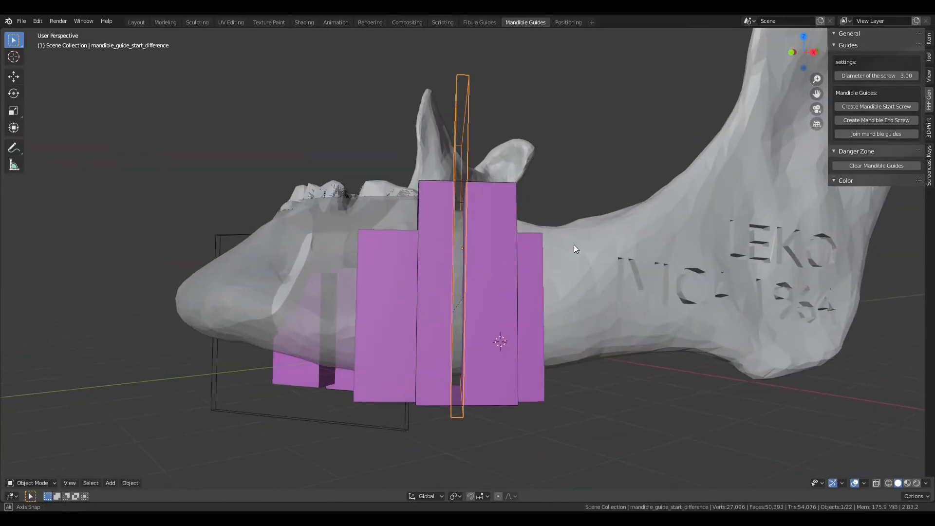
{"action": "key", "text": "g"}
{"action": "key", "text": "z"}
{"action": "key", "text": "z"}
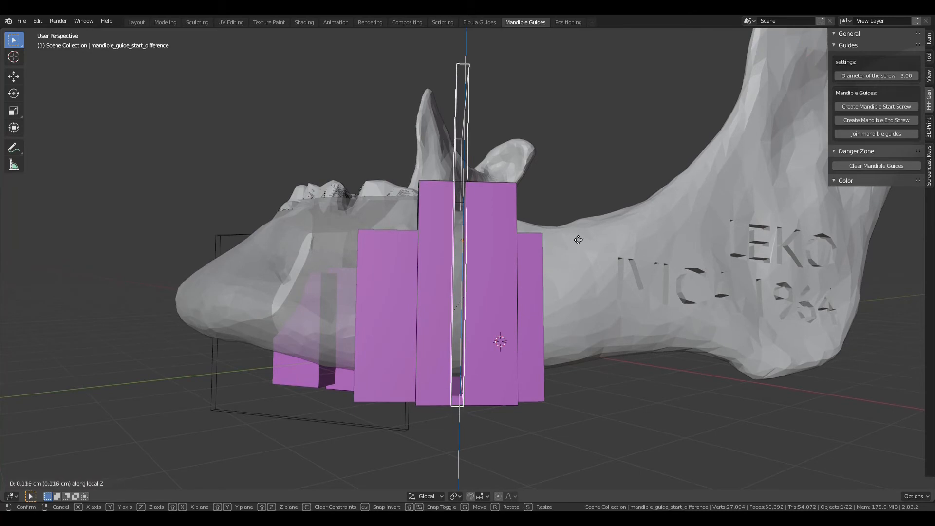
{"action": "left_click", "coordinate": [578, 238]}
Step: Lower mandible_guide_start_difference about 0.05 cm along its local Z axis, keeping the slot's end just above the guide's lower edge
{"action": "middle_click_drag", "start_coordinate": [574, 238], "coordinate": [572, 230]}
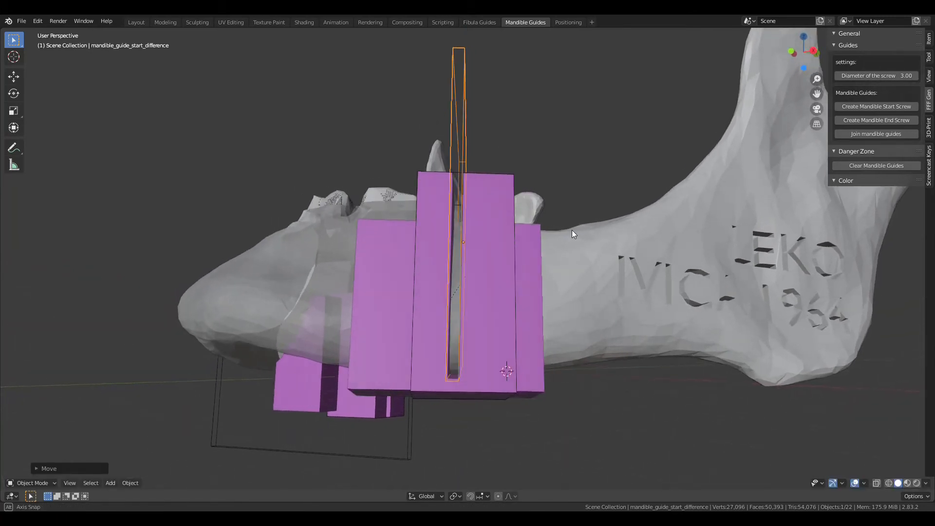
{"action": "key", "text": "g"}
{"action": "key", "text": "z"}
{"action": "key", "text": "z"}
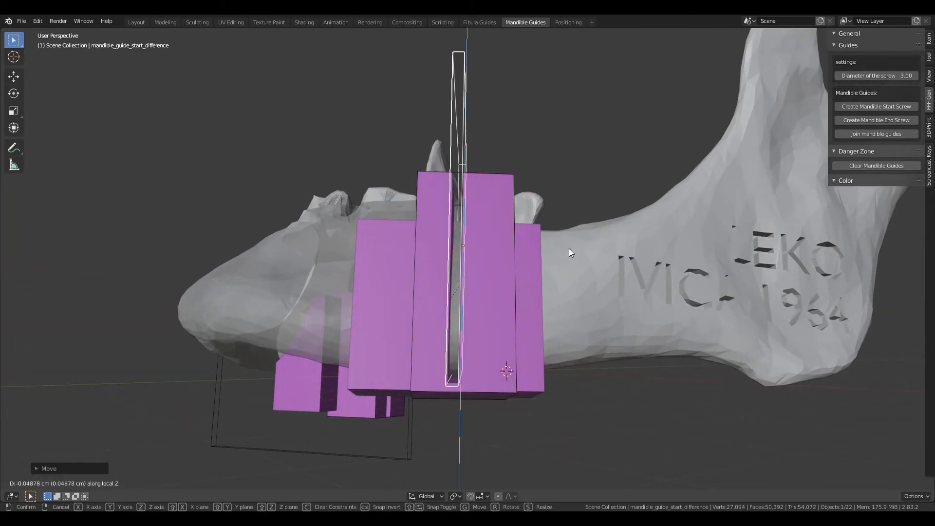
{"action": "left_click", "coordinate": [569, 248]}
Step: Lower mandible_guide_start slightly along the Z axis to leave more material below the slot
{"action": "left_click", "coordinate": [537, 310]}
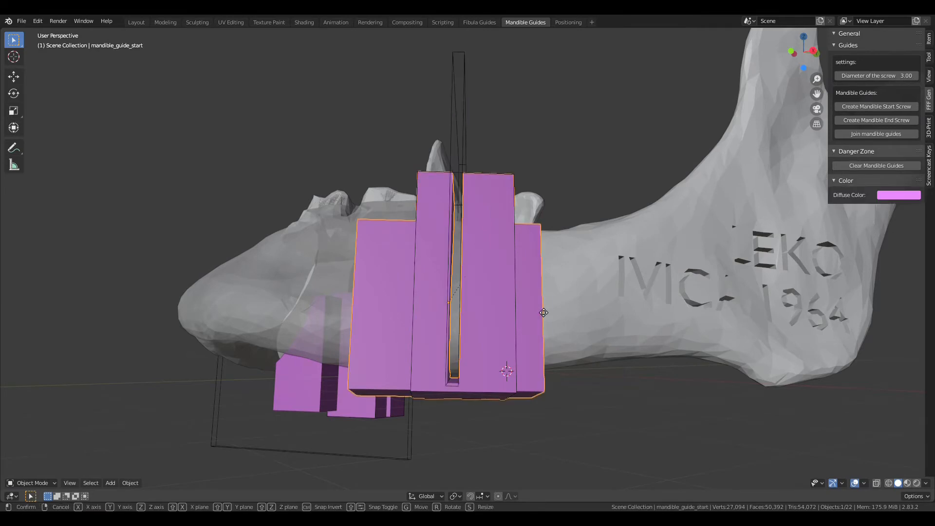
{"action": "key", "text": "g"}
{"action": "key", "text": "z"}
{"action": "left_click", "coordinate": [543, 321]}
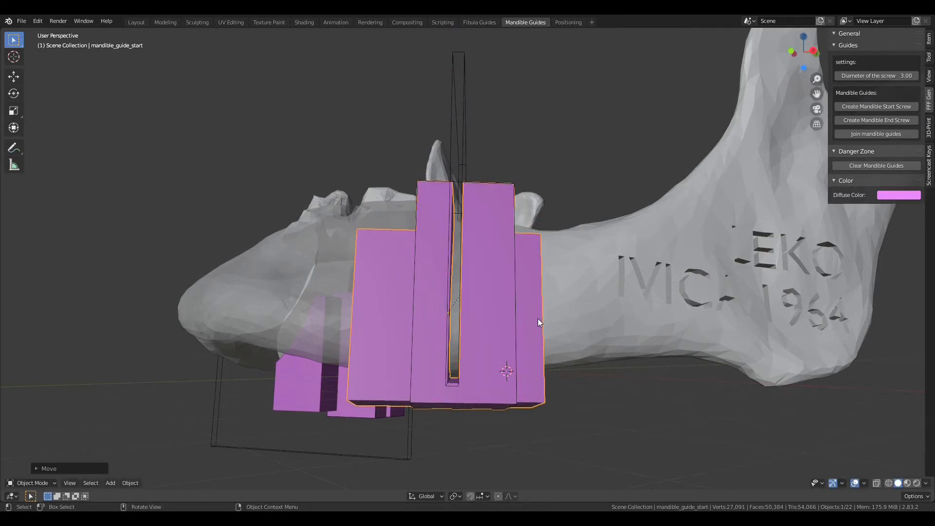
Step: Lower mandible_guide_start_difference slightly along its local Z axis, keeping the slot's end above the guide's lower edge
{"action": "middle_click_drag", "start_coordinate": [538, 317], "coordinate": [530, 340]}
{"action": "scroll", "coordinate": [534, 344], "scroll_direction": "up", "scroll_amount": 2}
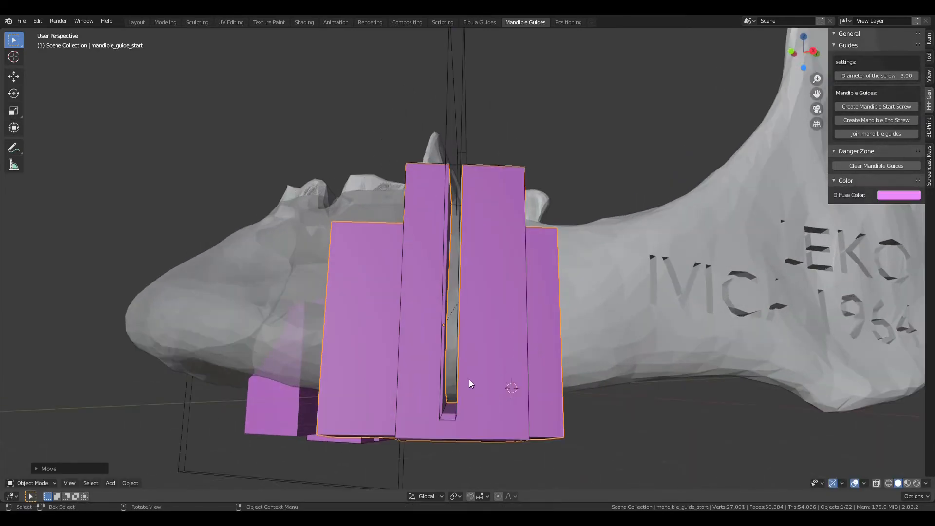
{"action": "left_click", "coordinate": [465, 105]}
{"action": "key", "text": "g"}
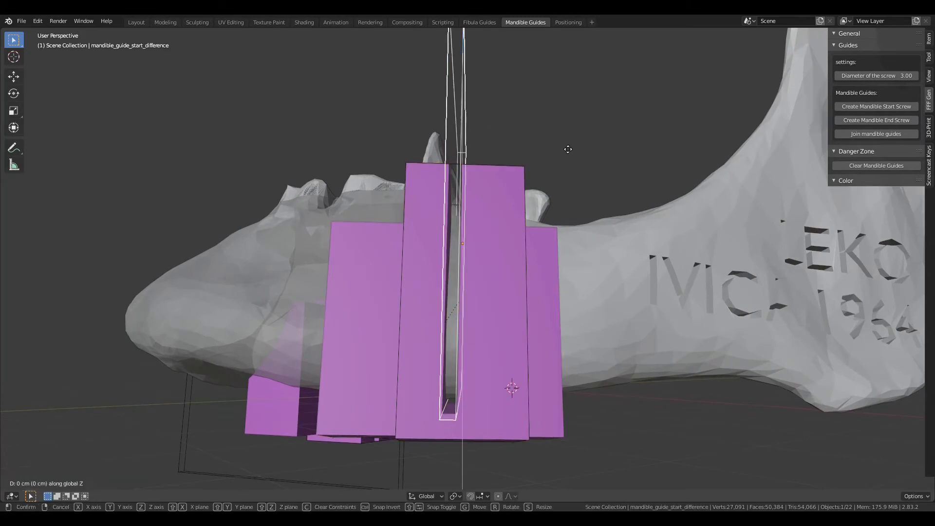
{"action": "key", "text": "z"}
{"action": "key", "text": "z"}
{"action": "left_click", "coordinate": [566, 164]}
{"action": "middle_click_drag", "start_coordinate": [566, 167], "coordinate": [557, 206]}
{"action": "key", "text": "g"}
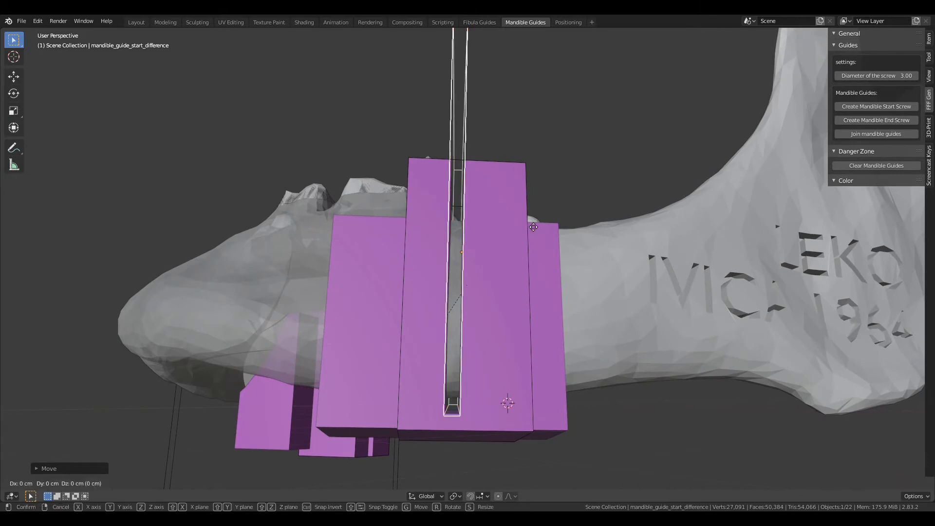
{"action": "key", "text": "z"}
{"action": "key", "text": "z"}
{"action": "left_click", "coordinate": [533, 254]}
Step: Lower mandible_guide_start about 0.1 cm along its local Z axis to leave more material below the slot
{"action": "left_click", "coordinate": [541, 264]}
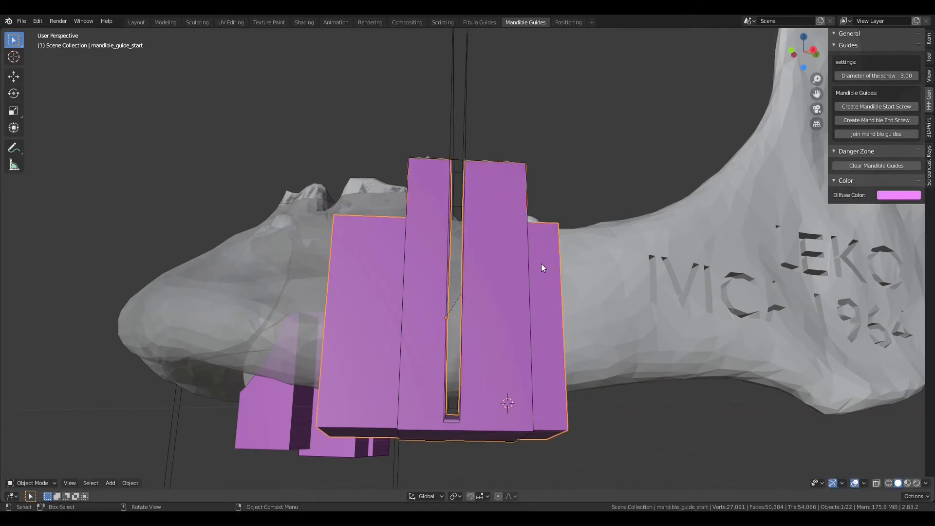
{"action": "key", "text": "g"}
{"action": "key", "text": "z"}
{"action": "key", "text": "z"}
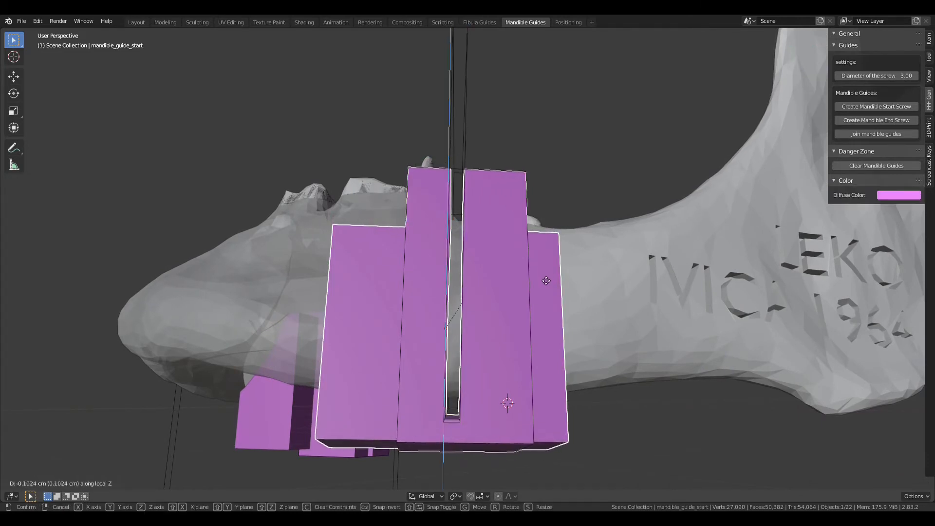
{"action": "left_click", "coordinate": [546, 278]}
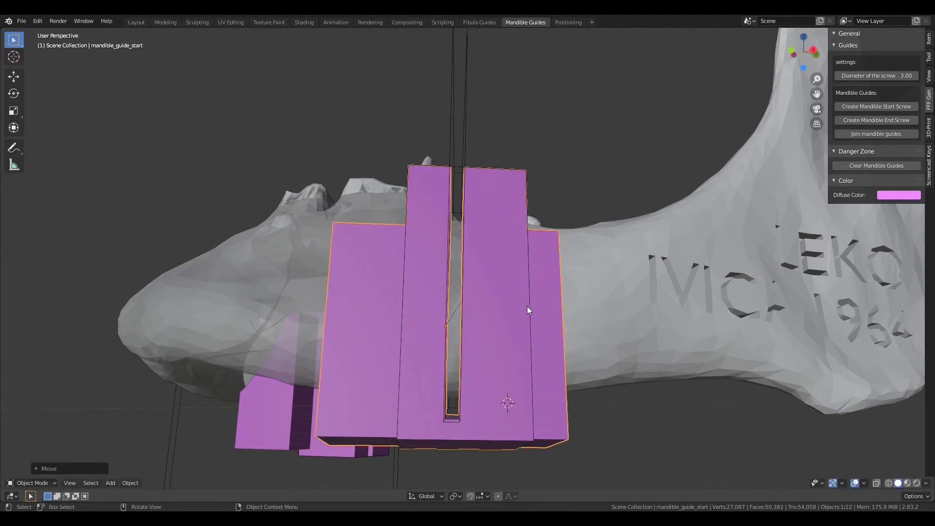
Step: Raise mandible_guide_end about 0.5 cm along the global Z axis
{"action": "middle_click_drag", "start_coordinate": [528, 306], "coordinate": [402, 293]}
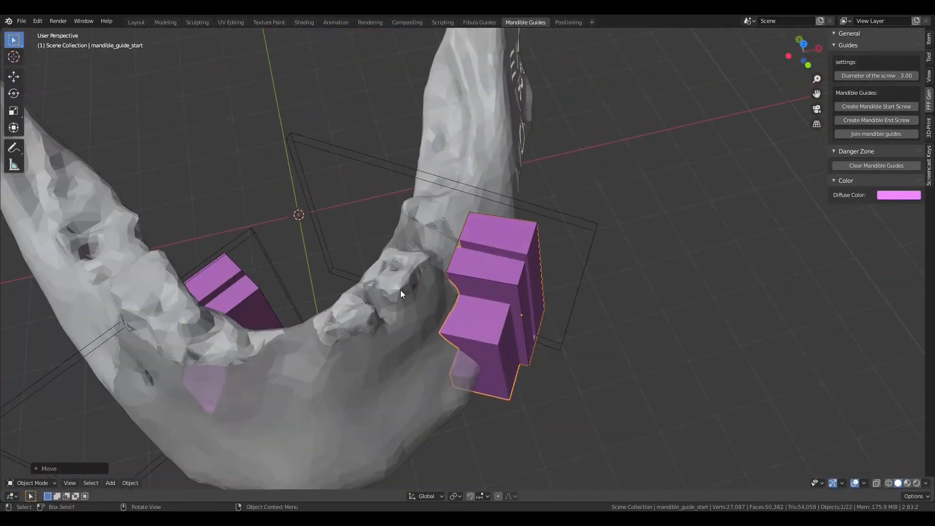
{"action": "middle_click_drag", "start_coordinate": [230, 312], "coordinate": [251, 118]}
{"action": "left_click", "coordinate": [302, 54]}
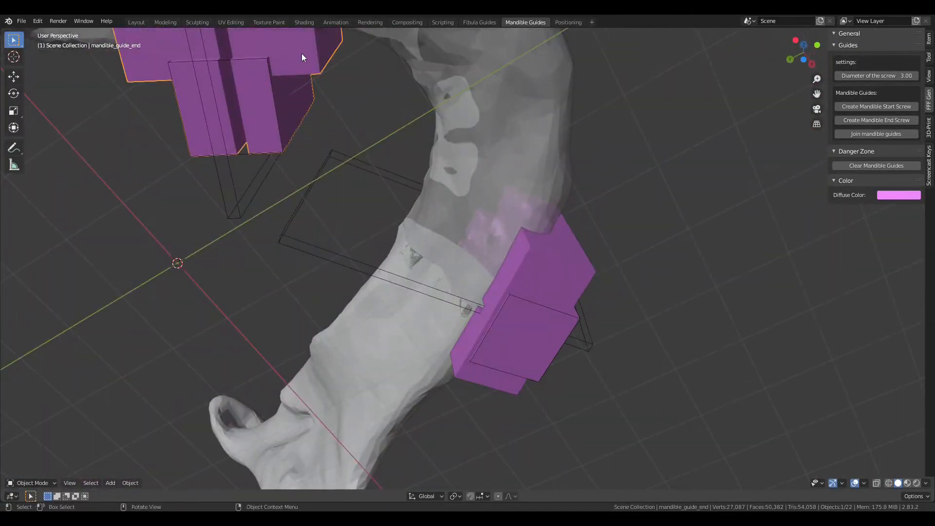
{"action": "middle_click_drag", "start_coordinate": [302, 54], "coordinate": [396, 175]}
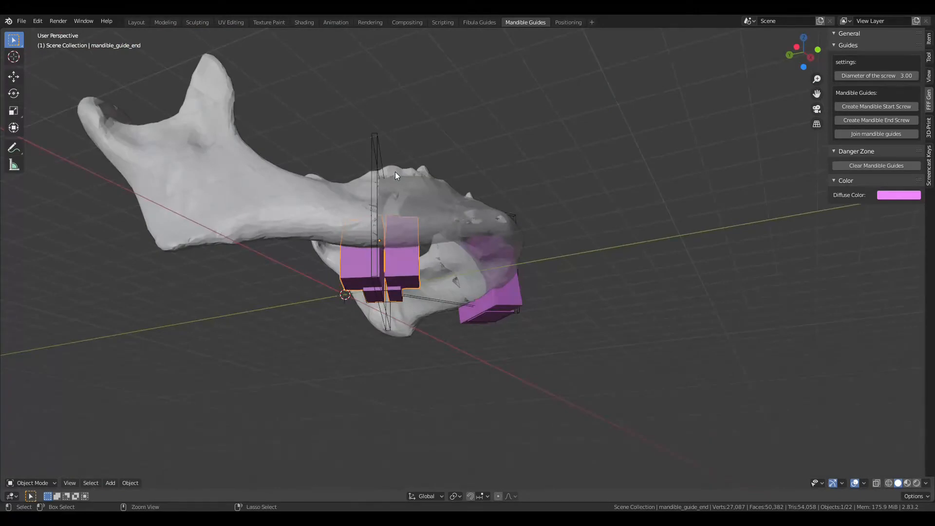
{"action": "key", "text": "ctrl+KP_7"}
{"action": "key", "text": "KP_7"}
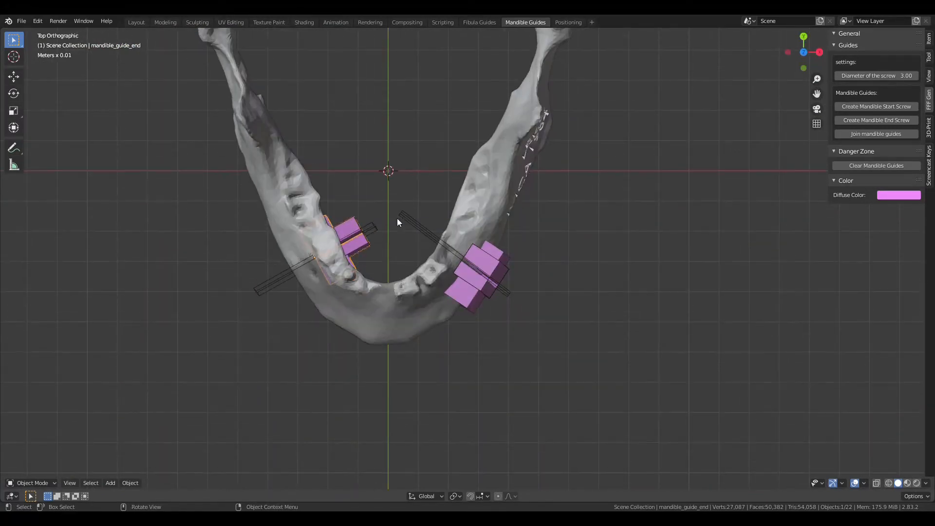
{"action": "middle_click_drag", "start_coordinate": [374, 234], "coordinate": [503, 147]}
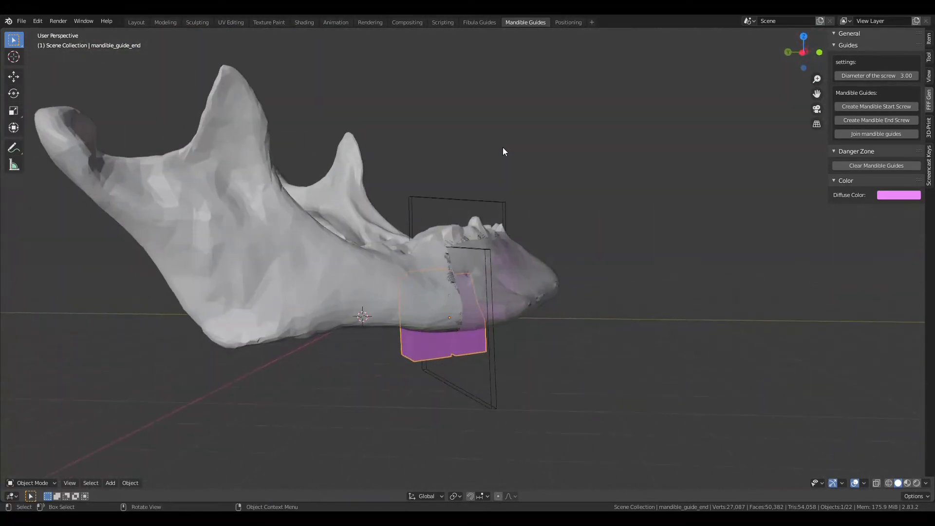
{"action": "key", "text": "g"}
{"action": "key", "text": "z"}
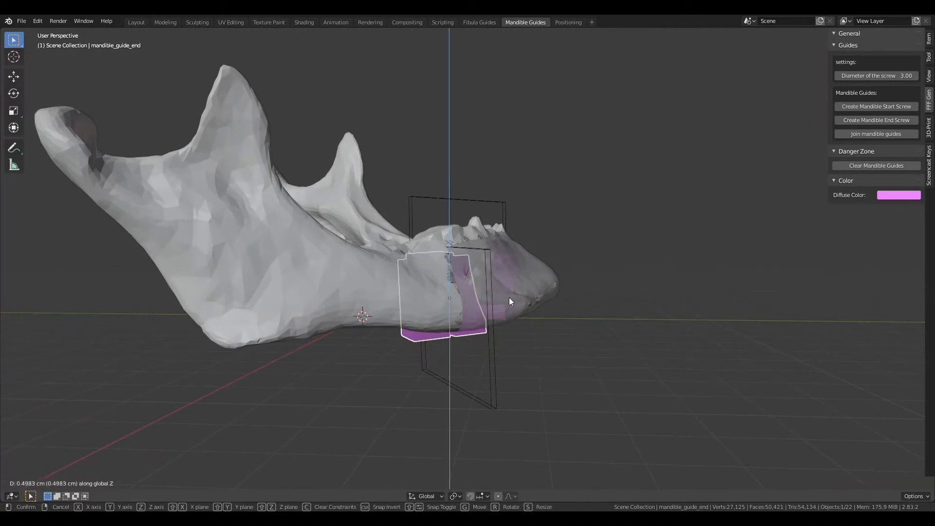
{"action": "left_click", "coordinate": [510, 302]}
Step: Move mandible_guide_end along its local X axis from the inner to the outer side of the mandible
{"action": "middle_click_drag", "start_coordinate": [510, 301], "coordinate": [512, 335]}
{"action": "key", "text": "KP_7"}
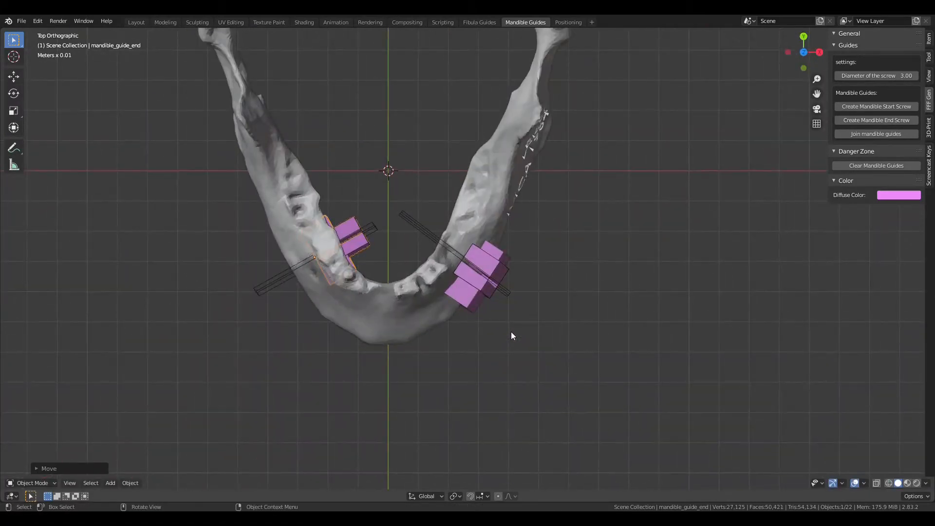
{"action": "key", "text": "g"}
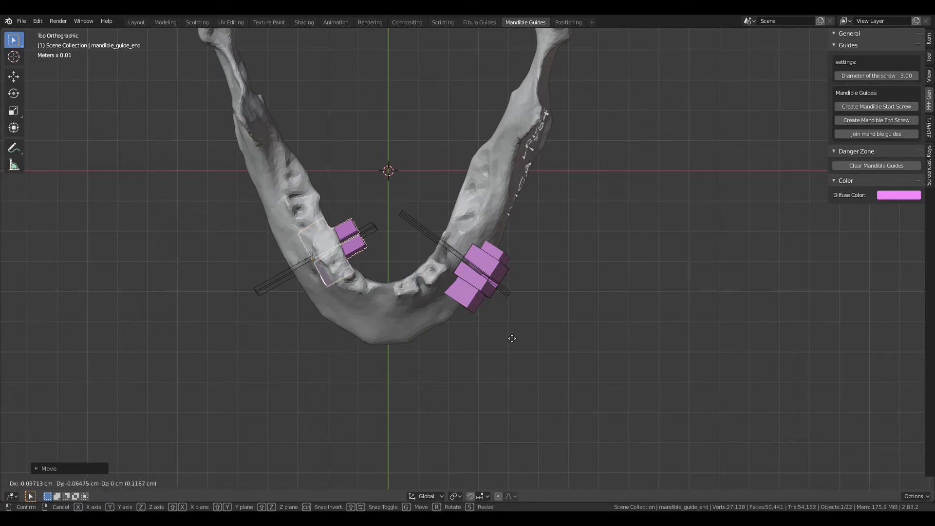
{"action": "key", "text": "x"}
{"action": "key", "text": "x"}
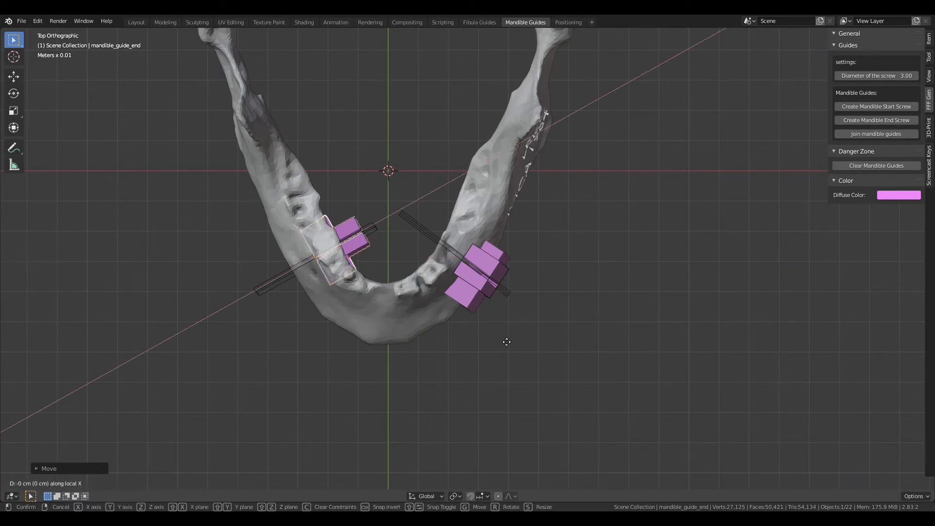
{"action": "left_click", "coordinate": [487, 374]}
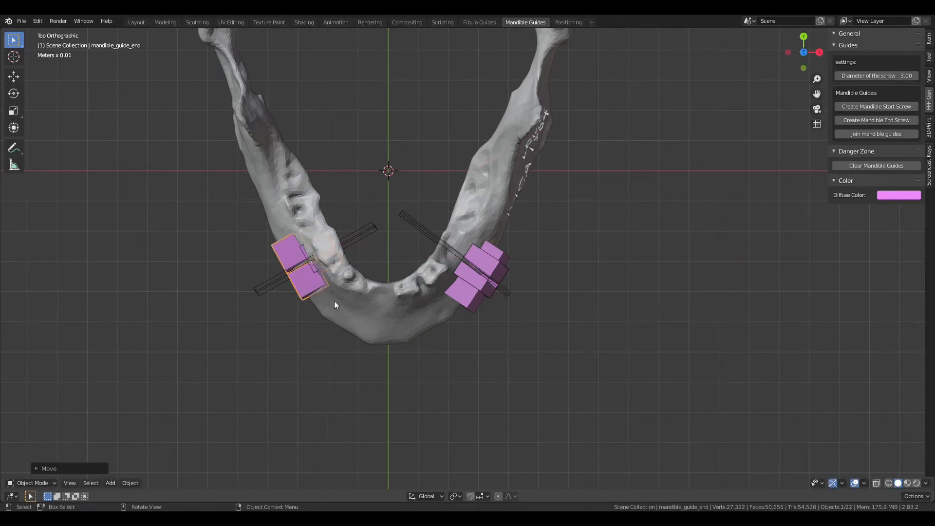
Step: Move mandible_guide_end_union about 0.9 cm along its local X axis onto the outer side of the end guide
{"action": "key", "text": "g"}
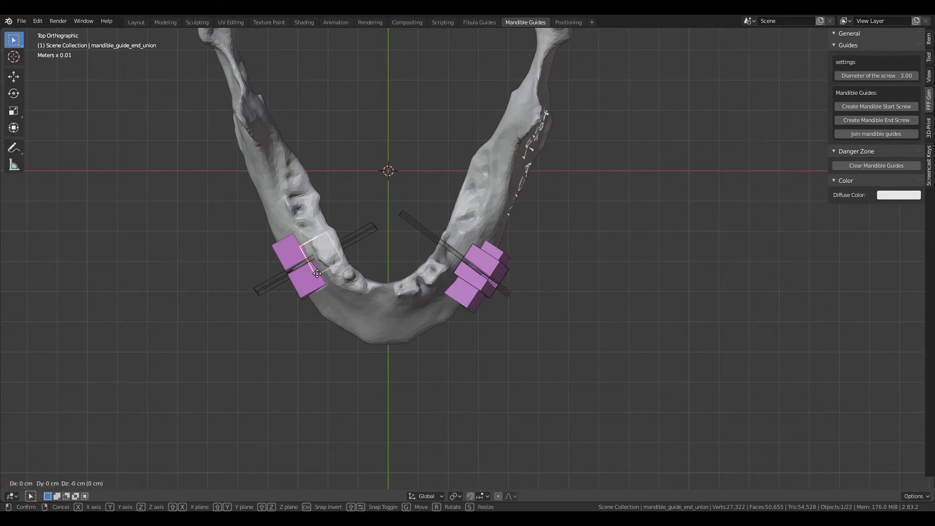
{"action": "key", "text": "x"}
{"action": "key", "text": "x"}
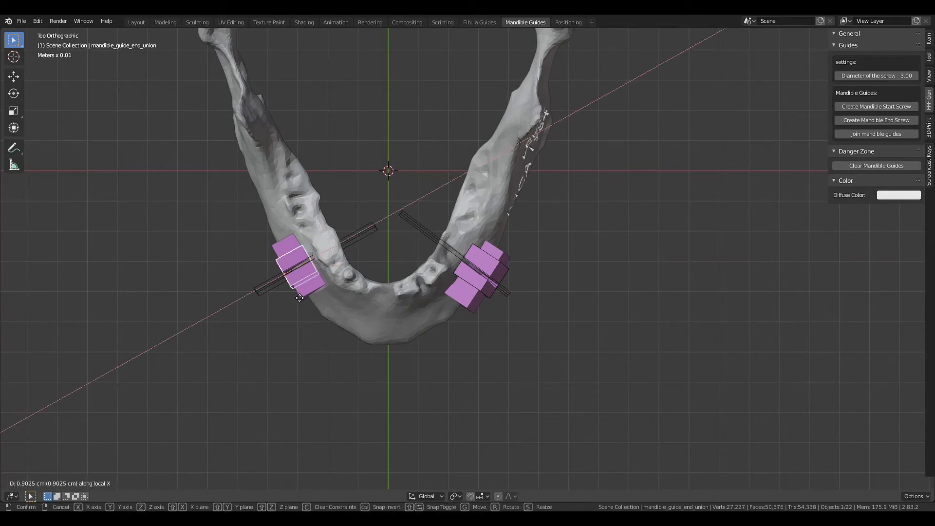
{"action": "left_click", "coordinate": [299, 298]}
Step: Rotate mandible_guide_end about -4.8° around its local X axis so its sides stand upright on the mandible
{"action": "scroll", "coordinate": [361, 317], "scroll_direction": "up", "scroll_amount": 2}
{"action": "middle_click_drag", "start_coordinate": [333, 328], "coordinate": [455, 284], "text": "shift"}
{"action": "scroll", "coordinate": [453, 280], "scroll_direction": "up", "scroll_amount": 3}
{"action": "left_click", "coordinate": [392, 269]}
{"action": "middle_click_drag", "start_coordinate": [393, 269], "coordinate": [413, 279]}
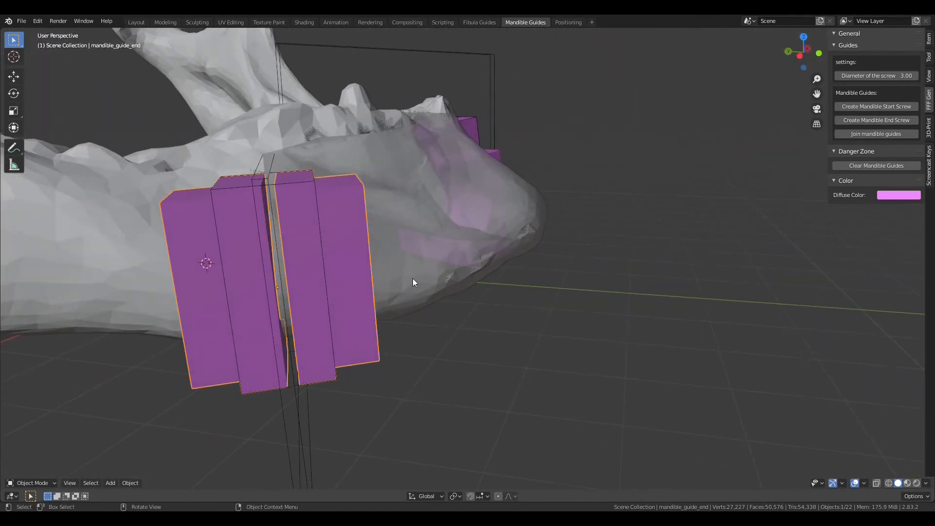
{"action": "key", "text": "r"}
{"action": "key", "text": "x"}
{"action": "key", "text": "x"}
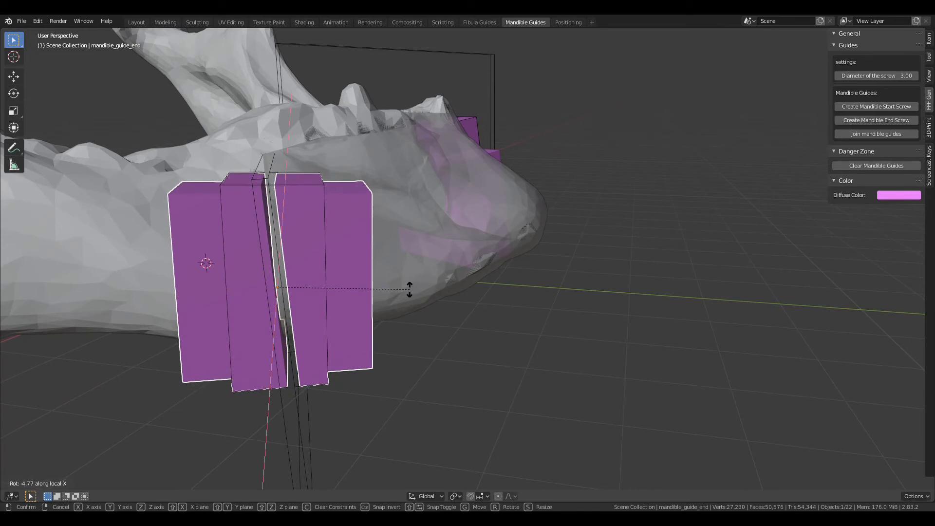
{"action": "left_click", "coordinate": [409, 288]}
Step: Rotate mandible_guide_end_union about 1.8° around its local X axis
{"action": "middle_click_drag", "start_coordinate": [399, 305], "coordinate": [399, 297]}
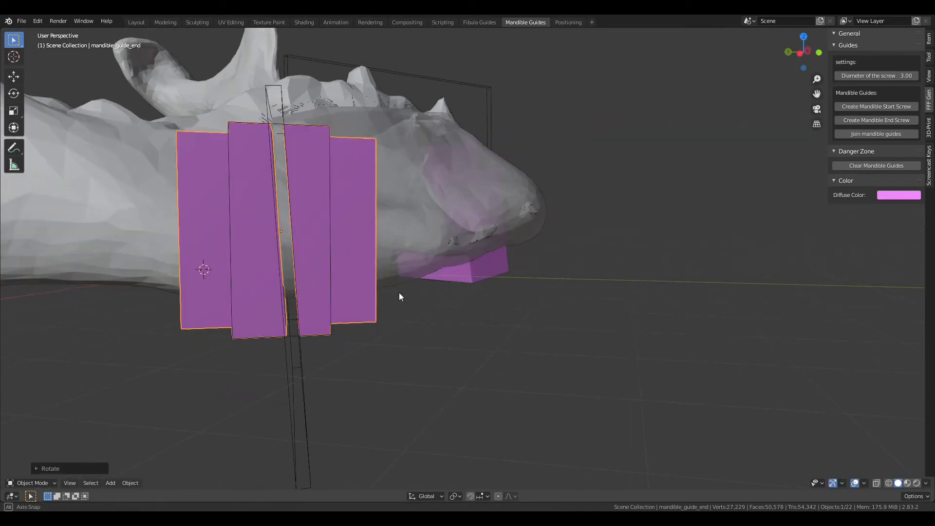
{"action": "left_click", "coordinate": [329, 333]}
{"action": "key", "text": "r"}
{"action": "key", "text": "x"}
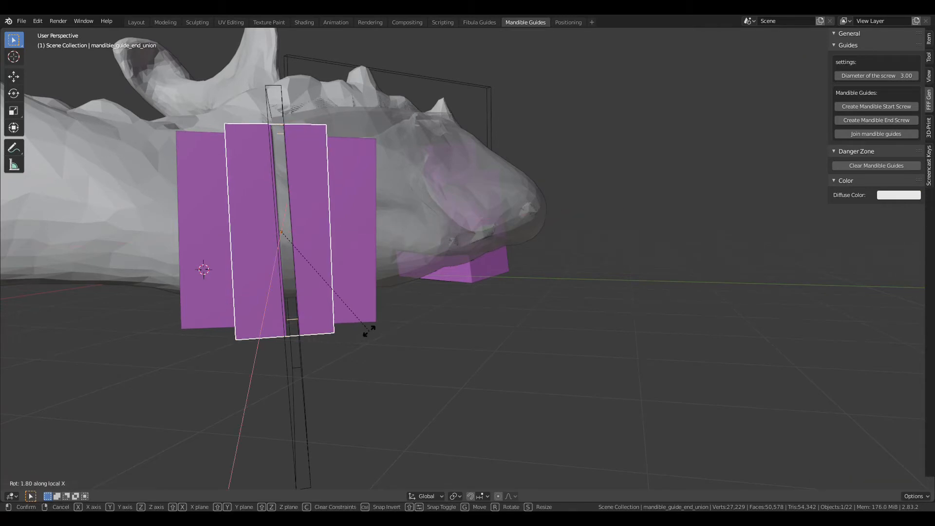
{"action": "left_click", "coordinate": [370, 331]}
Step: Raise mandible_guide_end_difference along its local Z axis until the slot ends just above the guide's lower edge
{"action": "middle_click_drag", "start_coordinate": [369, 329], "coordinate": [364, 306]}
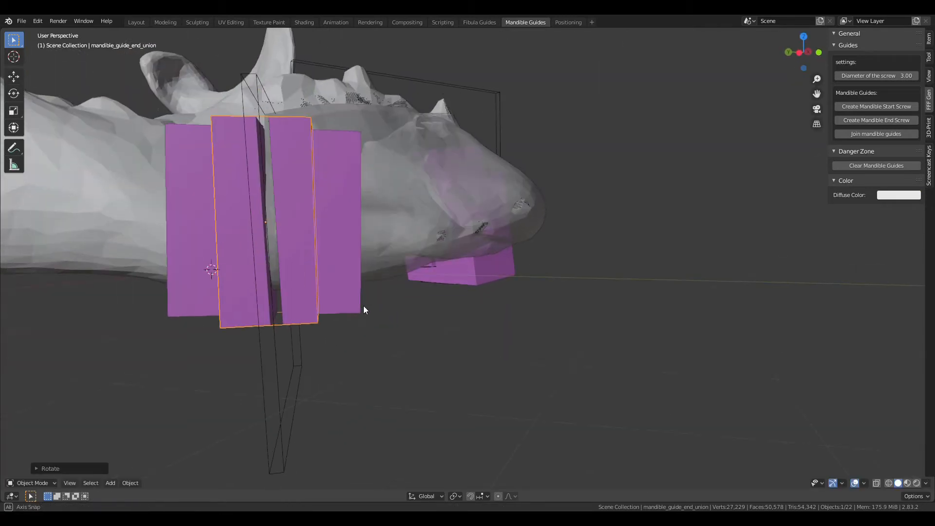
{"action": "left_click", "coordinate": [295, 382]}
{"action": "middle_click_drag", "start_coordinate": [295, 382], "coordinate": [335, 361]}
{"action": "key", "text": "g"}
{"action": "key", "text": "z"}
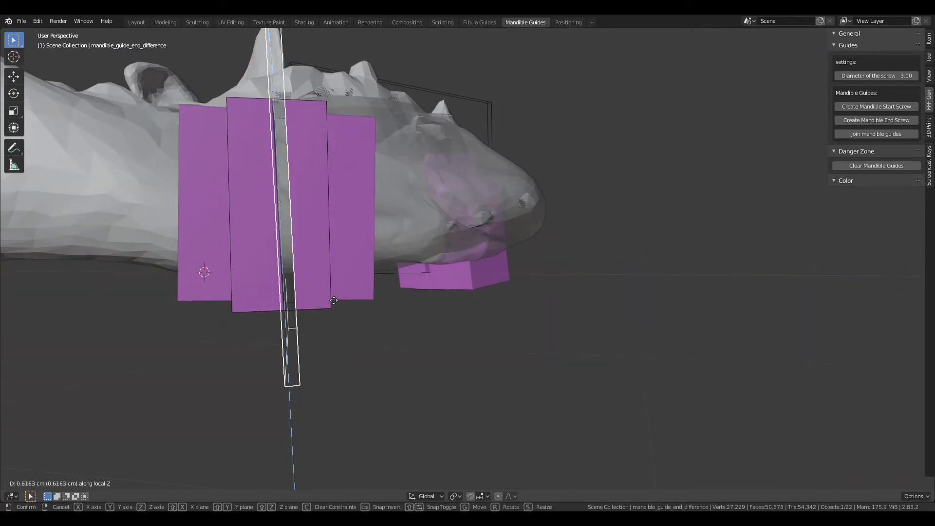
{"action": "left_click", "coordinate": [329, 248]}
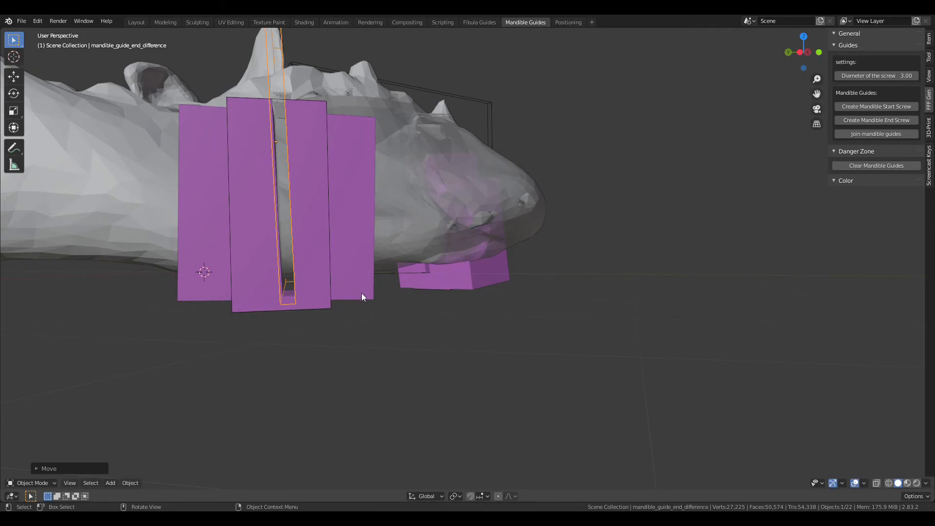
{"action": "middle_click_drag", "start_coordinate": [362, 295], "coordinate": [375, 327]}
{"action": "left_click", "coordinate": [366, 322]}
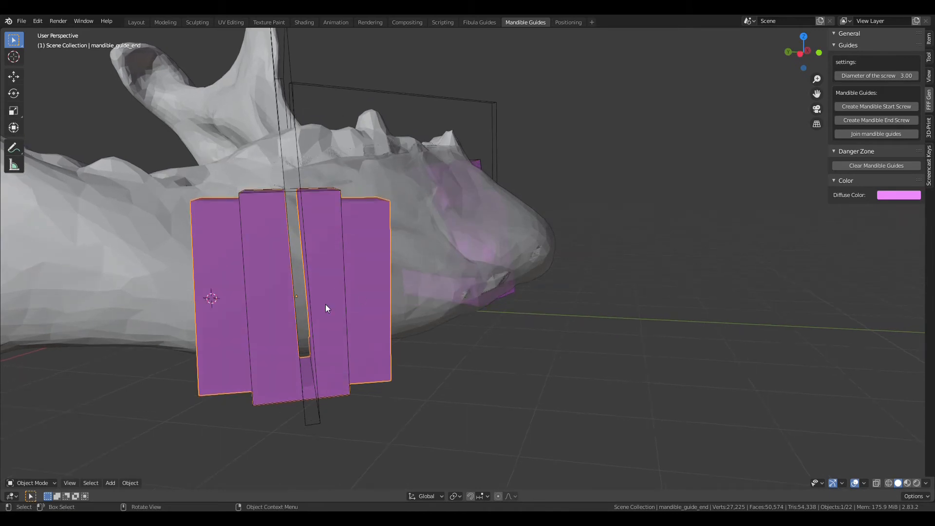
{"action": "left_click", "coordinate": [317, 361]}
{"action": "middle_click_drag", "start_coordinate": [316, 361], "coordinate": [354, 347]}
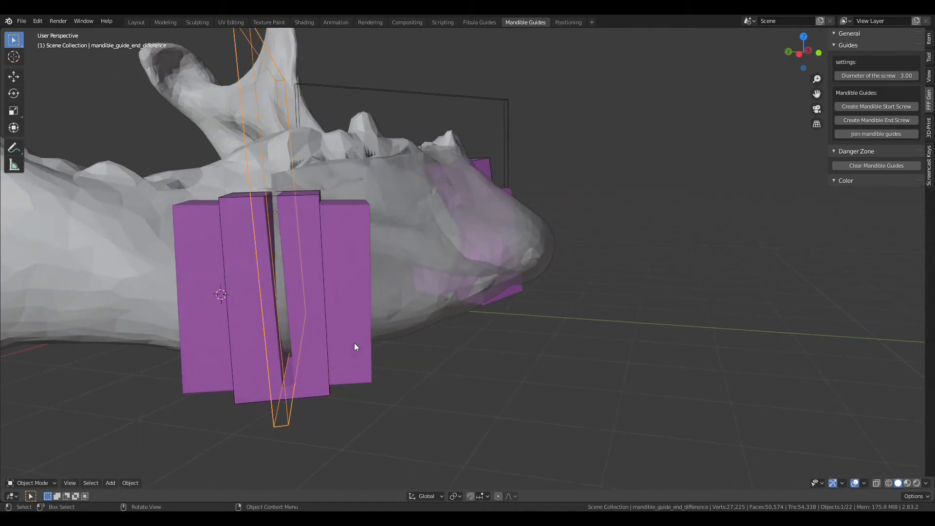
{"action": "middle_click_drag", "start_coordinate": [355, 343], "coordinate": [358, 344]}
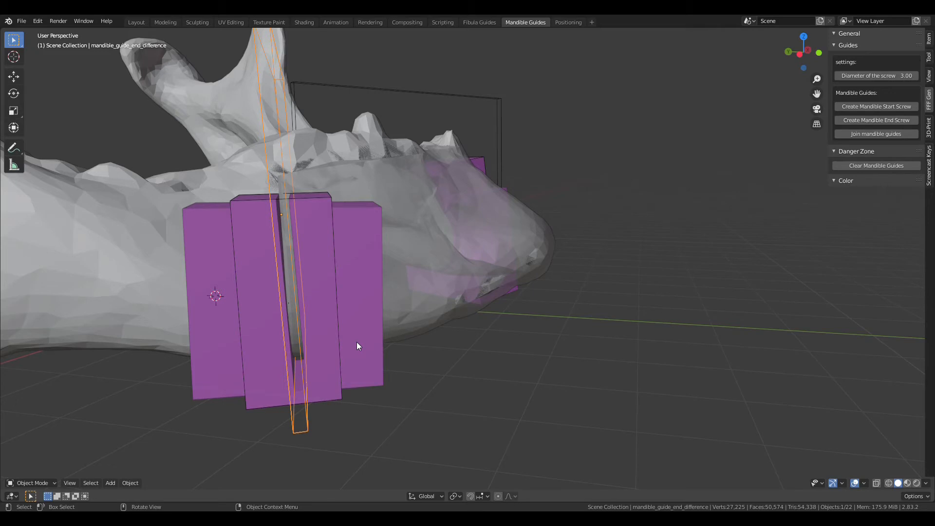
{"action": "key", "text": "g"}
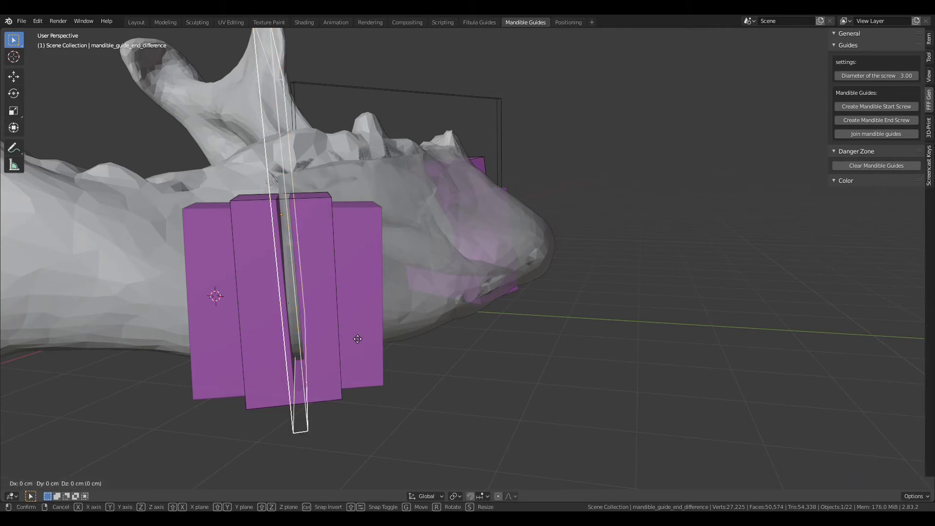
{"action": "key", "text": "x"}
{"action": "key", "text": "x"}
{"action": "key", "text": "Escape"}
Step: Shift mandible_guide_end_difference about 0.04 cm along its local Y axis to reposition the saw slot
{"action": "key", "text": "g"}
{"action": "key", "text": "y"}
{"action": "key", "text": "y"}
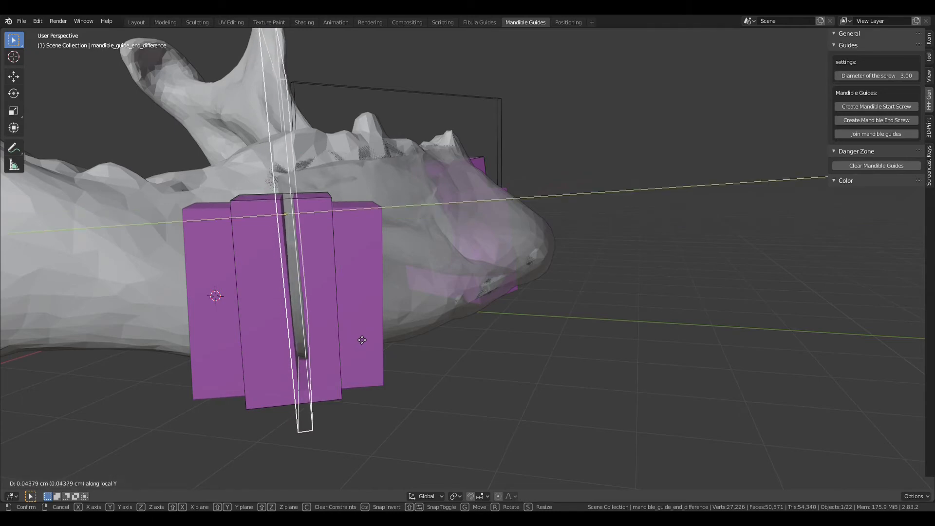
{"action": "left_click", "coordinate": [361, 340]}
Step: Tilt mandible_guide_end about -10° around its local Y axis to follow the mandible's outer surface
{"action": "middle_click_drag", "start_coordinate": [361, 338], "coordinate": [361, 396]}
{"action": "scroll", "coordinate": [589, 362], "scroll_direction": "up", "scroll_amount": 5}
{"action": "scroll", "coordinate": [571, 324], "scroll_direction": "down", "scroll_amount": 6}
{"action": "scroll", "coordinate": [451, 293], "scroll_direction": "up", "scroll_amount": 4}
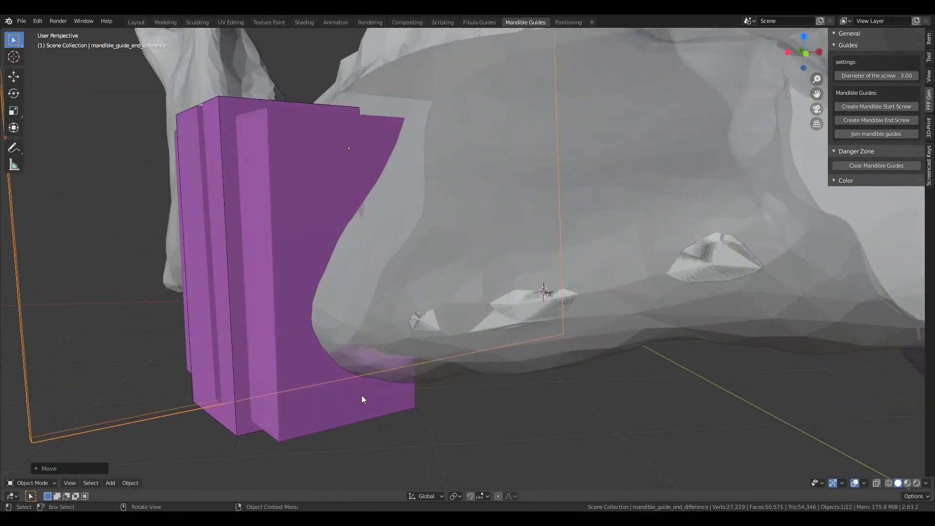
{"action": "left_click", "coordinate": [321, 415]}
{"action": "middle_click_drag", "start_coordinate": [429, 374], "coordinate": [459, 328]}
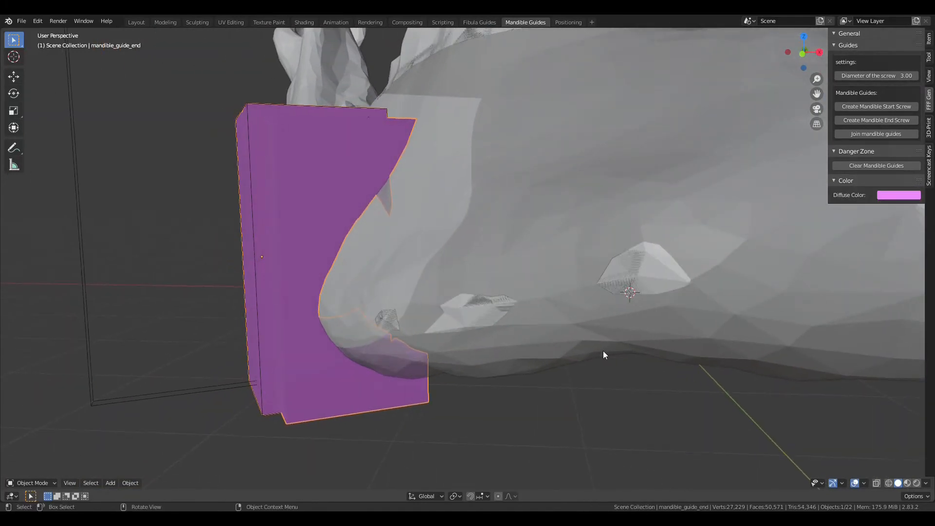
{"action": "key", "text": "r"}
{"action": "key", "text": "y"}
{"action": "key", "text": "y"}
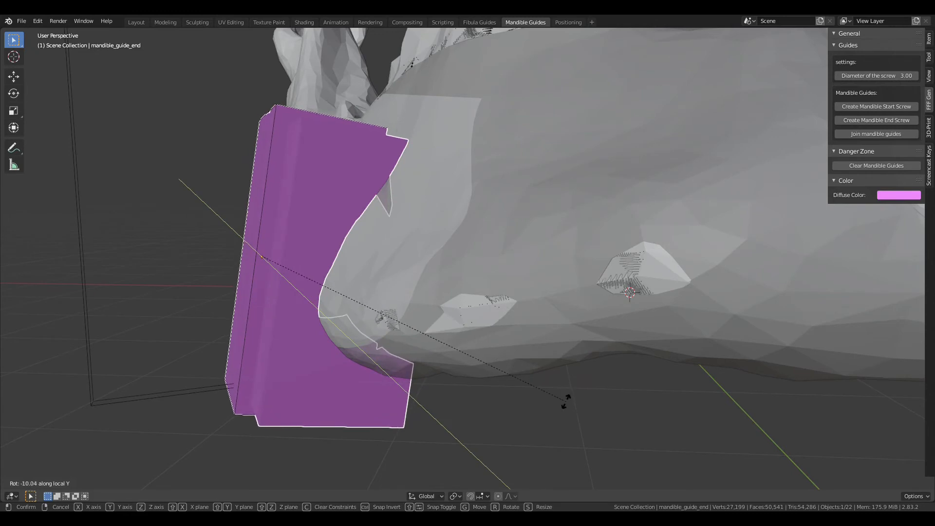
{"action": "left_click", "coordinate": [565, 399]}
Step: Raise the tilted mandible_guide_end about 0.3 cm along its local Z axis
{"action": "key", "text": "g"}
{"action": "key", "text": "z"}
{"action": "key", "text": "z"}
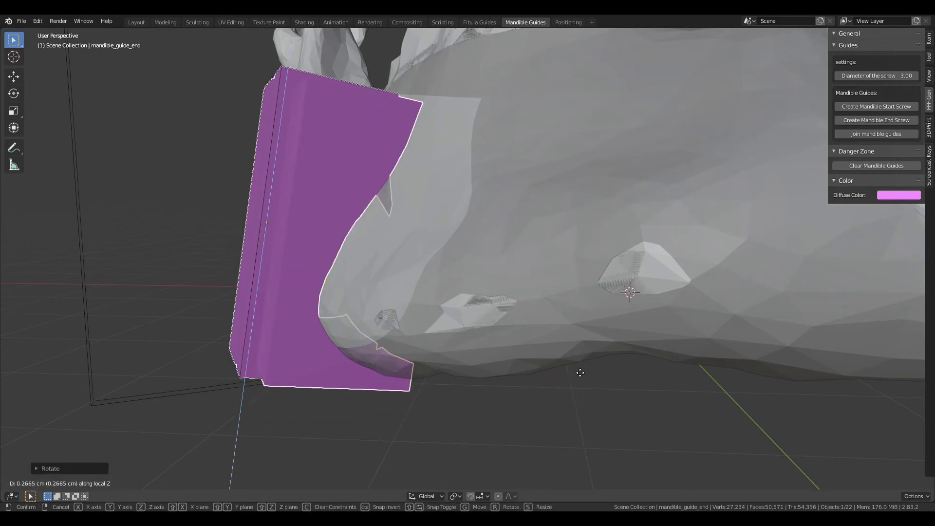
{"action": "left_click", "coordinate": [578, 368]}
Step: Stretch mandible_guide_end slightly along its local Z axis so it covers more of the mandible's height
{"action": "key", "text": "s"}
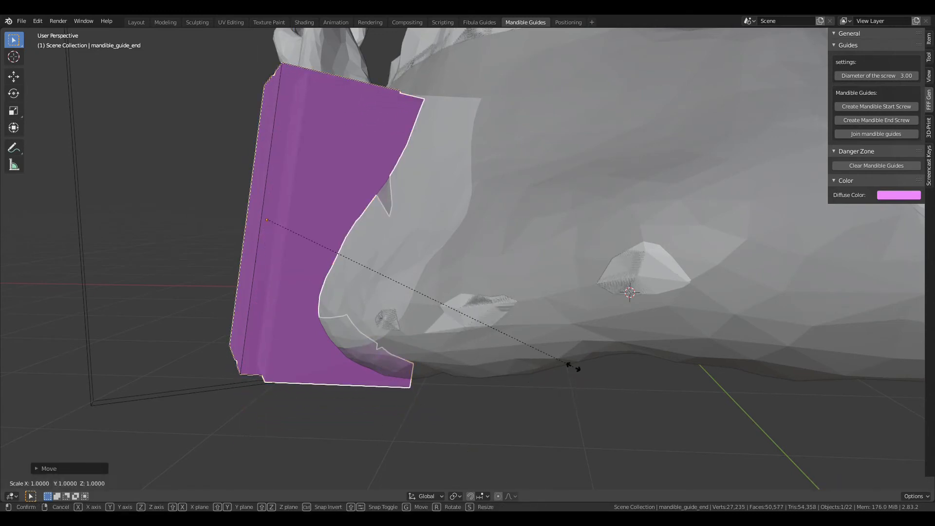
{"action": "key", "text": "z"}
{"action": "key", "text": "z"}
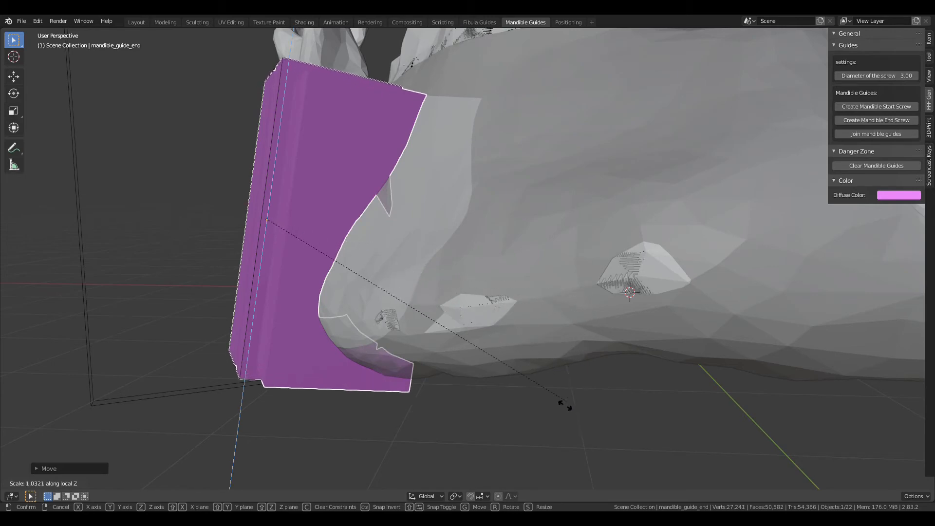
{"action": "left_click", "coordinate": [539, 38]}
{"action": "middle_click_drag", "start_coordinate": [539, 38], "coordinate": [490, 164]}
{"action": "scroll", "coordinate": [515, 147], "scroll_direction": "up", "scroll_amount": 3}
{"action": "scroll", "coordinate": [489, 163], "scroll_direction": "down", "scroll_amount": 6}
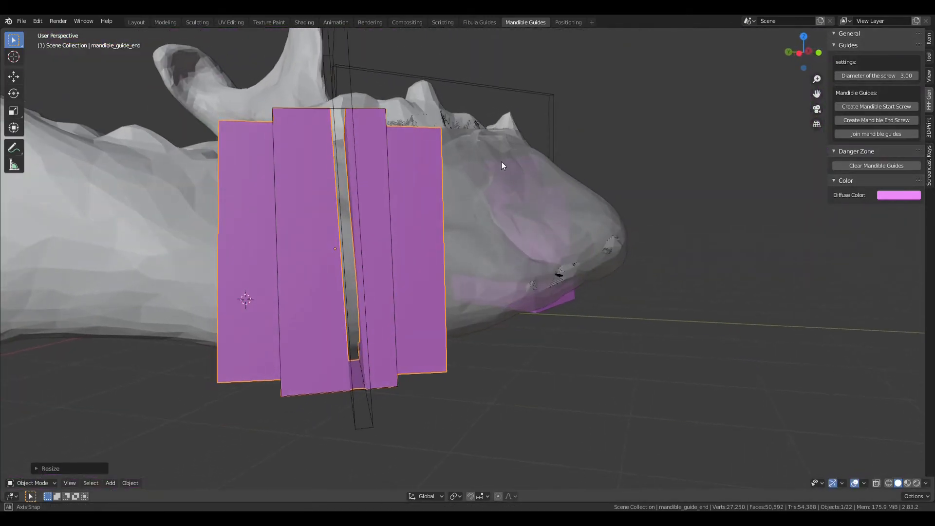
Step: Lower the stretched mandible_guide_end slightly along its local Z axis
{"action": "key", "text": "g"}
{"action": "key", "text": "z"}
{"action": "key", "text": "z"}
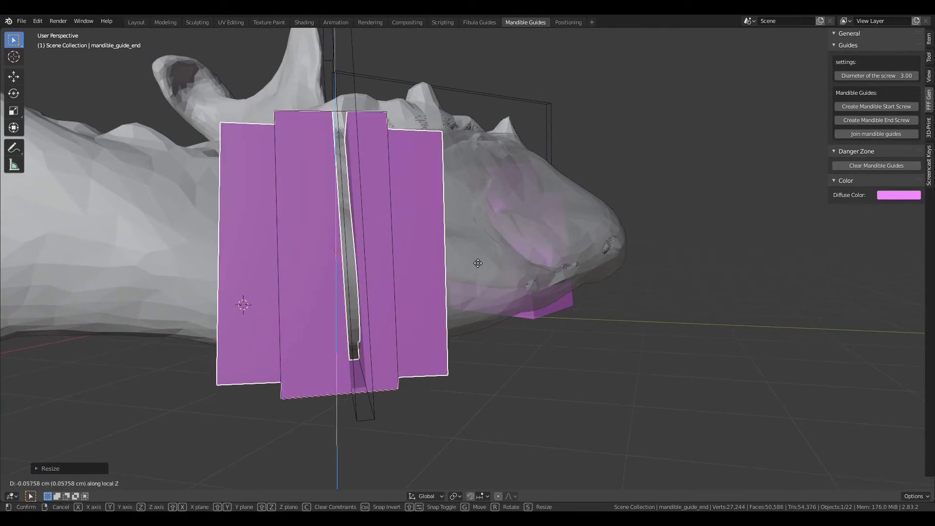
{"action": "left_click", "coordinate": [478, 266]}
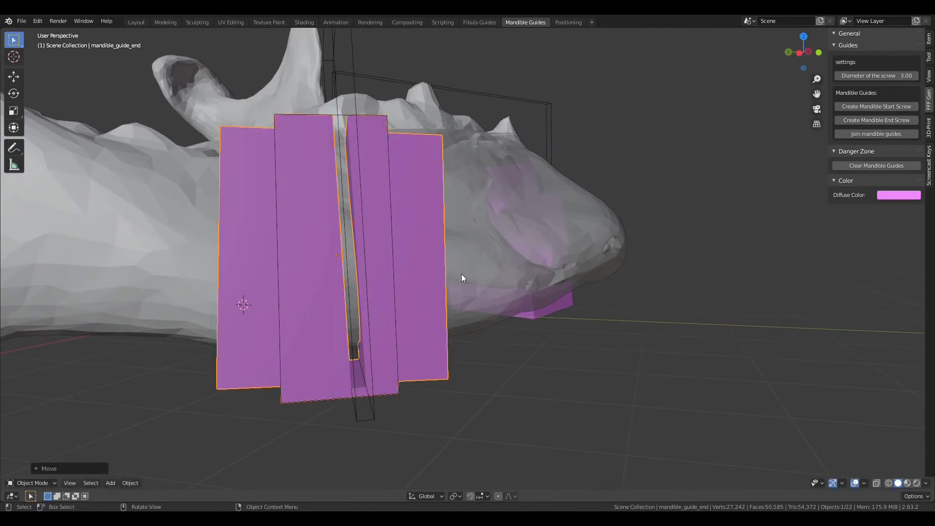
{"action": "middle_click_drag", "start_coordinate": [460, 274], "coordinate": [459, 319]}
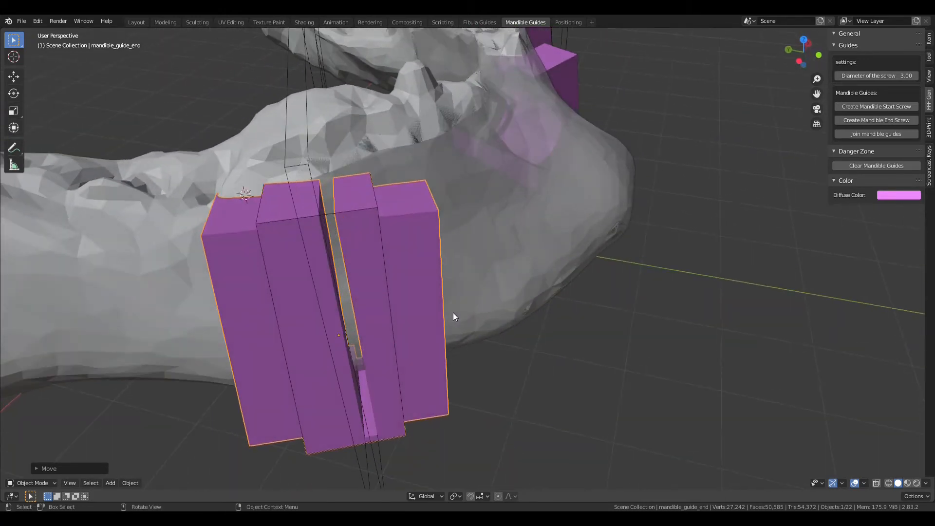
Step: Widen mandible_guide_end slightly so that it covers a longer stretch of the mandible
{"action": "key", "text": "s"}
{"action": "key", "text": "x"}
{"action": "left_click", "coordinate": [426, 319]}
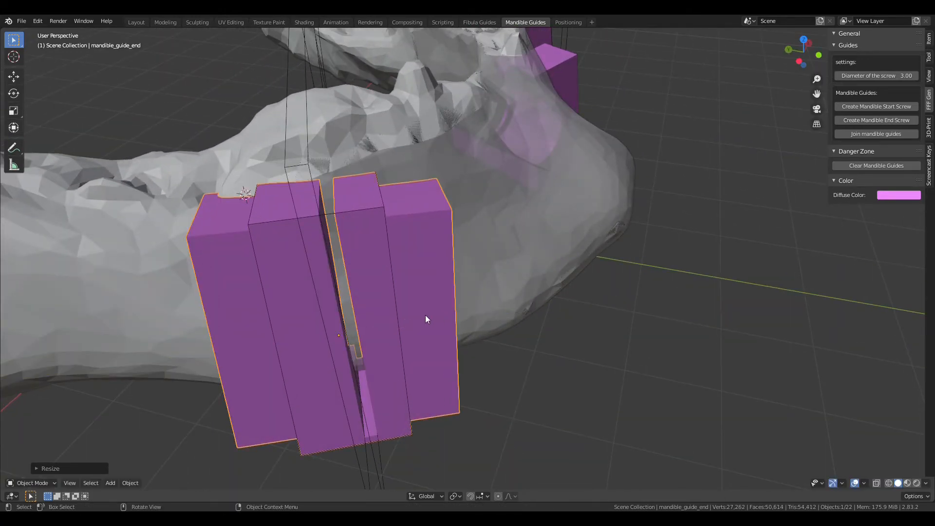
Step: Shift mandible_guide_end_union about -0.09 cm along its local Y axis to position it around the saw slot
{"action": "left_click", "coordinate": [397, 315]}
{"action": "key", "text": "g"}
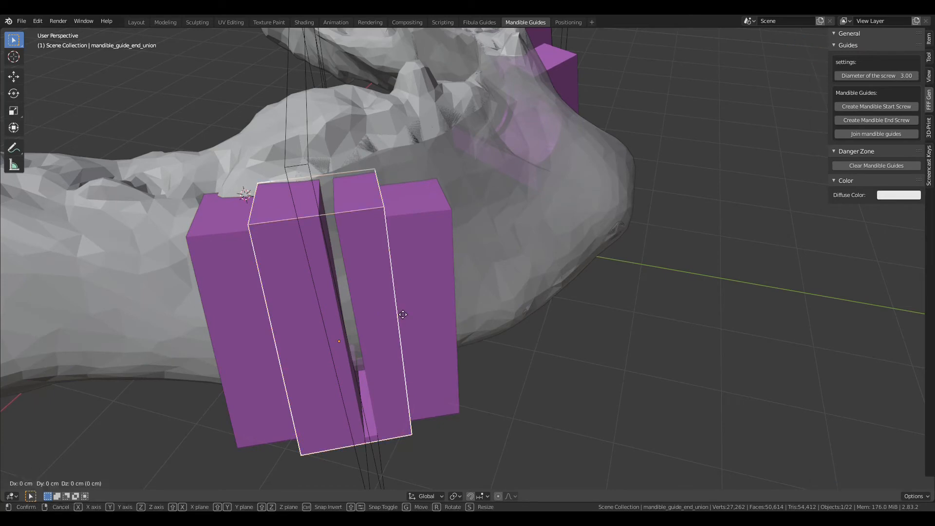
{"action": "key", "text": "y"}
{"action": "key", "text": "y"}
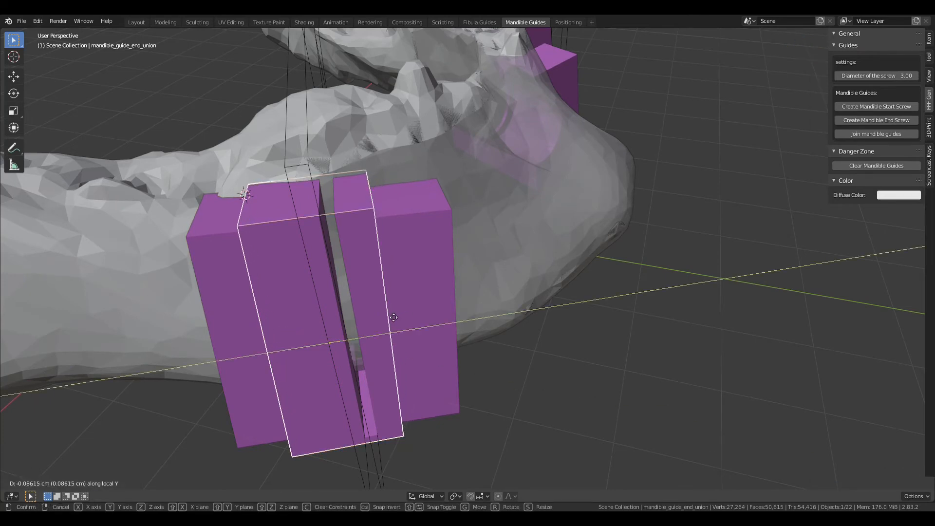
{"action": "left_click", "coordinate": [390, 312]}
{"action": "middle_click_drag", "start_coordinate": [428, 302], "coordinate": [434, 297]}
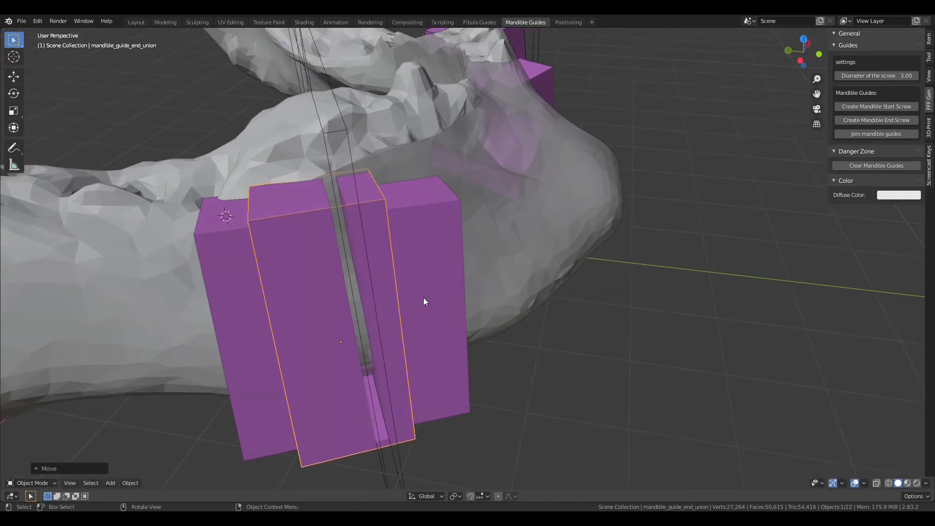
Step: Narrow mandible_guide_end by scaling it down slightly along its local Y axis
{"action": "left_click", "coordinate": [399, 296]}
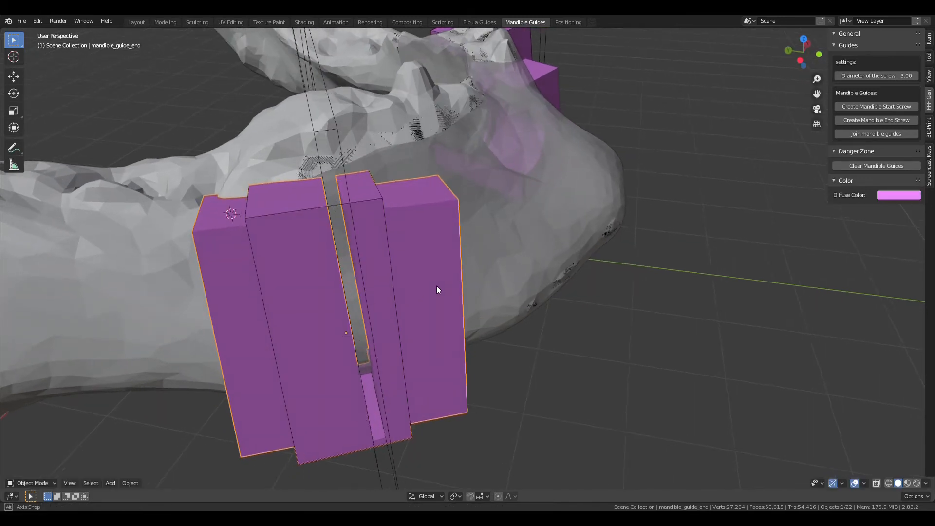
{"action": "key", "text": "s"}
{"action": "key", "text": "y"}
{"action": "key", "text": "y"}
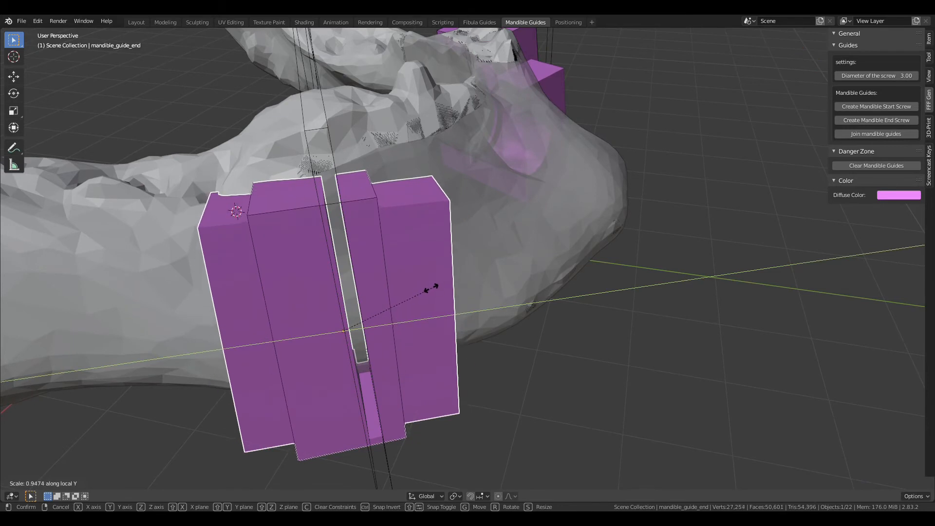
{"action": "left_click", "coordinate": [427, 289]}
Step: Select mandible_guide_end_union again and fine-tune its position along its local Y axis
{"action": "left_click", "coordinate": [384, 294], "text": "shift"}
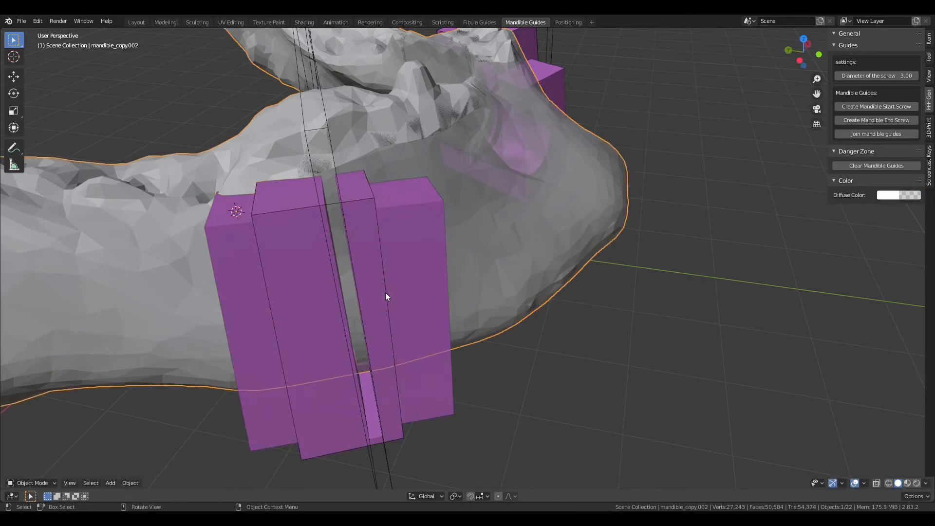
{"action": "left_click", "coordinate": [385, 292], "text": "shift"}
{"action": "left_click", "coordinate": [388, 293]}
{"action": "key", "text": "g"}
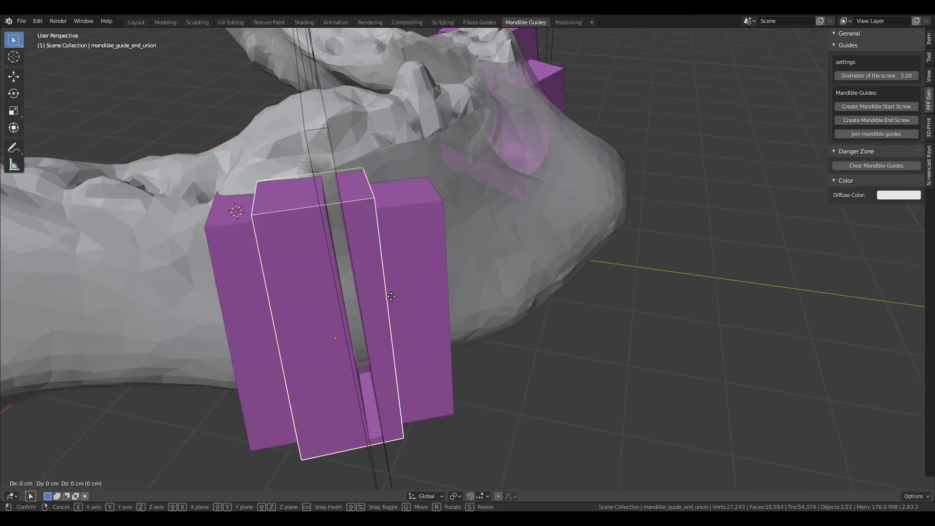
{"action": "key", "text": "y"}
{"action": "key", "text": "y"}
{"action": "left_click", "coordinate": [389, 295]}
{"action": "middle_click_drag", "start_coordinate": [387, 293], "coordinate": [428, 263]}
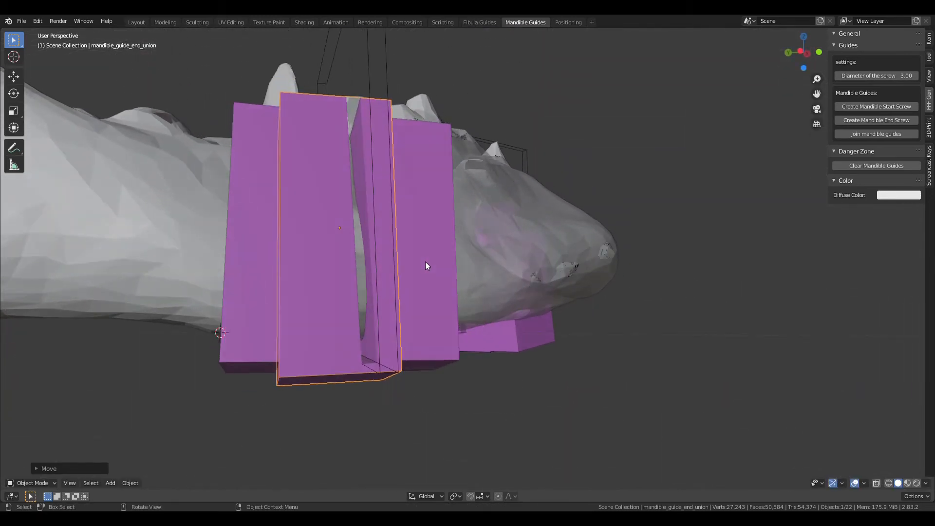
{"action": "middle_click_drag", "start_coordinate": [413, 302], "coordinate": [433, 313]}
Step: Lengthen mandible_guide_end by scaling it up along its Z axis to make the guide taller
{"action": "left_click", "coordinate": [435, 295]}
{"action": "key", "text": "s"}
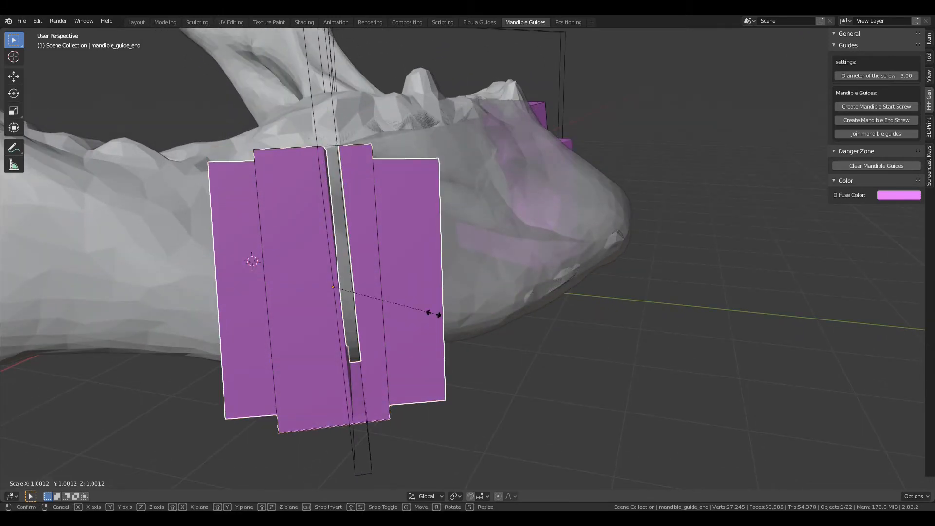
{"action": "key", "text": "z"}
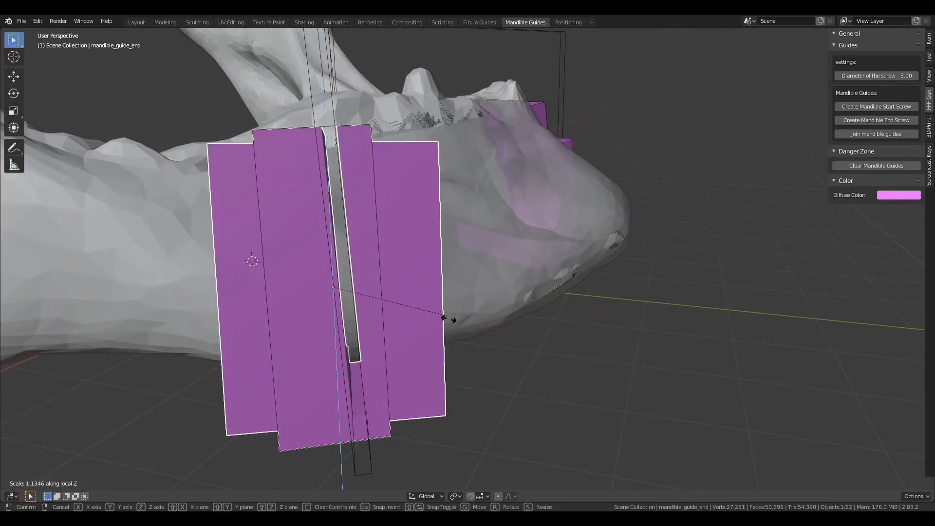
{"action": "left_click", "coordinate": [462, 327]}
{"action": "middle_click_drag", "start_coordinate": [463, 328], "coordinate": [441, 308]}
Step: Raise the lengthened mandible_guide_end along its local Z axis
{"action": "key", "text": "g"}
{"action": "key", "text": "z"}
{"action": "key", "text": "z"}
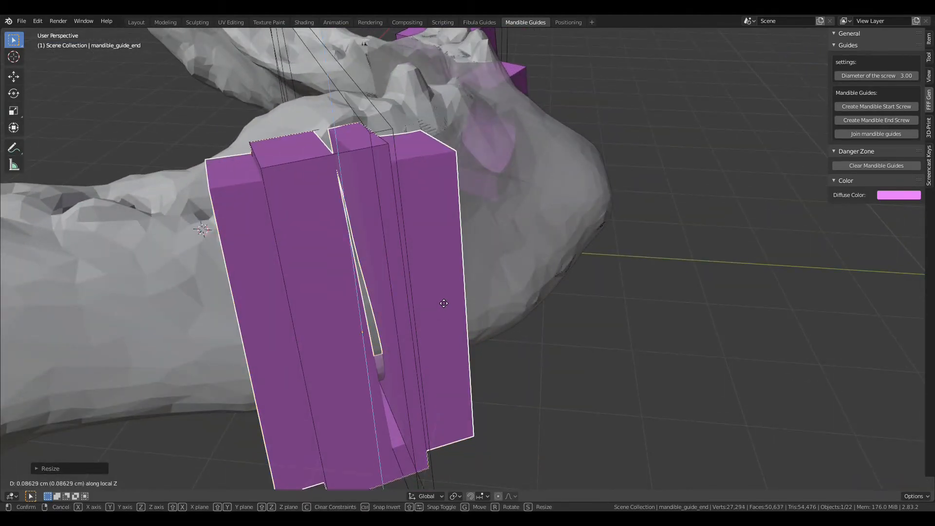
{"action": "left_click", "coordinate": [439, 285]}
{"action": "middle_click_drag", "start_coordinate": [440, 286], "coordinate": [439, 231]}
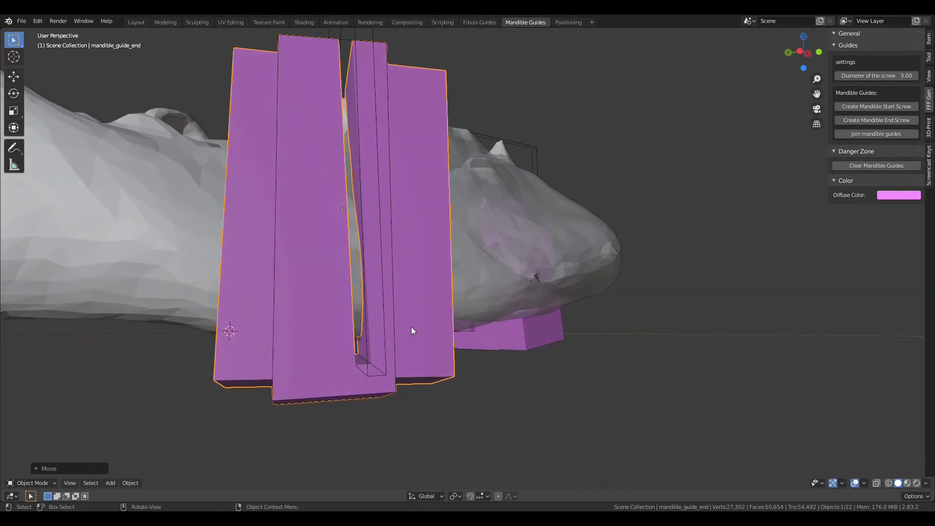
Step: Stretch mandible_guide_end_union to about 1.03 along its local Z axis and raise it slightly along the same axis
{"action": "left_click", "coordinate": [396, 390]}
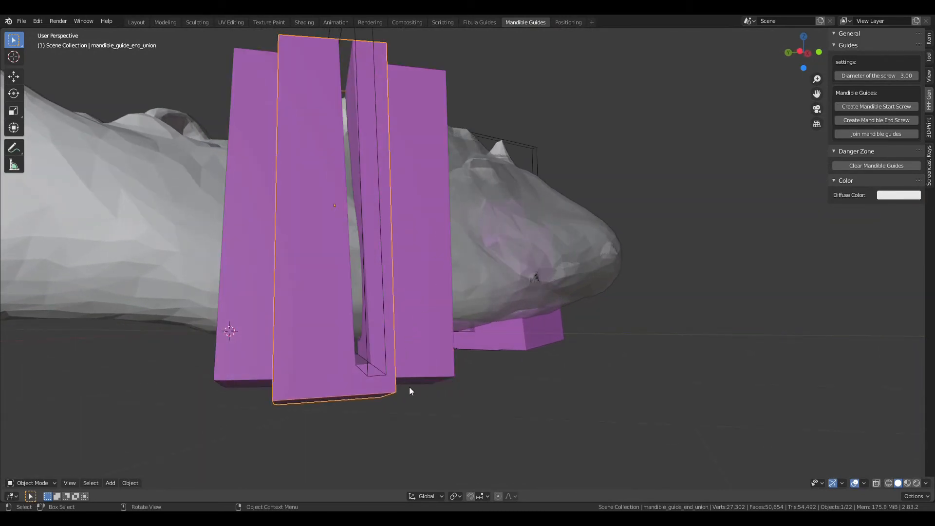
{"action": "key", "text": "s"}
{"action": "key", "text": "z"}
{"action": "key", "text": "z"}
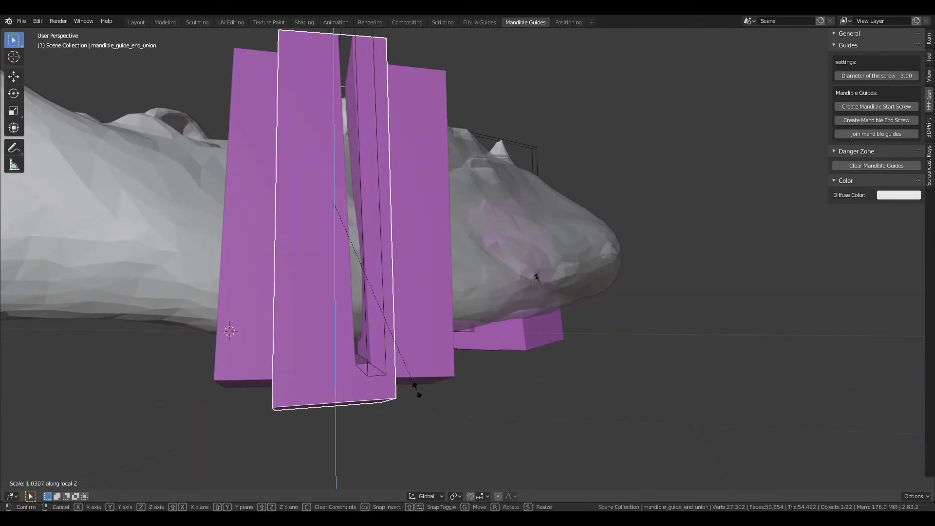
{"action": "left_click", "coordinate": [421, 391]}
{"action": "key", "text": "g"}
{"action": "key", "text": "z"}
{"action": "key", "text": "z"}
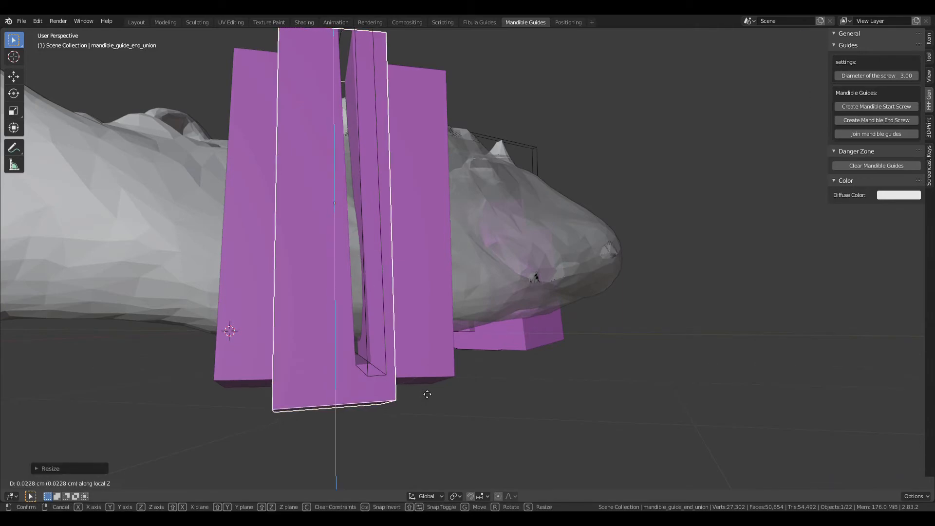
{"action": "left_click", "coordinate": [423, 378]}
{"action": "mouse_move", "coordinate": [422, 378]}
{"action": "middle_mouse_down"}
{"action": "mouse_move", "coordinate": [419, 397]}
{"action": "mouse_move", "coordinate": [441, 424]}
{"action": "mouse_move", "coordinate": [484, 416]}
{"action": "mouse_move", "coordinate": [423, 408]}
{"action": "mouse_move", "coordinate": [411, 380]}
{"action": "middle_mouse_up"}
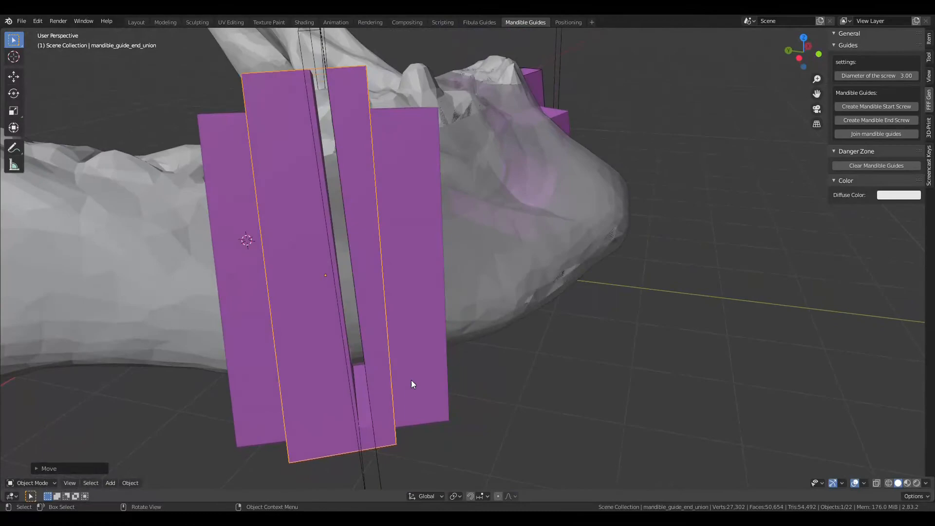
Step: Rotate mandible_guide_end about -0.8° in the top view to follow the curve of the mandible
{"action": "left_click", "coordinate": [388, 332]}
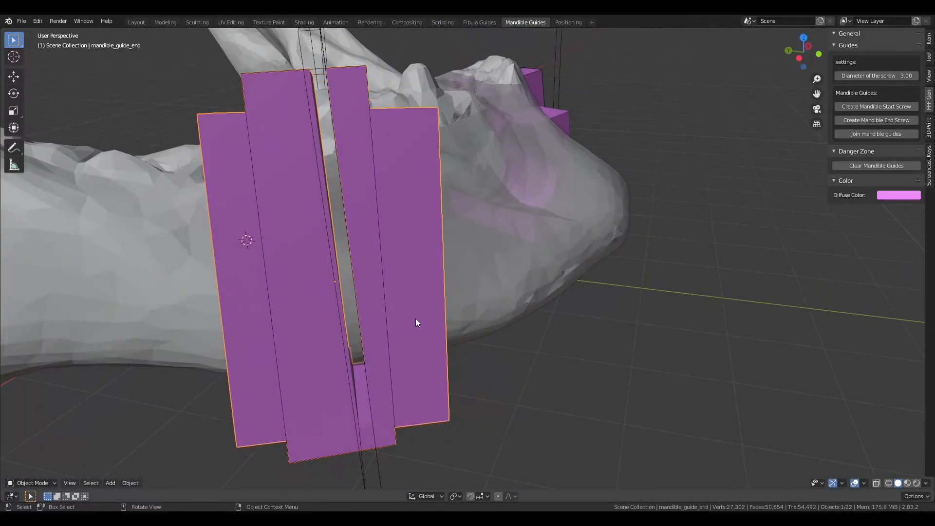
{"action": "middle_click_drag", "start_coordinate": [418, 323], "coordinate": [391, 348]}
{"action": "scroll", "coordinate": [402, 314], "scroll_direction": "up", "scroll_amount": 3, "text": "shift"}
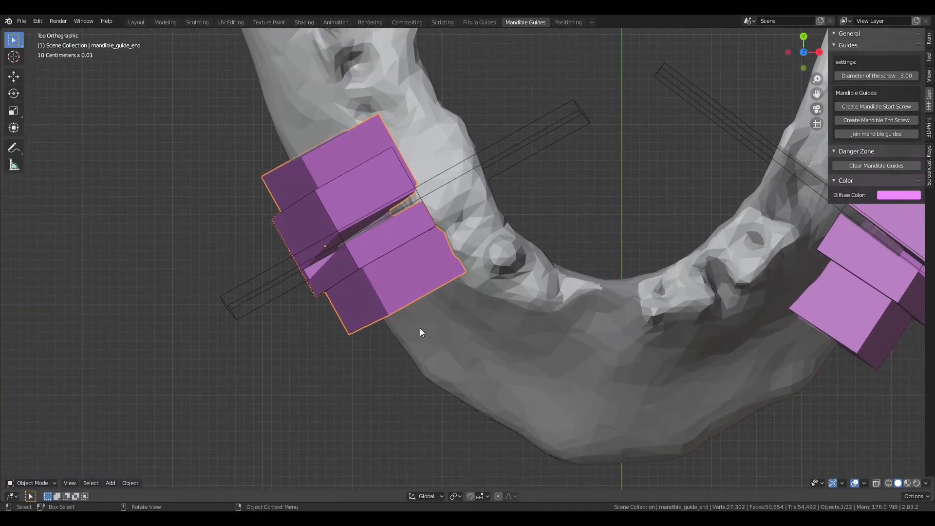
{"action": "key", "text": "r"}
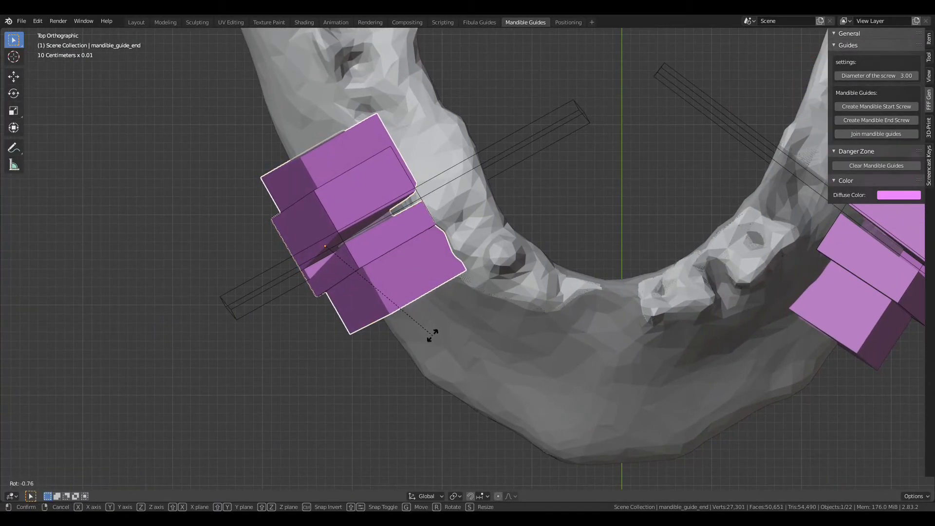
{"action": "left_click", "coordinate": [432, 337]}
Step: Widen mandible_guide_end by scaling it to about 1.11 along its local Y axis
{"action": "middle_click_drag", "start_coordinate": [432, 337], "coordinate": [605, 261]}
{"action": "scroll", "coordinate": [596, 267], "scroll_direction": "down", "scroll_amount": 6}
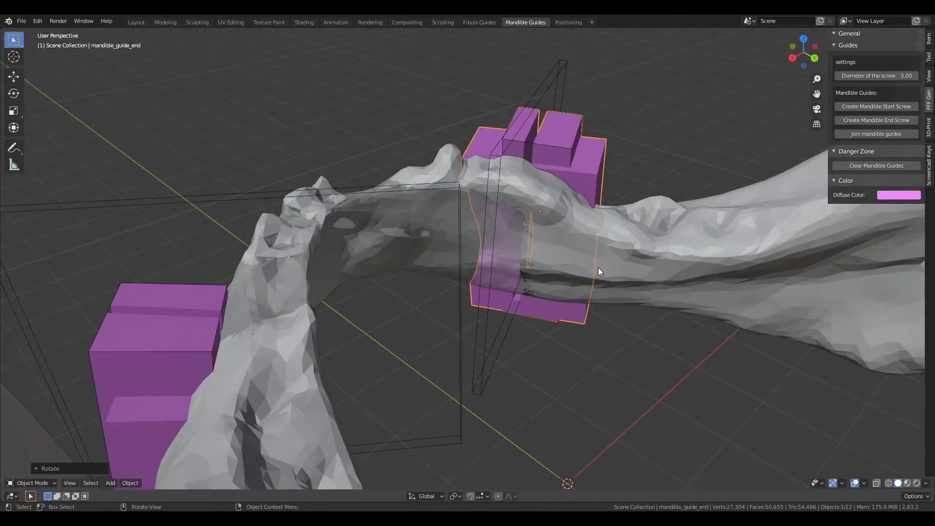
{"action": "middle_click_drag", "start_coordinate": [599, 268], "coordinate": [506, 275]}
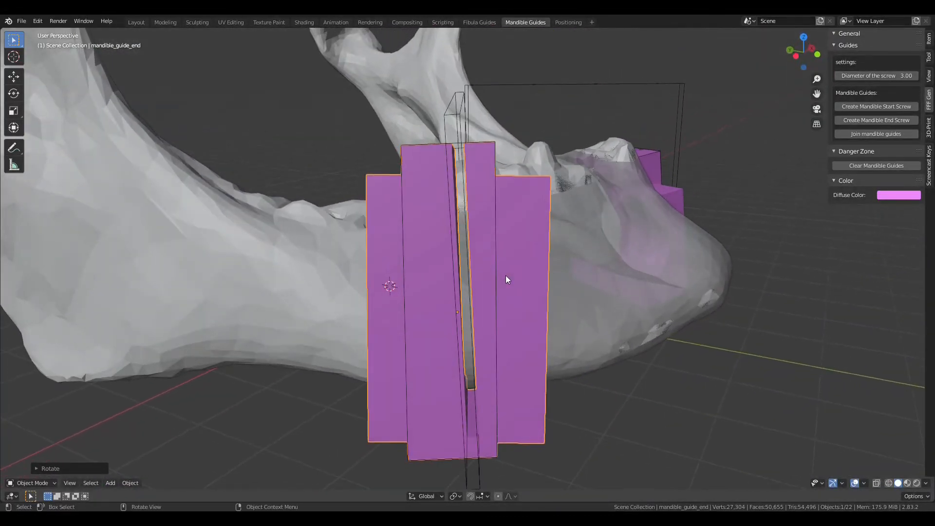
{"action": "left_click", "coordinate": [495, 275]}
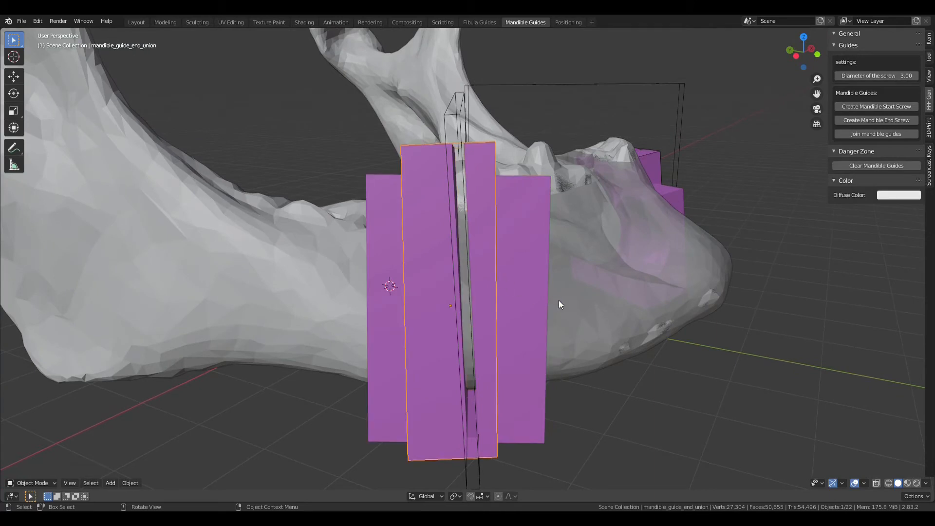
{"action": "left_click", "coordinate": [540, 318]}
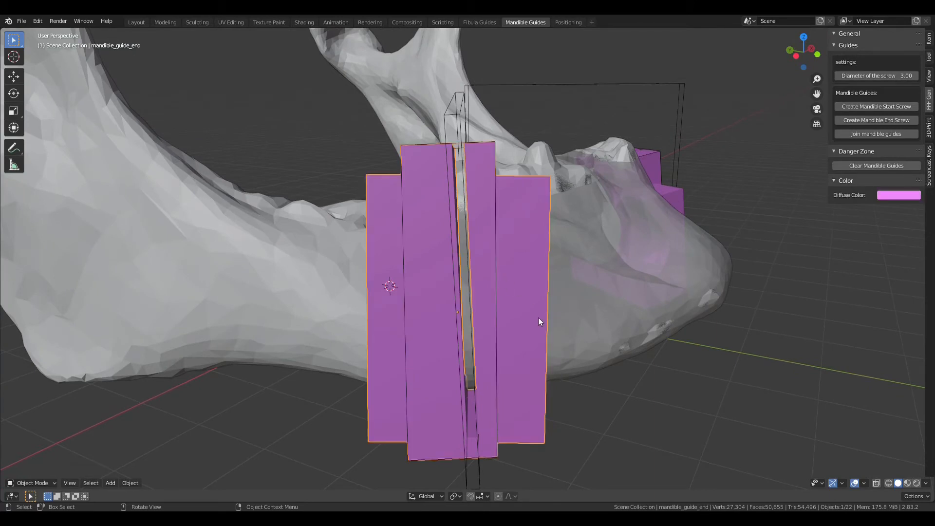
{"action": "key", "text": "s"}
{"action": "key", "text": "x"}
{"action": "key", "text": "x"}
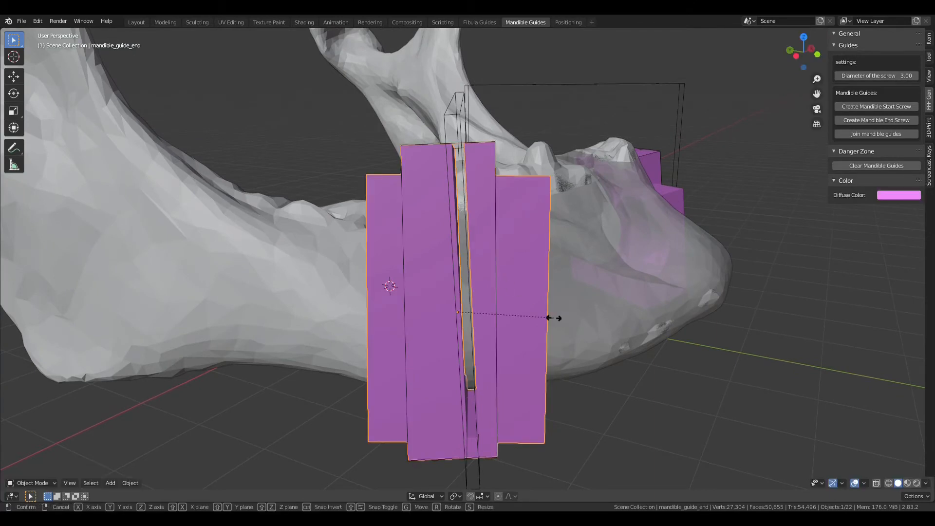
{"action": "key", "text": "x"}
{"action": "key", "text": "y"}
{"action": "key", "text": "y"}
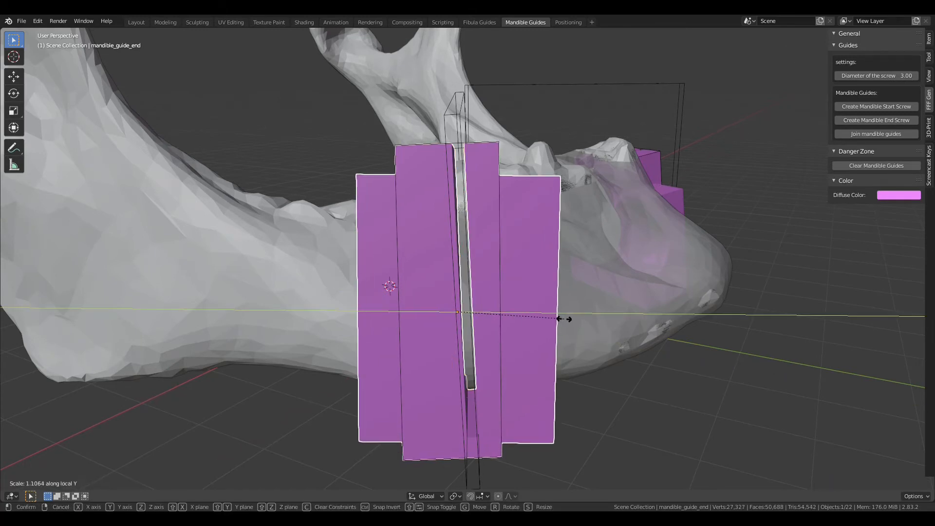
{"action": "left_click", "coordinate": [564, 320]}
Step: Shift mandible_guide_end about 0.08 cm along its local Y axis to center it around the saw slot
{"action": "middle_click_drag", "start_coordinate": [505, 322], "coordinate": [554, 306]}
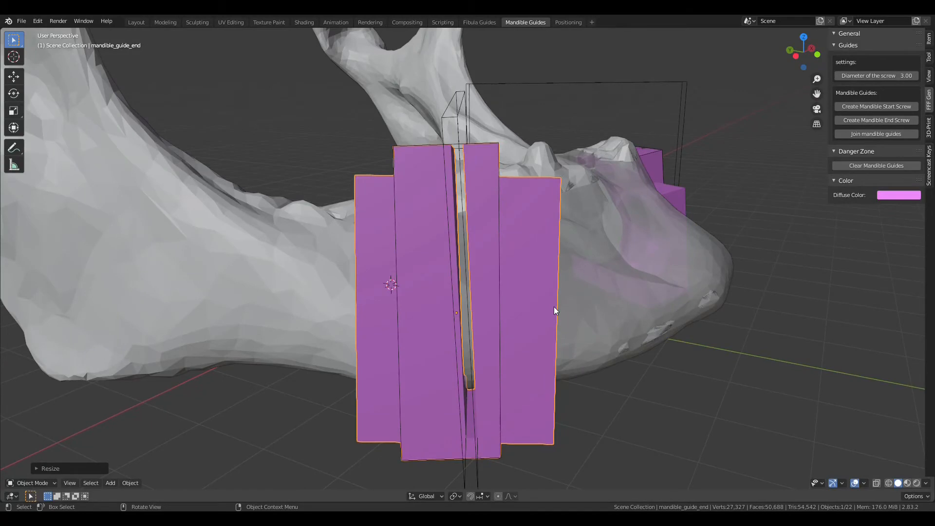
{"action": "key", "text": "g"}
{"action": "key", "text": "y"}
{"action": "key", "text": "y"}
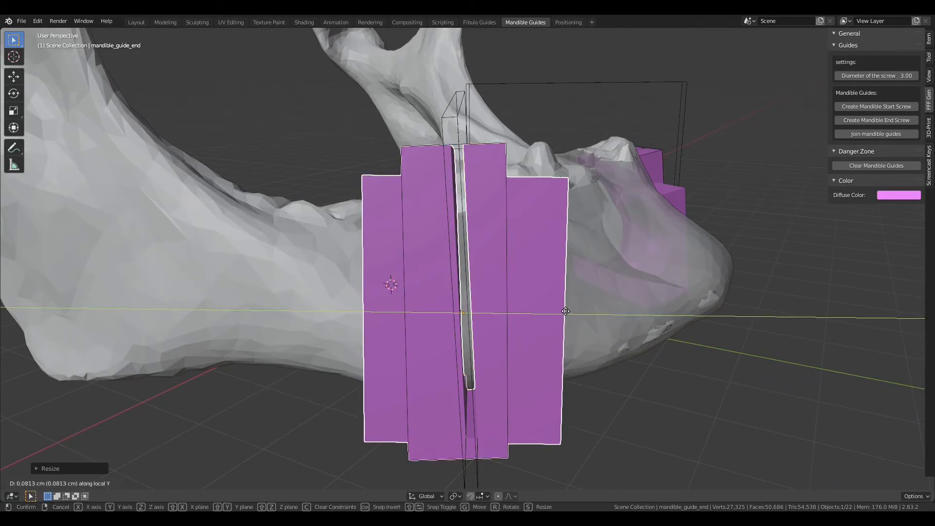
{"action": "left_click", "coordinate": [565, 311]}
{"action": "mouse_move", "coordinate": [558, 285]}
{"action": "middle_mouse_down"}
{"action": "mouse_move", "coordinate": [554, 335]}
{"action": "mouse_move", "coordinate": [553, 297]}
{"action": "mouse_move", "coordinate": [607, 276]}
{"action": "mouse_move", "coordinate": [586, 292]}
{"action": "mouse_move", "coordinate": [518, 299]}
{"action": "mouse_move", "coordinate": [561, 293]}
{"action": "mouse_move", "coordinate": [542, 282]}
{"action": "middle_mouse_up"}
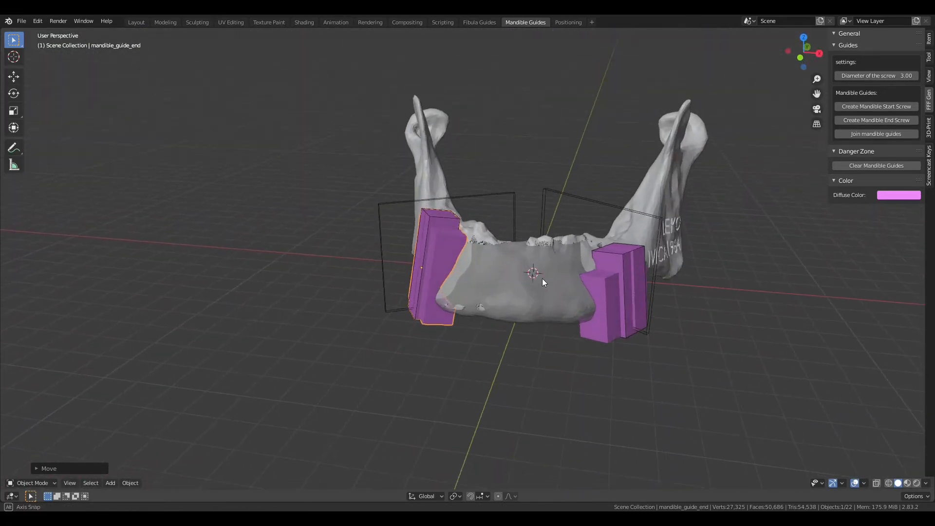
Step: Create a start screw hole, and stretch mandible_guide_start to about 1.19 along the global Z axis
{"action": "left_click", "coordinate": [882, 106]}
{"action": "middle_click_drag", "start_coordinate": [654, 228], "coordinate": [621, 268]}
{"action": "left_click", "coordinate": [615, 298]}
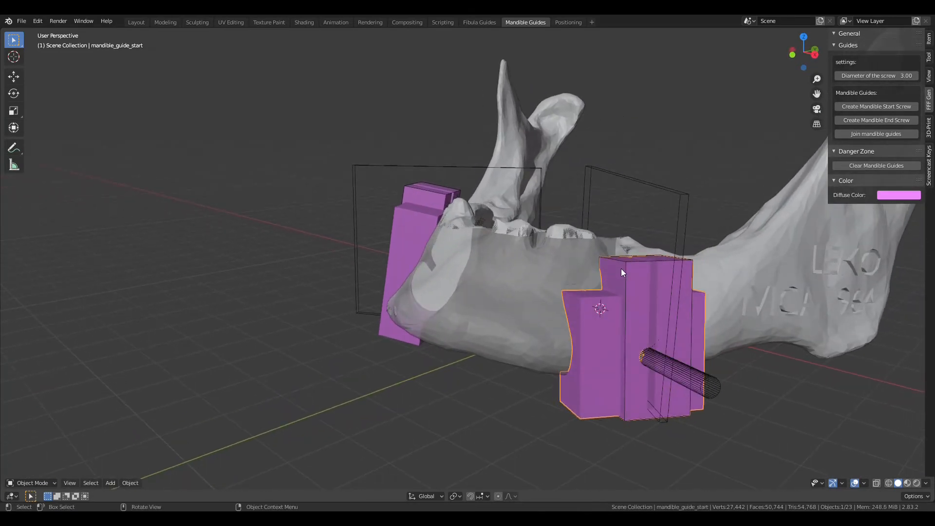
{"action": "key", "text": "s"}
{"action": "key", "text": "z"}
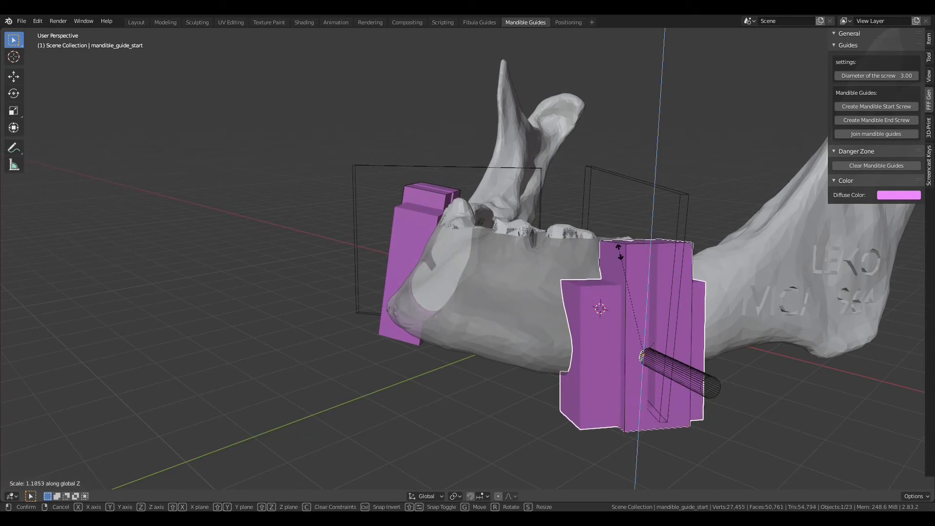
{"action": "left_click", "coordinate": [619, 252]}
Step: Raise mandible_guide_start about 0.30 cm along its local Z axis and stretch it to about 1.09 along that axis
{"action": "key", "text": "g"}
{"action": "key", "text": "z"}
{"action": "key", "text": "z"}
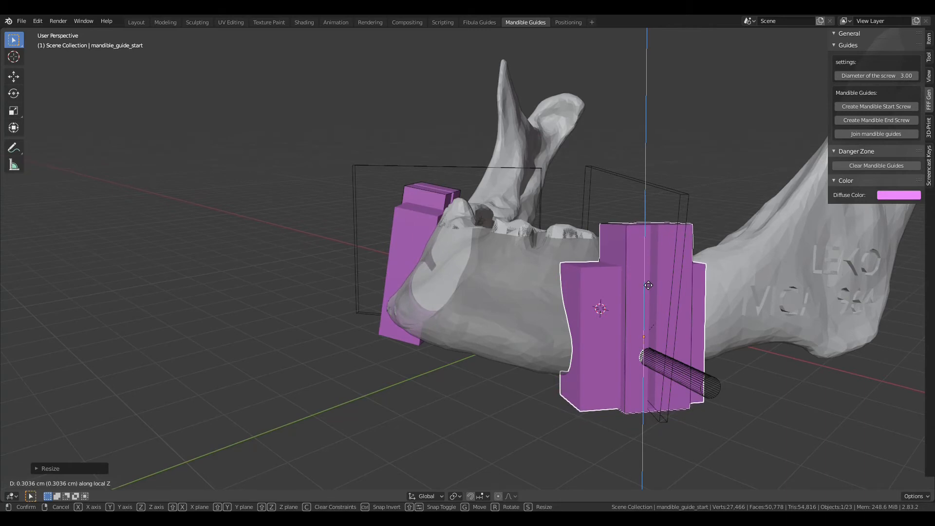
{"action": "left_click", "coordinate": [648, 286]}
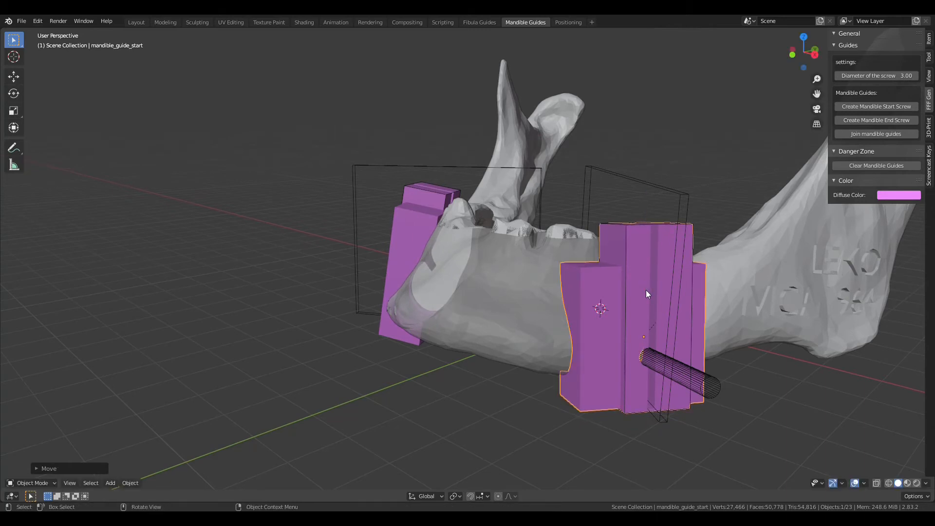
{"action": "key", "text": "s"}
{"action": "key", "text": "z"}
{"action": "key", "text": "z"}
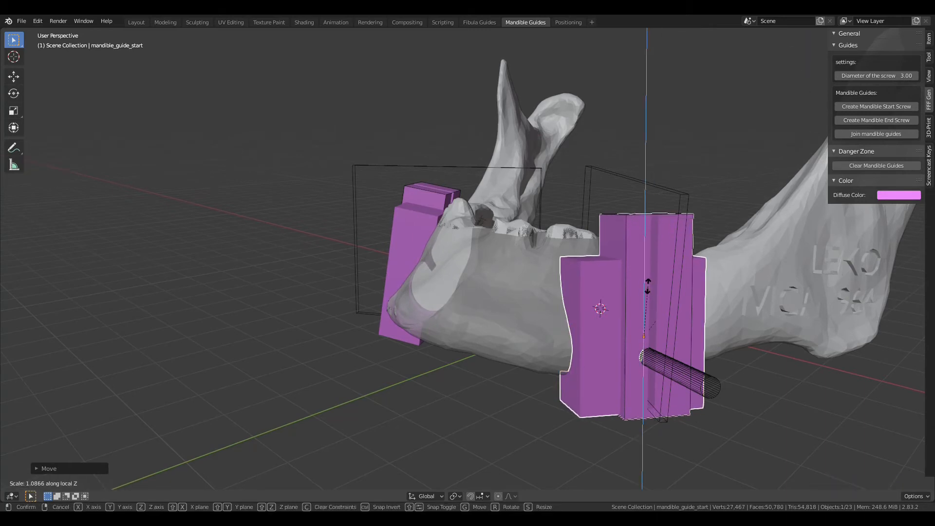
{"action": "left_click", "coordinate": [648, 288]}
{"action": "mouse_move", "coordinate": [648, 288]}
{"action": "middle_mouse_down"}
{"action": "mouse_move", "coordinate": [616, 277]}
{"action": "mouse_move", "coordinate": [638, 279]}
{"action": "middle_mouse_up"}
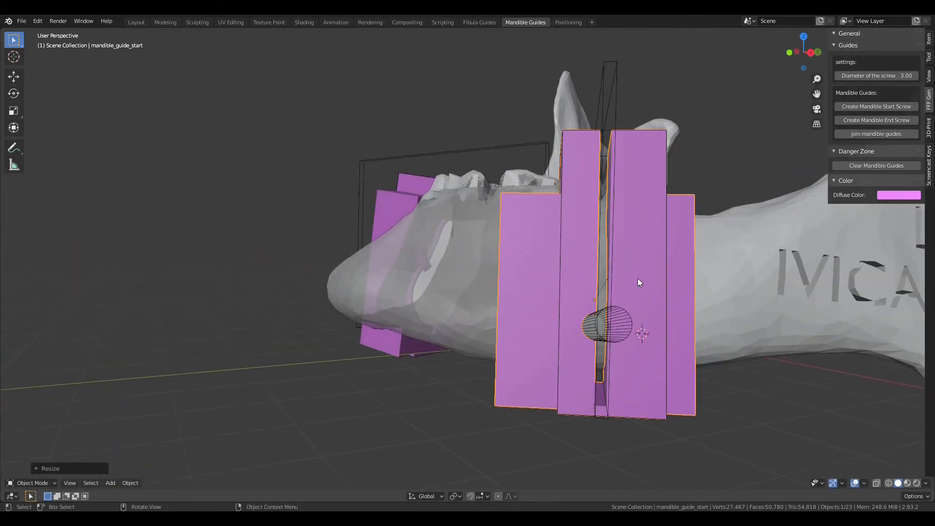
Step: Move the start screw hole onto the upper part of mandible_guide_start's front flange, beside the saw slot box
{"action": "middle_click_drag", "start_coordinate": [625, 349], "coordinate": [678, 366]}
{"action": "left_click", "coordinate": [684, 357]}
{"action": "key", "text": "g"}
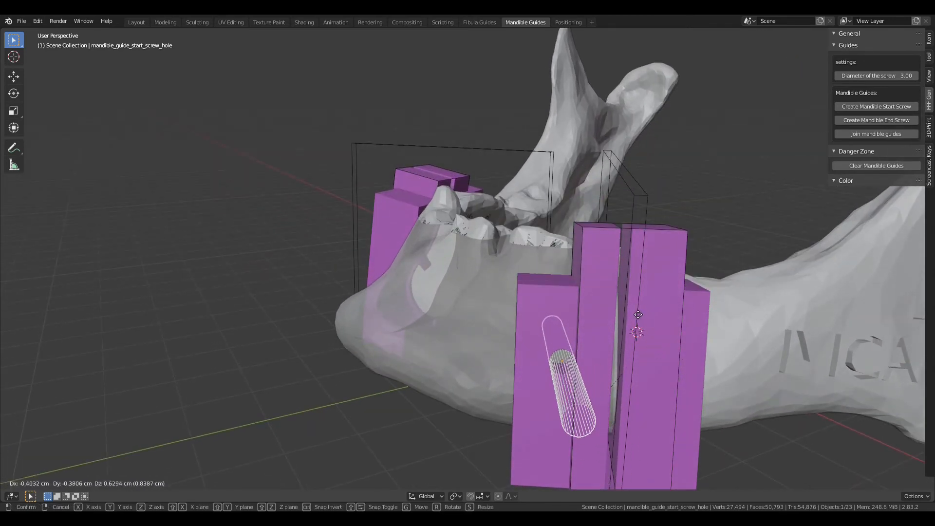
{"action": "left_click", "coordinate": [629, 283]}
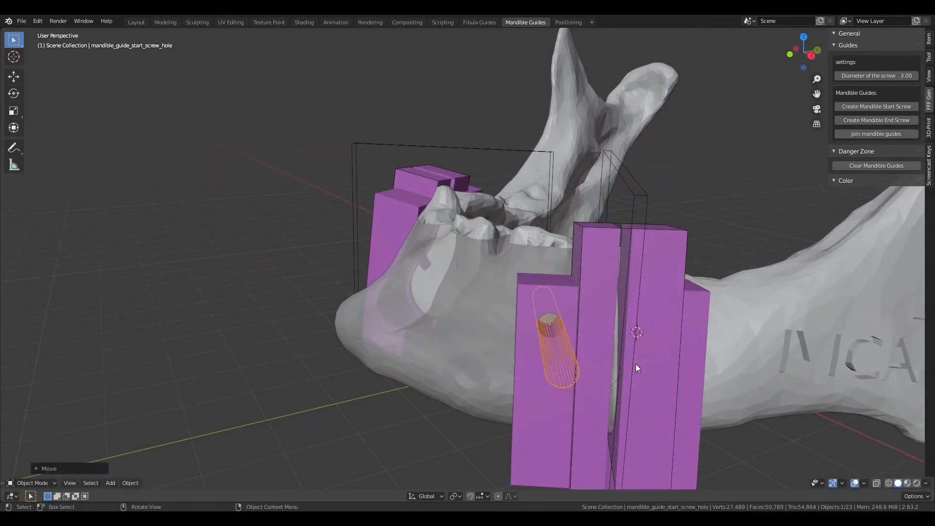
{"action": "middle_click_drag", "start_coordinate": [635, 364], "coordinate": [640, 355]}
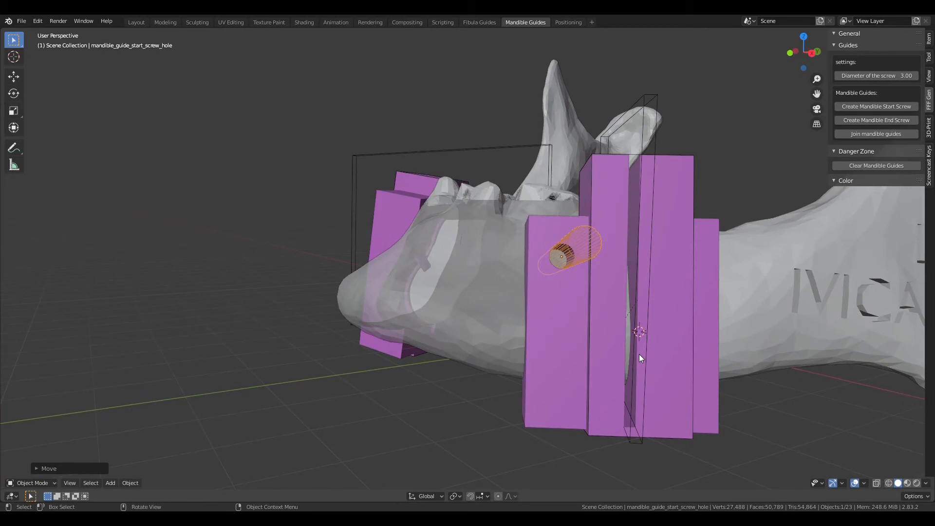
Step: Create a second start screw hole and place it below the first on mandible_guide_start's front flange
{"action": "left_click", "coordinate": [888, 107]}
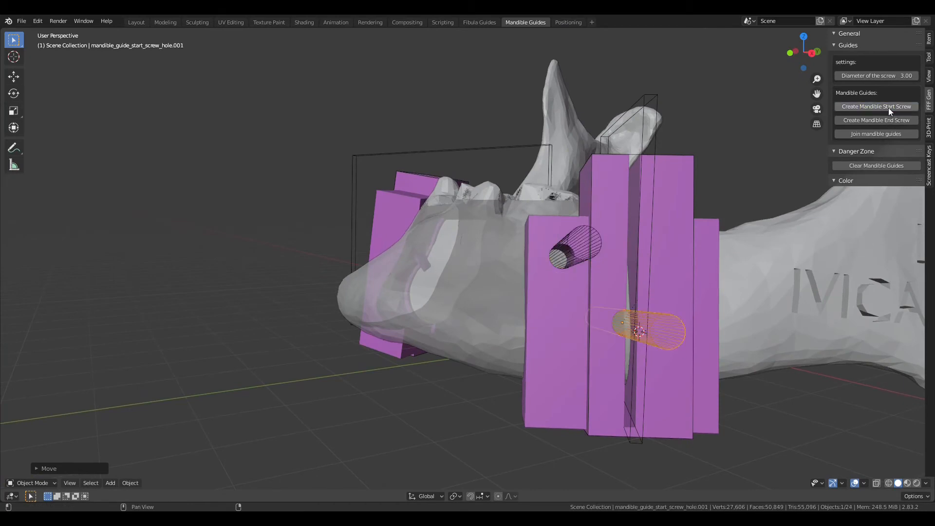
{"action": "key", "text": "g"}
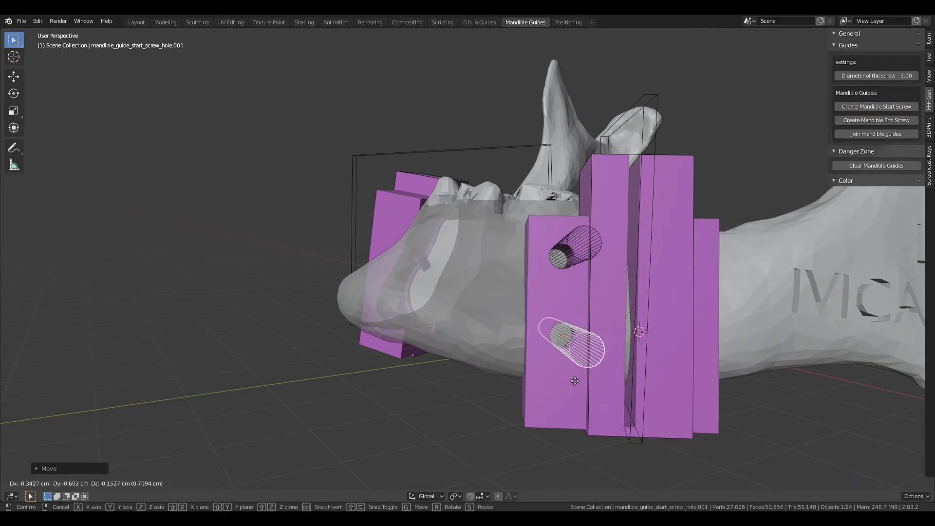
{"action": "left_click", "coordinate": [574, 386]}
{"action": "middle_click_drag", "start_coordinate": [639, 364], "coordinate": [634, 361]}
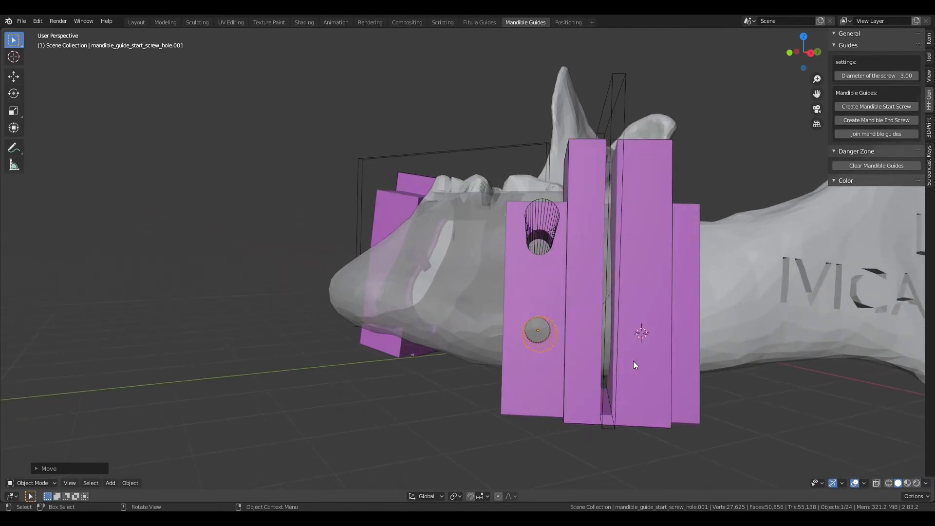
Step: Reposition the upper start screw hole slightly lower on the front flange of mandible_guide_start
{"action": "key", "text": "g"}
{"action": "key", "text": "Escape"}
{"action": "left_click", "coordinate": [547, 243]}
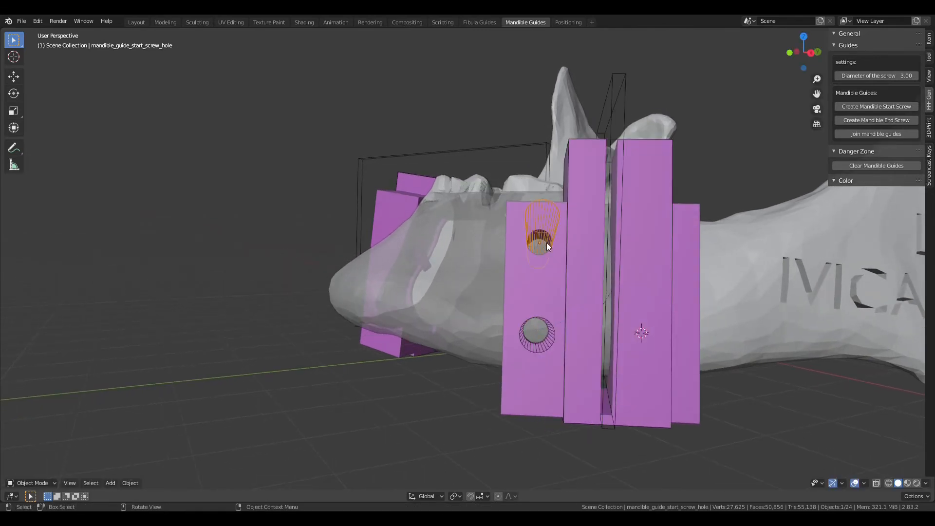
{"action": "key", "text": "g"}
{"action": "left_click", "coordinate": [558, 259]}
Step: Create an end screw hole and place it on the upper part of mandible_guide_end's front flange
{"action": "middle_click_drag", "start_coordinate": [562, 264], "coordinate": [700, 283]}
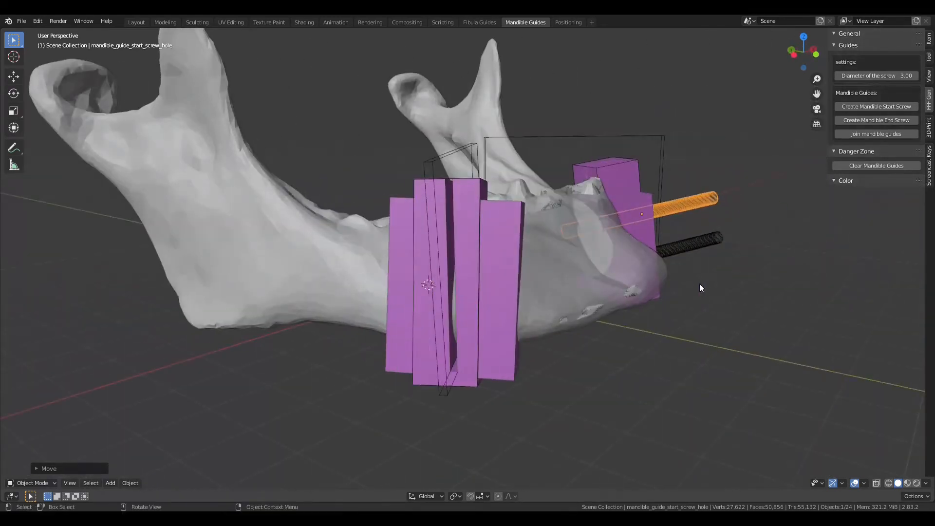
{"action": "left_click", "coordinate": [883, 121]}
{"action": "mouse_move", "coordinate": [556, 329]}
{"action": "middle_mouse_down"}
{"action": "mouse_move", "coordinate": [522, 324]}
{"action": "mouse_move", "coordinate": [564, 323]}
{"action": "middle_mouse_up"}
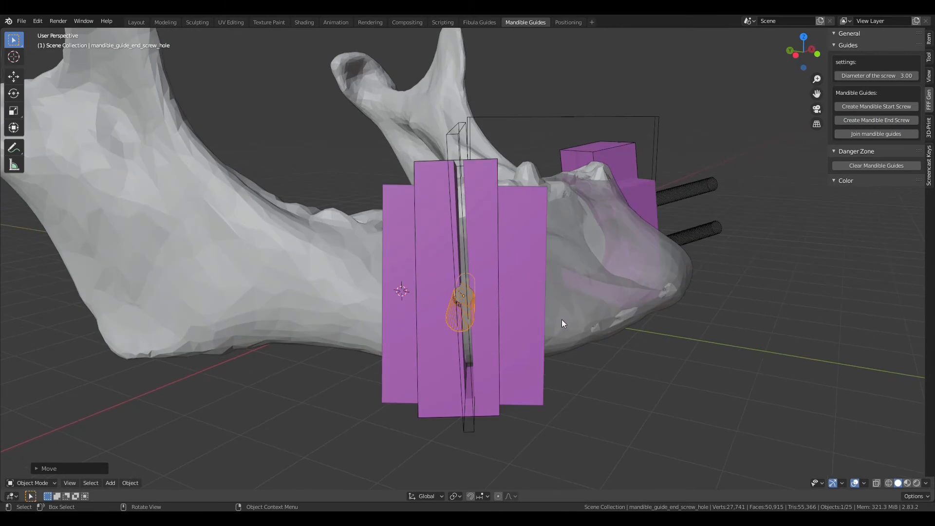
{"action": "key", "text": "g"}
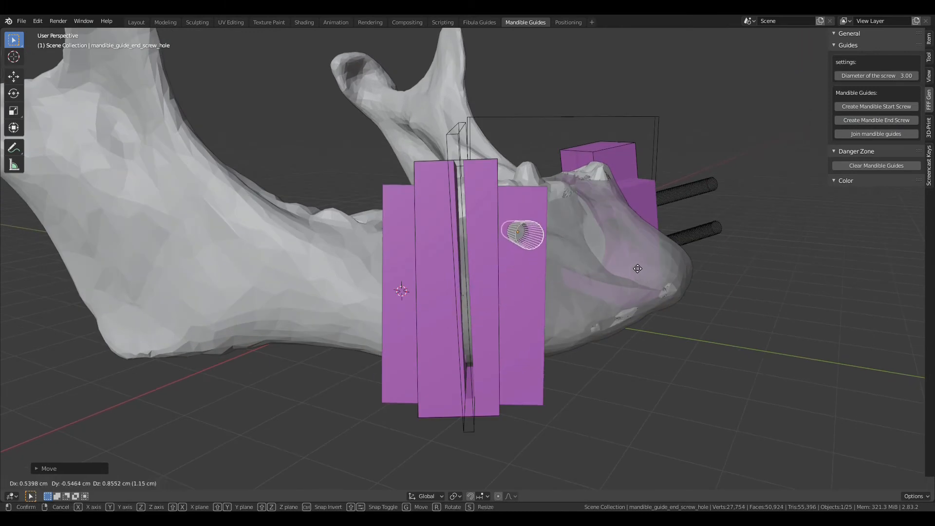
{"action": "left_click", "coordinate": [629, 273]}
{"action": "middle_click_drag", "start_coordinate": [629, 273], "coordinate": [626, 320]}
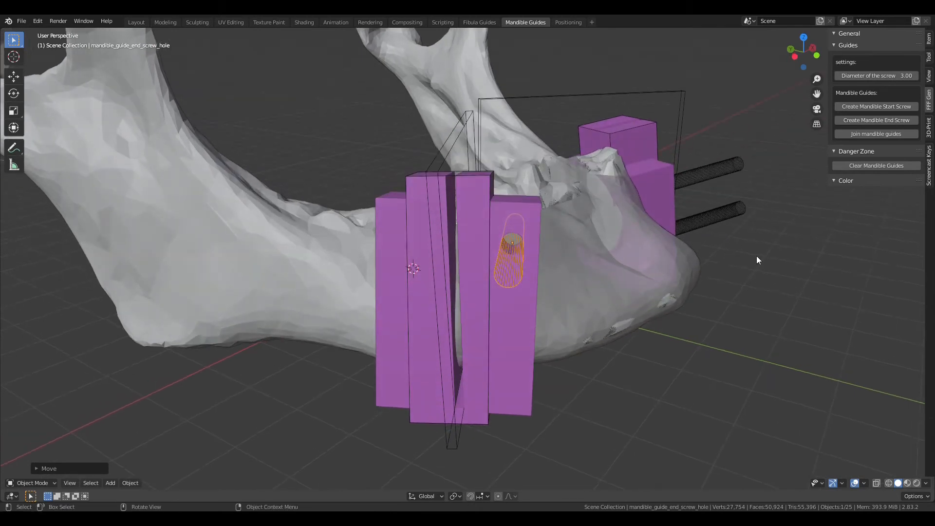
Step: Create a second end screw hole and place it below the first on mandible_guide_end's front flange
{"action": "left_click", "coordinate": [885, 121]}
{"action": "middle_click_drag", "start_coordinate": [633, 268], "coordinate": [636, 248]}
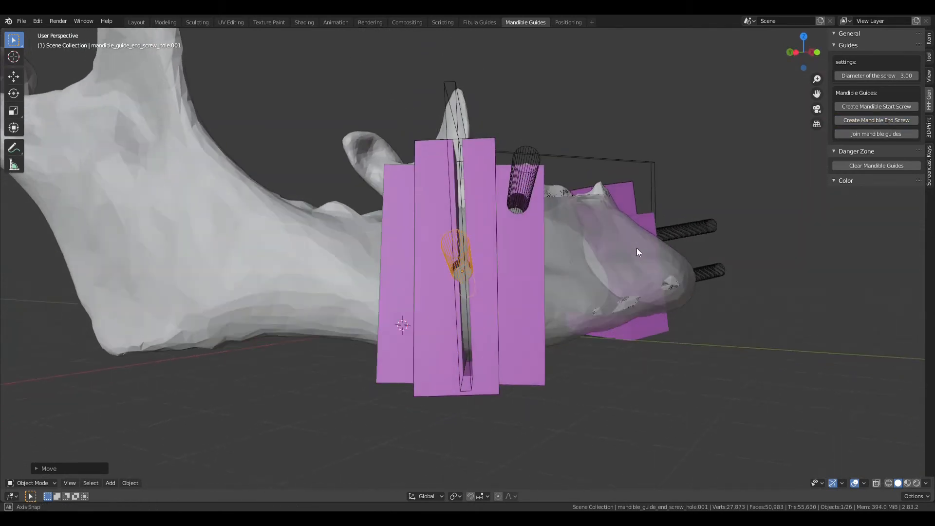
{"action": "key", "text": "g"}
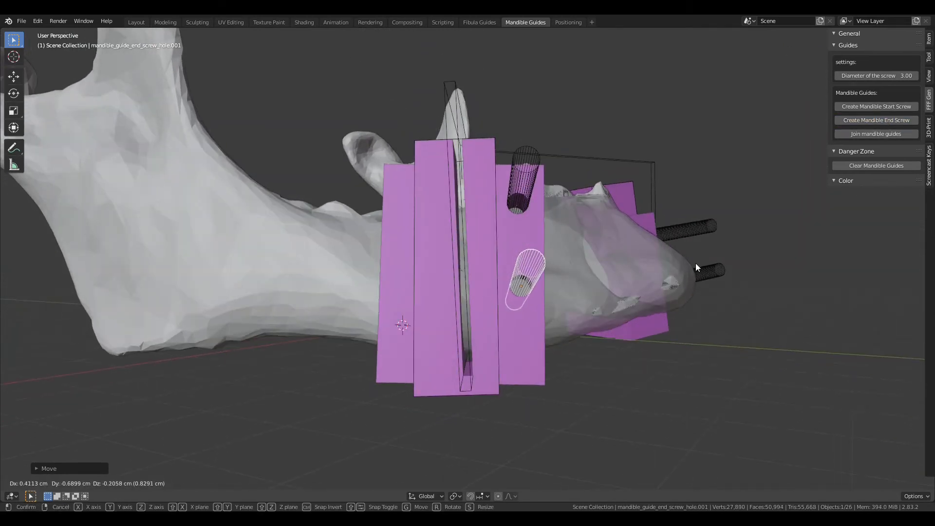
{"action": "key", "text": "Escape"}
{"action": "middle_click_drag", "start_coordinate": [696, 267], "coordinate": [852, 182]}
{"action": "key", "text": "g"}
{"action": "left_click", "coordinate": [688, 280]}
Step: Join the start and end mandible guides with a connecting bar and select the bar
{"action": "scroll", "coordinate": [697, 288], "scroll_direction": "down", "scroll_amount": 5}
{"action": "left_click", "coordinate": [874, 133]}
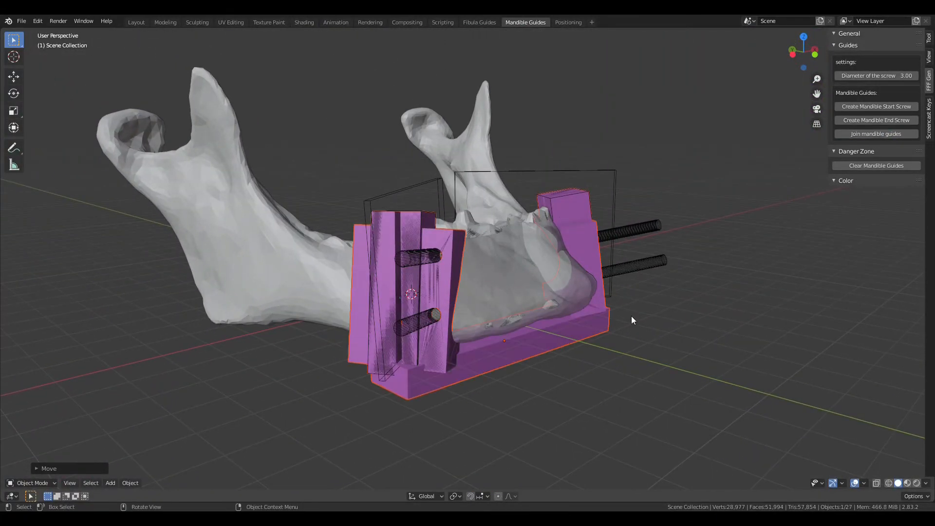
{"action": "middle_click_drag", "start_coordinate": [631, 316], "coordinate": [533, 375]}
{"action": "left_click", "coordinate": [530, 373]}
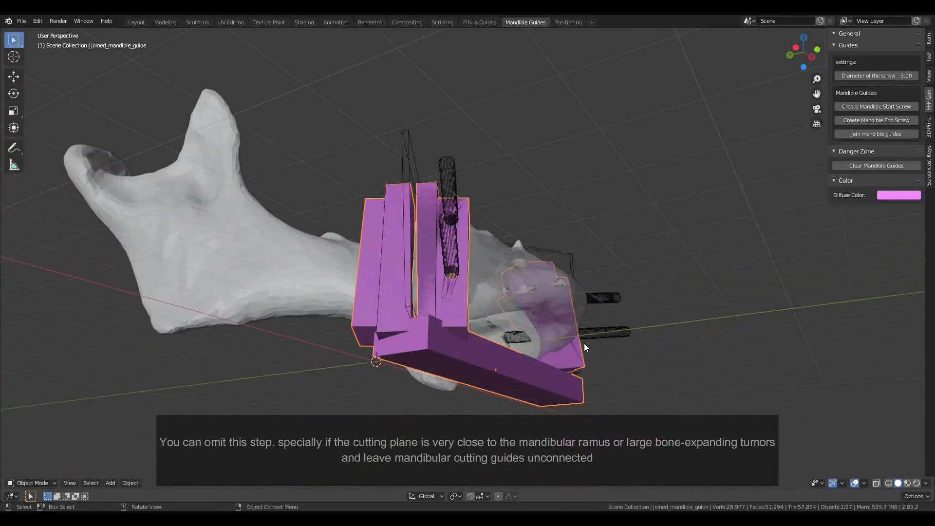
Step: Examine the connecting bar from several sides to check how it meets both cutting guides and clears the mandible
{"action": "middle_click_drag", "start_coordinate": [584, 343], "coordinate": [548, 366]}
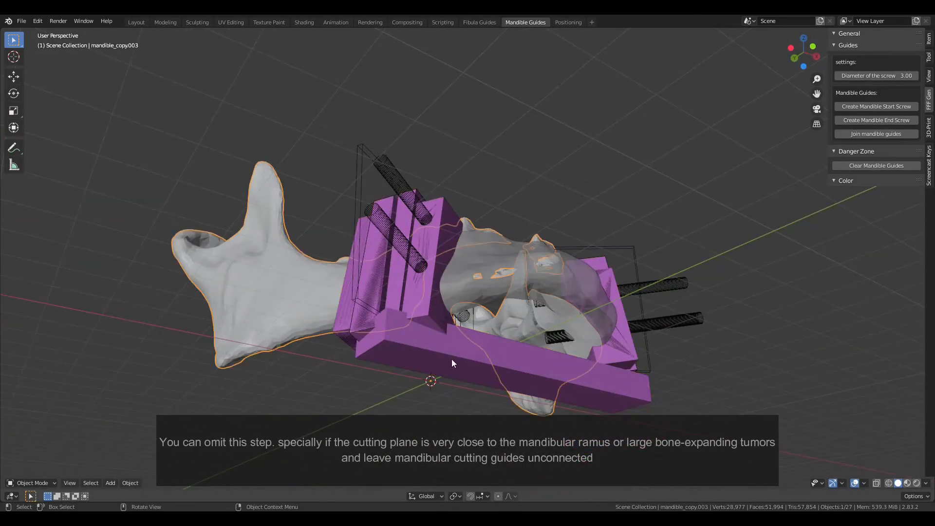
{"action": "middle_click_drag", "start_coordinate": [452, 358], "coordinate": [618, 351]}
{"action": "middle_click_drag", "start_coordinate": [484, 345], "coordinate": [633, 398]}
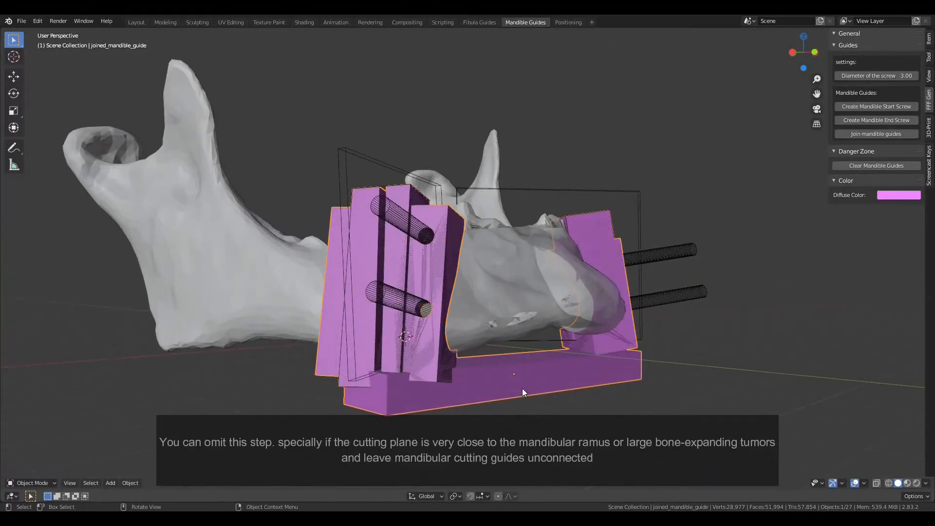
{"action": "middle_click_drag", "start_coordinate": [524, 388], "coordinate": [566, 385]}
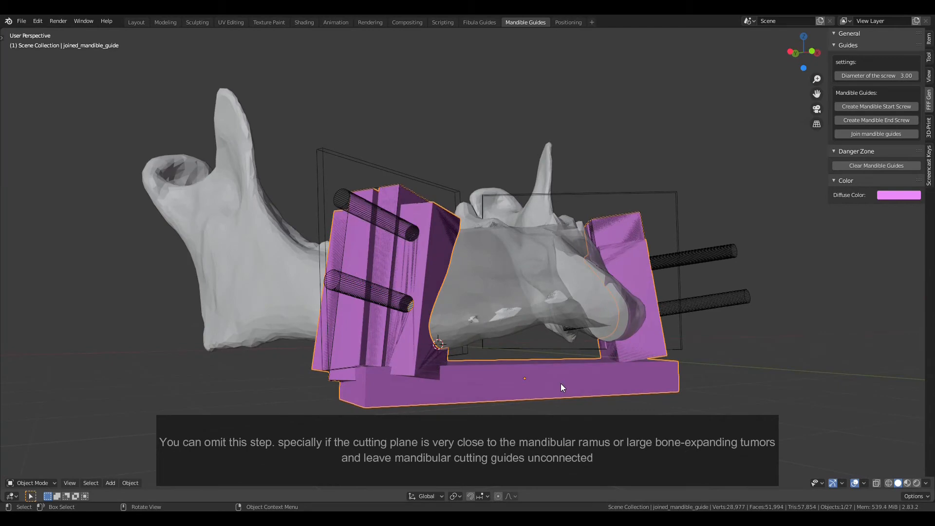
{"action": "middle_click_drag", "start_coordinate": [562, 384], "coordinate": [691, 299]}
{"action": "key", "text": "ctrl+z"}
{"action": "key", "text": "ctrl+shift+z"}
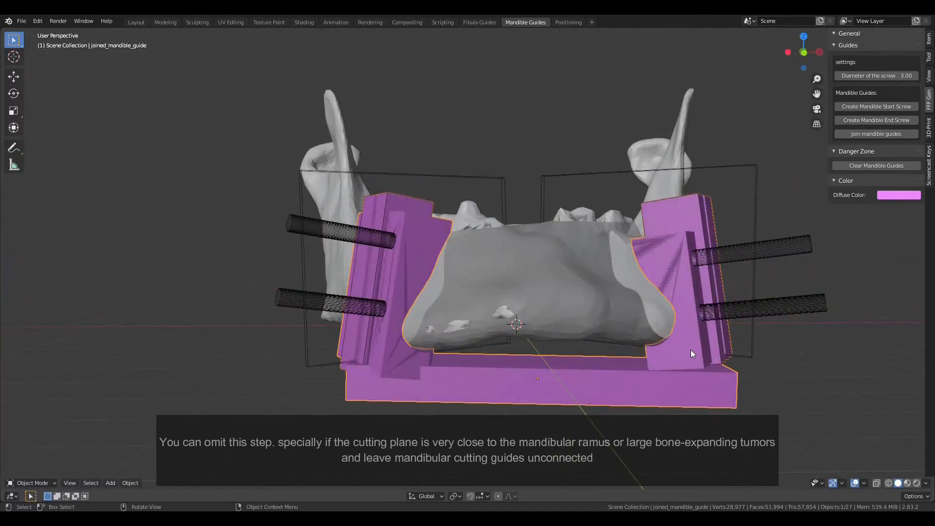
Step: Try to raise joined_mandible_guide toward the mandible along the global Z axis
{"action": "key", "text": "g"}
{"action": "key", "text": "z"}
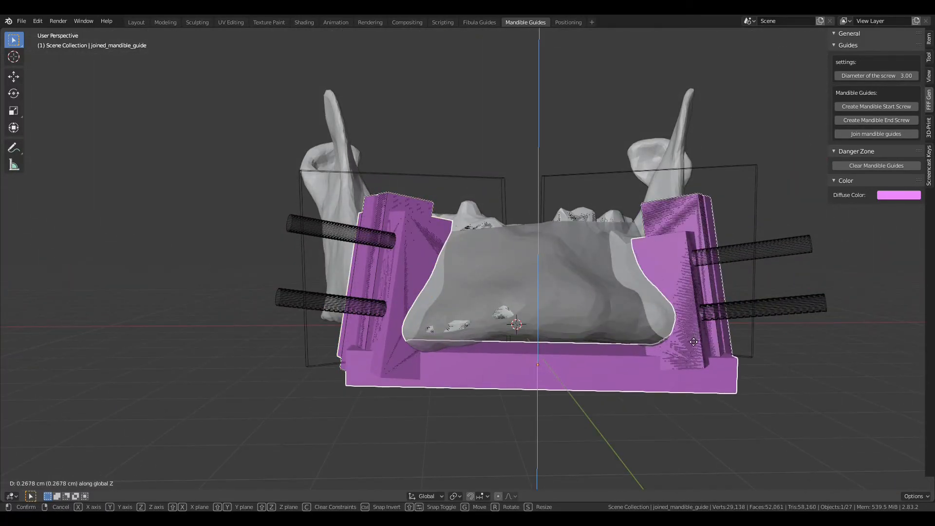
{"action": "left_click", "coordinate": [707, 386]}
{"action": "middle_click_drag", "start_coordinate": [707, 386], "coordinate": [561, 346]}
{"action": "key", "text": "ctrl+z"}
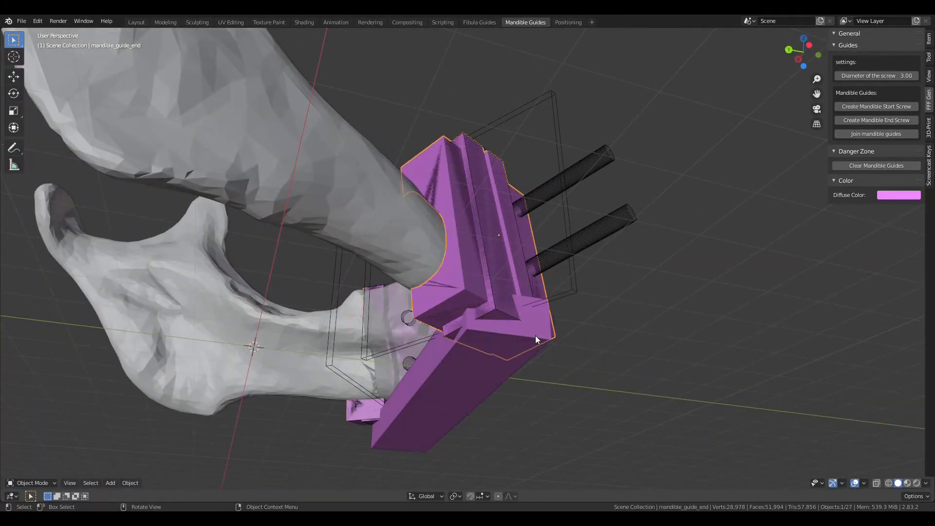
{"action": "key", "text": "ctrl+shift+z"}
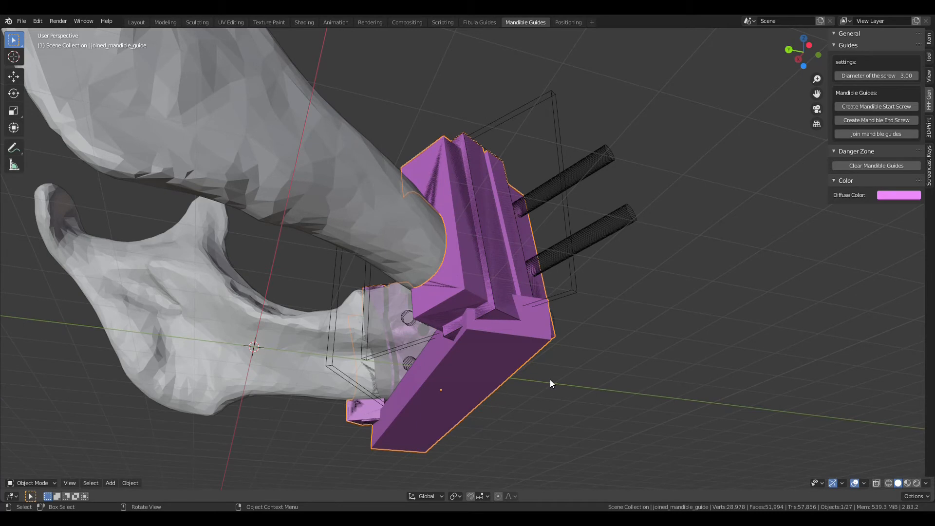
Step: Edit the joined_mandible_guide mesh in face selection mode and select the bar's end face next to mandible_guide_end
{"action": "key", "text": "Tab"}
{"action": "middle_click_drag", "start_coordinate": [553, 382], "coordinate": [434, 337]}
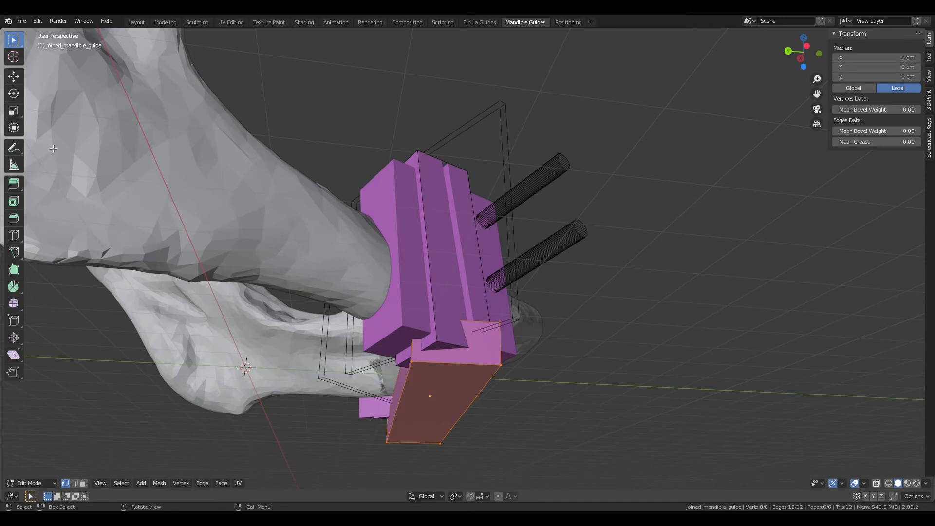
{"action": "left_click", "coordinate": [84, 486]}
{"action": "left_click", "coordinate": [483, 357]}
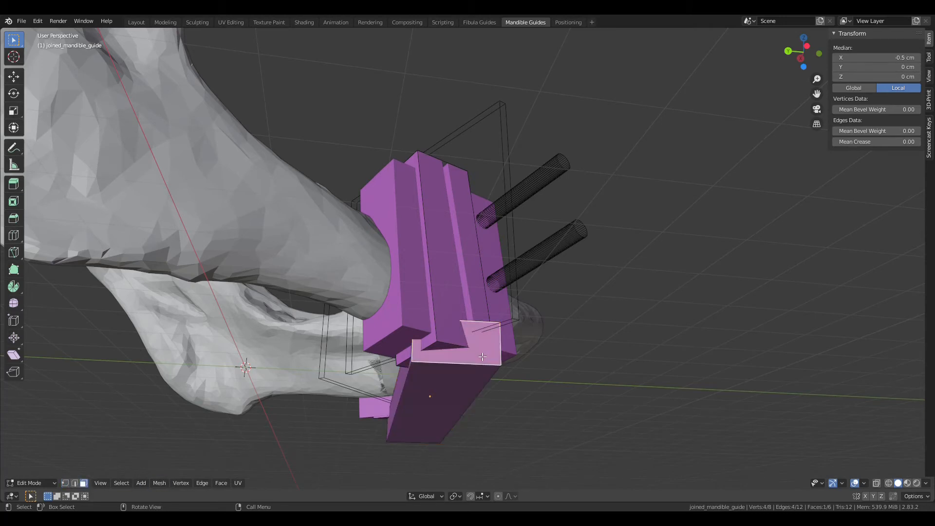
{"action": "middle_click_drag", "start_coordinate": [490, 409], "coordinate": [523, 359]}
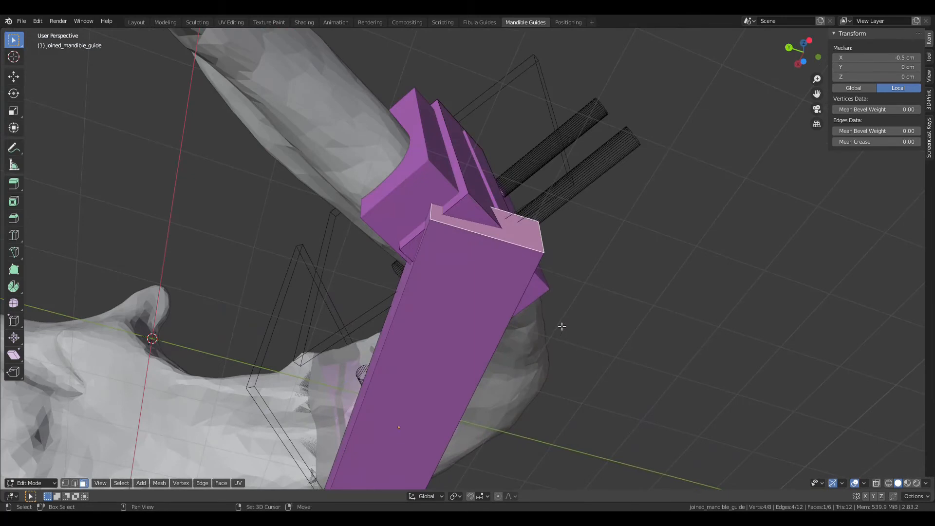
{"action": "middle_click_drag", "start_coordinate": [563, 326], "coordinate": [565, 354], "text": "shift"}
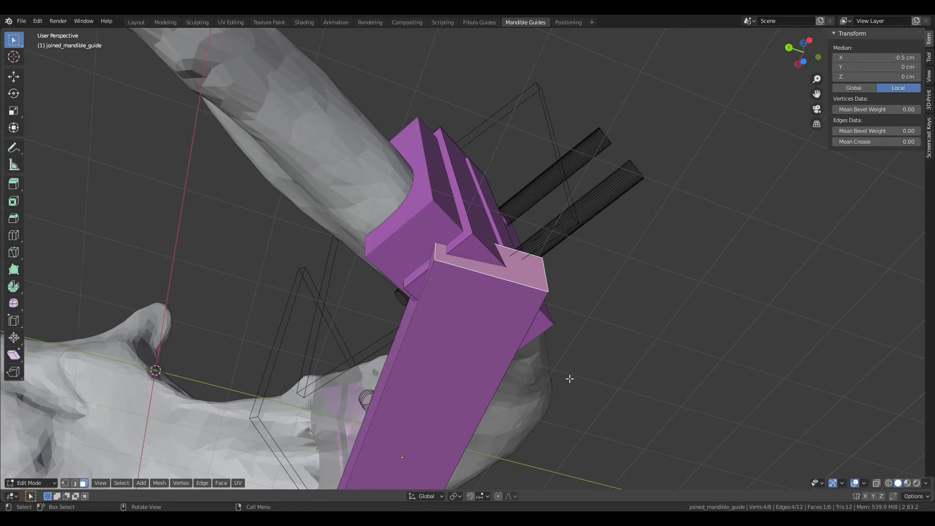
Step: Try to rotate and move the bar's end face to align it under mandible_guide_end
{"action": "key", "text": "r"}
{"action": "left_click", "coordinate": [558, 302]}
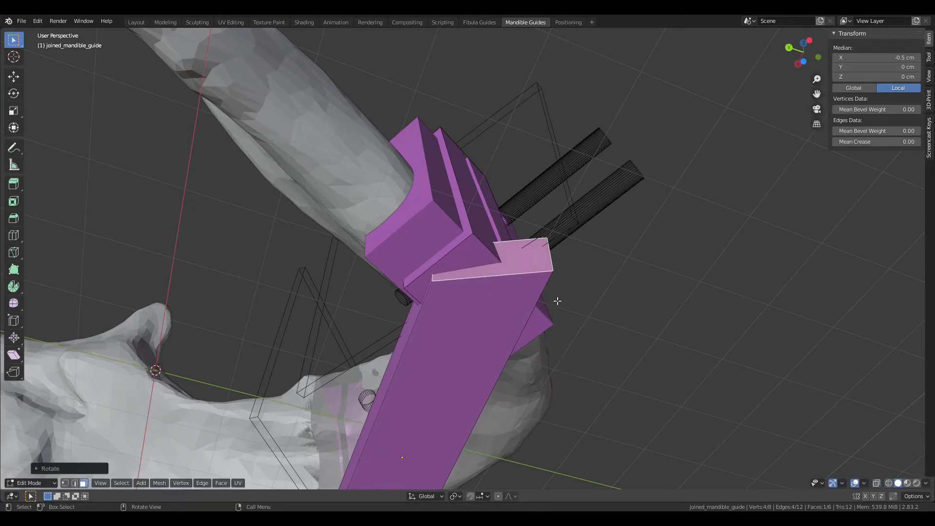
{"action": "key", "text": "g"}
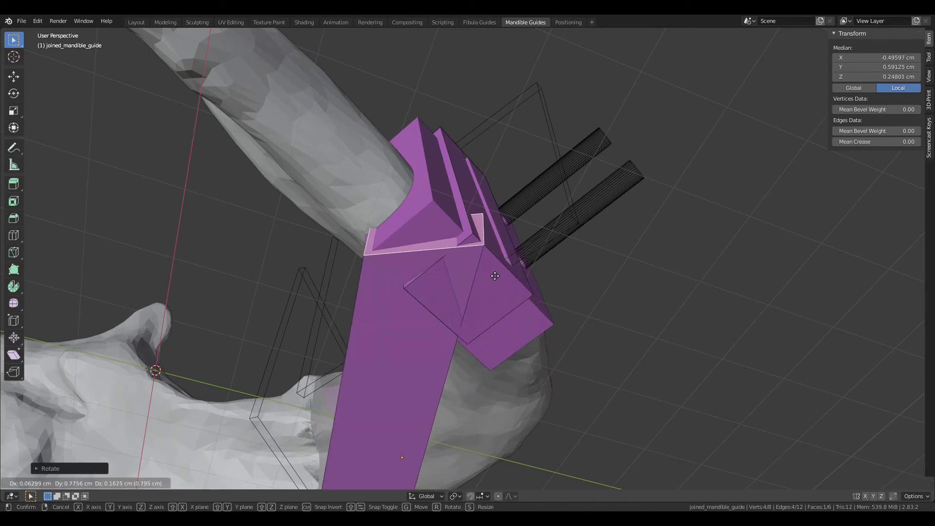
{"action": "key", "text": "Escape"}
{"action": "key", "text": "ctrl+z"}
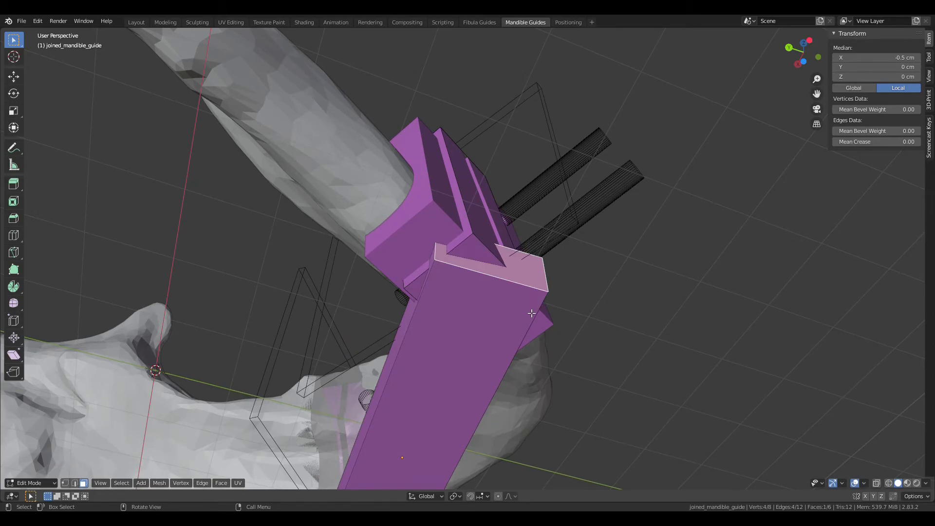
Step: Add two loop cuts across the connecting bar in the half nearest mandible_guide_end, spacing them along its length
{"action": "middle_click_drag", "start_coordinate": [530, 343], "coordinate": [408, 366]}
{"action": "left_click", "coordinate": [472, 340]}
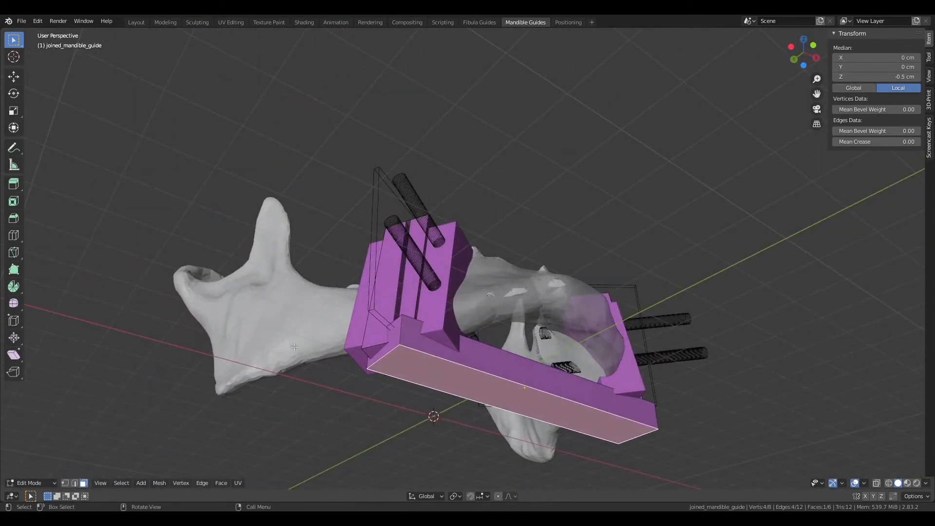
{"action": "middle_click_drag", "start_coordinate": [294, 346], "coordinate": [73, 273]}
{"action": "left_click", "coordinate": [14, 235]}
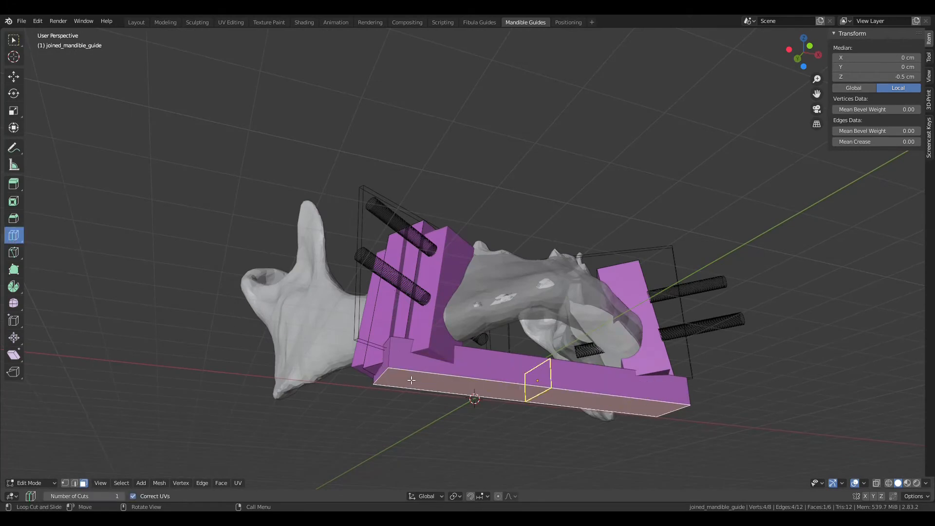
{"action": "left_click_drag", "start_coordinate": [416, 372], "coordinate": [395, 371]}
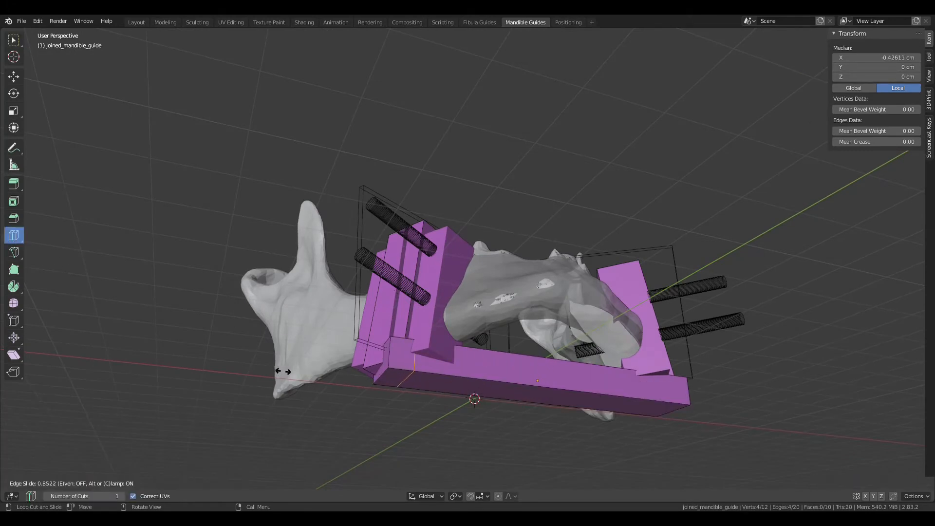
{"action": "left_click_drag", "start_coordinate": [292, 373], "coordinate": [293, 373]}
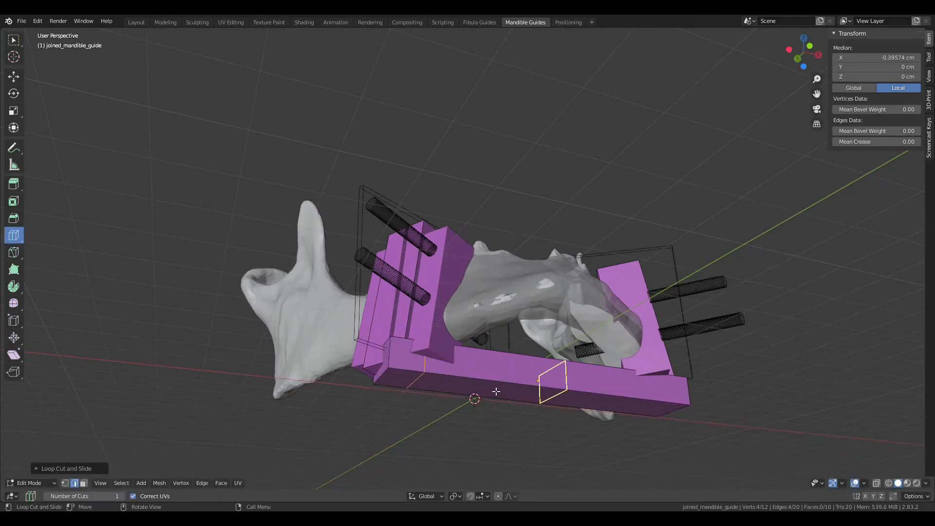
{"action": "left_click_drag", "start_coordinate": [523, 392], "coordinate": [511, 390]}
{"action": "left_click_drag", "start_coordinate": [451, 390], "coordinate": [467, 391]}
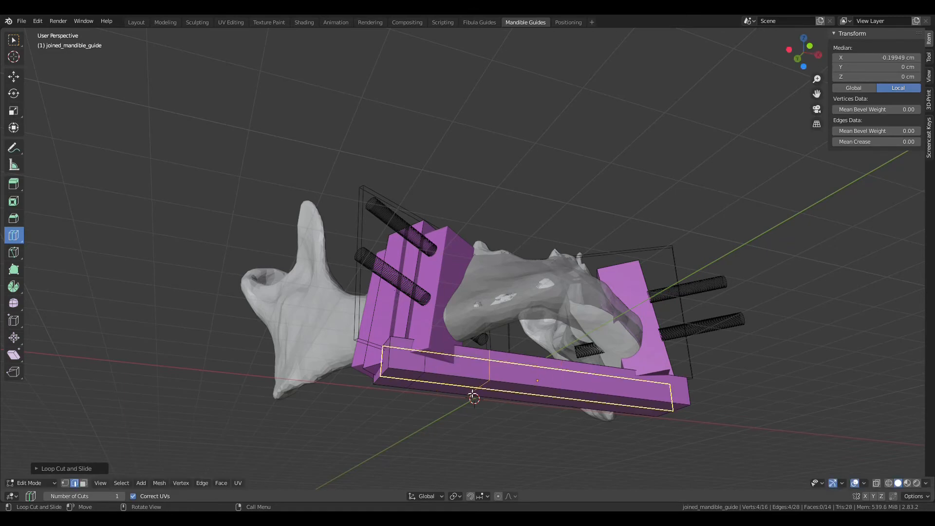
Step: Add three more loop cuts across the bar, one near its middle and two toward the other guide, spaced roughly evenly
{"action": "left_click_drag", "start_coordinate": [575, 388], "coordinate": [490, 392]}
{"action": "middle_click_drag", "start_coordinate": [490, 392], "coordinate": [572, 386]}
{"action": "left_click_drag", "start_coordinate": [602, 386], "coordinate": [589, 384]}
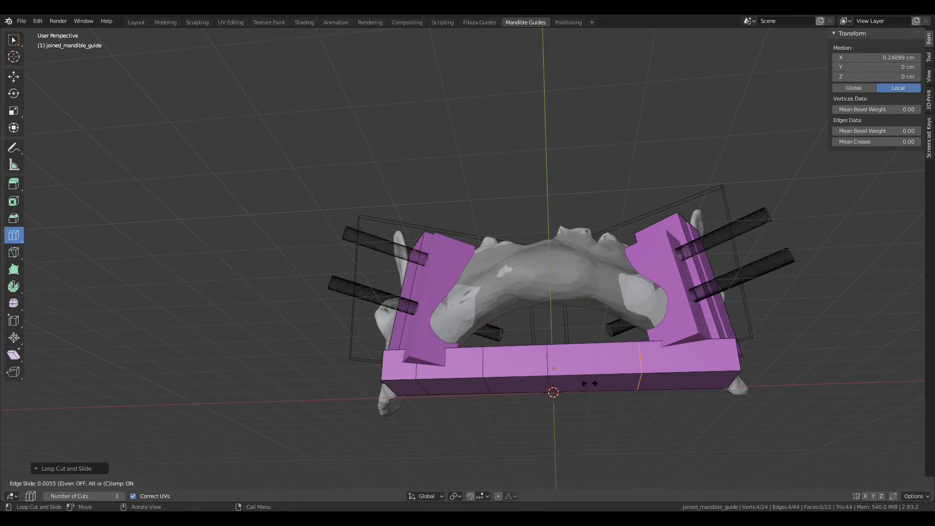
{"action": "left_click", "coordinate": [567, 391]}
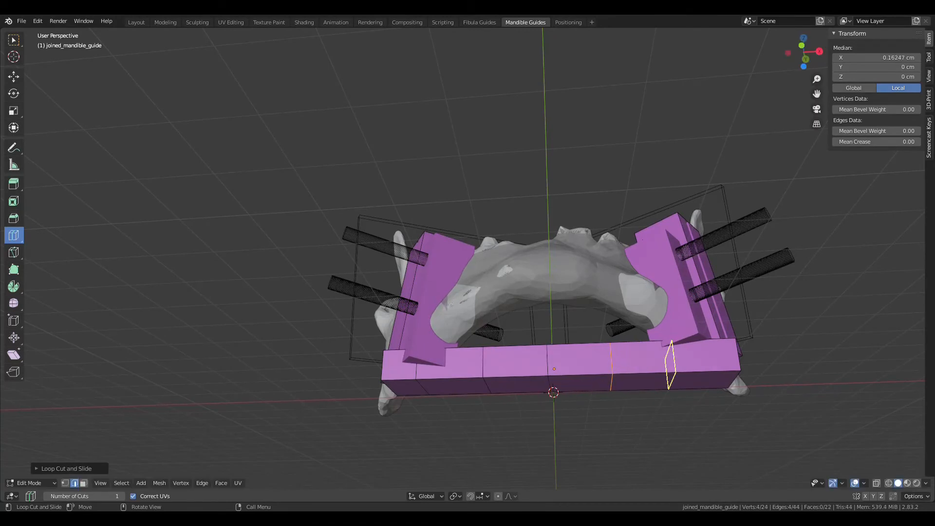
{"action": "left_click_drag", "start_coordinate": [653, 387], "coordinate": [636, 386]}
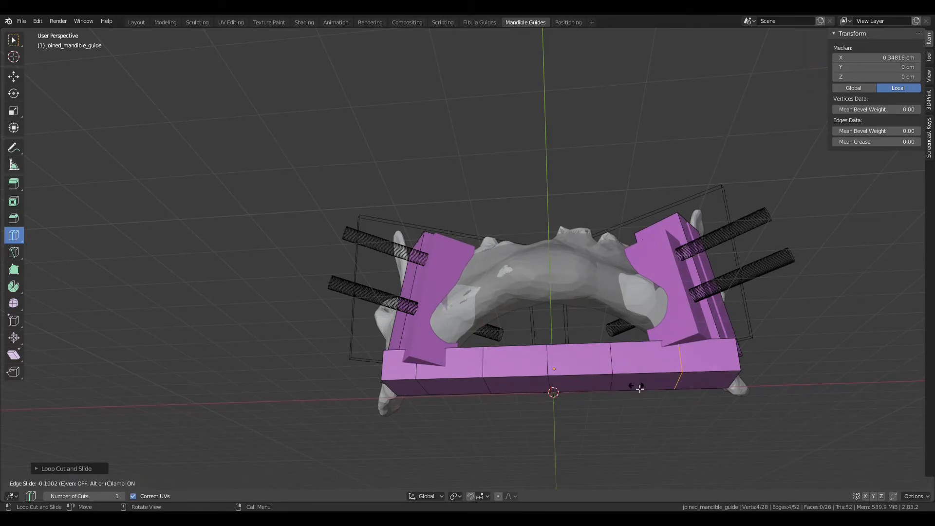
{"action": "left_click", "coordinate": [640, 389]}
{"action": "key", "text": "w"}
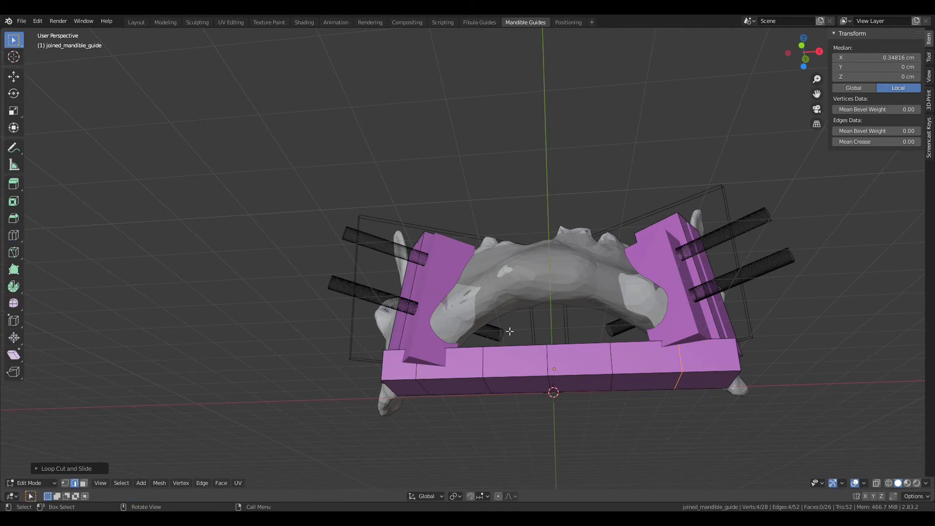
{"action": "middle_click_drag", "start_coordinate": [509, 332], "coordinate": [180, 233]}
{"action": "left_click", "coordinate": [498, 364]}
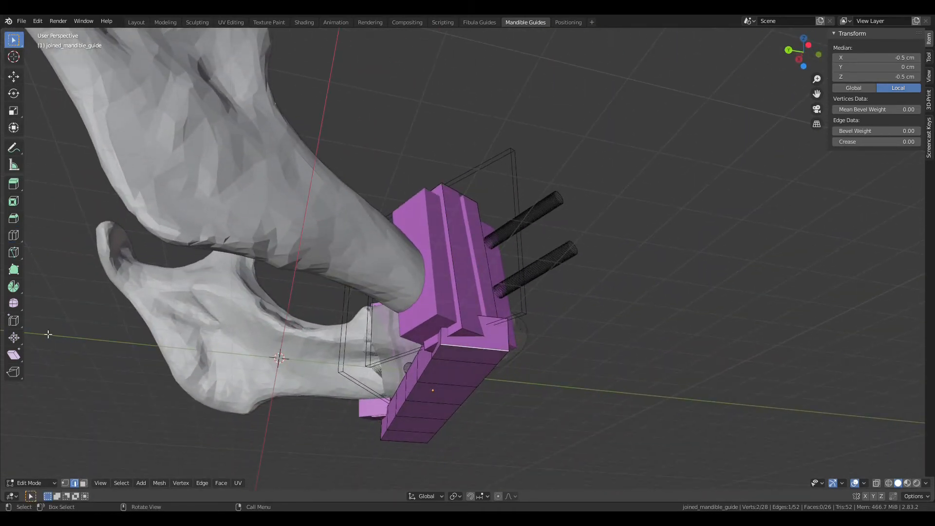
{"action": "left_click", "coordinate": [84, 483]}
{"action": "middle_click_drag", "start_coordinate": [364, 461], "coordinate": [315, 454], "text": "shift"}
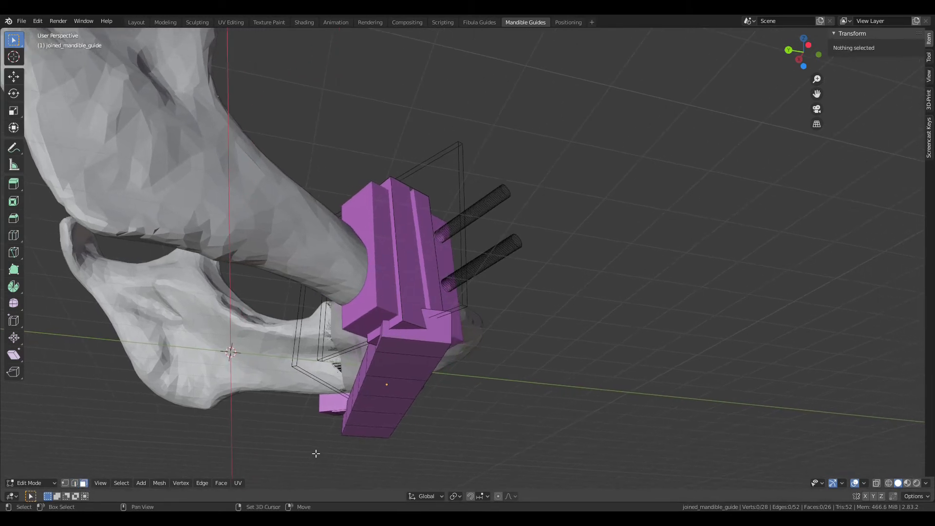
{"action": "left_click", "coordinate": [436, 341]}
{"action": "middle_click_drag", "start_coordinate": [436, 341], "coordinate": [419, 341]}
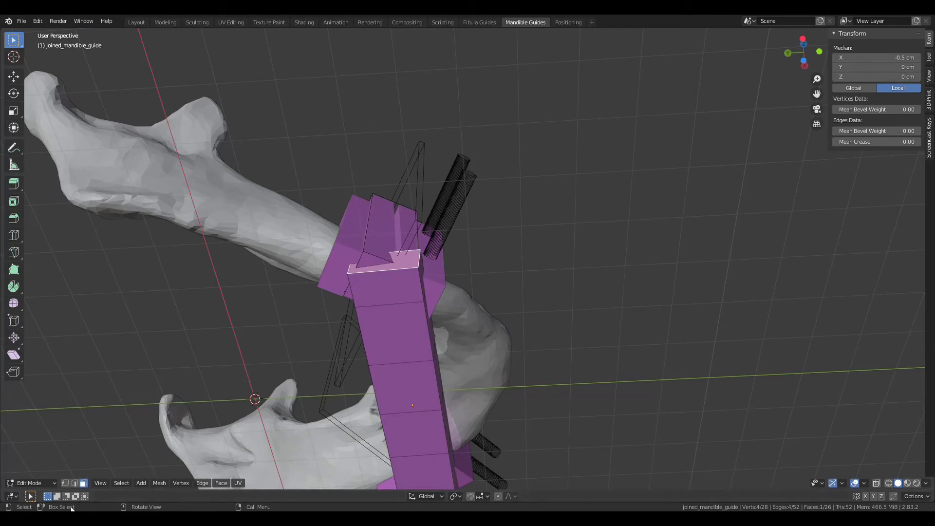
Step: Select the edge loop nearest mandible_guide_end and rotate it about -25° around the global Z axis
{"action": "left_click", "coordinate": [75, 483]}
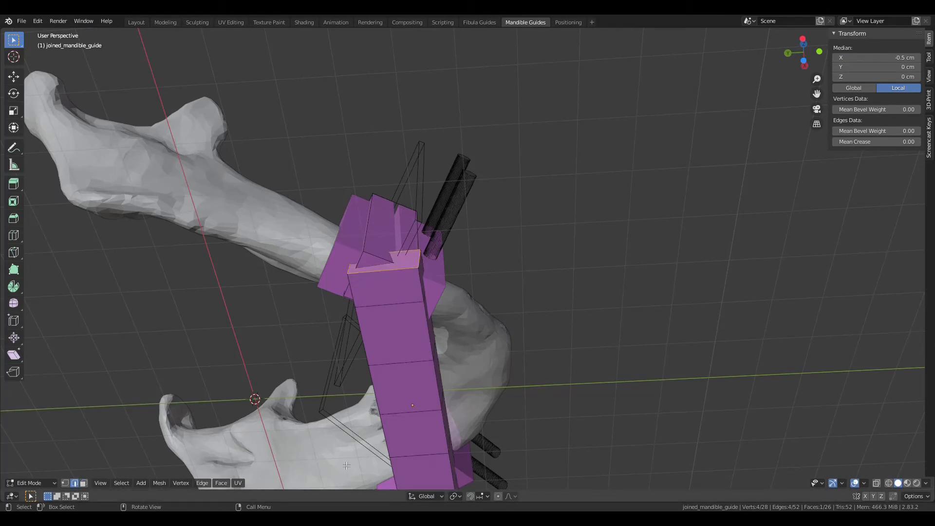
{"action": "left_click", "coordinate": [410, 307], "text": "alt"}
{"action": "middle_click_drag", "start_coordinate": [418, 308], "coordinate": [432, 319]}
{"action": "key", "text": "r"}
{"action": "key", "text": "z"}
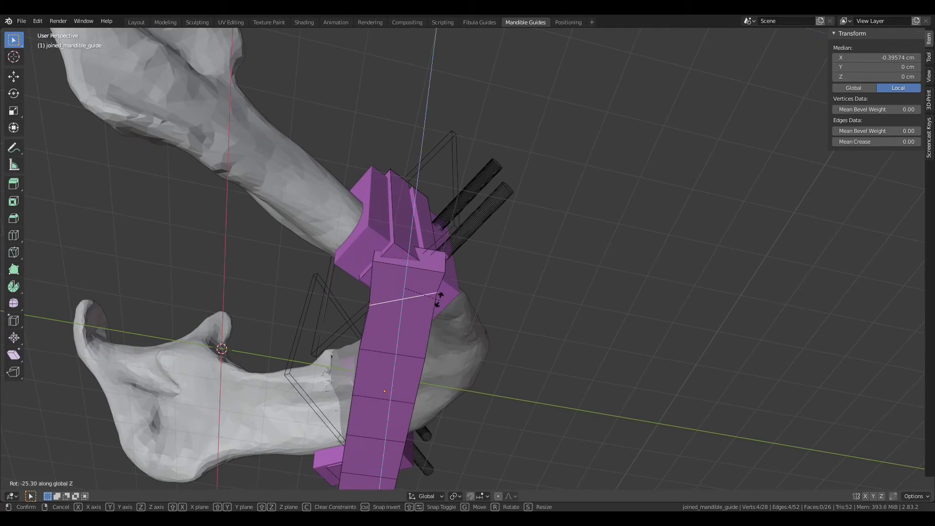
{"action": "left_click", "coordinate": [441, 301]}
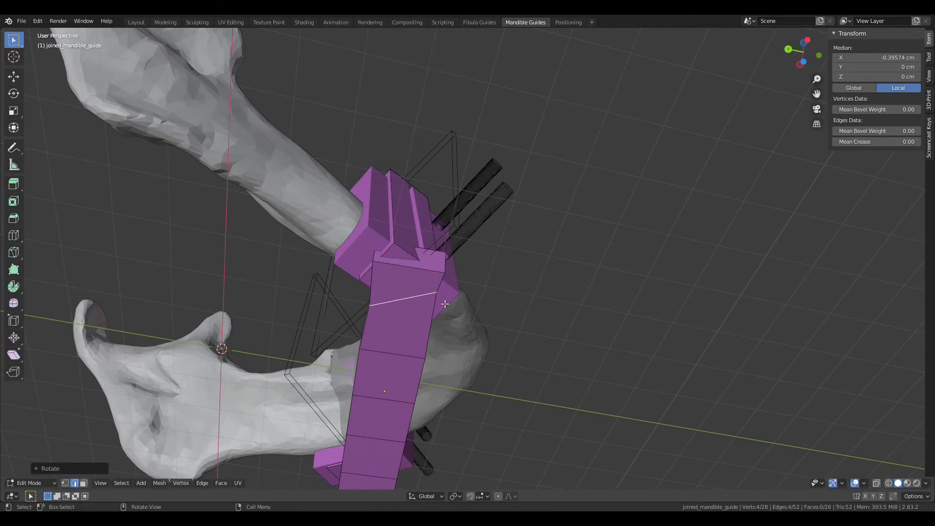
Step: From the bottom view, move this edge loop toward the front of the mandible and turn it to follow the arch
{"action": "key", "text": "ctrl+KP_7"}
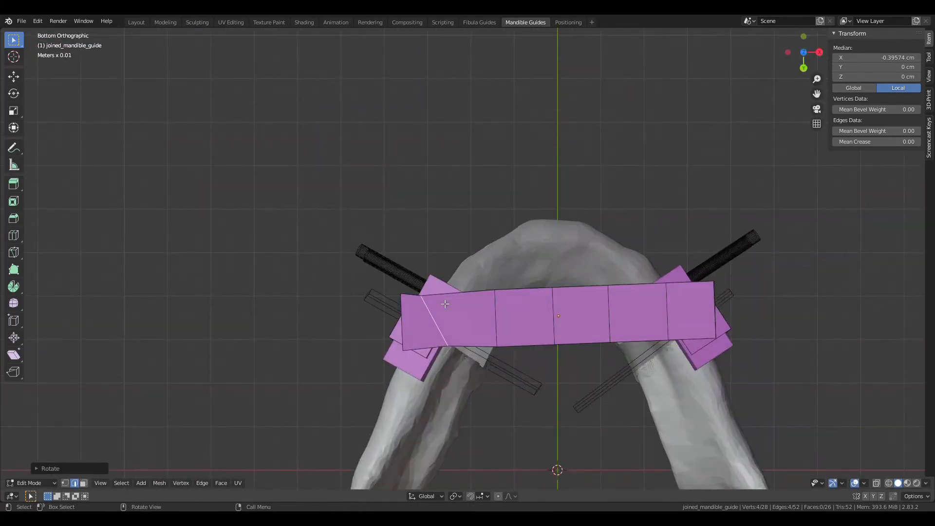
{"action": "key", "text": "g"}
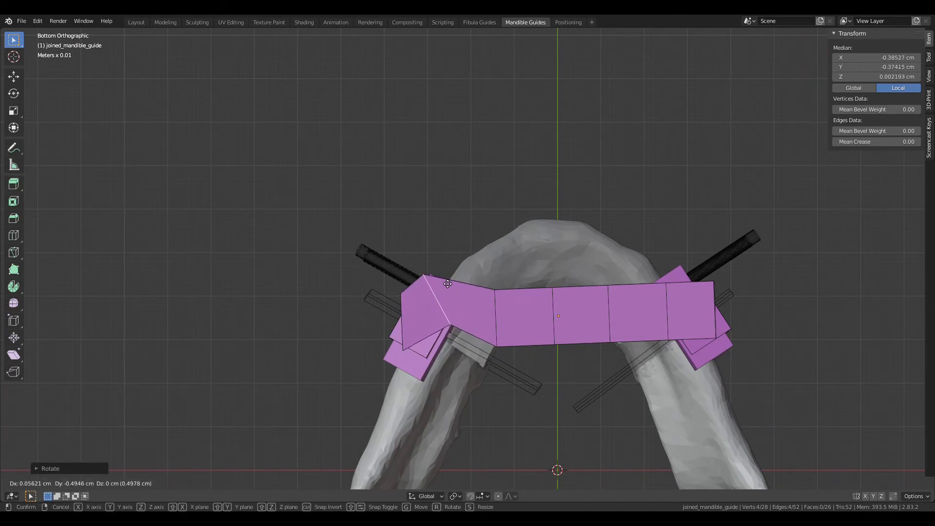
{"action": "left_click", "coordinate": [446, 282]}
{"action": "key", "text": "r"}
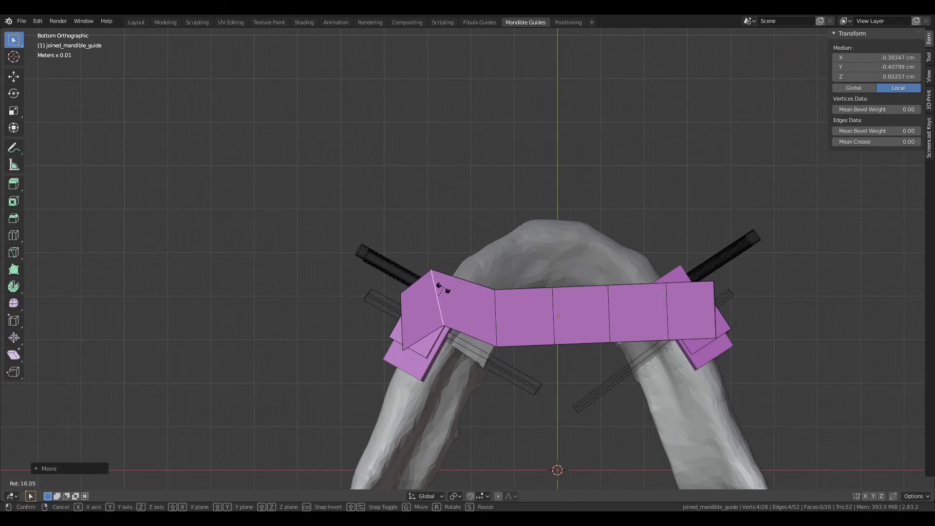
{"action": "left_click", "coordinate": [448, 288]}
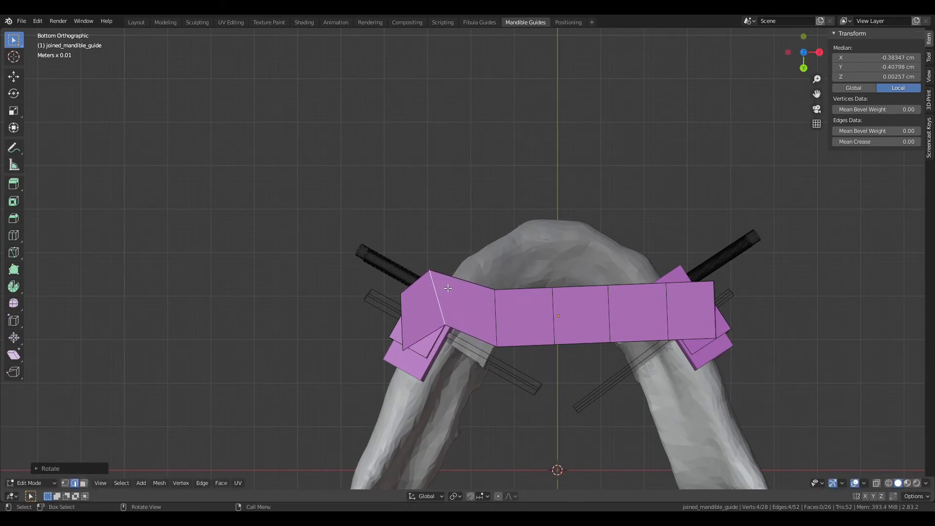
Step: Move the second edge loop from mandible_guide_end about 1 cm toward the front of the mandible
{"action": "left_click", "coordinate": [499, 308]}
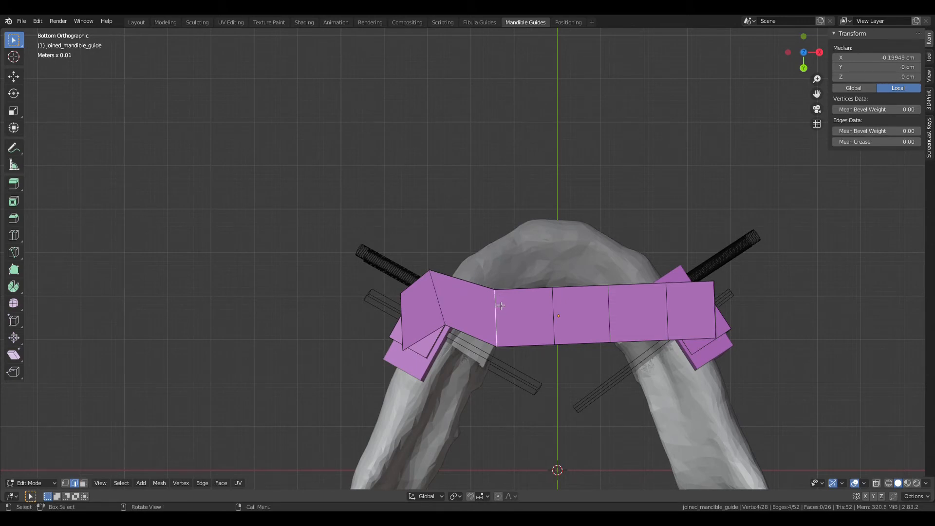
{"action": "key", "text": "g"}
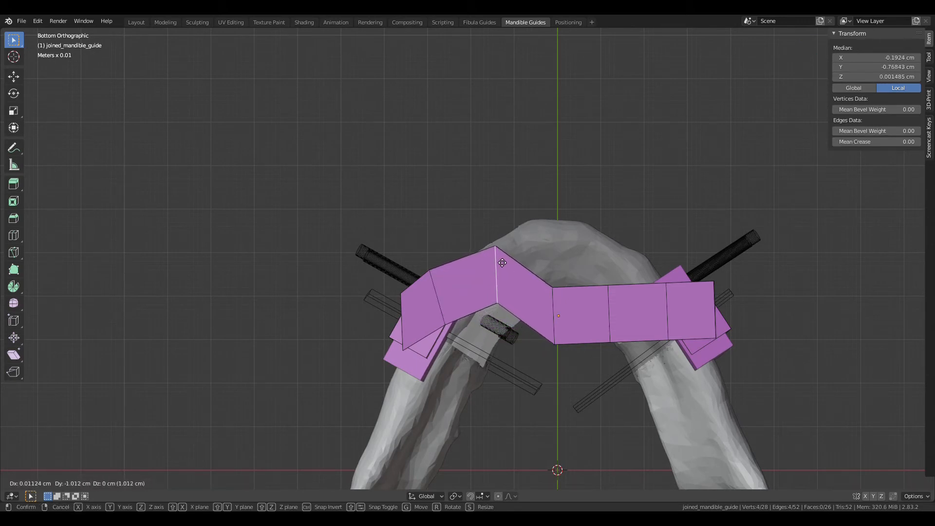
{"action": "left_click", "coordinate": [502, 262]}
Step: Move the bar's middle edge loop forward to the front of the mandible arch and rotate it about 4° around global Z
{"action": "left_click", "coordinate": [557, 311]}
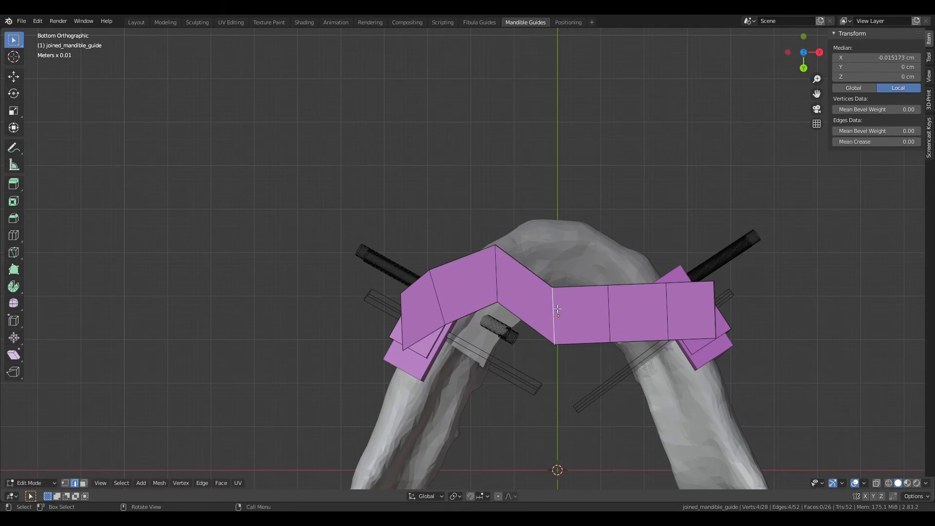
{"action": "key", "text": "g"}
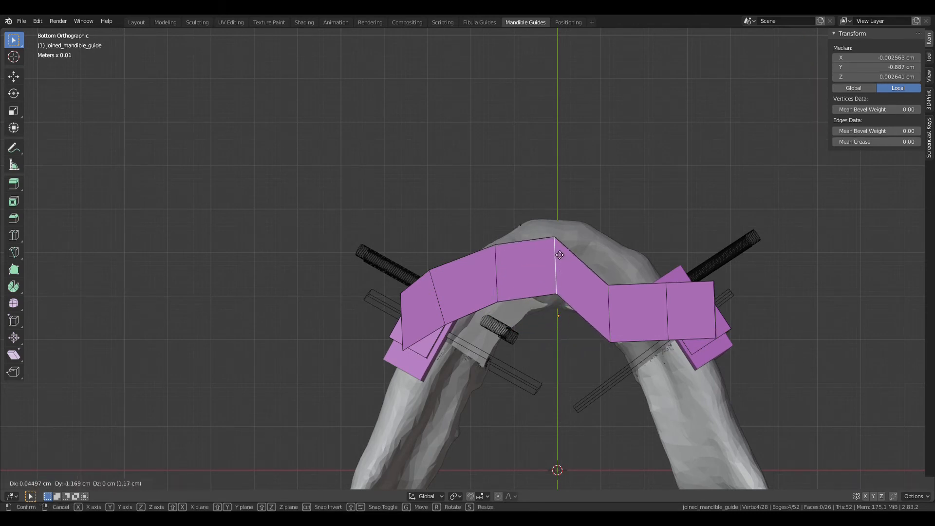
{"action": "left_click", "coordinate": [561, 246]}
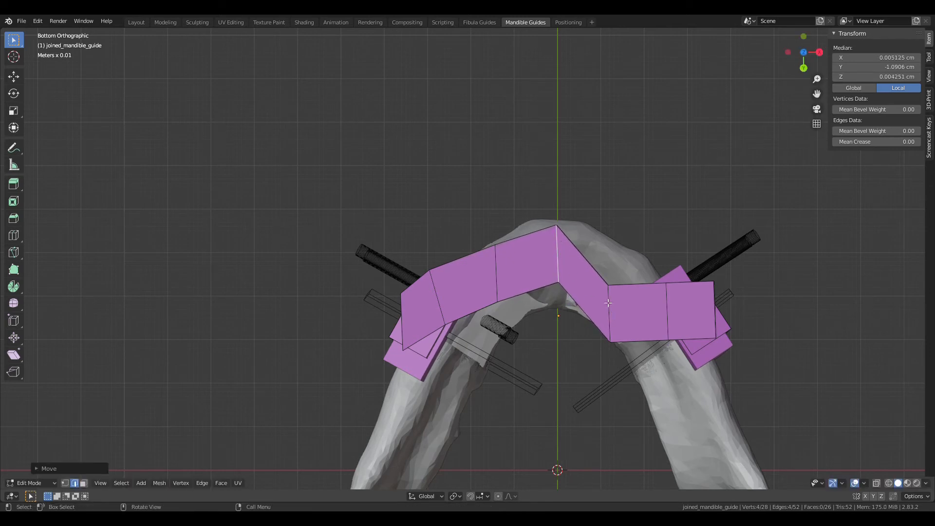
{"action": "key", "text": "r"}
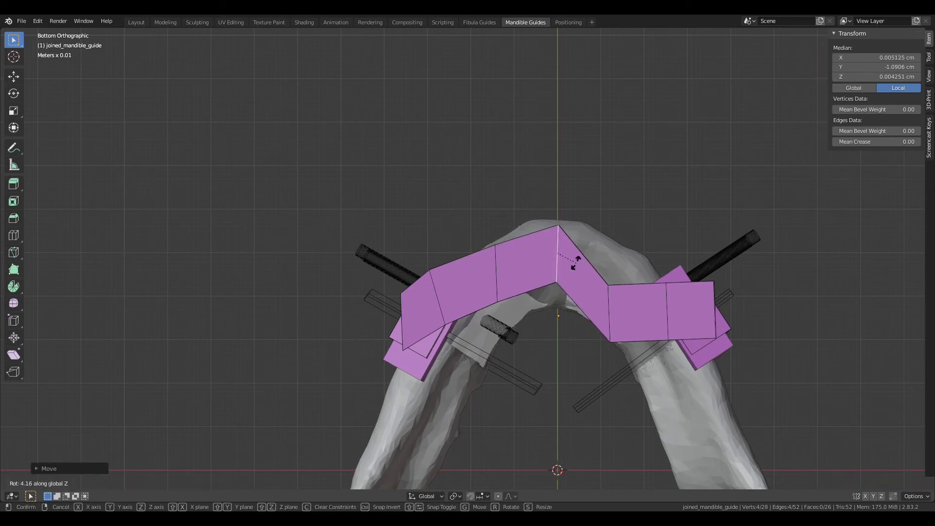
{"action": "left_click", "coordinate": [576, 264]}
Step: Rotate the edge loop just past the middle slightly and move it about 0.9 cm forward to follow the arch
{"action": "left_click", "coordinate": [613, 311]}
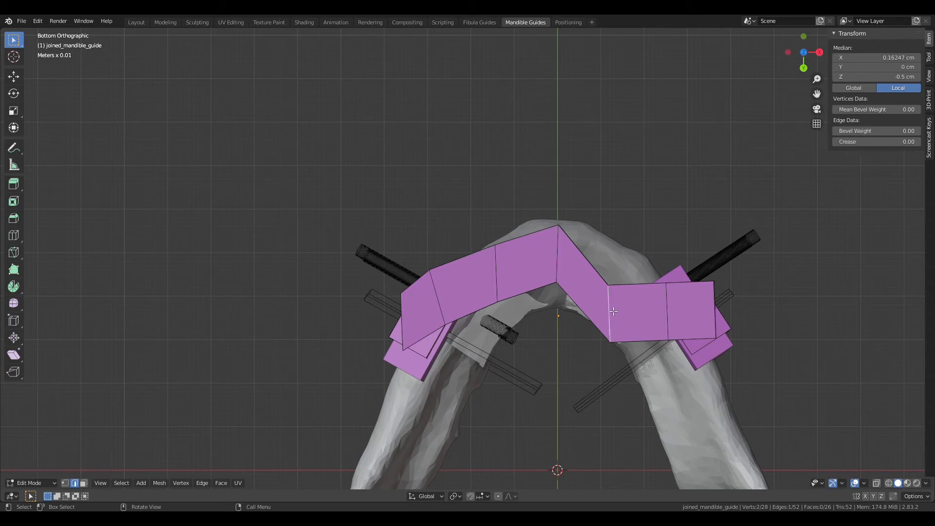
{"action": "key", "text": "r"}
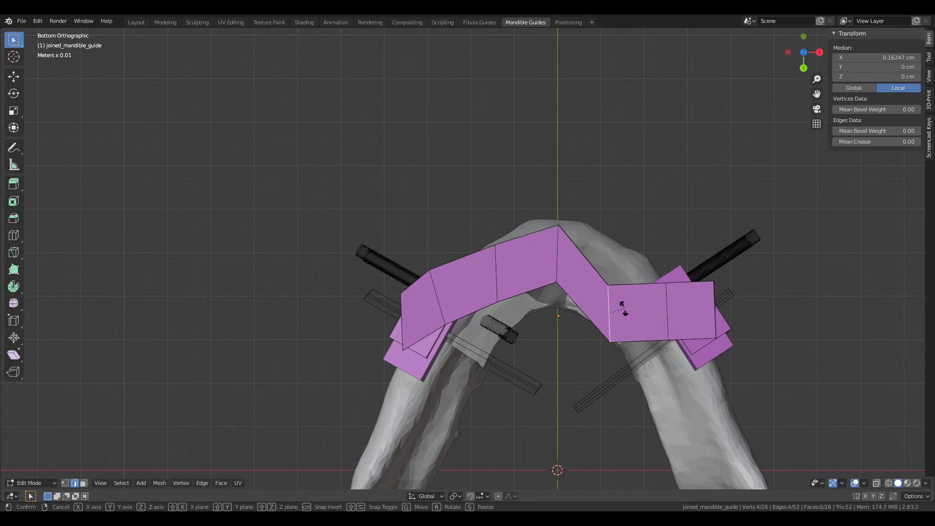
{"action": "left_click", "coordinate": [621, 311]}
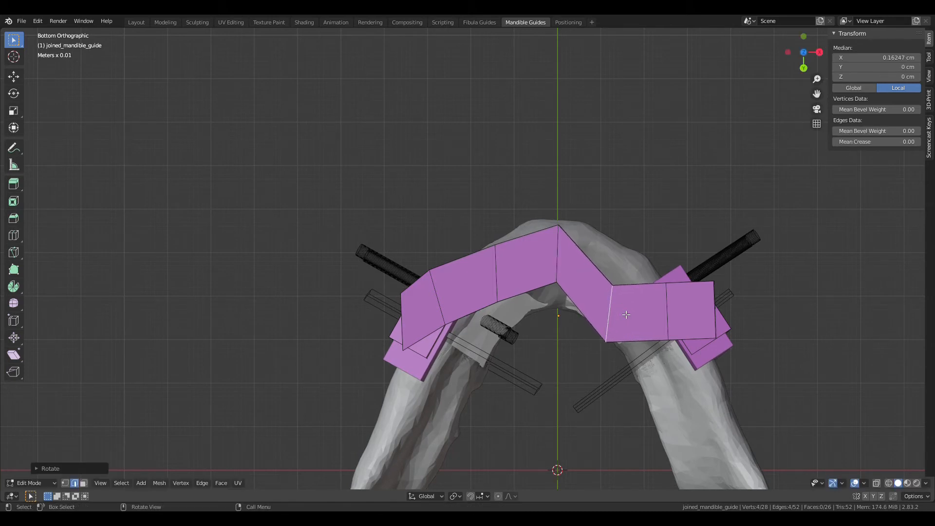
{"action": "key", "text": "g"}
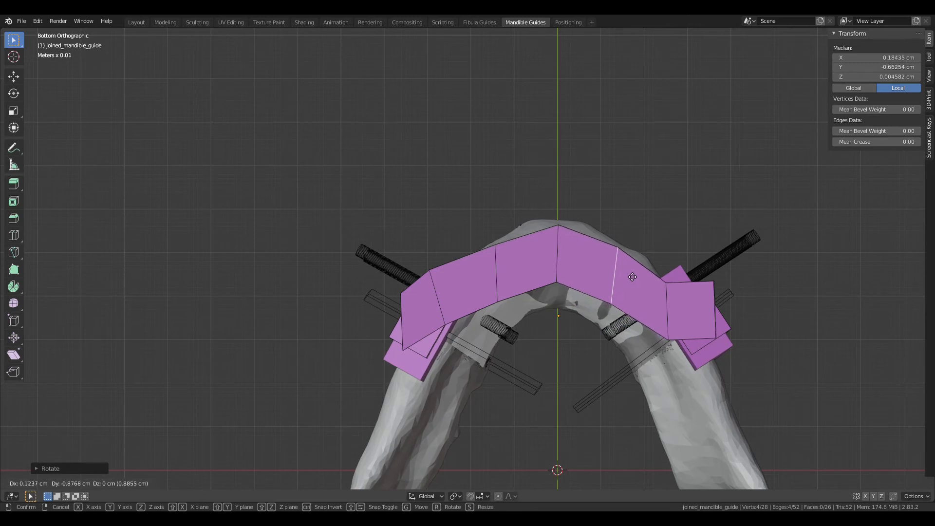
{"action": "left_click", "coordinate": [633, 274]}
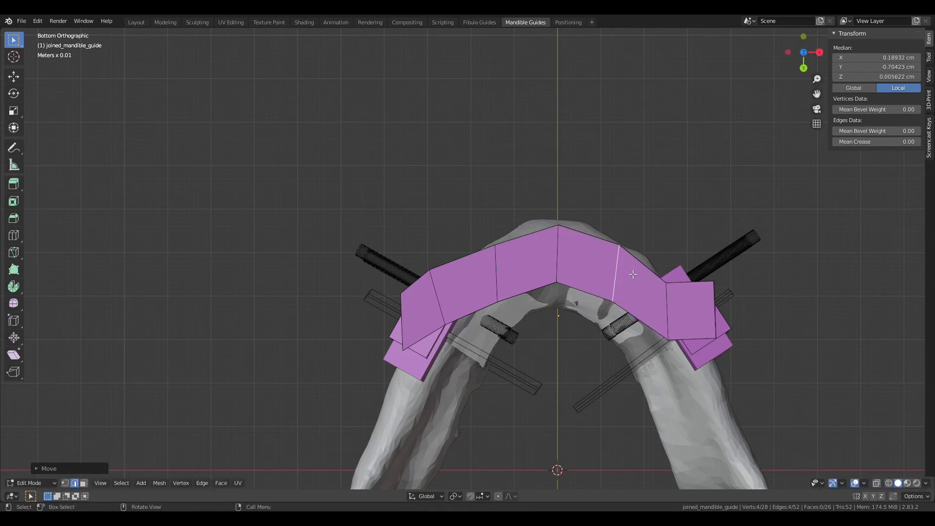
Step: Rotate the last inner edge loop, beside the opposite guide, about 9° around global Z and move it forward along the arch
{"action": "left_click", "coordinate": [670, 300]}
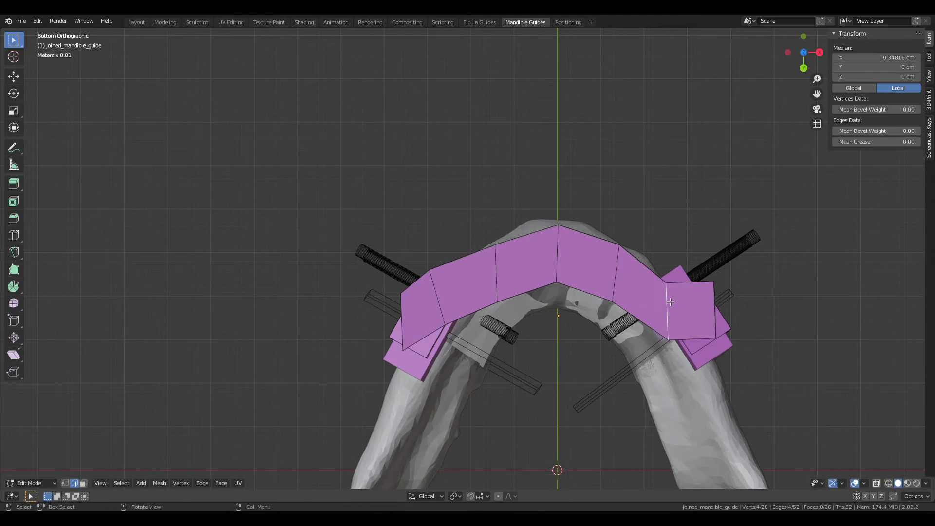
{"action": "key", "text": "r"}
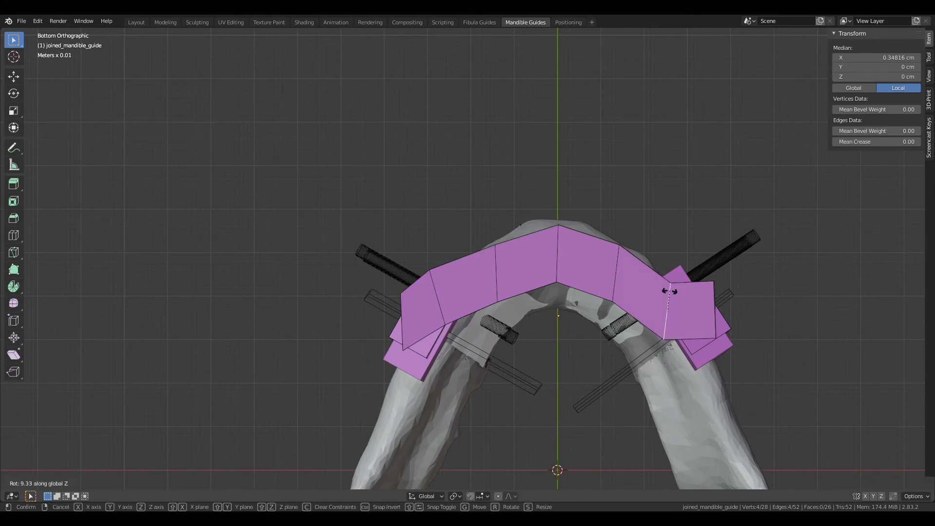
{"action": "left_click", "coordinate": [671, 291]}
{"action": "key", "text": "g"}
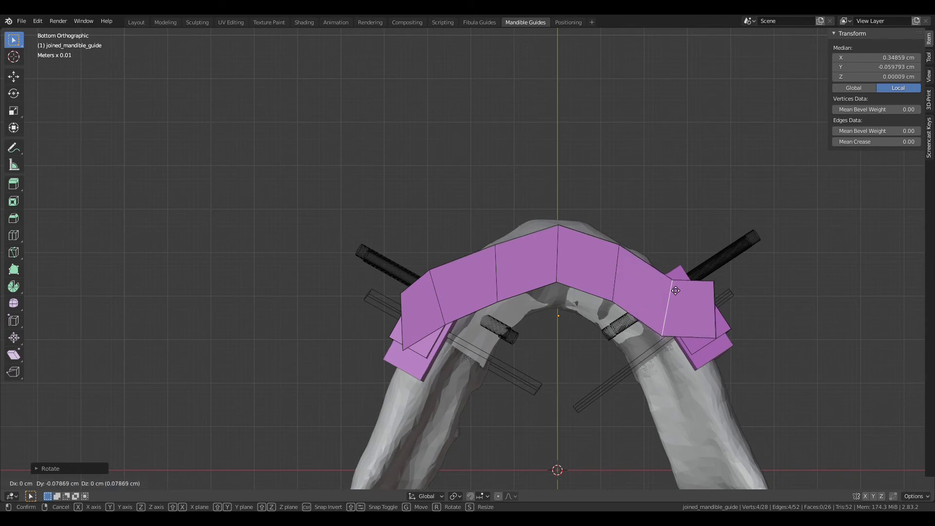
{"action": "left_click", "coordinate": [673, 277]}
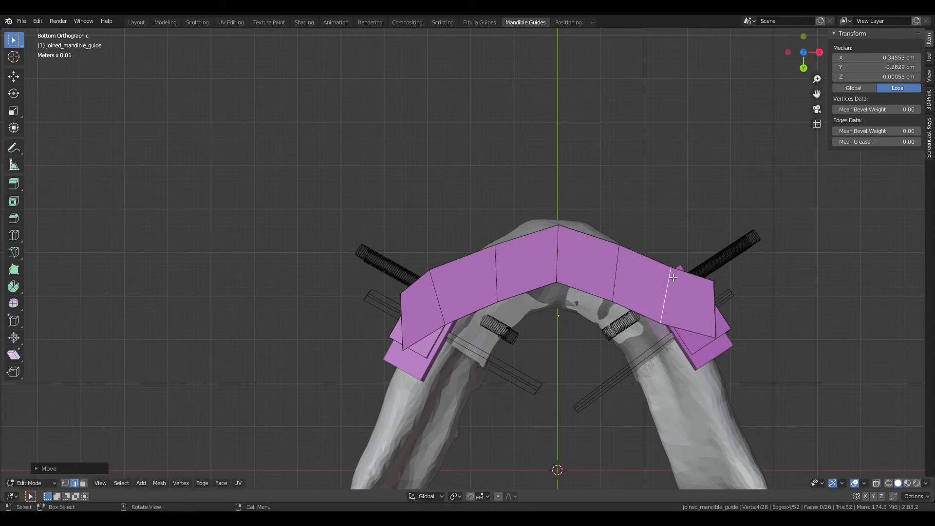
Step: Select the bar's end face beside mandible_guide_end and rotate it roughly perpendicular to the mandible body as seen from below
{"action": "left_click", "coordinate": [406, 314]}
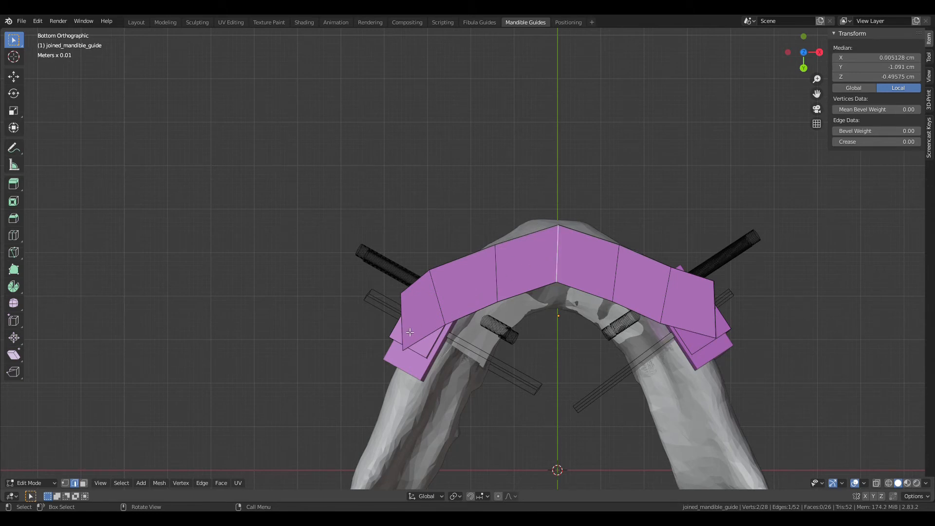
{"action": "middle_click_drag", "start_coordinate": [448, 309], "coordinate": [509, 354]}
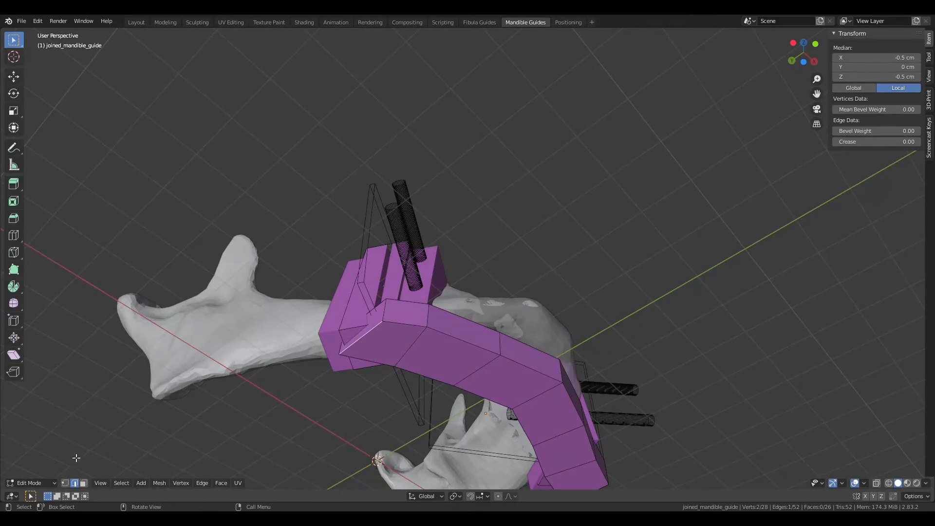
{"action": "left_click", "coordinate": [81, 485]}
{"action": "left_click", "coordinate": [379, 325]}
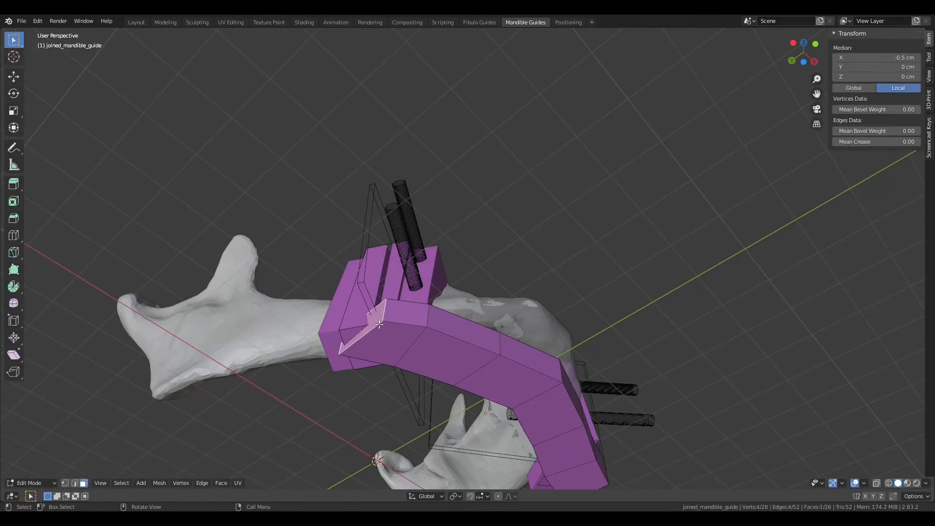
{"action": "key", "text": "ctrl+KP_1"}
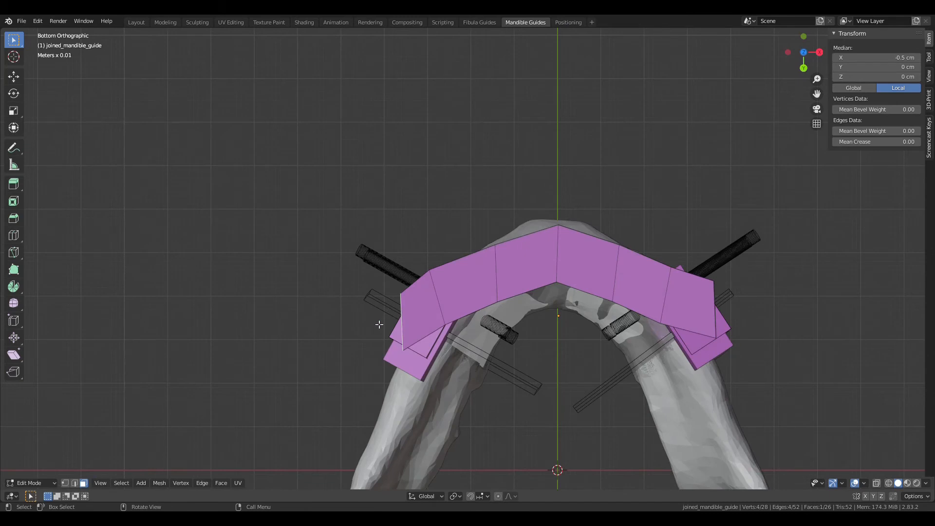
{"action": "key", "text": "r"}
{"action": "left_click", "coordinate": [460, 318]}
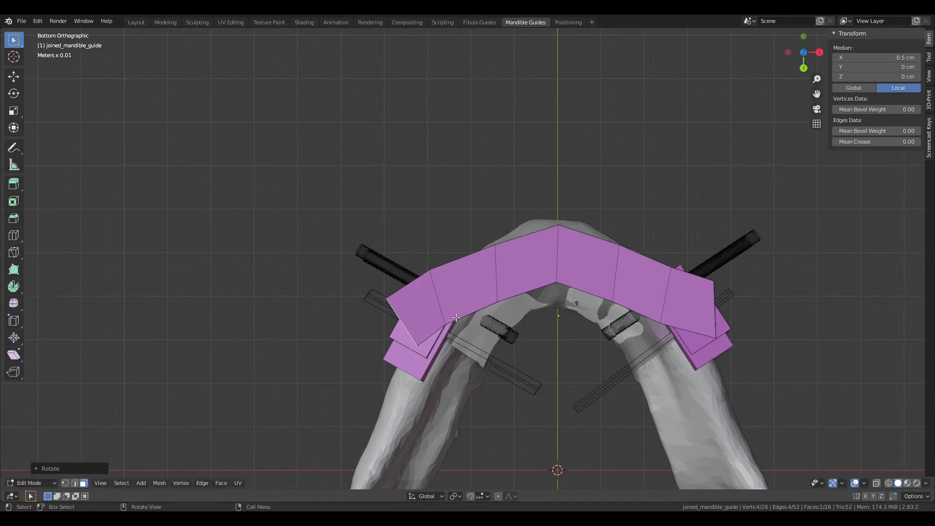
Step: Move that end face back along the mandible to a local Y of about 0.87 cm and rotate it parallel to the guide's back edge
{"action": "key", "text": "g"}
{"action": "left_click", "coordinate": [455, 360]}
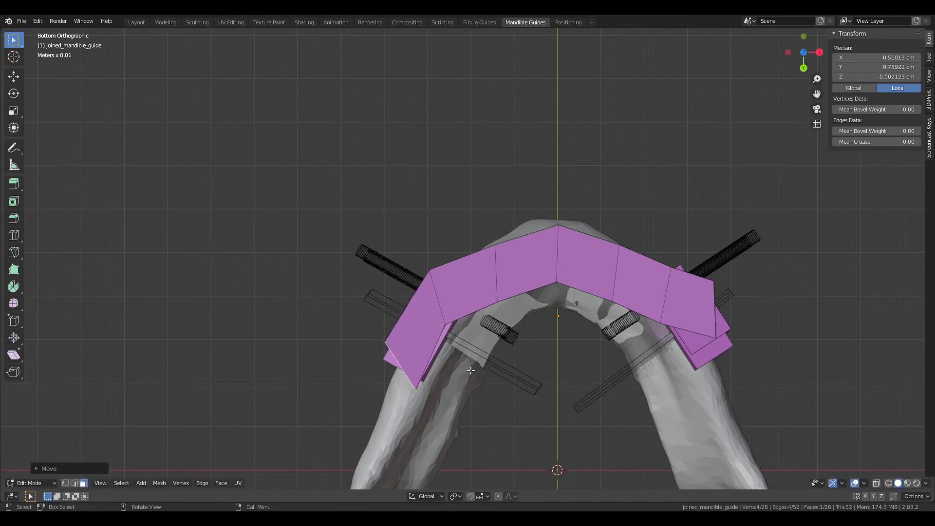
{"action": "key", "text": "r"}
{"action": "left_click", "coordinate": [489, 328]}
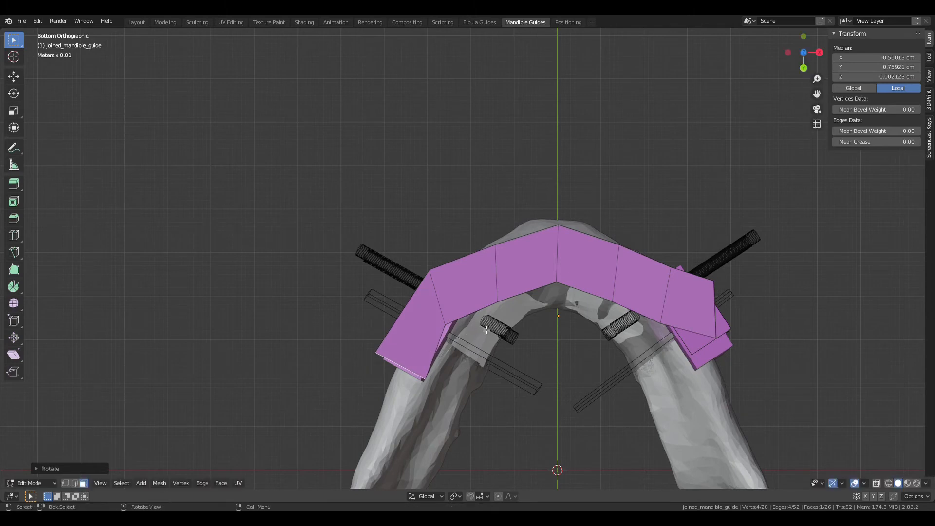
{"action": "key", "text": "g"}
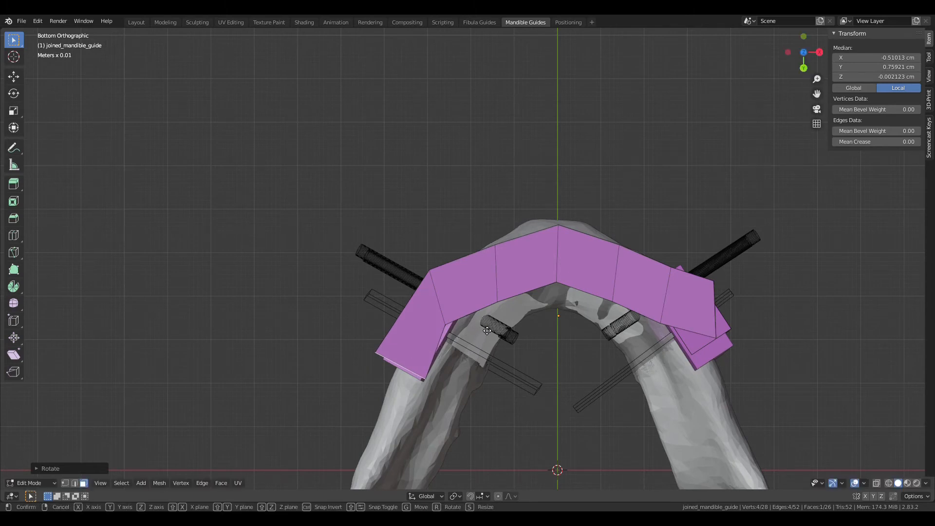
{"action": "left_click", "coordinate": [488, 337]}
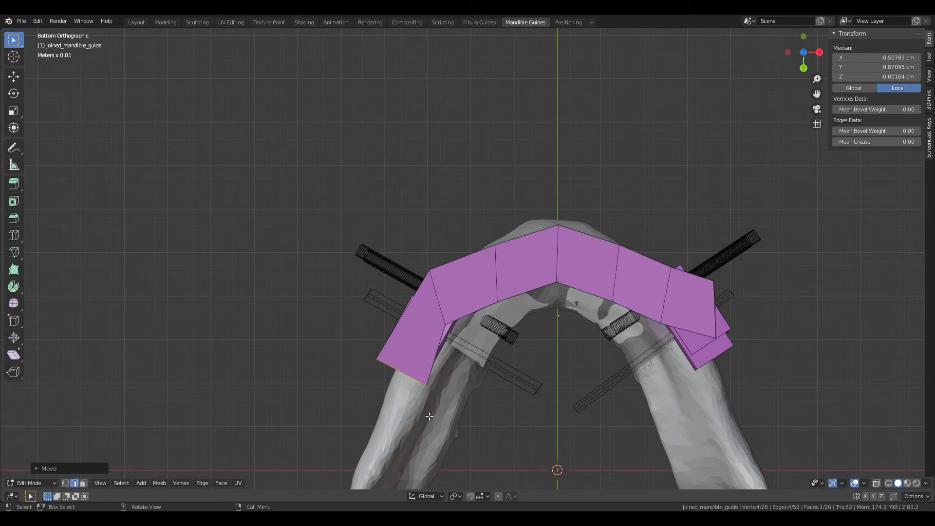
Step: Rotate the edge loop nearest the finished end face about 25° and shift it slightly to form the bar's corner
{"action": "left_click", "coordinate": [451, 315], "text": "alt"}
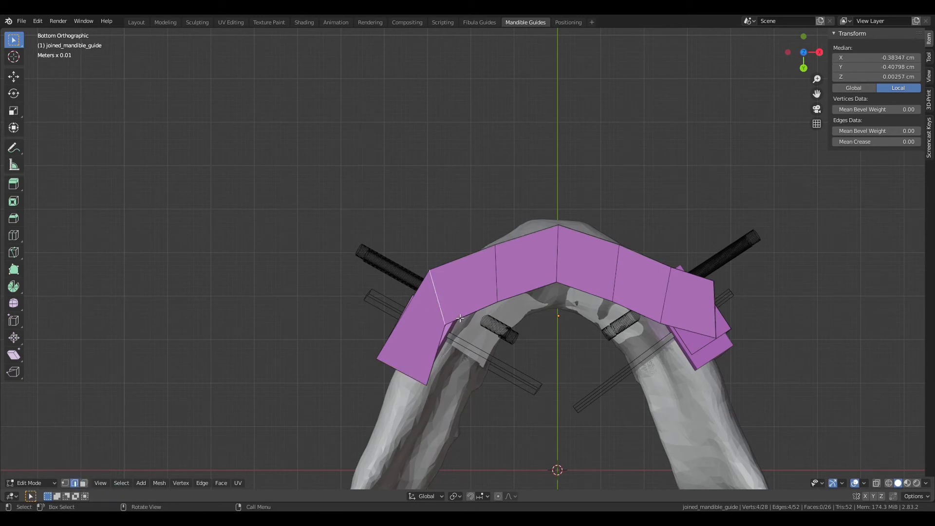
{"action": "key", "text": "r"}
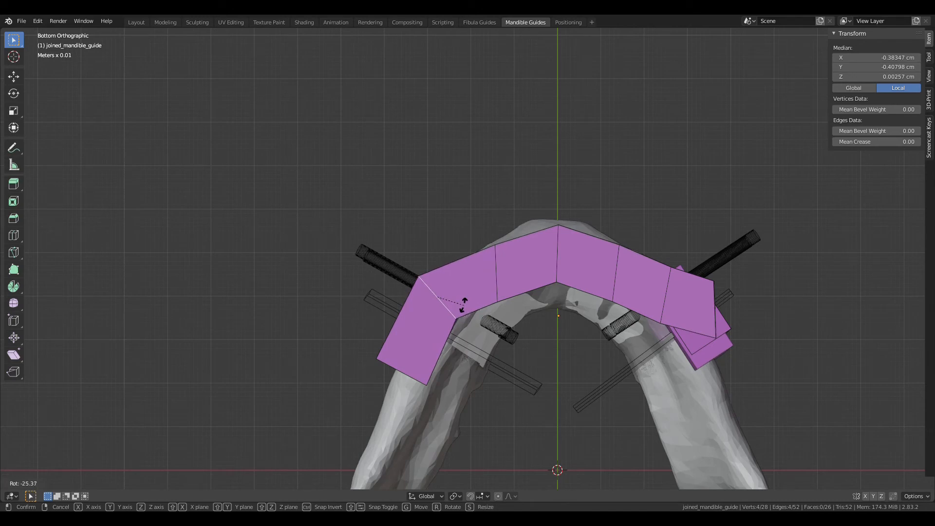
{"action": "left_click", "coordinate": [466, 307]}
{"action": "key", "text": "g"}
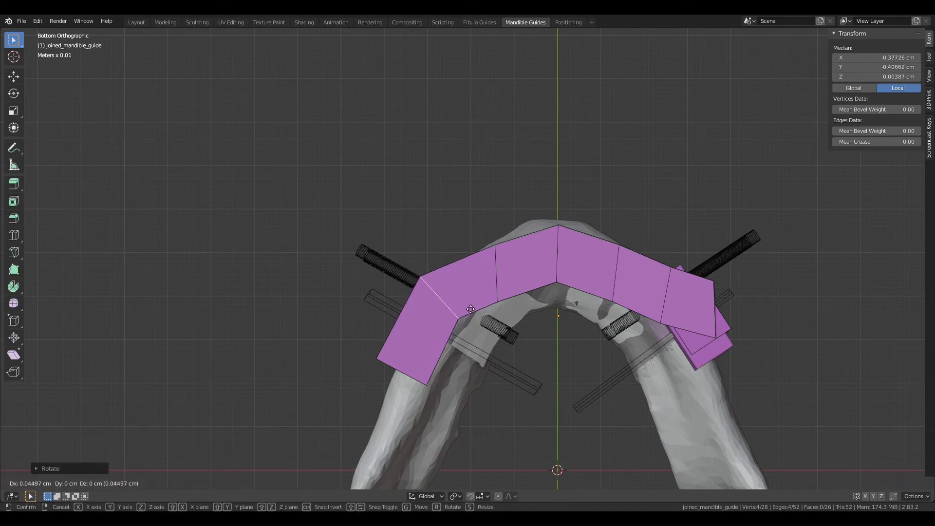
{"action": "left_click", "coordinate": [469, 309]}
Step: Move the inner side face of the bar's end segment about 0.05 cm toward the outside in the bottom view
{"action": "middle_click_drag", "start_coordinate": [421, 351], "coordinate": [551, 345]}
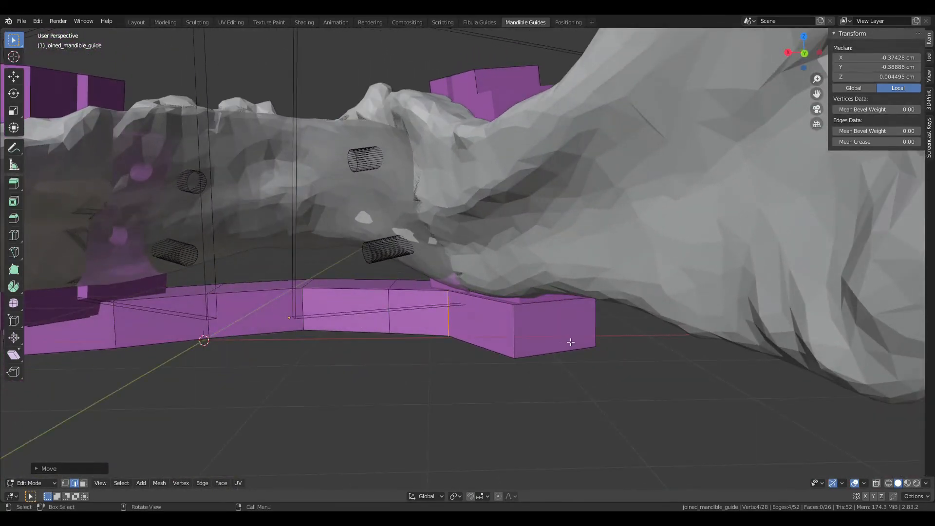
{"action": "scroll", "coordinate": [551, 344], "scroll_direction": "up", "scroll_amount": 3}
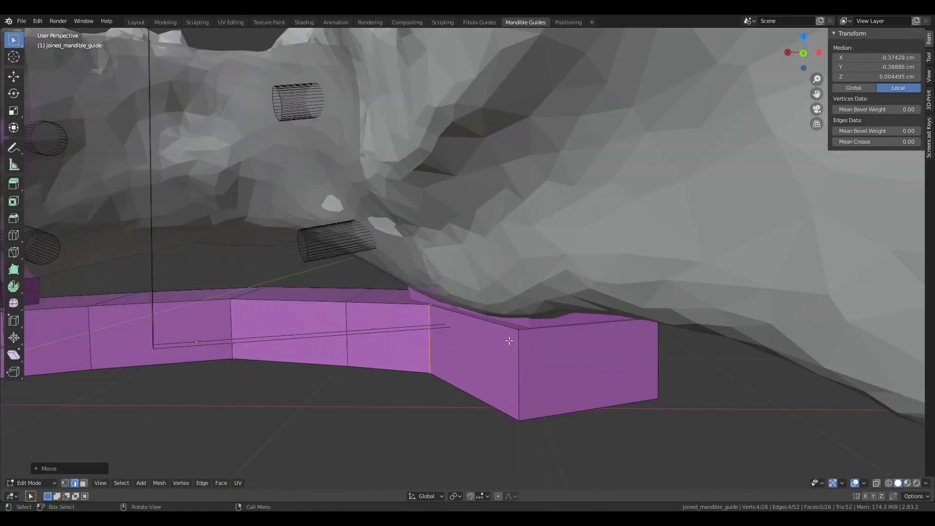
{"action": "scroll", "coordinate": [509, 341], "scroll_direction": "down", "scroll_amount": 1}
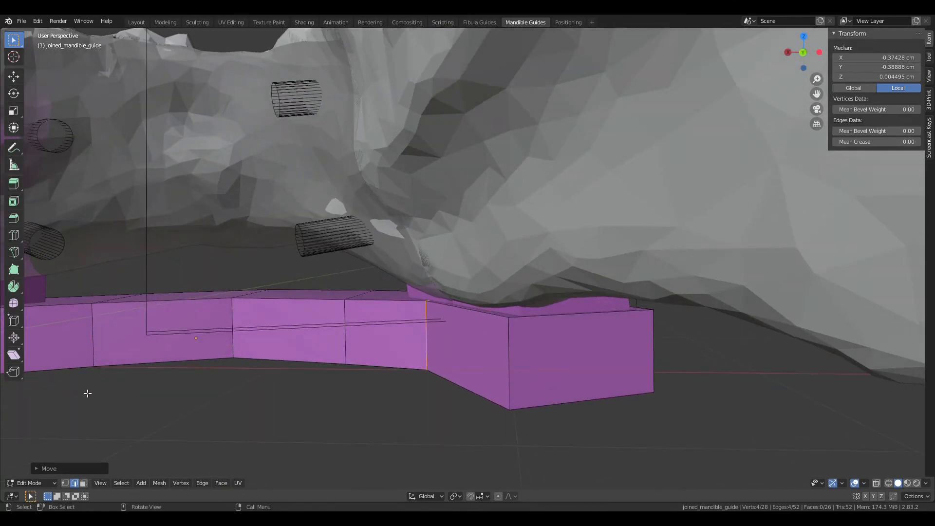
{"action": "left_click", "coordinate": [85, 482]}
{"action": "left_click", "coordinate": [473, 359]}
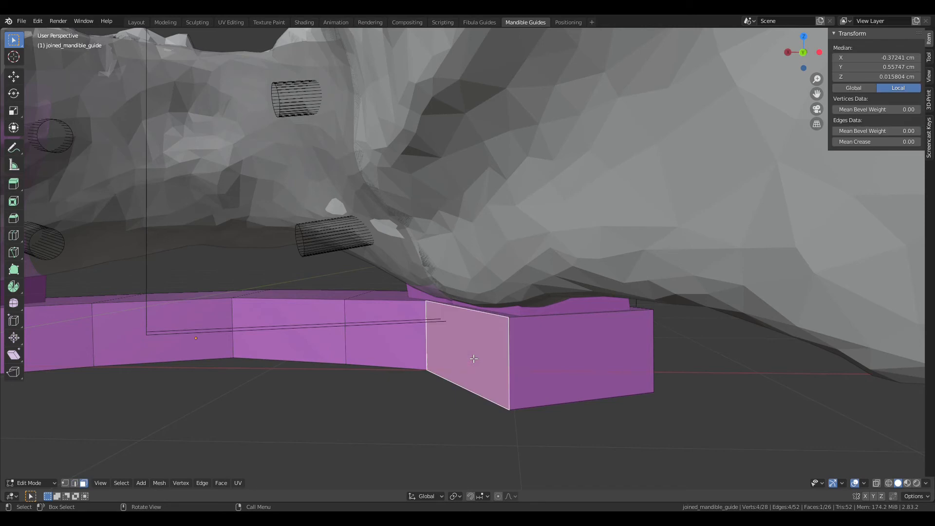
{"action": "key", "text": "ctrl+KP_7"}
{"action": "scroll", "coordinate": [512, 382], "scroll_direction": "down", "scroll_amount": 4, "text": "shift"}
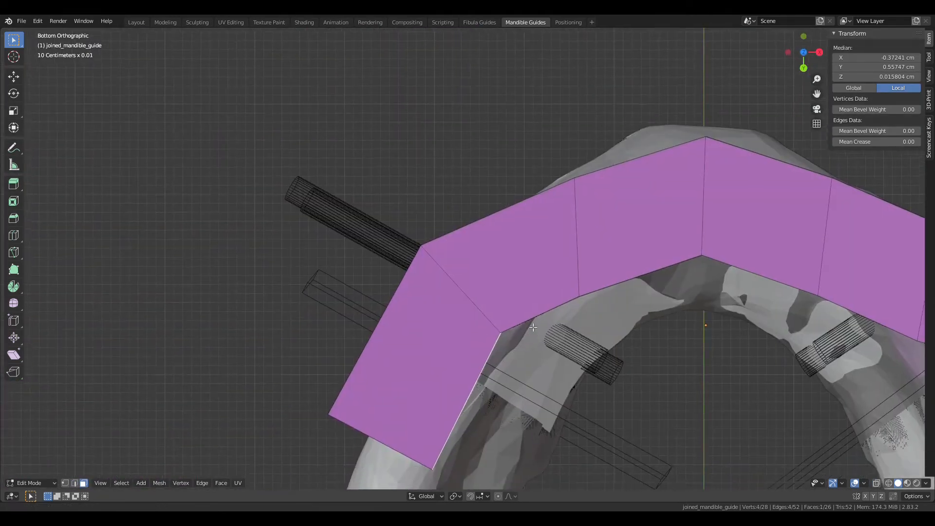
{"action": "key", "text": "g"}
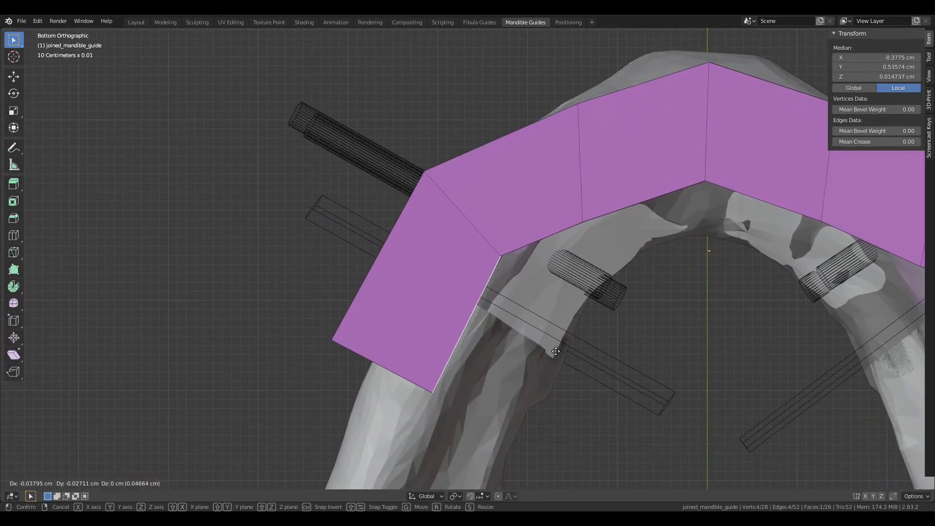
{"action": "left_click", "coordinate": [556, 352]}
Step: Rotate the edge loop at the corner of the bar's end segment slightly to even out the bend
{"action": "middle_click_drag", "start_coordinate": [556, 352], "coordinate": [479, 324]}
{"action": "scroll", "coordinate": [599, 278], "scroll_direction": "up", "scroll_amount": 2}
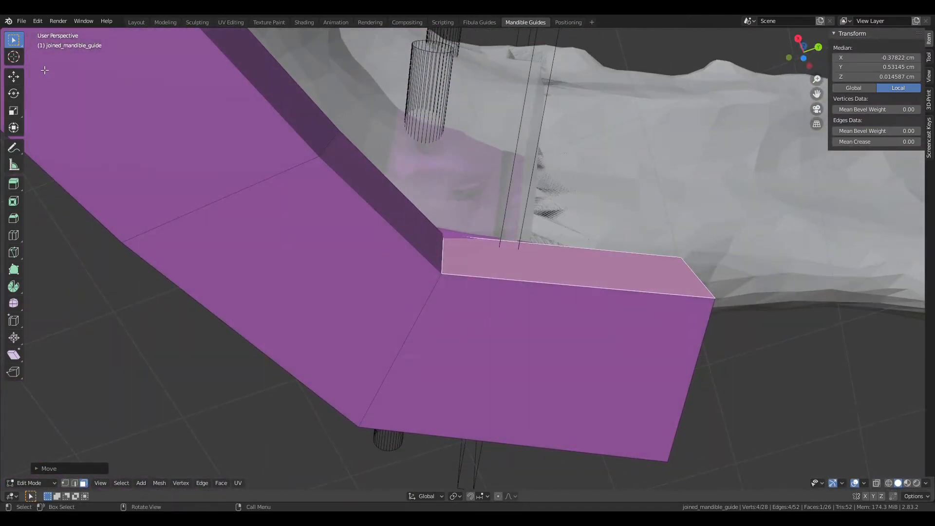
{"action": "left_click", "coordinate": [74, 483]}
{"action": "left_click", "coordinate": [387, 351]}
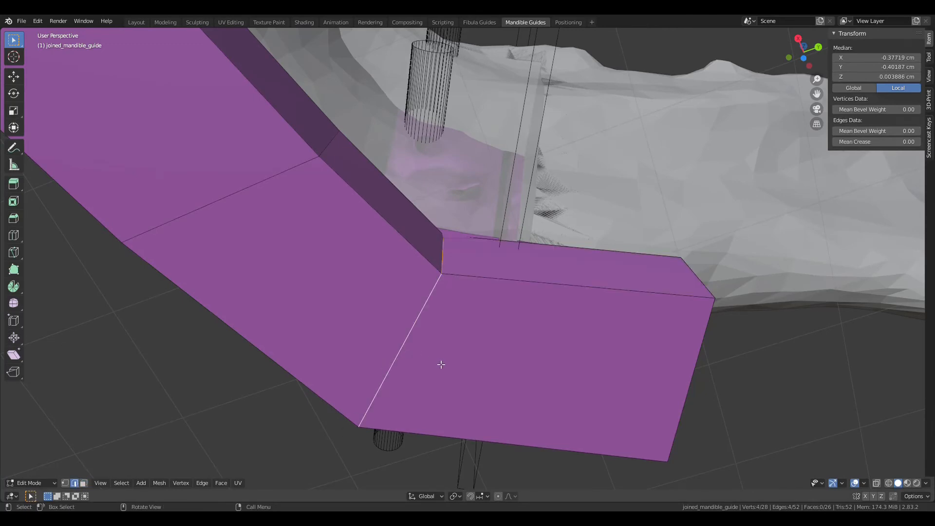
{"action": "key", "text": "r"}
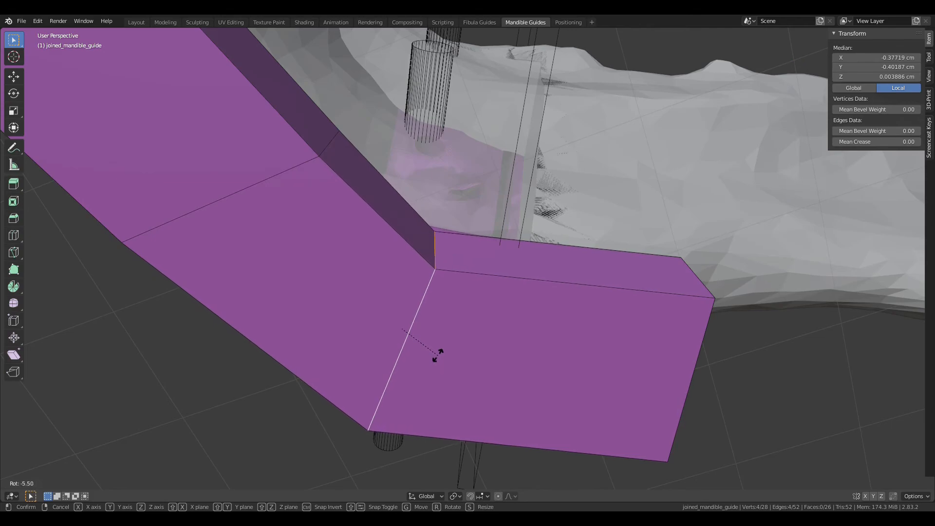
{"action": "left_click", "coordinate": [484, 330]}
Step: Leave mesh editing and lower the whole joined_mandible_guide in two small moves along global Z, keeping it overlapping the guide bases
{"action": "middle_click_drag", "start_coordinate": [485, 330], "coordinate": [404, 354]}
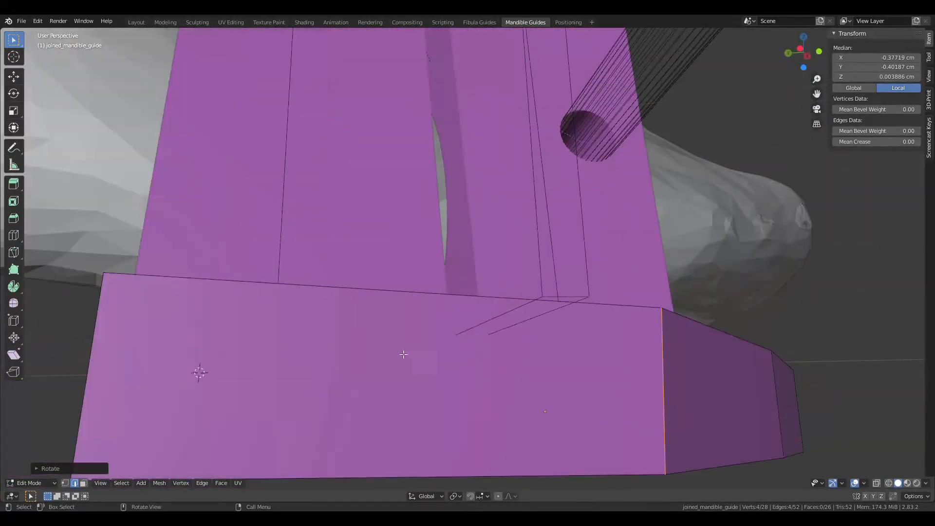
{"action": "middle_click_drag", "start_coordinate": [560, 355], "coordinate": [659, 344]}
{"action": "key", "text": "Tab"}
{"action": "key", "text": "g"}
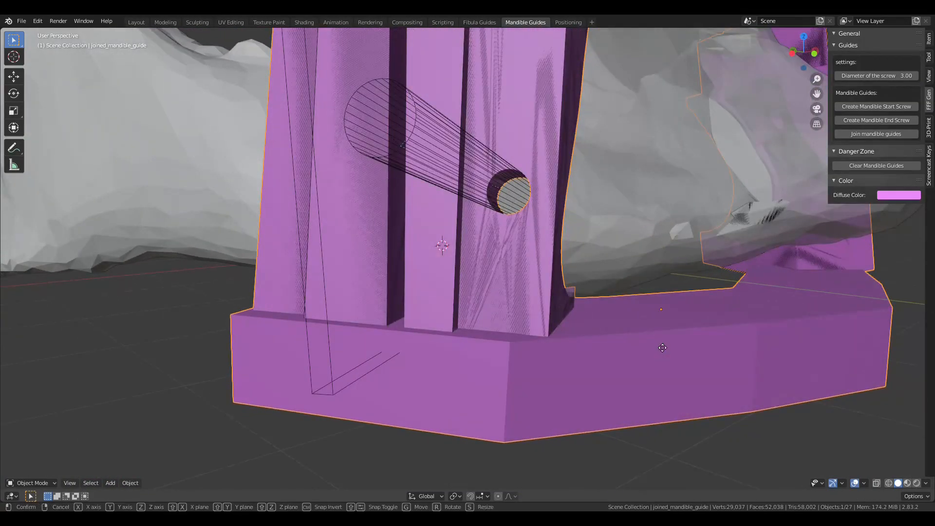
{"action": "key", "text": "z"}
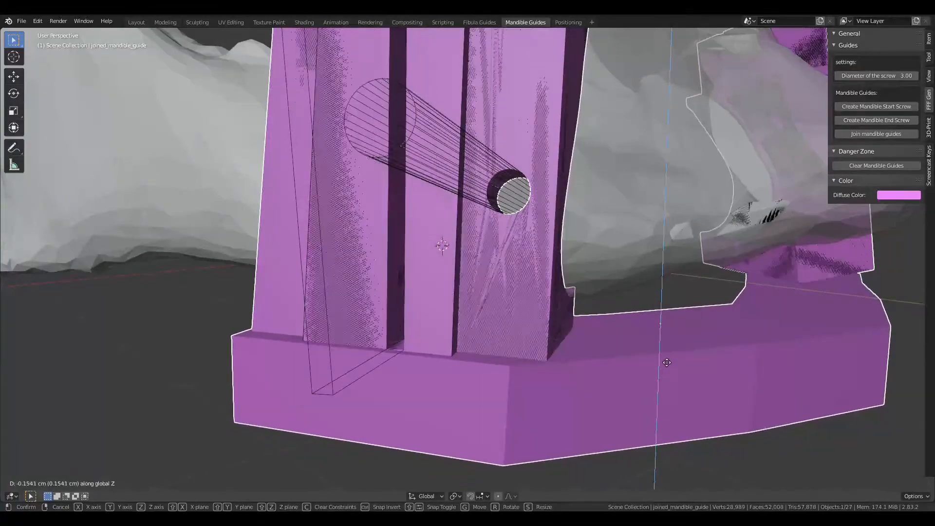
{"action": "left_click", "coordinate": [519, 354]}
{"action": "middle_click_drag", "start_coordinate": [518, 355], "coordinate": [745, 343]}
{"action": "scroll", "coordinate": [542, 347], "scroll_direction": "up", "scroll_amount": 3}
{"action": "key", "text": "g"}
{"action": "key", "text": "z"}
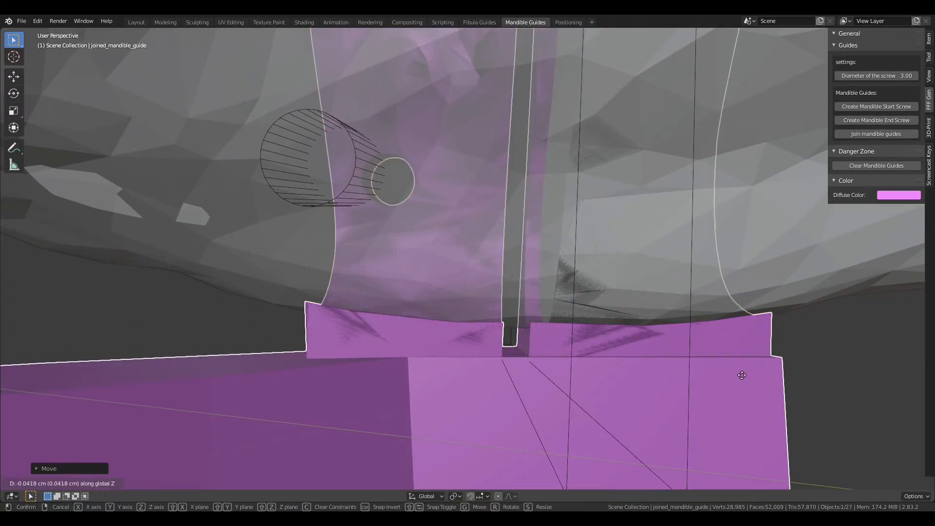
{"action": "left_click", "coordinate": [742, 376]}
Step: Return to mesh editing and move the outer side face of the bar's end segment along its local X axis
{"action": "middle_click_drag", "start_coordinate": [740, 373], "coordinate": [542, 357]}
{"action": "key", "text": "Tab"}
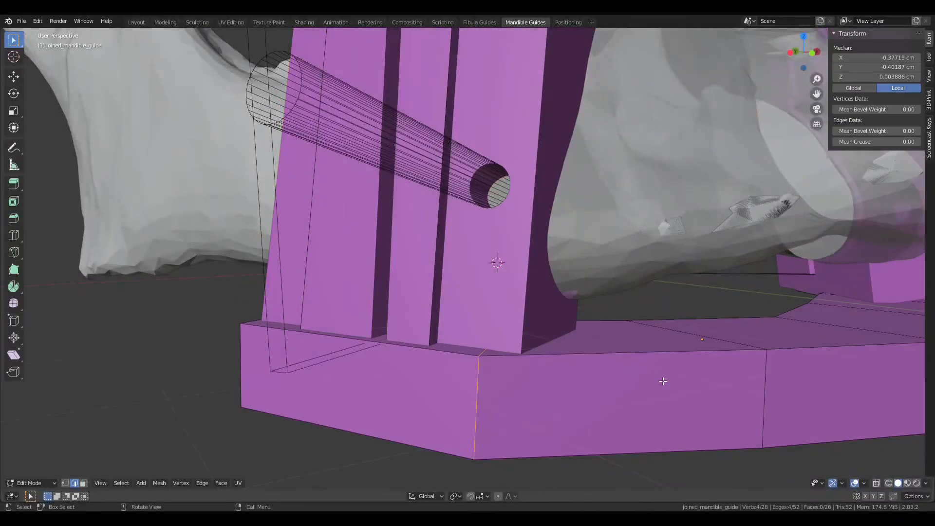
{"action": "middle_click_drag", "start_coordinate": [681, 384], "coordinate": [767, 388]}
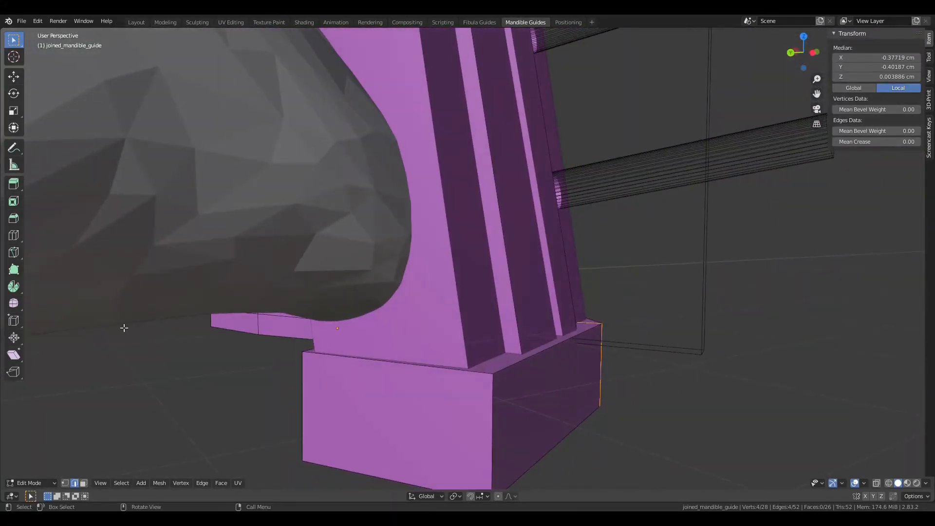
{"action": "left_click", "coordinate": [83, 482]}
{"action": "left_click", "coordinate": [578, 401]}
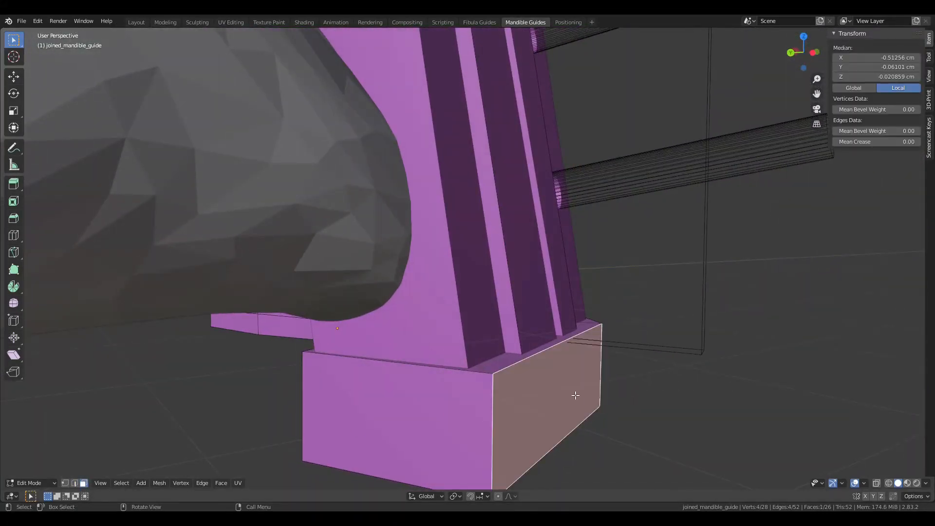
{"action": "middle_click_drag", "start_coordinate": [576, 396], "coordinate": [584, 394]}
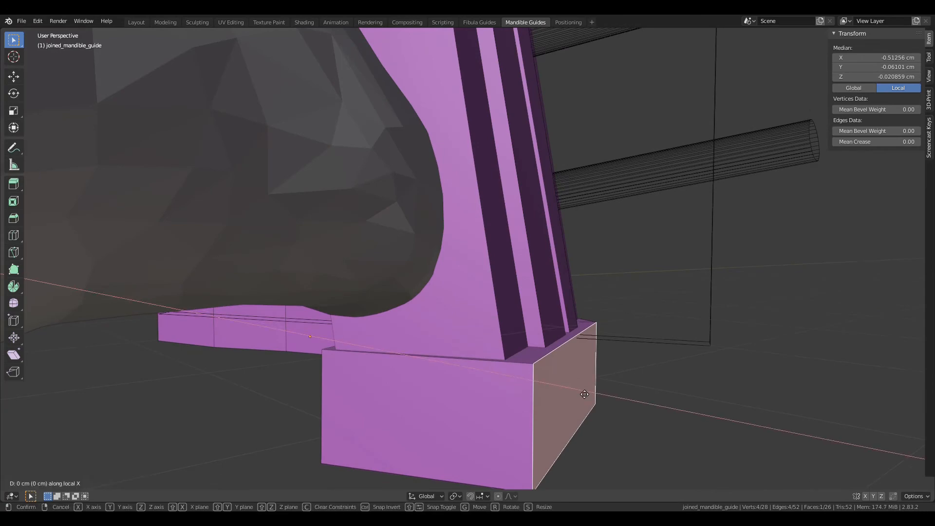
{"action": "left_click", "coordinate": [623, 361]}
Step: Raise the edge loop between the bar's corner and its front middle along local Z to a median Z of about 0.21 cm
{"action": "middle_click_drag", "start_coordinate": [623, 360], "coordinate": [655, 341]}
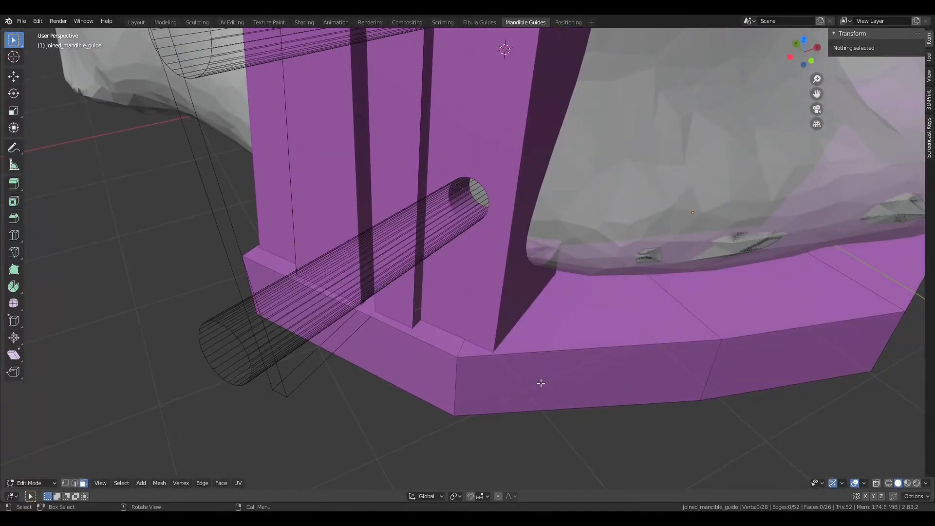
{"action": "middle_click_drag", "start_coordinate": [493, 392], "coordinate": [586, 340]}
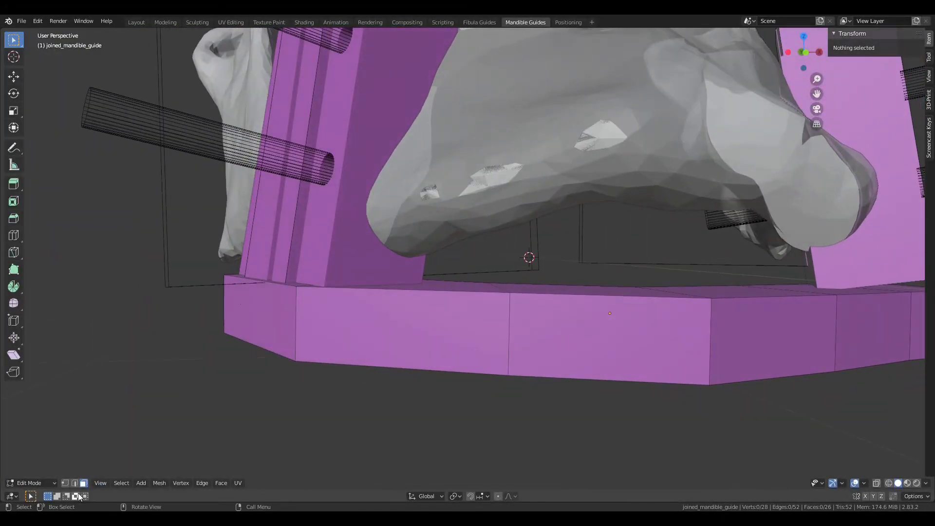
{"action": "left_click", "coordinate": [512, 355], "text": "alt"}
{"action": "middle_click_drag", "start_coordinate": [512, 355], "coordinate": [537, 350]}
{"action": "key", "text": "g"}
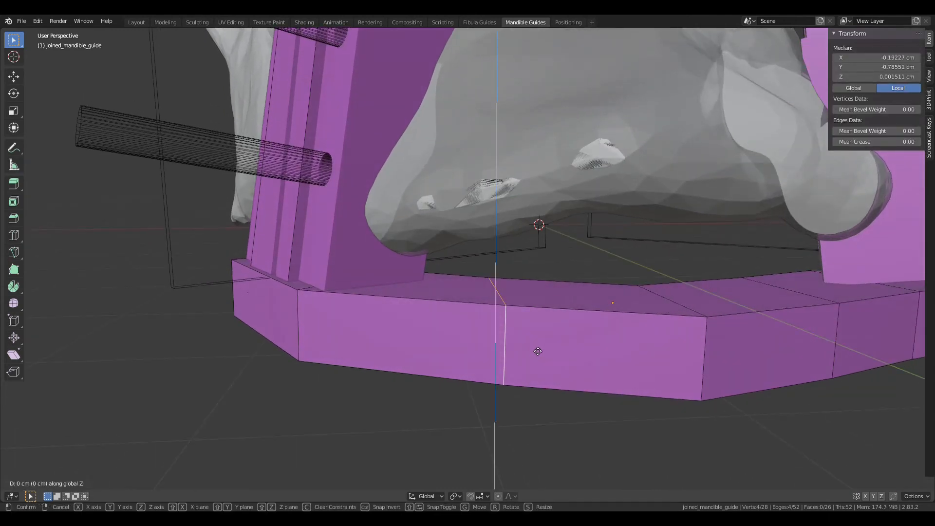
{"action": "key", "text": "z"}
{"action": "key", "text": "z"}
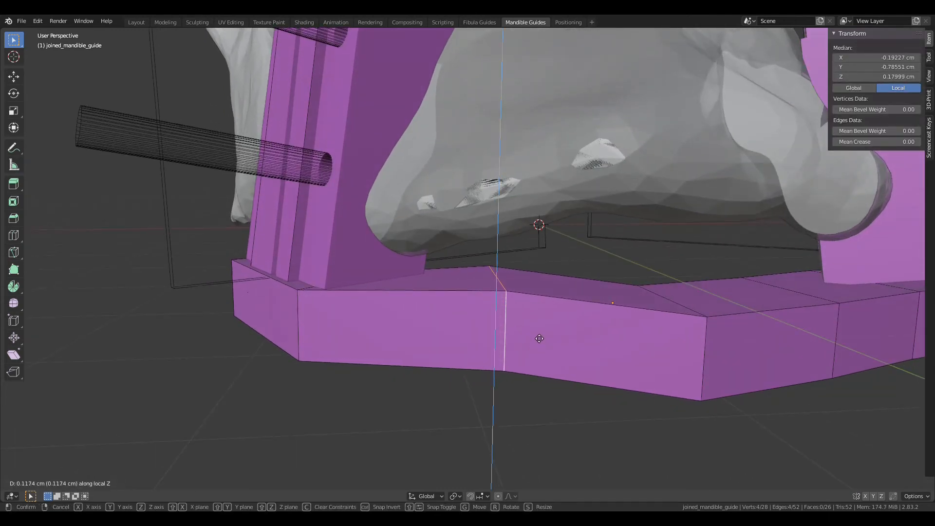
{"action": "left_click", "coordinate": [539, 337]}
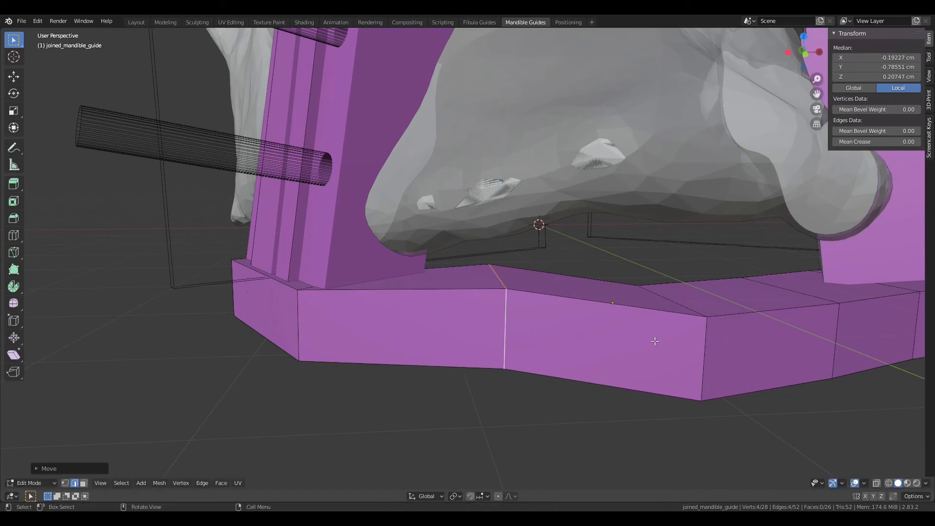
{"action": "middle_click_drag", "start_coordinate": [656, 341], "coordinate": [620, 347]}
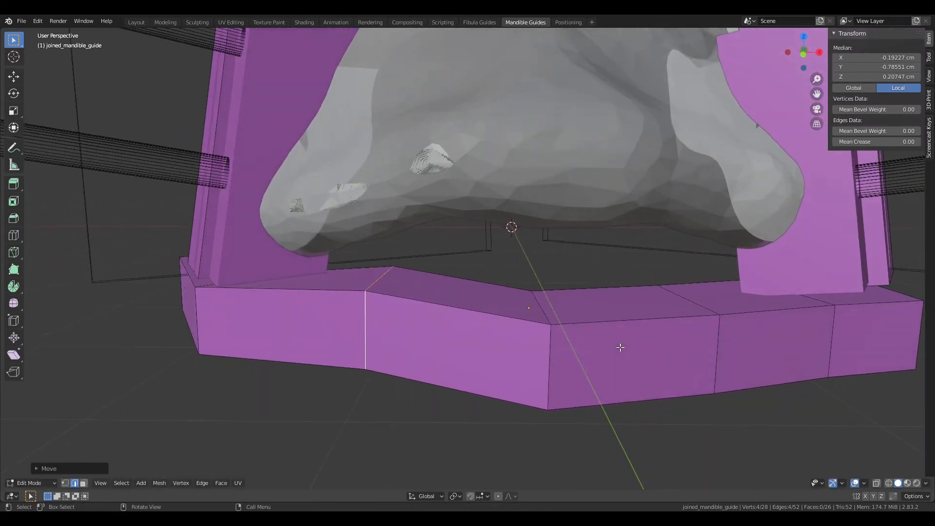
Step: Raise the edge loop at the bar's front middle along local Z to a median Z of about 0.38 cm
{"action": "left_click", "coordinate": [552, 363]}
{"action": "key", "text": "g"}
{"action": "key", "text": "z"}
{"action": "key", "text": "z"}
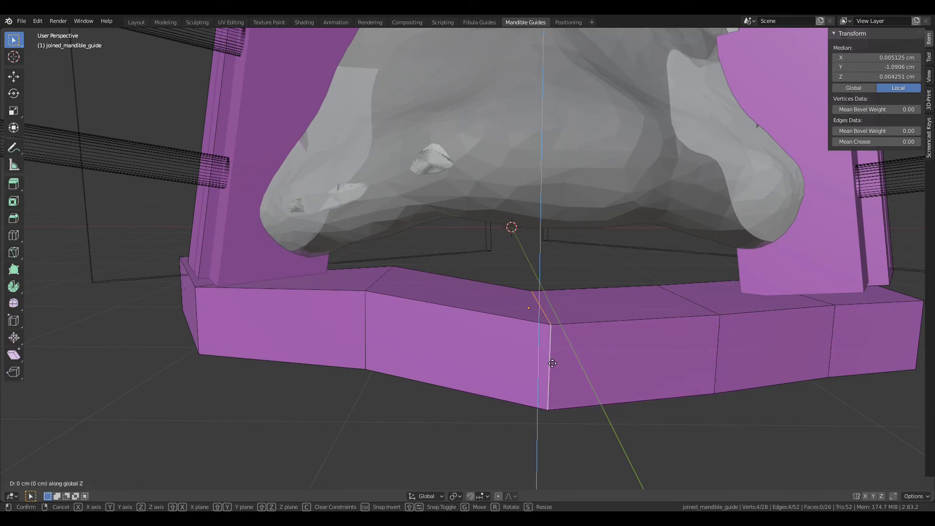
{"action": "left_click", "coordinate": [558, 338]}
Step: Raise the edge loop between the front middle and the bar's unbent end along local Z to a median Z of about 0.34 cm
{"action": "middle_click_drag", "start_coordinate": [557, 338], "coordinate": [662, 358]}
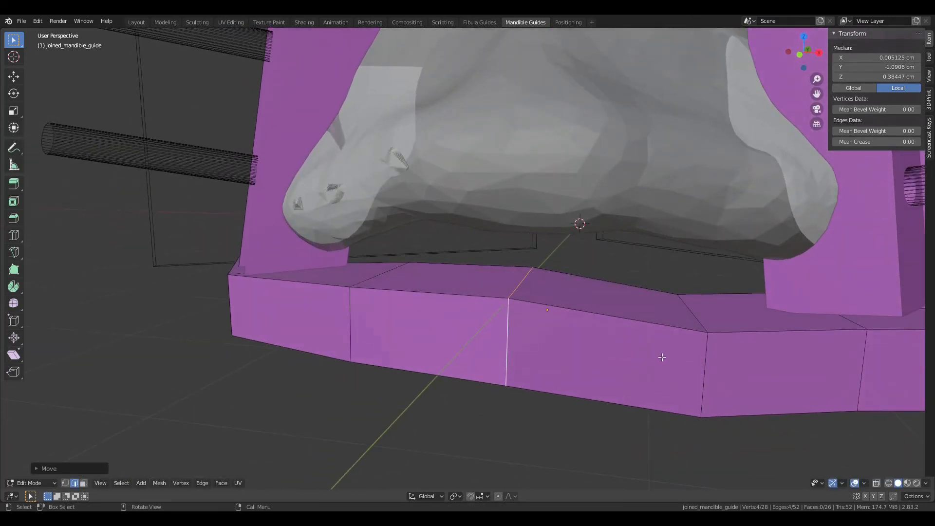
{"action": "left_click", "coordinate": [707, 361]}
{"action": "middle_click_drag", "start_coordinate": [779, 361], "coordinate": [634, 357]}
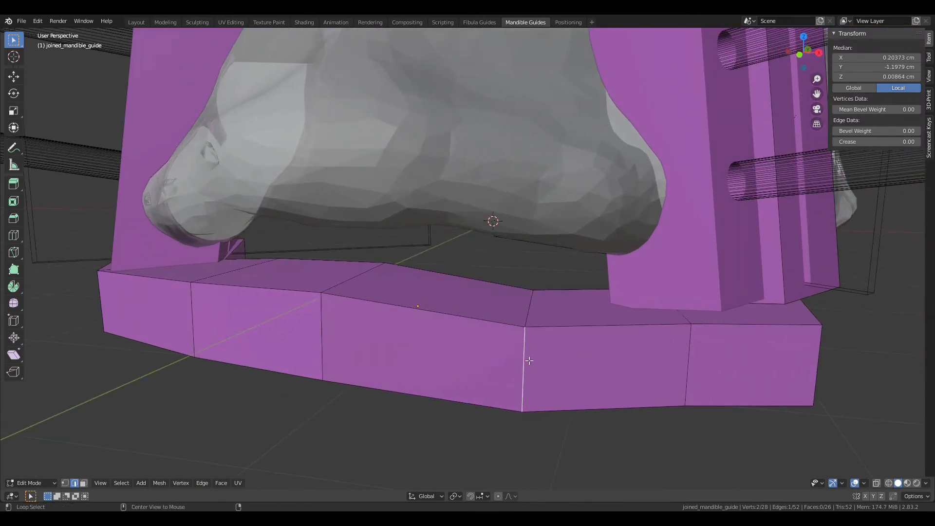
{"action": "key", "text": "g"}
{"action": "key", "text": "z"}
{"action": "key", "text": "z"}
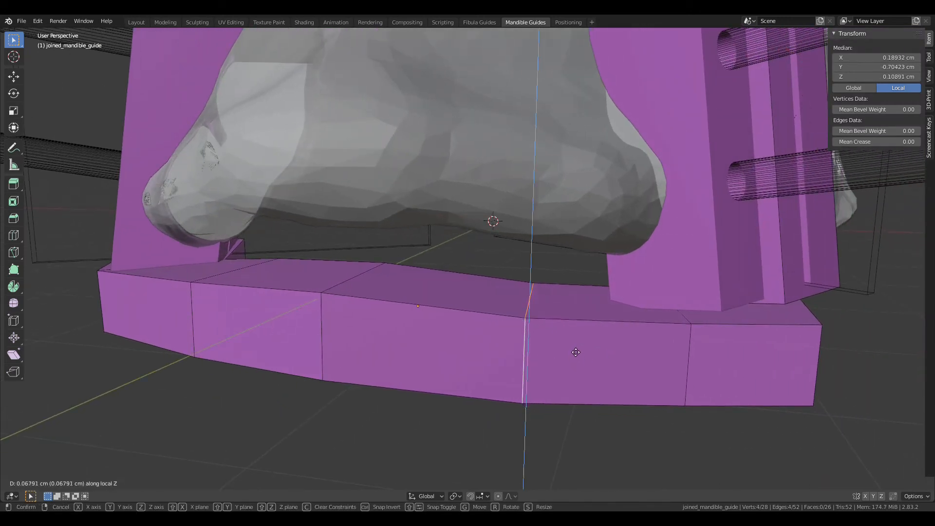
{"action": "left_click", "coordinate": [582, 339]}
Step: In the bottom view plane, rotate the unbent end face of the bar and move it over the guide base to a median Y of about 0.69 cm
{"action": "middle_click_drag", "start_coordinate": [703, 361], "coordinate": [589, 296]}
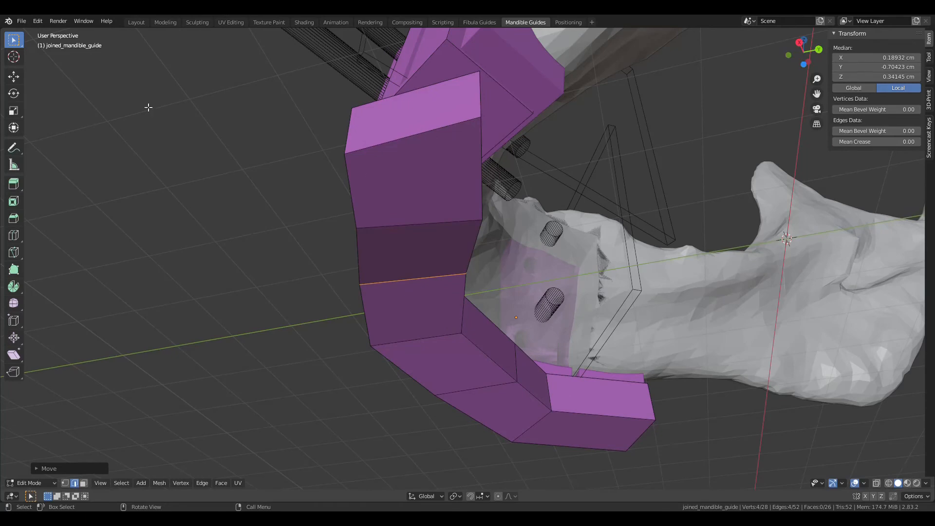
{"action": "key", "text": "3"}
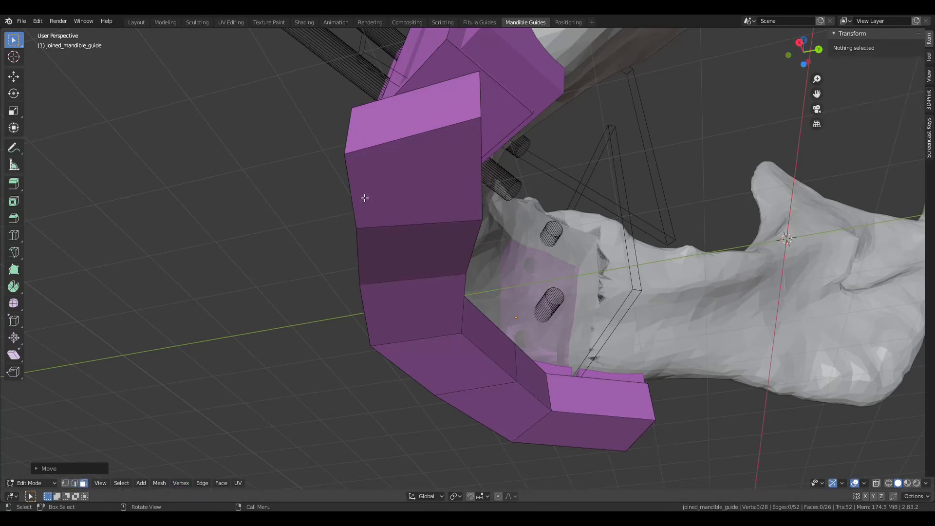
{"action": "left_click", "coordinate": [432, 149]}
{"action": "middle_click_drag", "start_coordinate": [534, 174], "coordinate": [464, 208], "text": "shift"}
{"action": "key", "text": "ctrl+KP_7"}
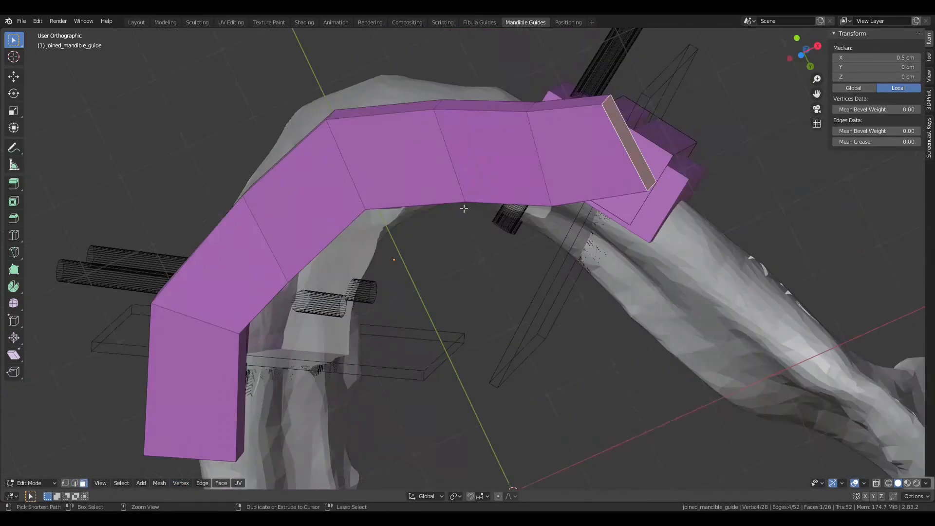
{"action": "key", "text": "r"}
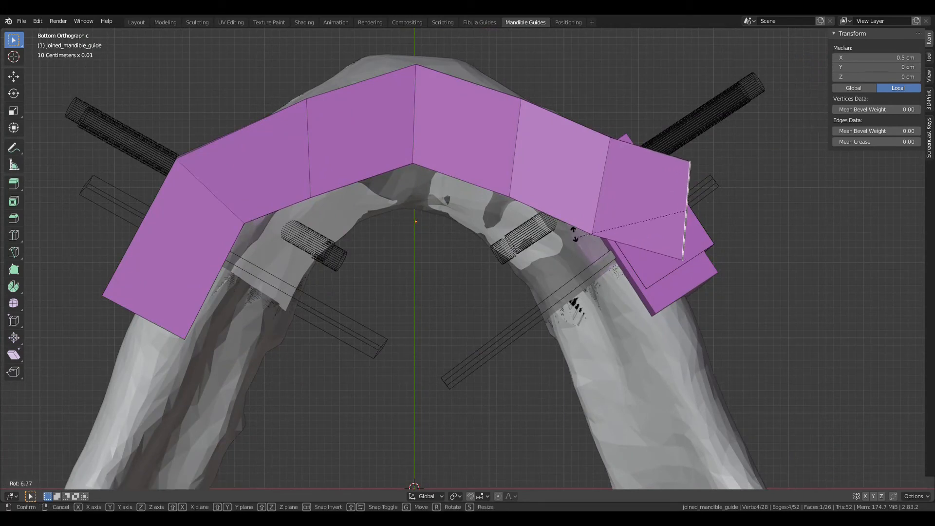
{"action": "left_click", "coordinate": [598, 184]}
{"action": "key", "text": "g"}
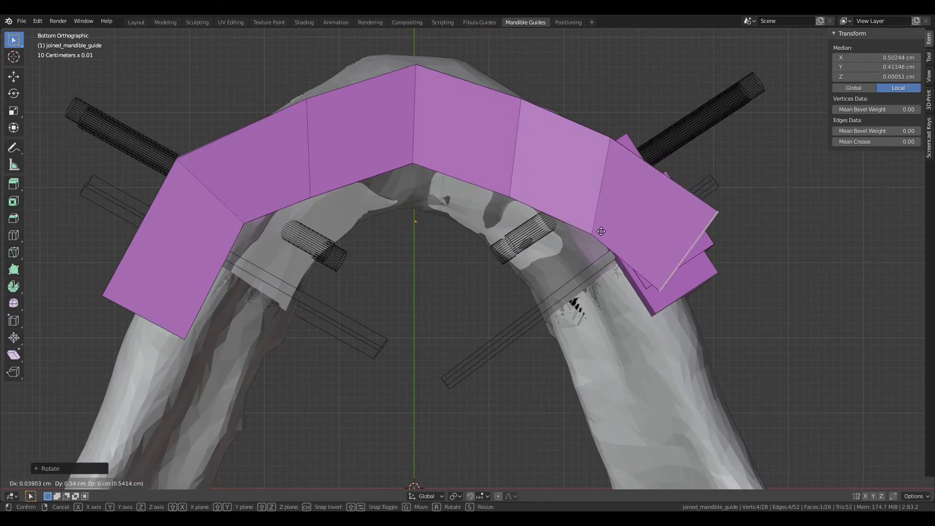
{"action": "left_click", "coordinate": [599, 252]}
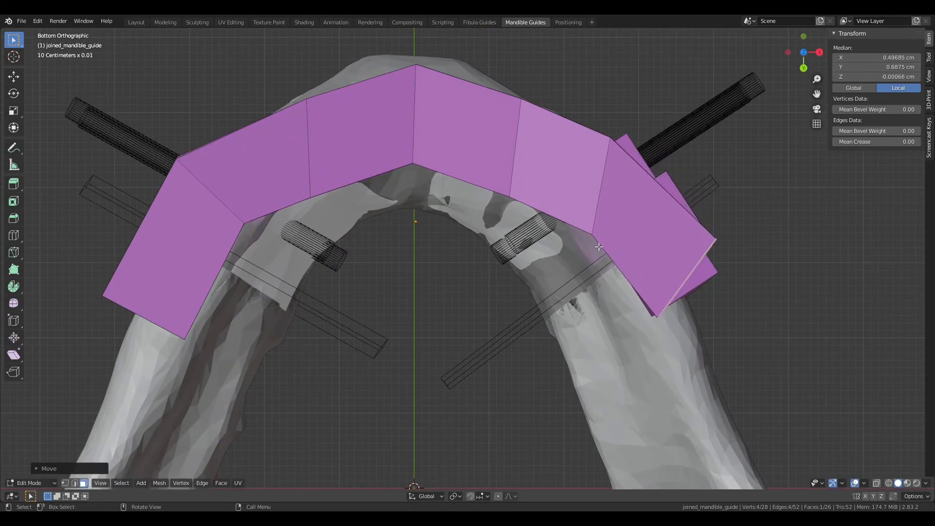
Step: Rotate the bar's end face about 18 degrees and shift it to cover the guide base, at a median Y of about 0.79 cm
{"action": "key", "text": "g"}
{"action": "right_click", "coordinate": [601, 247]}
{"action": "key", "text": "r"}
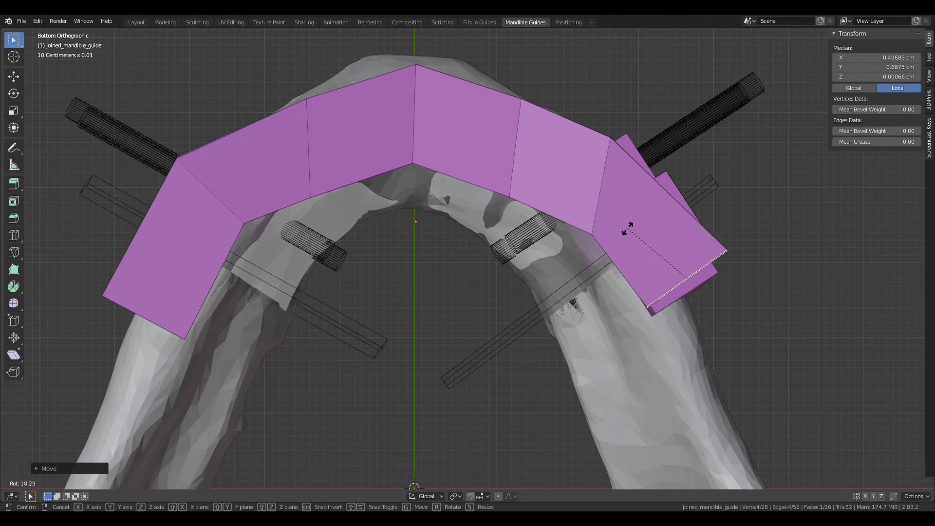
{"action": "left_click", "coordinate": [628, 229]}
{"action": "key", "text": "g"}
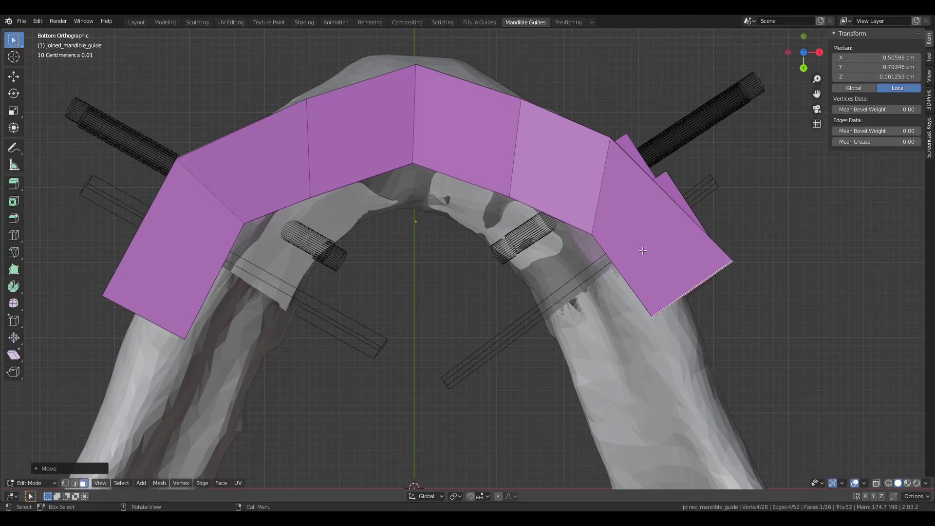
{"action": "scroll", "coordinate": [737, 310], "scroll_direction": "down", "scroll_amount": 1}
{"action": "scroll", "coordinate": [737, 310], "scroll_direction": "up", "scroll_amount": 1}
{"action": "left_click", "coordinate": [712, 305]}
Step: Fine-tune the bar's end face by moving it outward to a median Y of about 0.83 cm and rotating it slightly
{"action": "middle_click_drag", "start_coordinate": [713, 304], "coordinate": [587, 276], "text": "shift"}
{"action": "scroll", "coordinate": [645, 280], "scroll_direction": "up", "scroll_amount": 2}
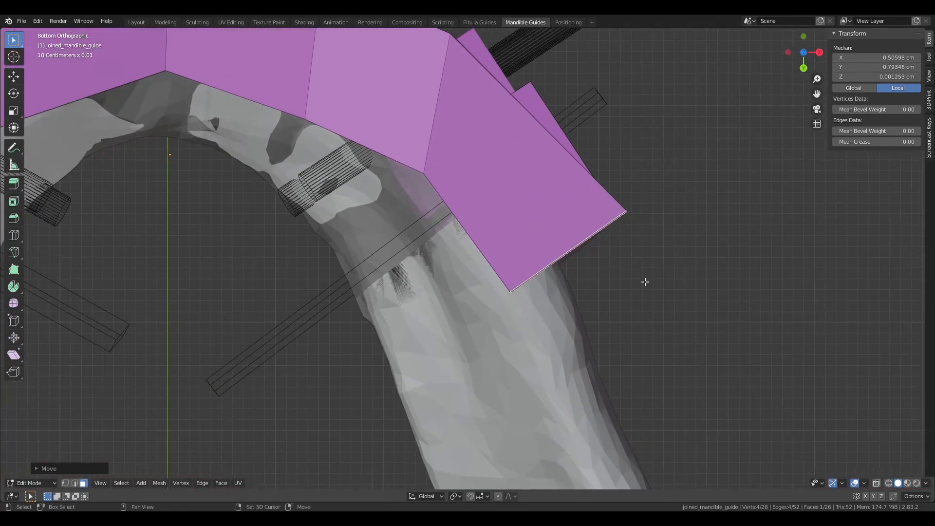
{"action": "key", "text": "g"}
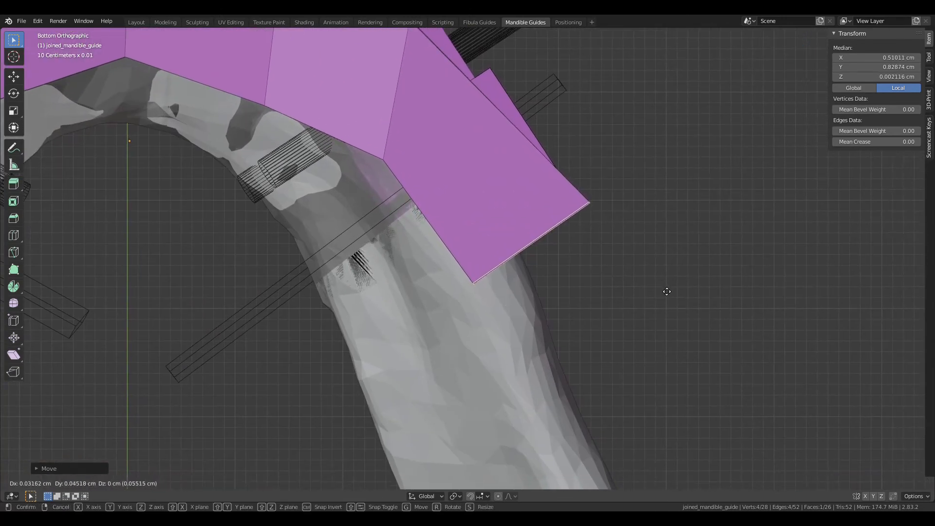
{"action": "left_click", "coordinate": [667, 291]}
{"action": "key", "text": "r"}
{"action": "left_click", "coordinate": [661, 303]}
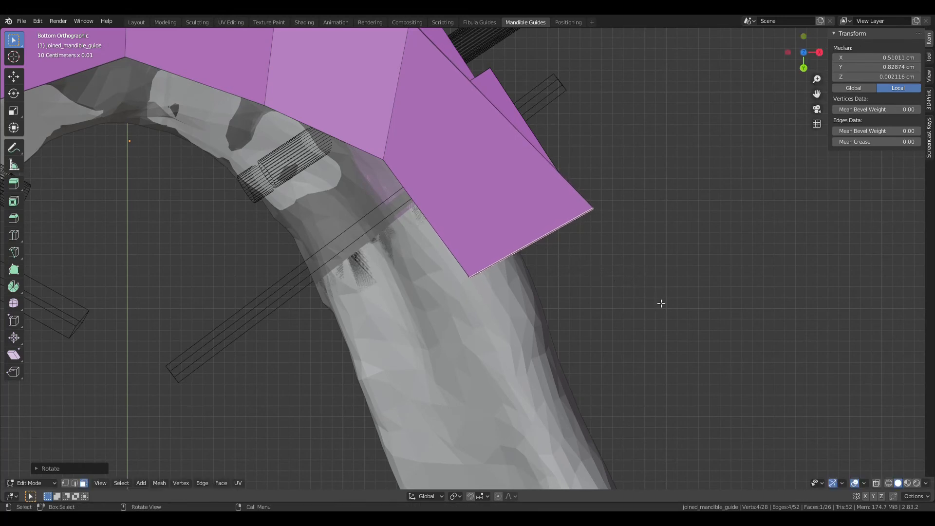
Step: Rotate the edge loop beside the bar's end segment and move it outward to a median of about X 0.36, Y -0.43 cm
{"action": "middle_click_drag", "start_coordinate": [421, 132], "coordinate": [459, 229], "text": "shift"}
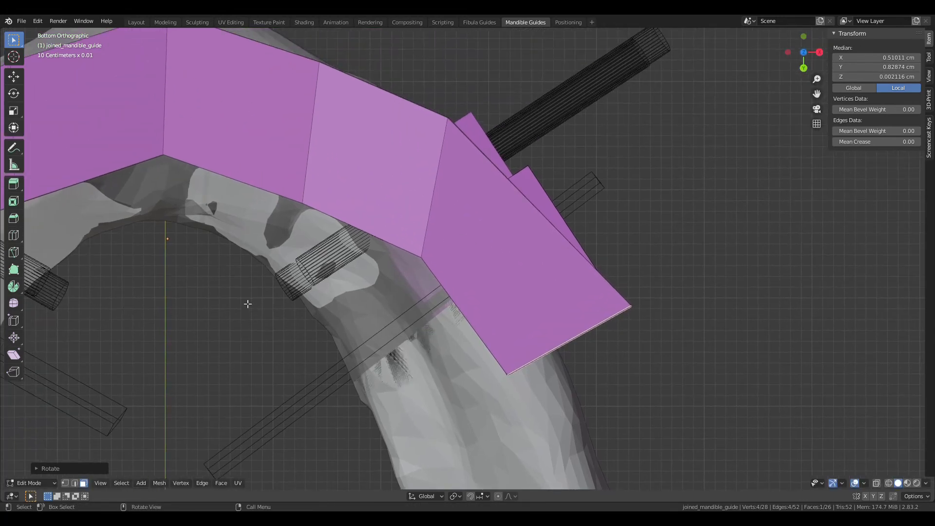
{"action": "left_click", "coordinate": [74, 484]}
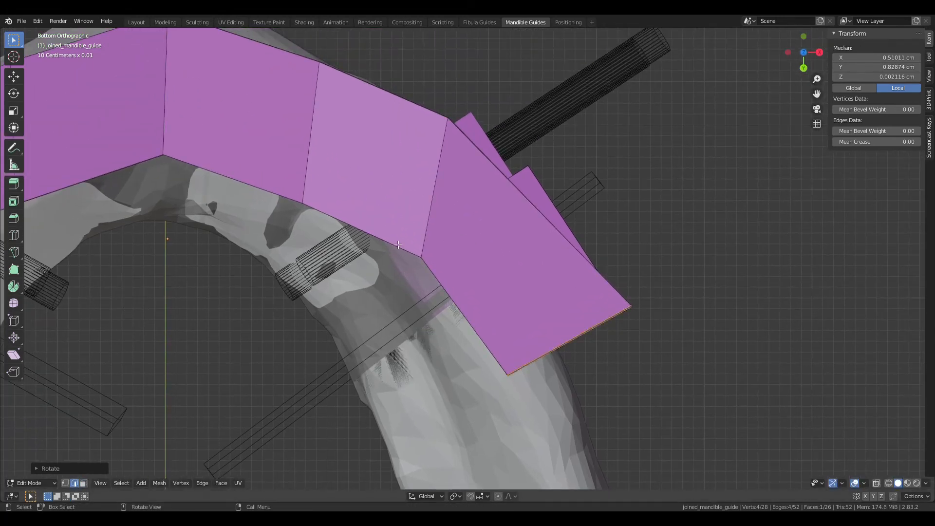
{"action": "left_click", "coordinate": [435, 213]}
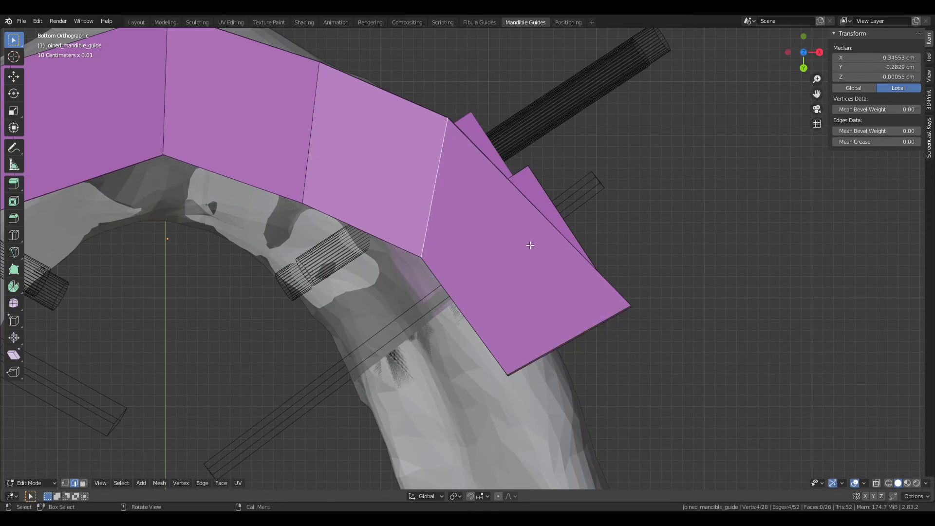
{"action": "key", "text": "r"}
{"action": "left_click", "coordinate": [517, 274]}
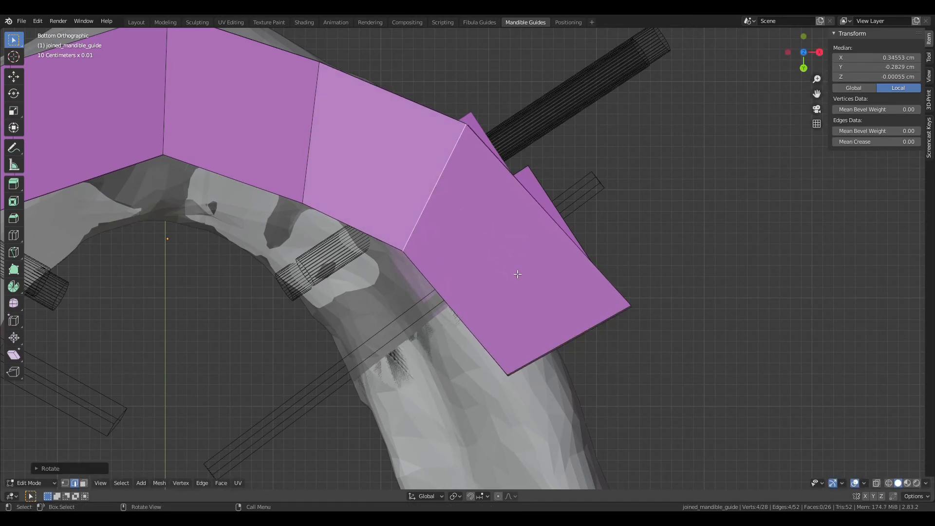
{"action": "key", "text": "g"}
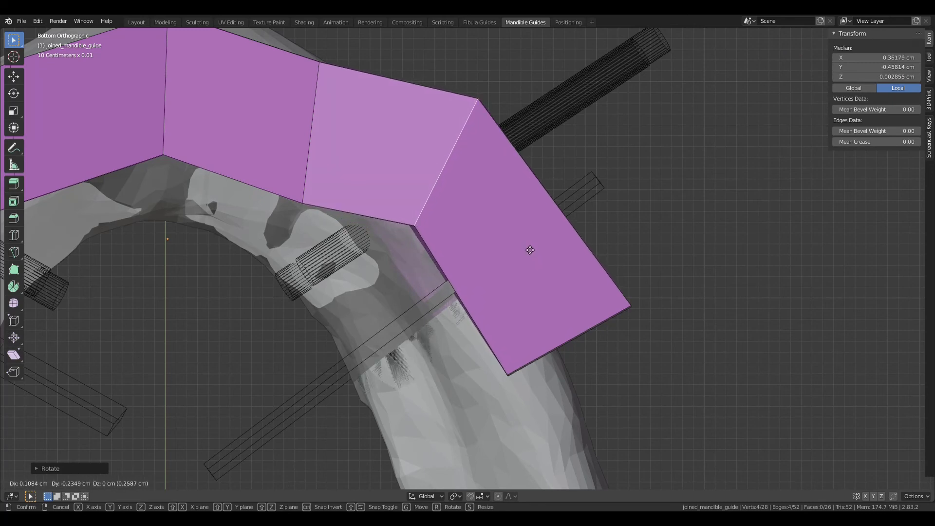
{"action": "left_click", "coordinate": [527, 253]}
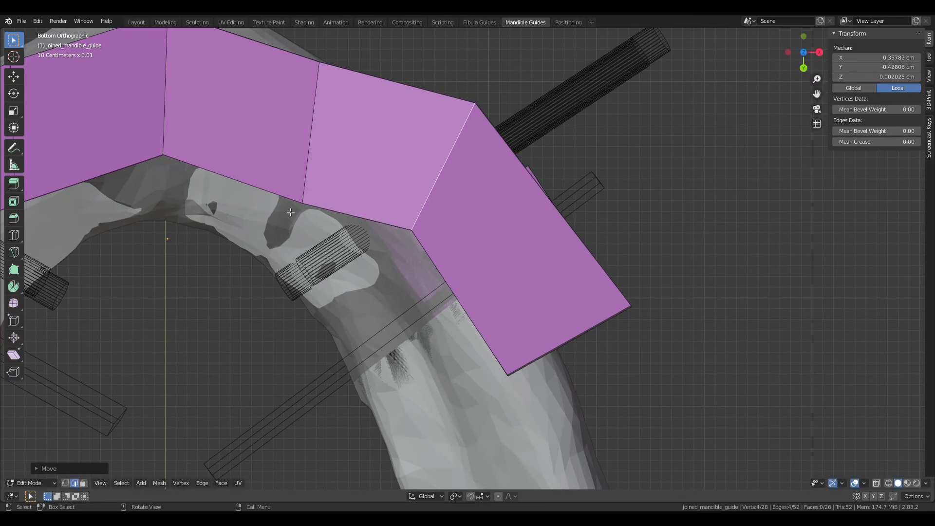
Step: Rotate the next edge loop toward the bar's front middle and move it slightly outward to smooth the curve
{"action": "left_click", "coordinate": [309, 177]}
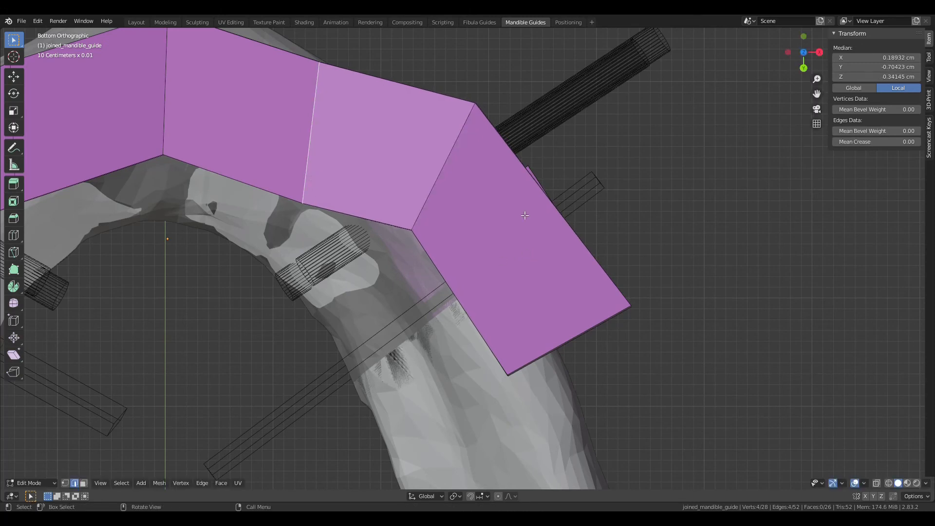
{"action": "key", "text": "r"}
{"action": "left_click", "coordinate": [507, 235]}
{"action": "key", "text": "g"}
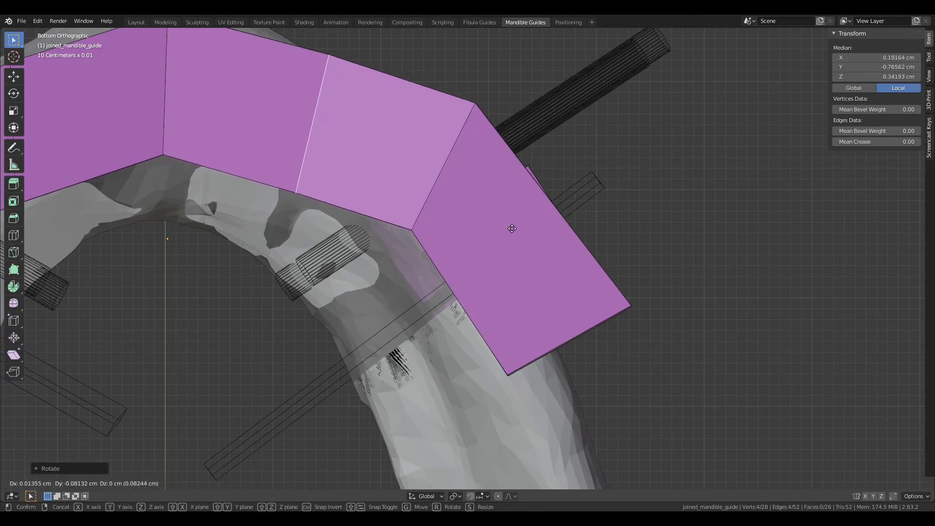
{"action": "left_click", "coordinate": [512, 215]}
Step: Rotate the edge loop at the end segment's corner about 6 degrees around global Z
{"action": "middle_click_drag", "start_coordinate": [512, 214], "coordinate": [559, 381]}
{"action": "left_click", "coordinate": [476, 387]}
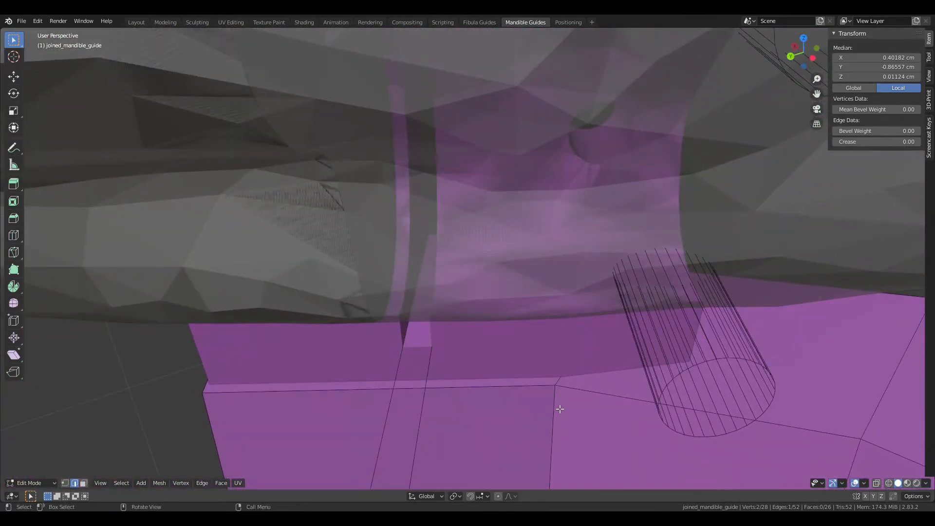
{"action": "key", "text": "r"}
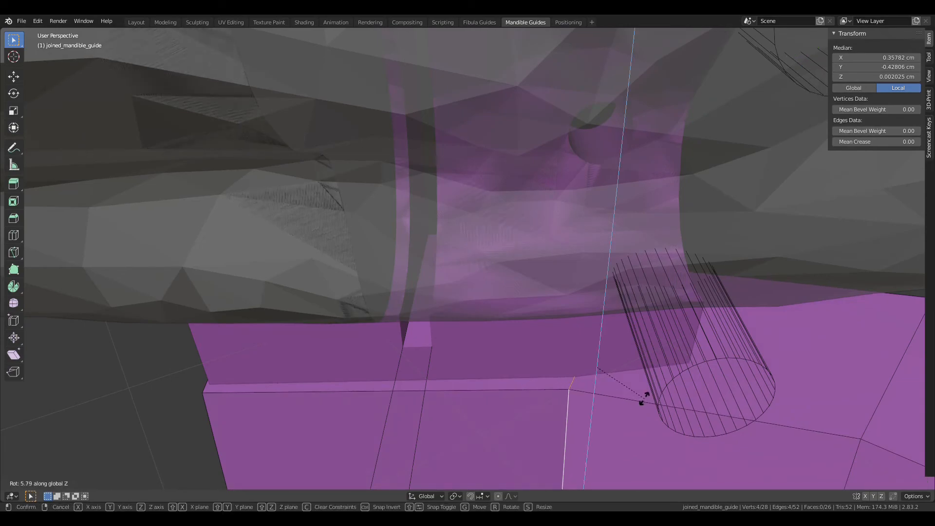
{"action": "left_click", "coordinate": [644, 398]}
Step: Raise the edge loop at the end segment's corner in two moves along local Z to a median Z of about 0.26 cm
{"action": "middle_click_drag", "start_coordinate": [647, 401], "coordinate": [574, 356]}
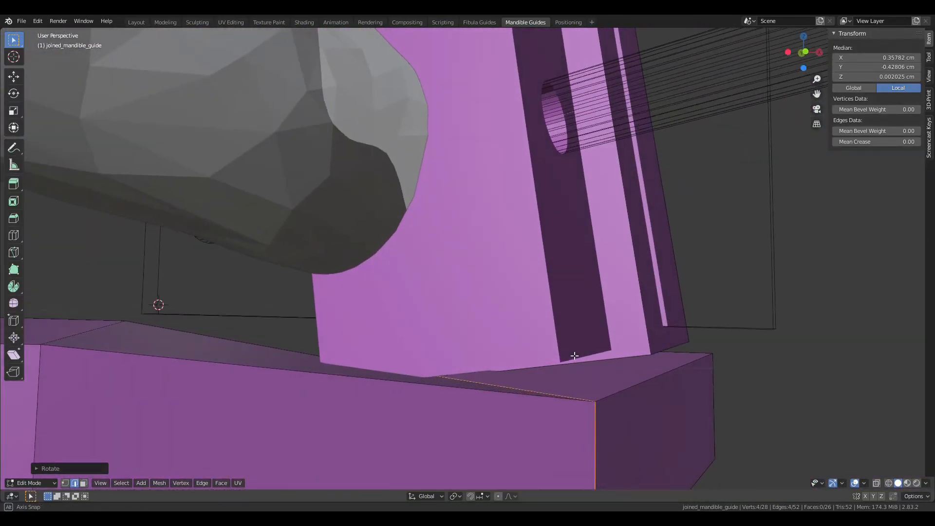
{"action": "scroll", "coordinate": [594, 391], "scroll_direction": "down", "scroll_amount": 2}
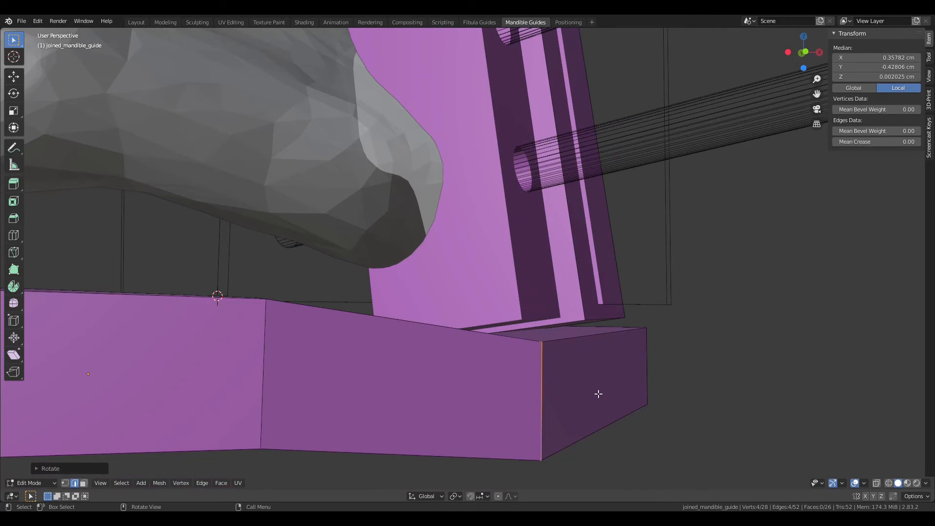
{"action": "middle_click_drag", "start_coordinate": [599, 394], "coordinate": [544, 395]}
{"action": "key", "text": "g"}
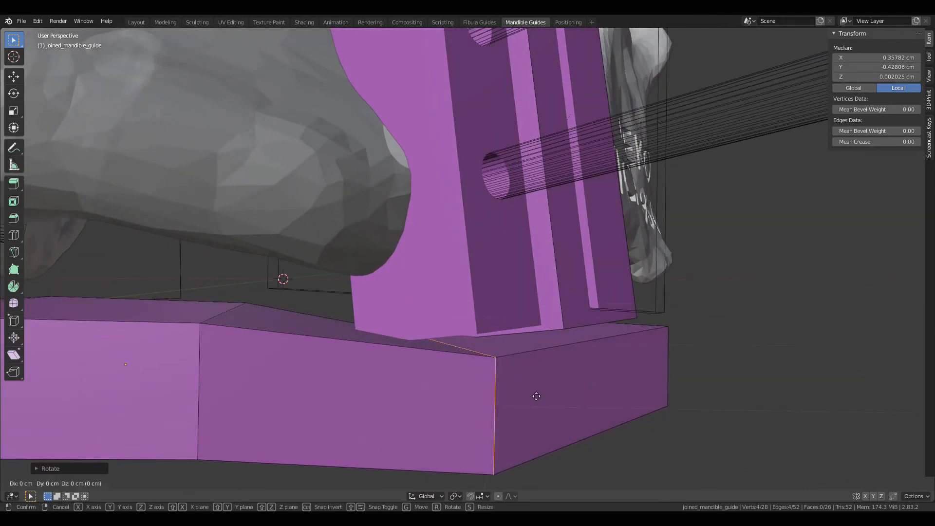
{"action": "key", "text": "z"}
{"action": "key", "text": "z"}
{"action": "left_click", "coordinate": [541, 383]}
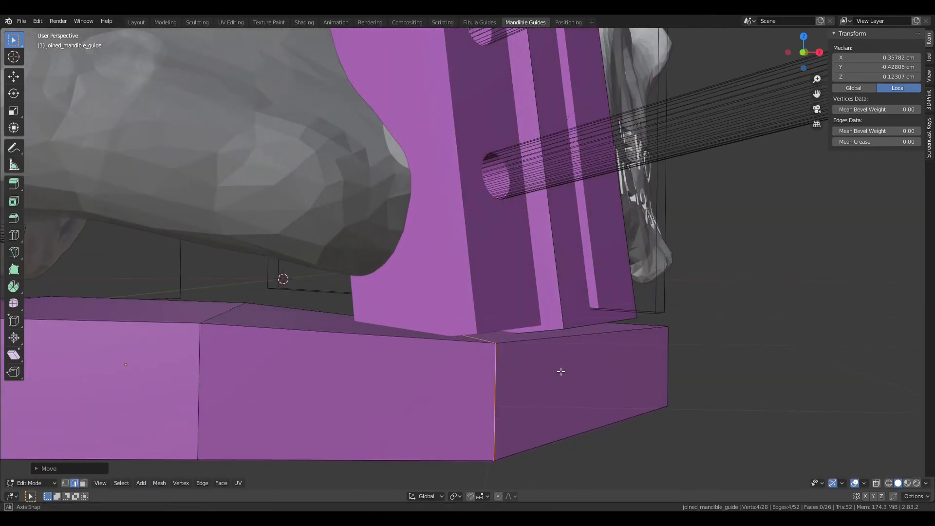
{"action": "middle_click_drag", "start_coordinate": [560, 371], "coordinate": [498, 377]}
{"action": "key", "text": "g"}
{"action": "key", "text": "z"}
{"action": "key", "text": "z"}
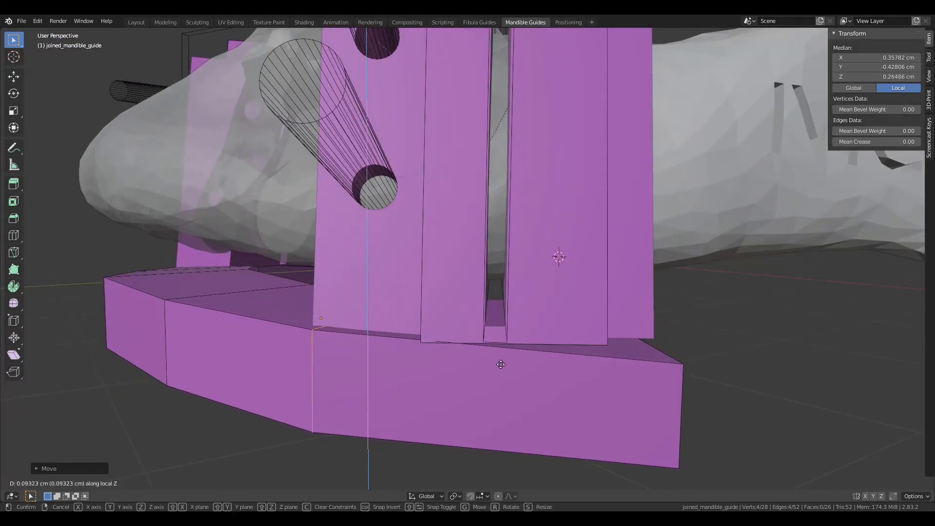
{"action": "left_click", "coordinate": [501, 364]}
Step: Move the upper edge of the end segment's outer side face about 0.04 cm outward along local X
{"action": "middle_click_drag", "start_coordinate": [501, 365], "coordinate": [451, 346]}
{"action": "left_click", "coordinate": [415, 371]}
{"action": "key", "text": "g"}
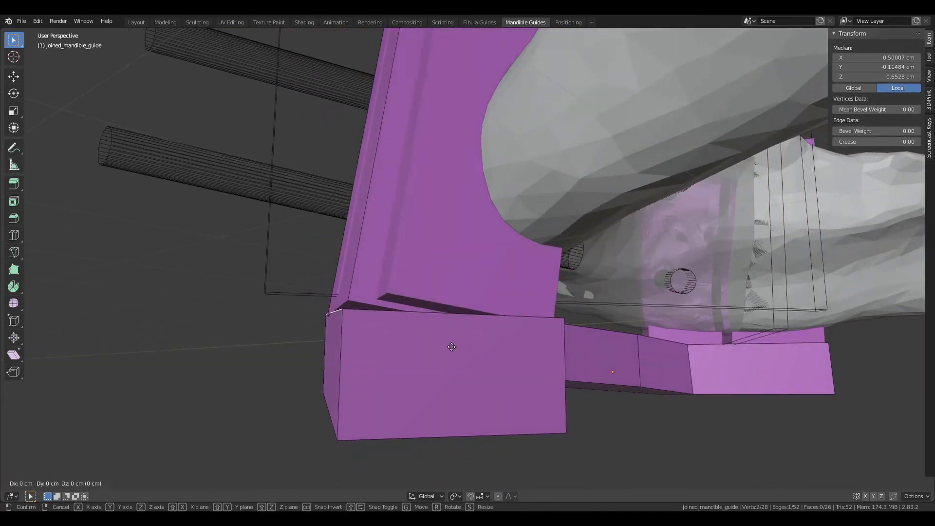
{"action": "key", "text": "x"}
{"action": "key", "text": "x"}
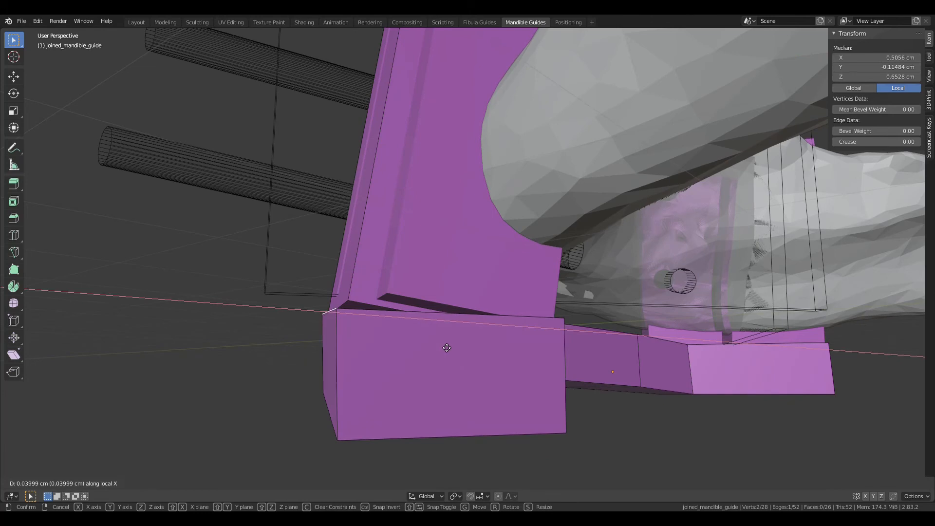
{"action": "left_click", "coordinate": [447, 348]}
Step: Move the whole outer side face of the end segment outward along local X to a median X of about 0.505 cm
{"action": "middle_click_drag", "start_coordinate": [444, 341], "coordinate": [408, 357]}
{"action": "left_click", "coordinate": [84, 483]}
{"action": "left_click", "coordinate": [372, 361]}
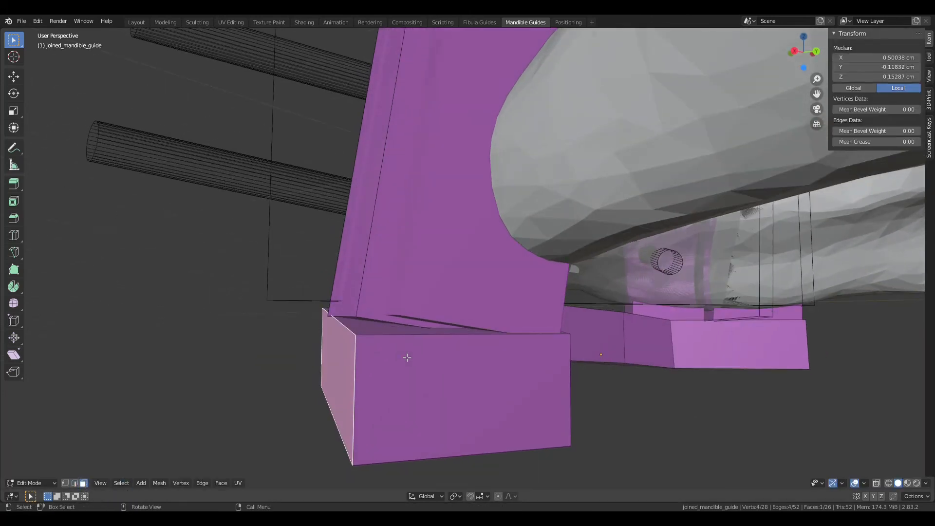
{"action": "key", "text": "g"}
{"action": "key", "text": "x"}
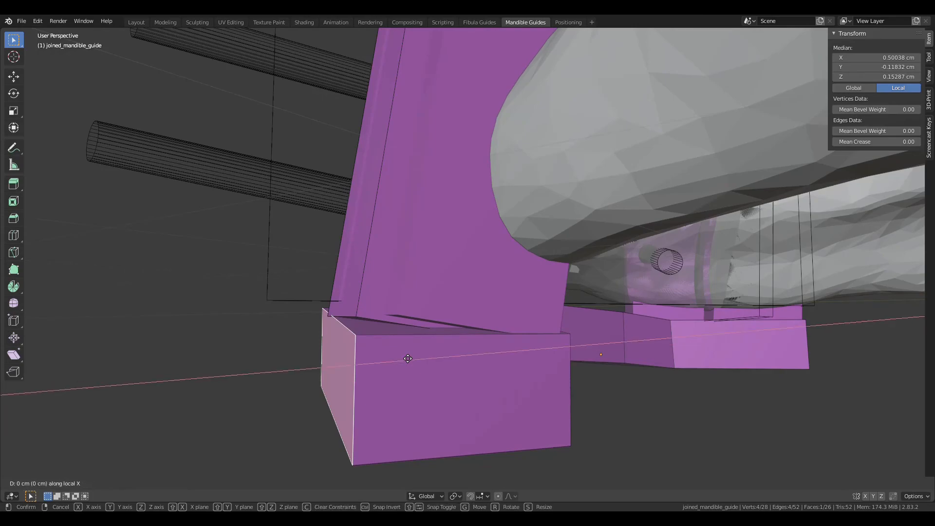
{"action": "left_click", "coordinate": [403, 359]}
{"action": "middle_click_drag", "start_coordinate": [403, 359], "coordinate": [567, 413]}
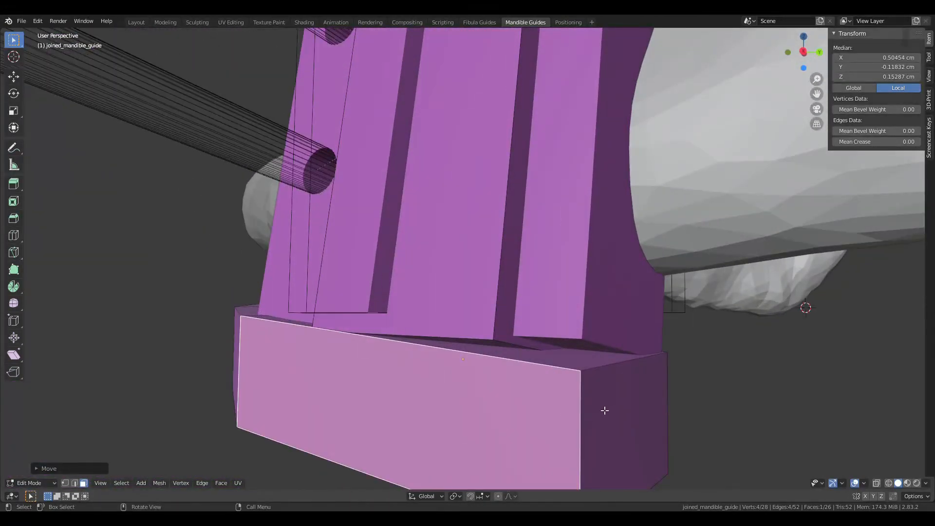
Step: Raise the end face of the bar's end segment along local Z to a median Z of about 0.192 cm
{"action": "left_click", "coordinate": [629, 457]}
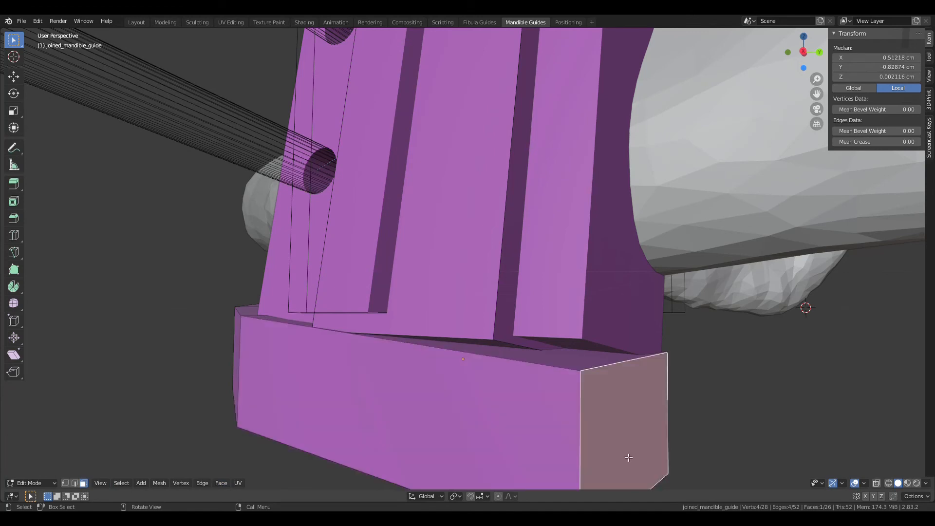
{"action": "key", "text": "g"}
{"action": "key", "text": "z"}
{"action": "key", "text": "z"}
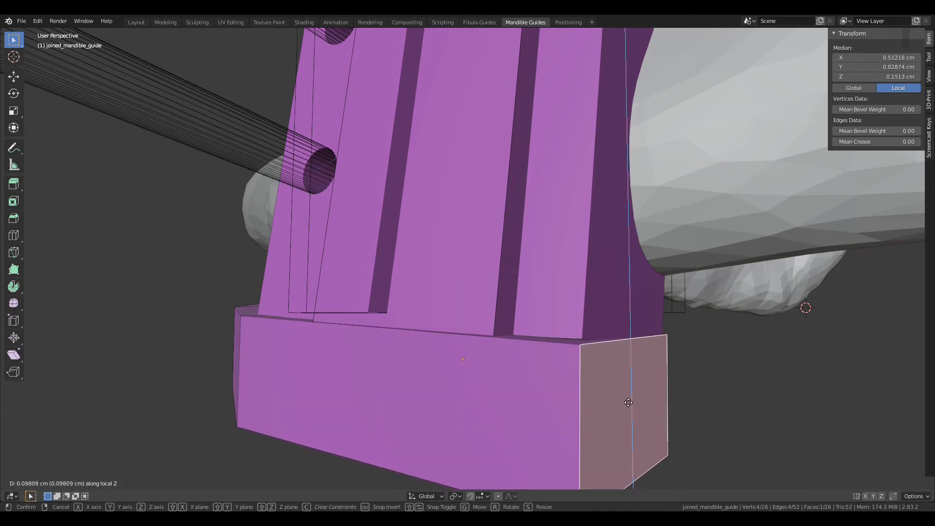
{"action": "left_click", "coordinate": [628, 397]}
{"action": "middle_click_drag", "start_coordinate": [626, 393], "coordinate": [520, 361]}
{"action": "middle_click_drag", "start_coordinate": [465, 334], "coordinate": [428, 336]}
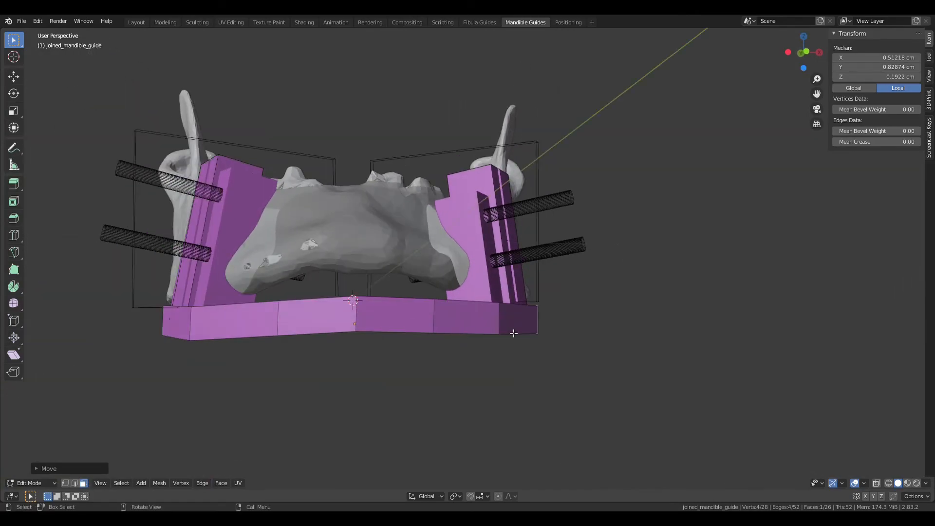
Step: Bevel the two vertical edges of the end segment's end face with 5 segments and a width of about 0.029 cm
{"action": "middle_click_drag", "start_coordinate": [544, 288], "coordinate": [578, 352]}
{"action": "scroll", "coordinate": [551, 302], "scroll_direction": "up", "scroll_amount": 5}
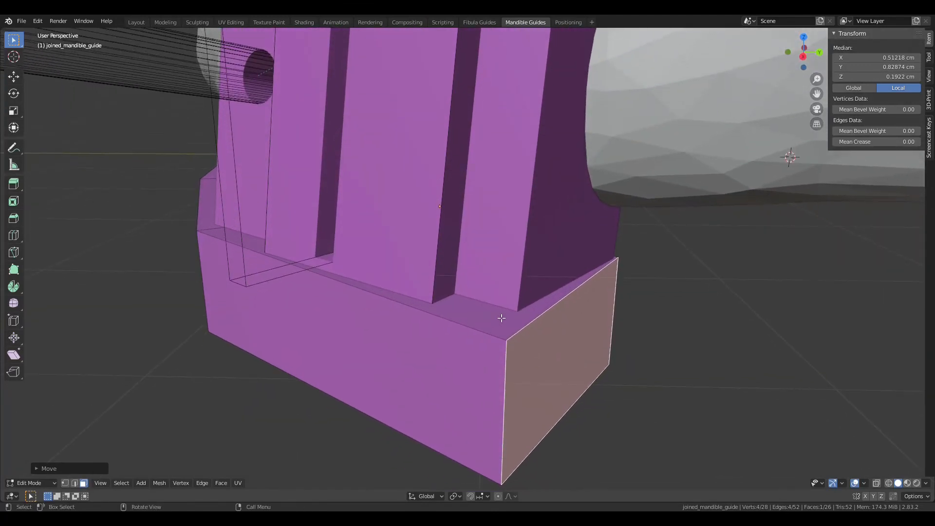
{"action": "middle_click_drag", "start_coordinate": [502, 318], "coordinate": [496, 318]}
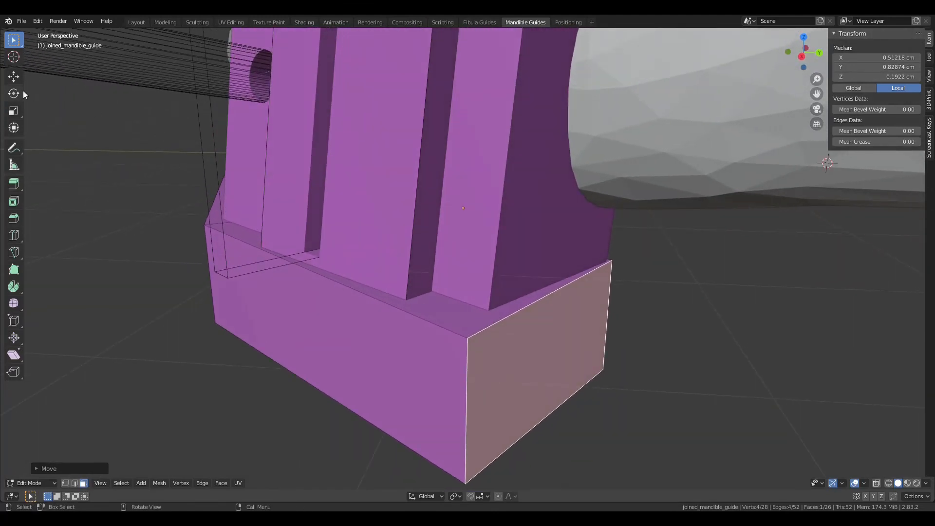
{"action": "left_click", "coordinate": [78, 483]}
{"action": "left_click", "coordinate": [471, 429]}
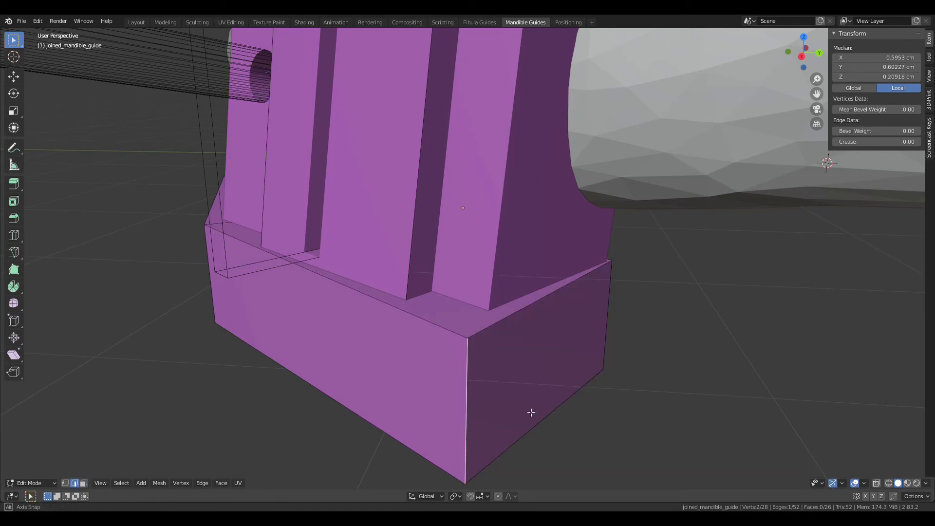
{"action": "middle_click_drag", "start_coordinate": [531, 413], "coordinate": [518, 413]}
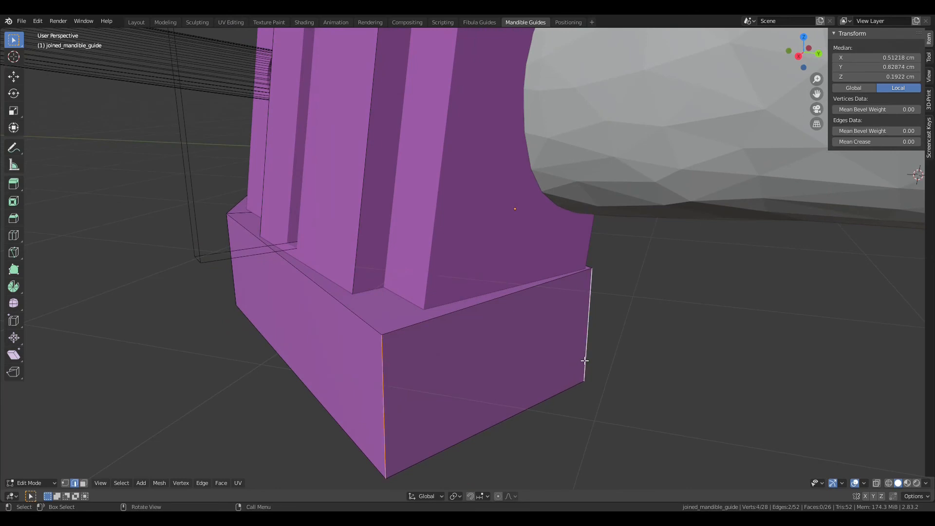
{"action": "key", "text": "ctrl+b"}
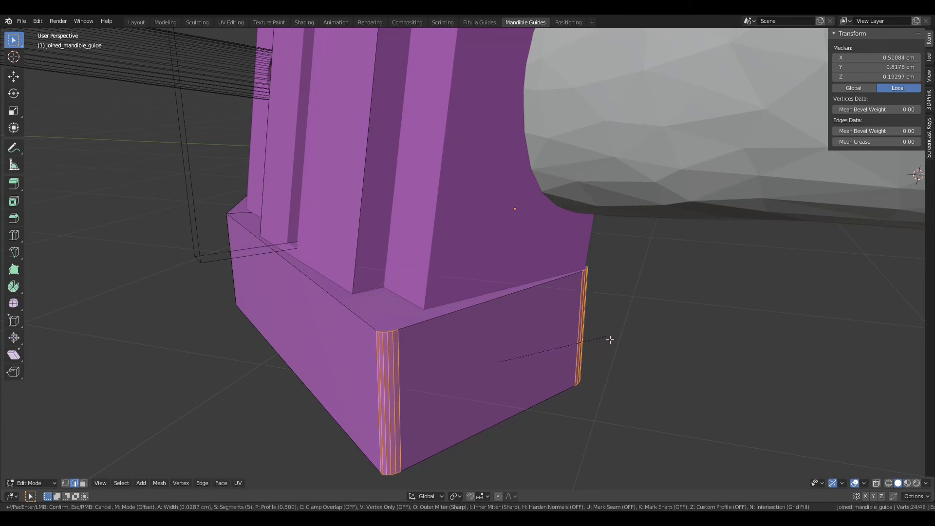
{"action": "left_click", "coordinate": [612, 338]}
Step: Bevel the two vertical edges of the end face at the bar's opposite end with several segments
{"action": "middle_click_drag", "start_coordinate": [611, 339], "coordinate": [605, 305]}
{"action": "left_click", "coordinate": [590, 301]}
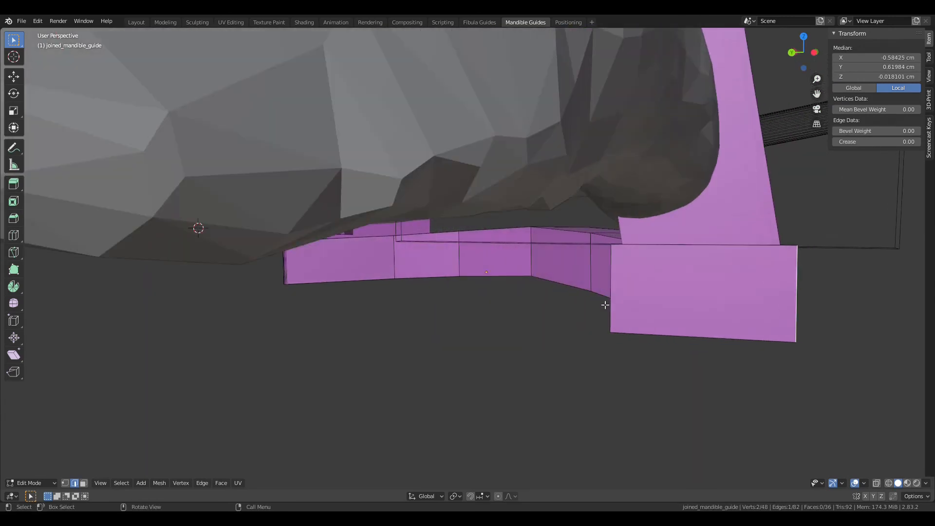
{"action": "key", "text": "ctrl+b"}
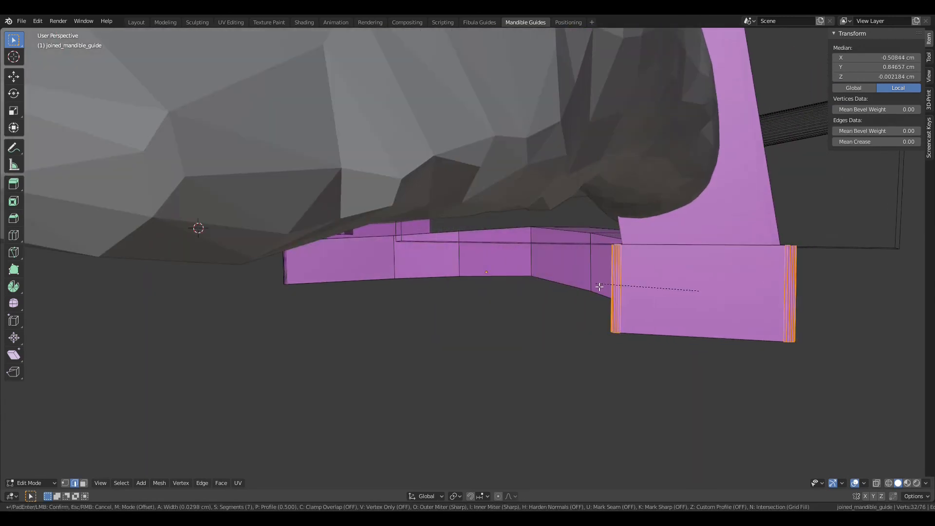
{"action": "scroll", "coordinate": [599, 287], "scroll_direction": "up", "scroll_amount": 2}
{"action": "right_click", "coordinate": [600, 286]}
{"action": "middle_click_drag", "start_coordinate": [667, 283], "coordinate": [655, 328]}
{"action": "scroll", "coordinate": [655, 328], "scroll_direction": "up", "scroll_amount": 2}
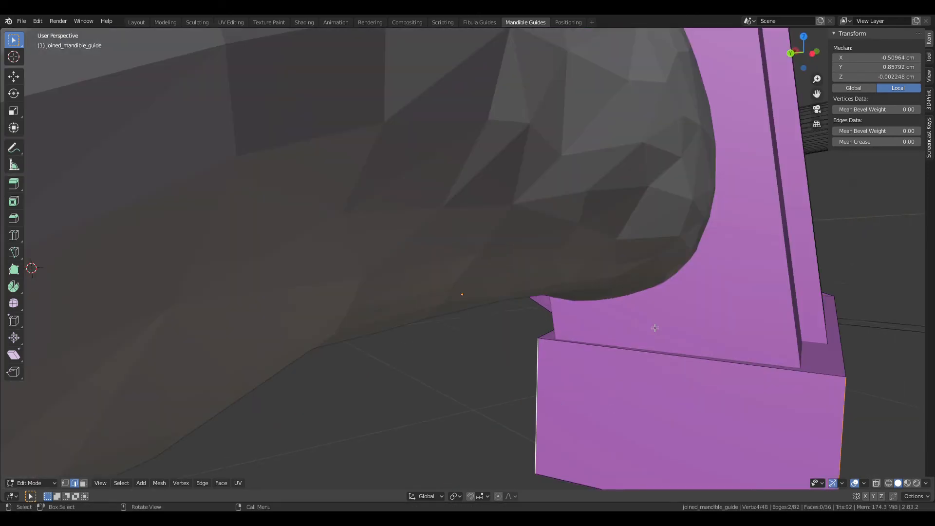
{"action": "middle_click_drag", "start_coordinate": [662, 362], "coordinate": [616, 310]}
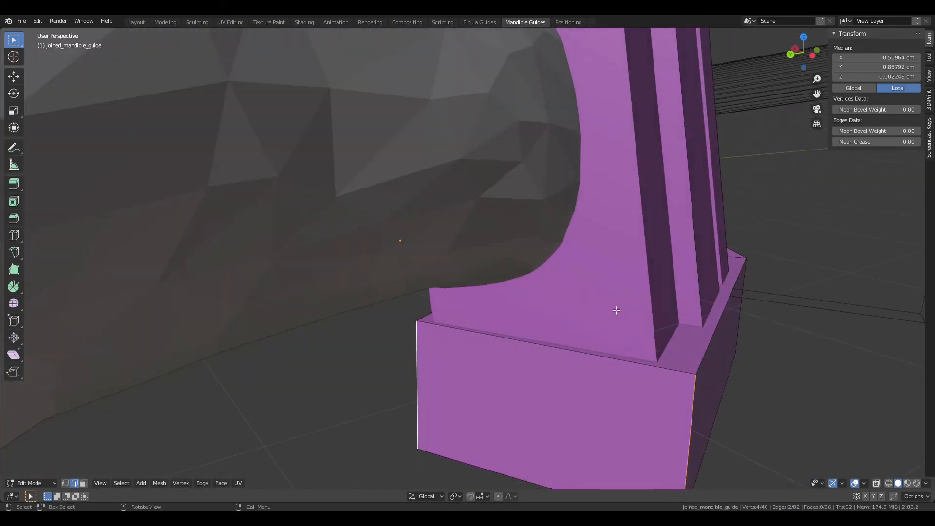
{"action": "key", "text": "ctrl+b"}
{"action": "scroll", "coordinate": [628, 298], "scroll_direction": "up", "scroll_amount": 4}
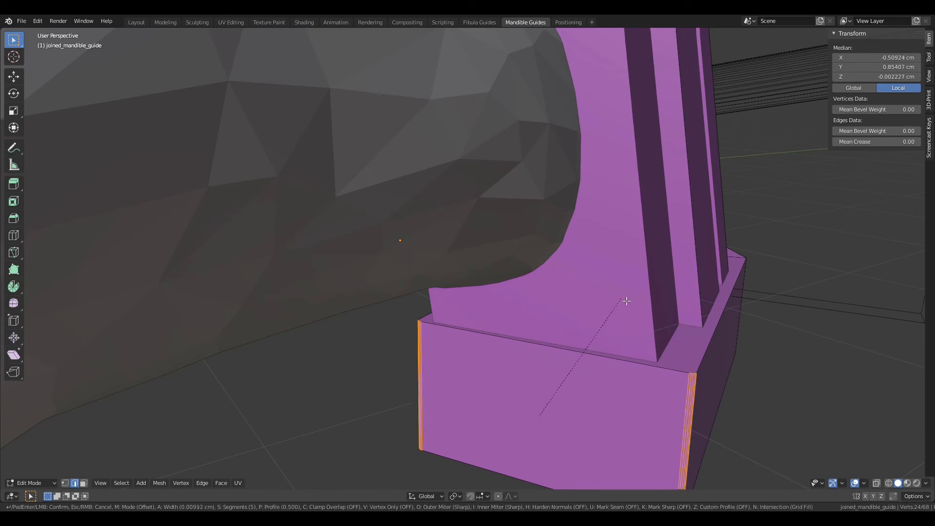
{"action": "left_click", "coordinate": [656, 273]}
Step: Leave Edit Mode and examine the joined guide and the bevelled bar ends from several angles
{"action": "middle_click_drag", "start_coordinate": [646, 363], "coordinate": [634, 375]}
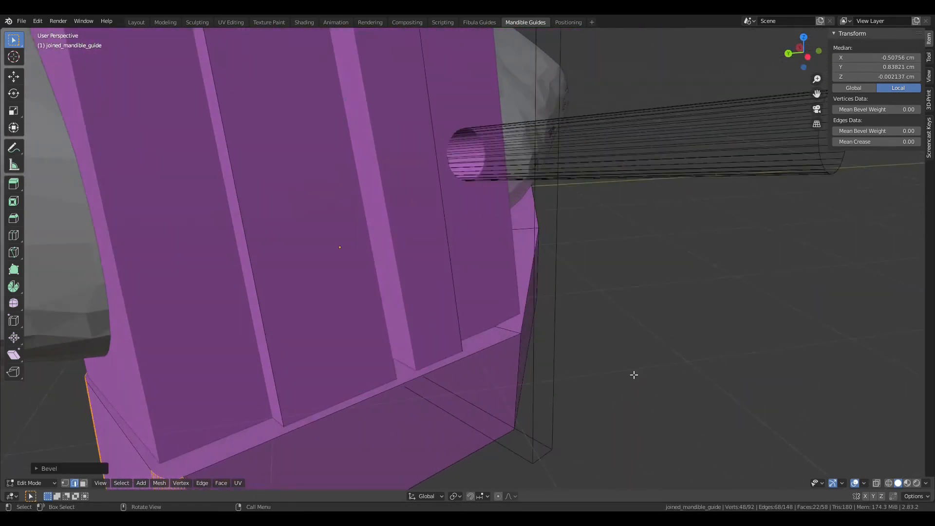
{"action": "middle_click_drag", "start_coordinate": [533, 366], "coordinate": [622, 266]}
{"action": "key", "text": "Tab"}
{"action": "middle_click_drag", "start_coordinate": [580, 295], "coordinate": [486, 270]}
{"action": "middle_click_drag", "start_coordinate": [402, 256], "coordinate": [396, 256], "text": "alt"}
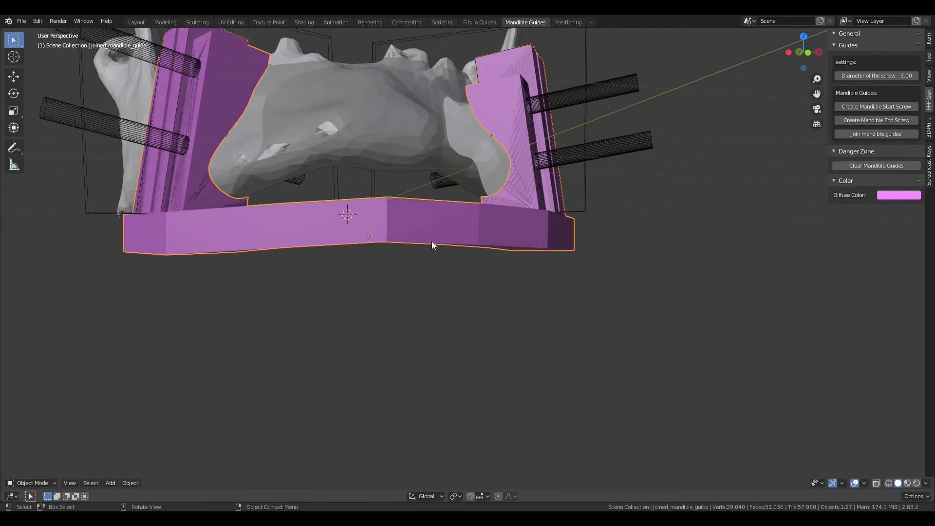
{"action": "middle_click_drag", "start_coordinate": [135, 248], "coordinate": [291, 291]}
{"action": "scroll", "coordinate": [204, 267], "scroll_direction": "up", "scroll_amount": 3}
{"action": "scroll", "coordinate": [250, 275], "scroll_direction": "down", "scroll_amount": 4}
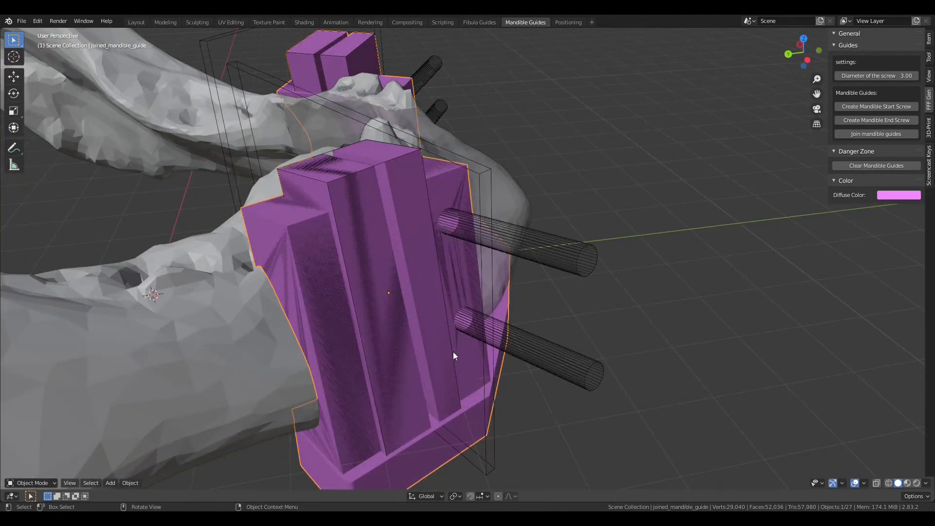
{"action": "mouse_move", "coordinate": [453, 352]}
{"action": "middle_mouse_down"}
{"action": "mouse_move", "coordinate": [480, 337]}
{"action": "mouse_move", "coordinate": [399, 329]}
{"action": "mouse_move", "coordinate": [391, 293]}
{"action": "mouse_move", "coordinate": [439, 301]}
{"action": "mouse_move", "coordinate": [485, 333]}
{"action": "mouse_move", "coordinate": [428, 321]}
{"action": "mouse_move", "coordinate": [416, 304]}
{"action": "mouse_move", "coordinate": [415, 256]}
{"action": "mouse_move", "coordinate": [373, 304]}
{"action": "mouse_move", "coordinate": [371, 339]}
{"action": "mouse_move", "coordinate": [469, 351]}
{"action": "middle_mouse_up"}
{"action": "scroll", "coordinate": [484, 329], "scroll_direction": "down", "scroll_amount": 4}
{"action": "scroll", "coordinate": [480, 338], "scroll_direction": "up", "scroll_amount": 4}
{"action": "middle_click_drag", "start_coordinate": [536, 397], "coordinate": [517, 331]}
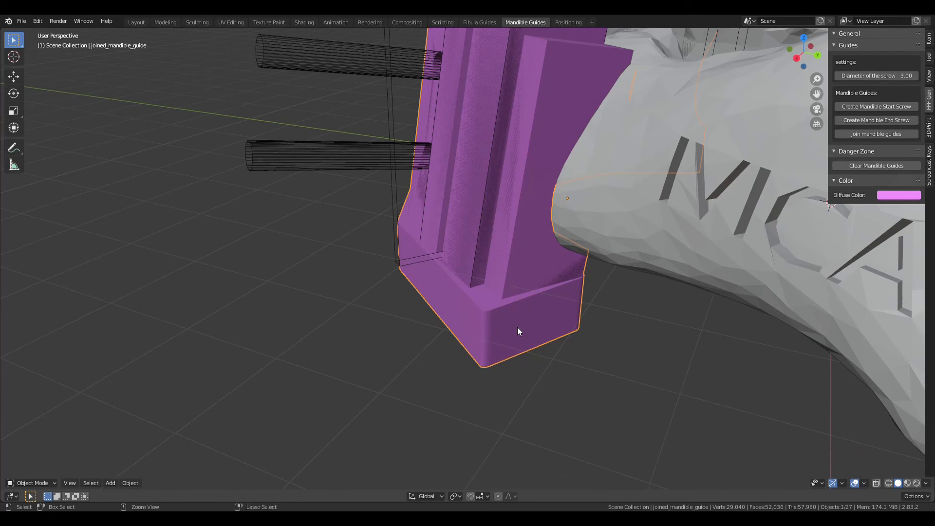
Step: Return to Edit Mode and undo the bevels on both ends of the connecting bar
{"action": "key", "text": "Tab"}
{"action": "key", "text": "ctrl+z"}
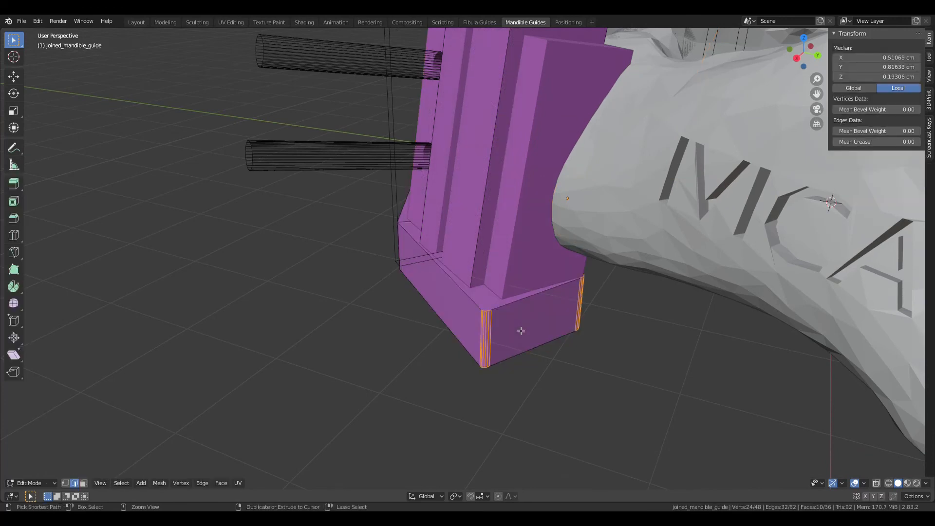
{"action": "key", "text": "ctrl+z"}
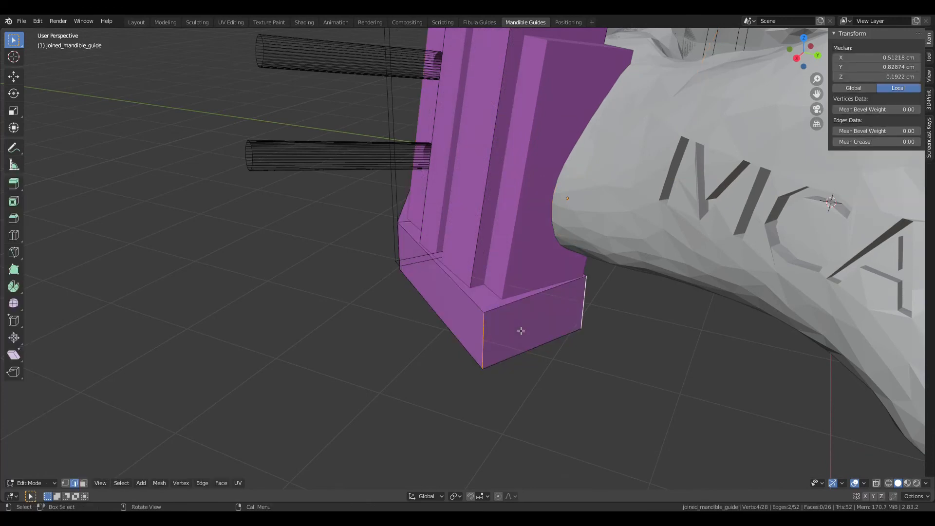
Step: In top view, move the outer vertical edge of the end segment's end face about 0.10 cm inward along global X
{"action": "key", "text": "KP_7"}
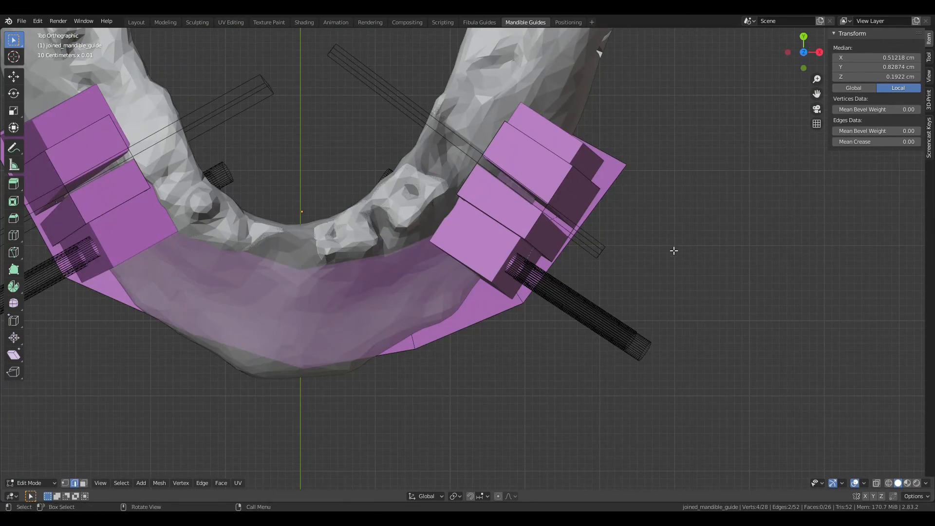
{"action": "middle_click_drag", "start_coordinate": [674, 251], "coordinate": [510, 178]}
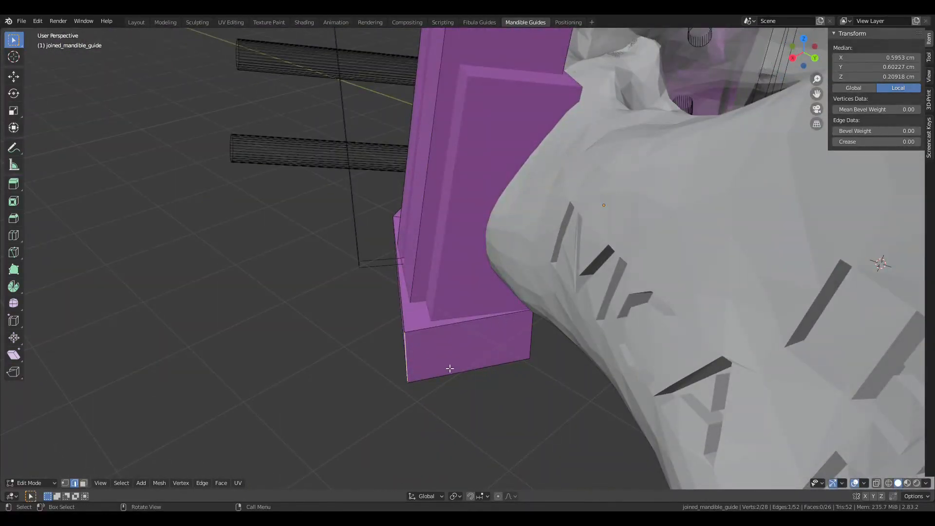
{"action": "key", "text": "KP_7"}
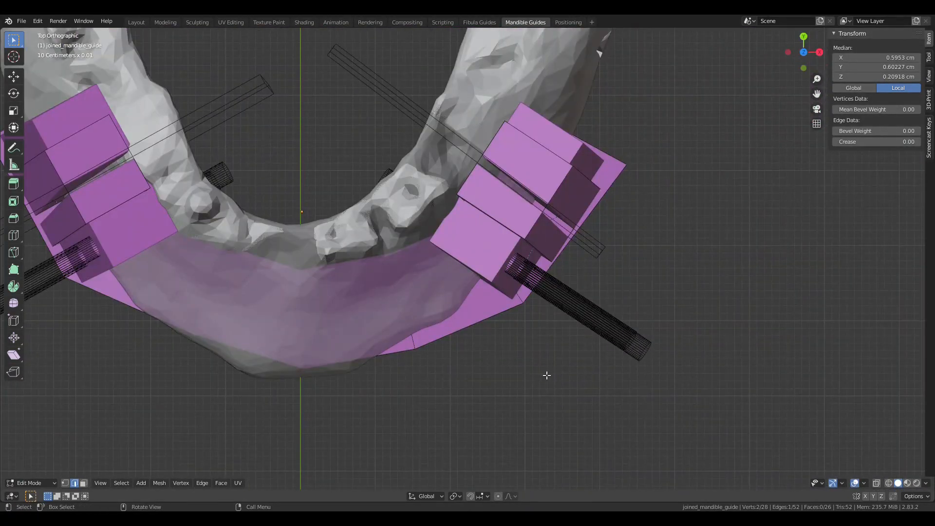
{"action": "key", "text": "g"}
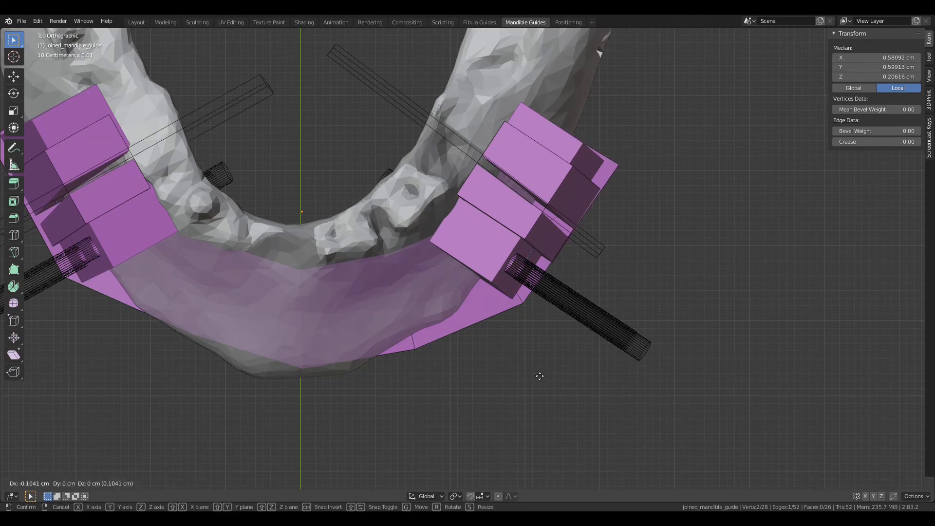
{"action": "left_click", "coordinate": [540, 377]}
Step: In top view, rotate and shift the edge loop at the end segment's corner to a local median of about X 0.359, Y -0.417 cm
{"action": "middle_click_drag", "start_coordinate": [611, 363], "coordinate": [649, 339]}
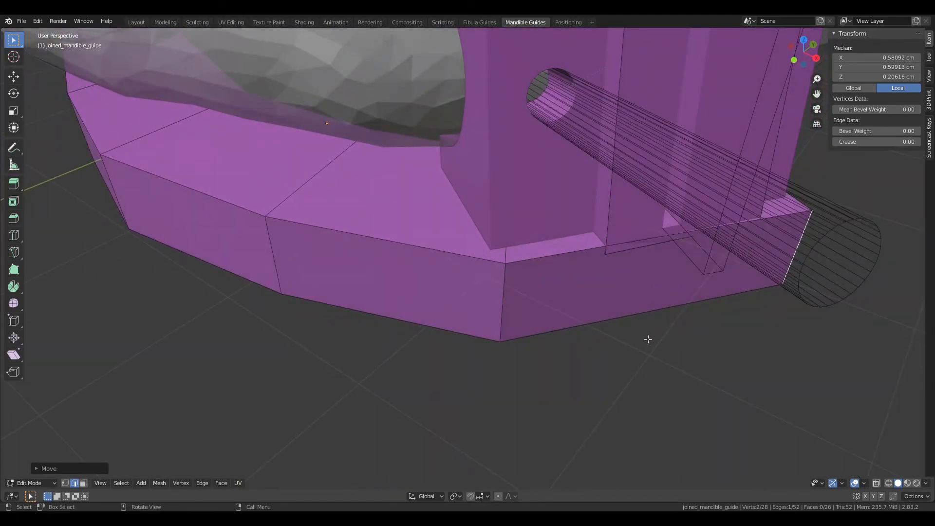
{"action": "key", "text": "KP_7"}
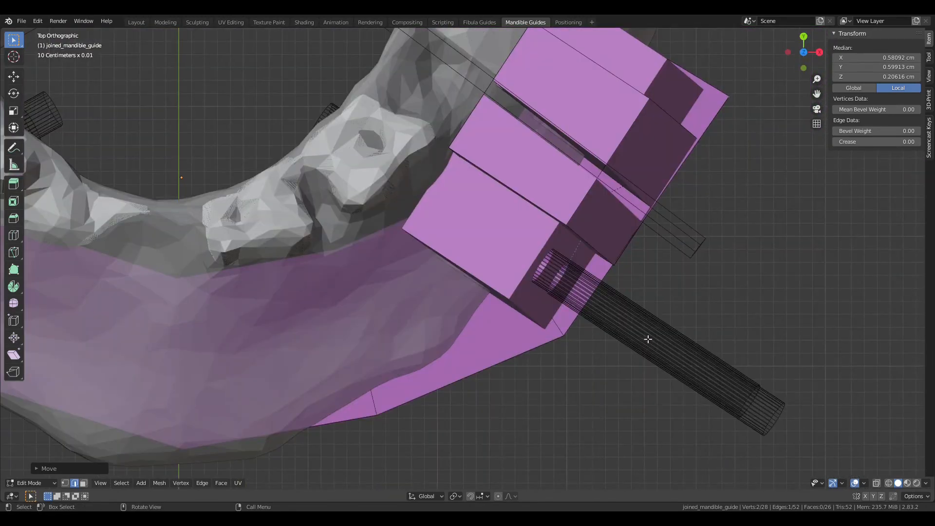
{"action": "middle_click_drag", "start_coordinate": [648, 340], "coordinate": [557, 281]}
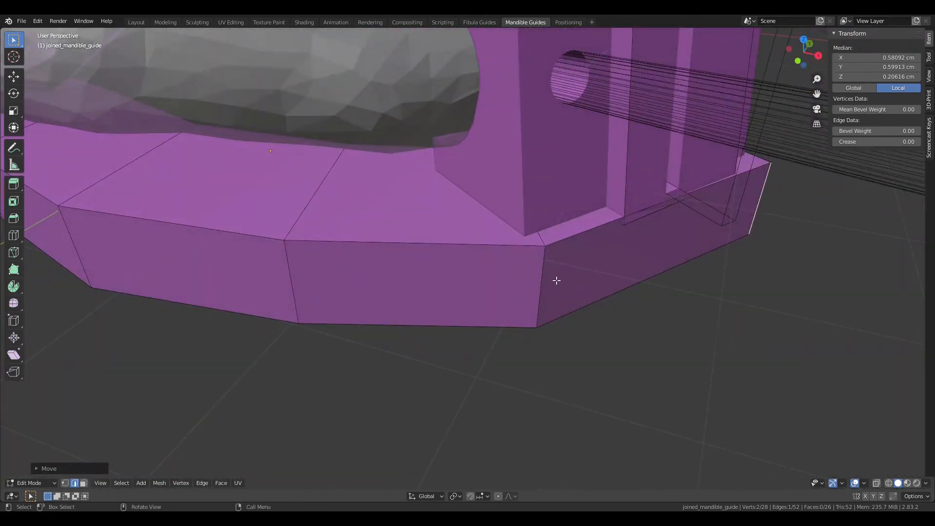
{"action": "key", "text": "KP_7"}
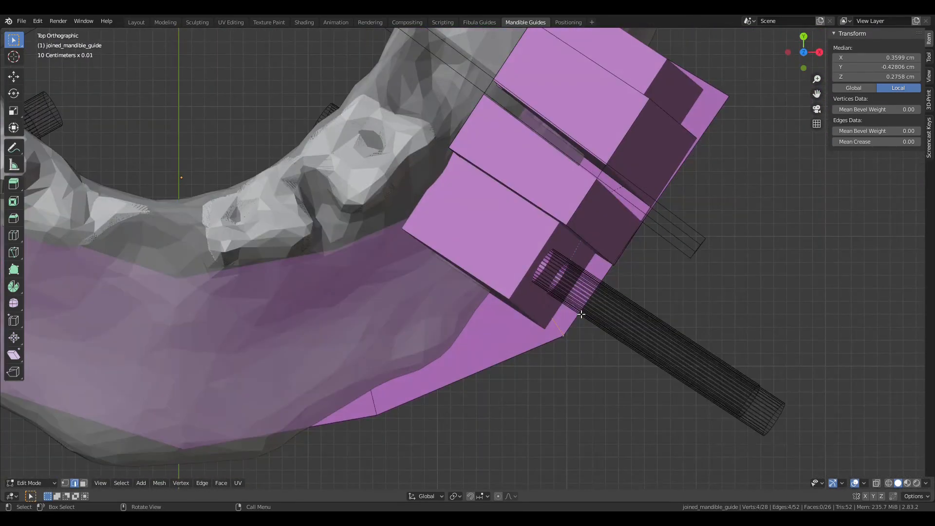
{"action": "key", "text": "g"}
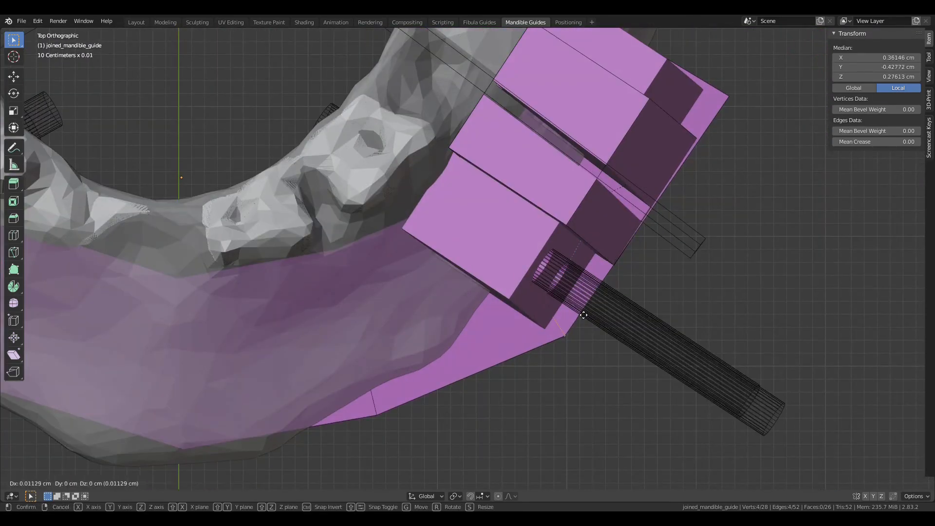
{"action": "left_click", "coordinate": [584, 315]}
{"action": "key", "text": "r"}
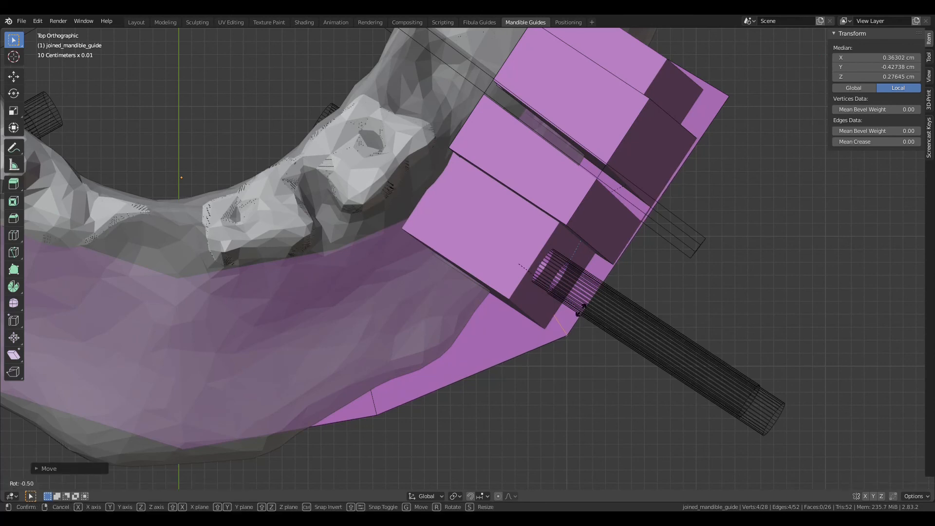
{"action": "left_click", "coordinate": [587, 301]}
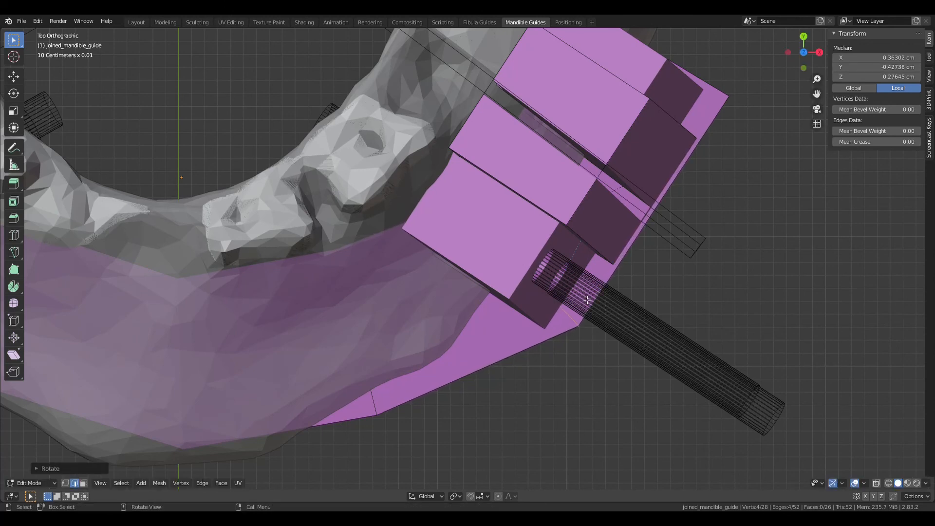
{"action": "key", "text": "g"}
{"action": "left_click", "coordinate": [584, 300]}
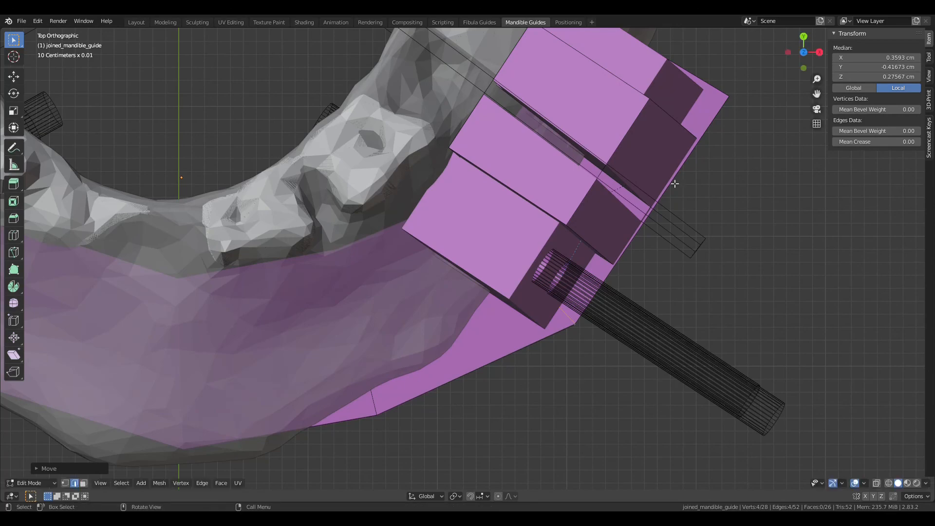
Step: In top view, move the end face's outer vertical edge about 0.04 cm to a local median of about X 0.577, Y 0.582 cm
{"action": "middle_click_drag", "start_coordinate": [584, 299], "coordinate": [570, 342]}
{"action": "left_click", "coordinate": [570, 359]}
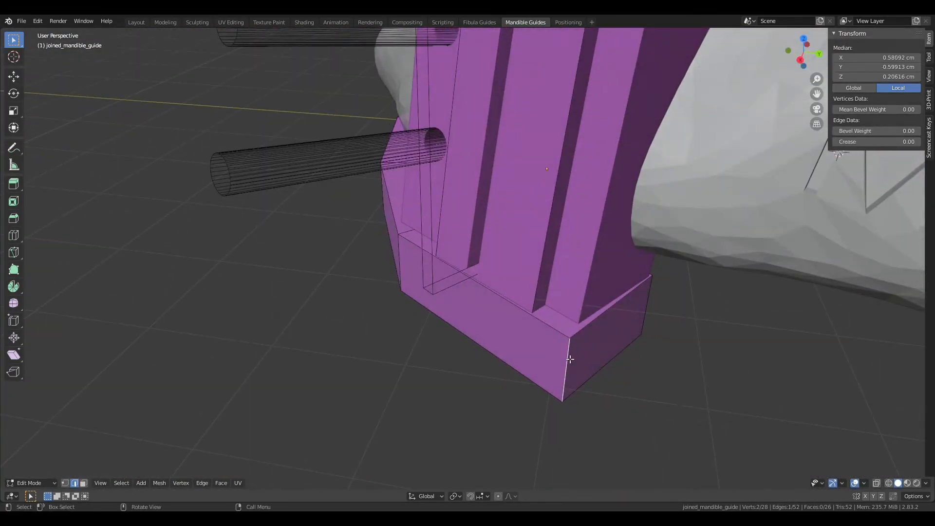
{"action": "key", "text": "KP_7"}
{"action": "key", "text": "g"}
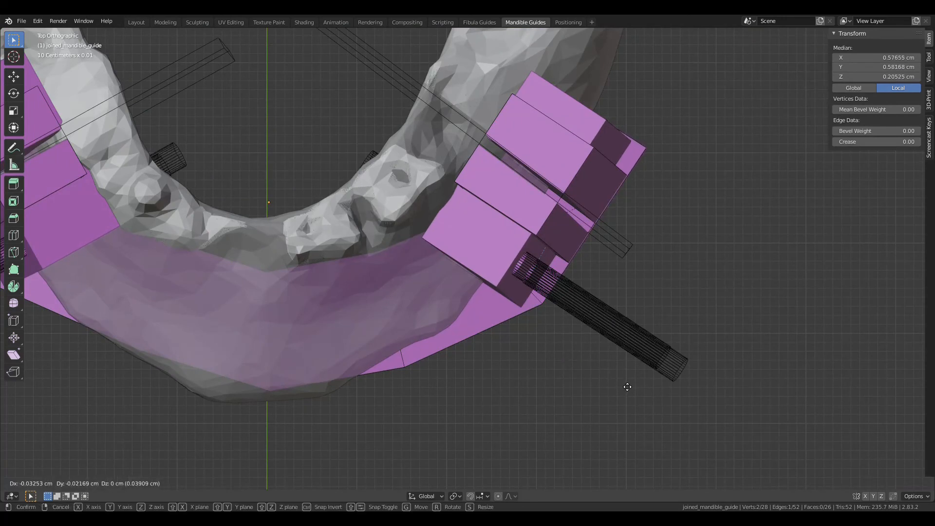
{"action": "left_click", "coordinate": [627, 387]}
{"action": "middle_click_drag", "start_coordinate": [741, 349], "coordinate": [660, 299]}
{"action": "scroll", "coordinate": [708, 274], "scroll_direction": "down", "scroll_amount": 3}
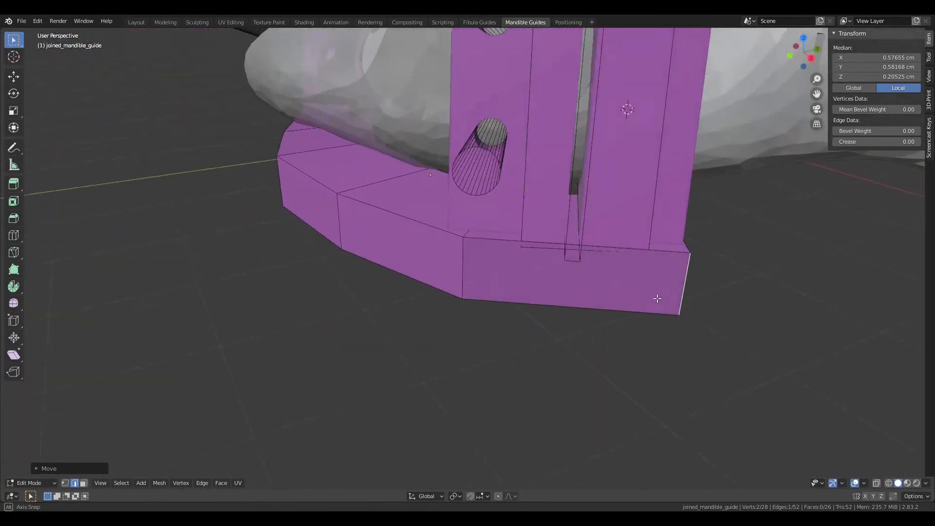
{"action": "scroll", "coordinate": [668, 334], "scroll_direction": "up", "scroll_amount": 6}
{"action": "middle_click_drag", "start_coordinate": [626, 332], "coordinate": [589, 324]}
{"action": "scroll", "coordinate": [591, 324], "scroll_direction": "down", "scroll_amount": 5}
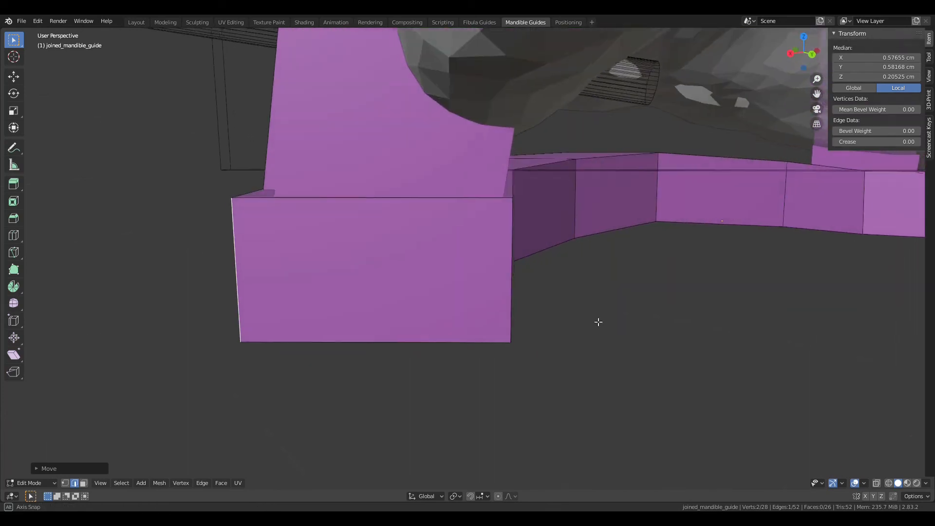
Step: Bevel the vertical outer edges at both ends of the connecting bar about 0.021 cm wide with 14 segments, then return to Object Mode
{"action": "left_click", "coordinate": [507, 292], "text": "shift"}
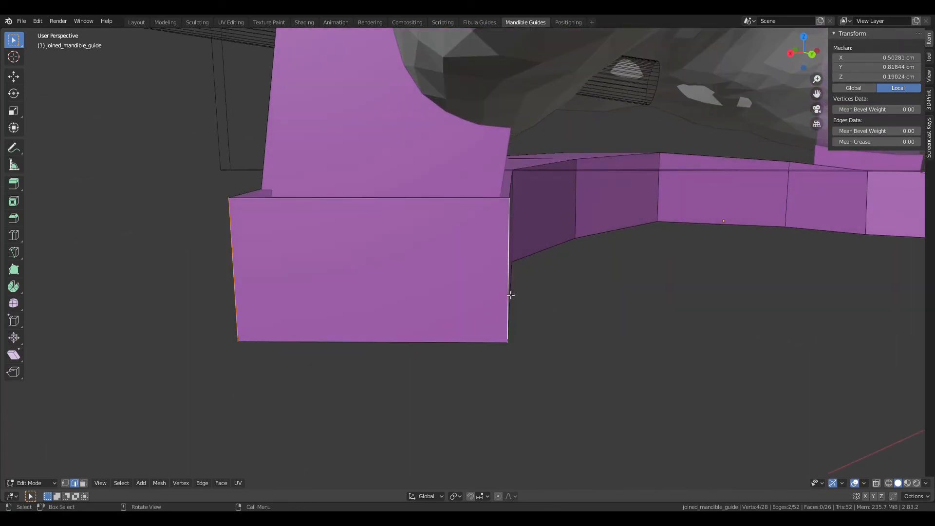
{"action": "middle_click_drag", "start_coordinate": [507, 292], "coordinate": [610, 338]}
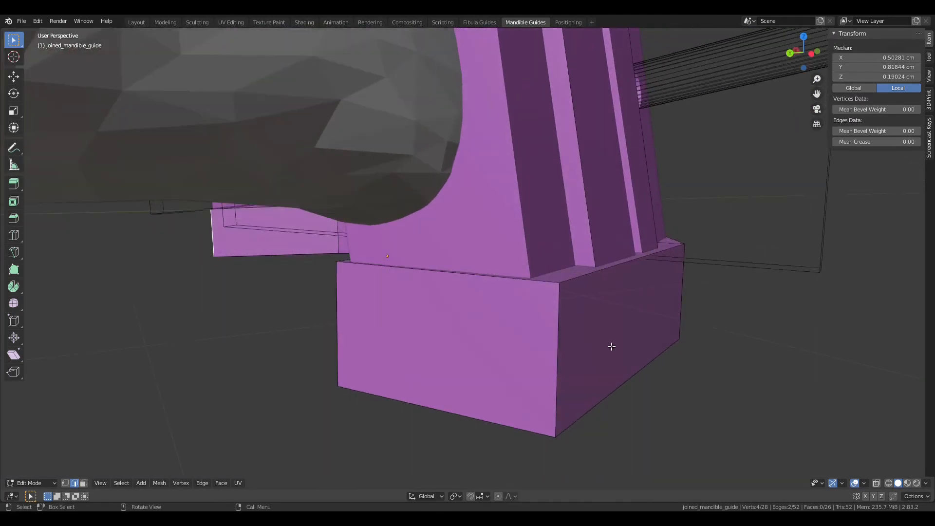
{"action": "left_click", "coordinate": [559, 356], "text": "shift"}
{"action": "left_click", "coordinate": [346, 329], "text": "shift"}
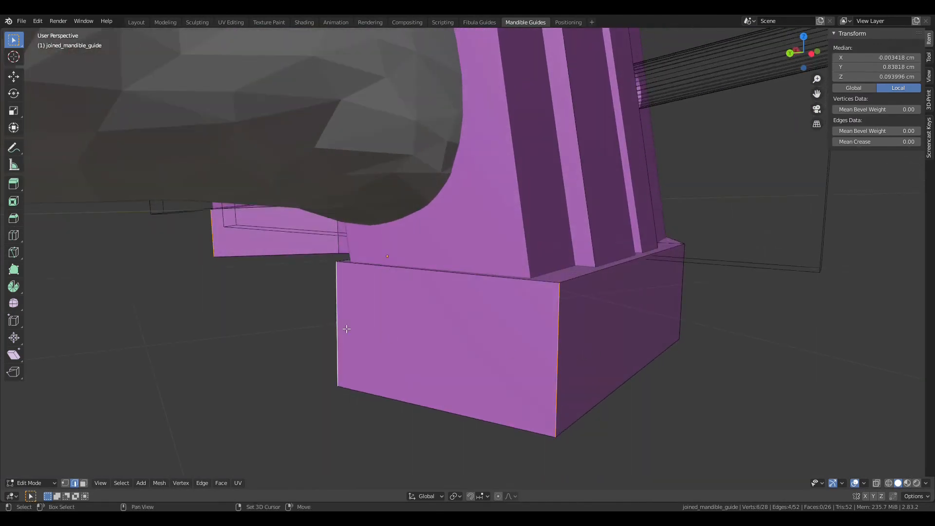
{"action": "key", "text": "ctrl+b"}
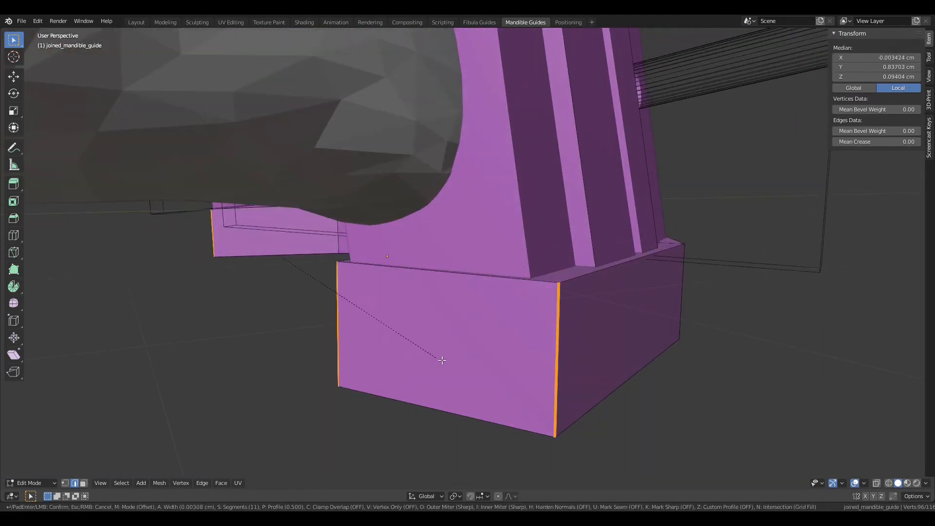
{"action": "scroll", "coordinate": [441, 360], "scroll_direction": "up", "scroll_amount": 3}
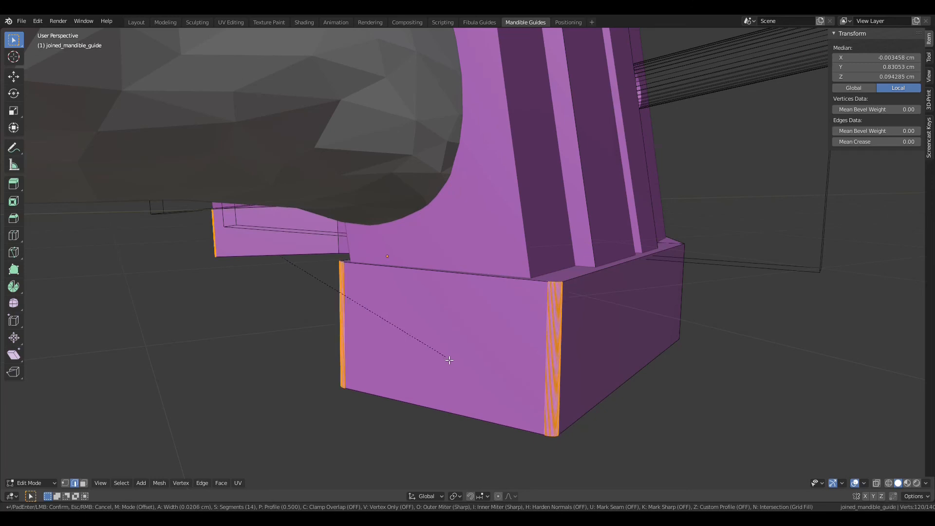
{"action": "left_click", "coordinate": [429, 359]}
{"action": "middle_click_drag", "start_coordinate": [417, 359], "coordinate": [582, 386]}
{"action": "scroll", "coordinate": [560, 381], "scroll_direction": "up", "scroll_amount": 2}
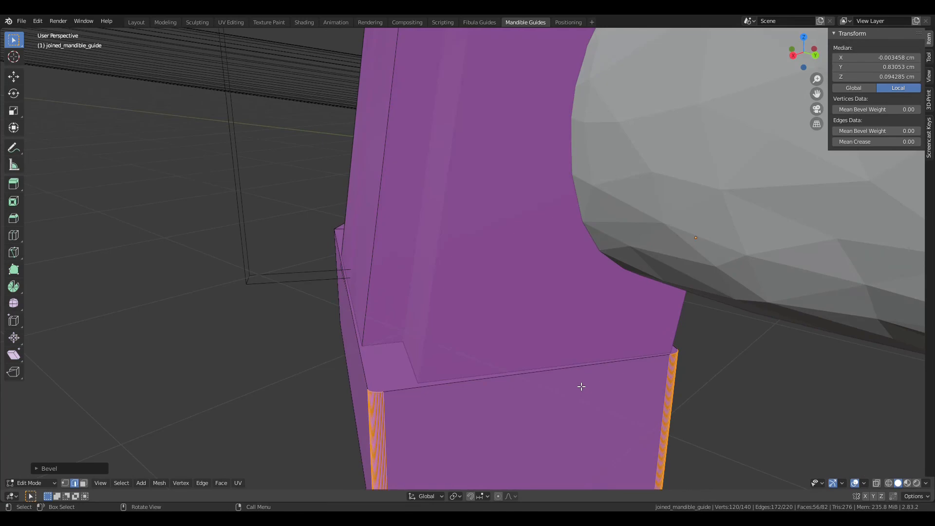
{"action": "key", "text": "Tab"}
Step: Examine the joined guide from several sides, checking the connecting bar, cutting slots and screw holes against the mandible
{"action": "middle_click_drag", "start_coordinate": [465, 369], "coordinate": [391, 299]}
{"action": "scroll", "coordinate": [582, 339], "scroll_direction": "down", "scroll_amount": 4}
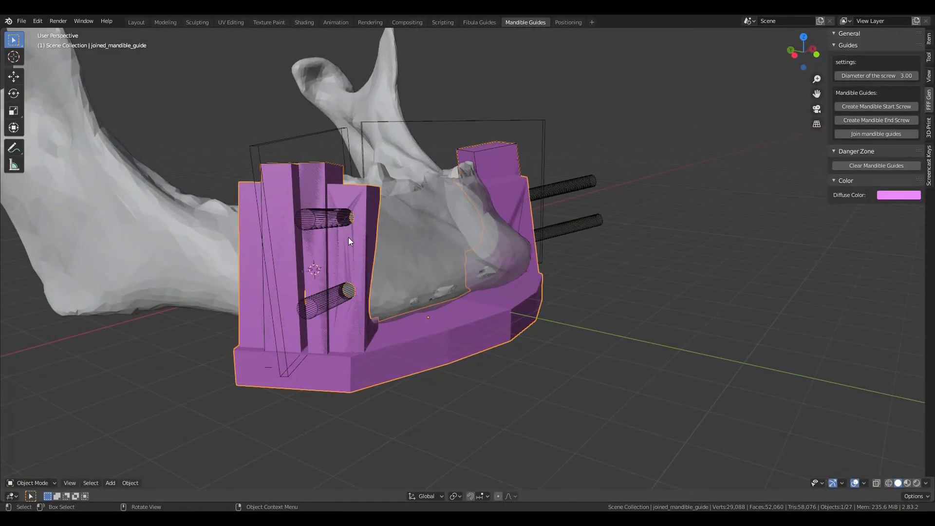
{"action": "middle_click_drag", "start_coordinate": [343, 305], "coordinate": [415, 290]}
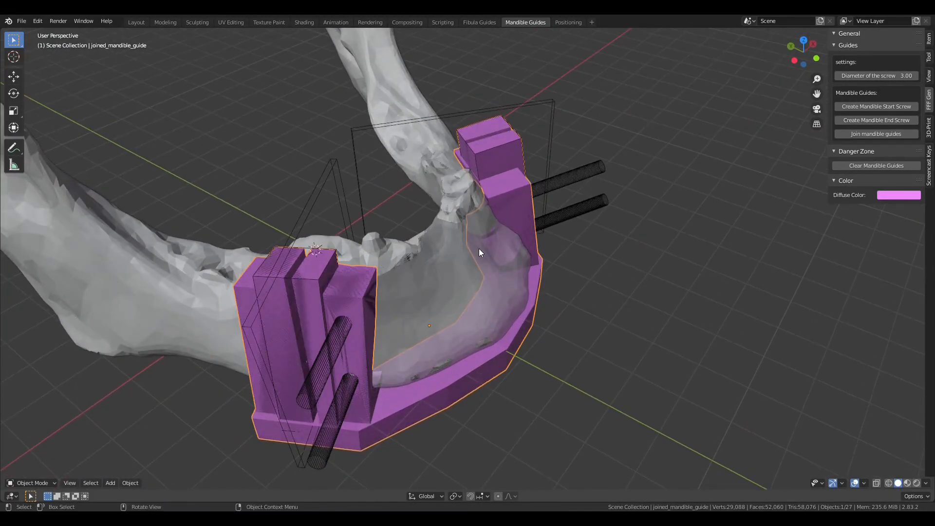
{"action": "middle_click_drag", "start_coordinate": [480, 253], "coordinate": [465, 276]}
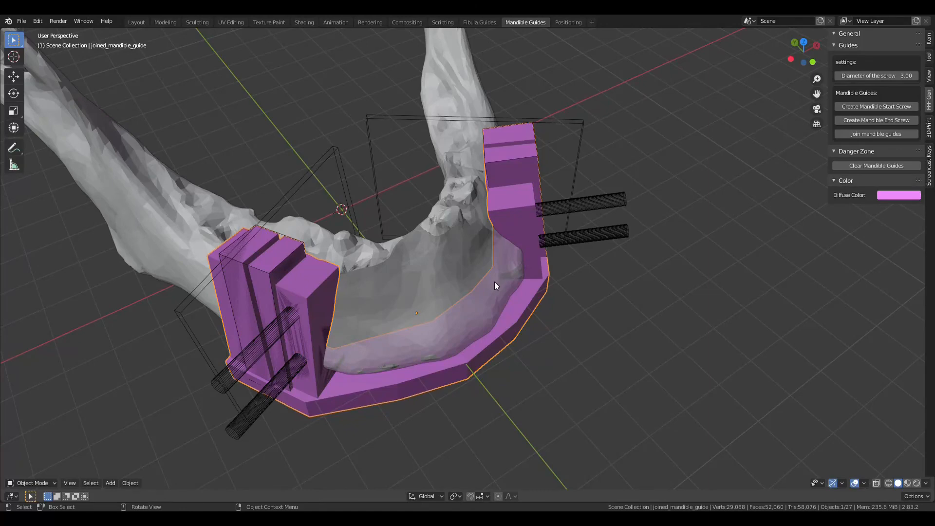
{"action": "middle_click_drag", "start_coordinate": [530, 301], "coordinate": [595, 258]}
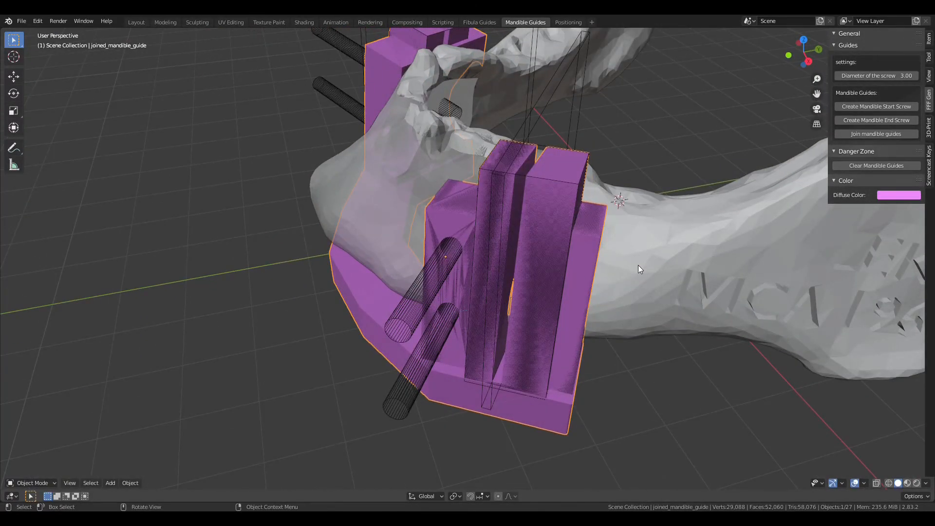
{"action": "middle_click_drag", "start_coordinate": [501, 293], "coordinate": [536, 285]}
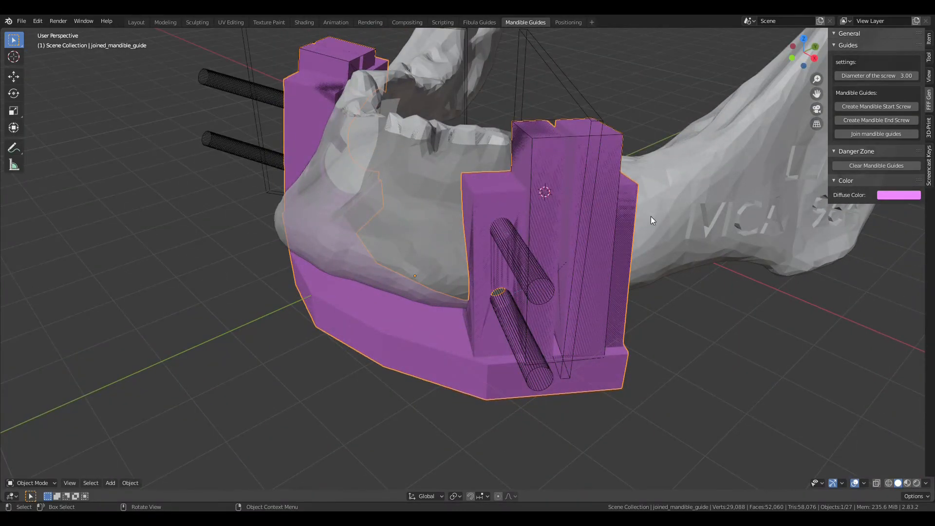
{"action": "middle_click_drag", "start_coordinate": [670, 221], "coordinate": [497, 291]}
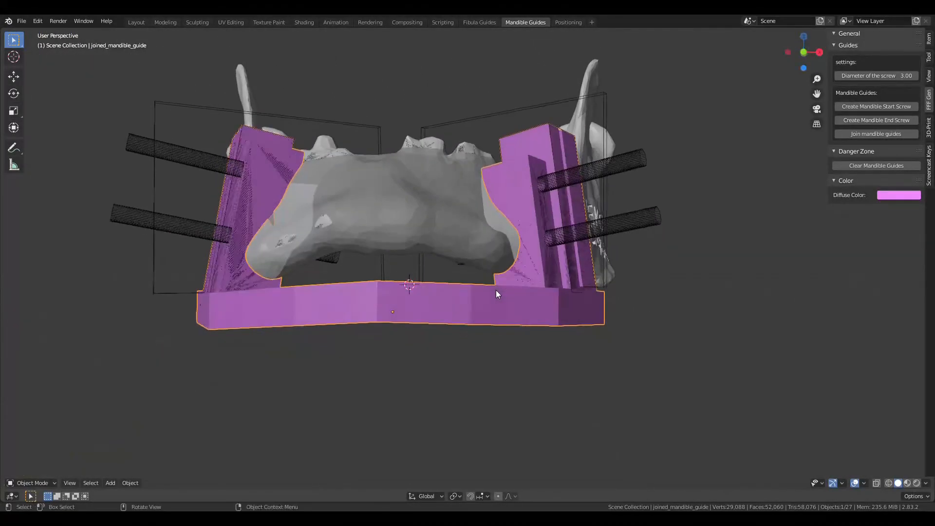
Step: Export the selected joined mandible guide in STL format
{"action": "left_click", "coordinate": [21, 21]}
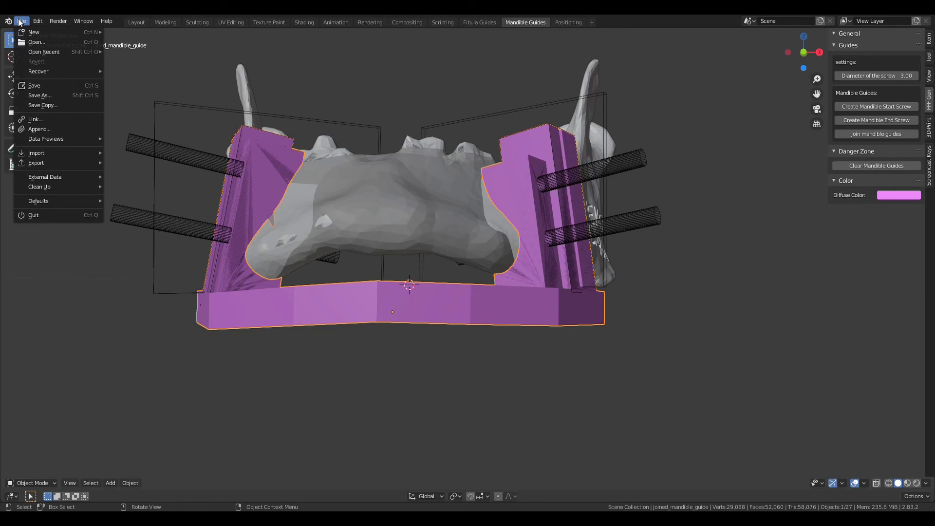
{"action": "mouse_move", "coordinate": [34, 164]}
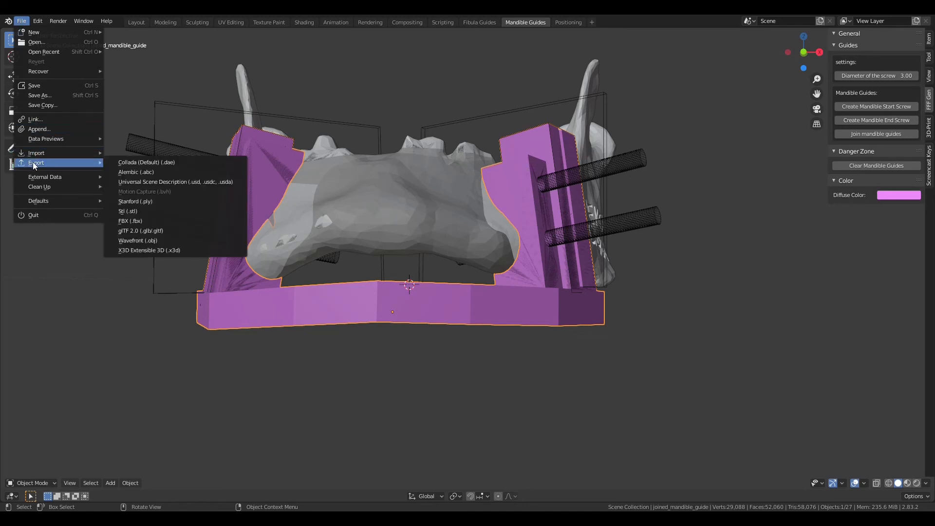
{"action": "left_click", "coordinate": [133, 212]}
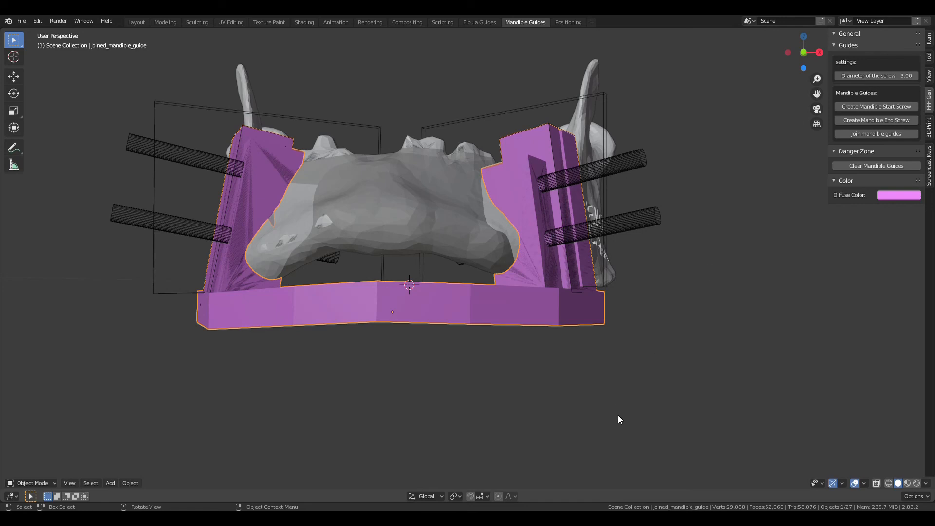
{"action": "middle_click_drag", "start_coordinate": [666, 270], "coordinate": [629, 264]}
{"action": "scroll", "coordinate": [613, 294], "scroll_direction": "up", "scroll_amount": 2}
{"action": "scroll", "coordinate": [650, 274], "scroll_direction": "down", "scroll_amount": 2}
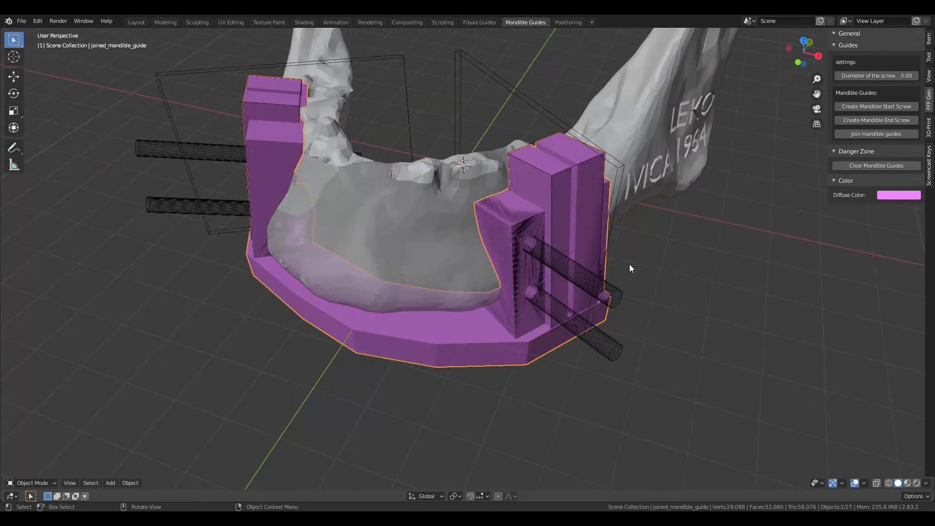